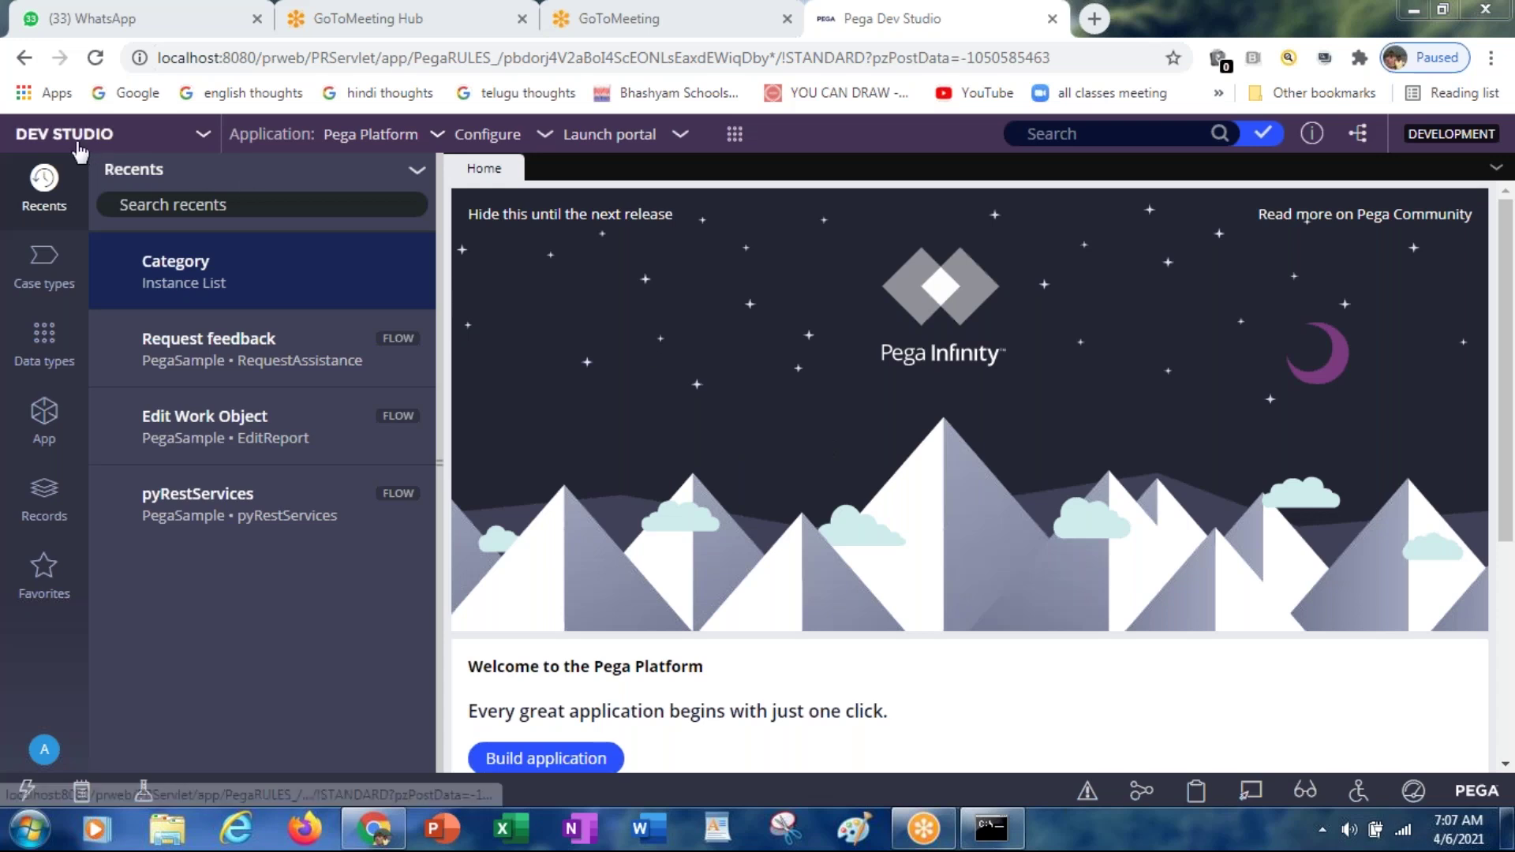
Step: Open the studio switcher listing Dev, App, Admin and Prediction Studio
click(201, 147)
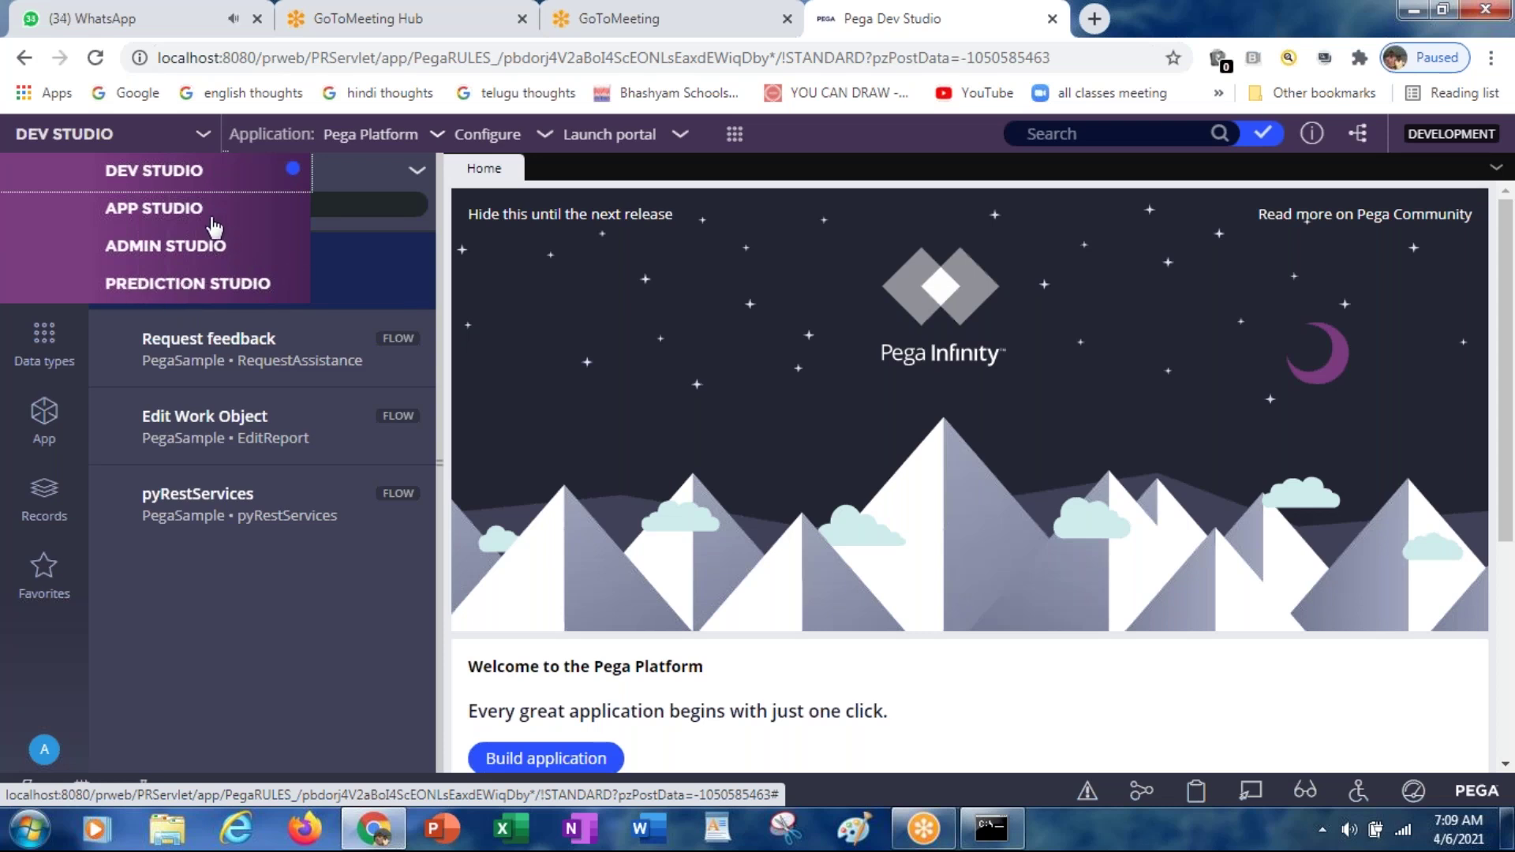
Step: Switch to App Studio to load the Pega Platform application Overview
click(166, 211)
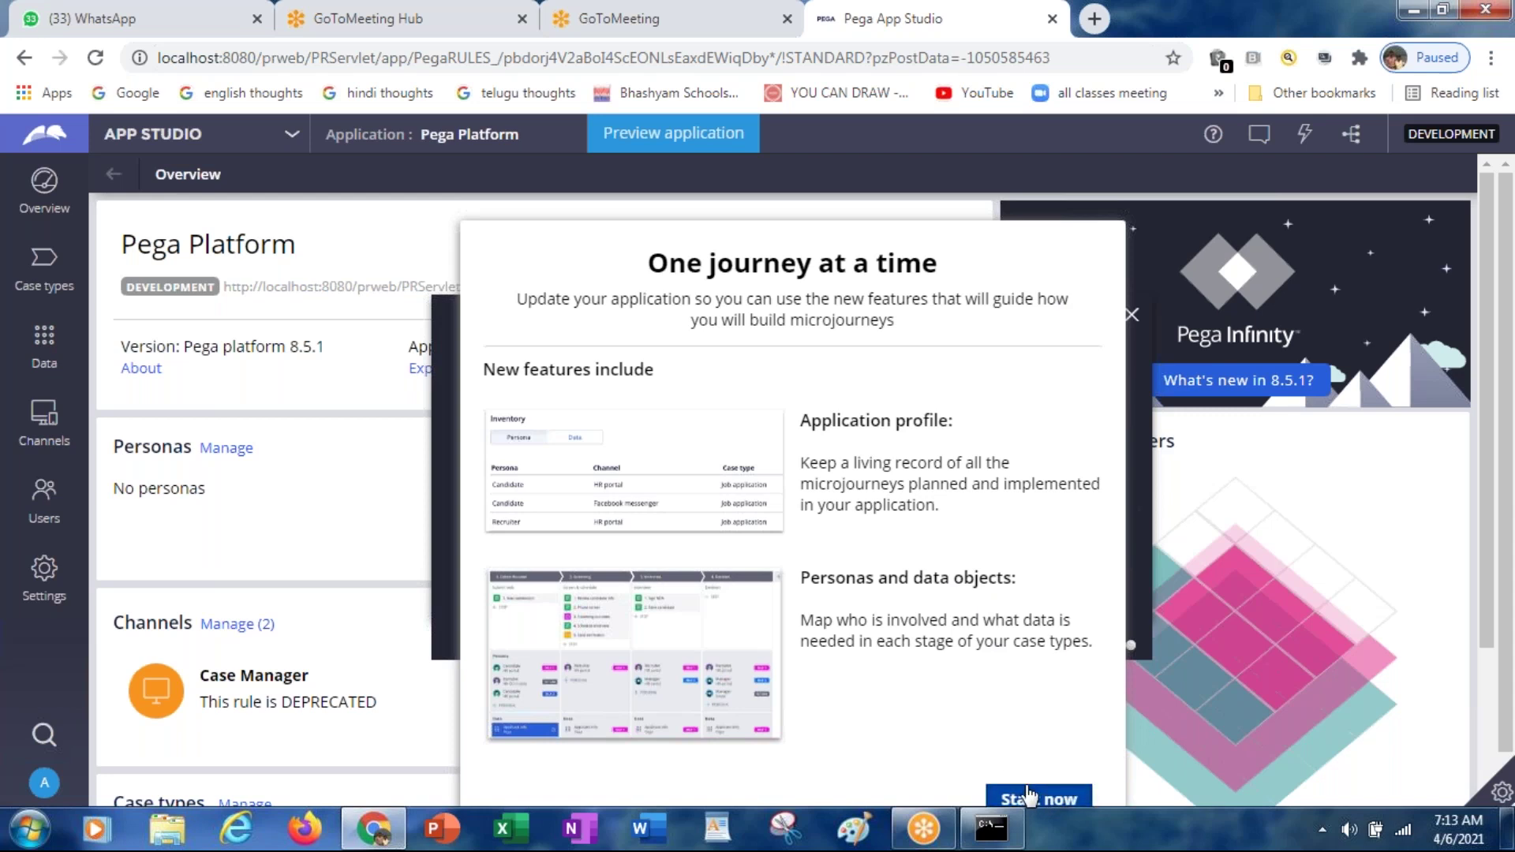
Step: Start the new-features update, dismiss the unlocked ruleset error, and skip the welcome case-type prompt
click(1027, 797)
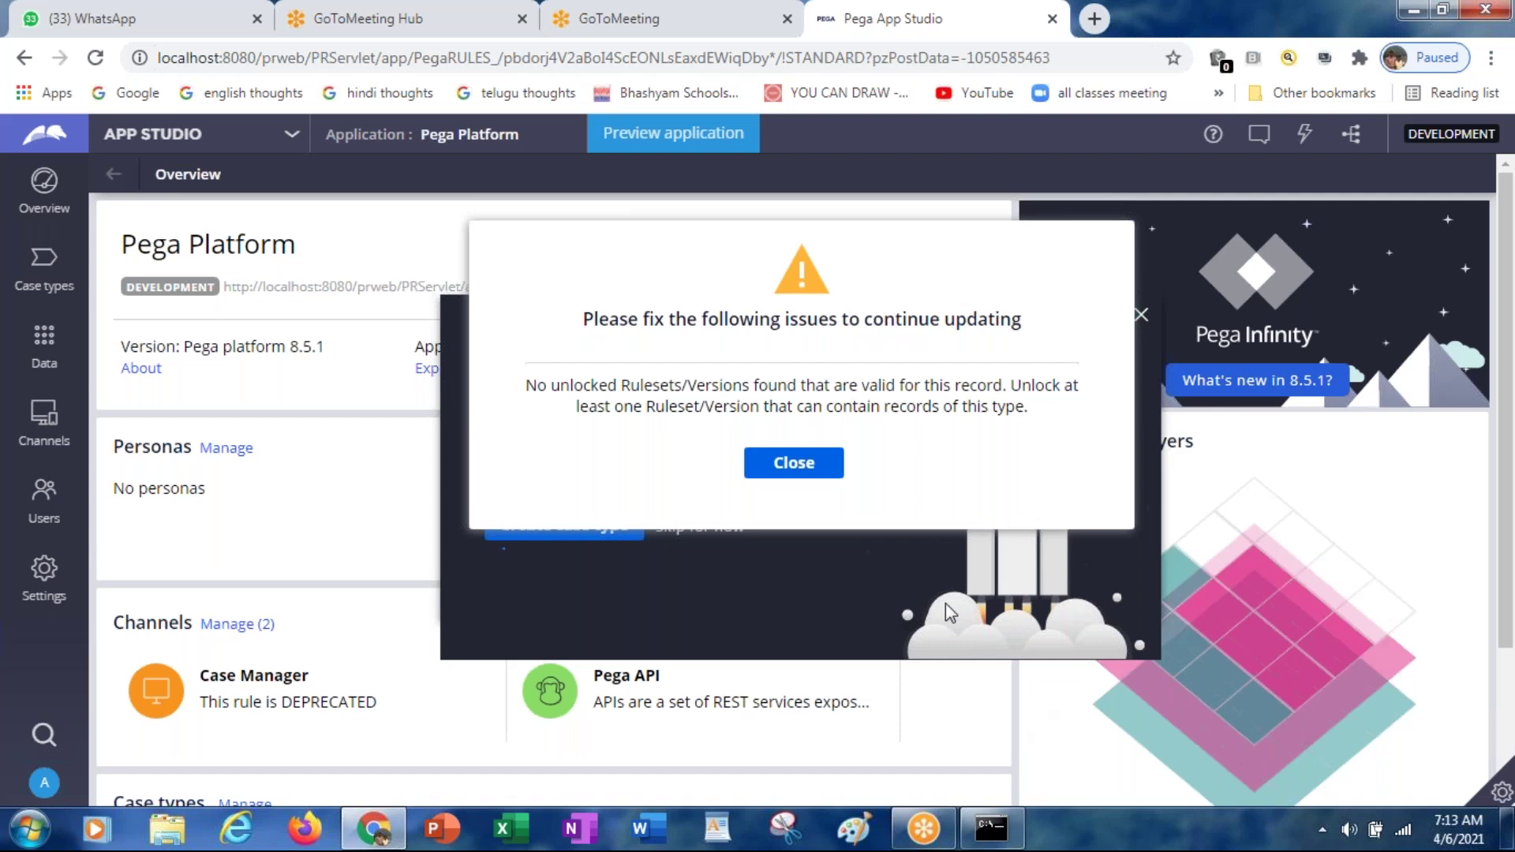
click(789, 461)
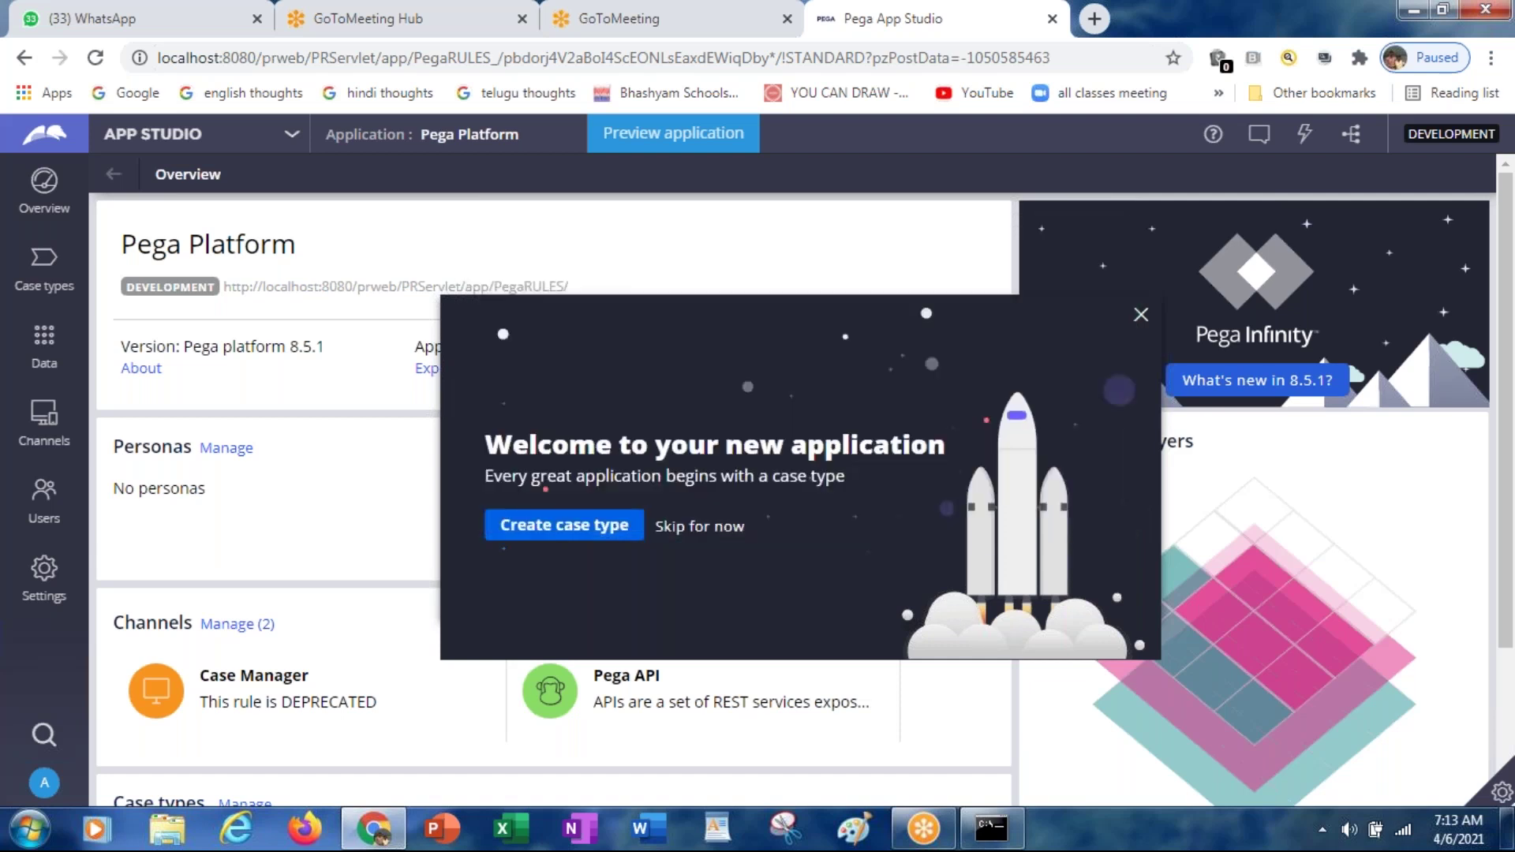
click(712, 526)
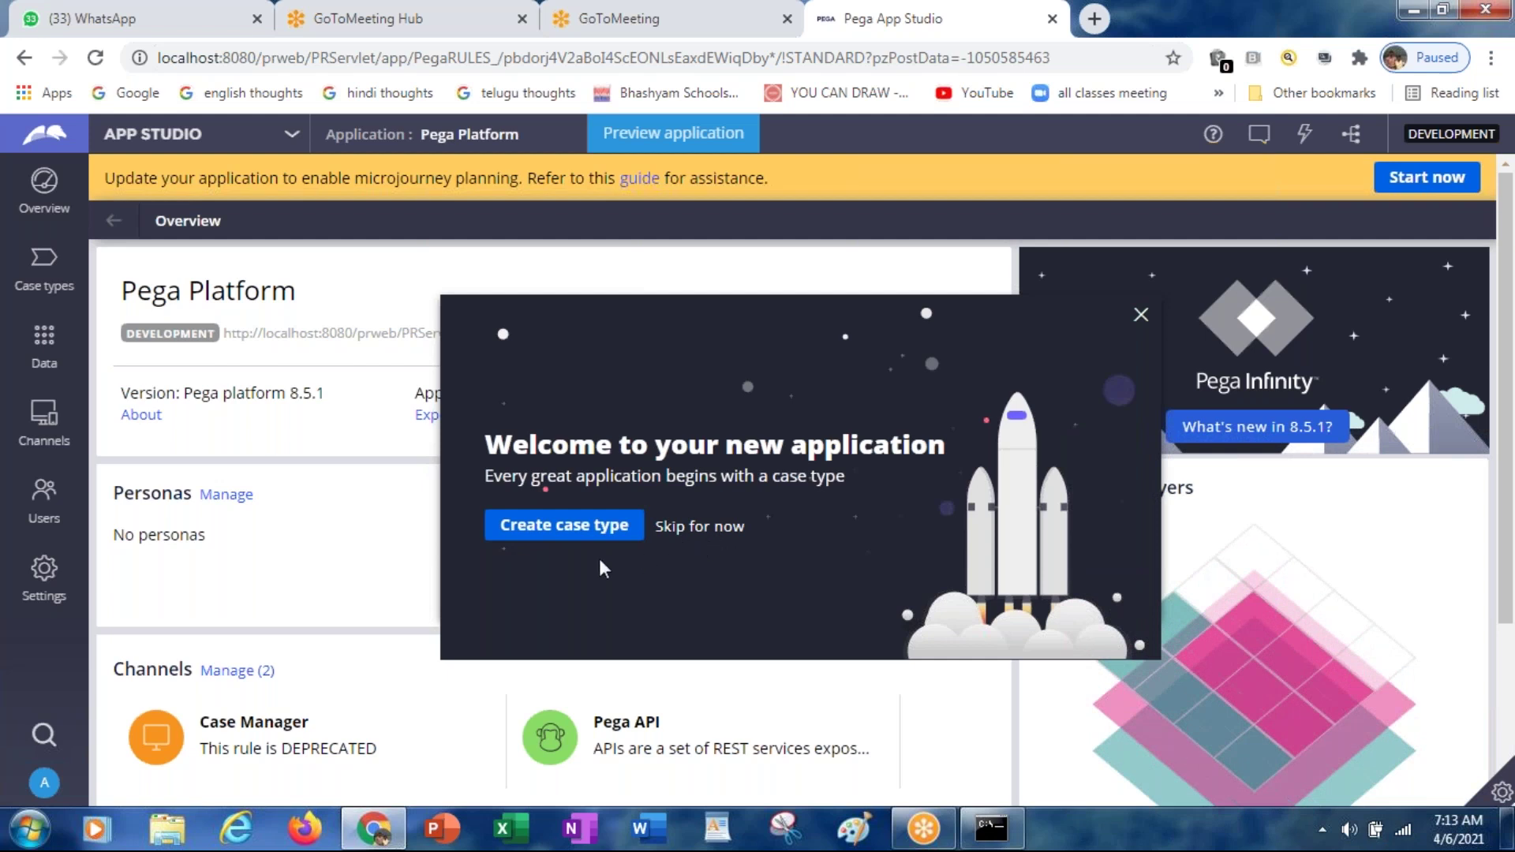
click(701, 533)
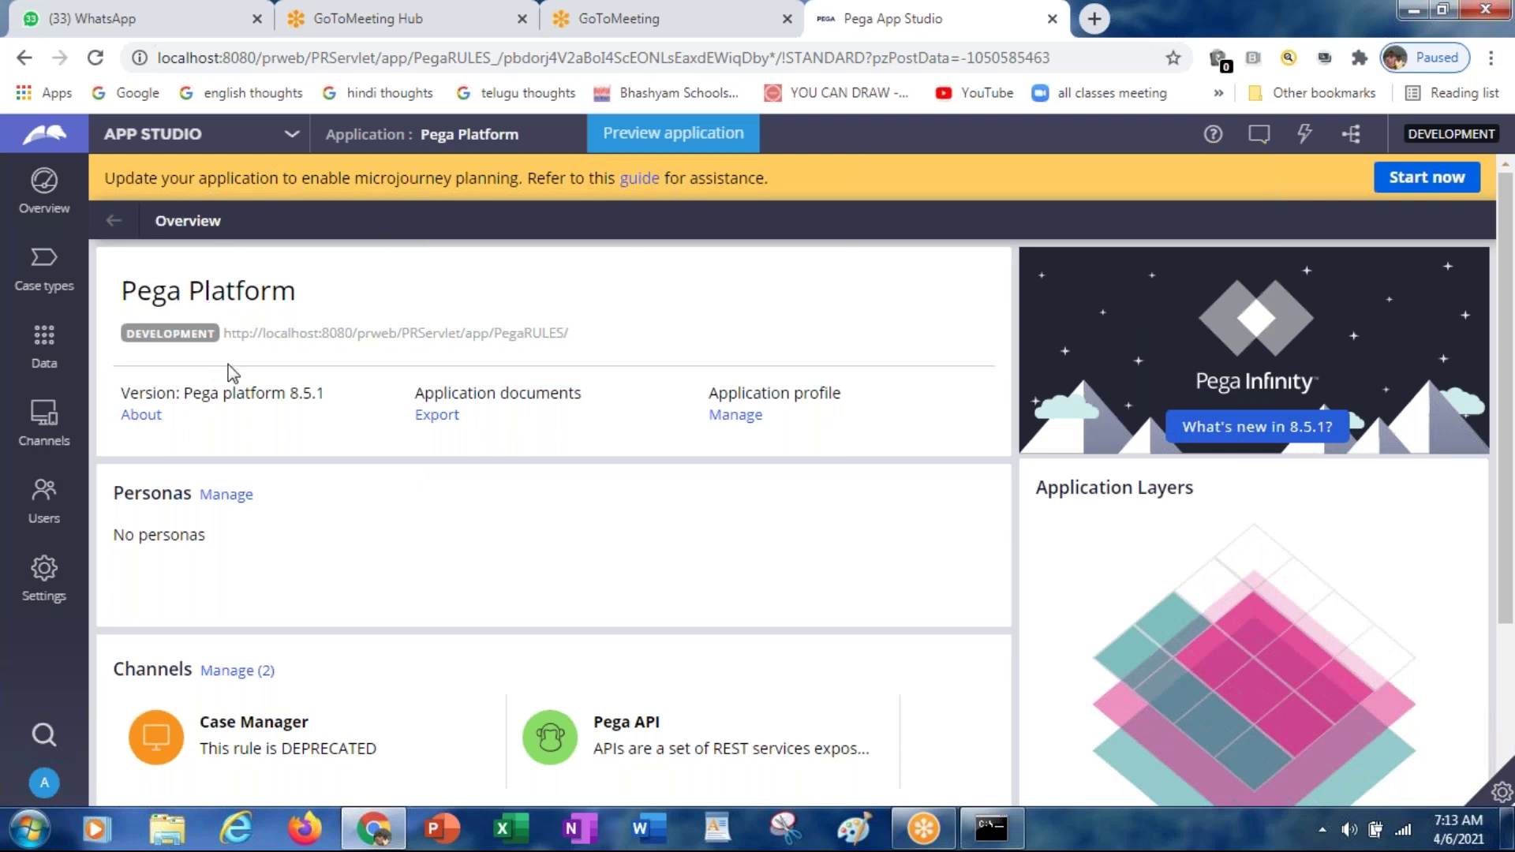
Step: Go to the empty Case types page and open the studio switcher
click(45, 273)
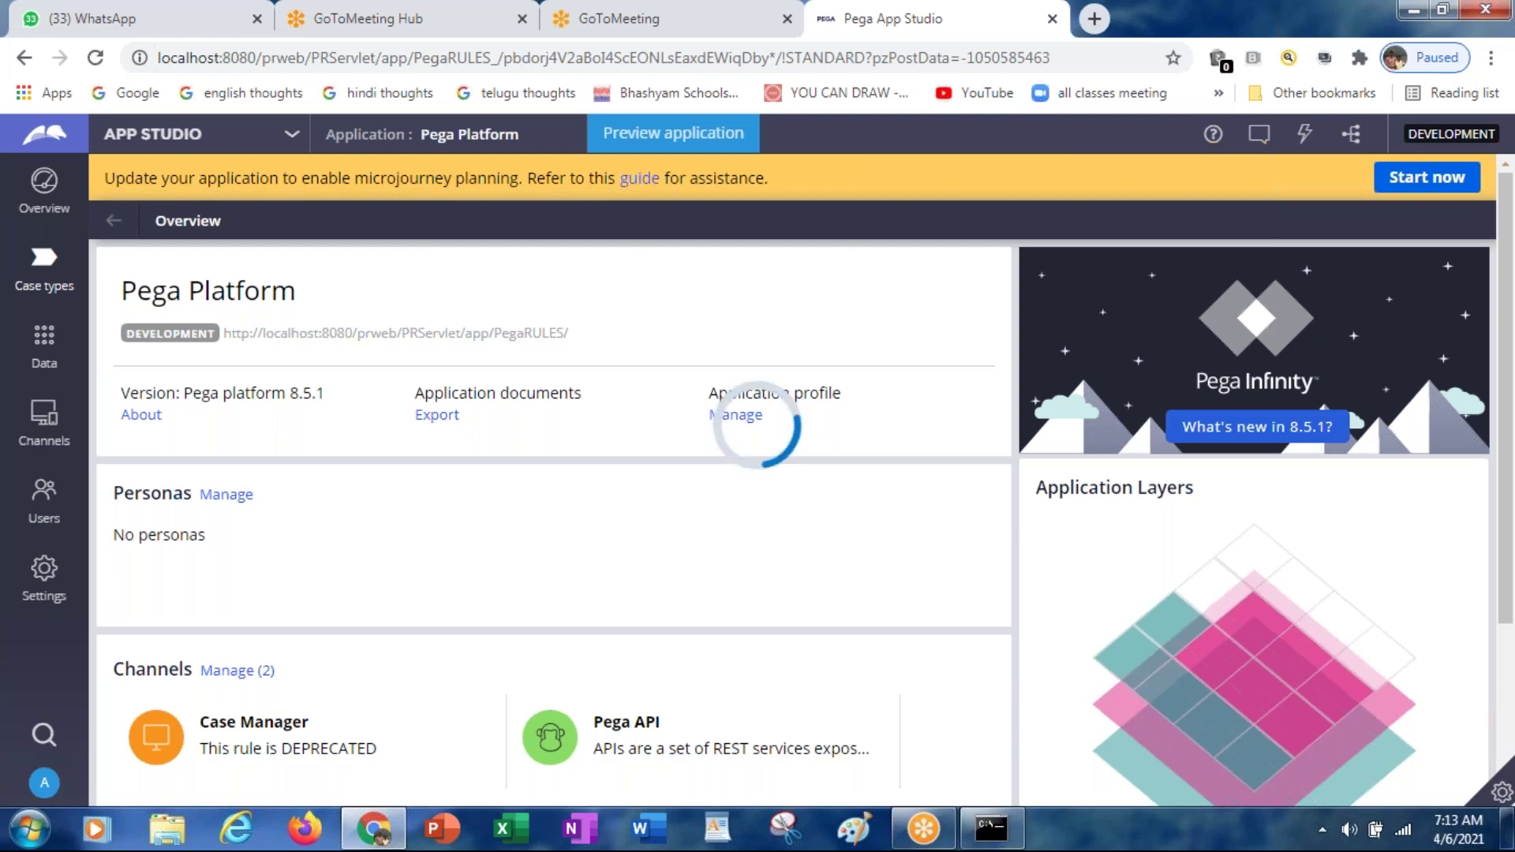
click(45, 269)
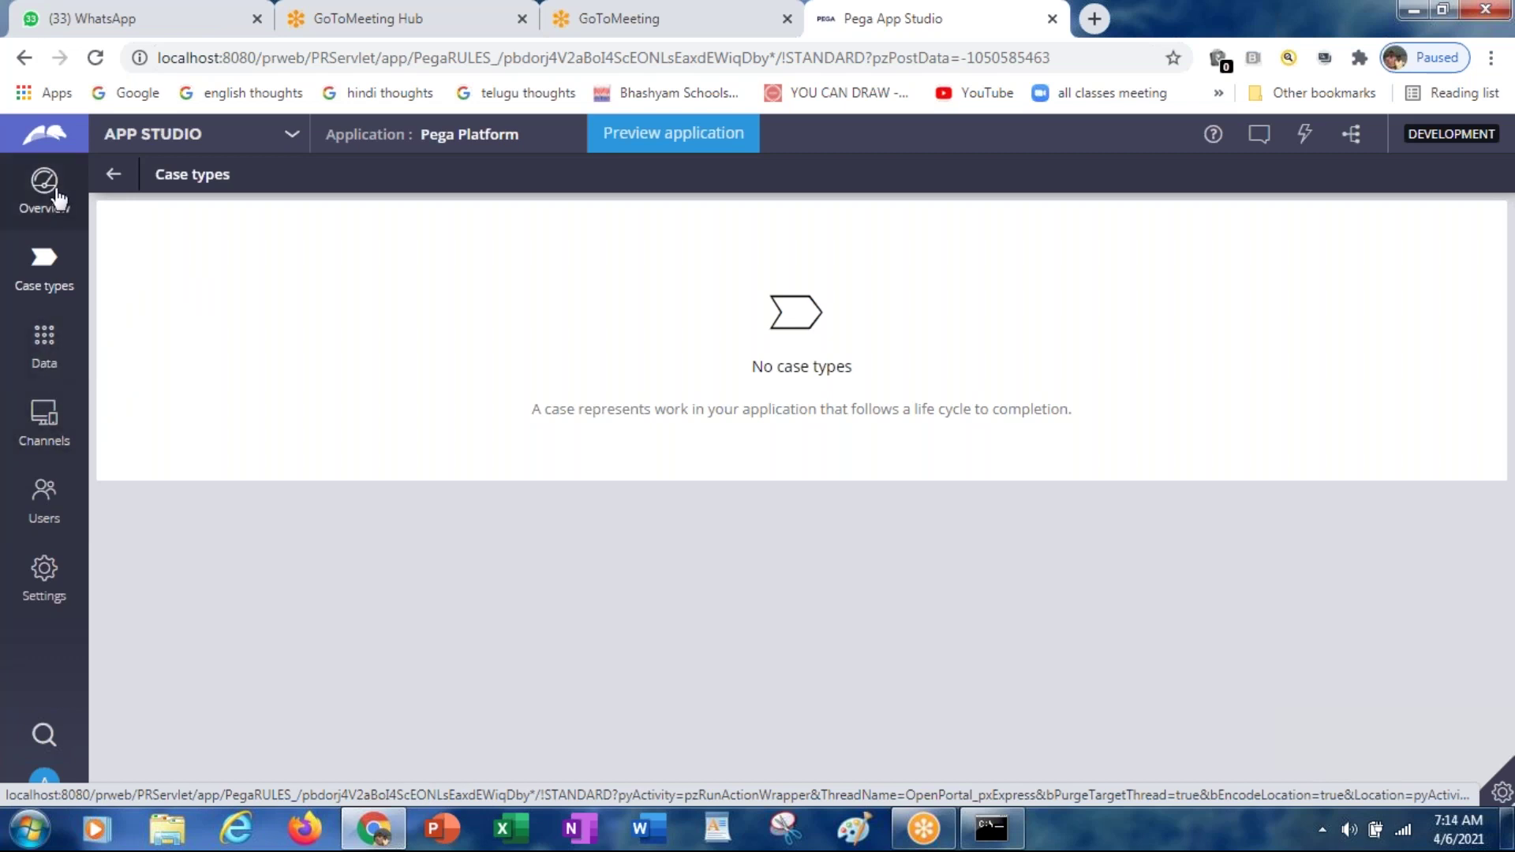
click(292, 141)
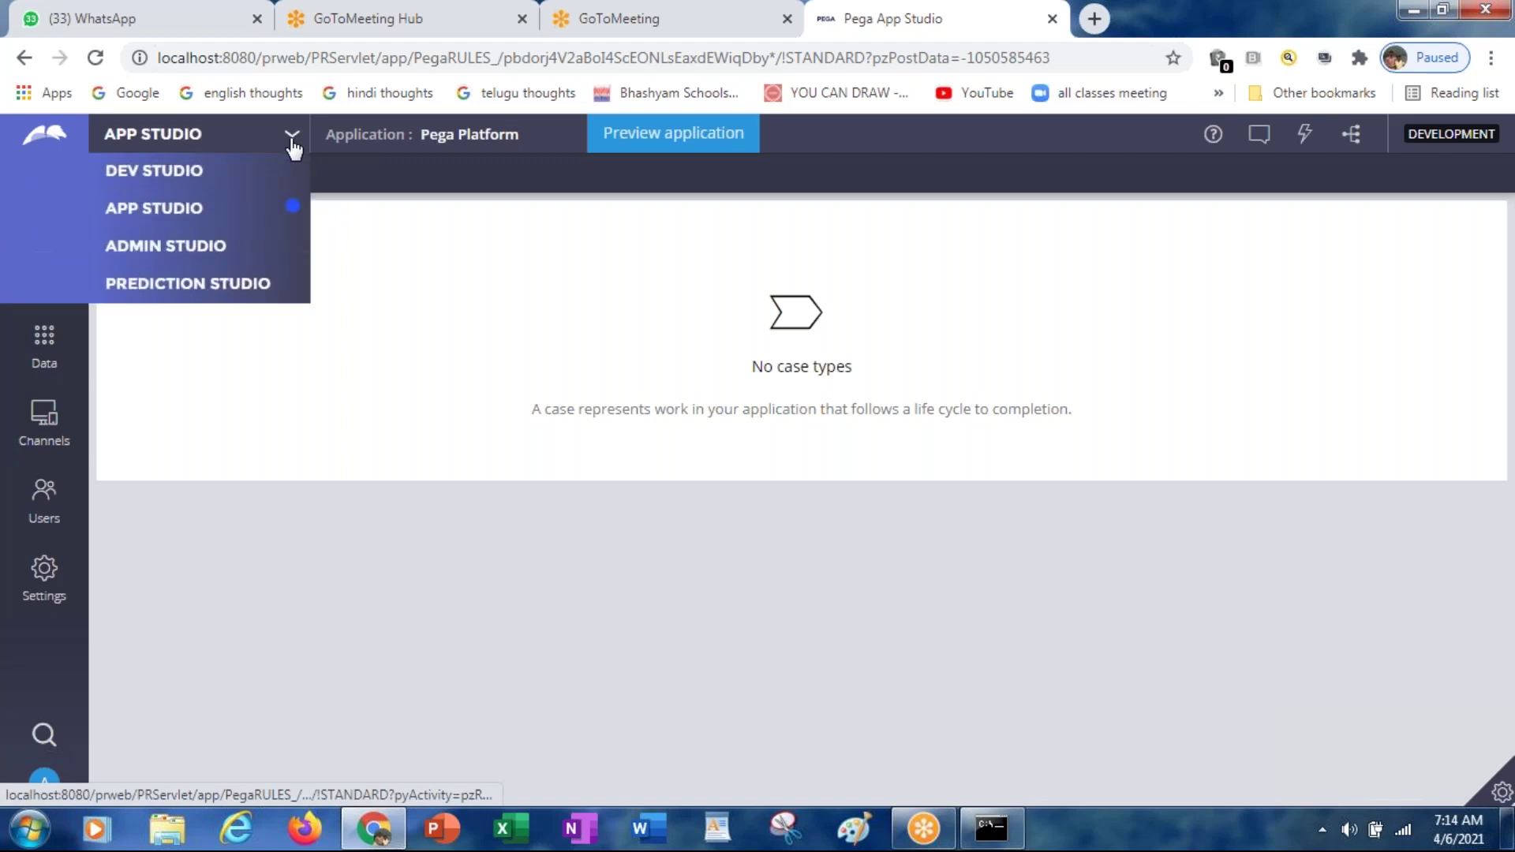
Step: Return to Dev Studio's Home page and open the Configure menu
click(166, 180)
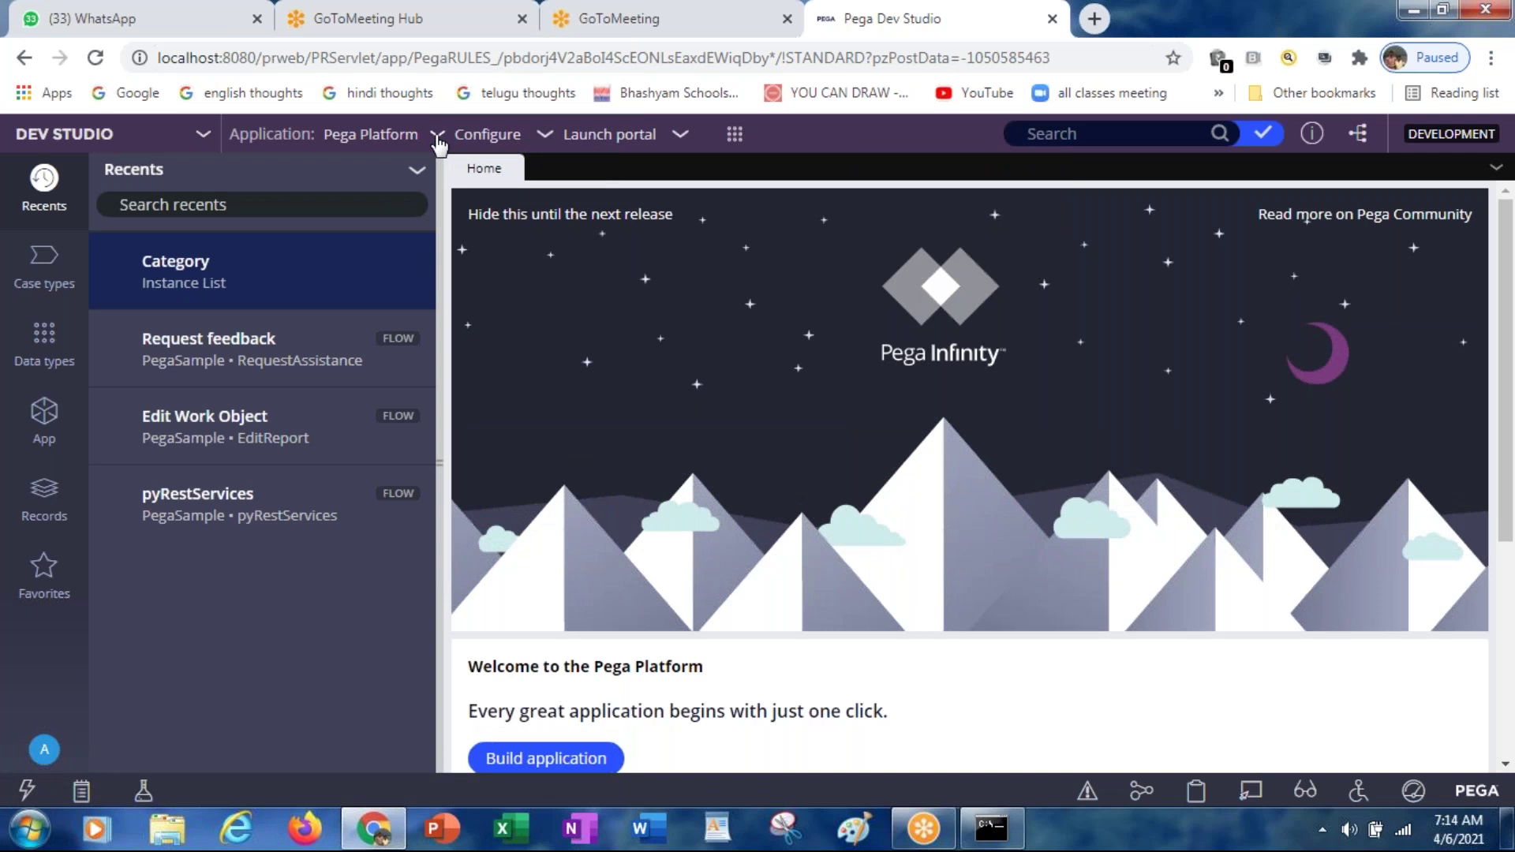
click(439, 138)
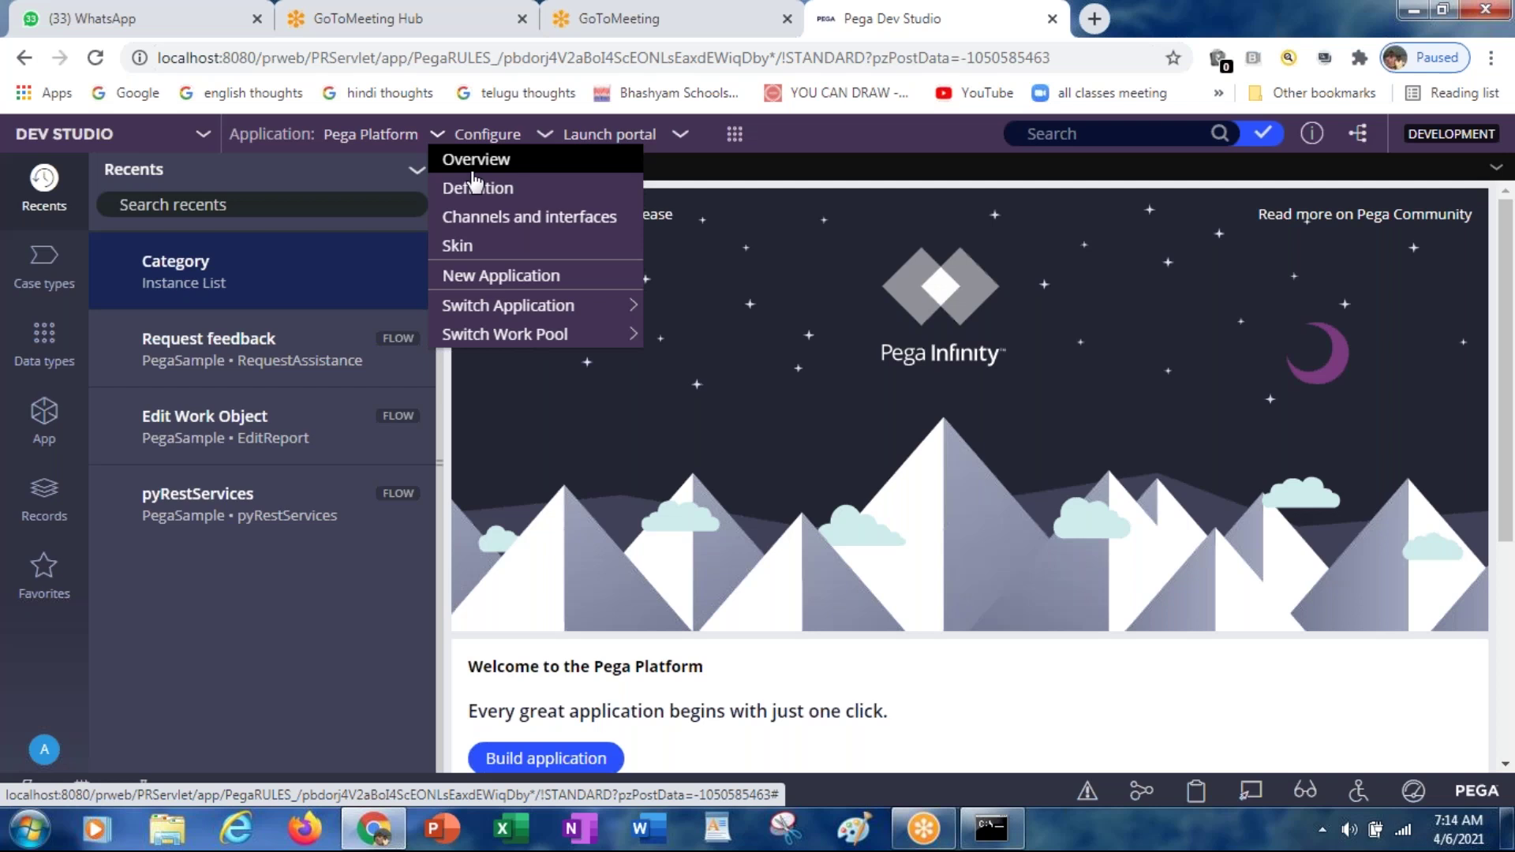
Step: Open Configure > Overview to show Pega Platform's zero features and zero work items
click(474, 187)
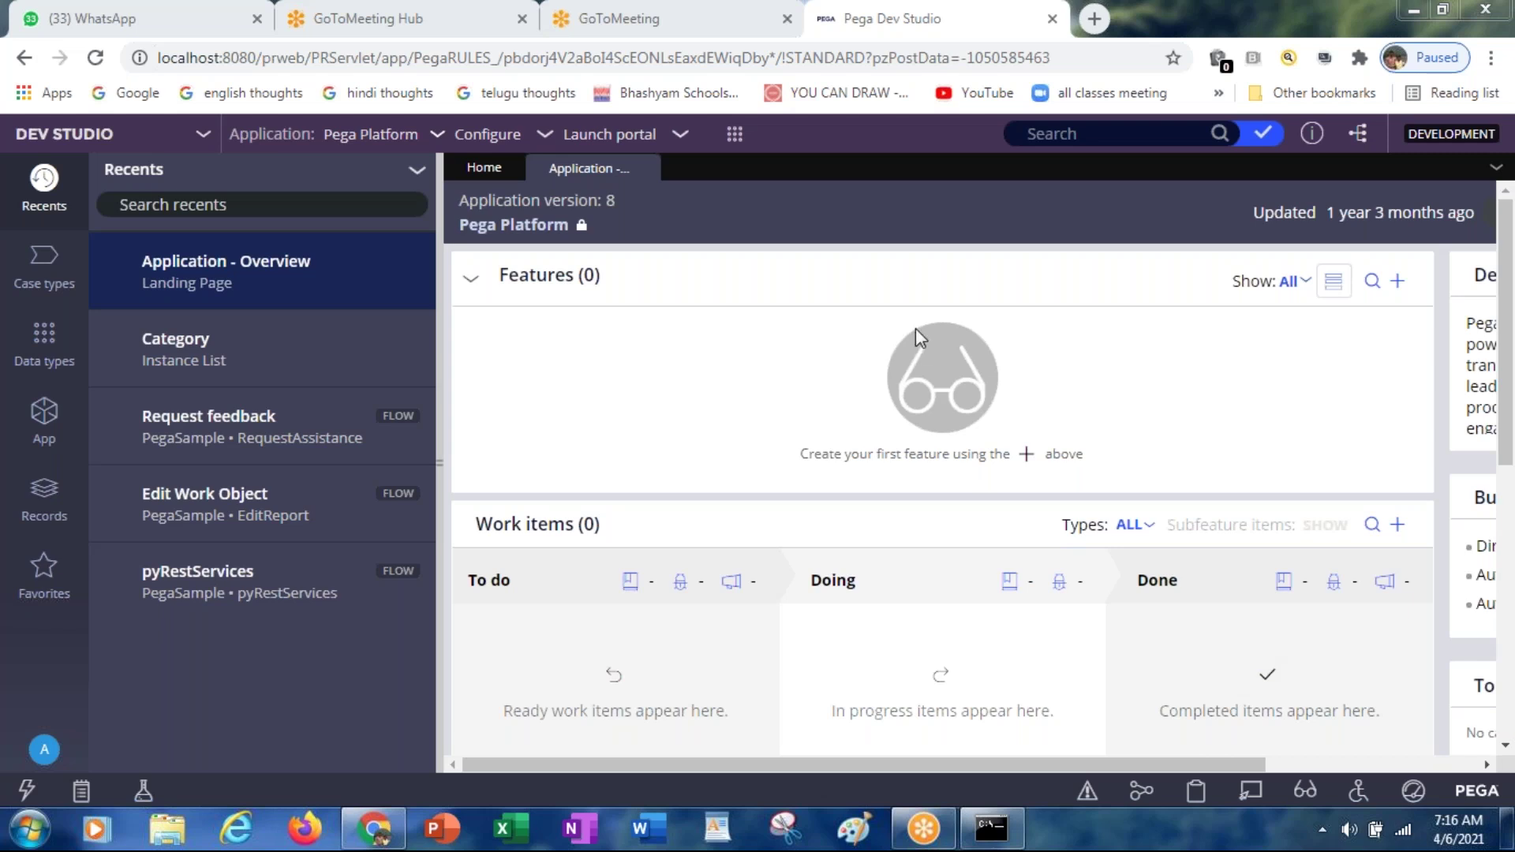
Step: Open the application definition and work in its password field
click(439, 144)
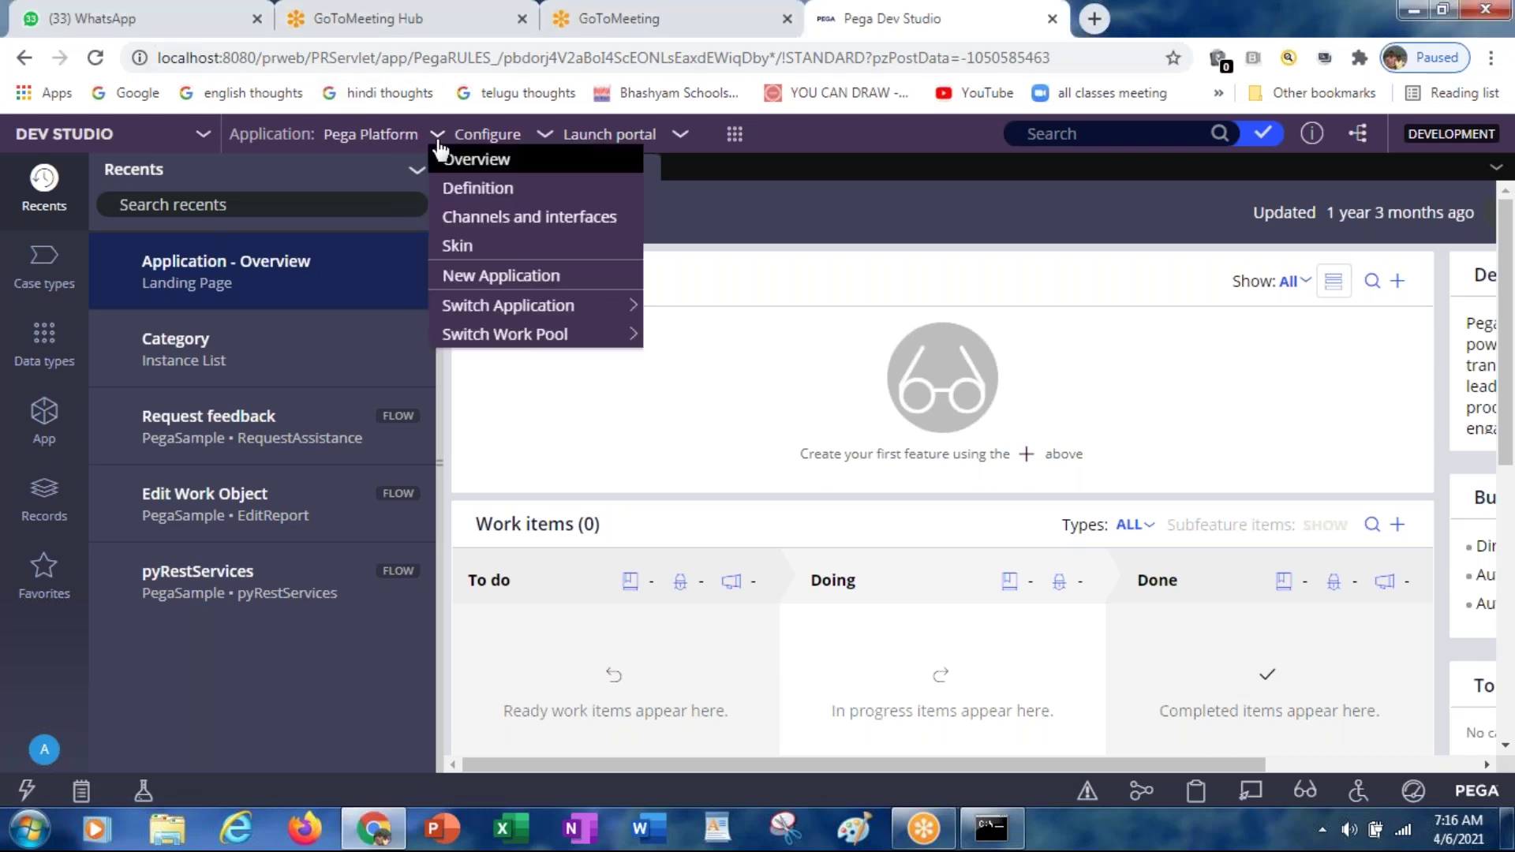
click(492, 197)
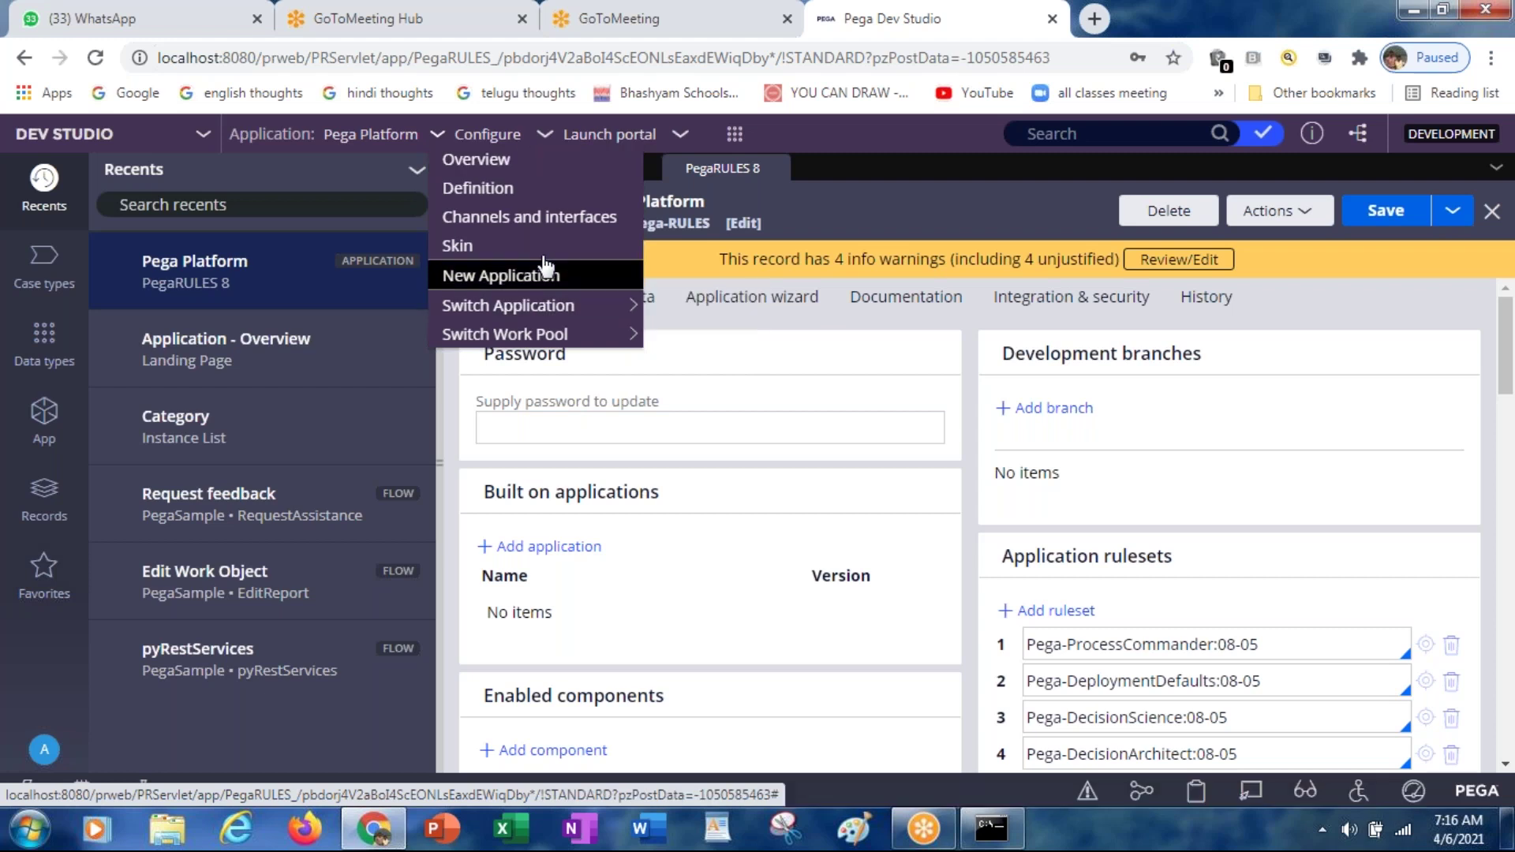
click(701, 418)
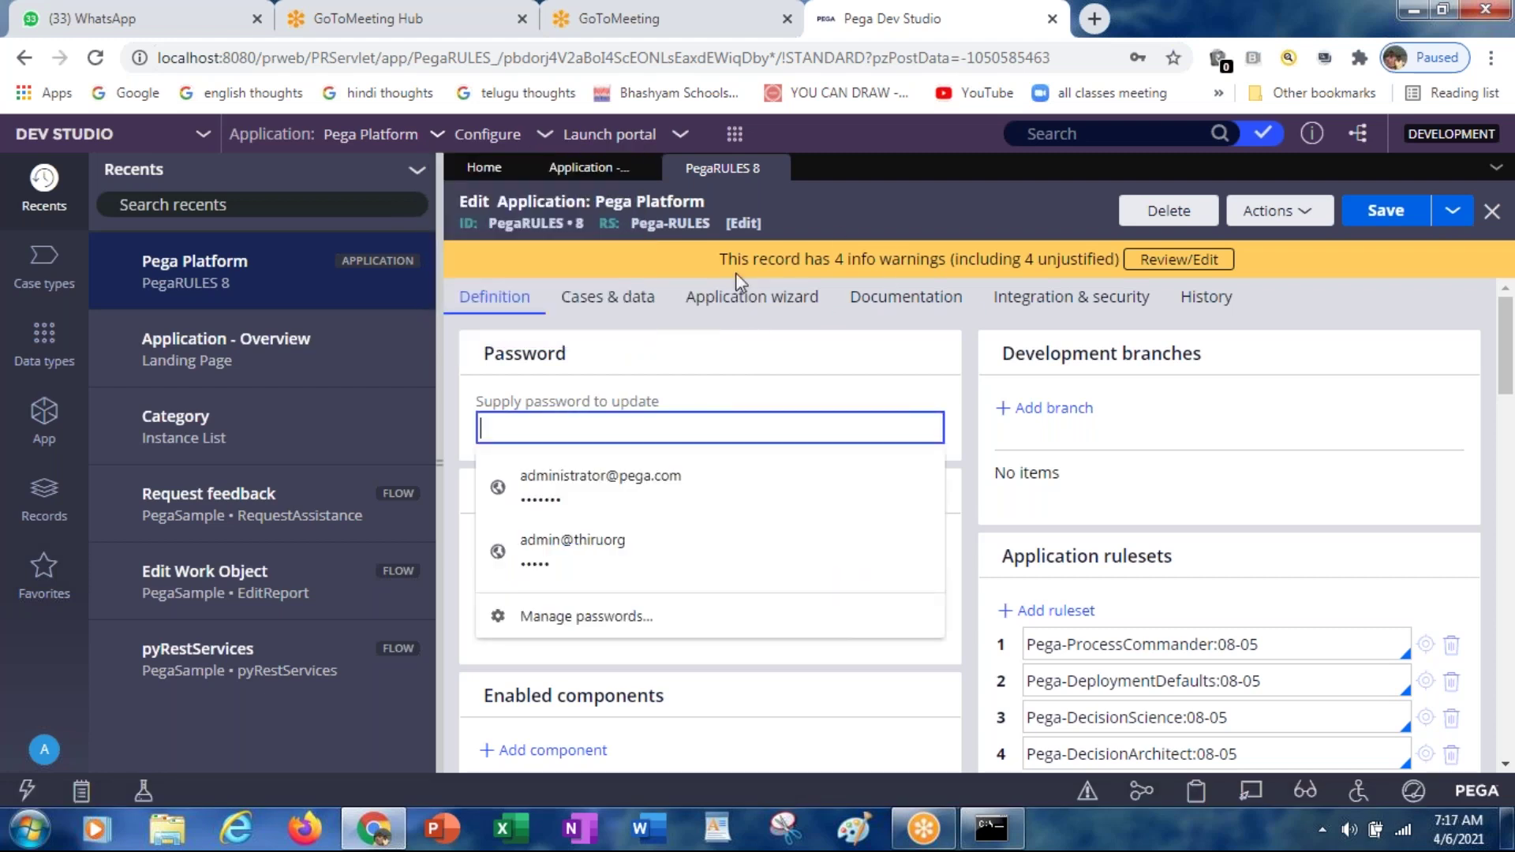
click(825, 371)
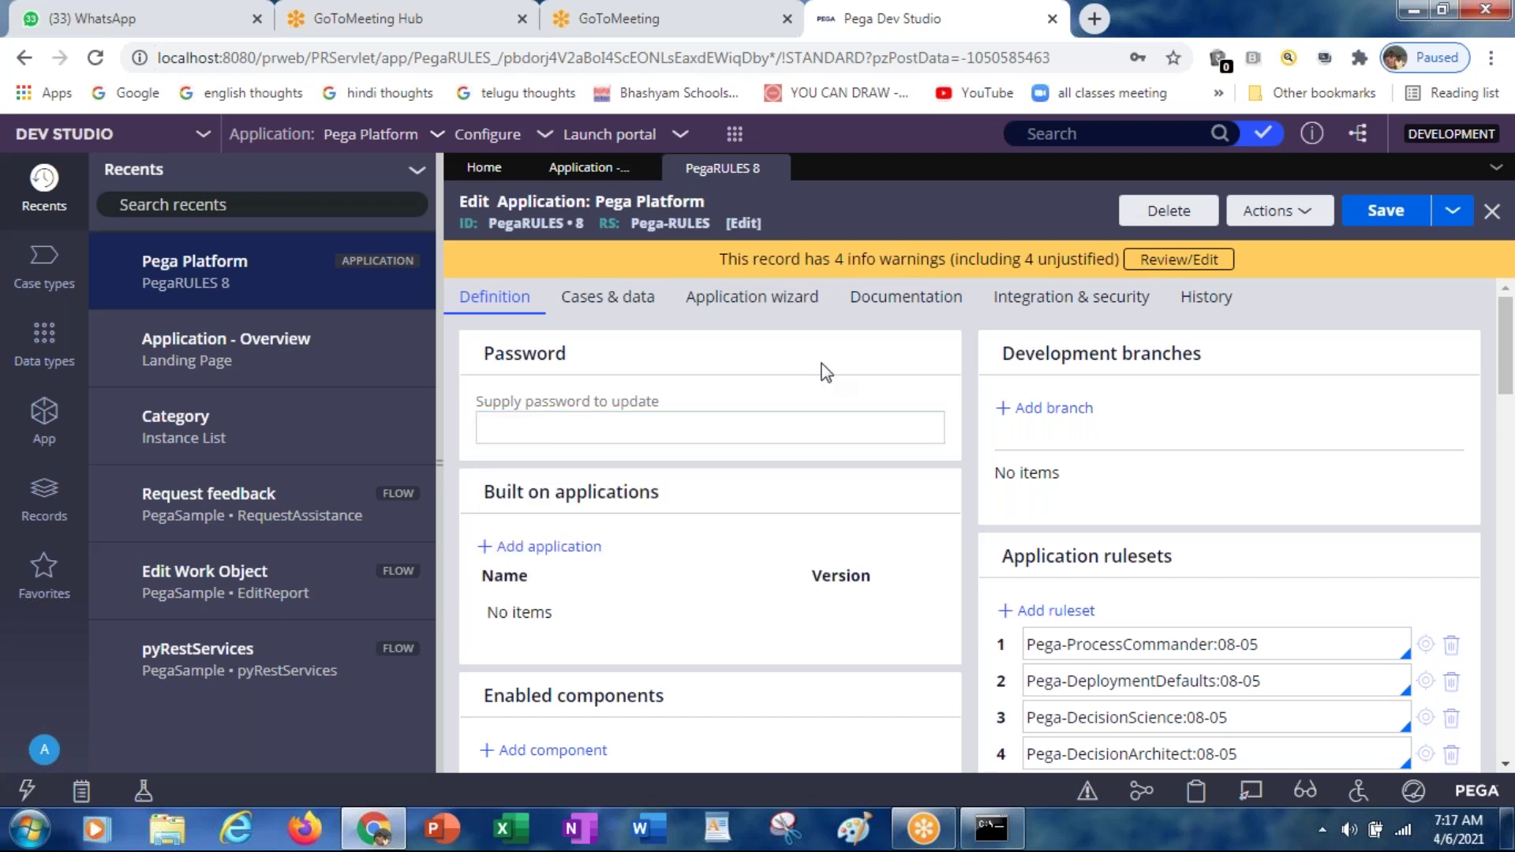
click(922, 416)
click(672, 556)
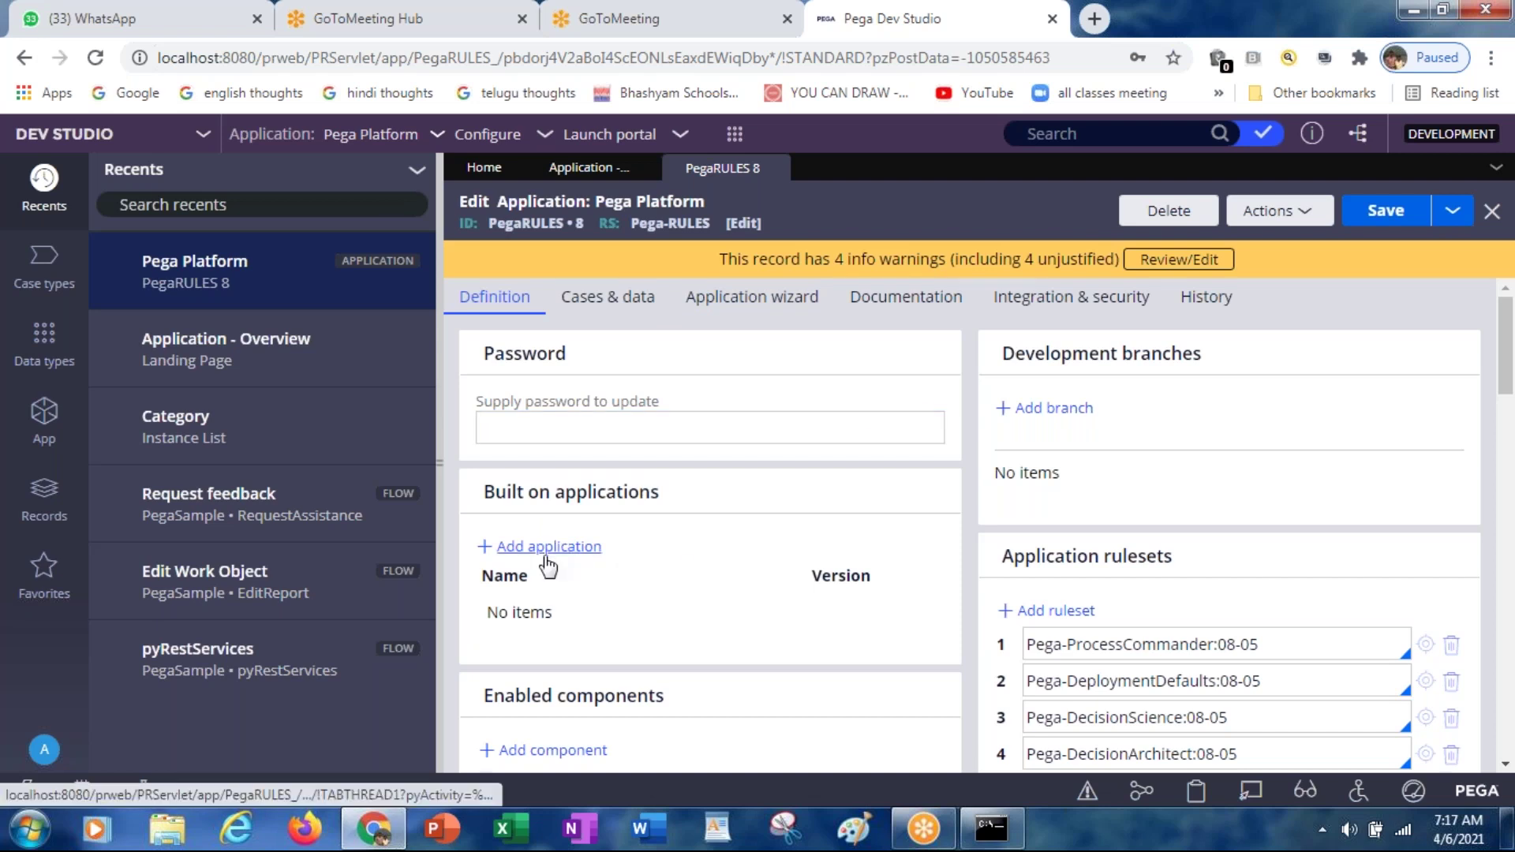
click(539, 403)
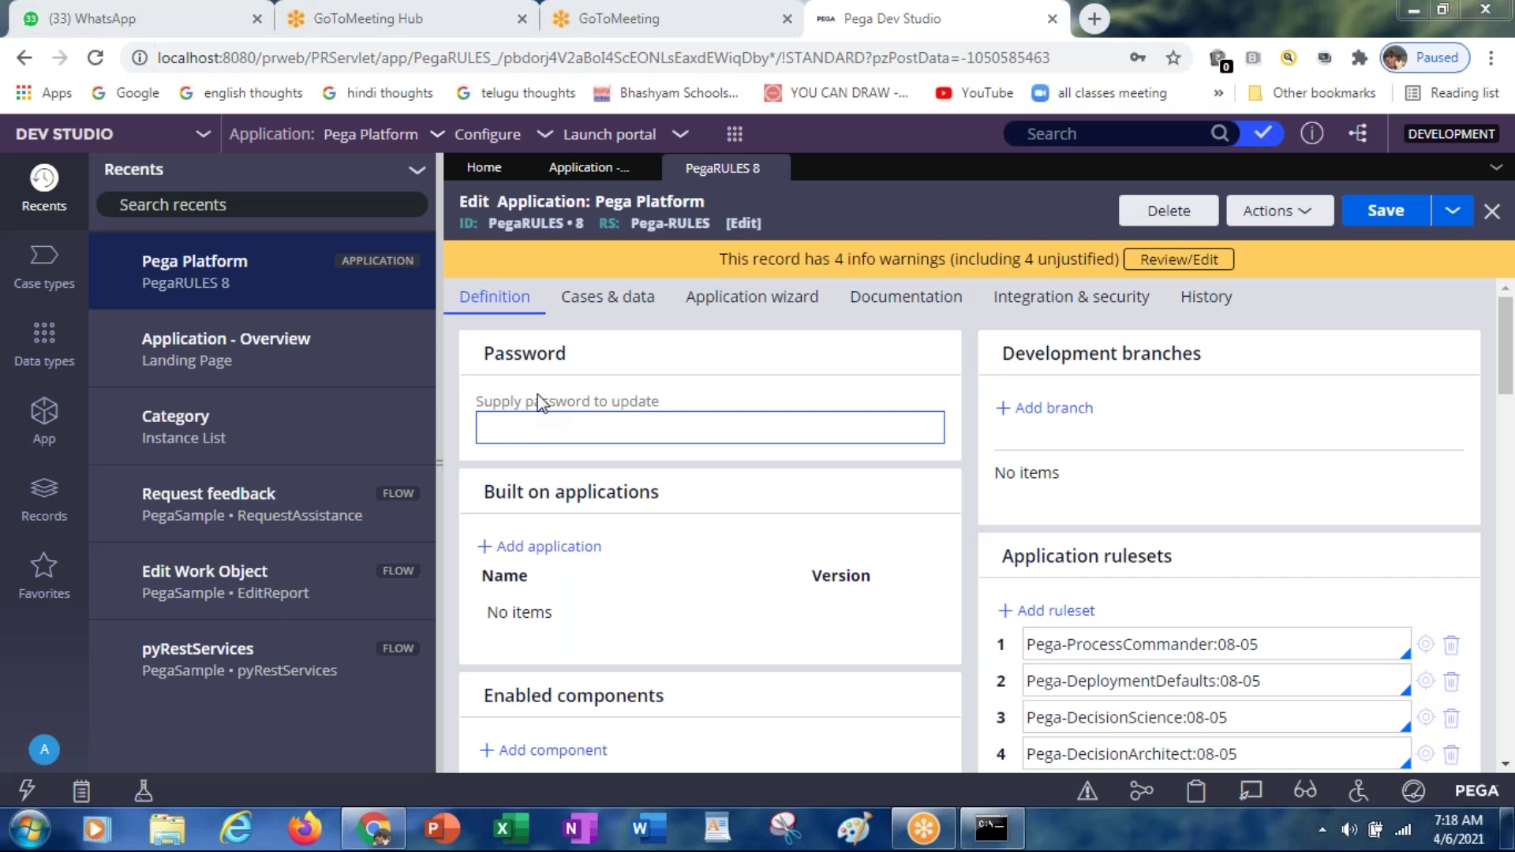
Step: Launch Paint with mspaint and enlarge the blank canvas to 838 × 484 px
key(super+r)
text(mspaint)
key(Return)
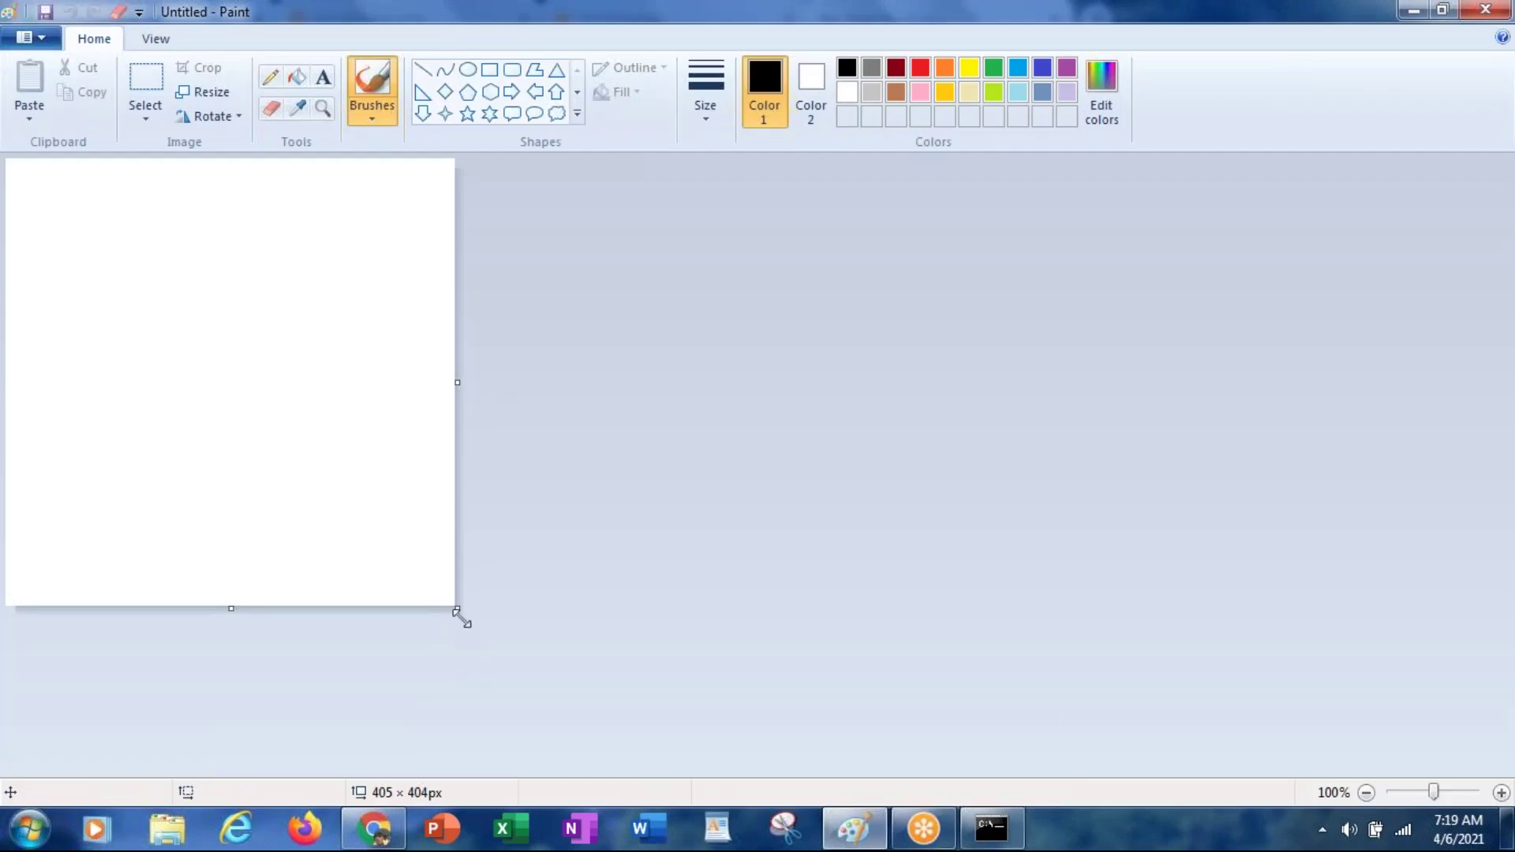
drag(458, 614, 937, 697)
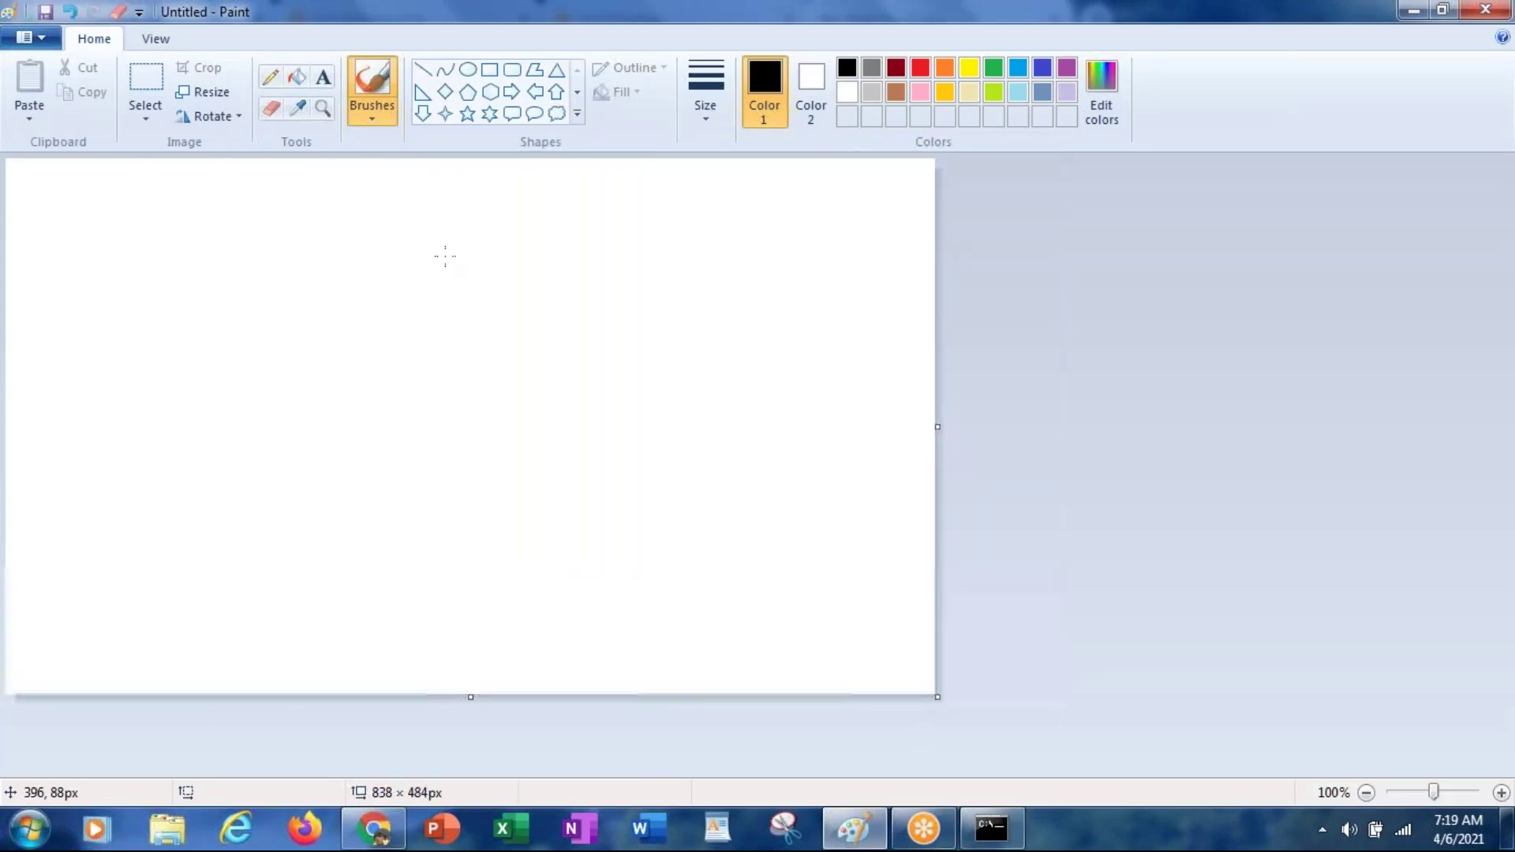
Step: Draw three stacked rectangles, widest at the bottom and narrowing toward the top
click(490, 72)
mouse_move(232, 539)
mouse_down()
mouse_move(389, 589)
mouse_move(784, 663)
mouse_move(738, 608)
mouse_up()
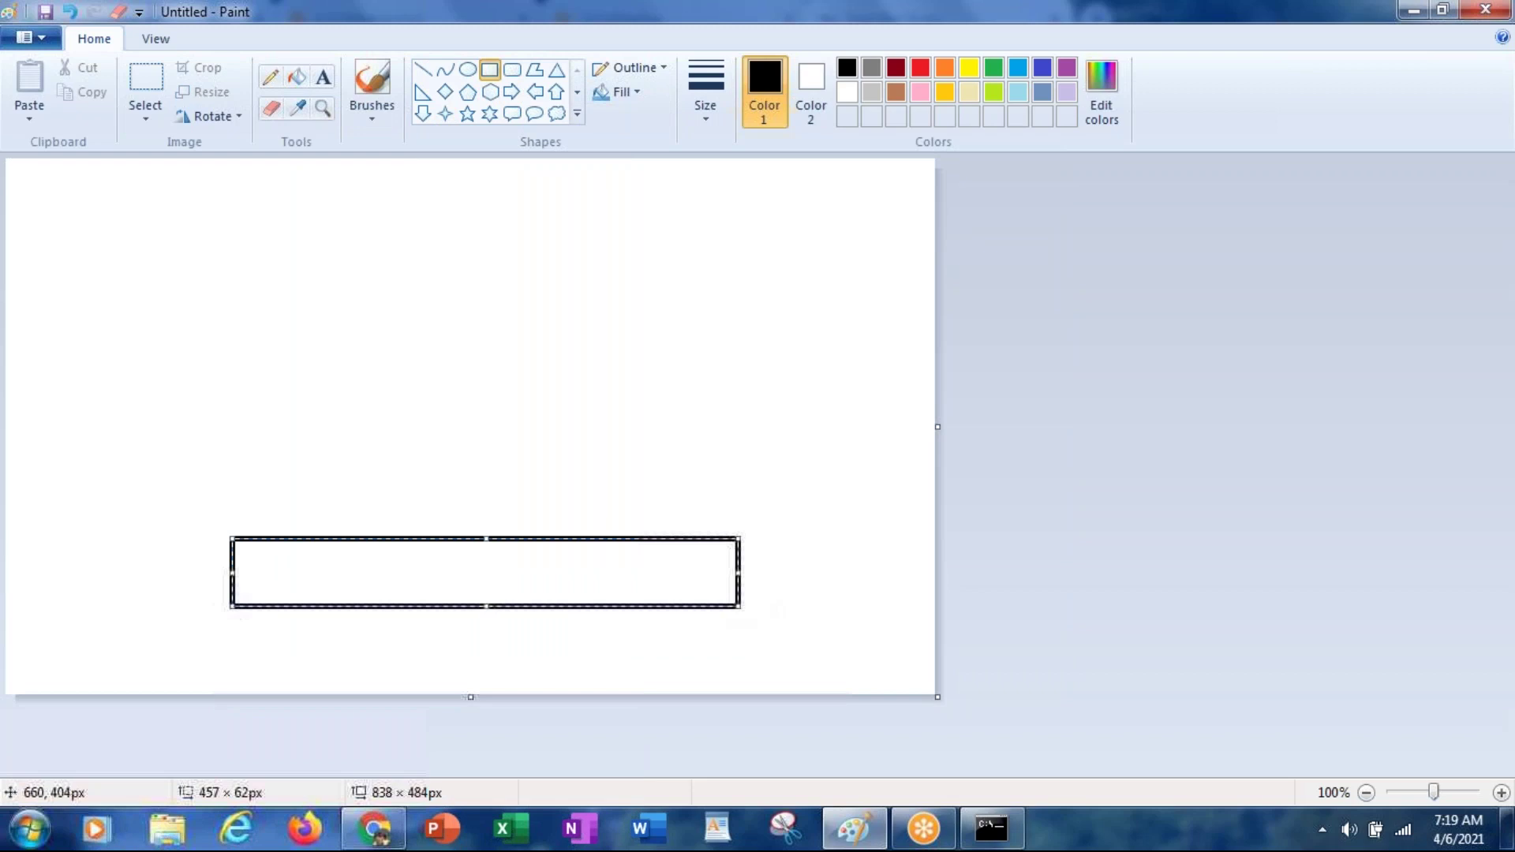
mouse_move(312, 460)
mouse_down()
mouse_move(641, 550)
mouse_move(692, 537)
mouse_move(656, 538)
mouse_up()
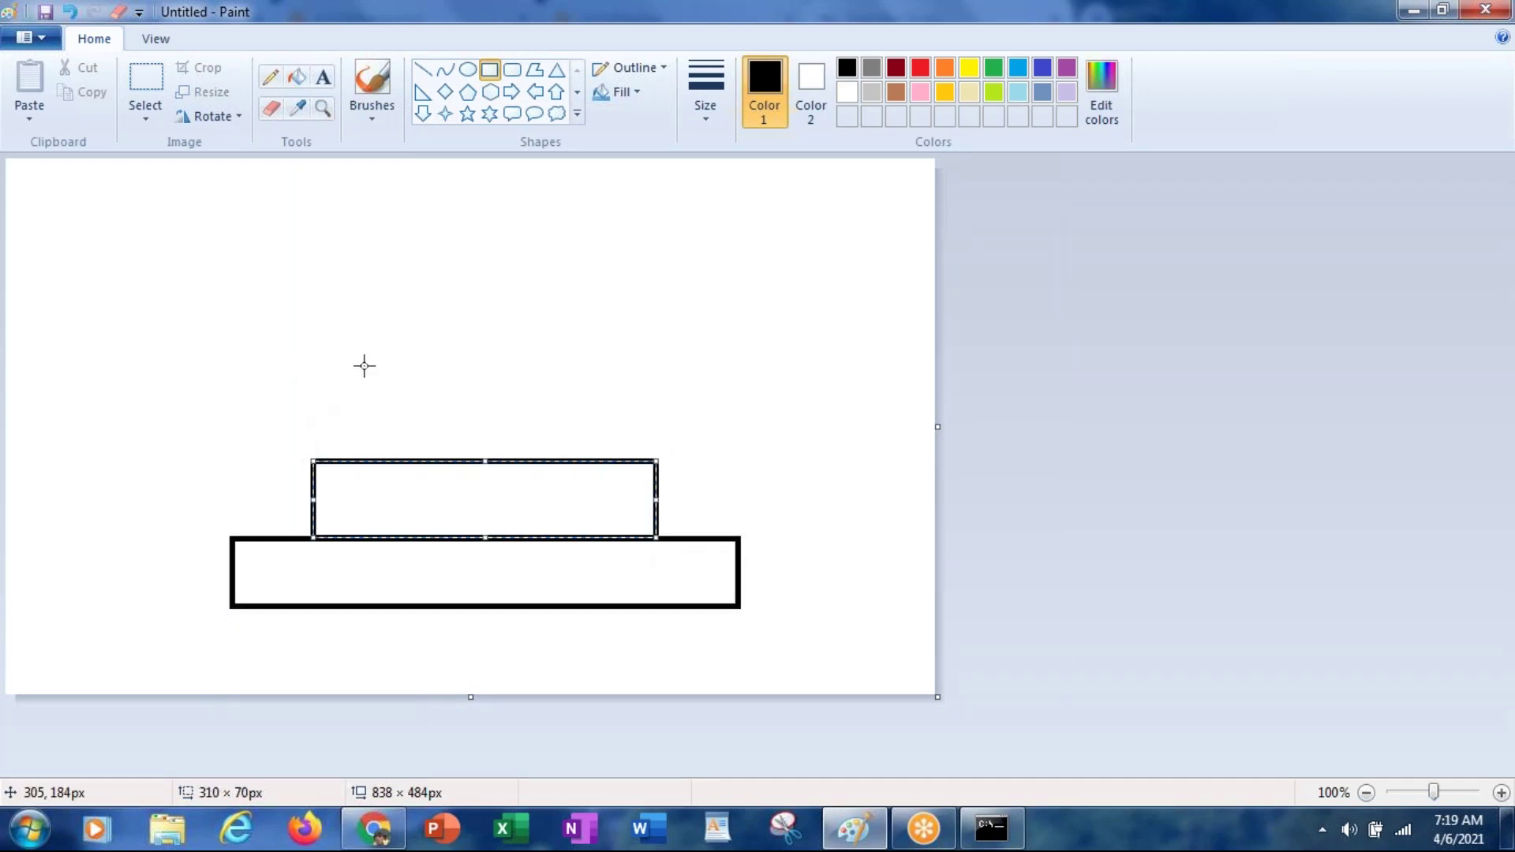
mouse_move(382, 382)
mouse_down()
mouse_move(521, 500)
mouse_move(600, 460)
mouse_up()
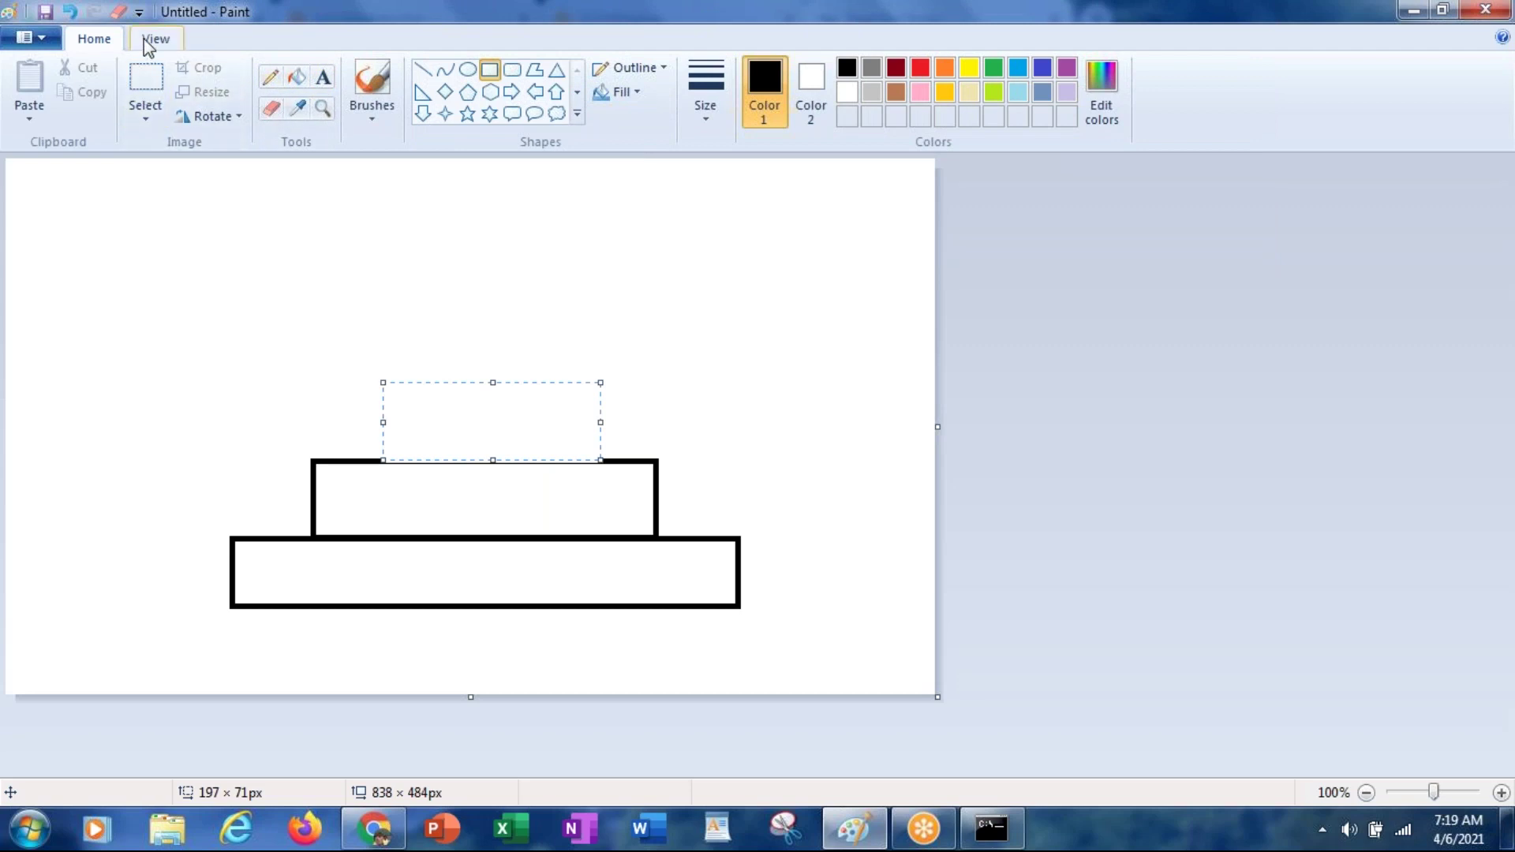
Step: Add the text label 'os' inside the bottom box
click(323, 78)
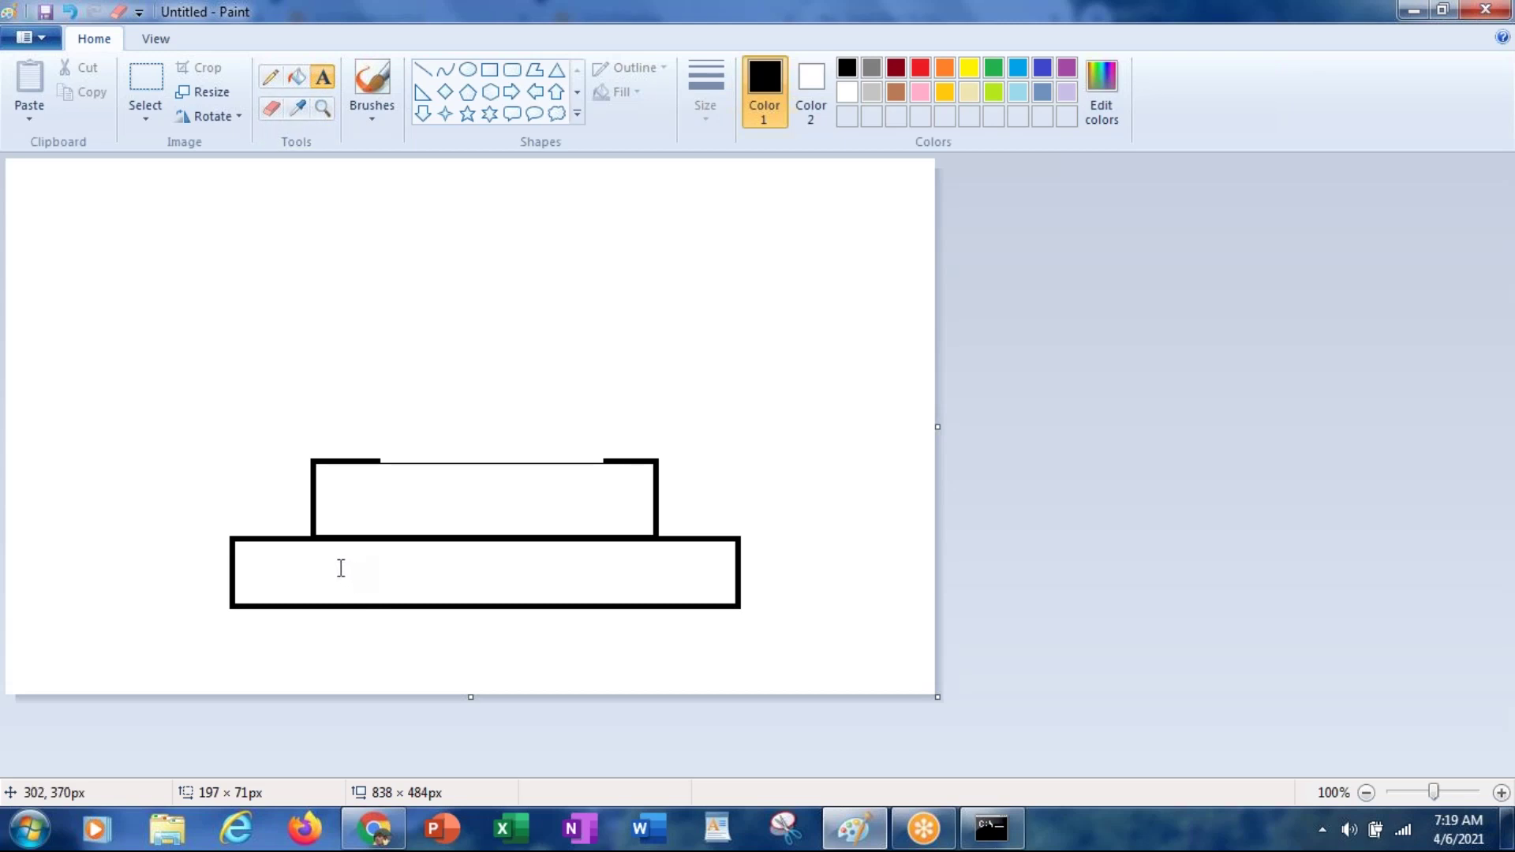
drag(341, 569, 663, 592)
text(os)
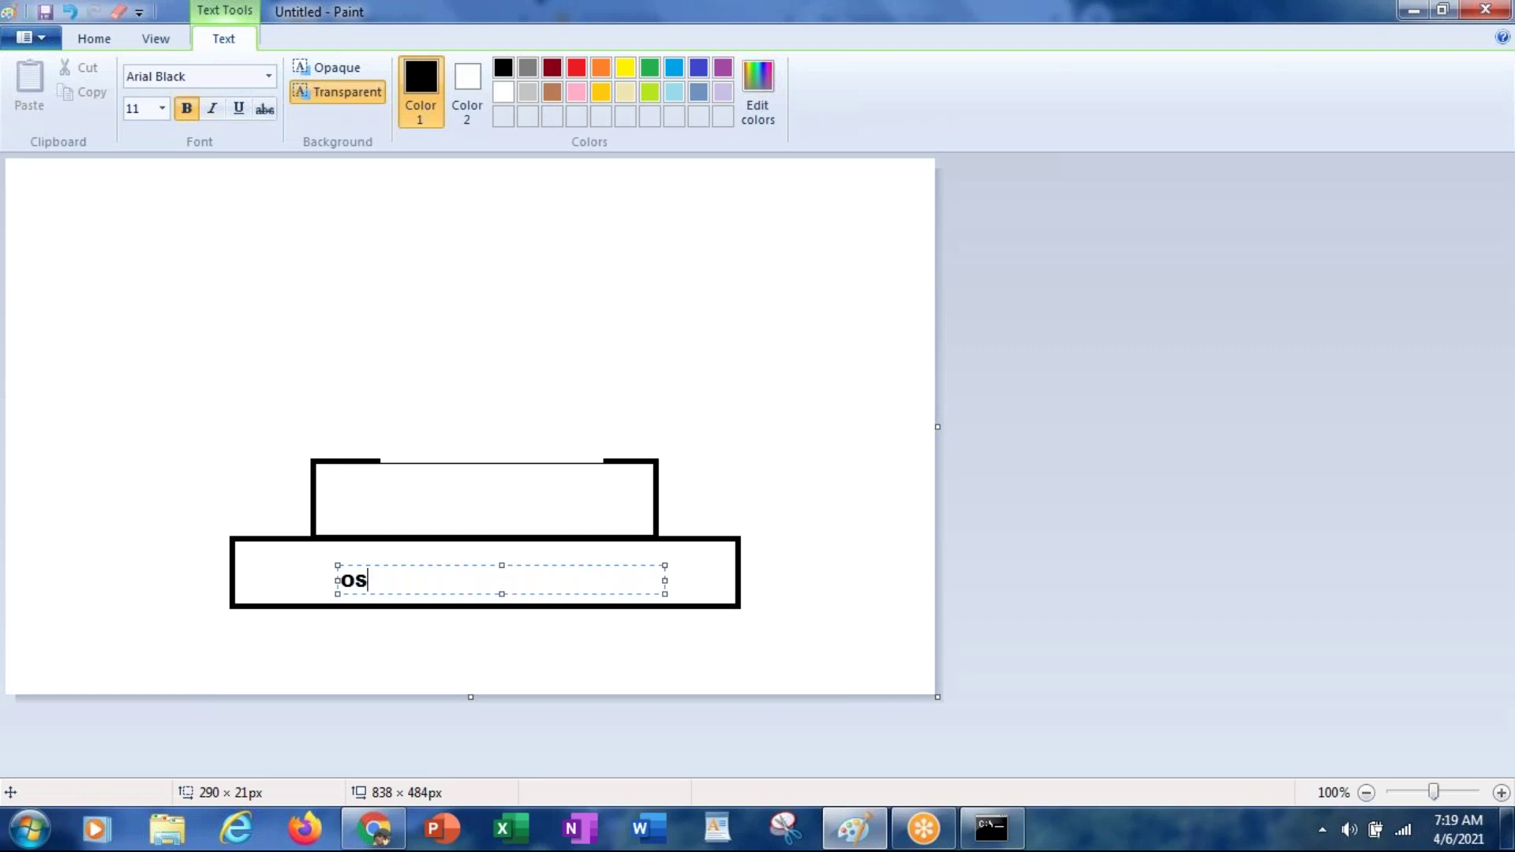
click(372, 485)
Step: Label the middle box 'Pega Platform'
drag(352, 469, 601, 516)
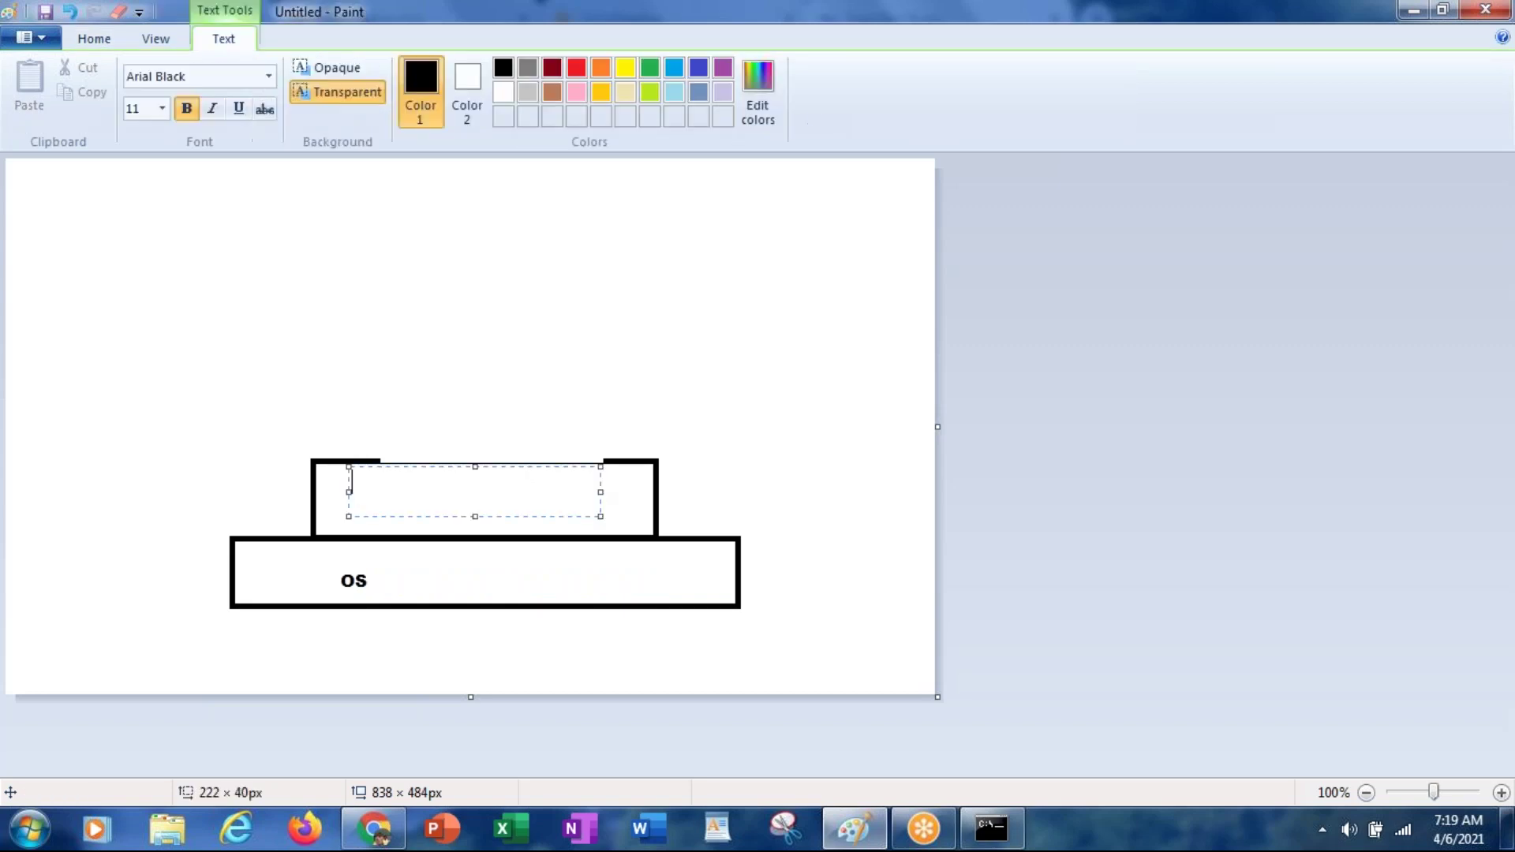
text(Pega Platform)
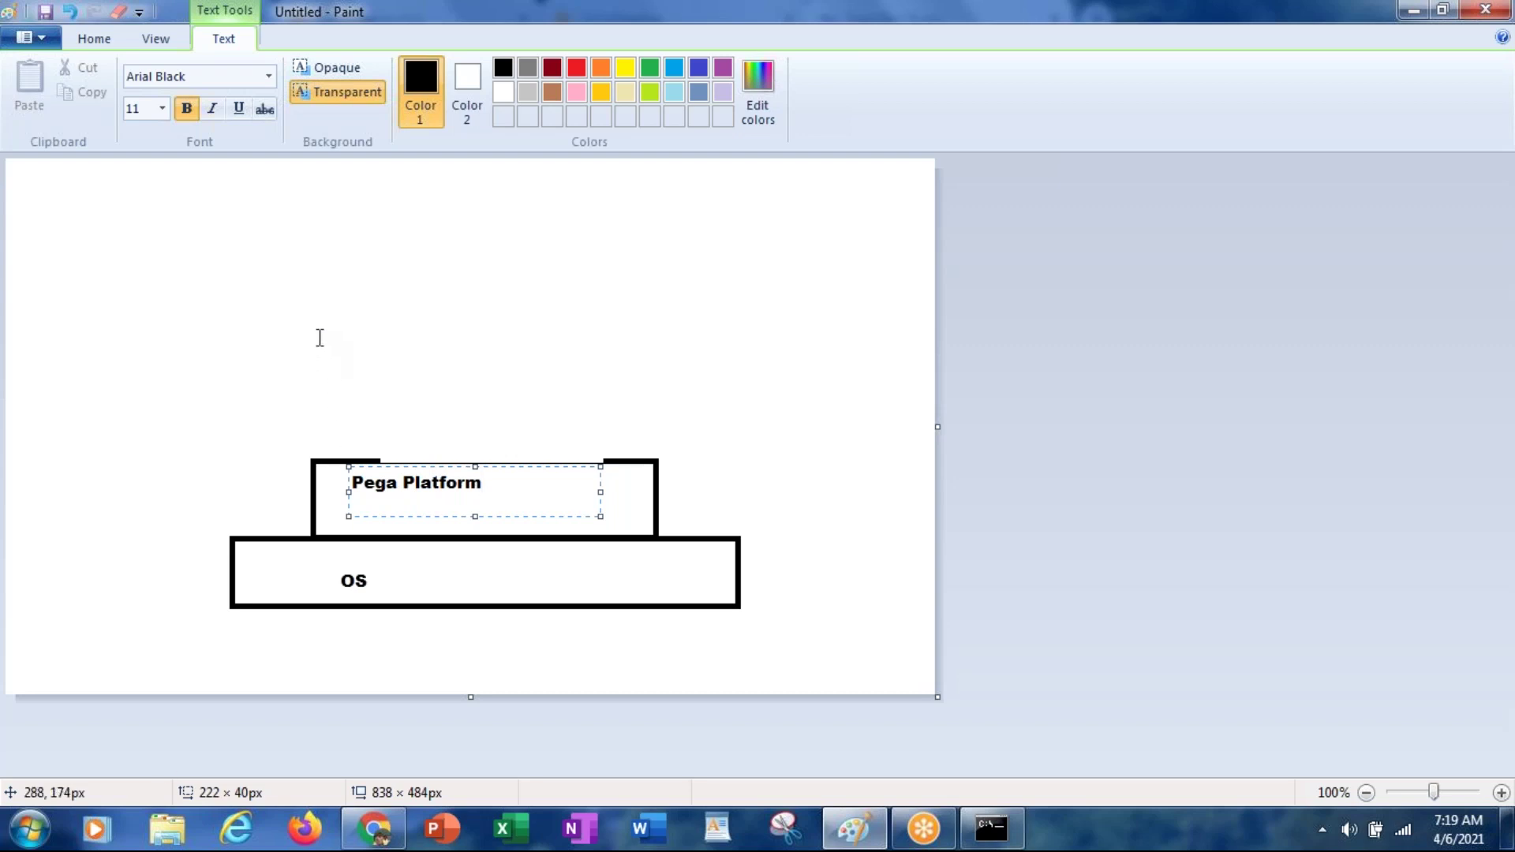
click(308, 264)
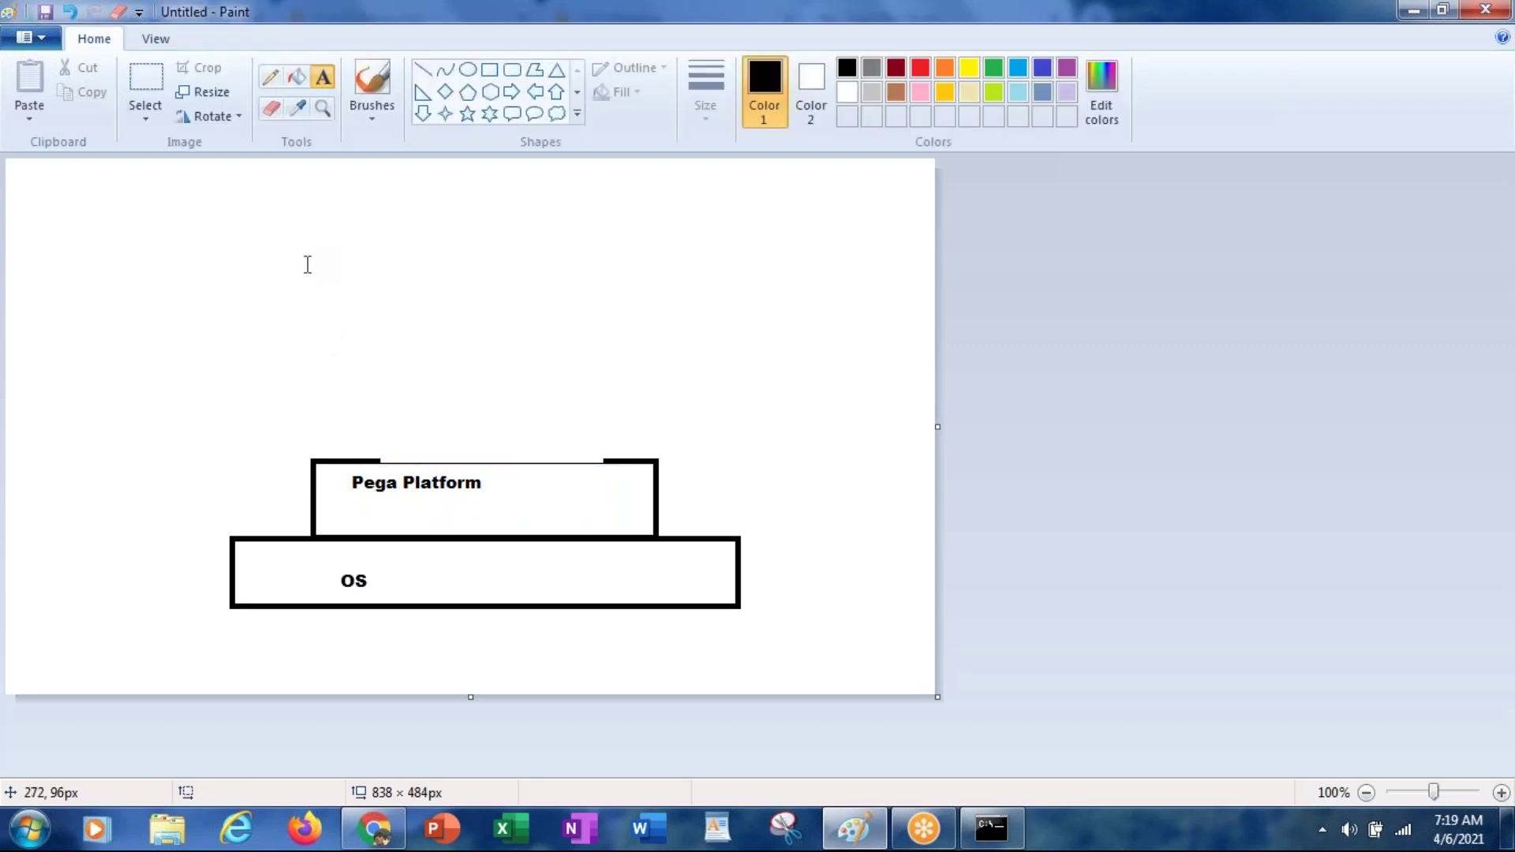
Step: Type 'SMART DISPUTE,' and 'SMART INVESTIGATE' on two lines in the top box and commit it
click(353, 398)
drag(353, 398, 618, 459)
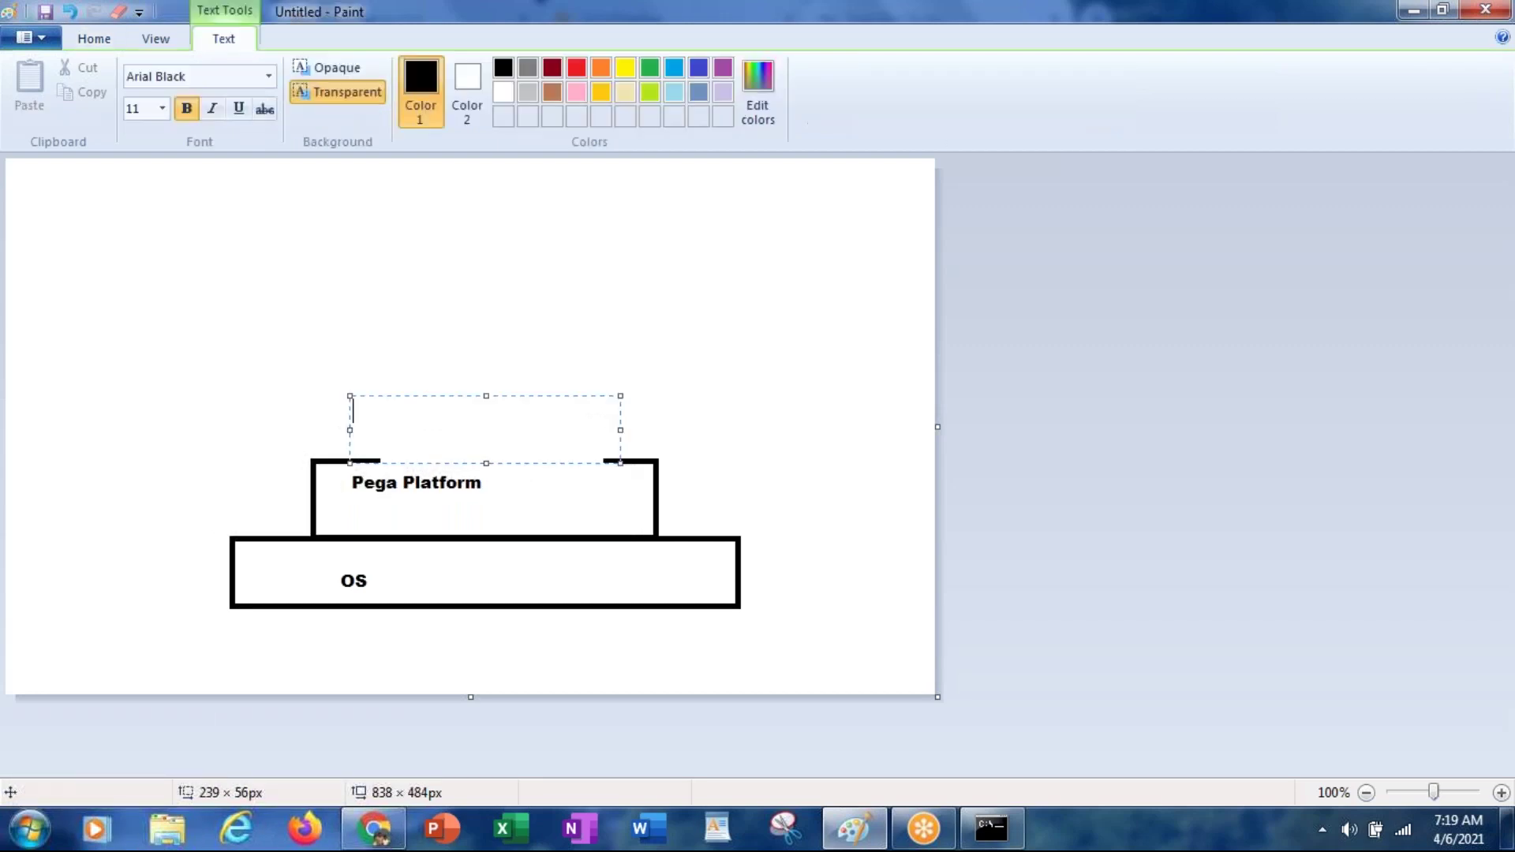
text(SM)
text(ART DISPUTE)
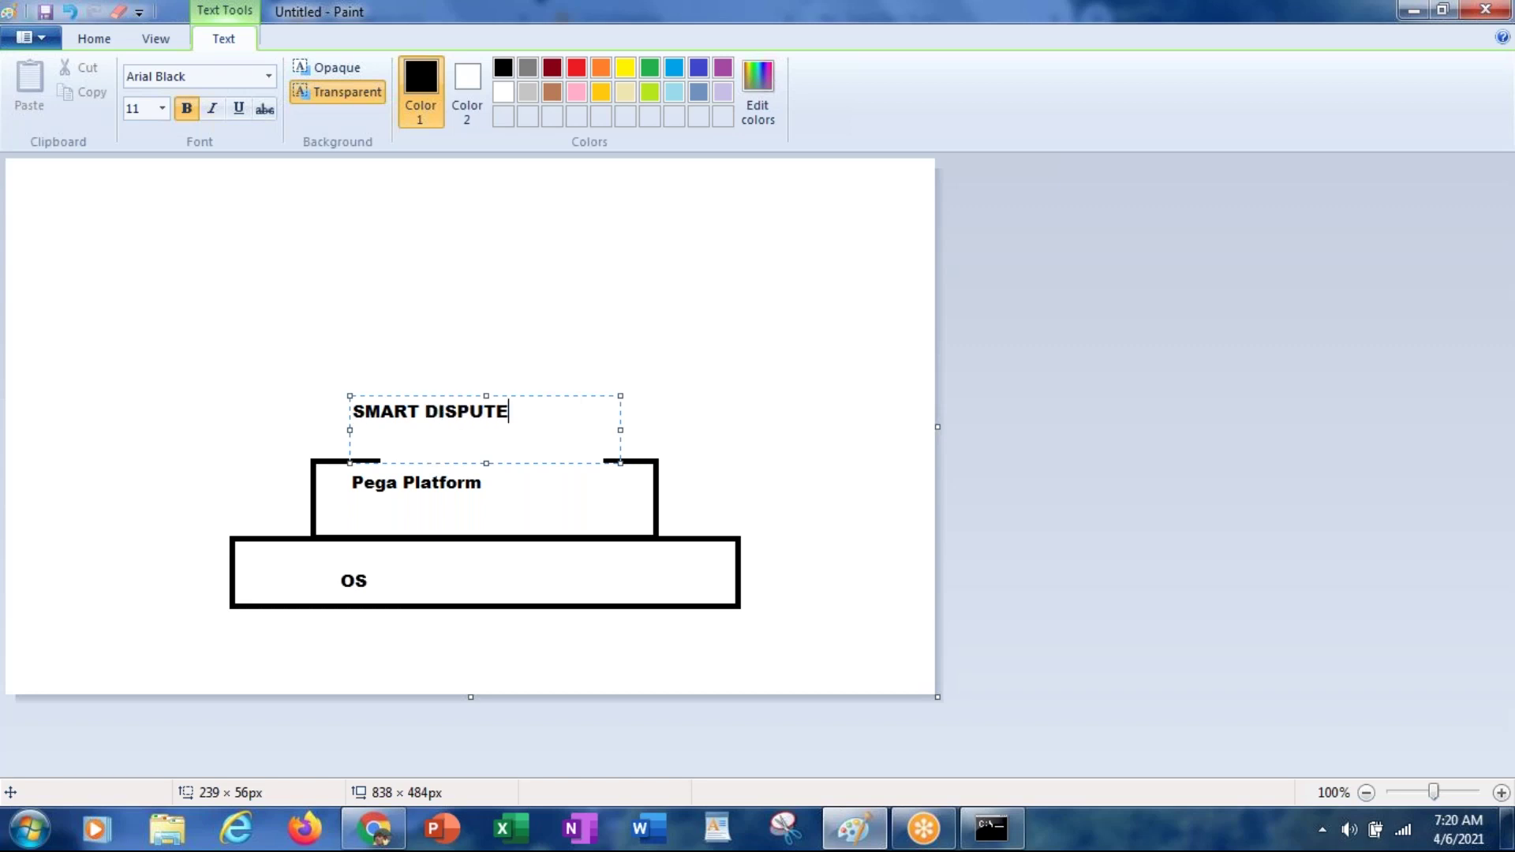
text(,)
key(Return)
text(SM)
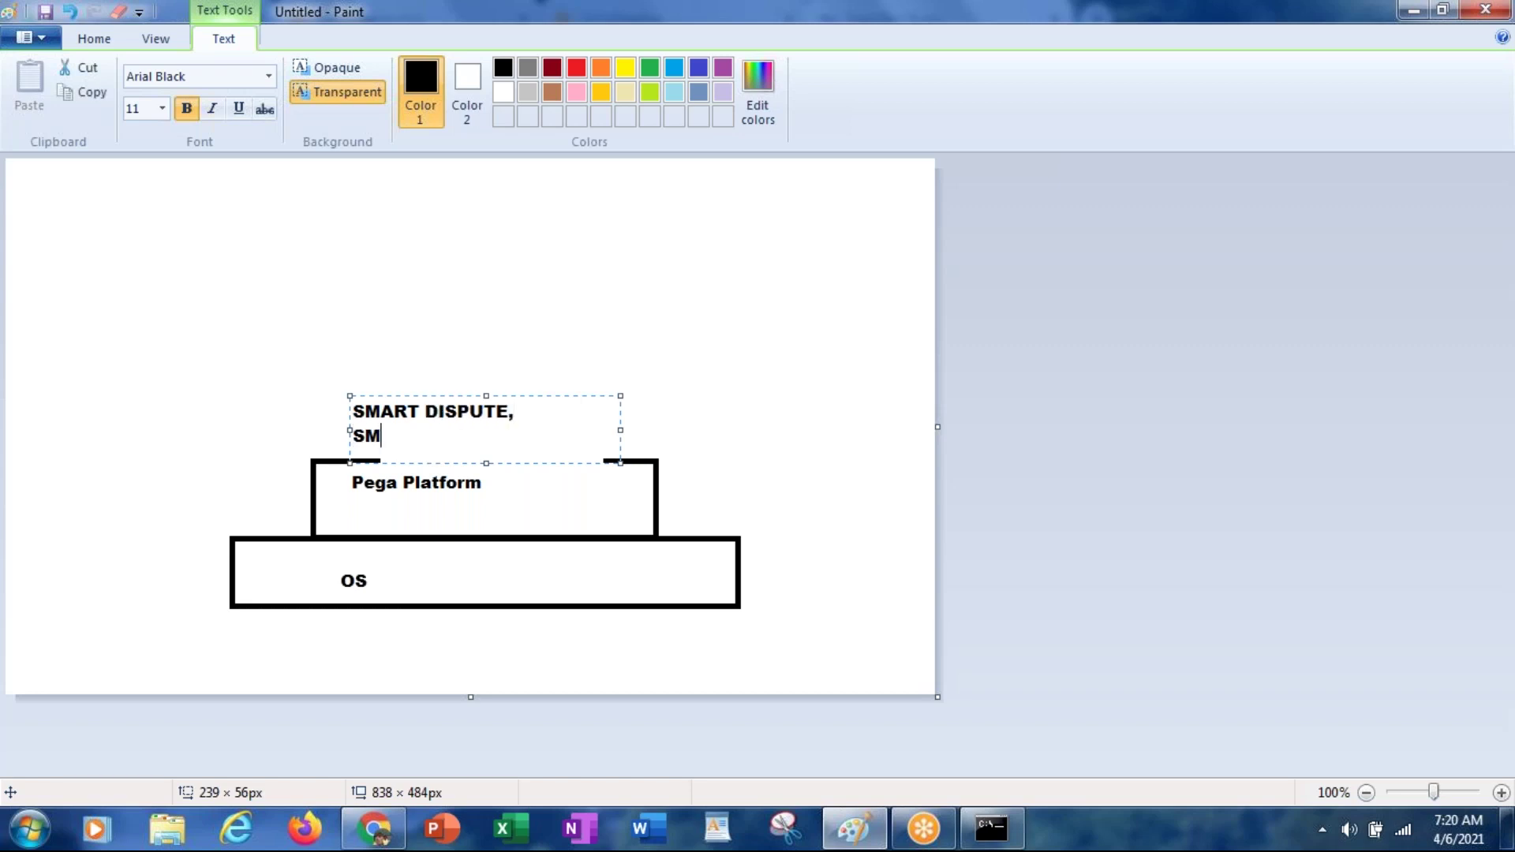
text(ART INVESTIGATE)
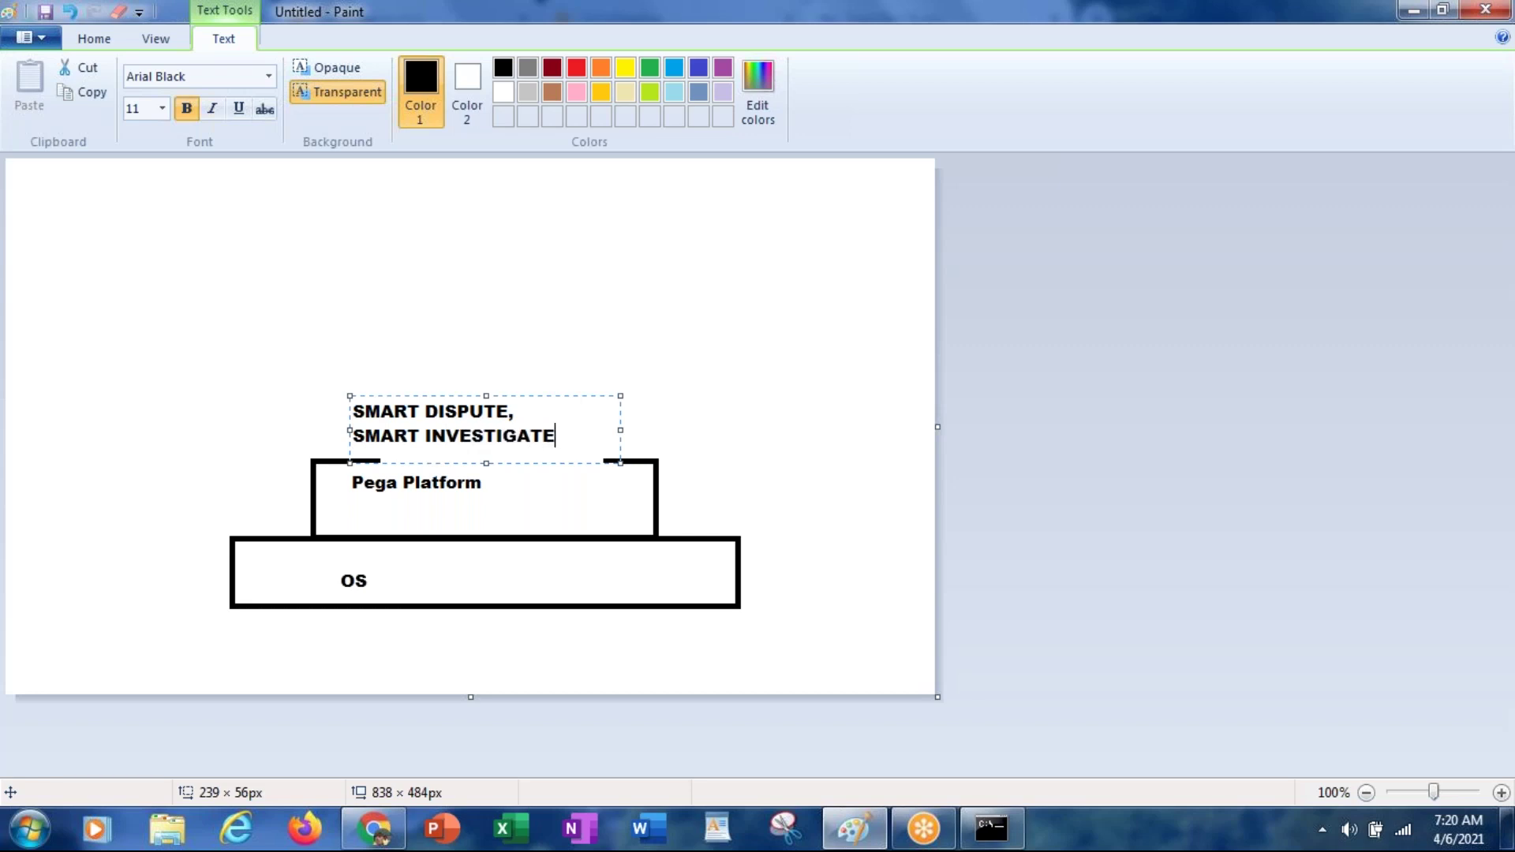
click(516, 314)
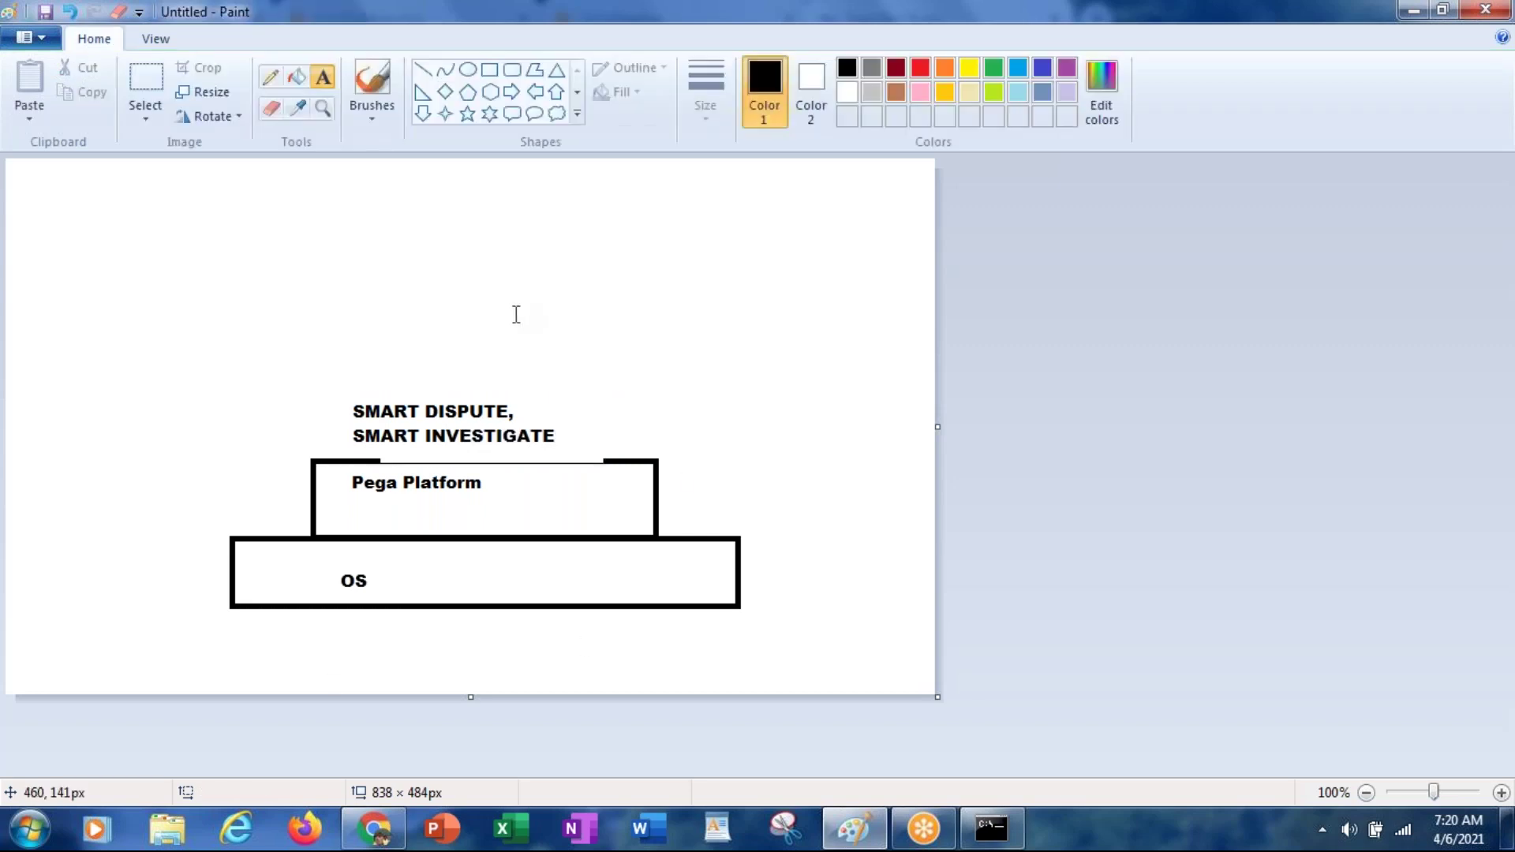
Step: Add the text label 'iciciLombard' above the SMART DISPUTE, SMART INVESTIGATE line, correcting the typo
drag(401, 366, 584, 397)
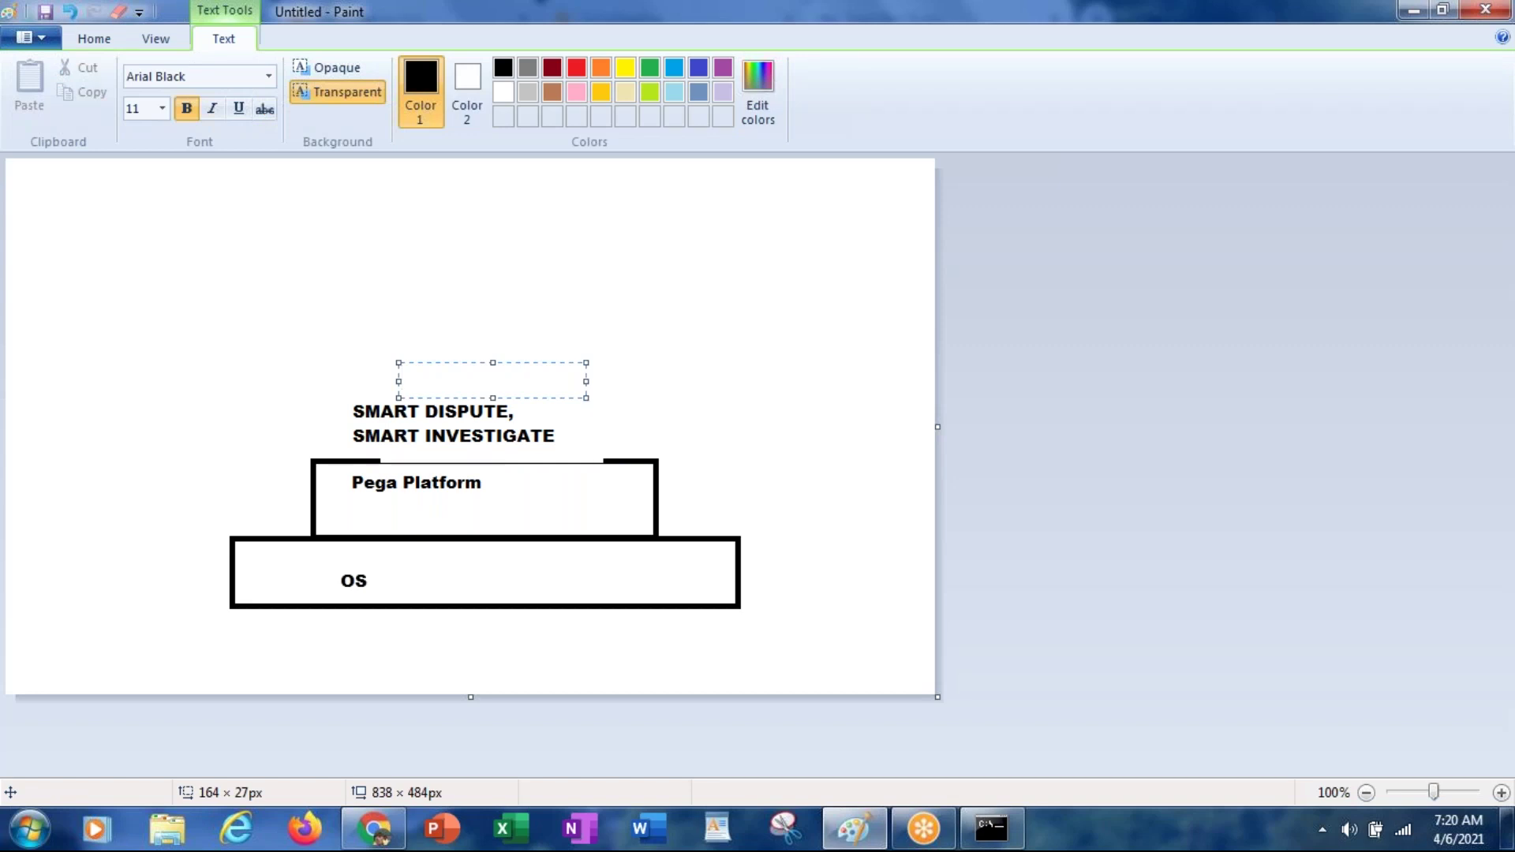
text(iciciLombard)
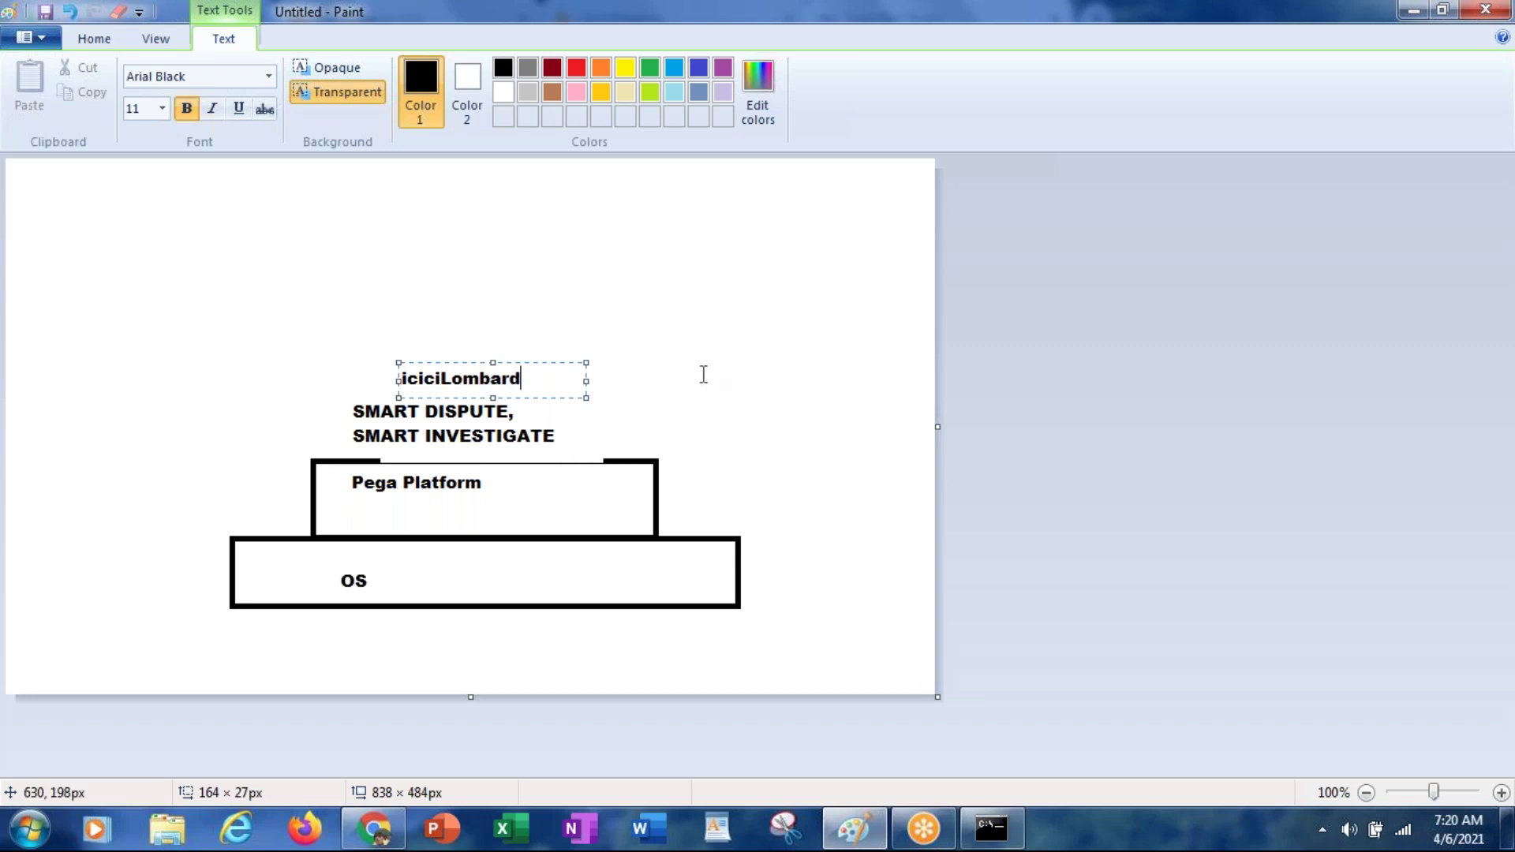
click(702, 372)
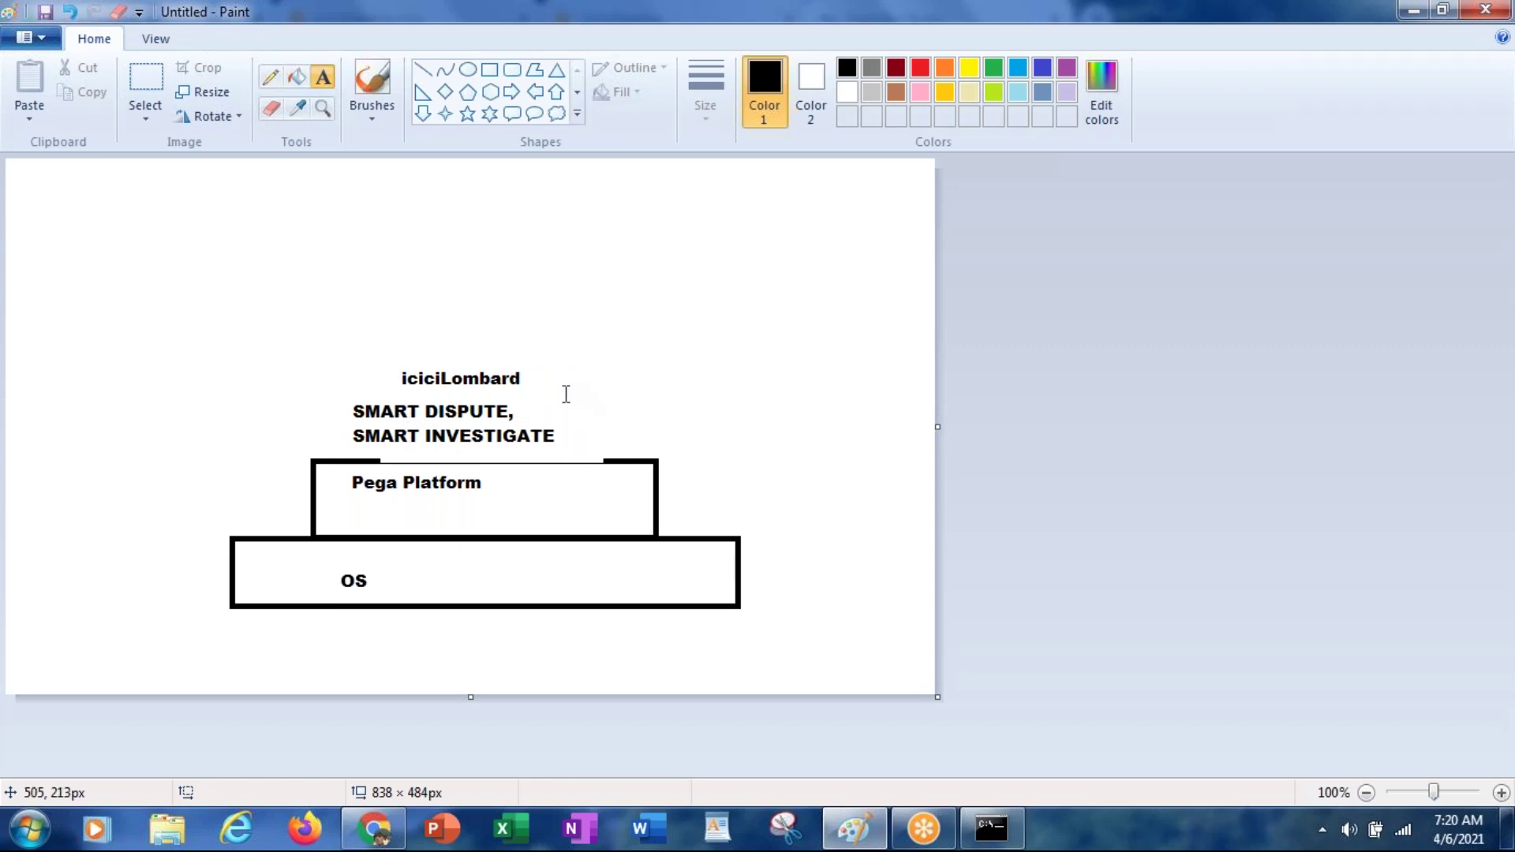
Step: Place a text label reading 'icici lombard' to the right of SMART INVESTIGATE
drag(563, 394, 650, 463)
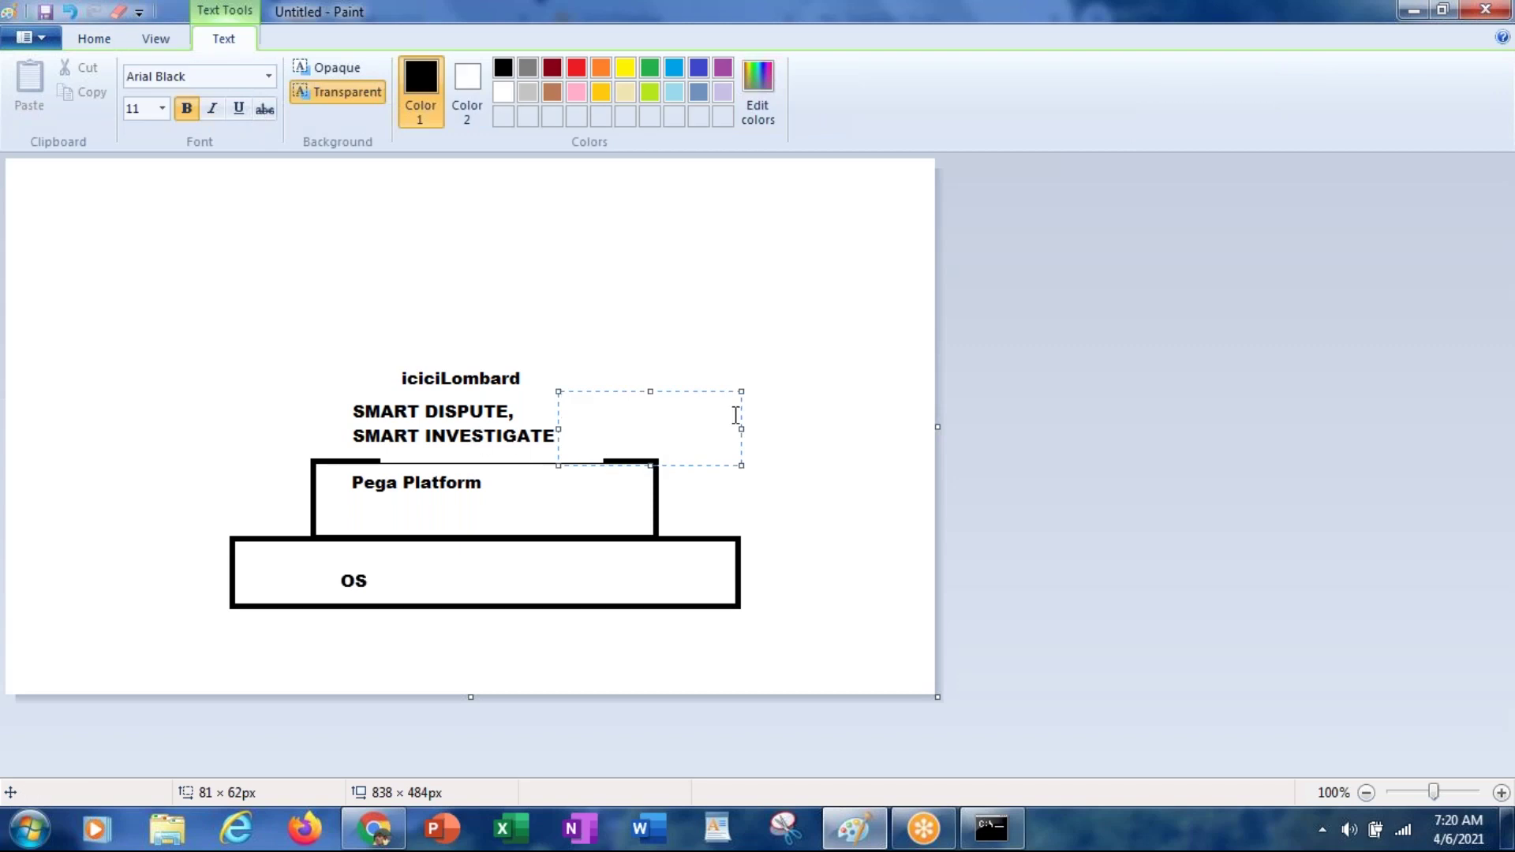
text(icici lombard)
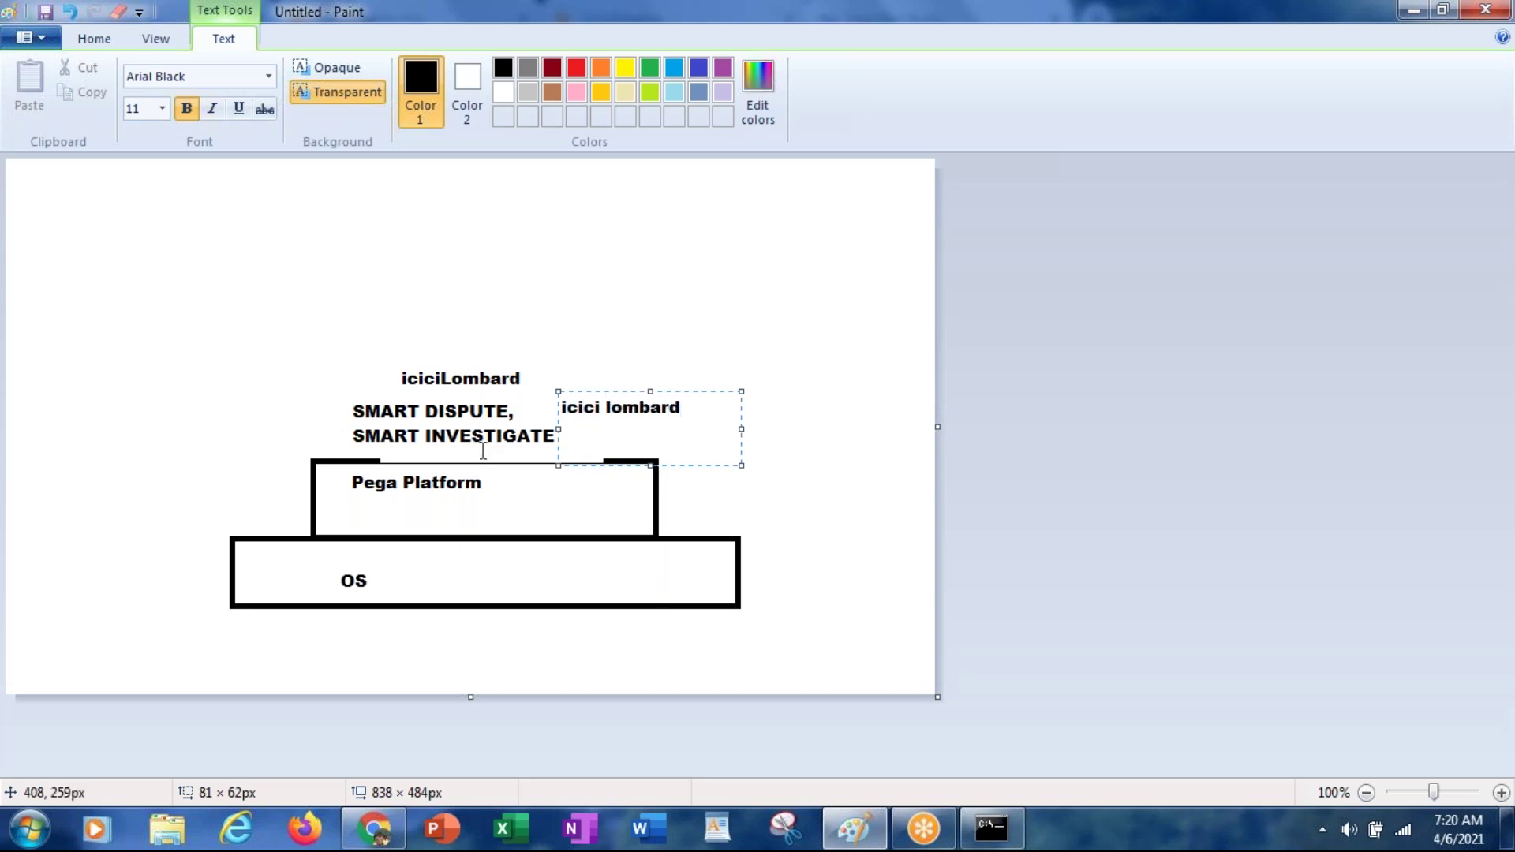
click(149, 229)
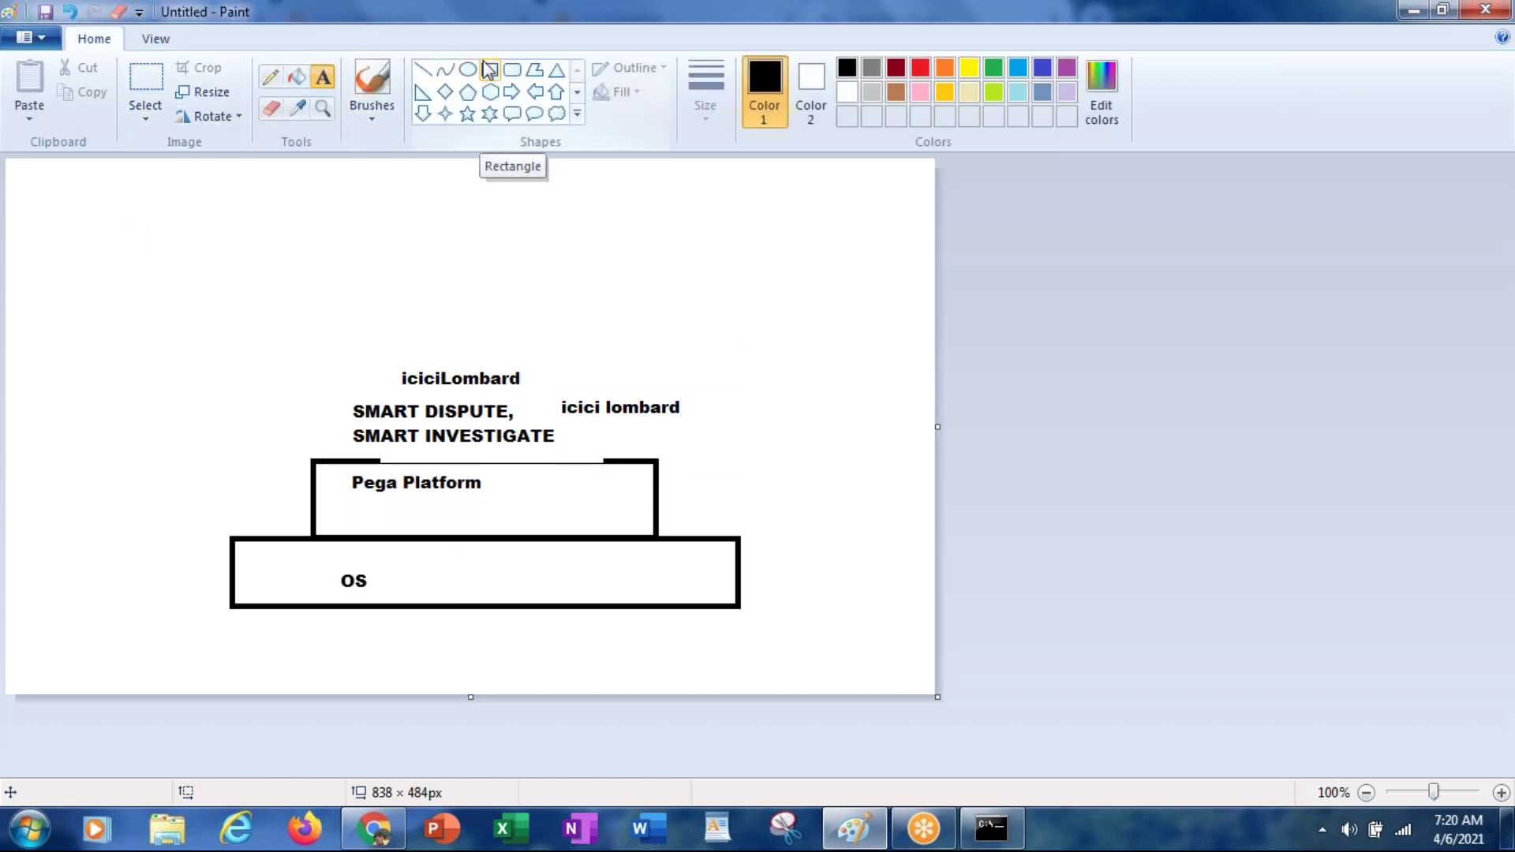
Step: Draw rectangle outlines around the SMART DISPUTE, 'icici lombard' and 'iciciLombard' labels
drag(335, 393, 557, 463)
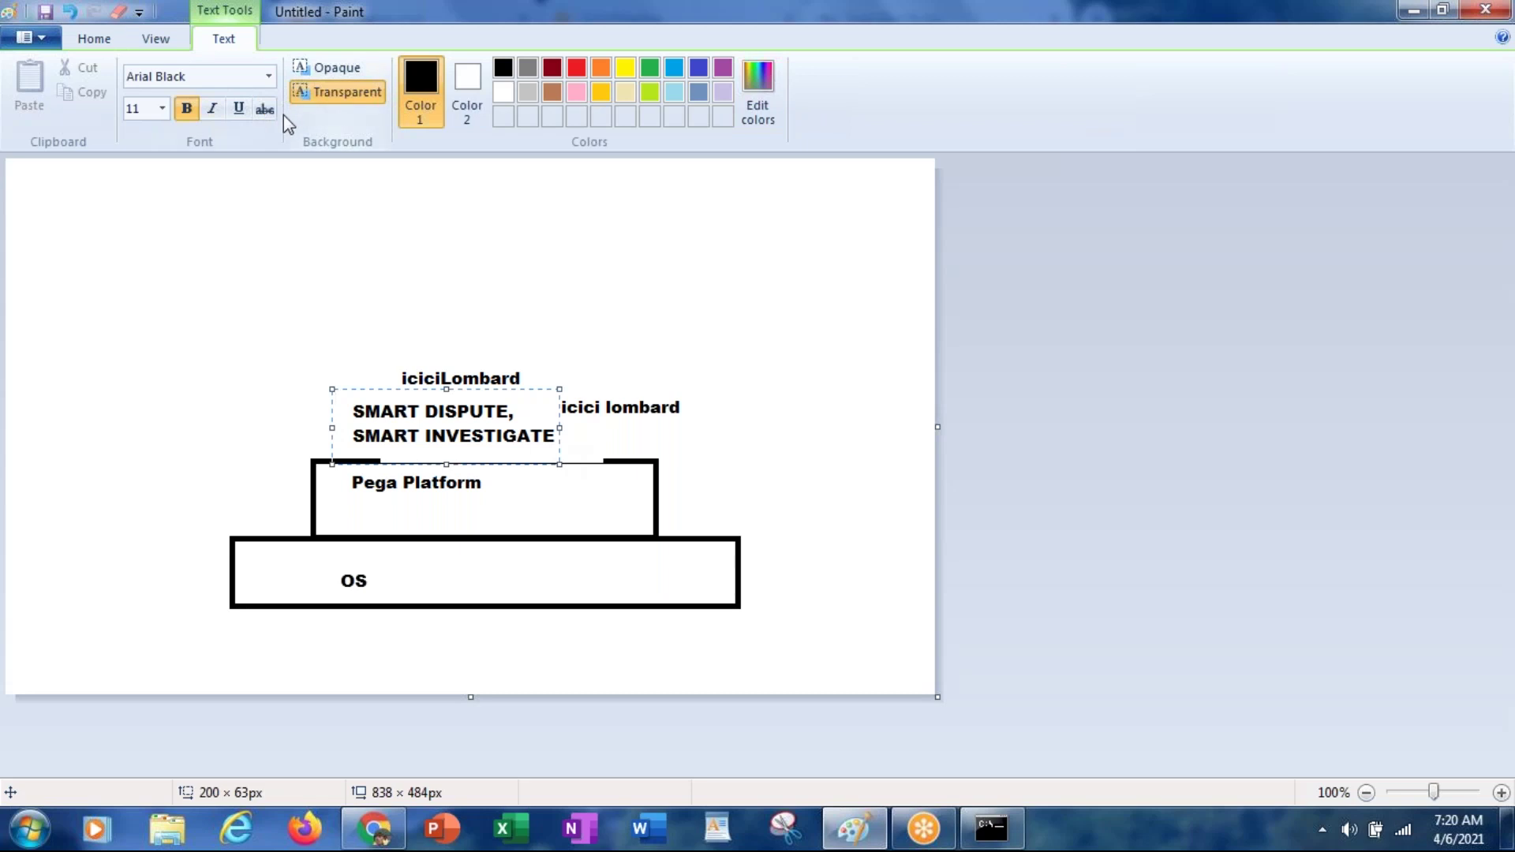
key(Escape)
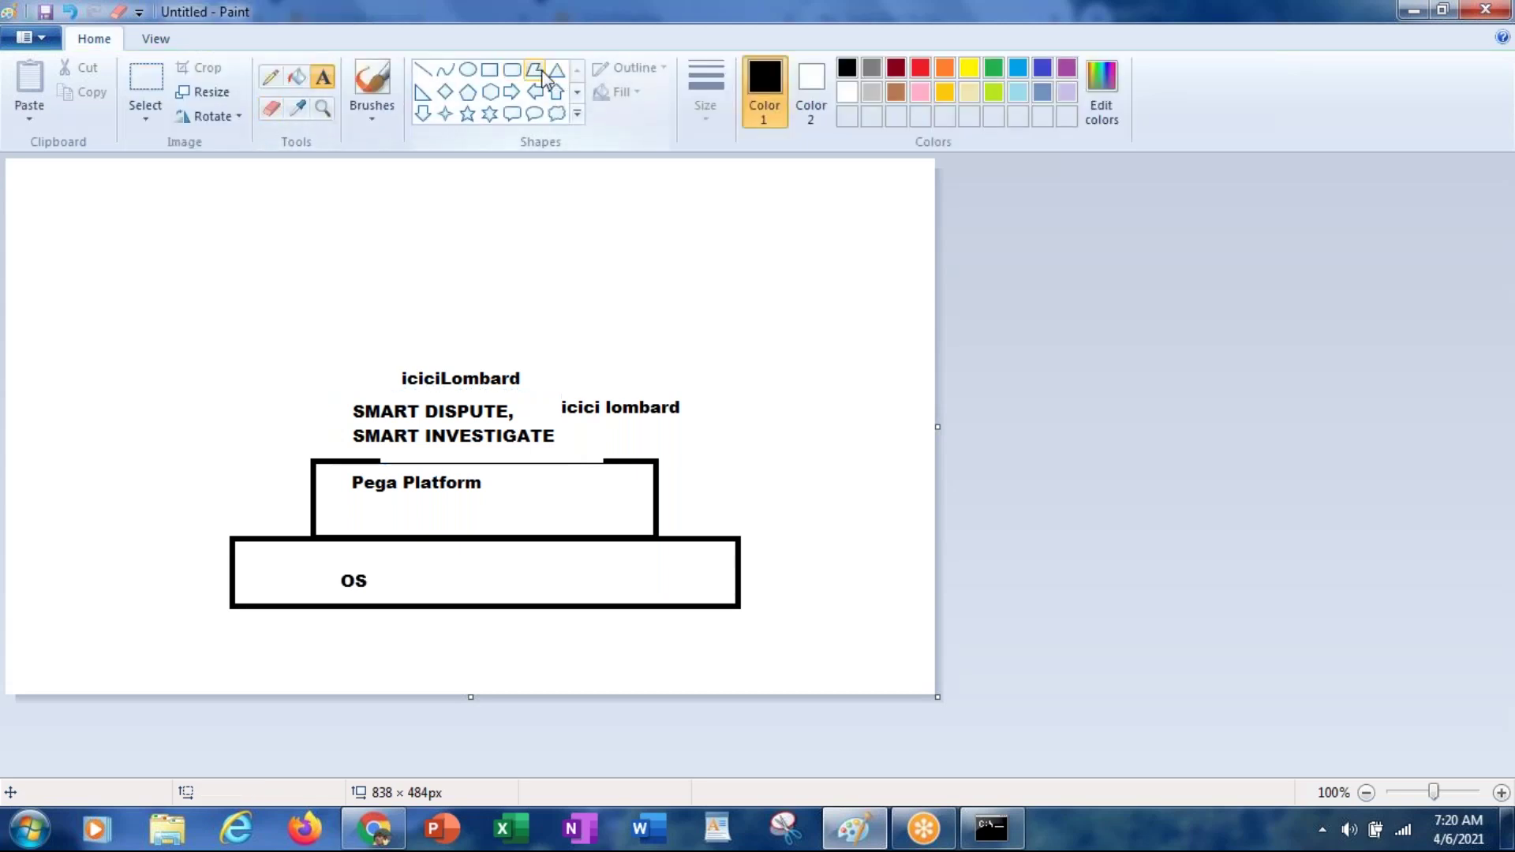
click(494, 73)
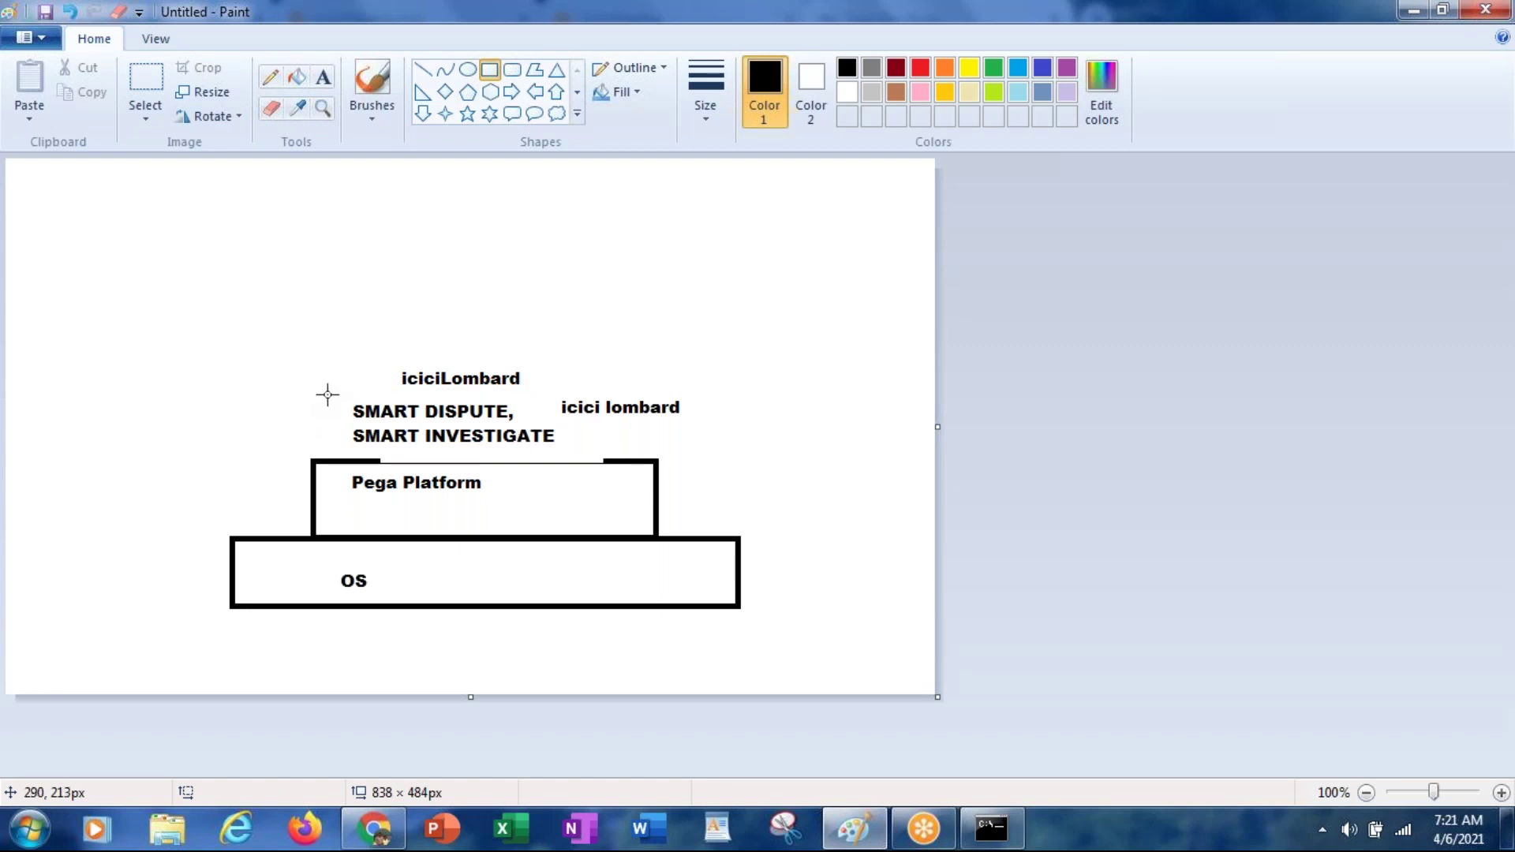
drag(328, 393, 558, 463)
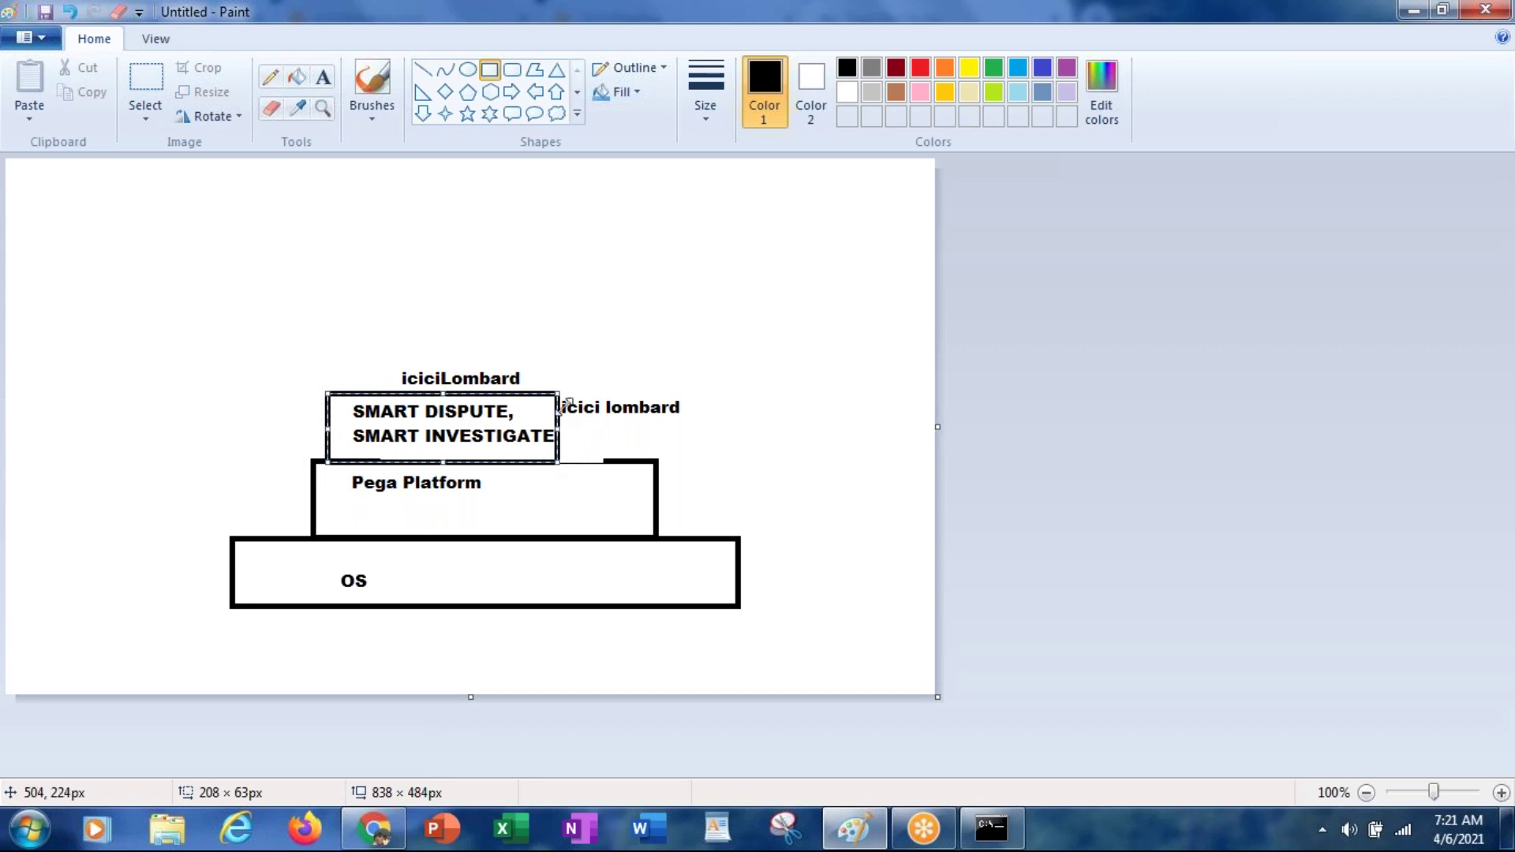
click(615, 356)
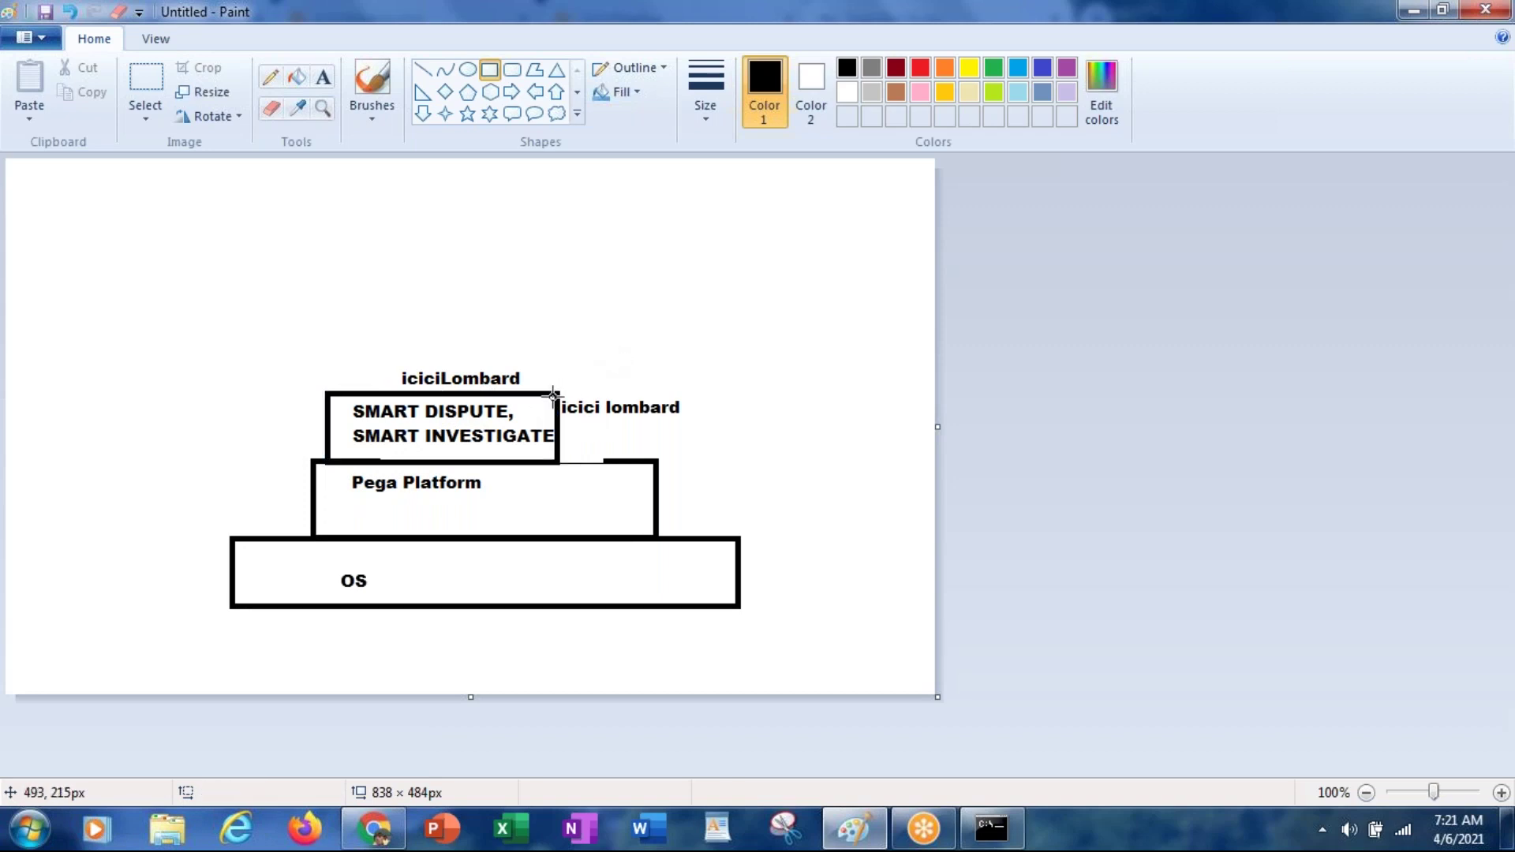
drag(557, 391, 728, 460)
click(515, 308)
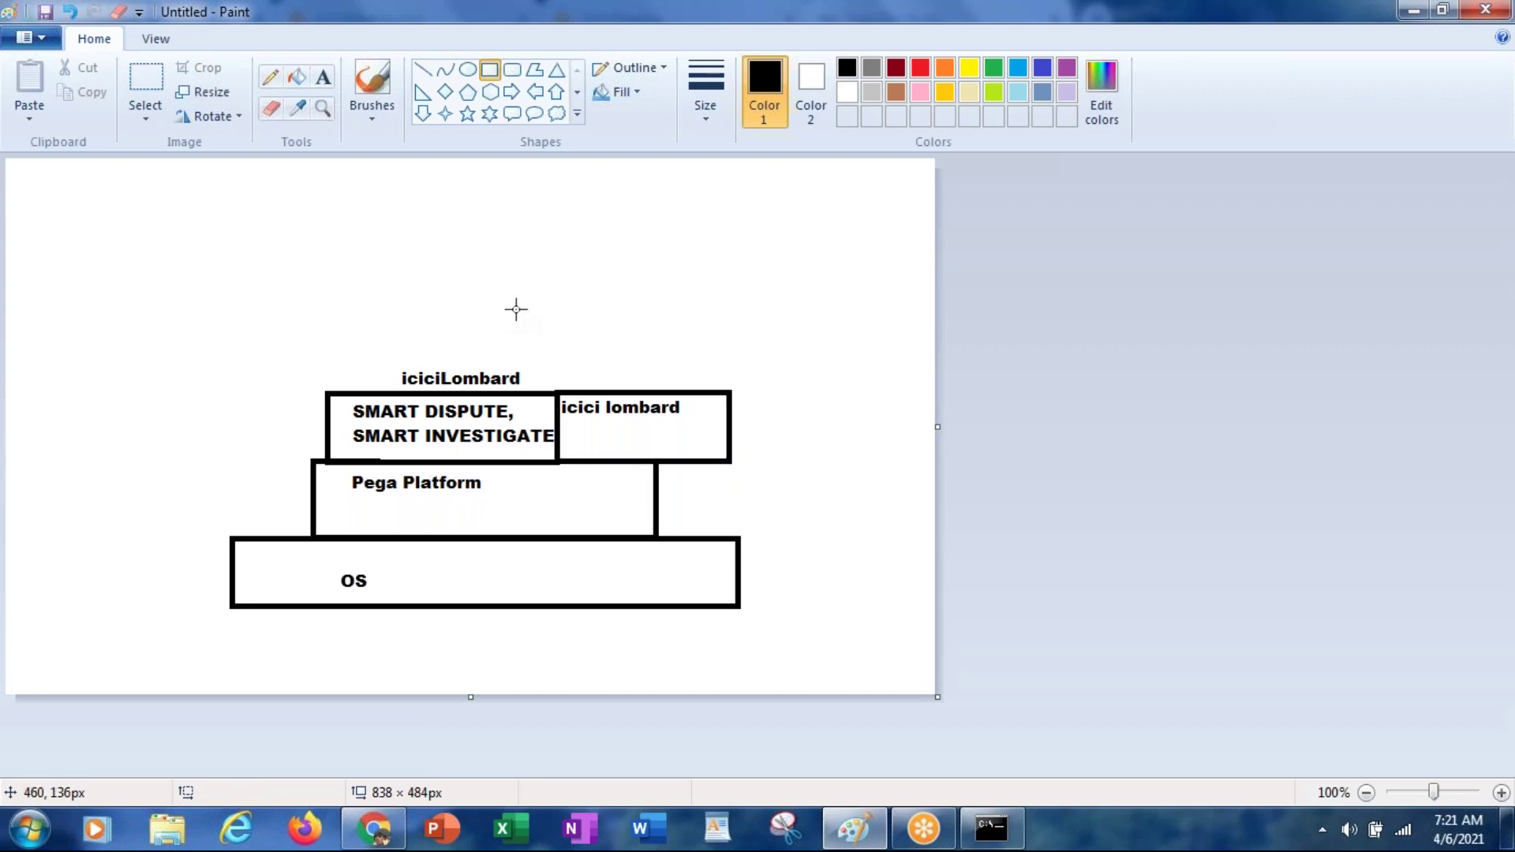
drag(371, 347, 570, 395)
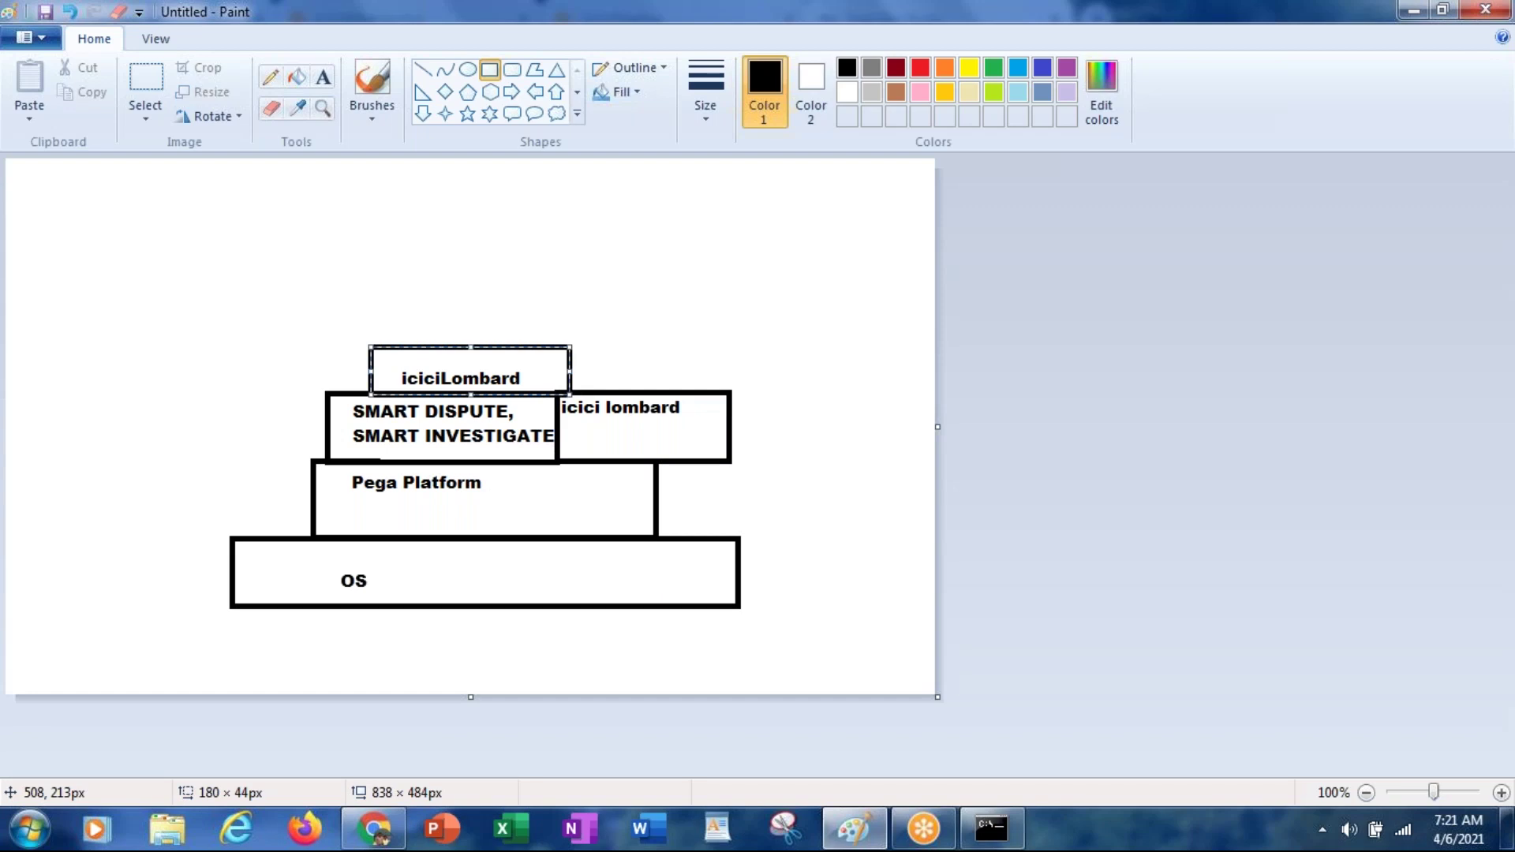
click(717, 357)
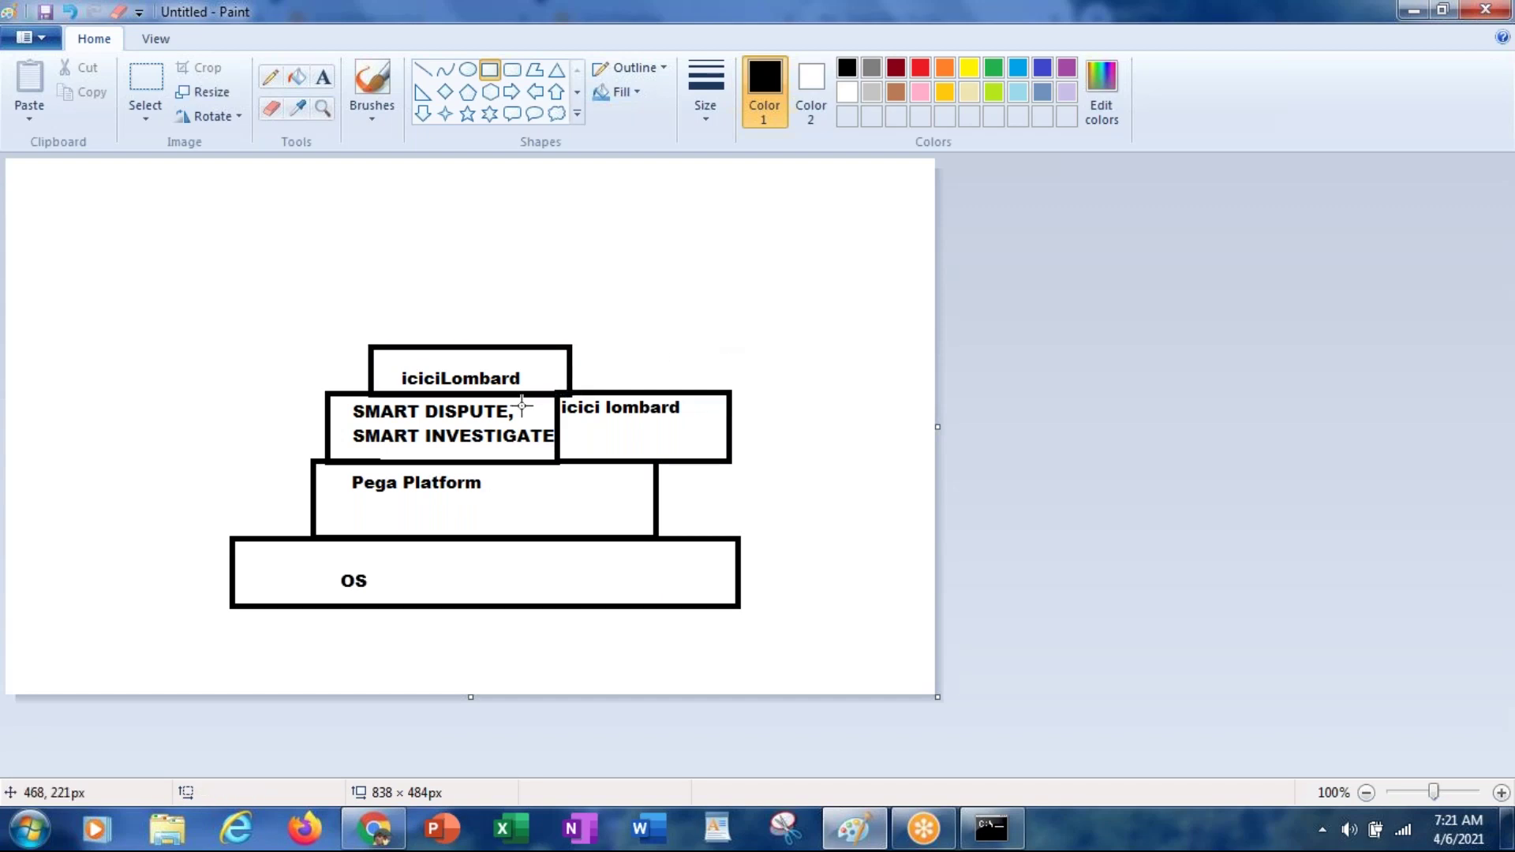
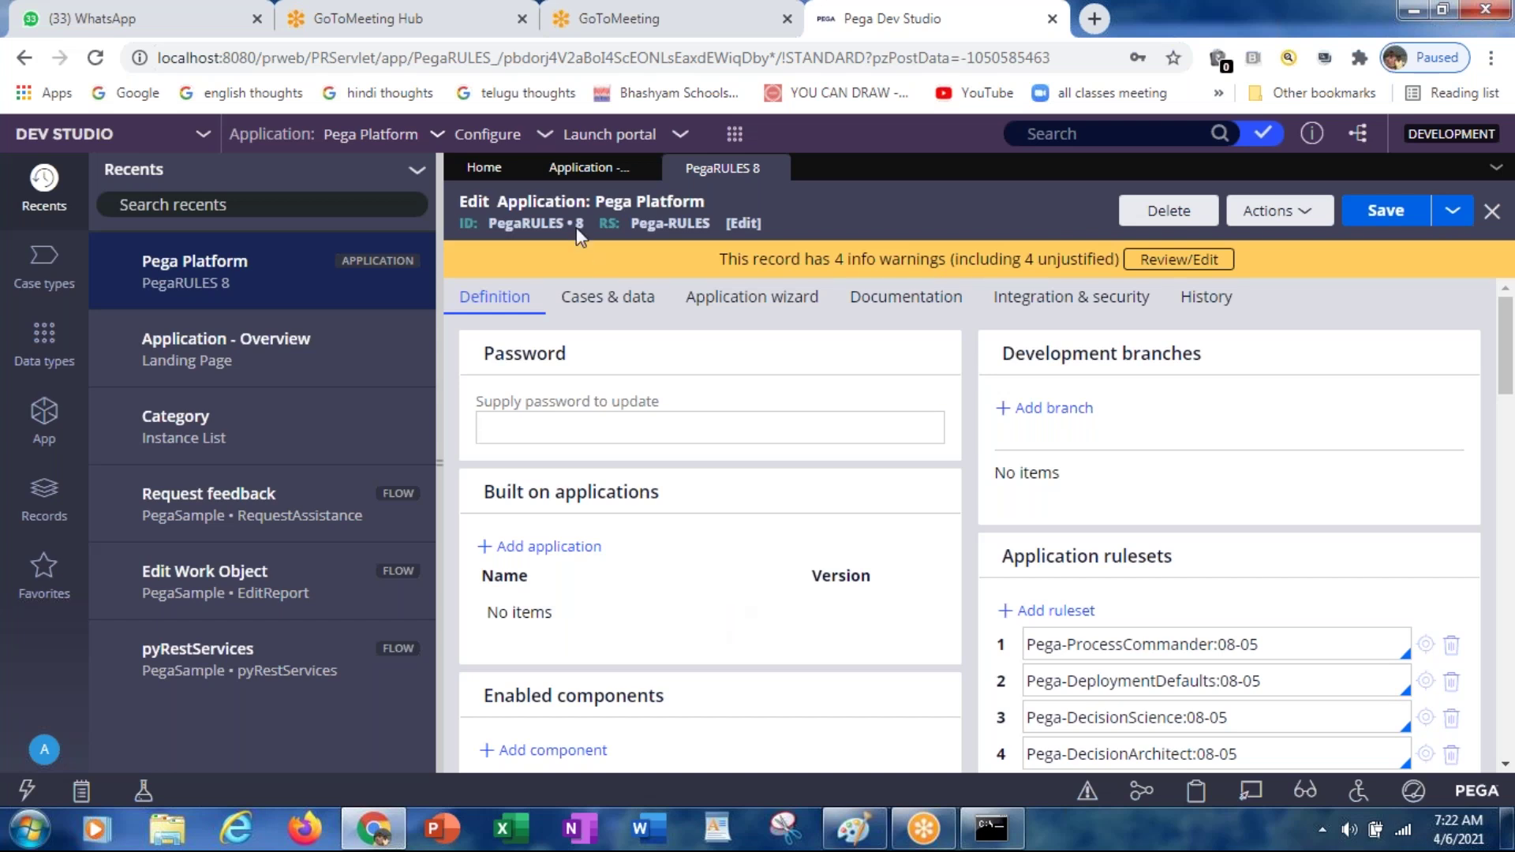
Step: Switch the current application to DMSample through the application menu
click(436, 136)
click(443, 144)
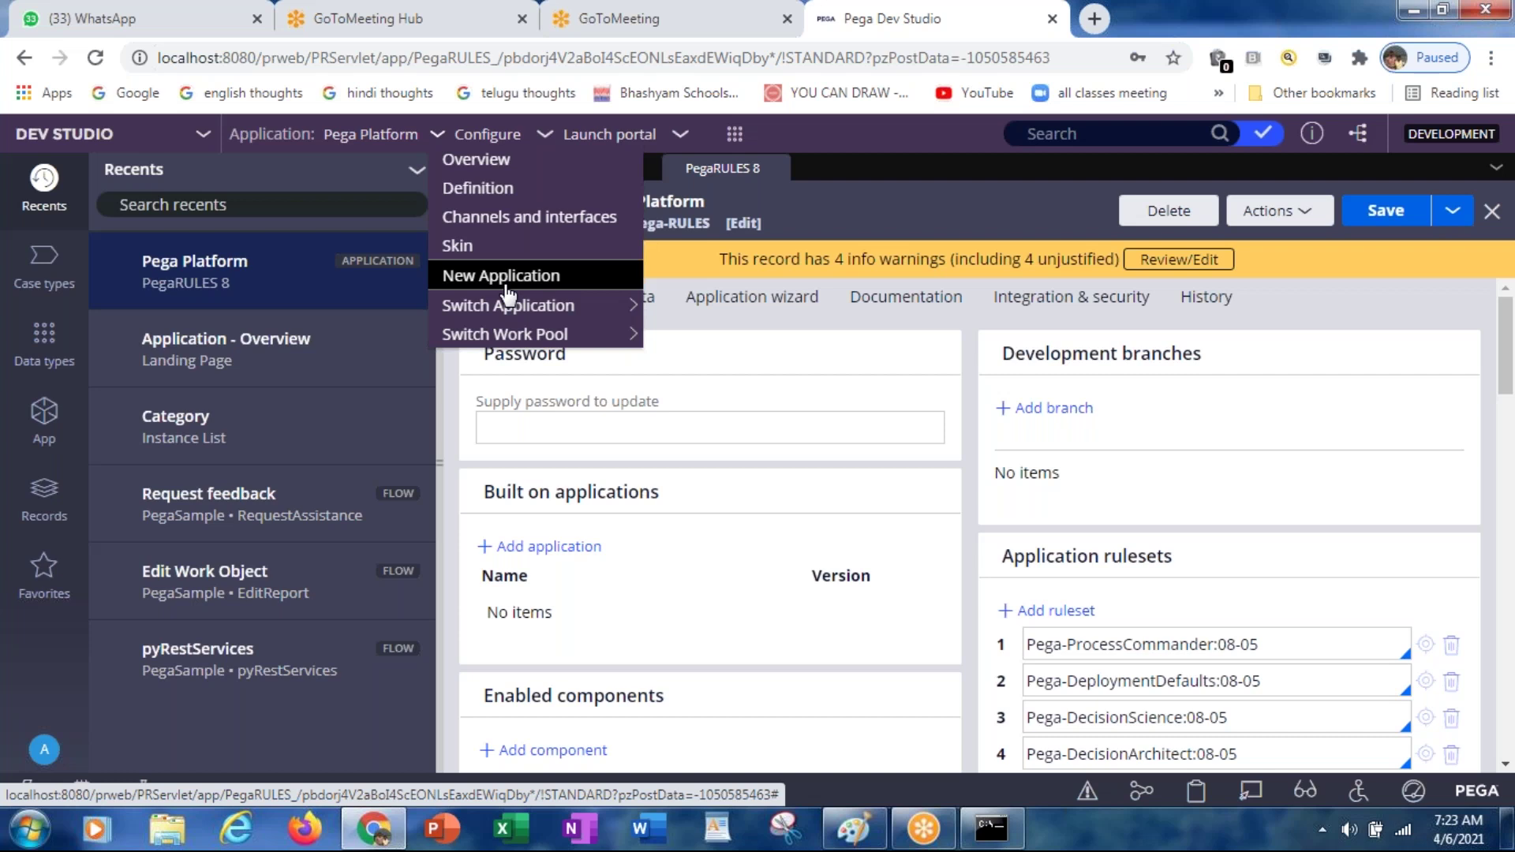
mouse_move(498, 314)
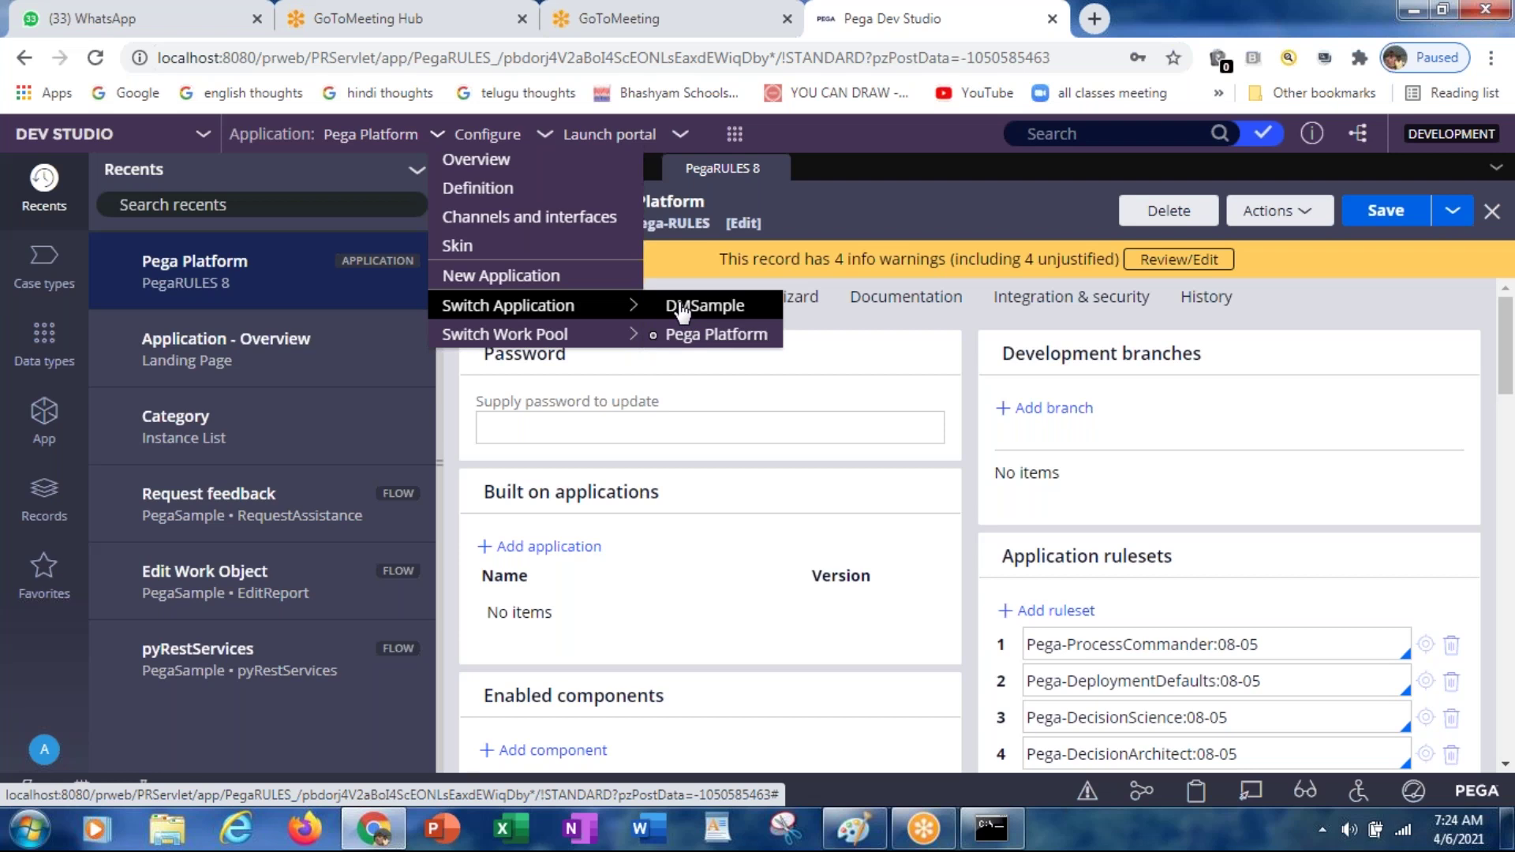
click(680, 308)
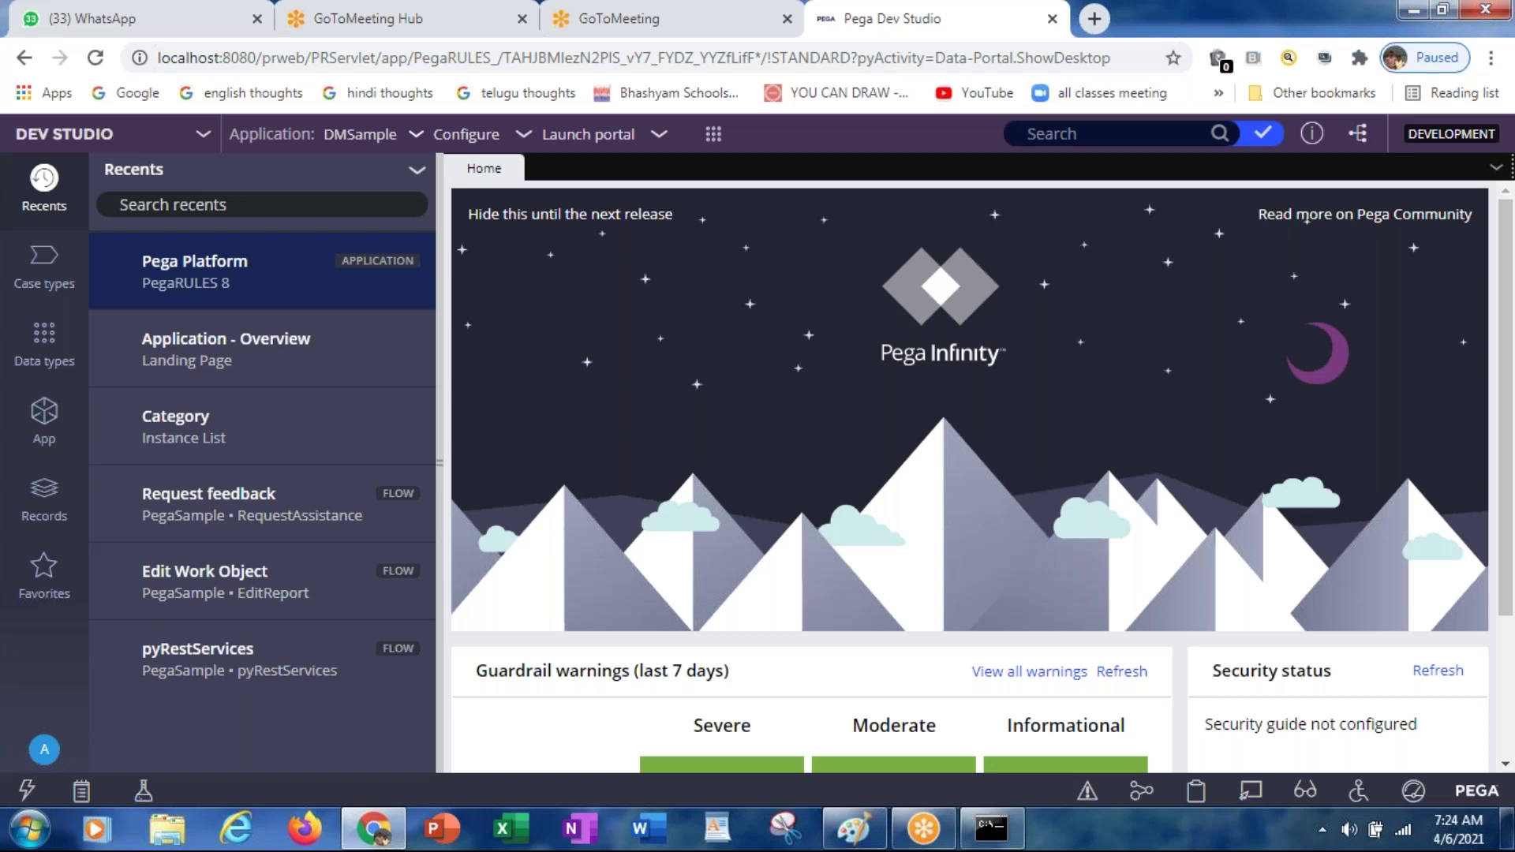
Step: Make Pega Platform the current application again through the application menu
click(419, 142)
mouse_move(530, 316)
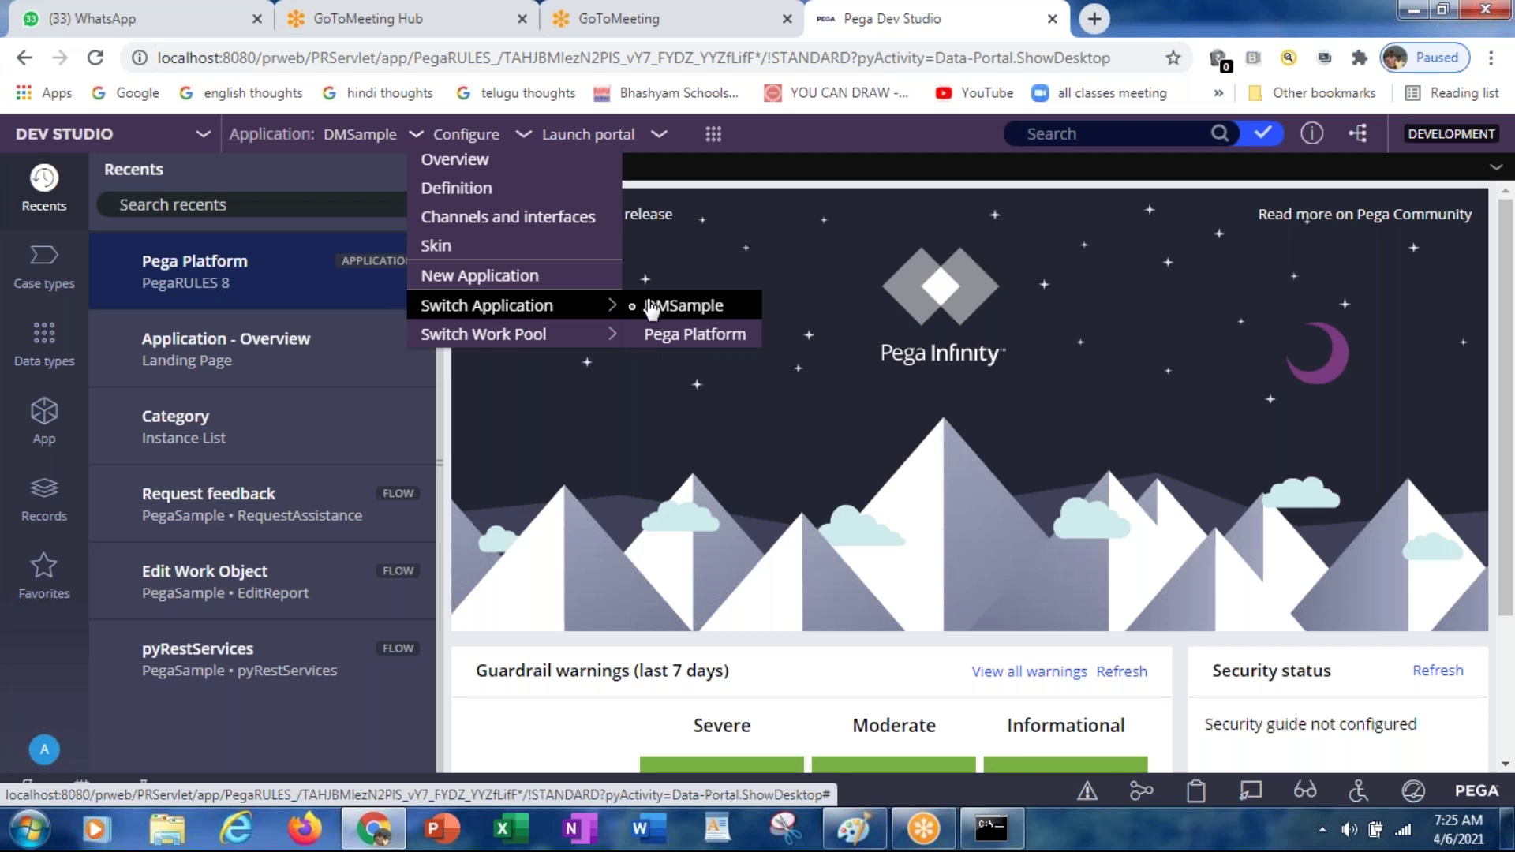
click(839, 251)
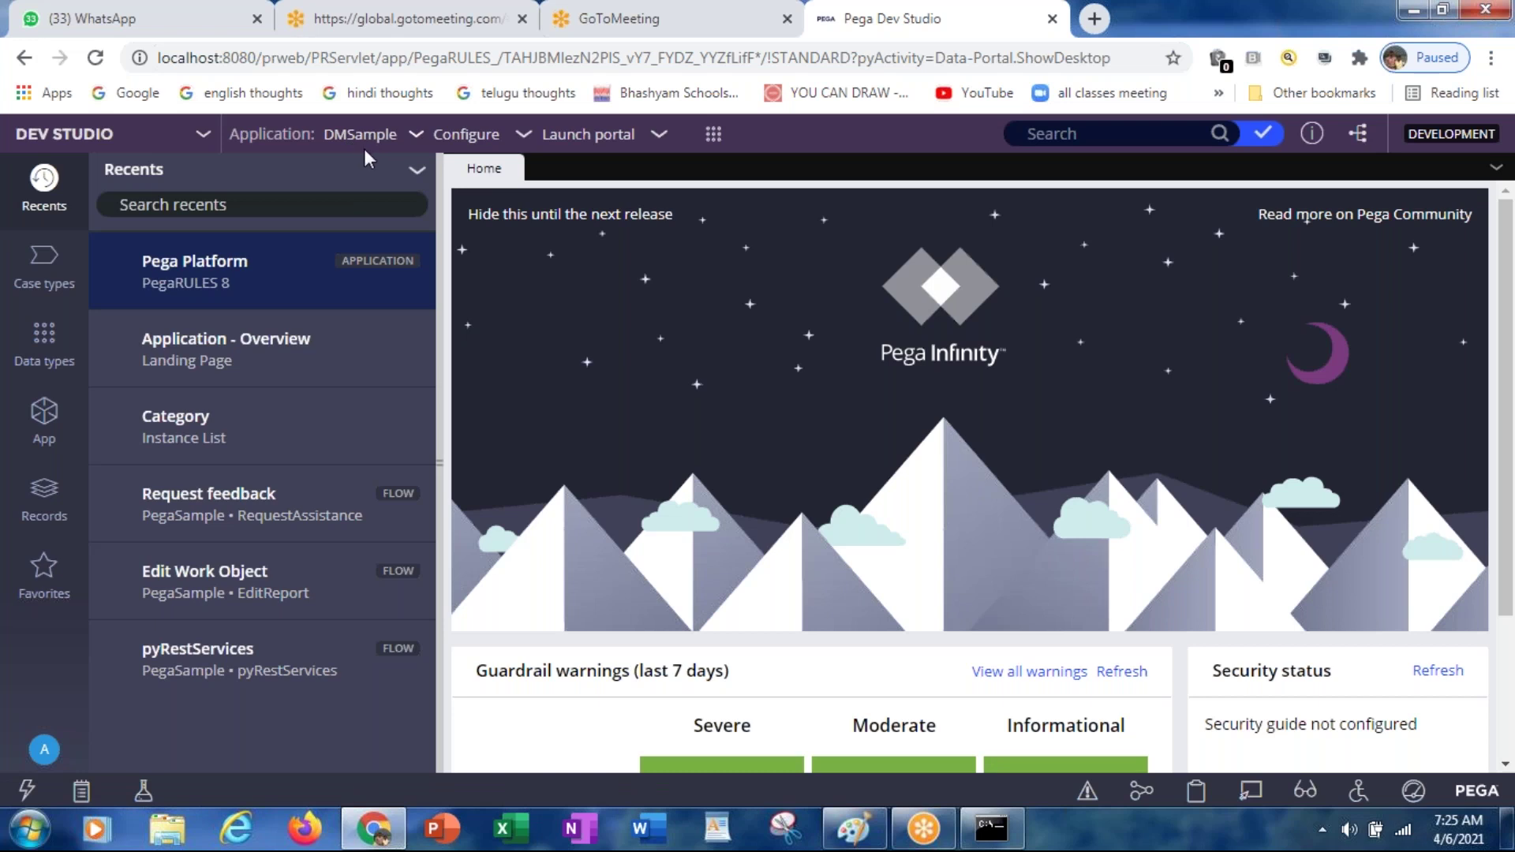
click(416, 134)
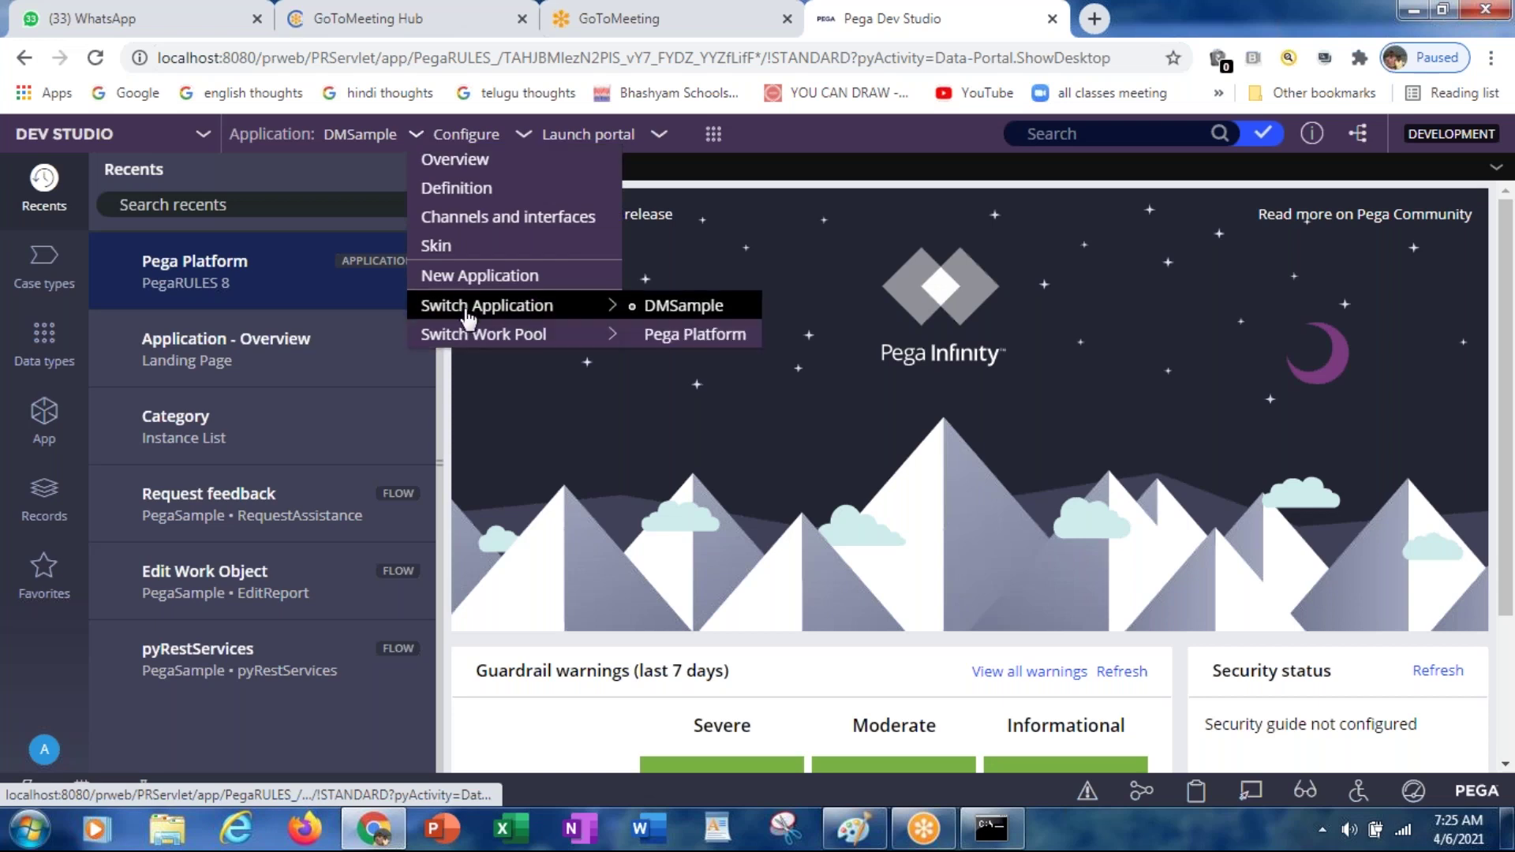
click(700, 334)
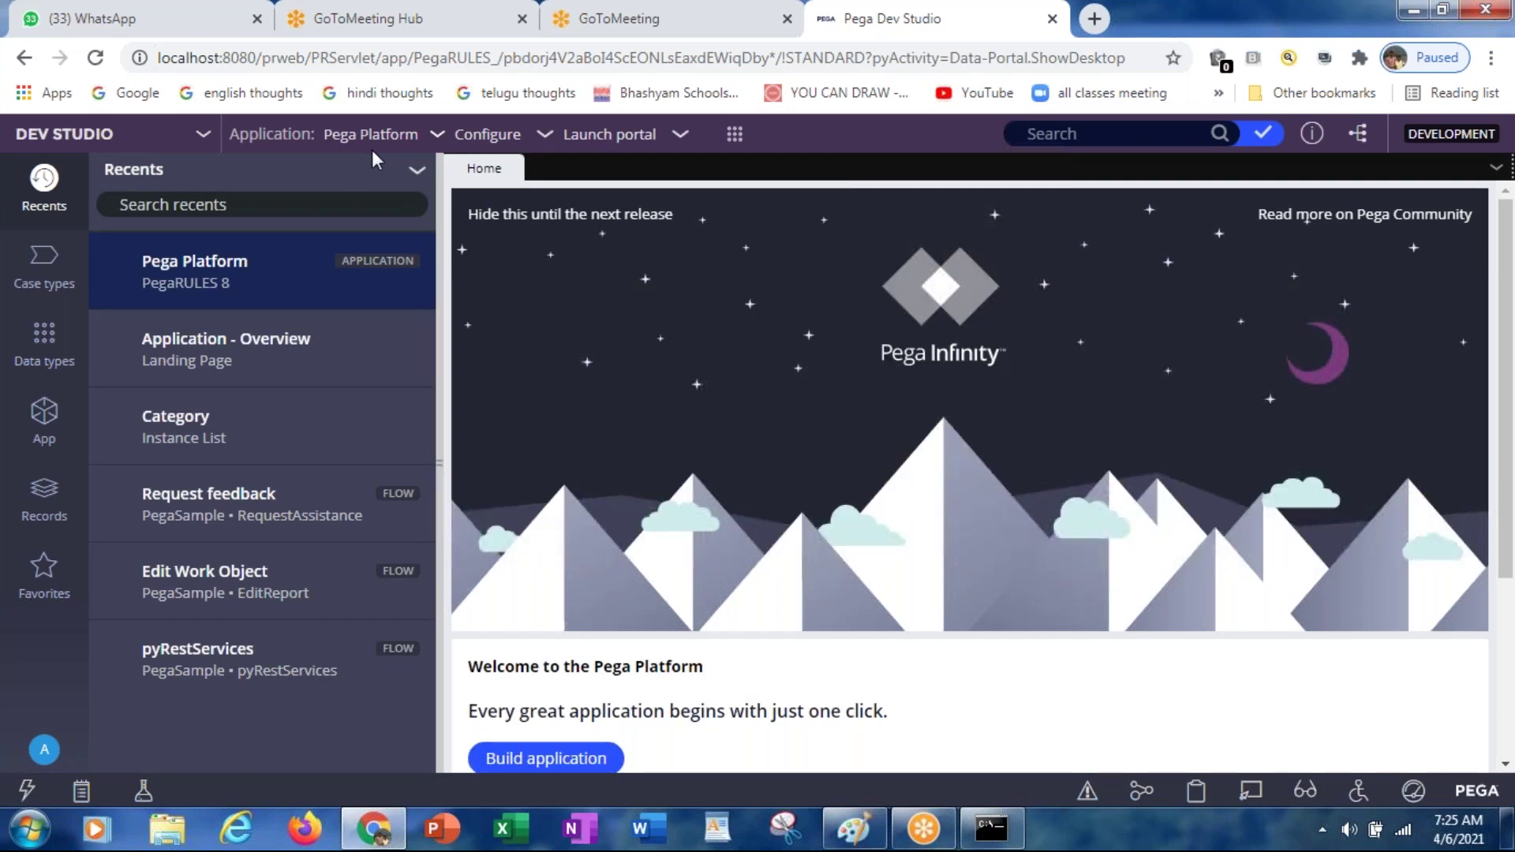
click(436, 140)
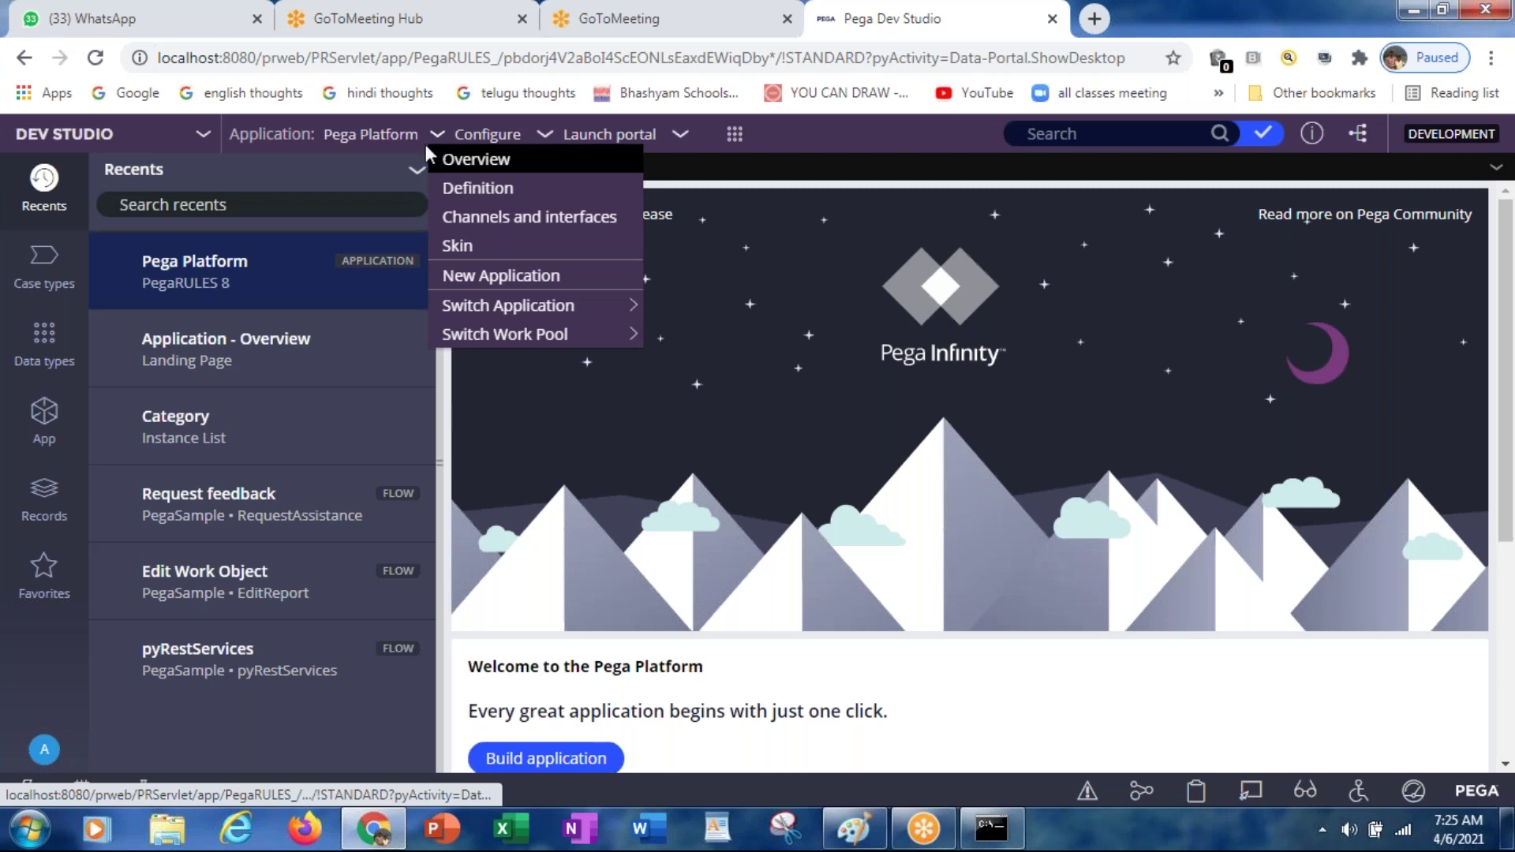
mouse_move(495, 315)
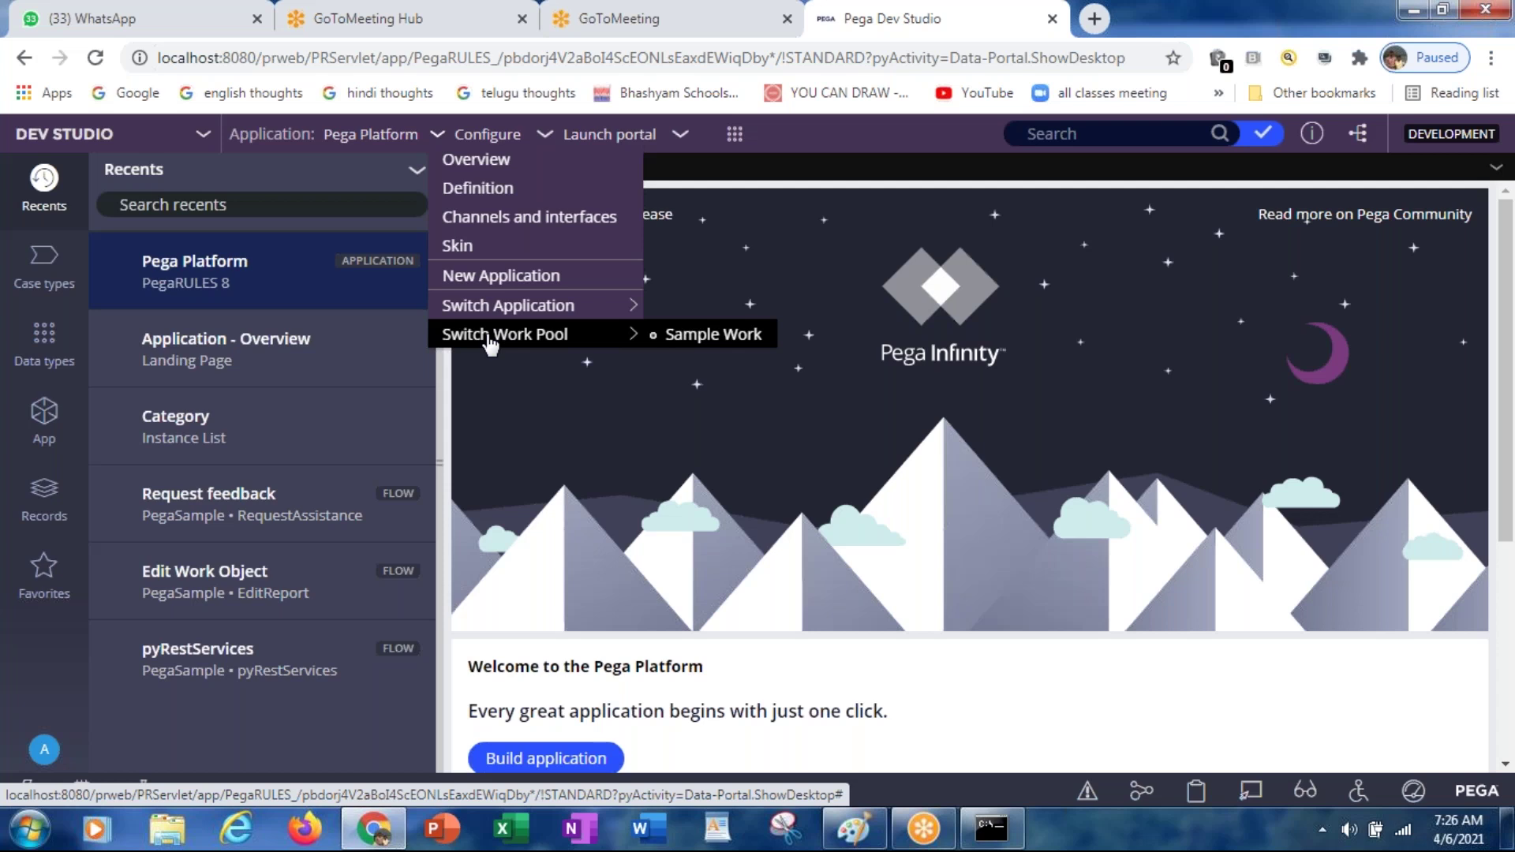
click(547, 142)
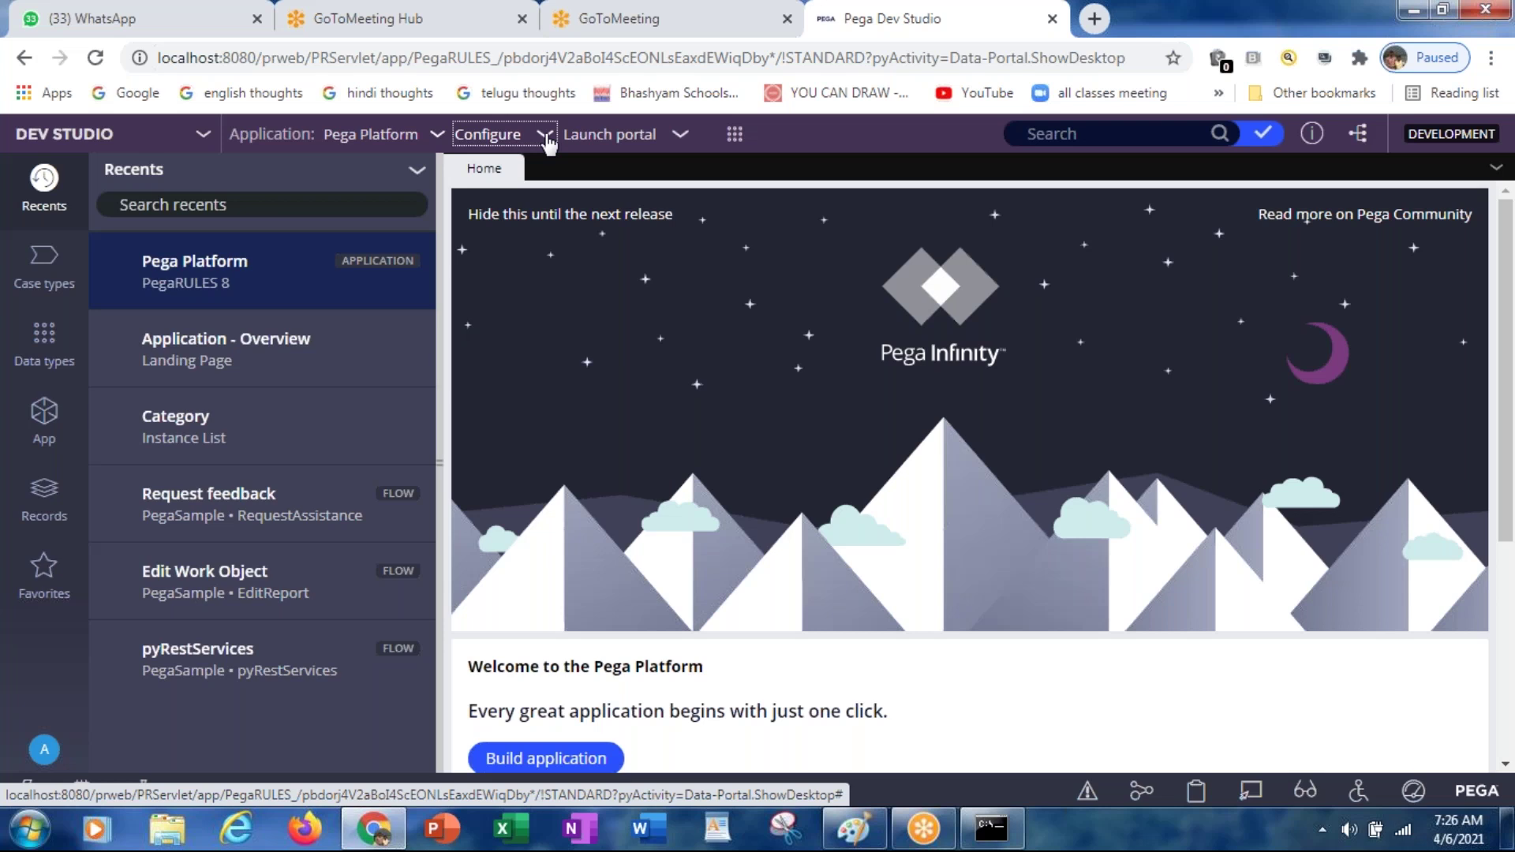
Step: Browse the Configure menu's Application, Case Management, Decisioning, Data Model and Reporting submenus
click(547, 136)
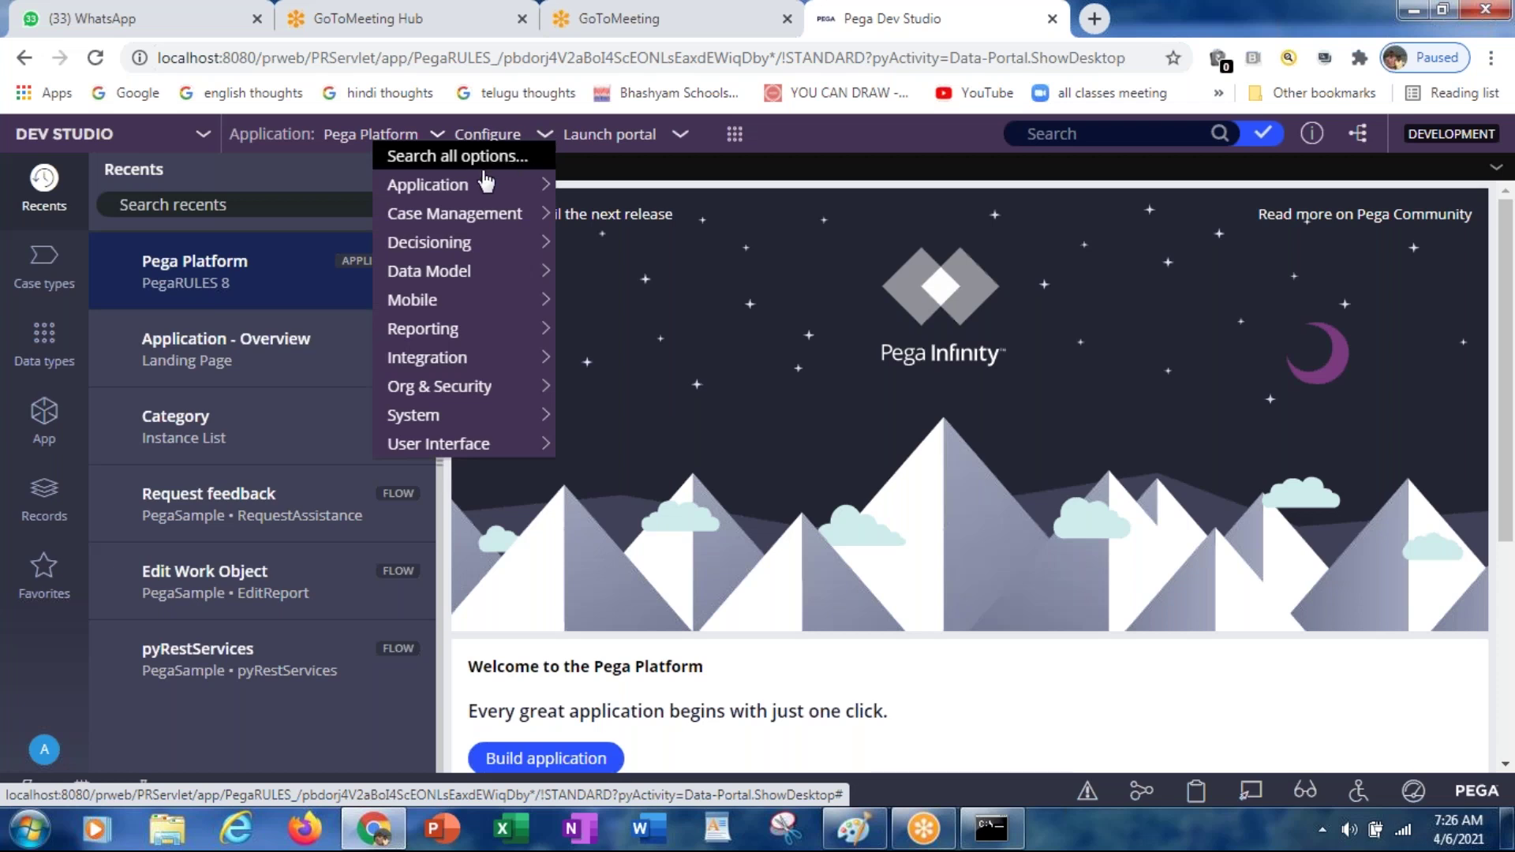
mouse_move(474, 186)
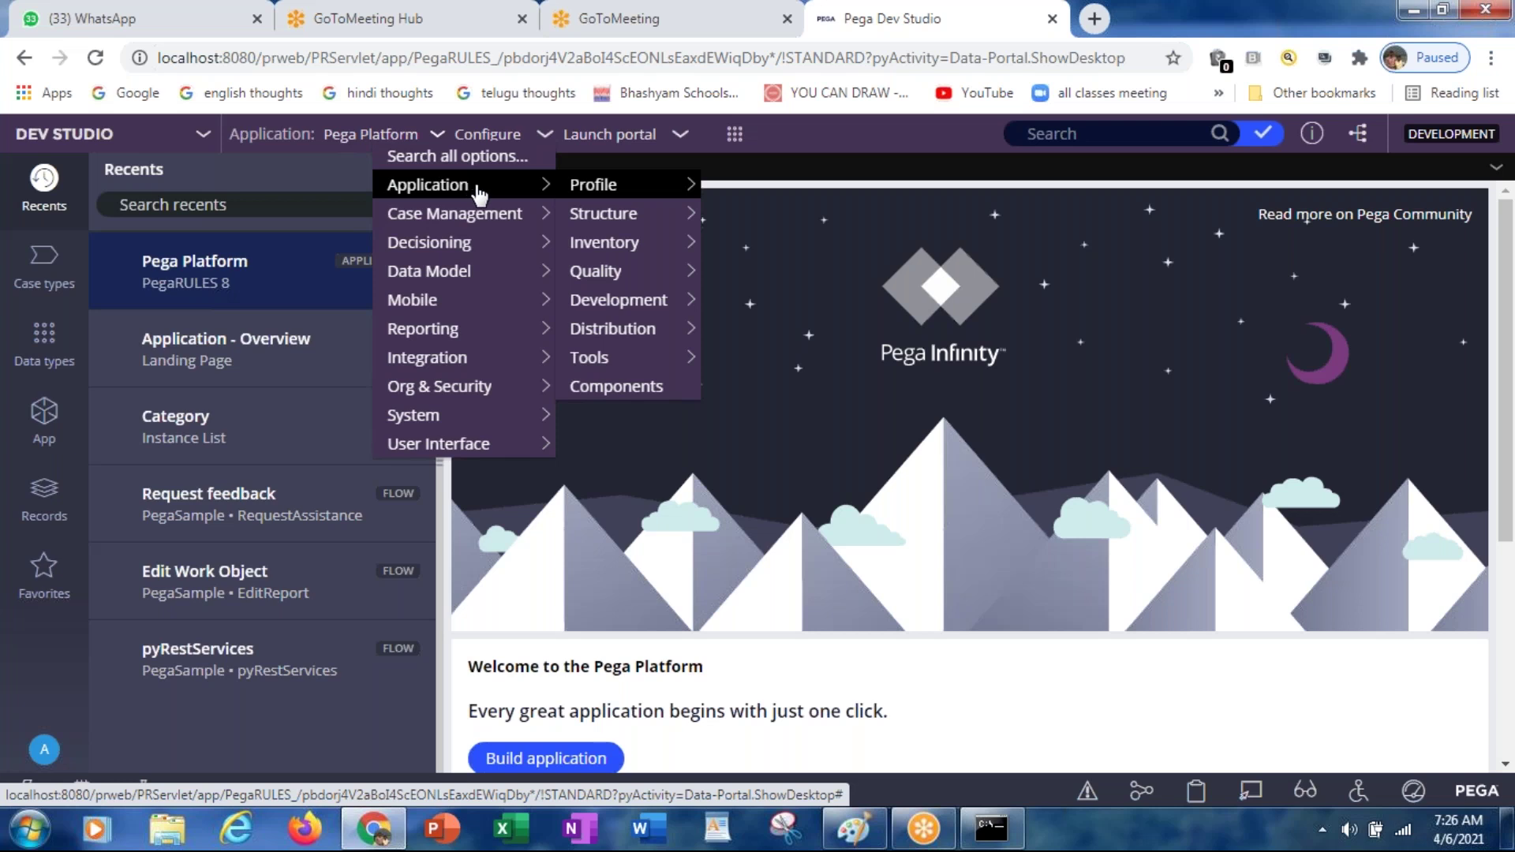
mouse_move(647, 195)
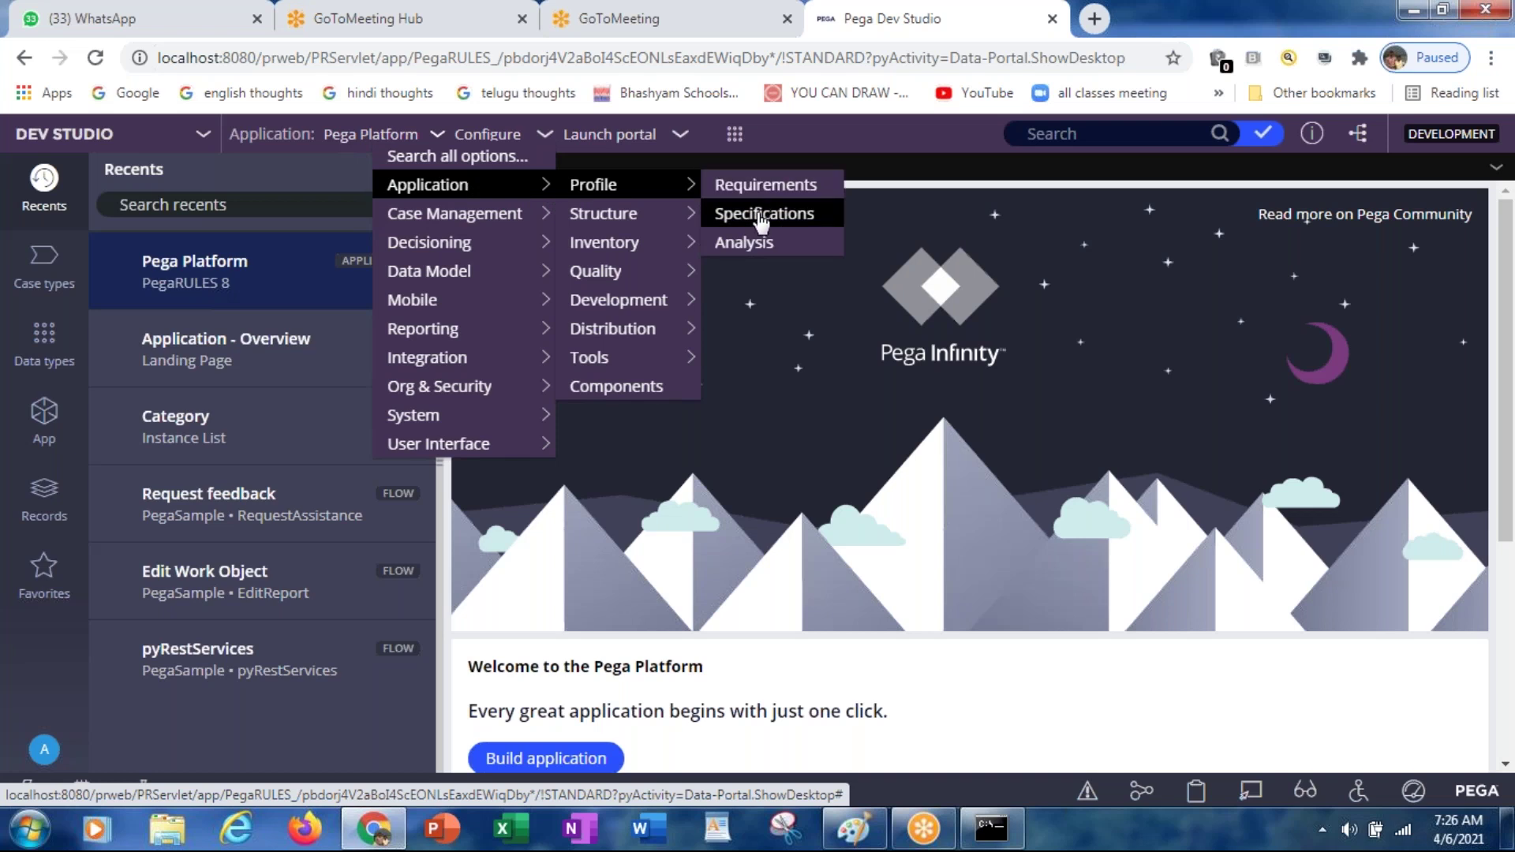
mouse_move(635, 223)
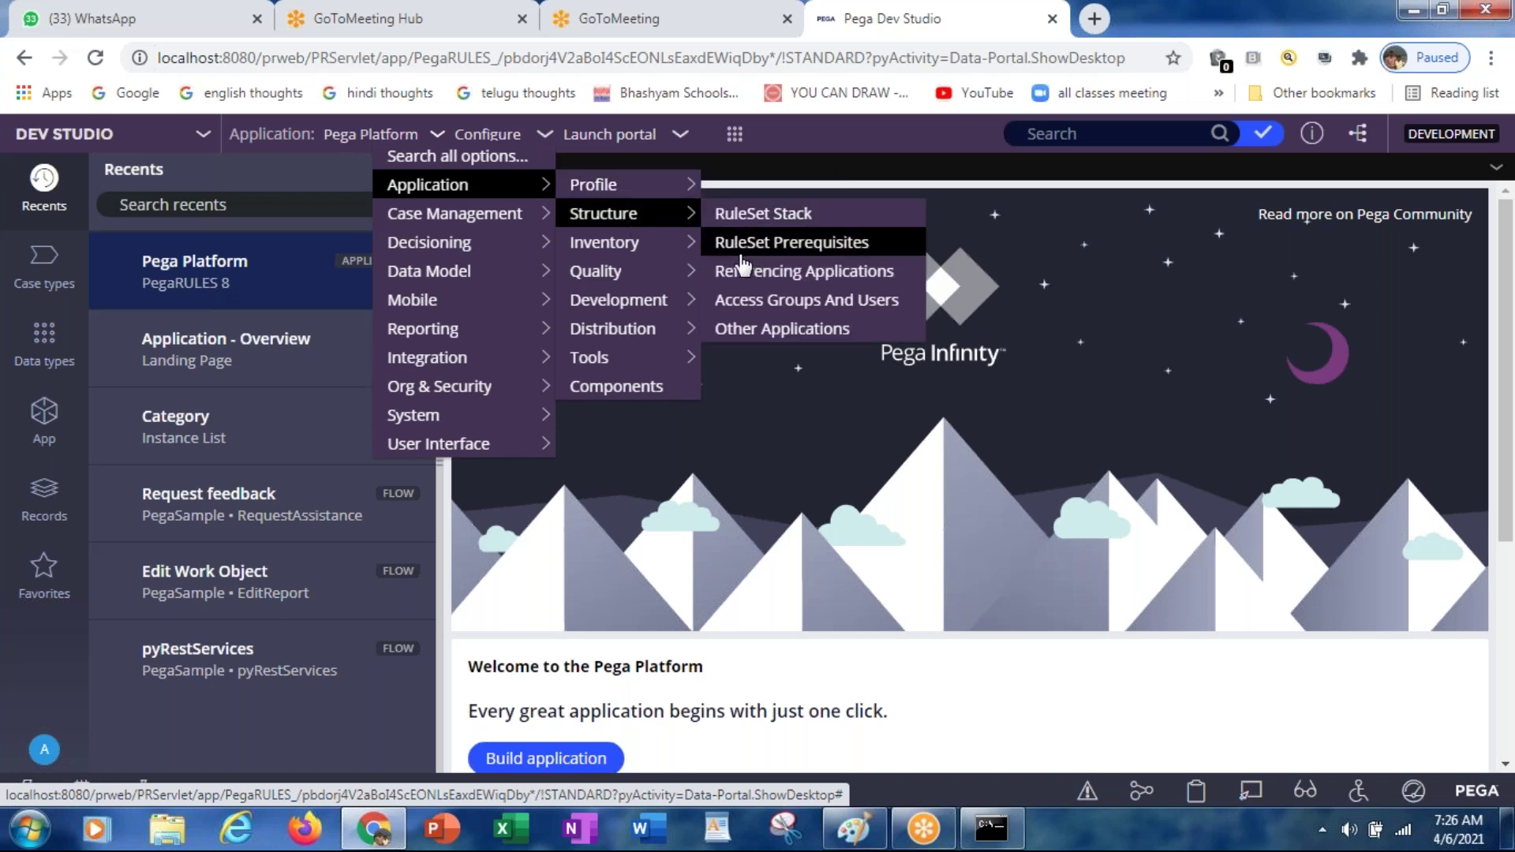
mouse_move(646, 249)
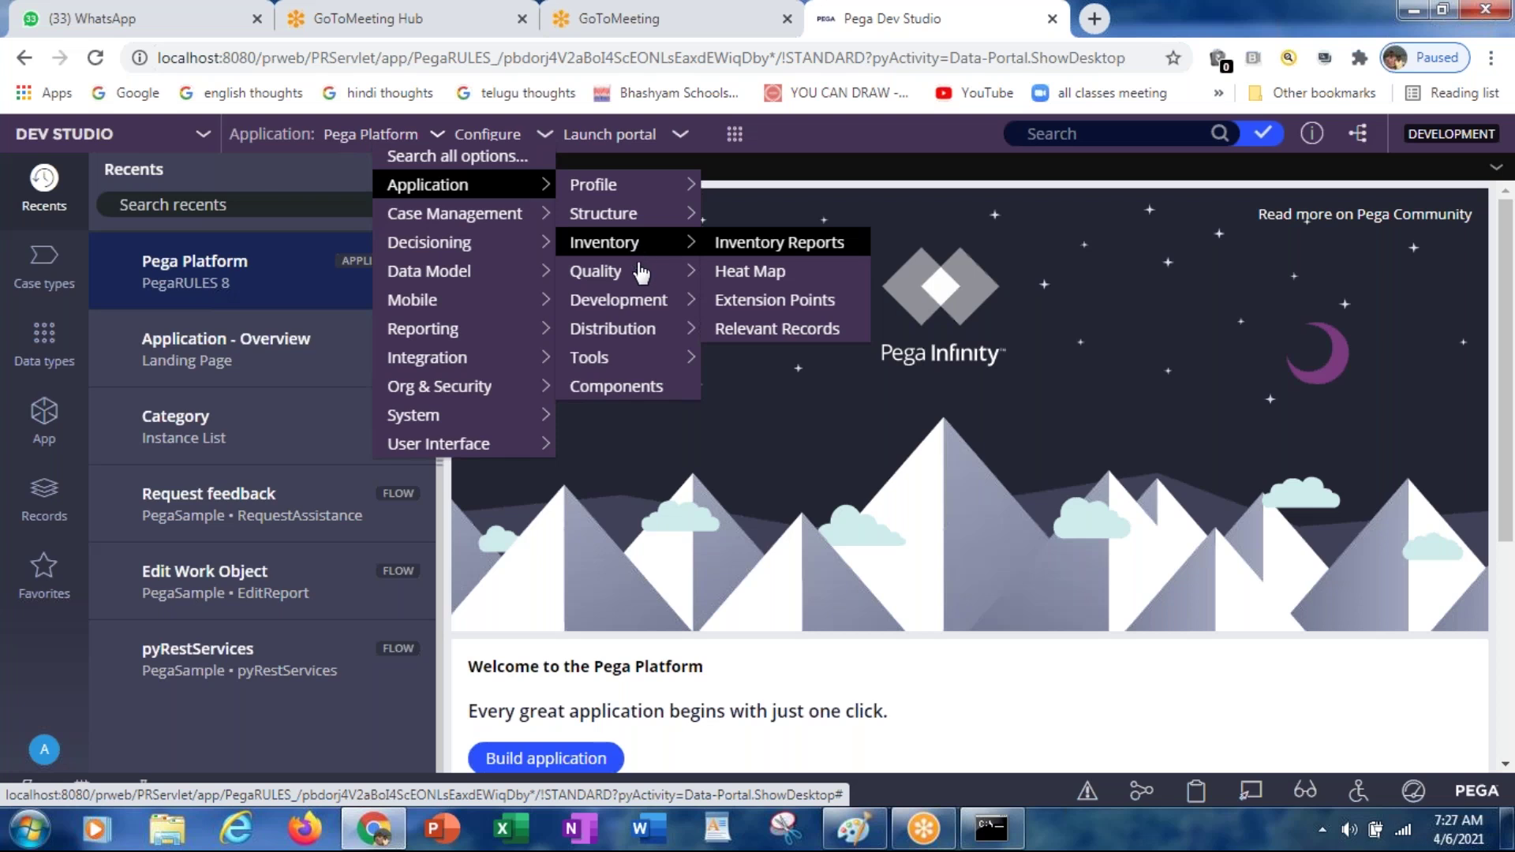
mouse_move(642, 276)
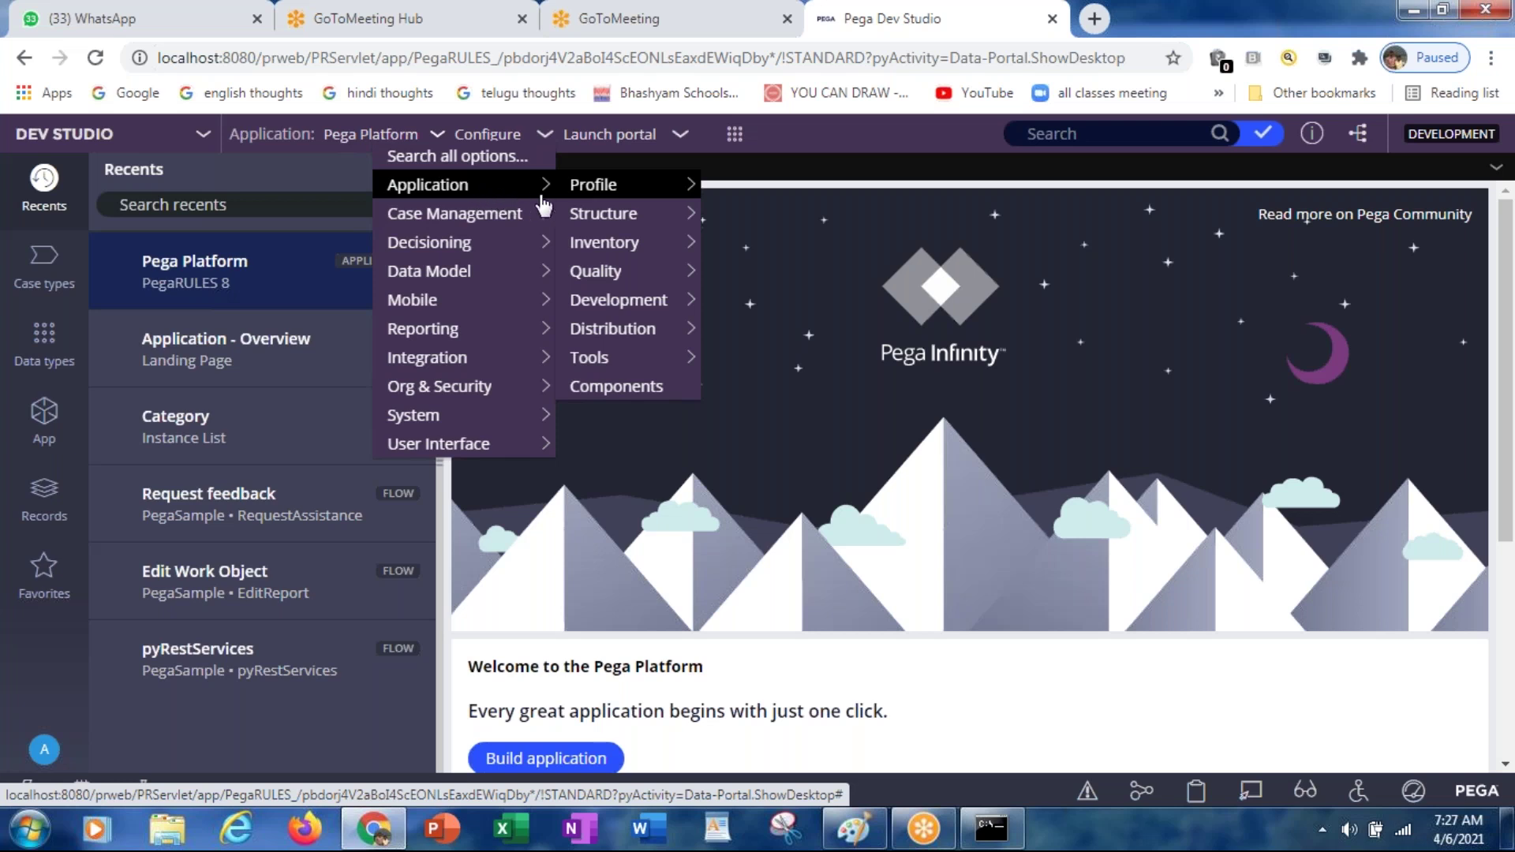
mouse_move(596, 197)
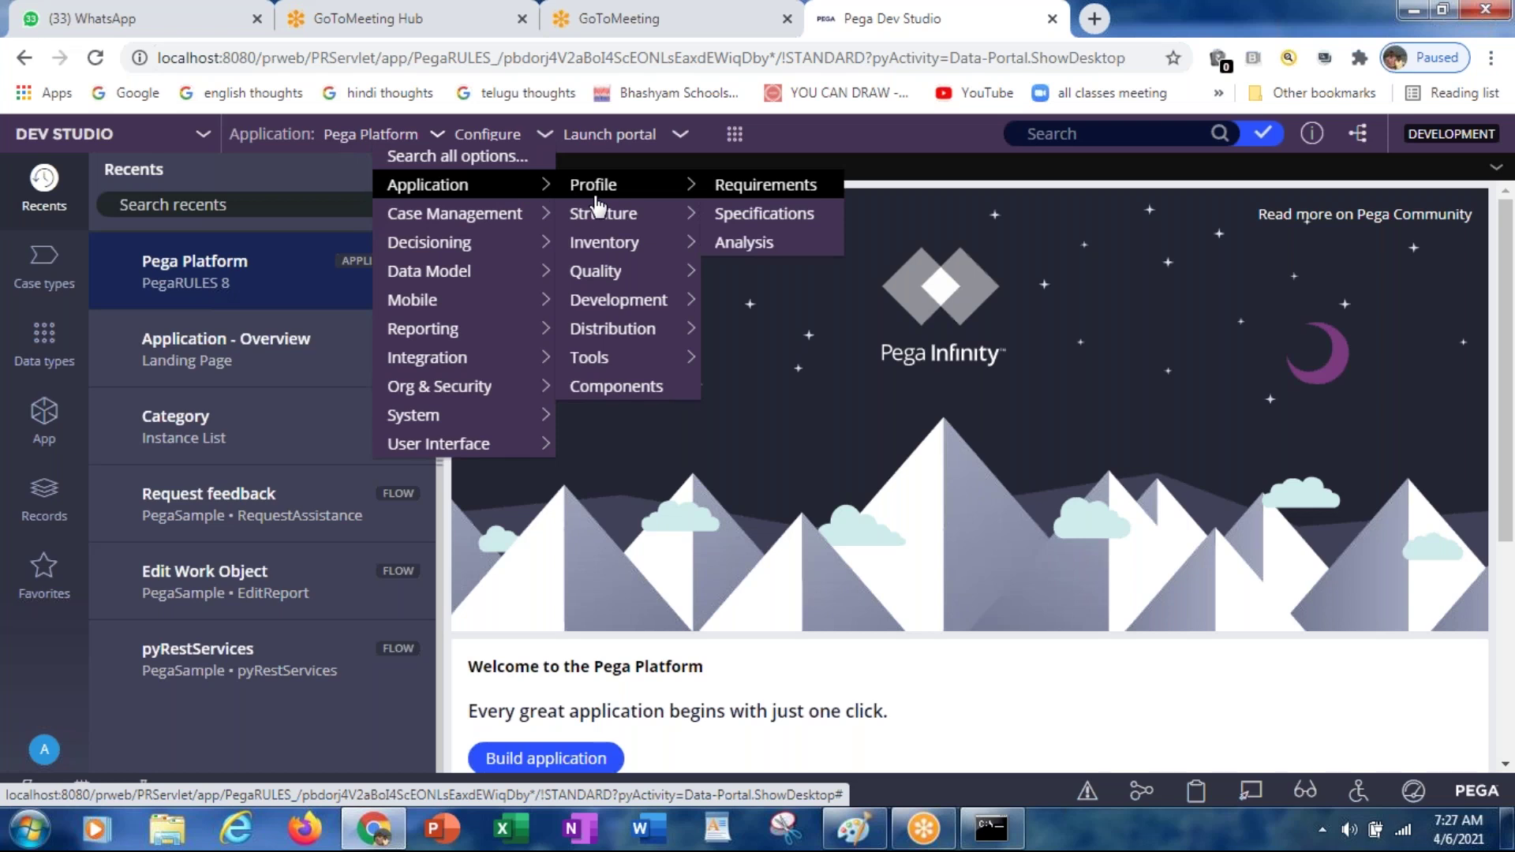
mouse_move(596, 271)
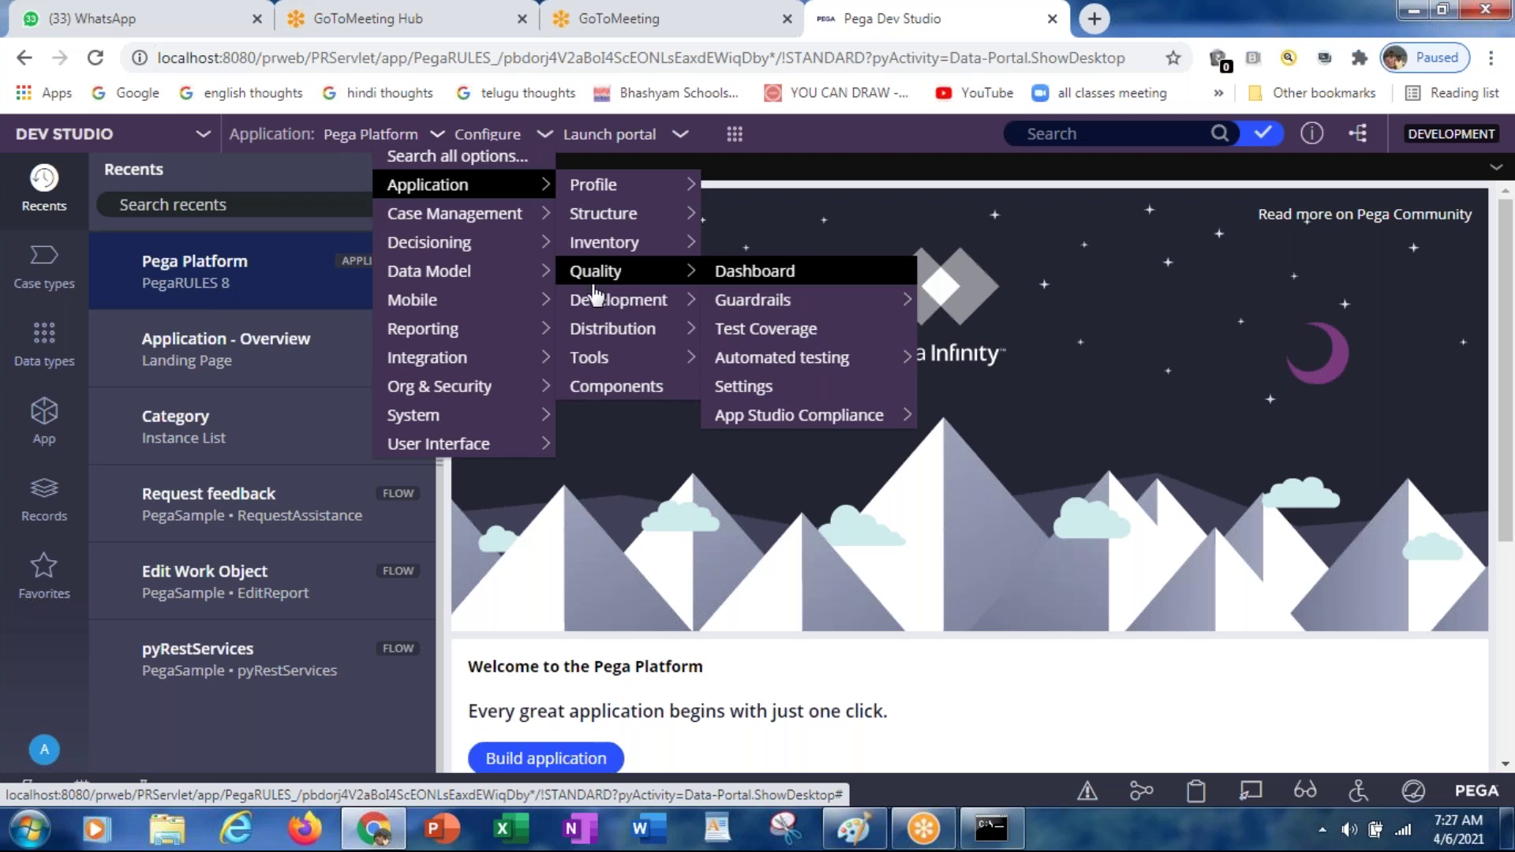
mouse_move(596, 298)
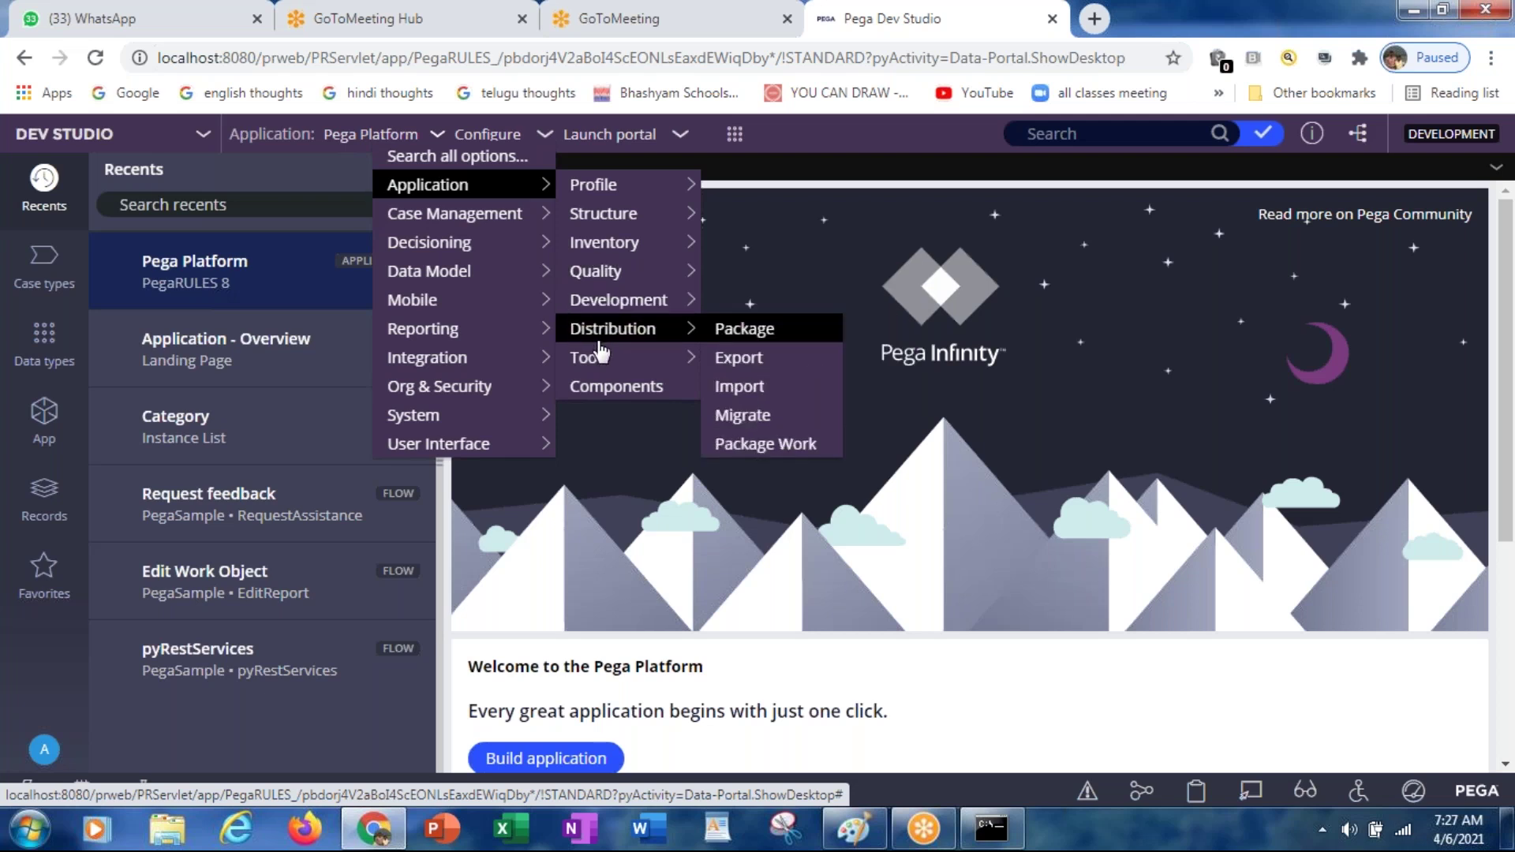
mouse_move(573, 329)
mouse_move(491, 225)
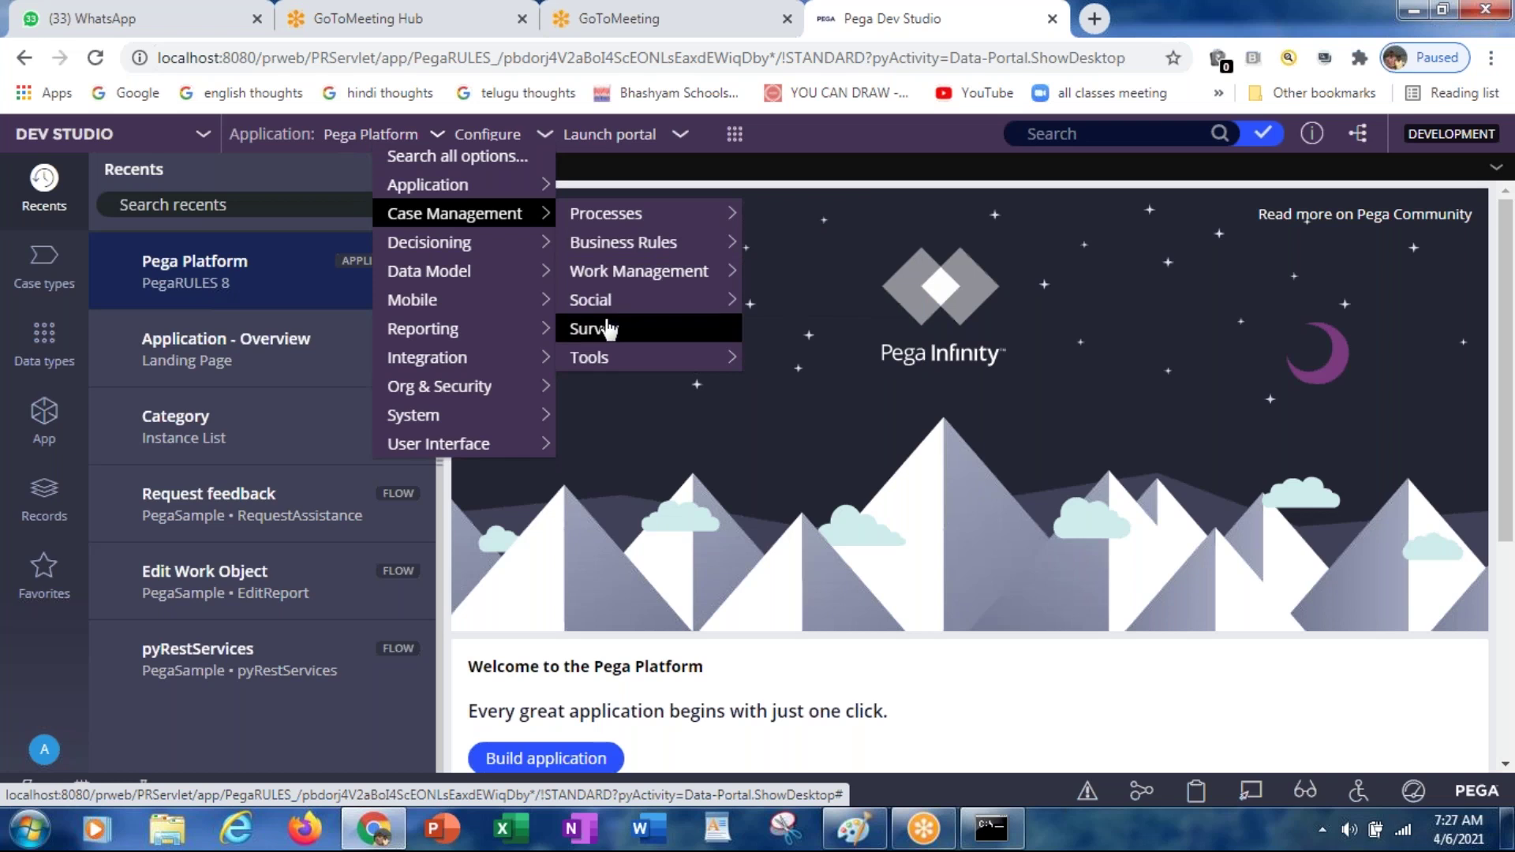
mouse_move(608, 355)
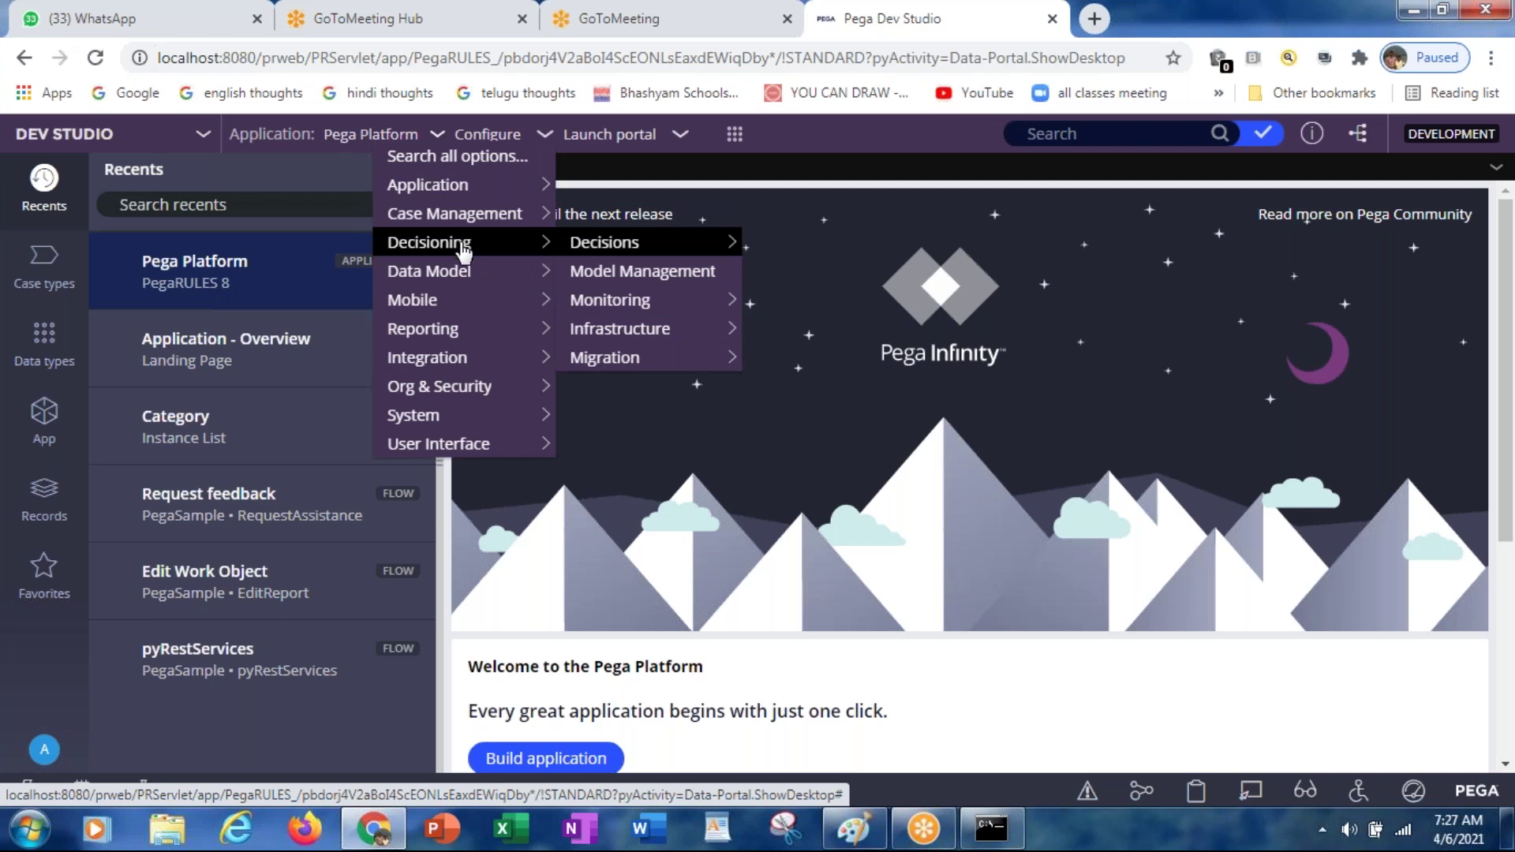
mouse_move(464, 273)
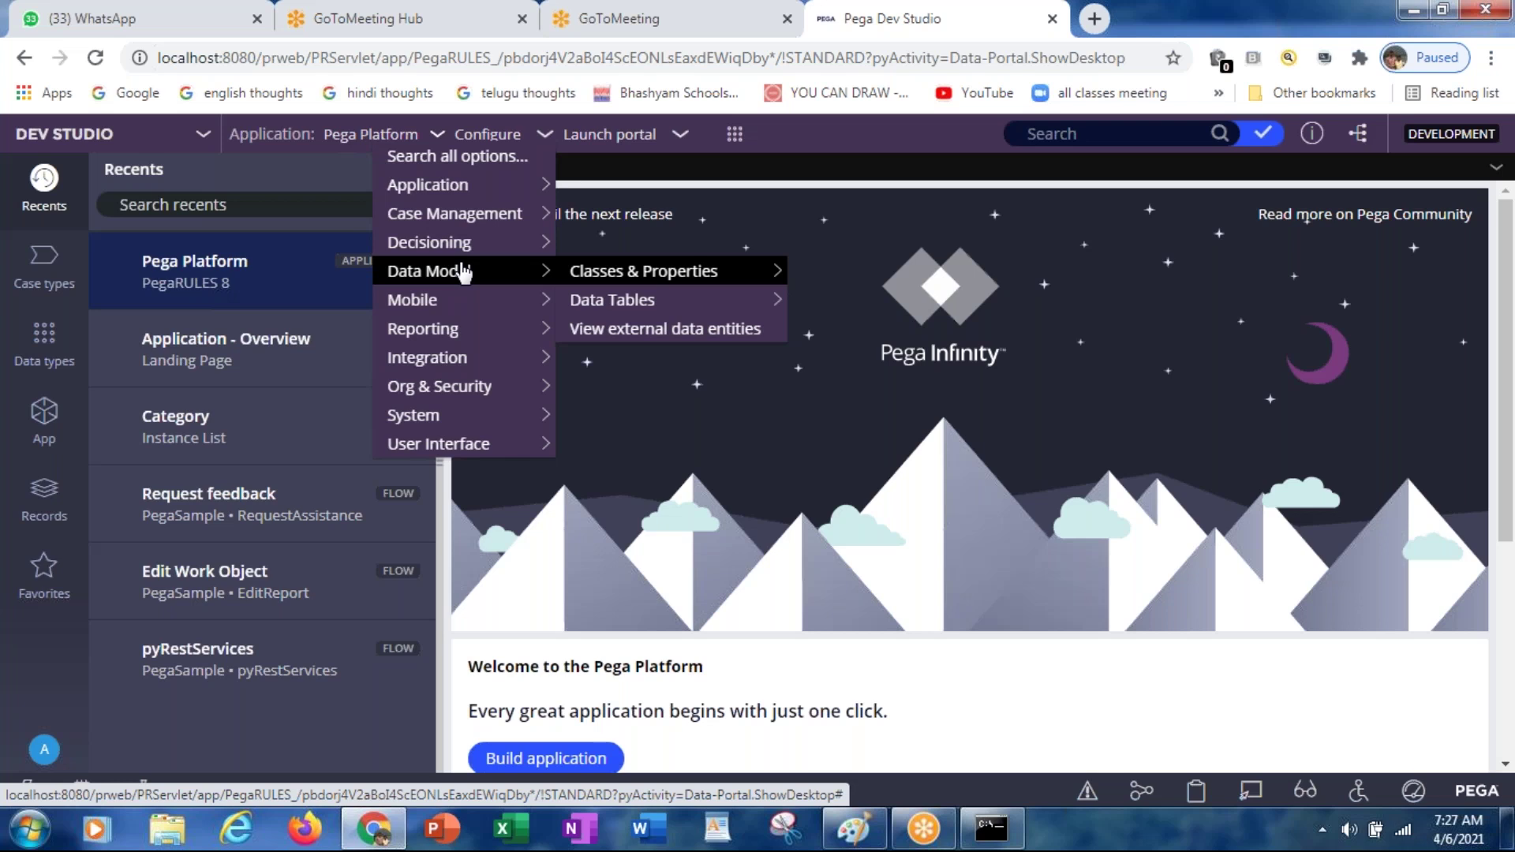
mouse_move(463, 339)
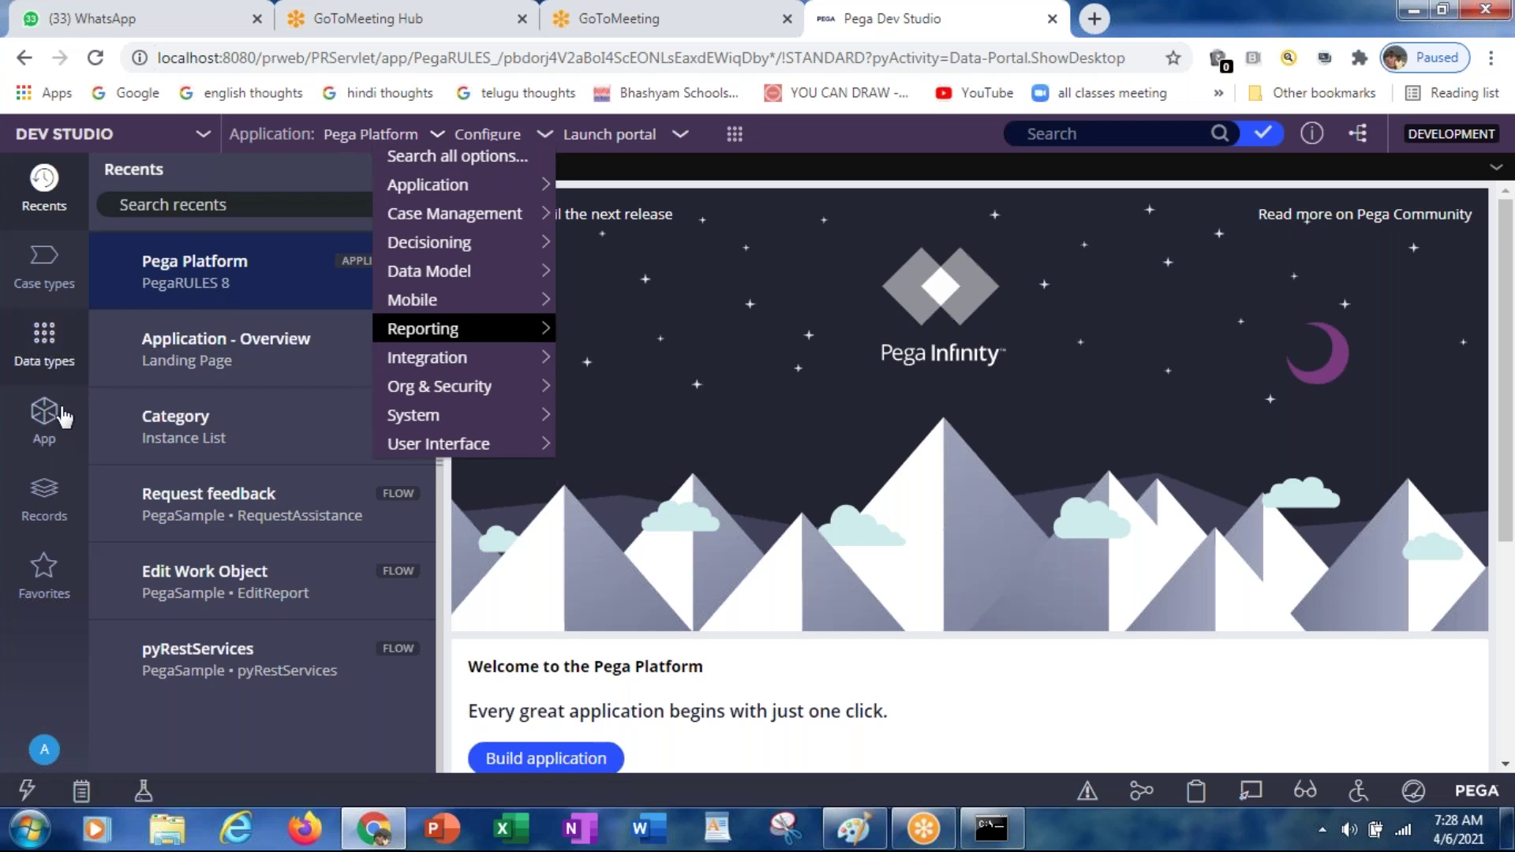
Step: Show the Records explorer in the side panel and bring back the Configure menu
click(49, 499)
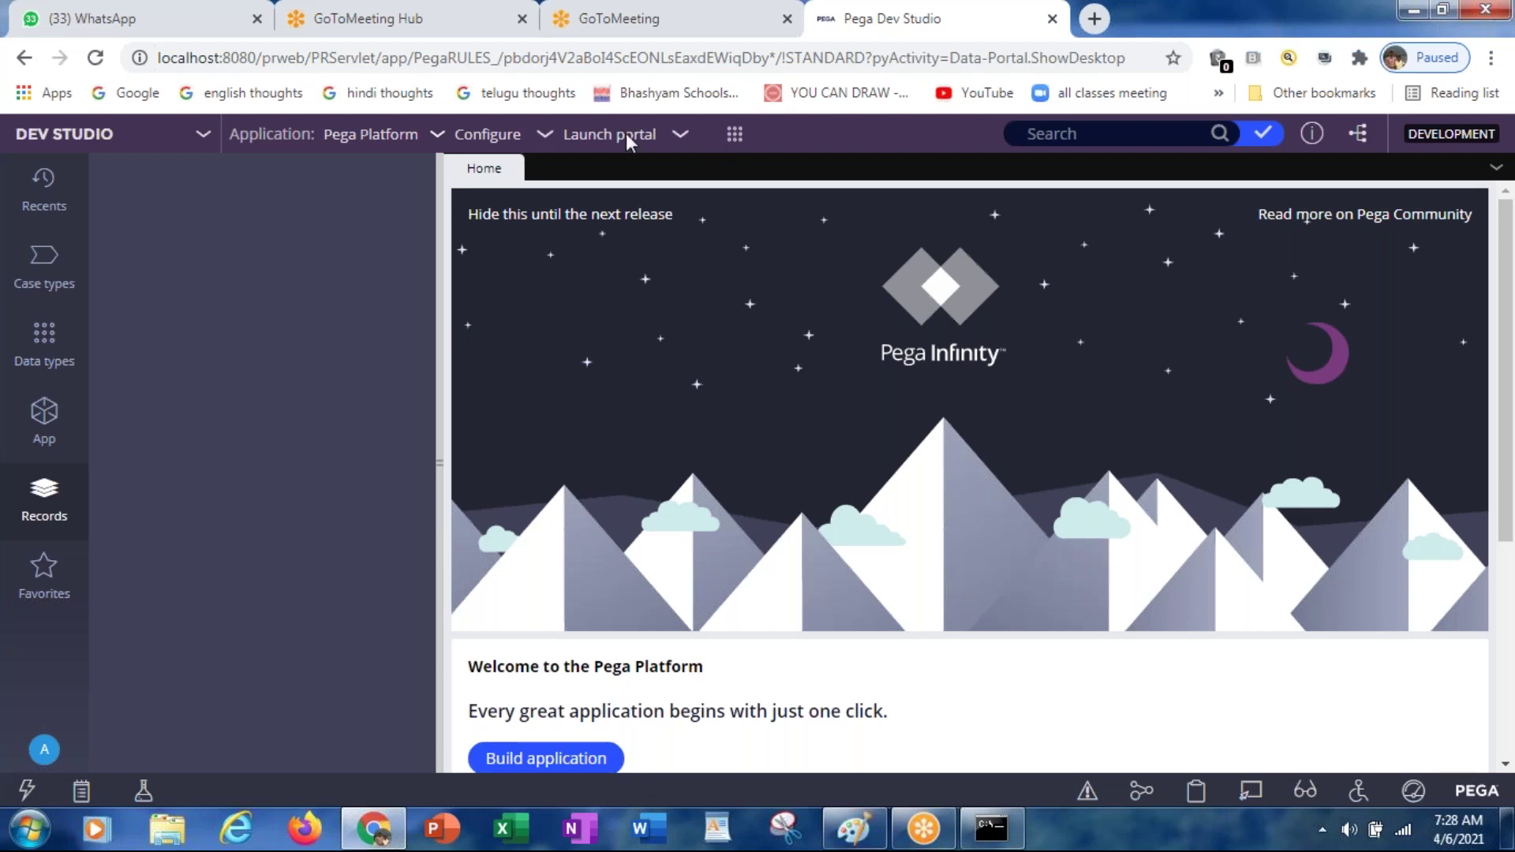
click(547, 139)
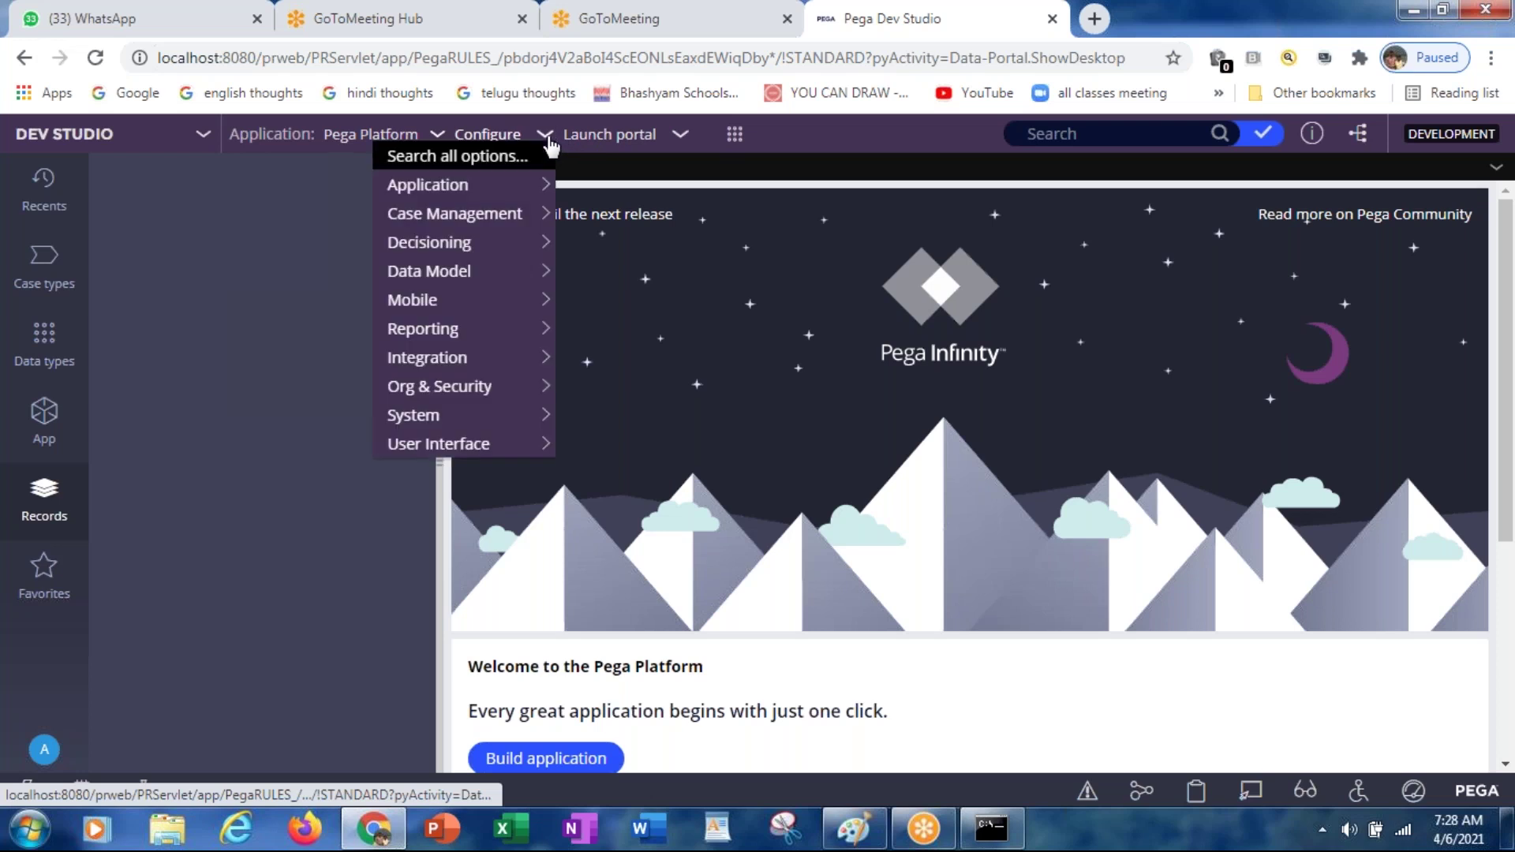
Step: Launch the Case Manager portal from the Launch portal menu
click(678, 141)
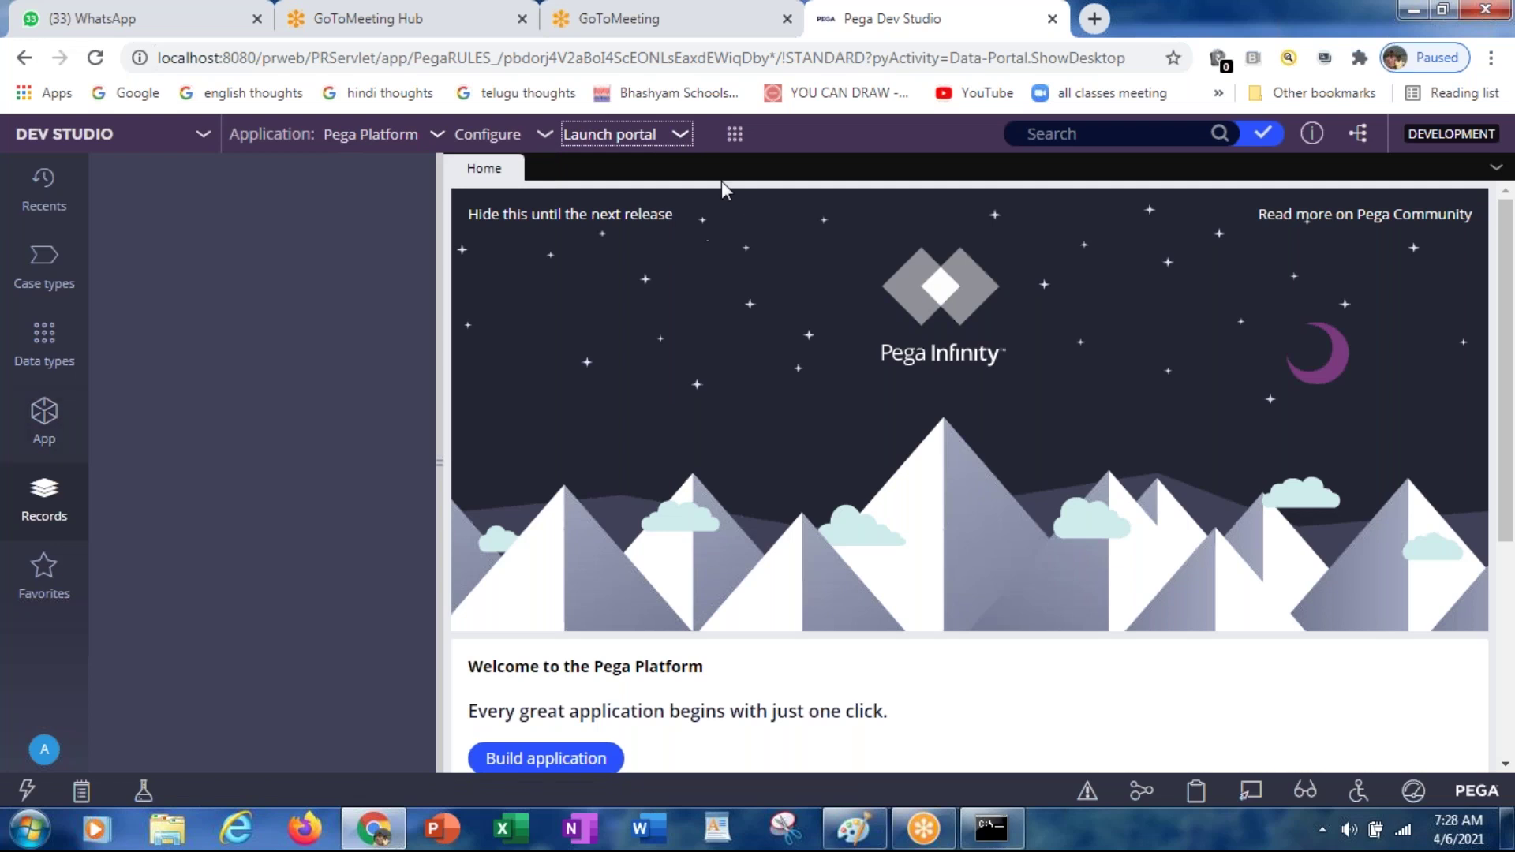
click(690, 139)
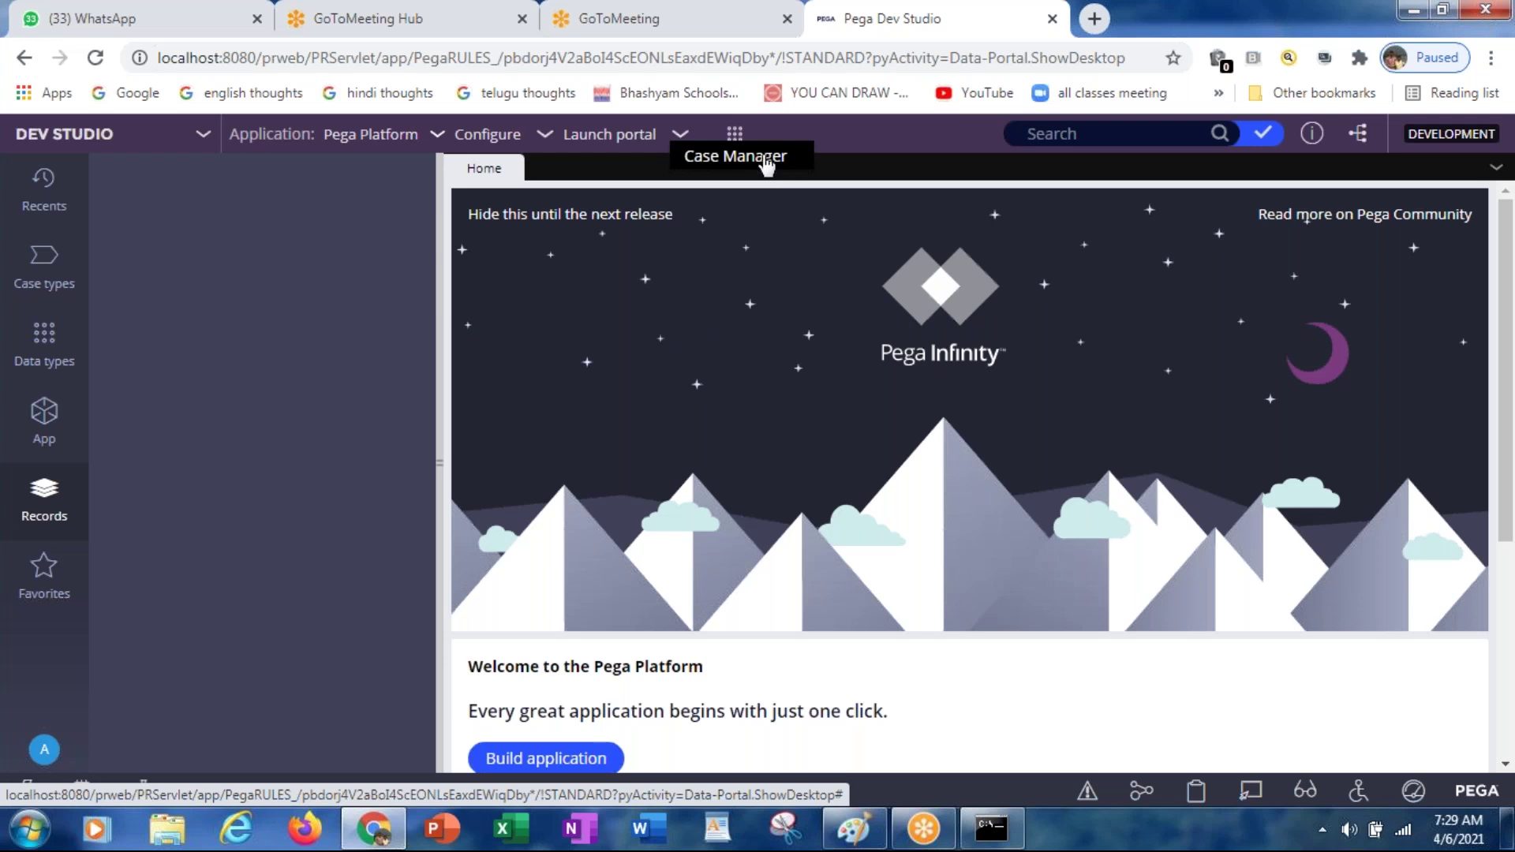
click(717, 162)
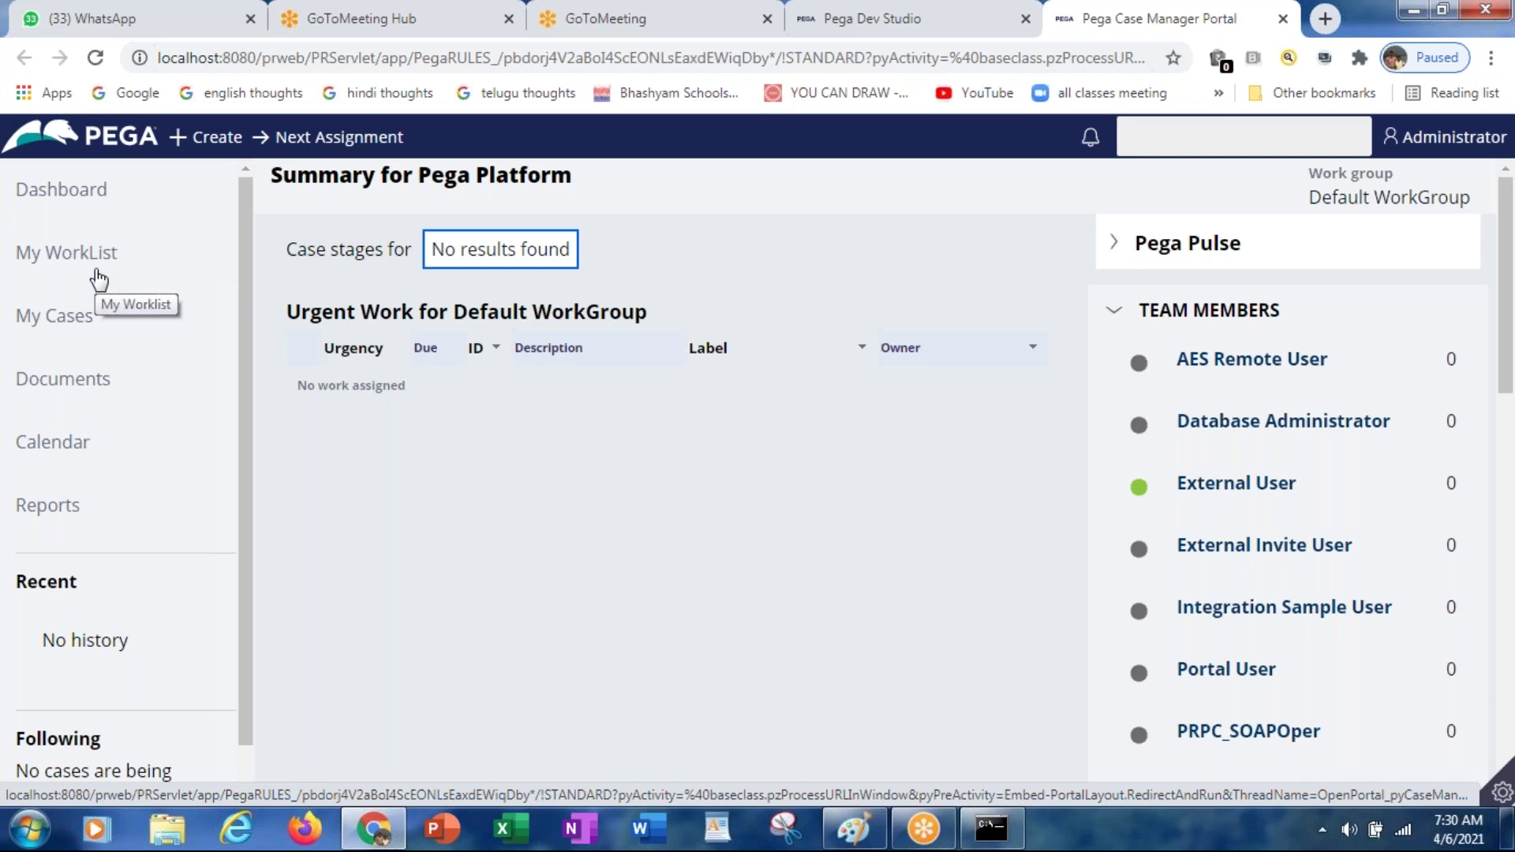
Step: Go to My WorkList in the Case Manager Portal's left navigation
click(99, 280)
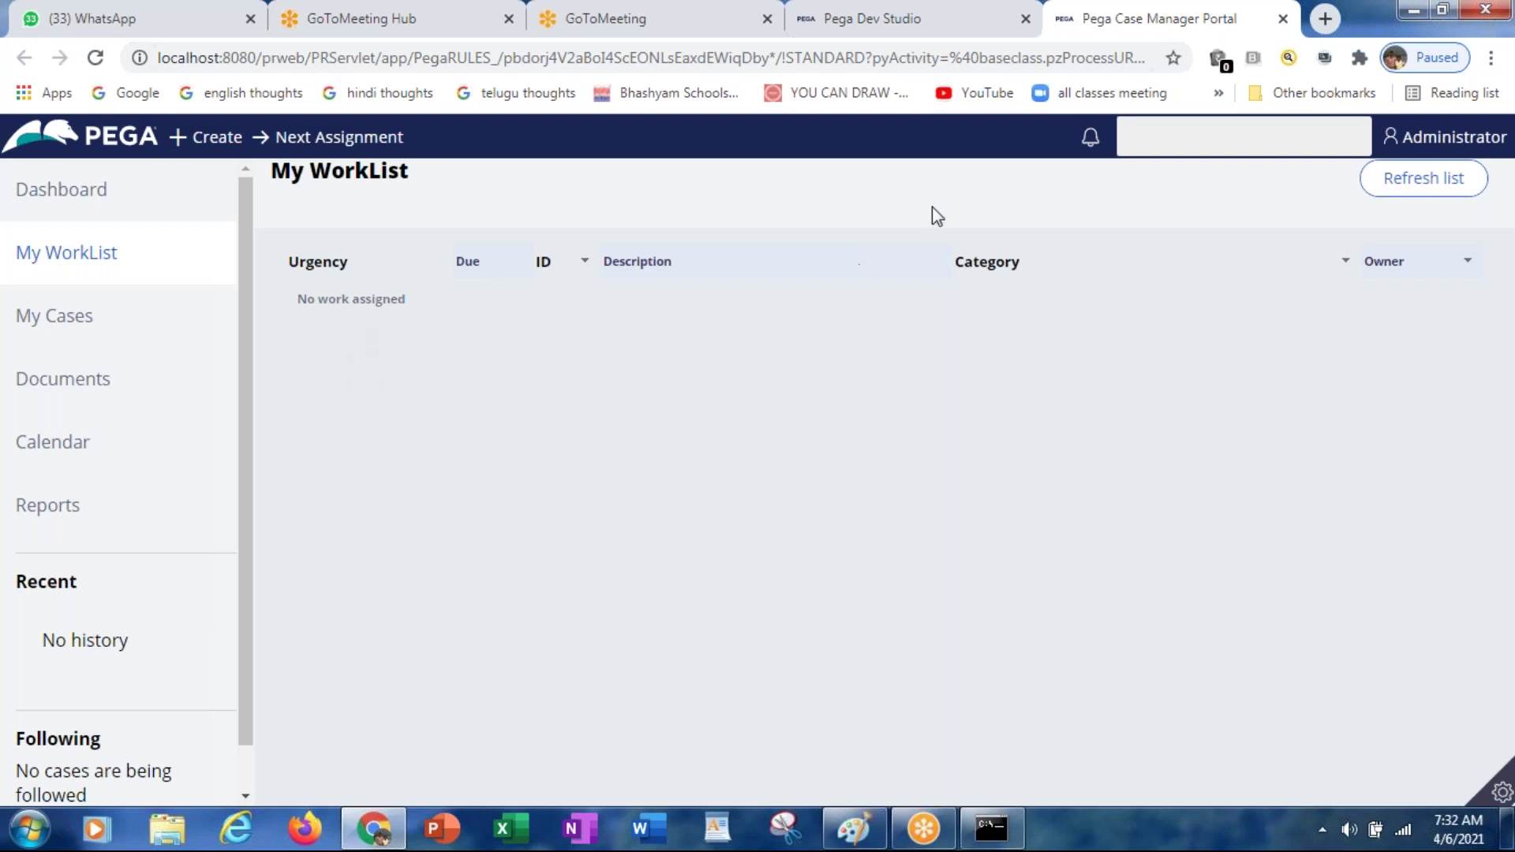
Step: Back in Dev Studio, browse the create-record menu's Data Model and Integration-Connectors categories
click(986, 31)
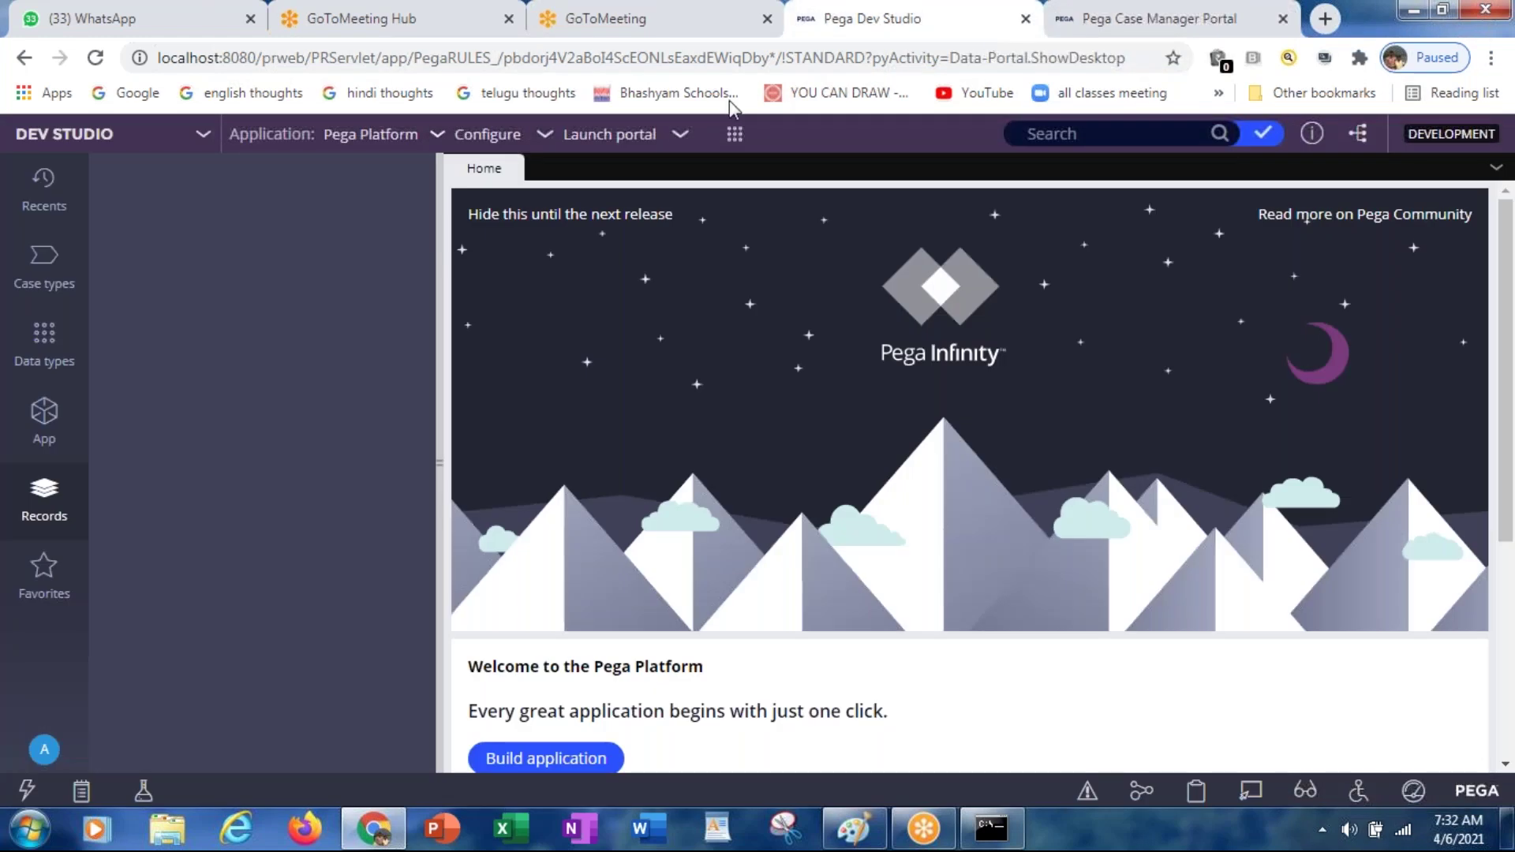
click(607, 141)
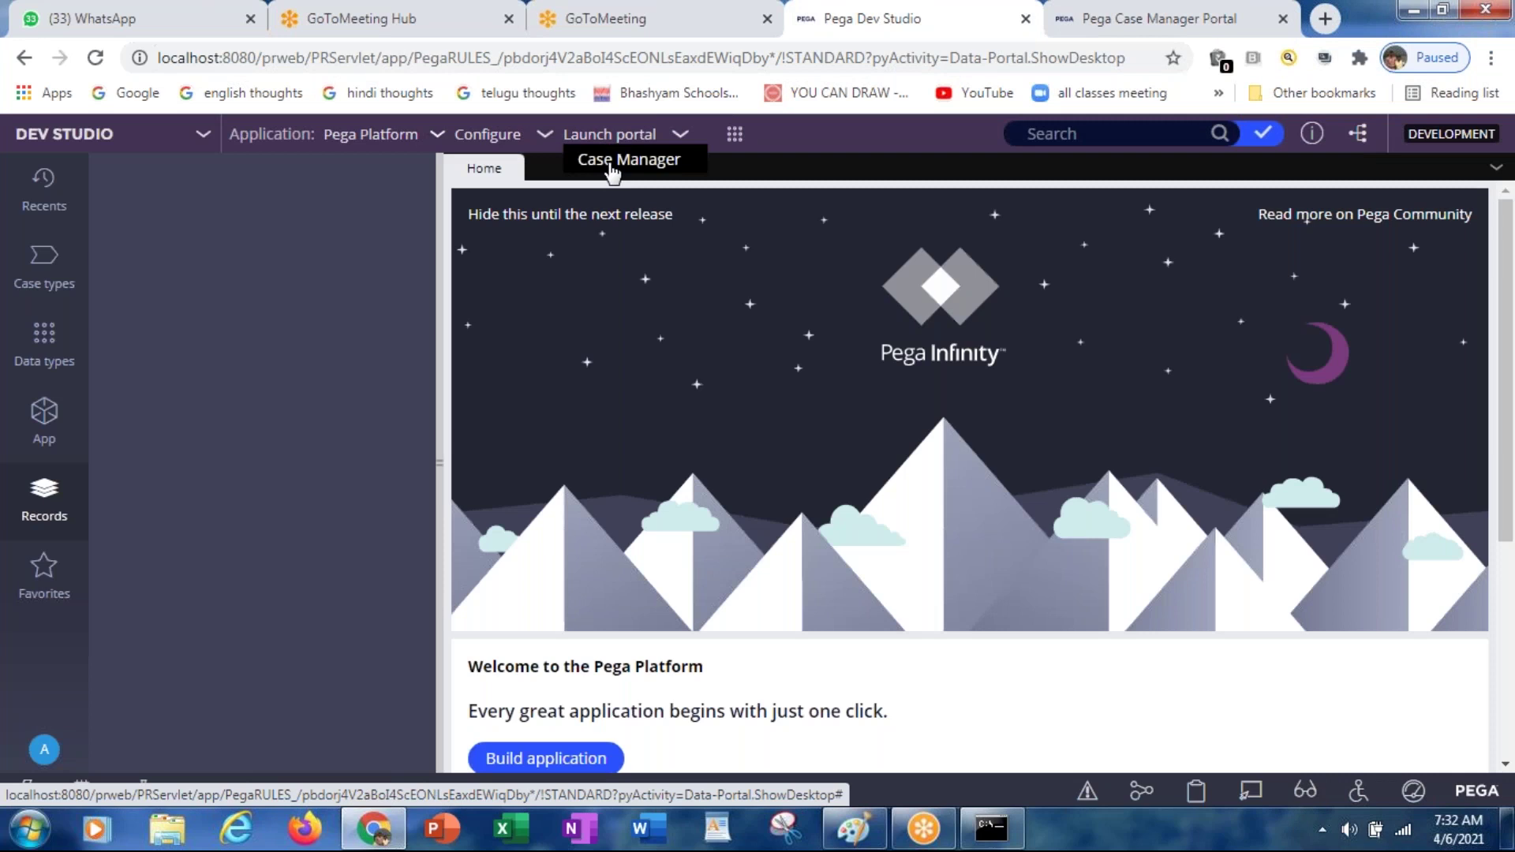
click(737, 140)
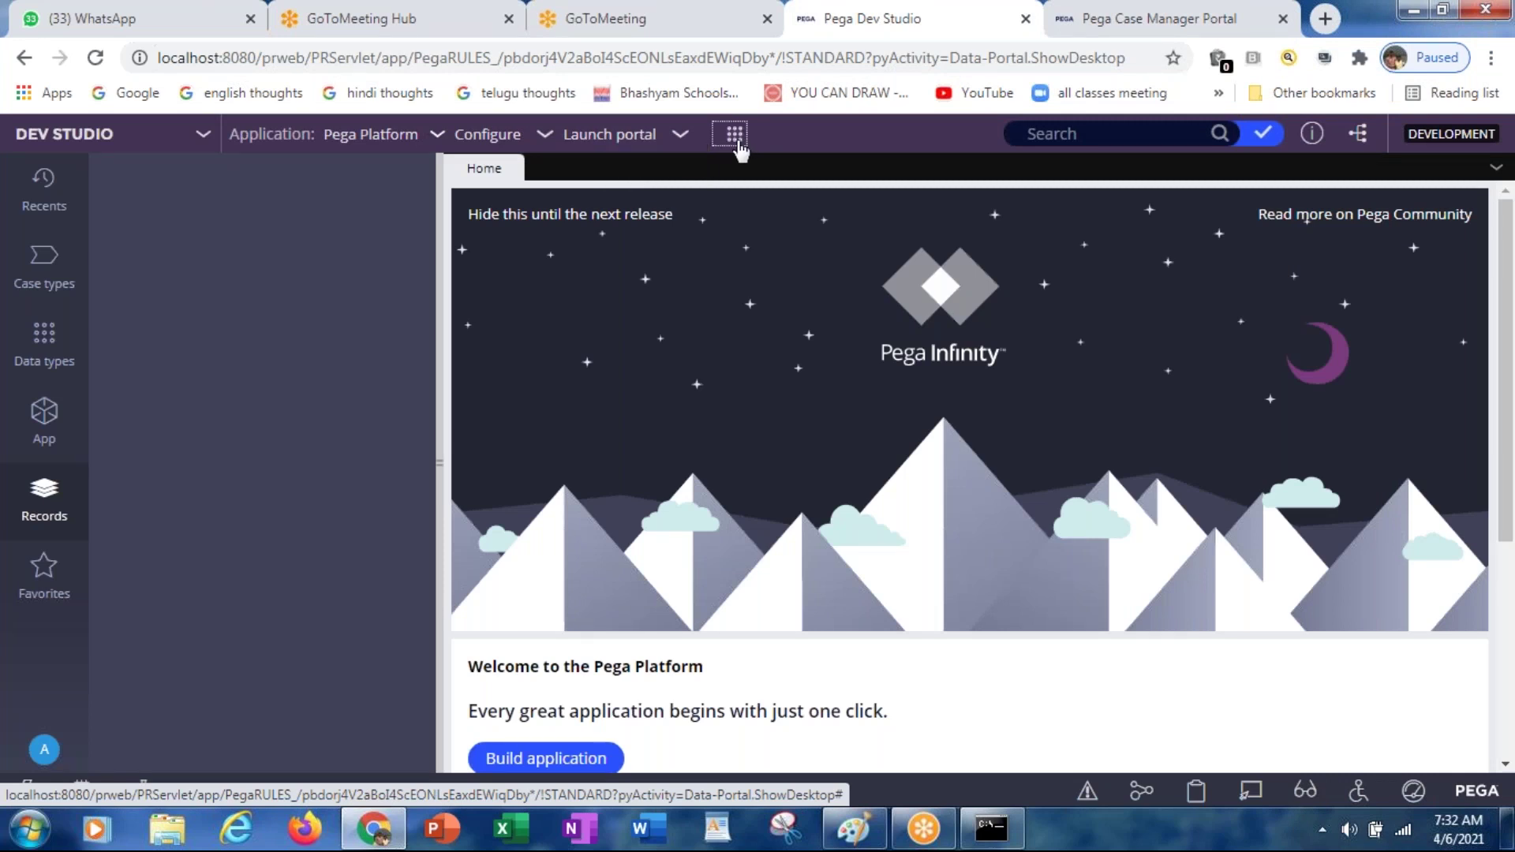
click(738, 142)
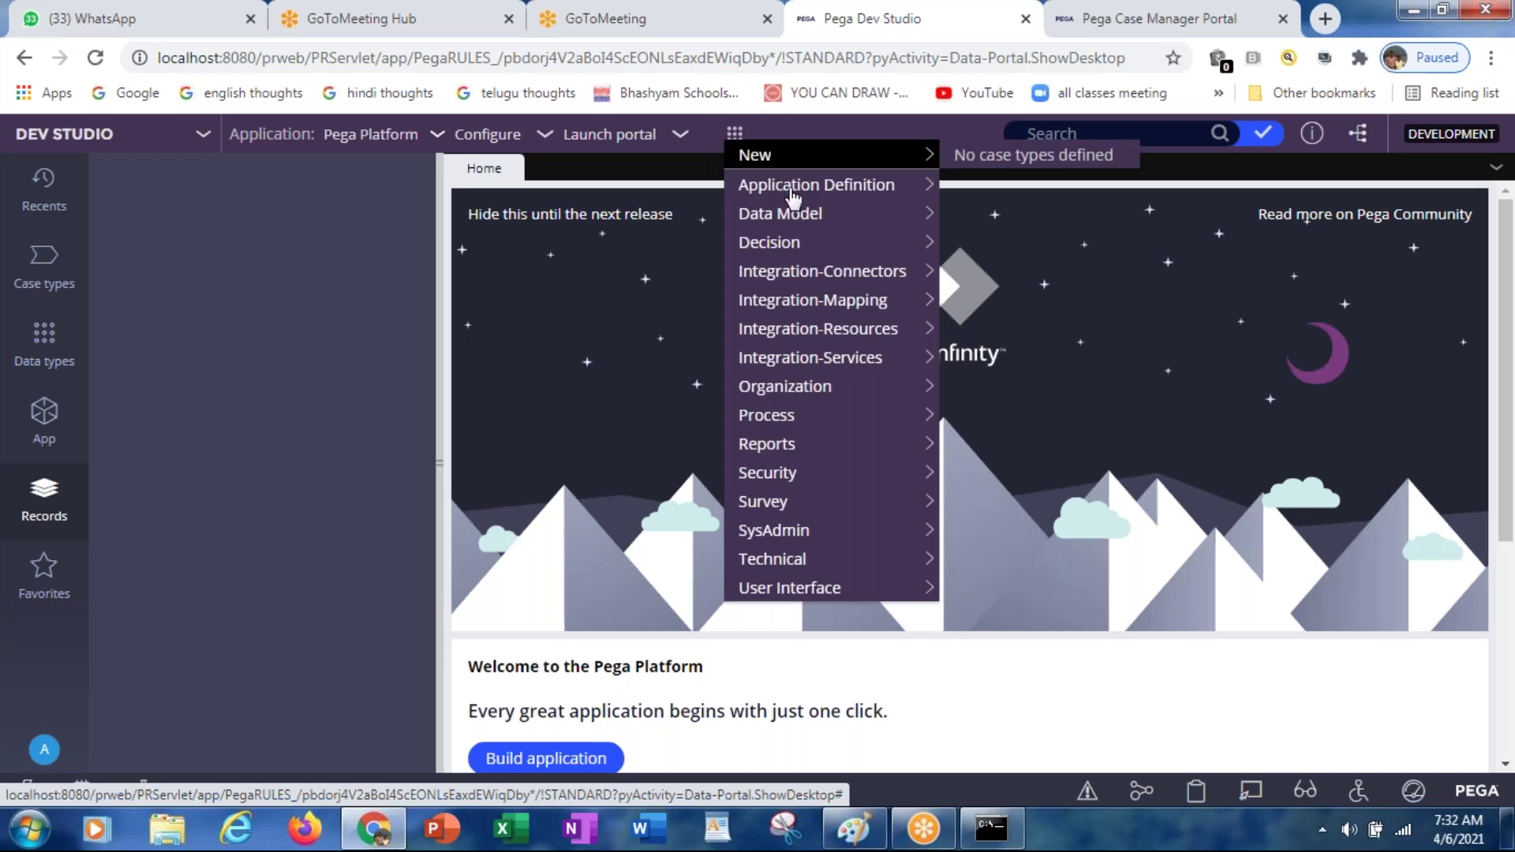
mouse_move(794, 213)
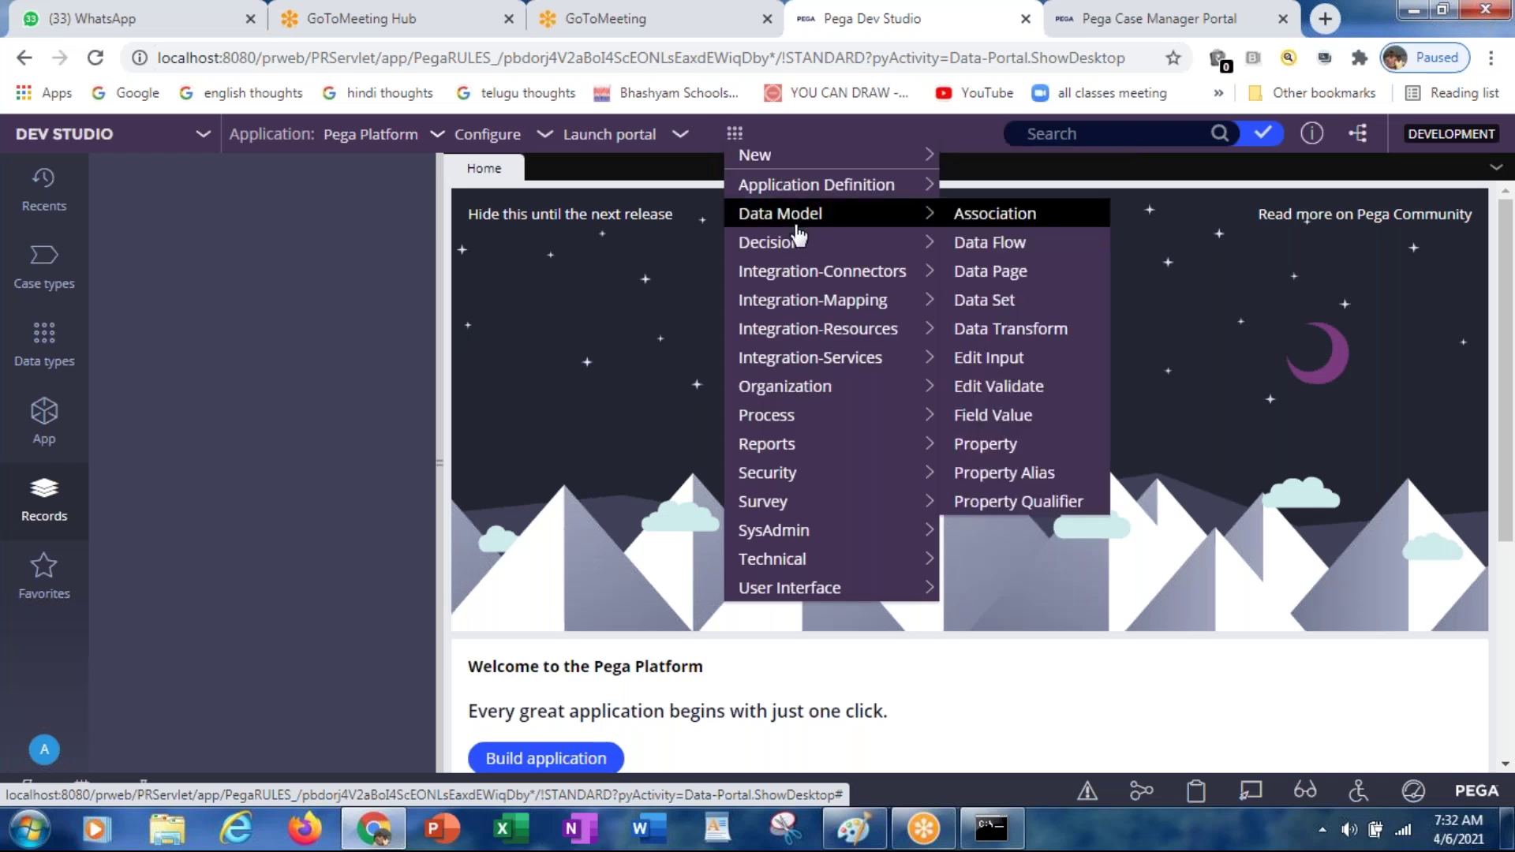
mouse_move(799, 269)
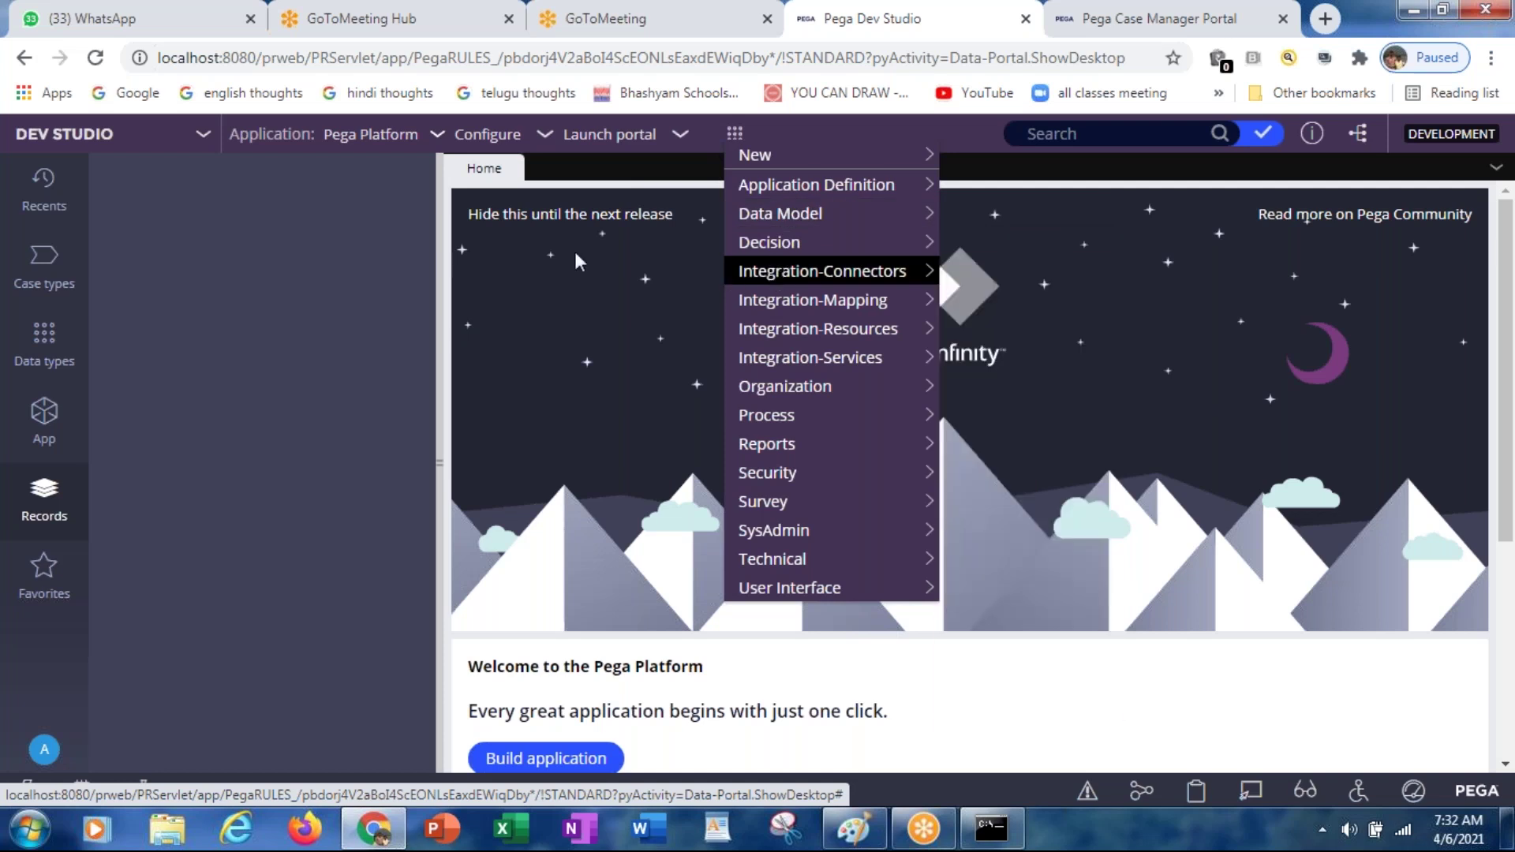
Step: Browse the Configure menu's Decisioning and Integration > Services areas
click(544, 138)
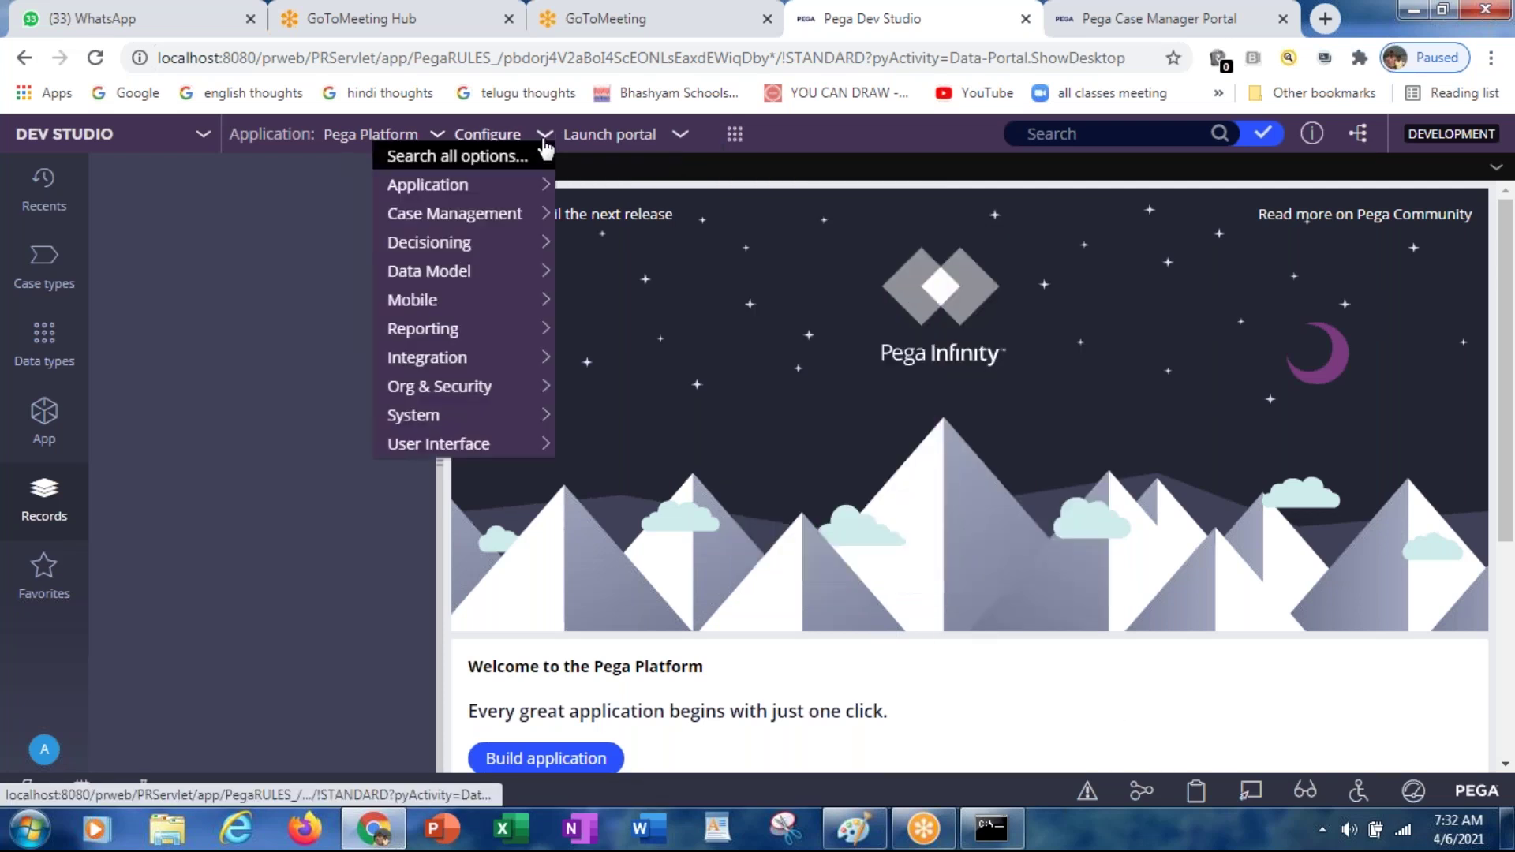
mouse_move(502, 251)
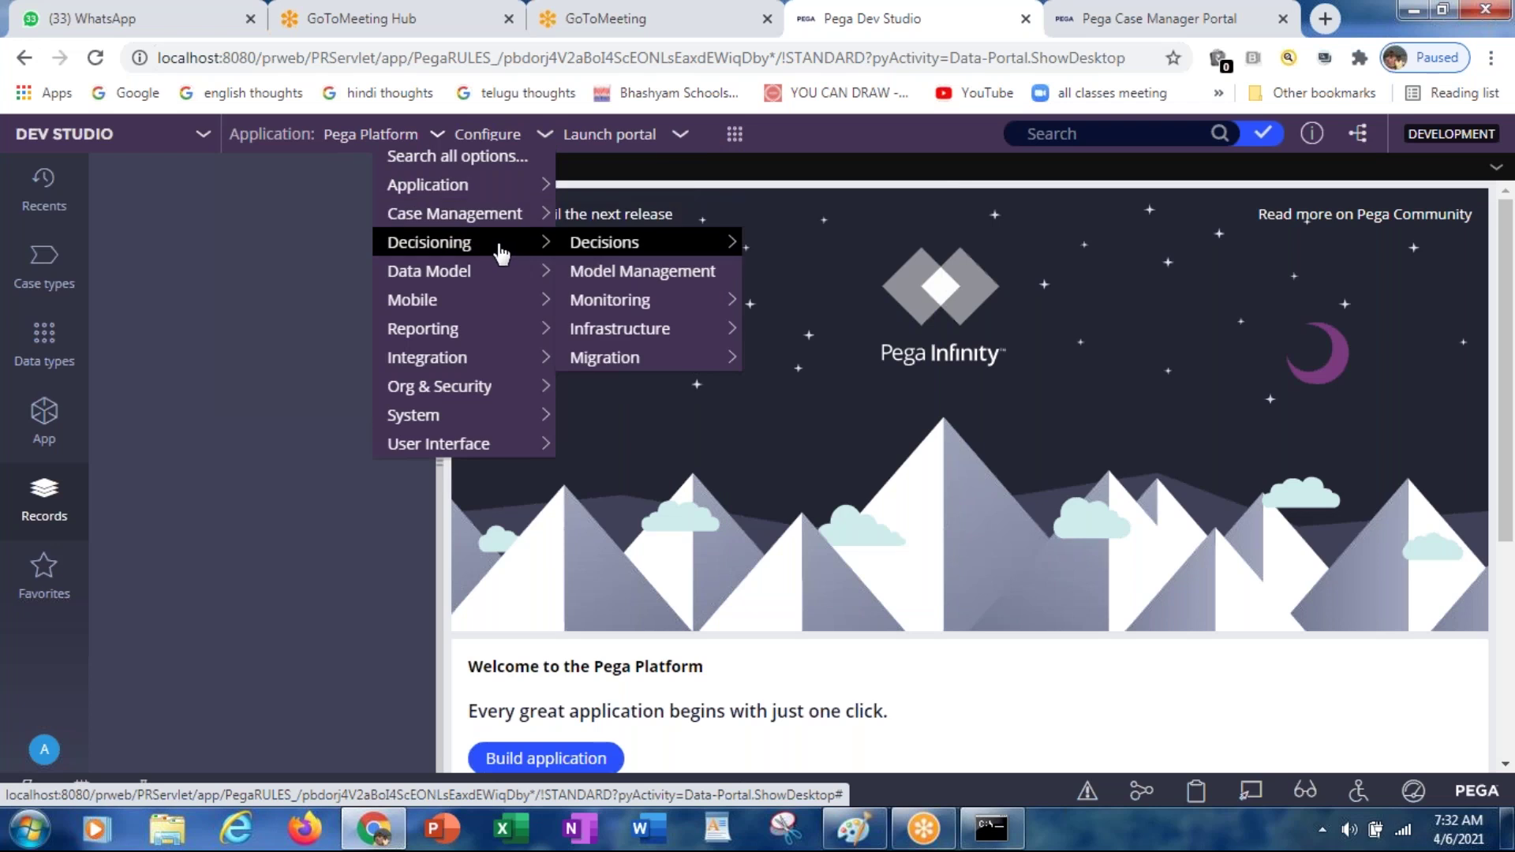
mouse_move(452, 367)
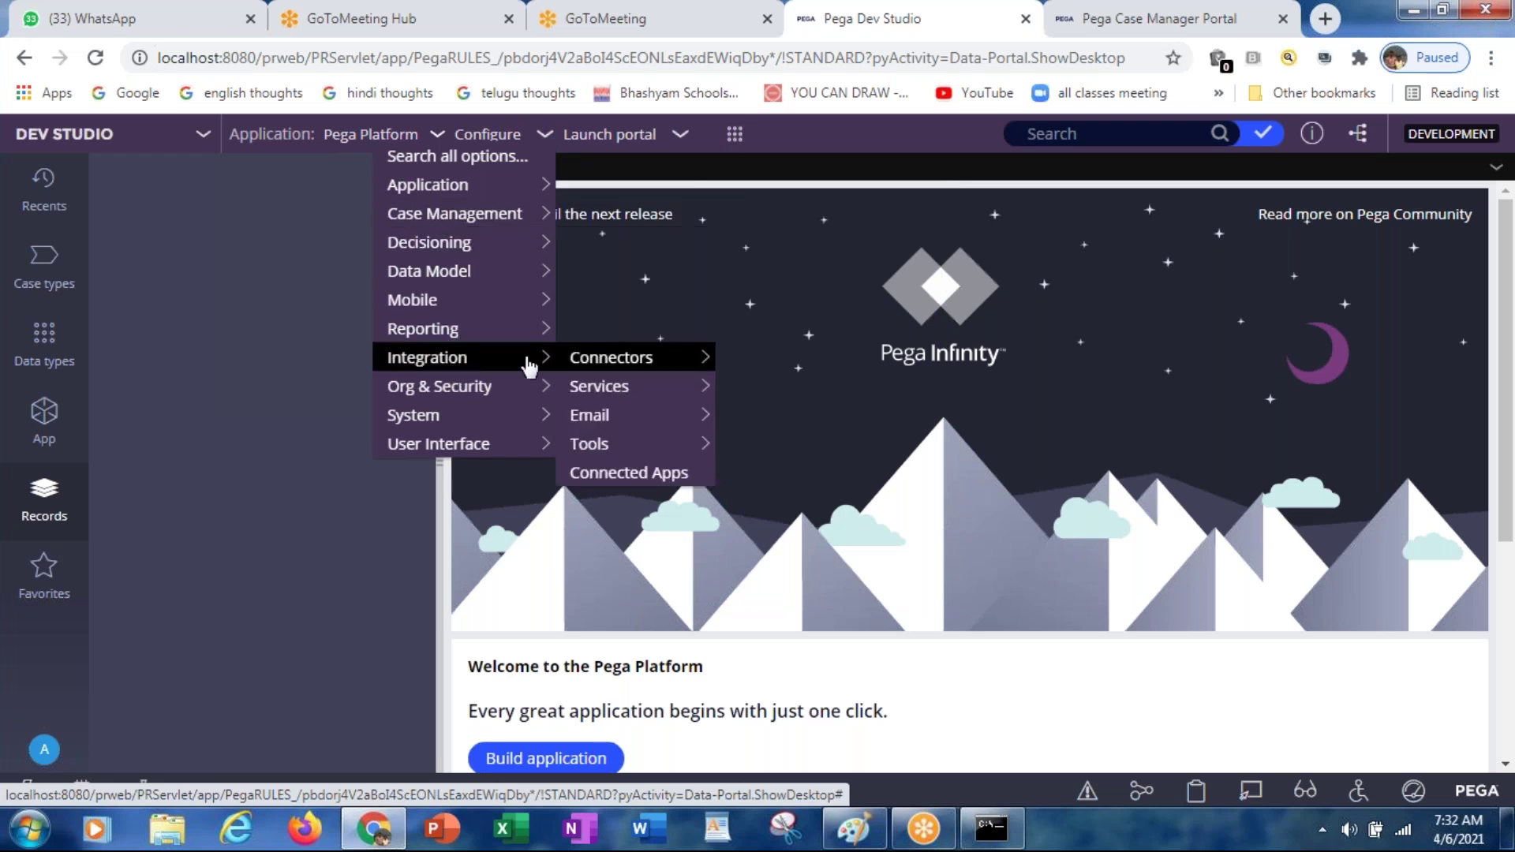
mouse_move(620, 402)
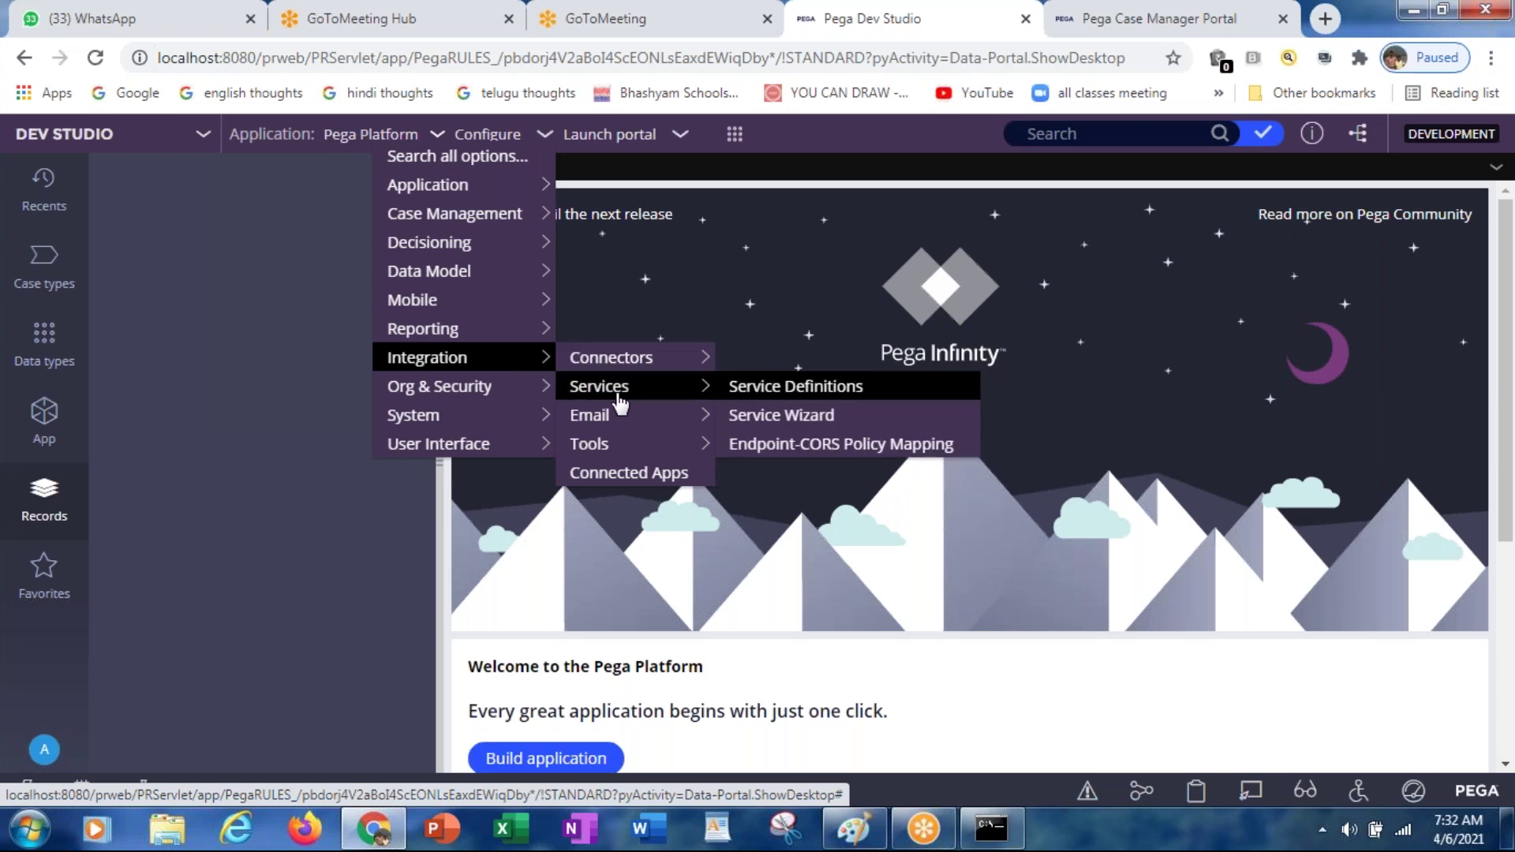
click(224, 401)
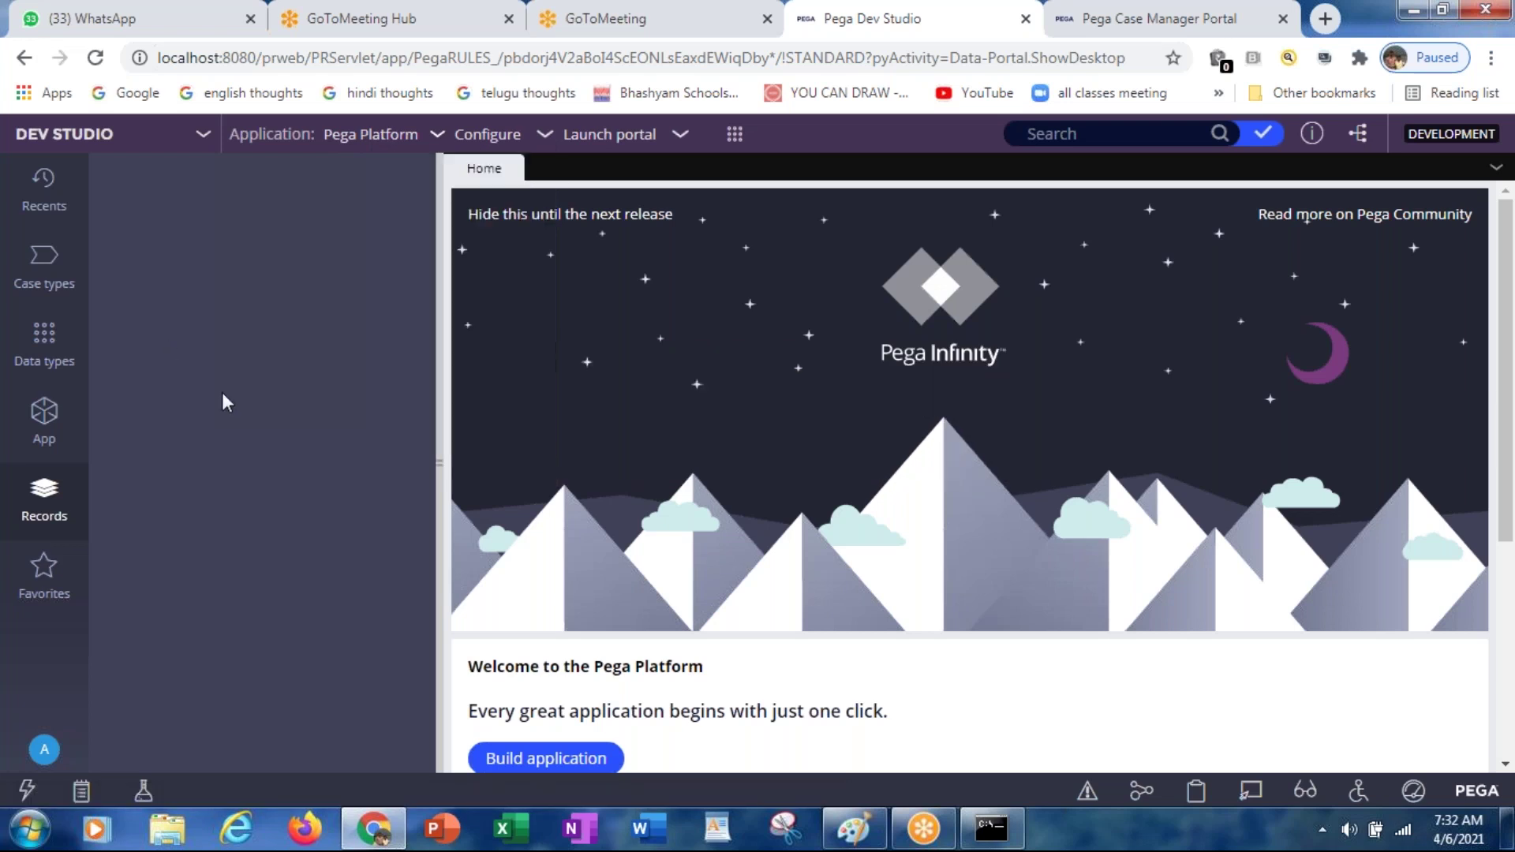
Step: Show the Records explorer and reload Dev Studio from the address bar
click(44, 480)
click(623, 57)
key(Return)
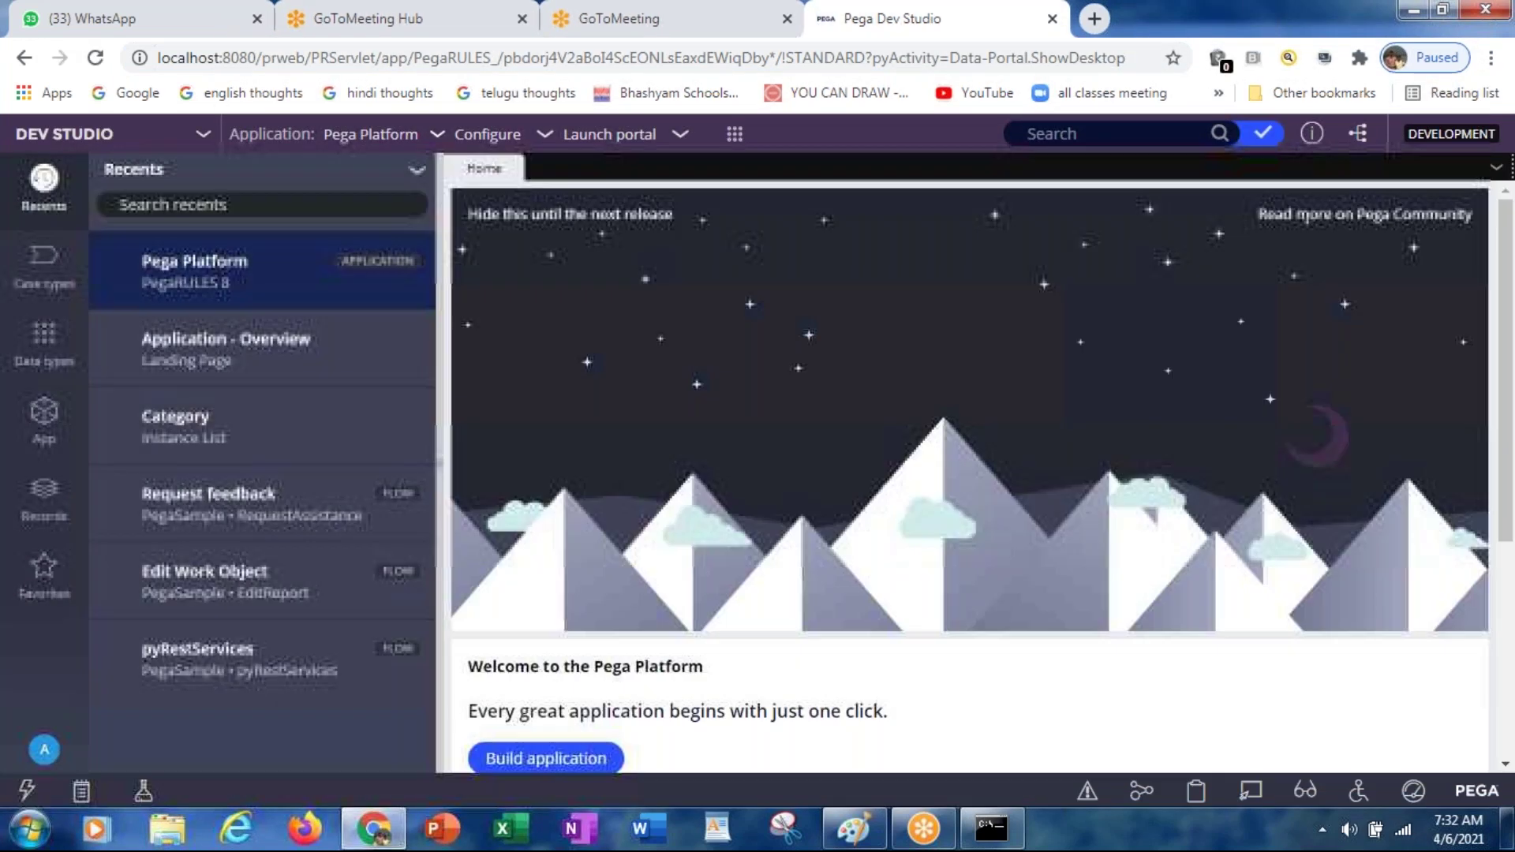
Step: View the application's Classes tree in the App explorer, then return to the Records explorer
click(43, 505)
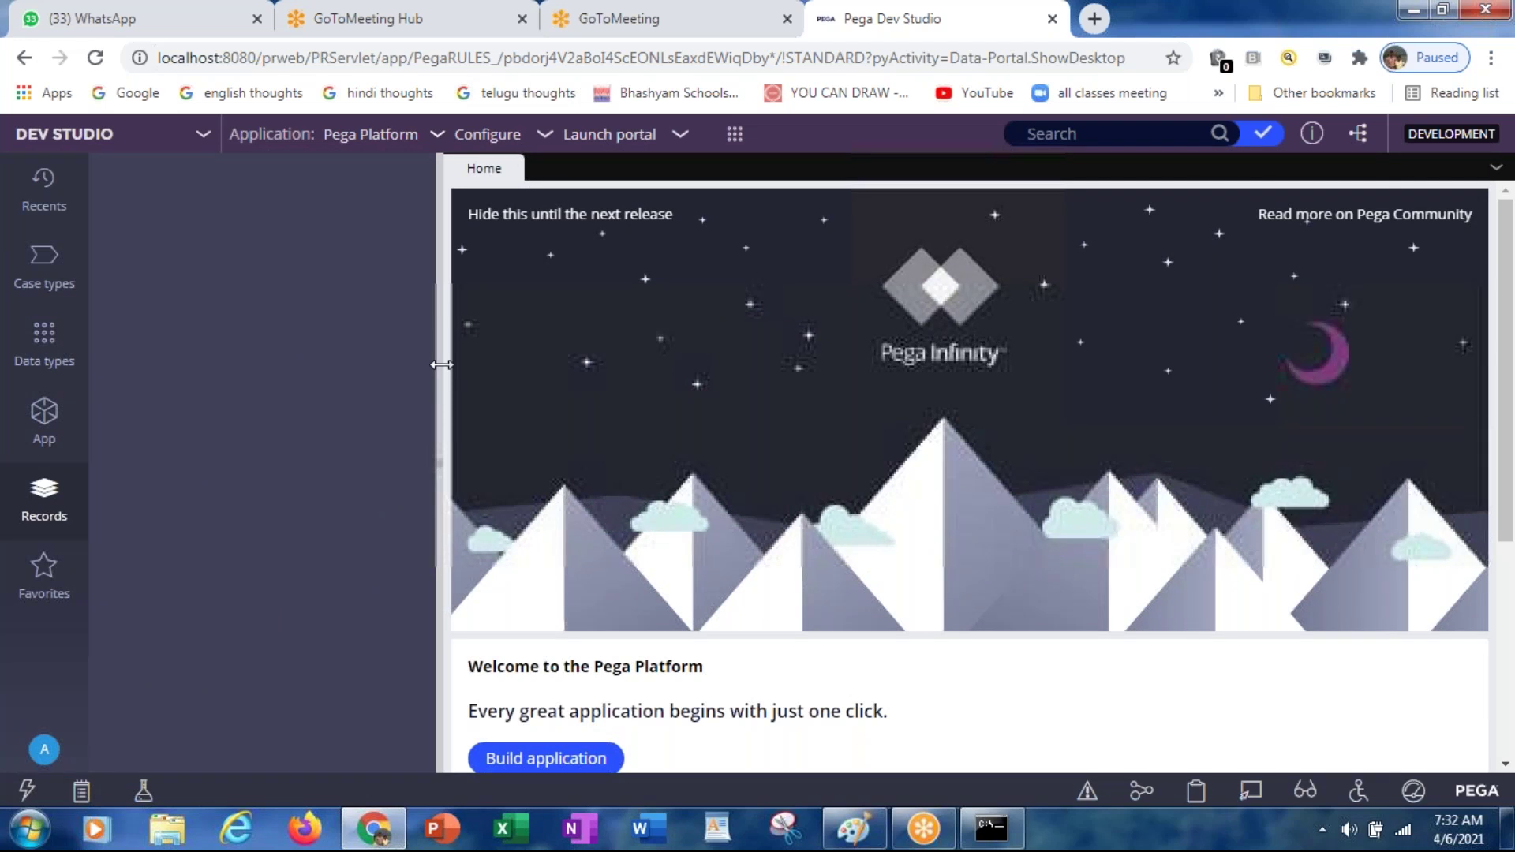
click(41, 431)
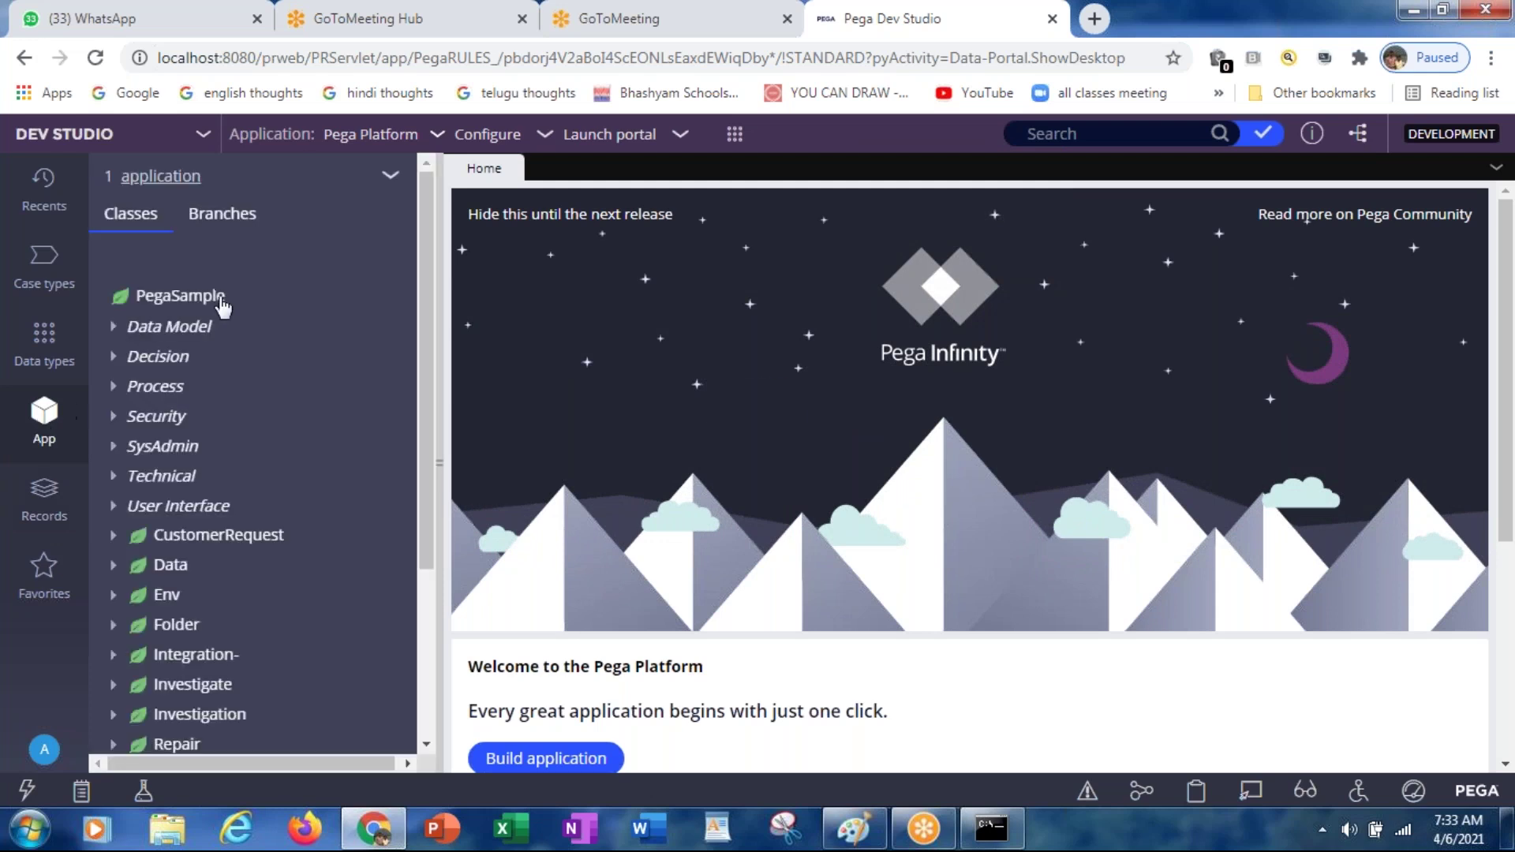
click(44, 503)
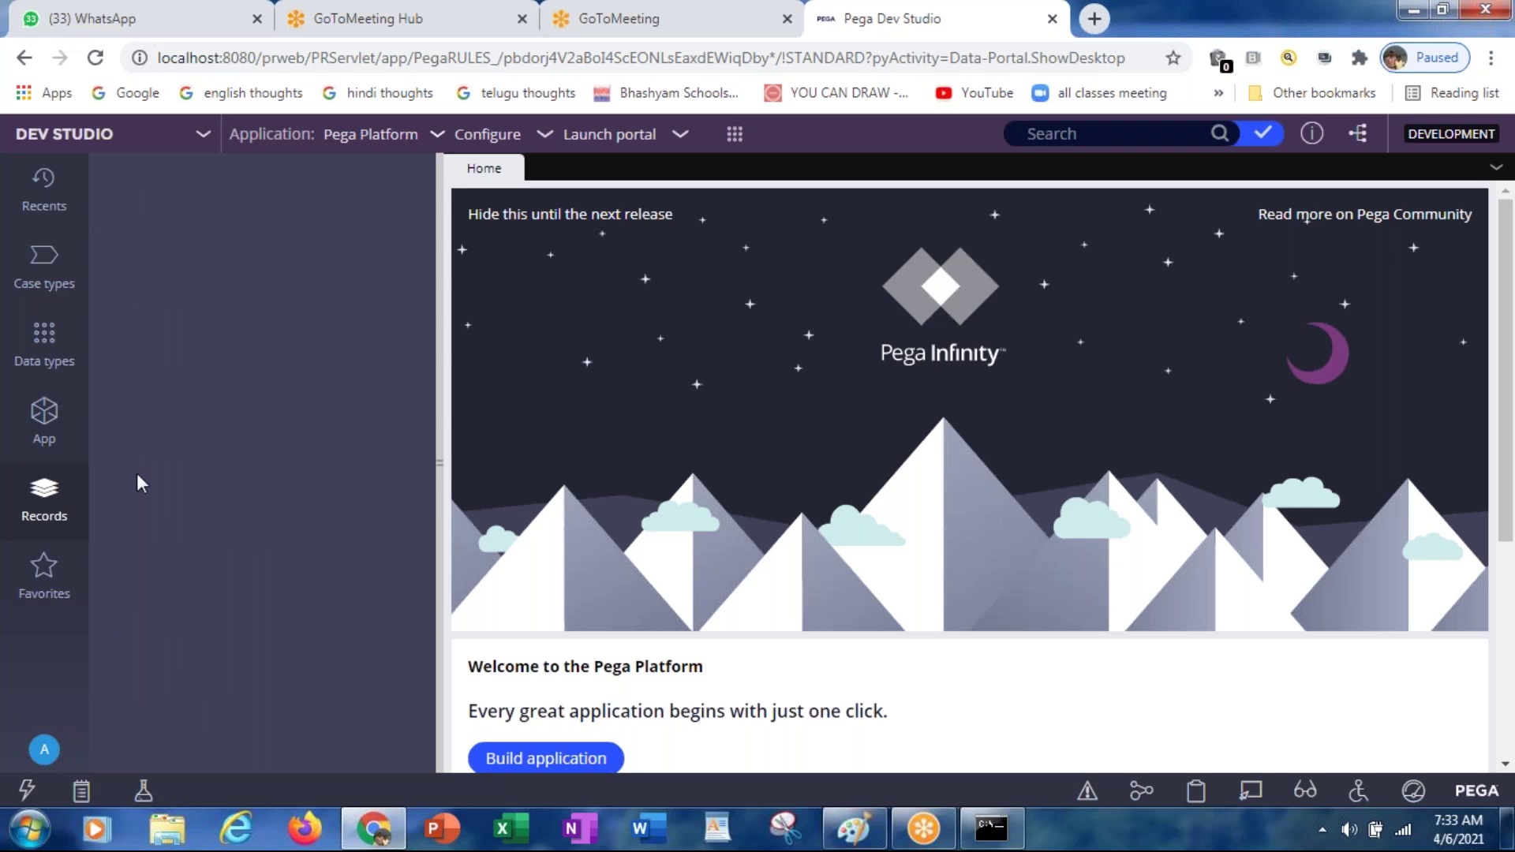
Step: Browse the Process, Data Model and Integration-Mapping record types, then start a rule search
click(737, 137)
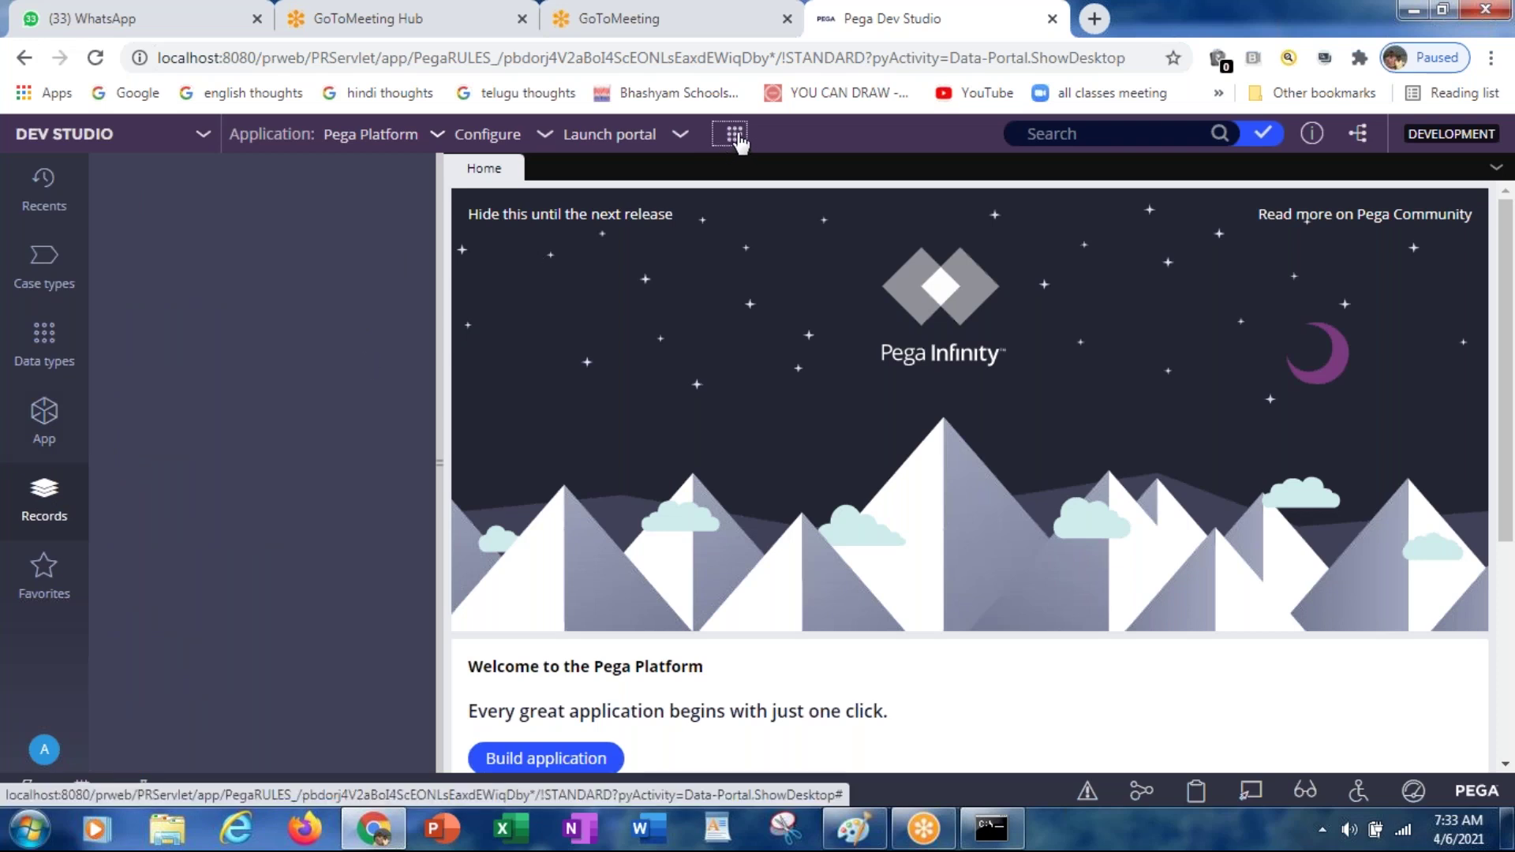
mouse_move(756, 417)
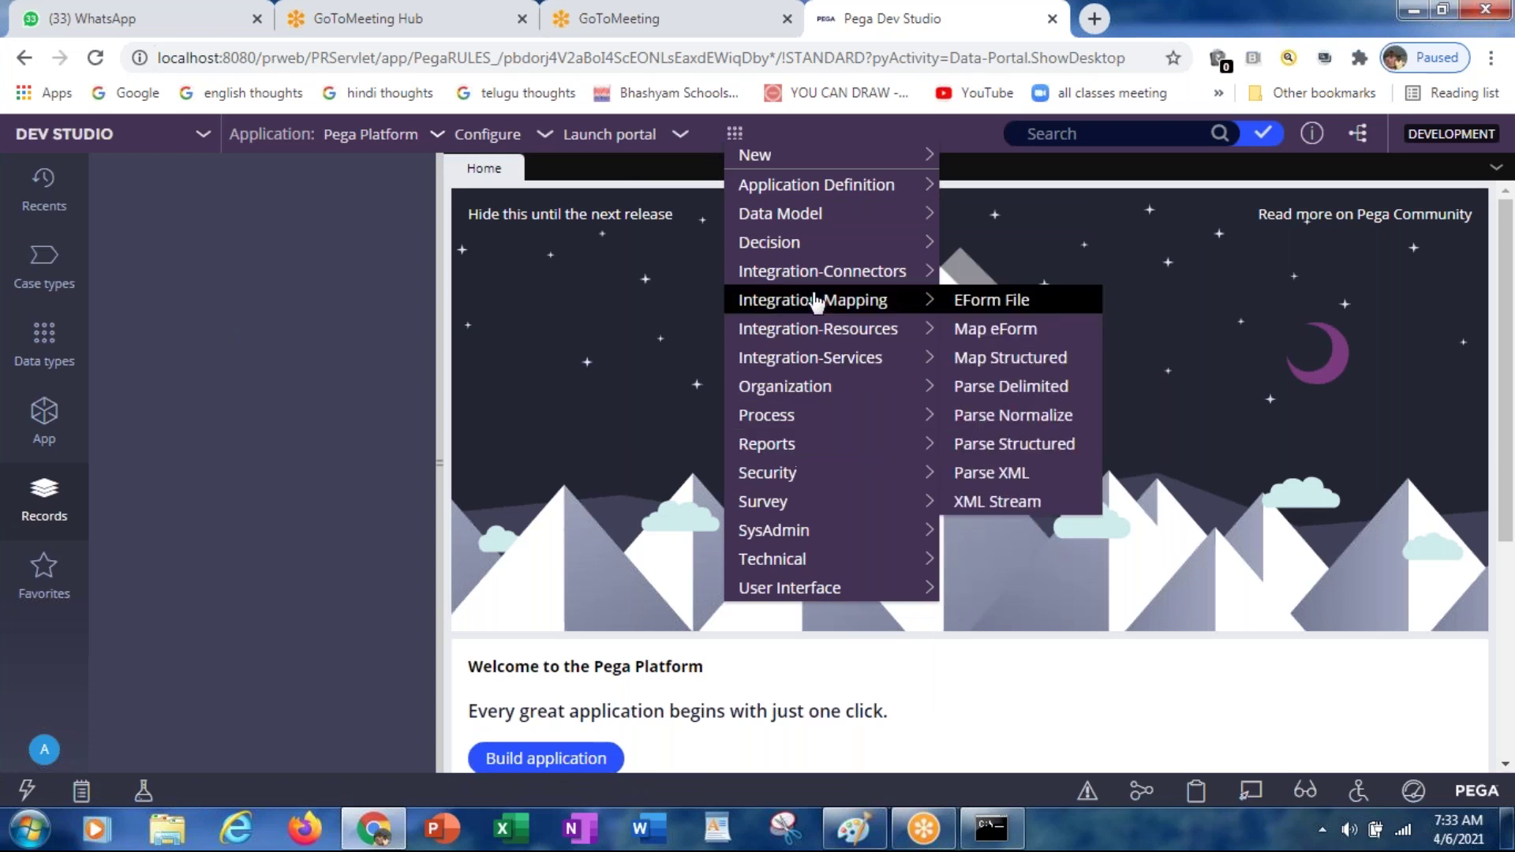
mouse_move(799, 207)
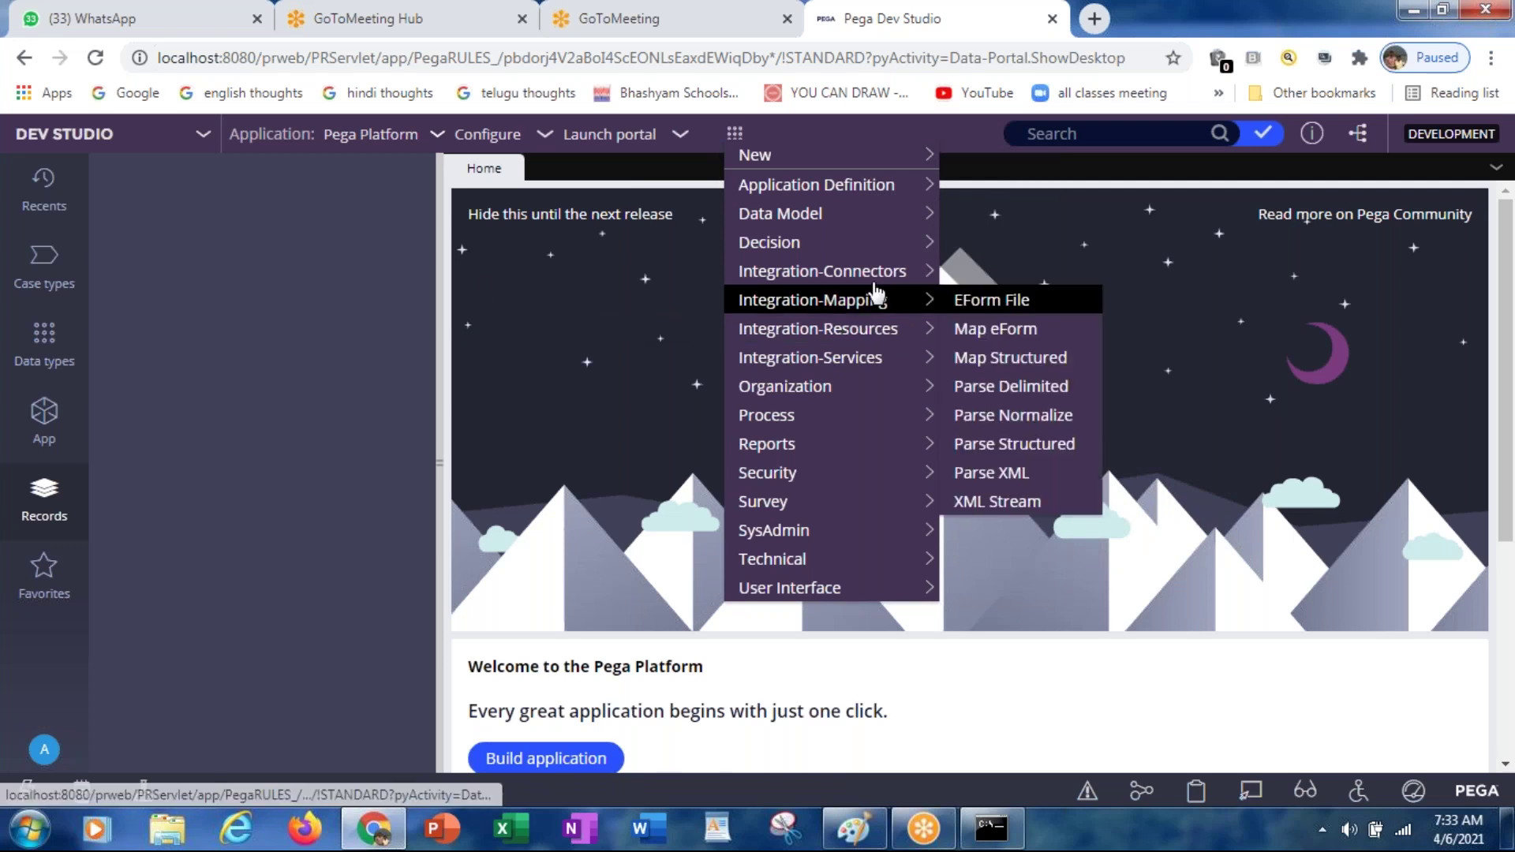
click(1055, 132)
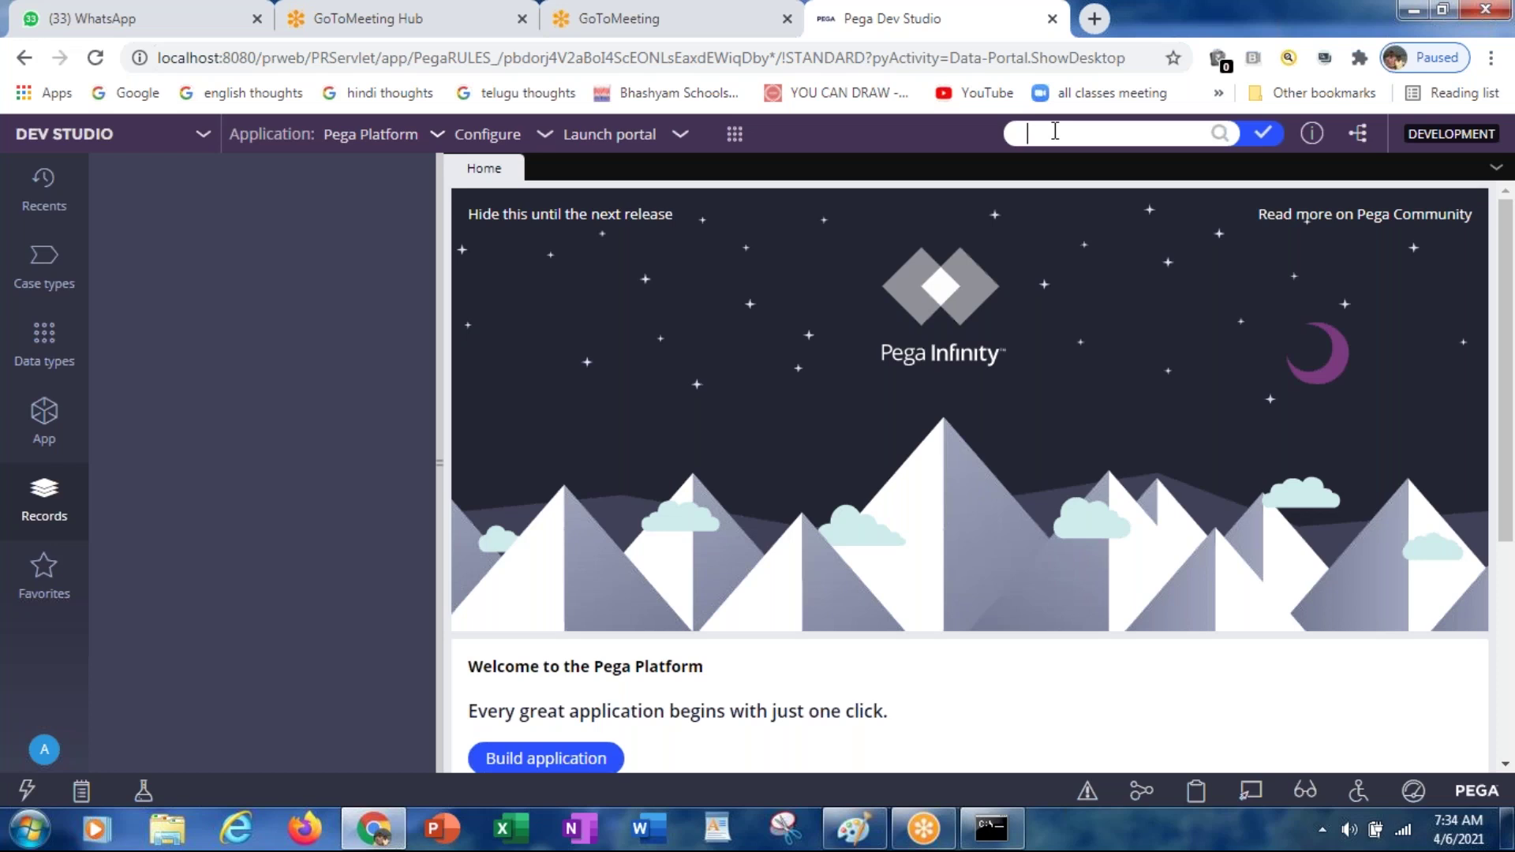
Step: Show the App Explorer with the PegaSample class tree: Data Model, Decision and Process
click(43, 412)
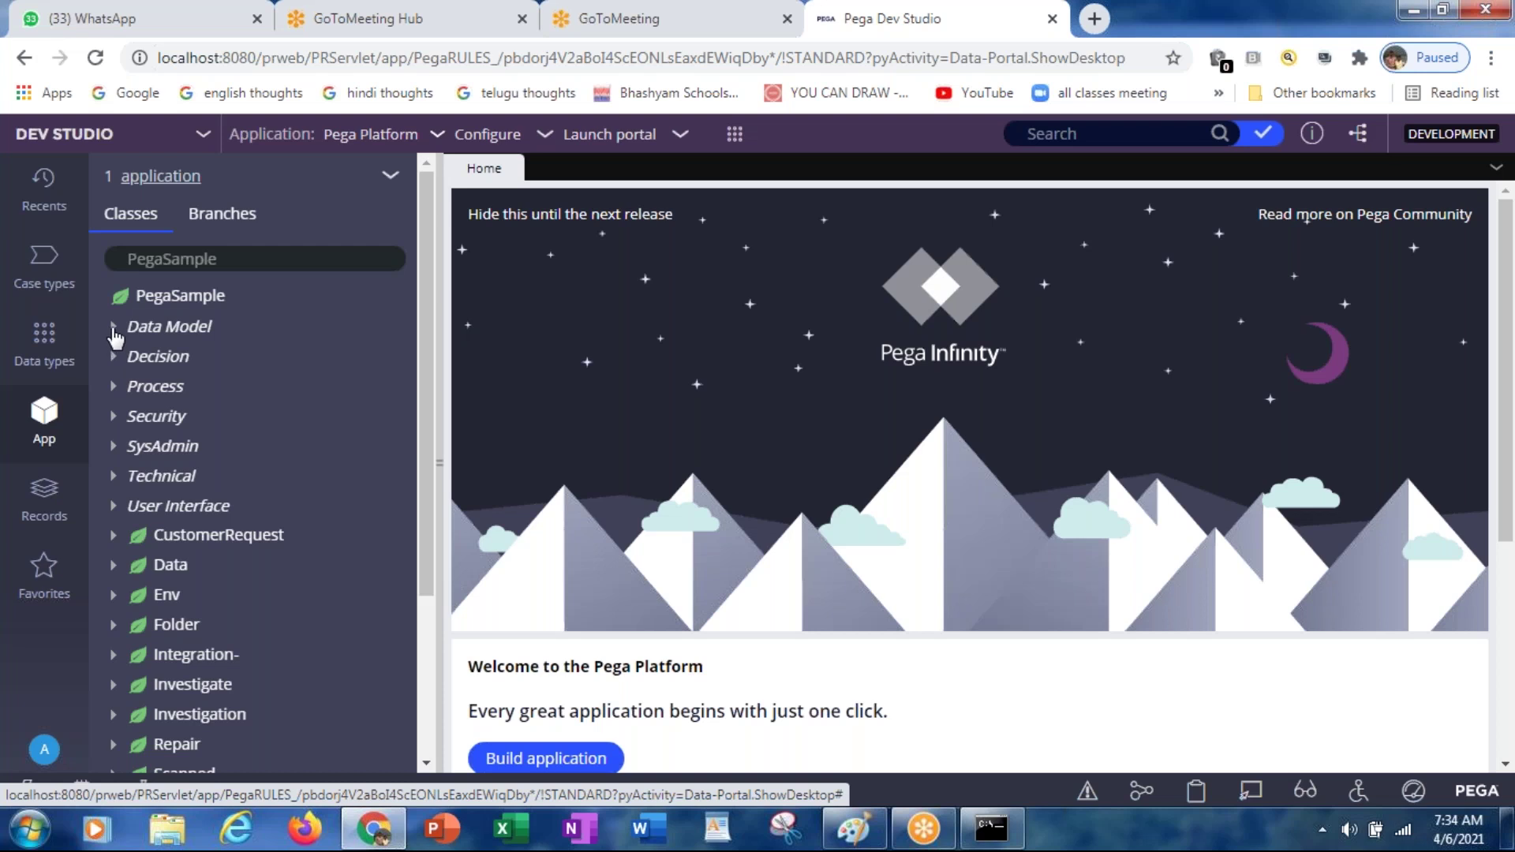
Step: Search rules and data for 'emp', scroll through the results, then dismiss them
click(1064, 135)
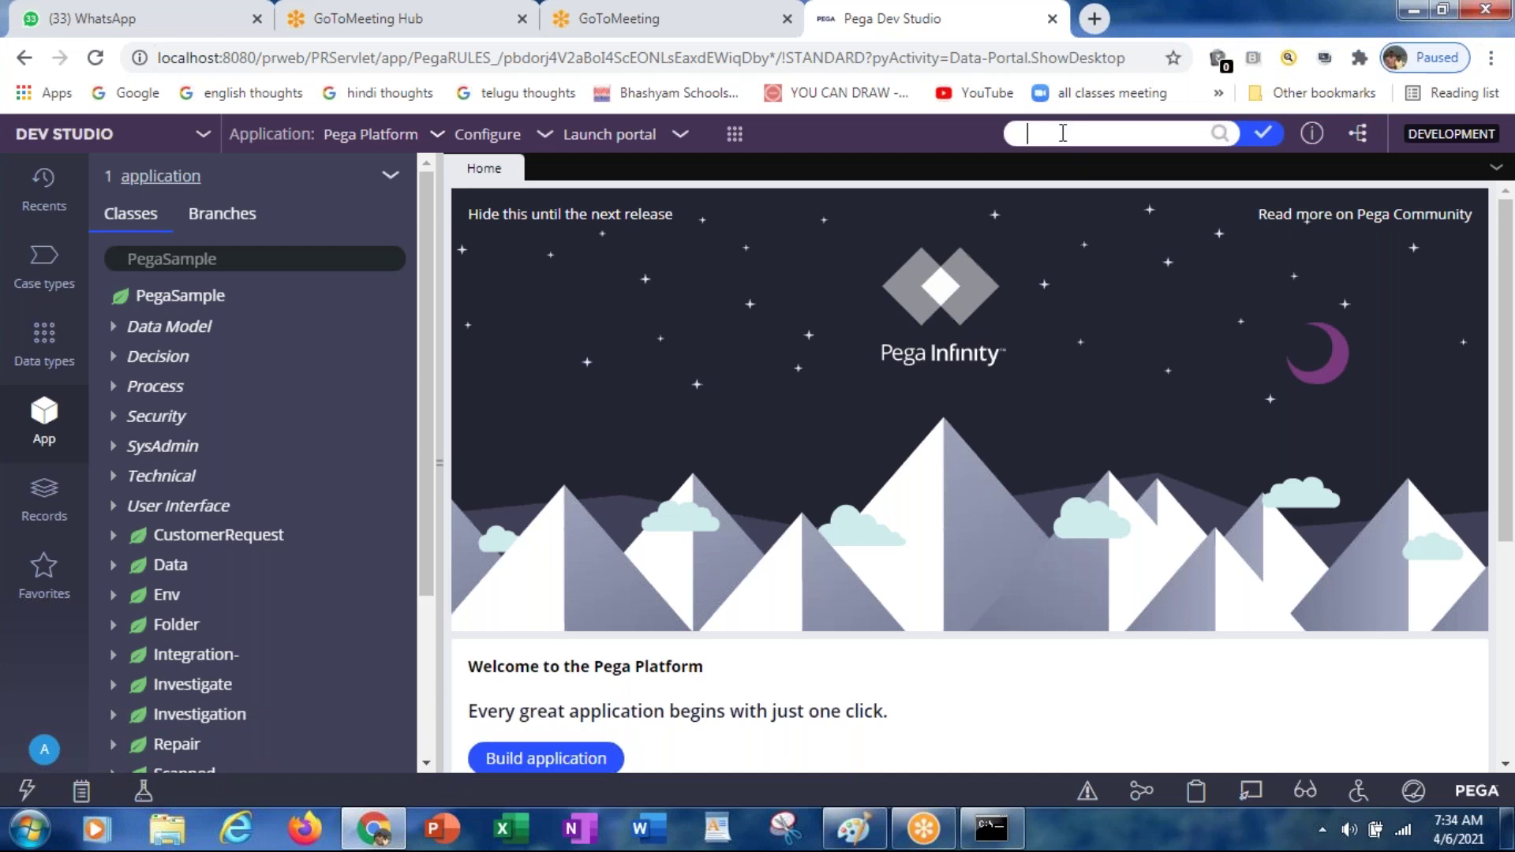
text(emp)
click(1218, 142)
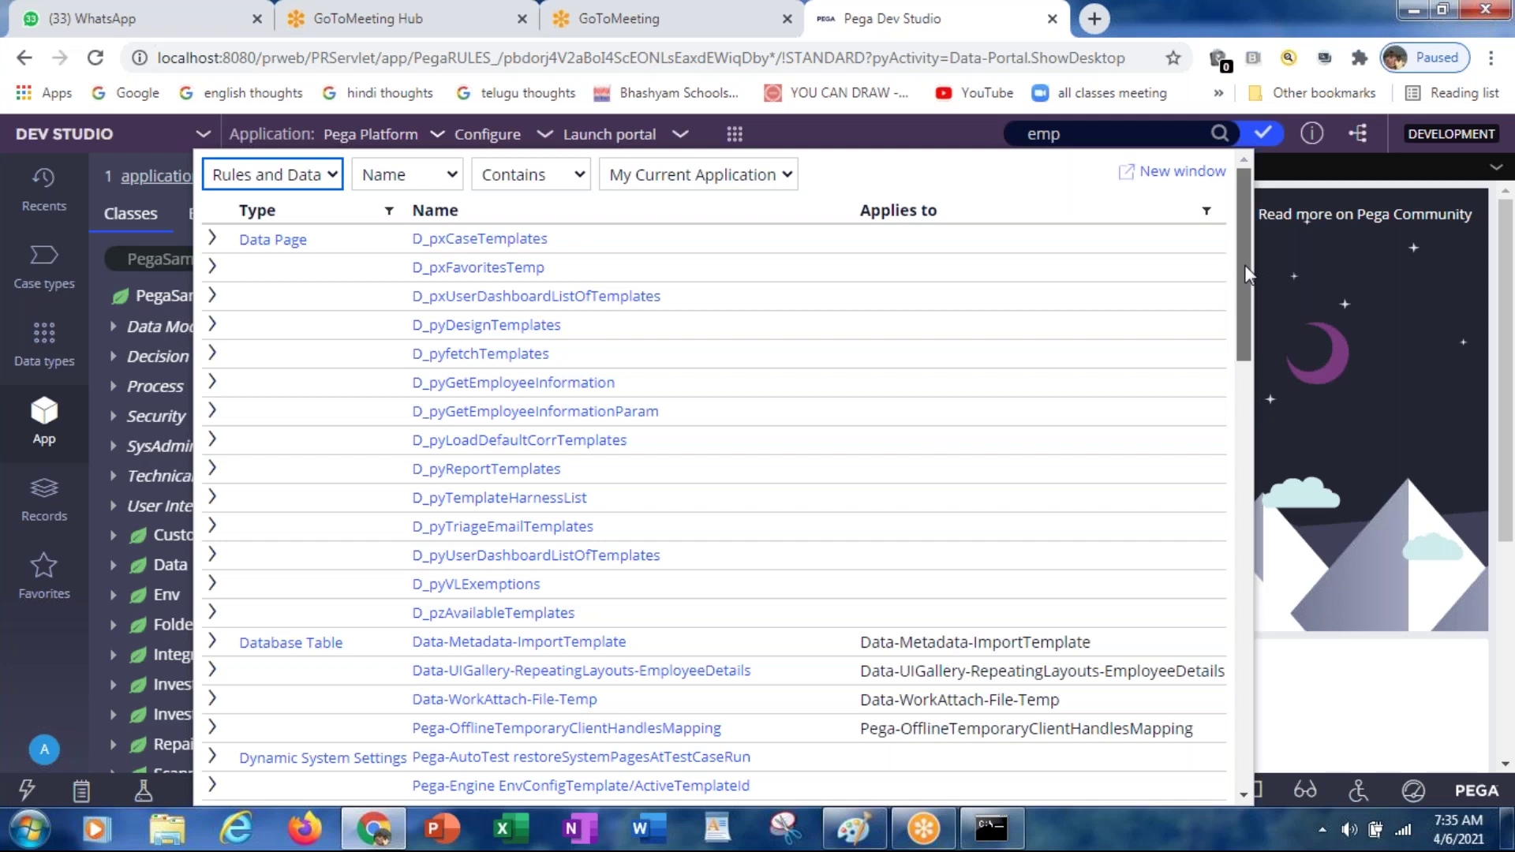
drag(1244, 266, 1225, 753)
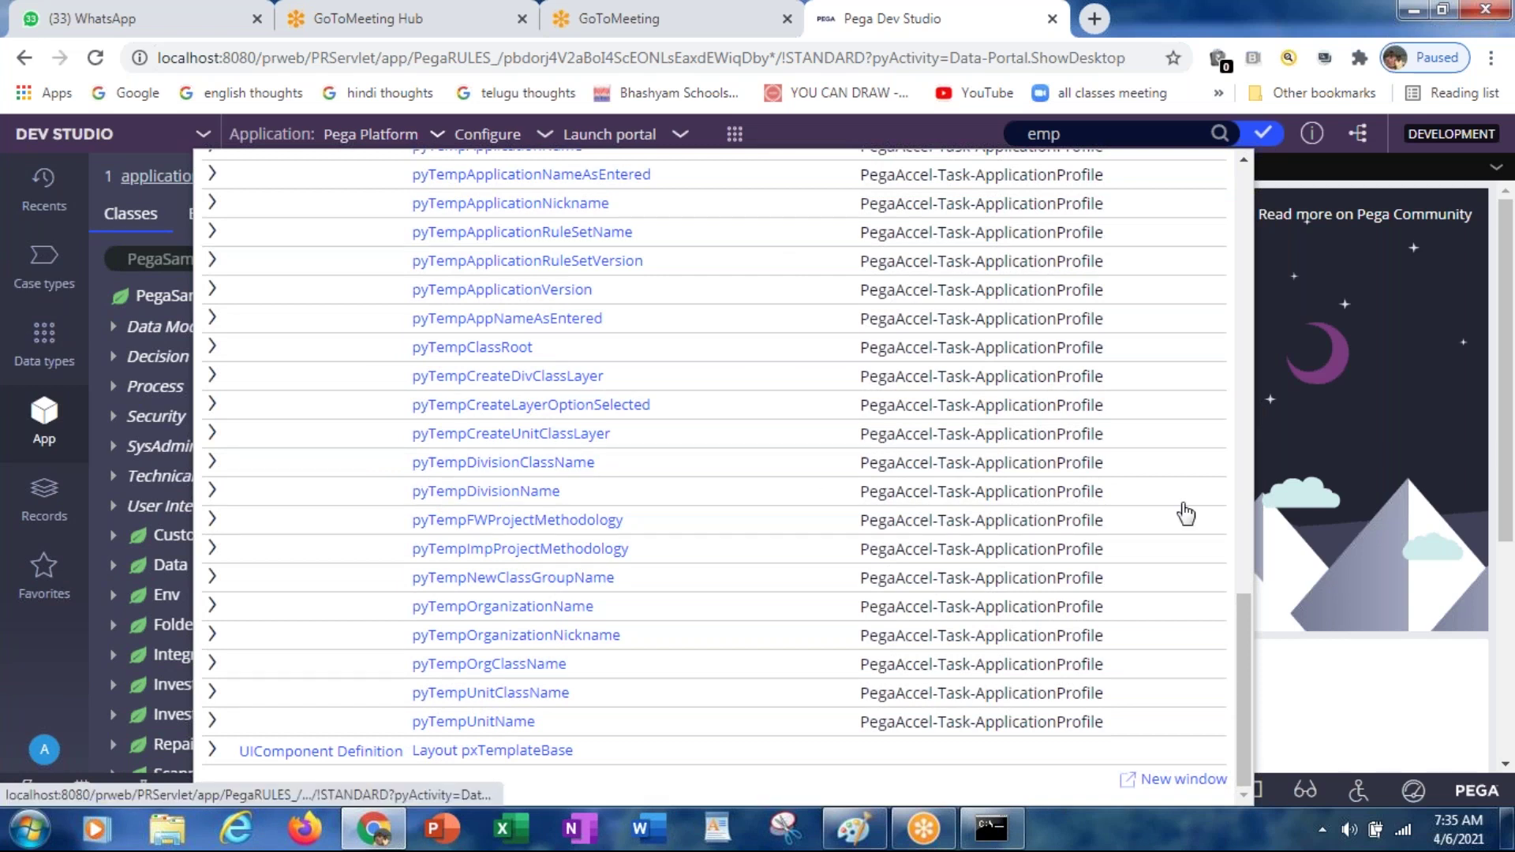
drag(1244, 609, 1216, 164)
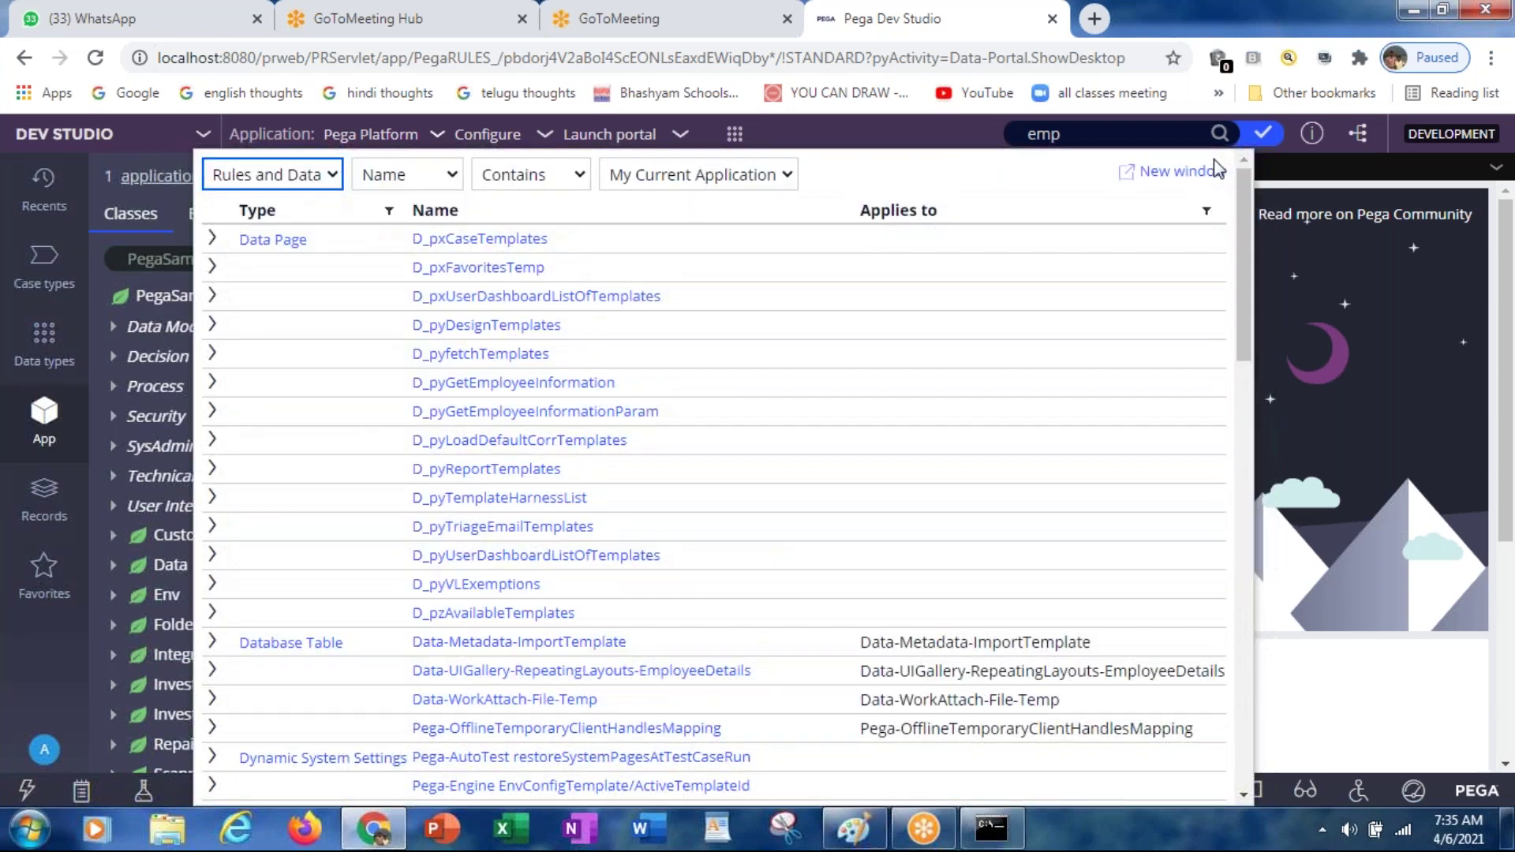
click(1351, 291)
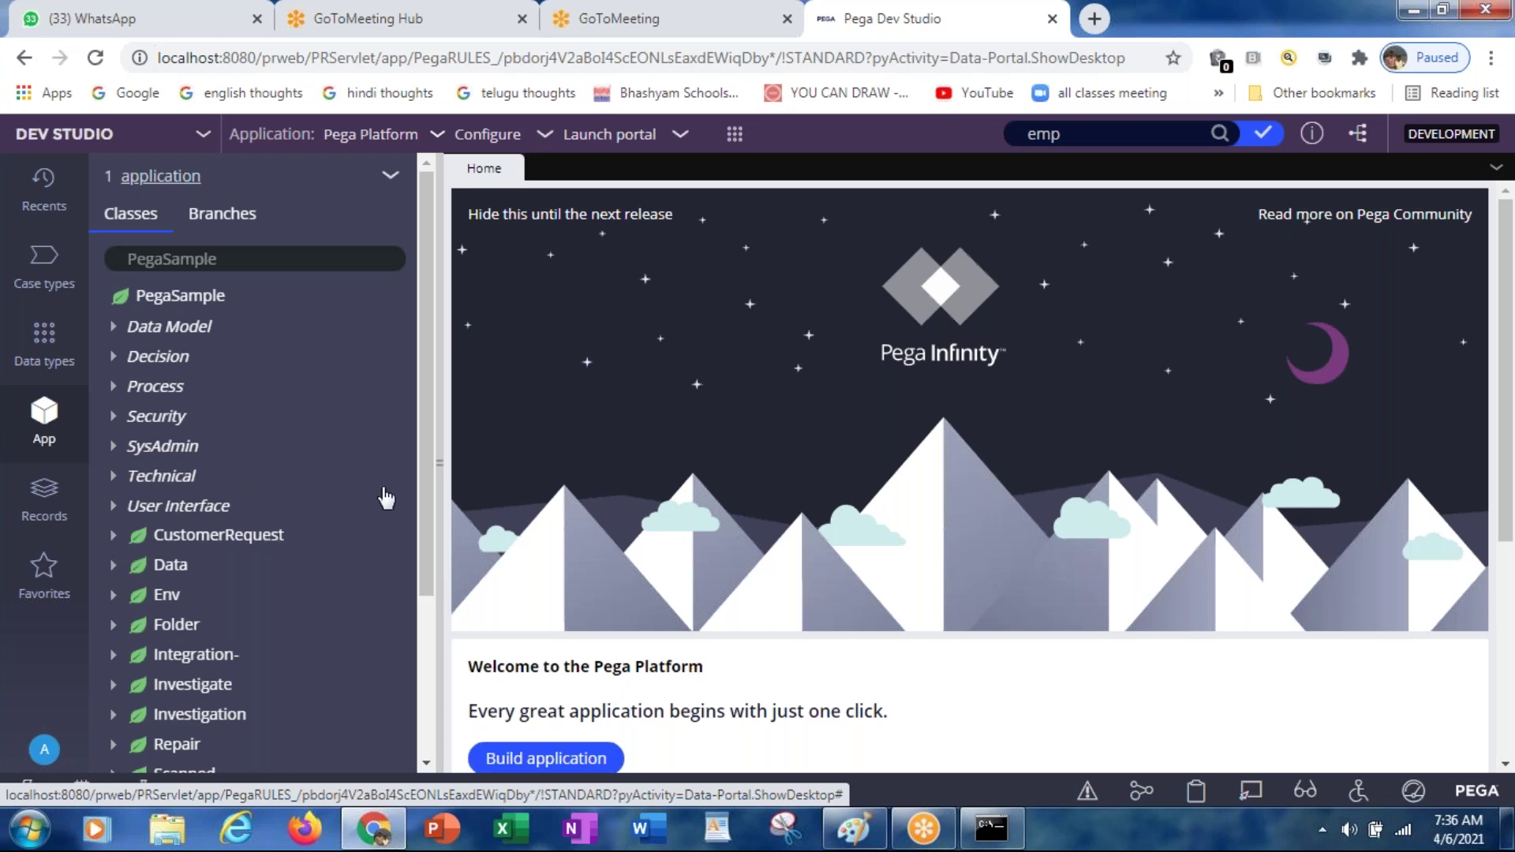
drag(423, 471, 419, 583)
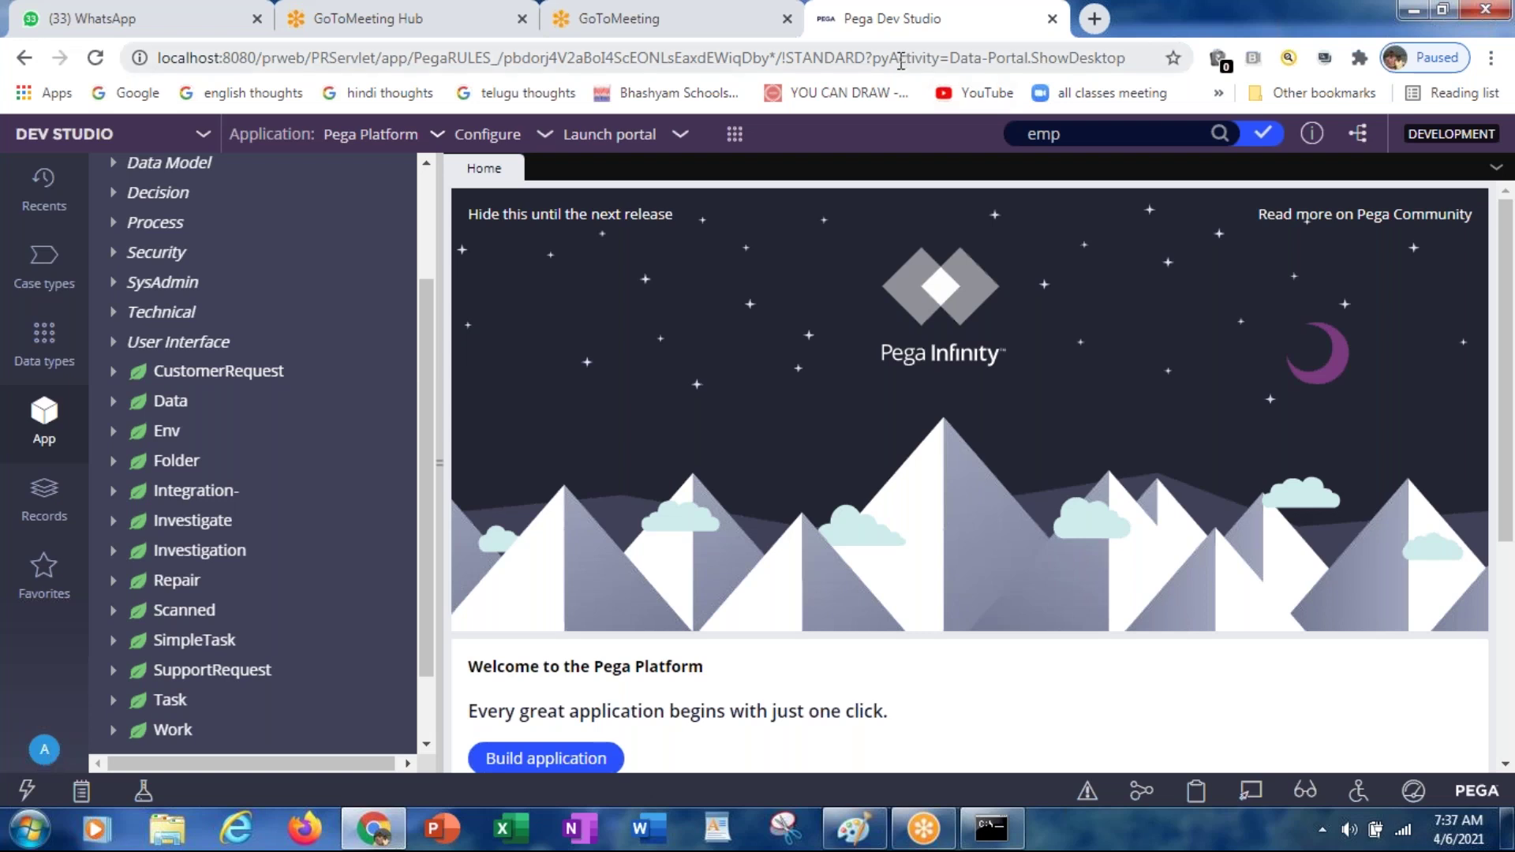
click(774, 57)
Step: Reload Dev Studio, check the operator account menu, then show the empty Personal favorites list
key(Return)
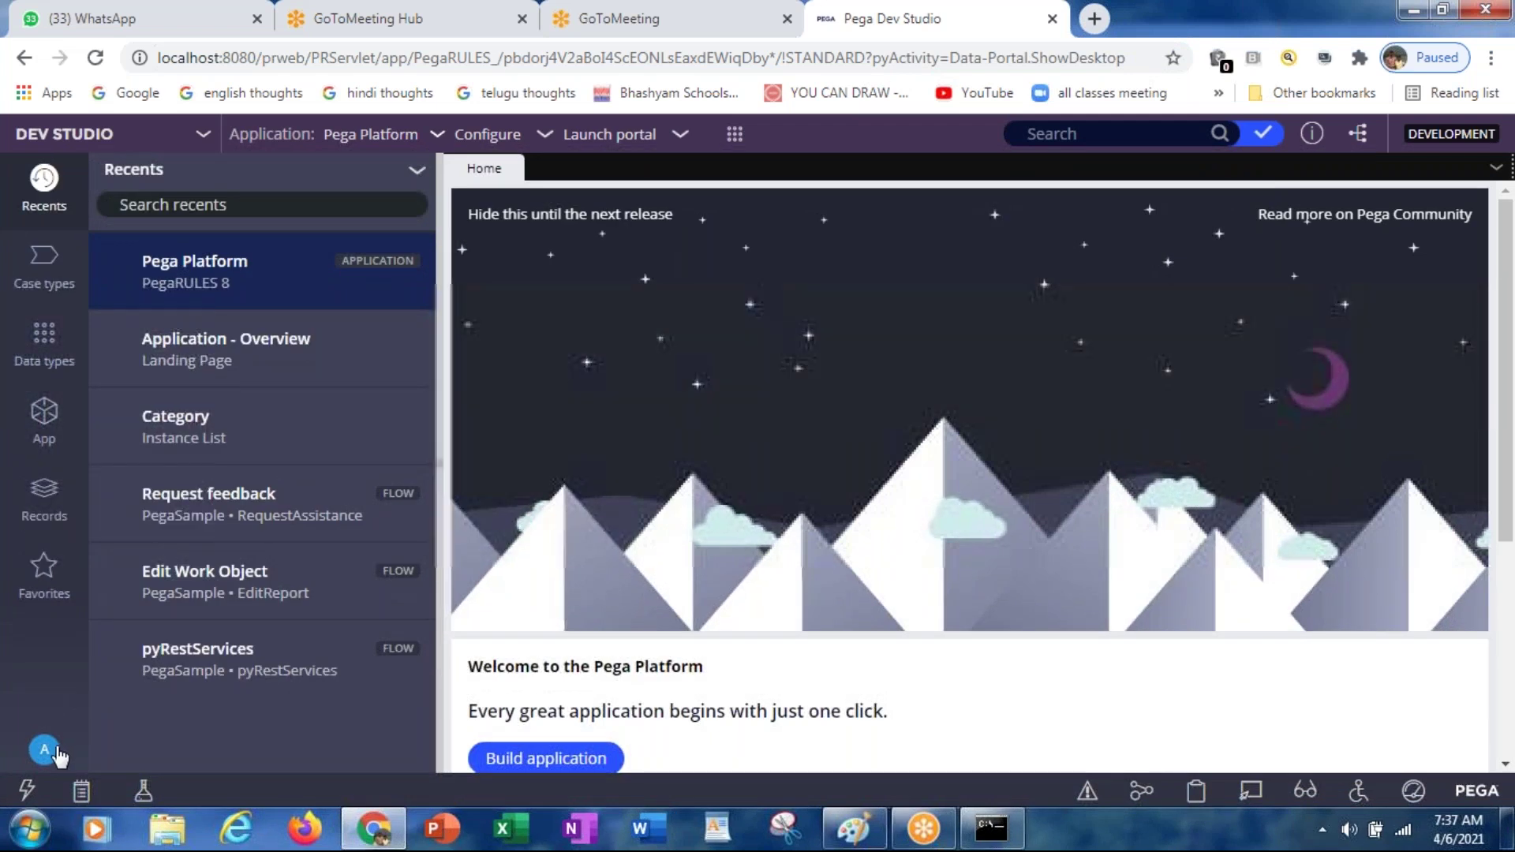
click(46, 751)
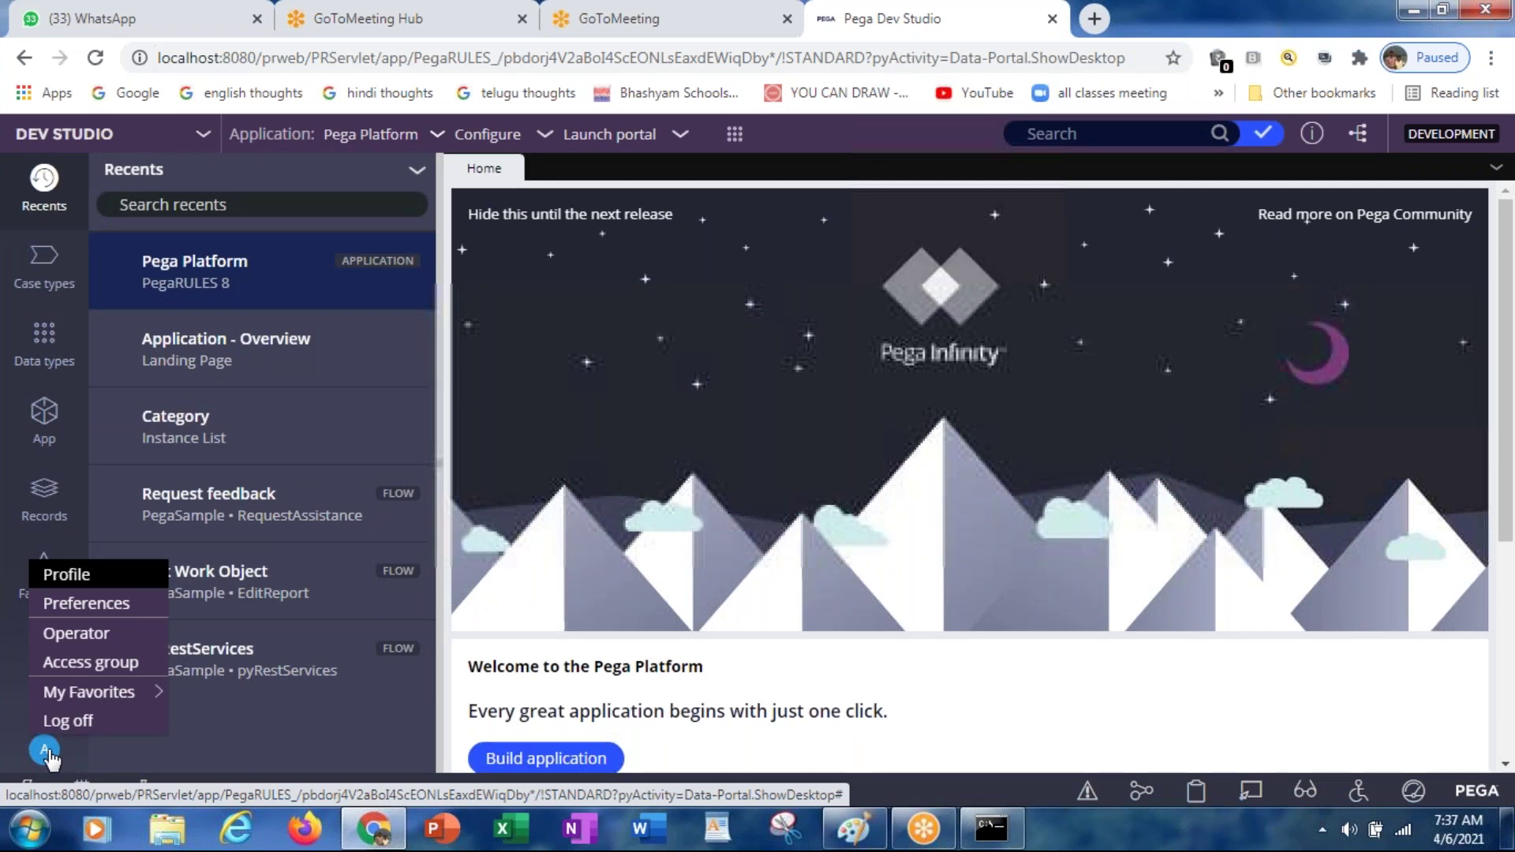
mouse_move(75, 698)
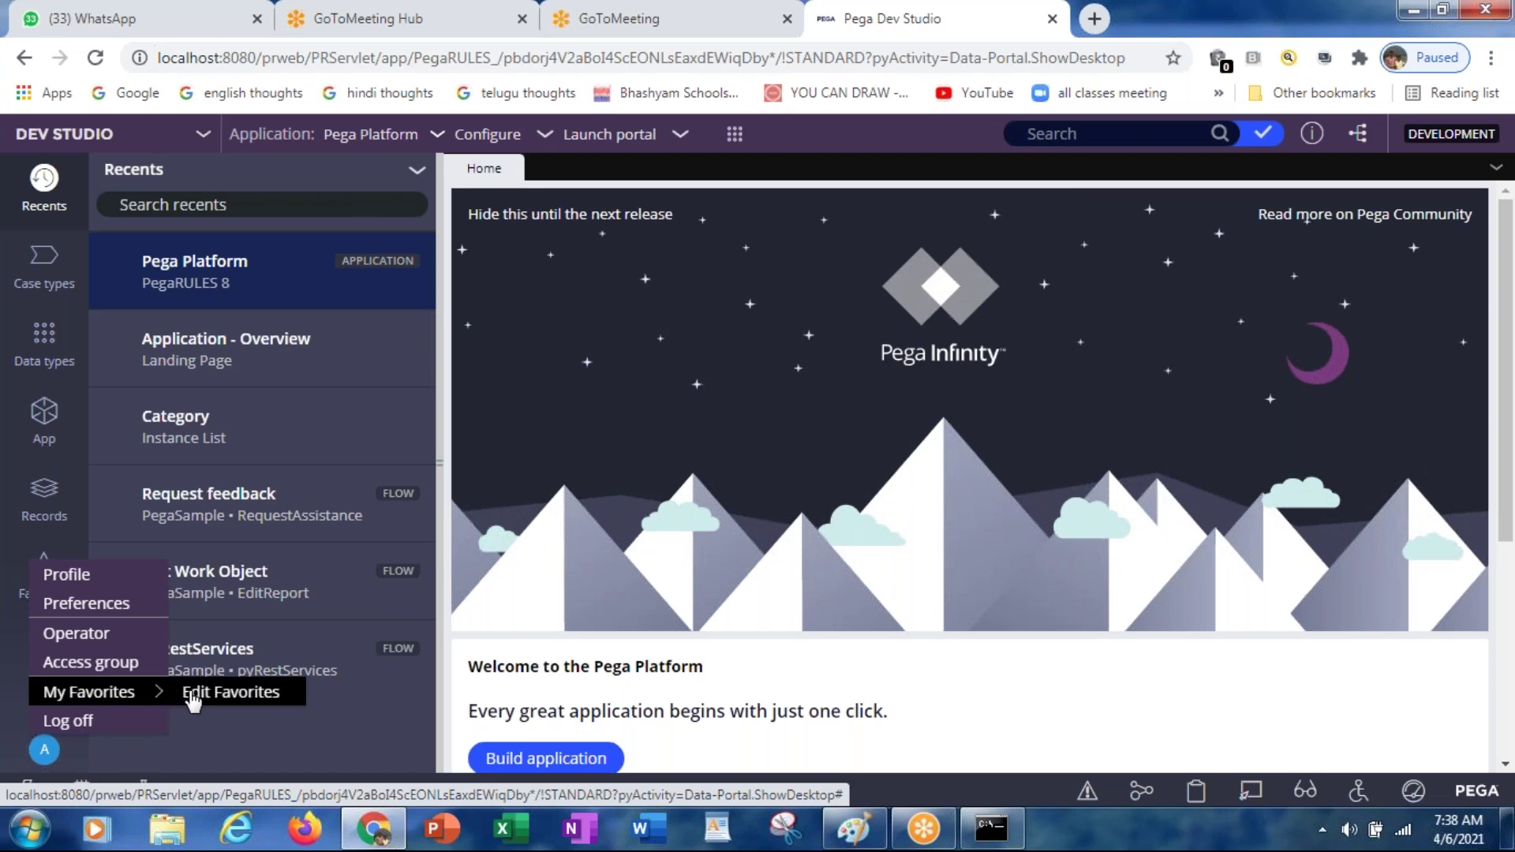
click(618, 425)
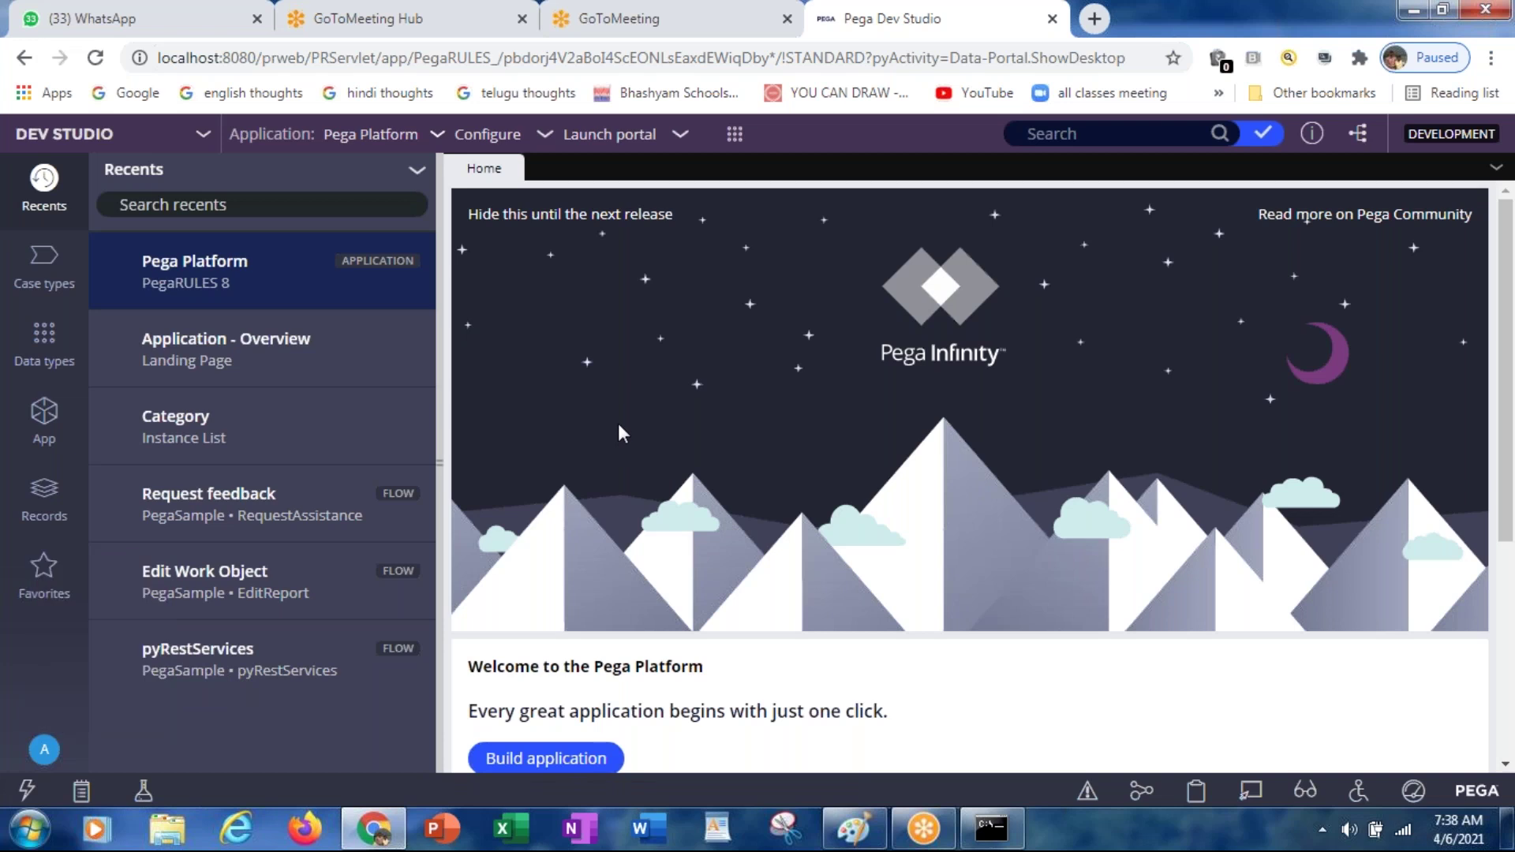
click(44, 572)
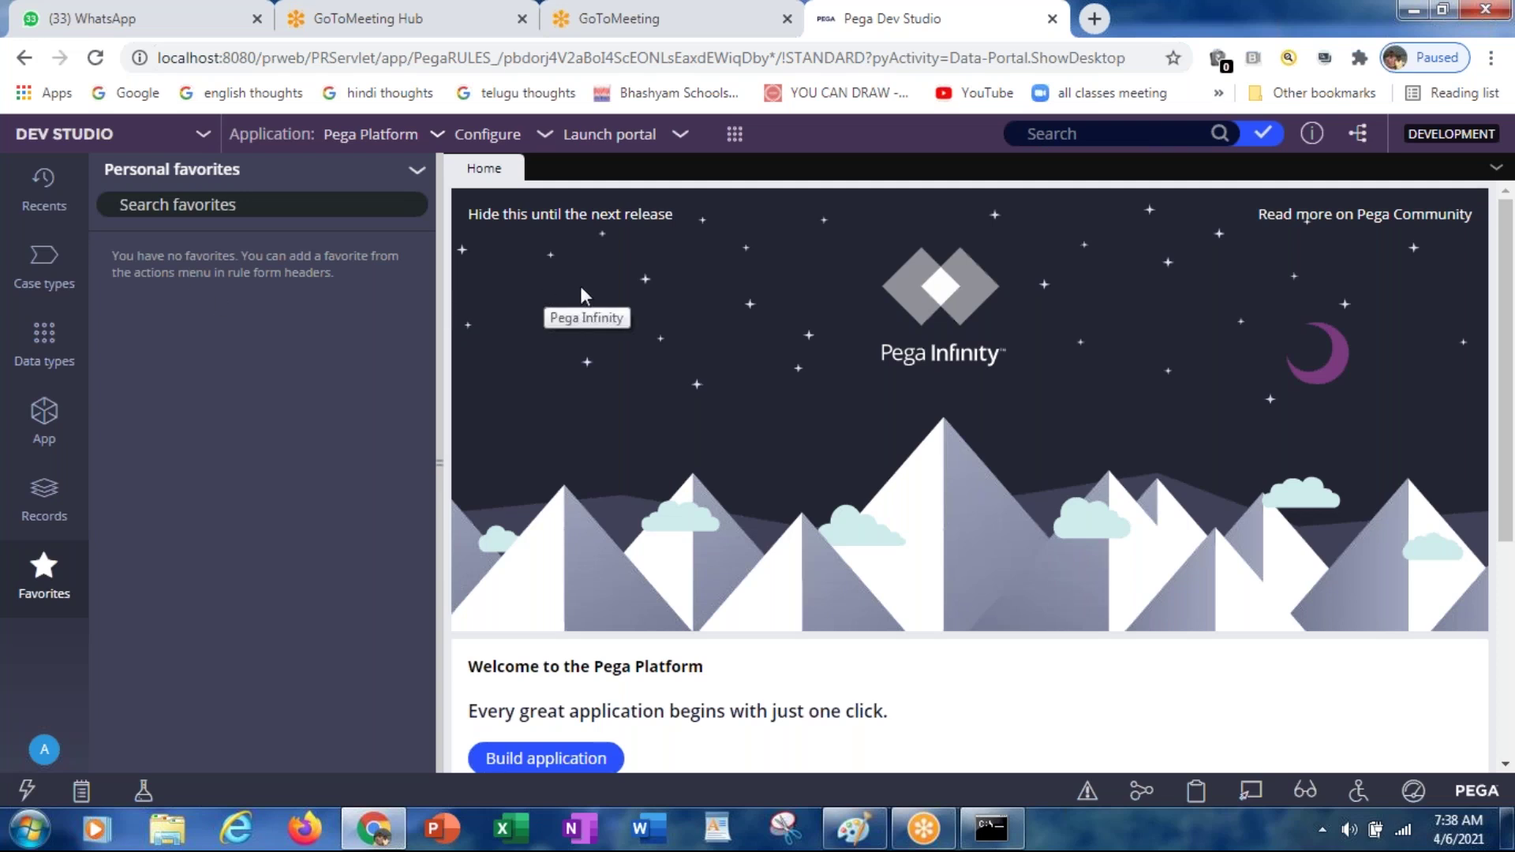
Step: Look over the Records list and create-new menu, then return to the PegaSample class tree
click(47, 510)
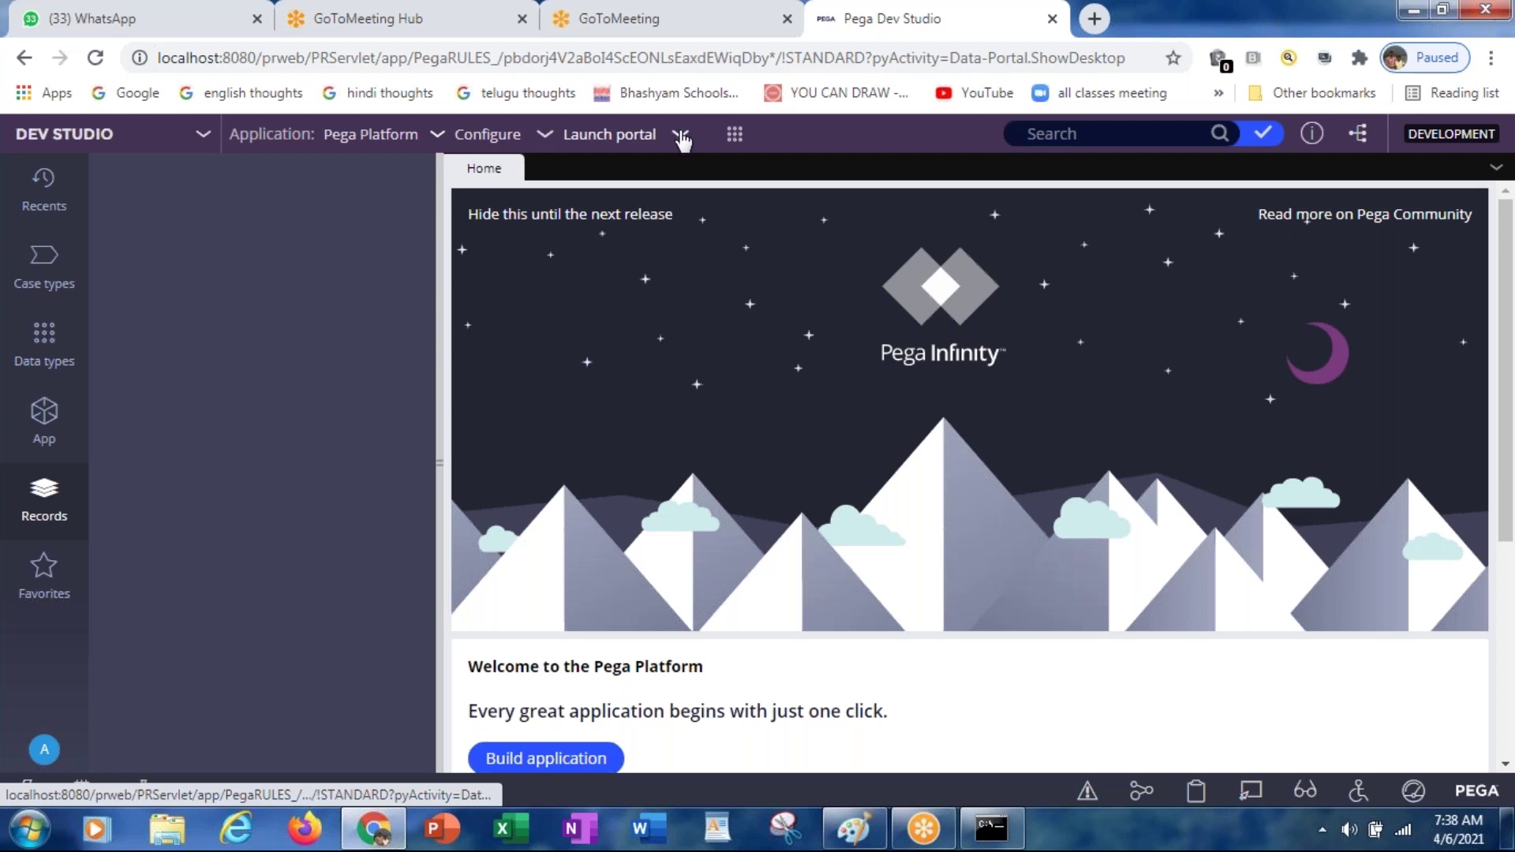
click(740, 144)
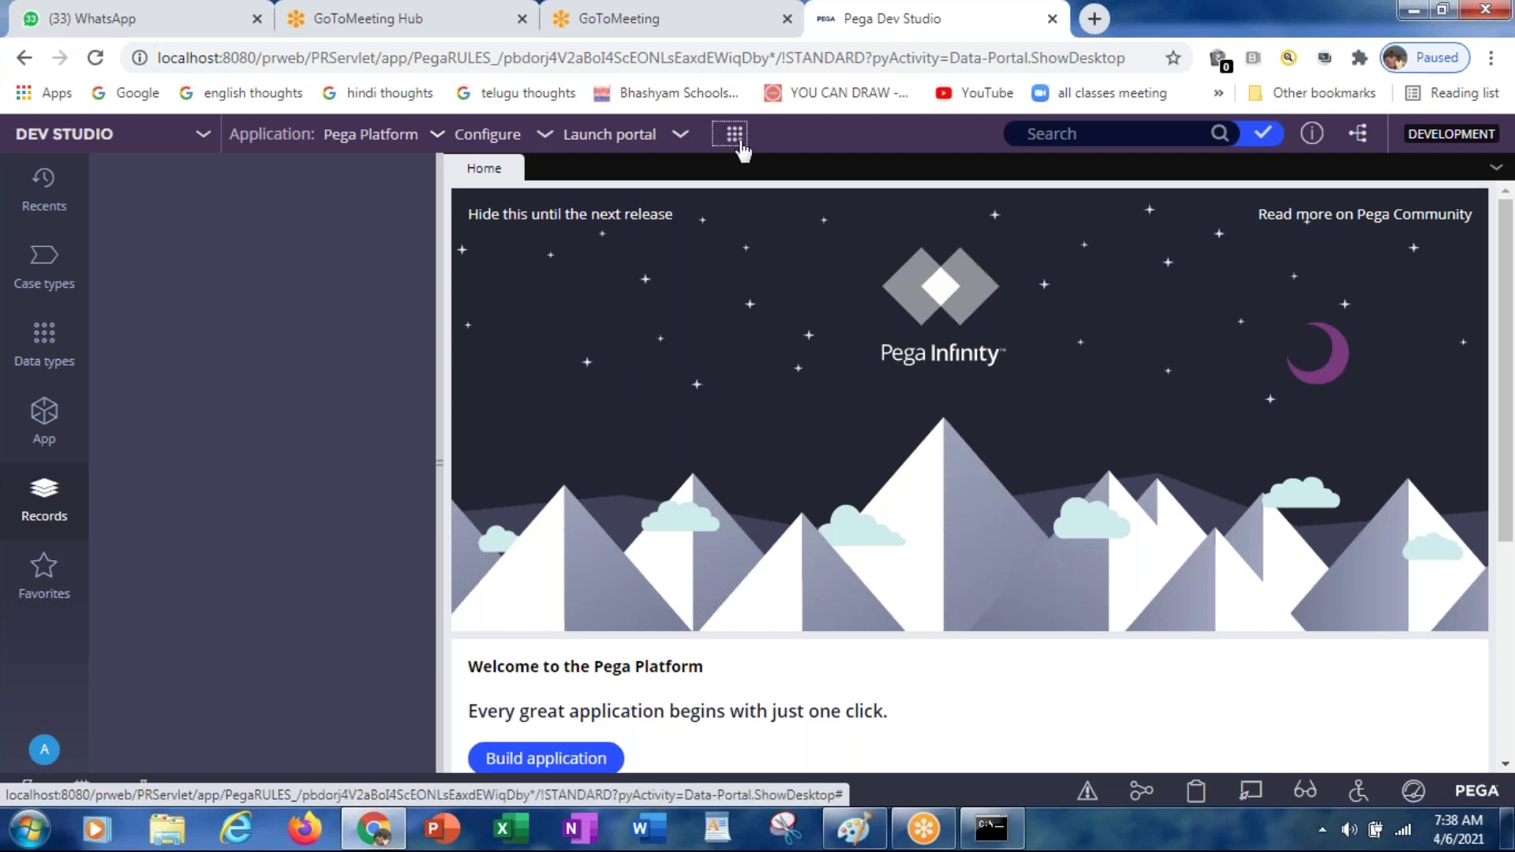
mouse_move(754, 365)
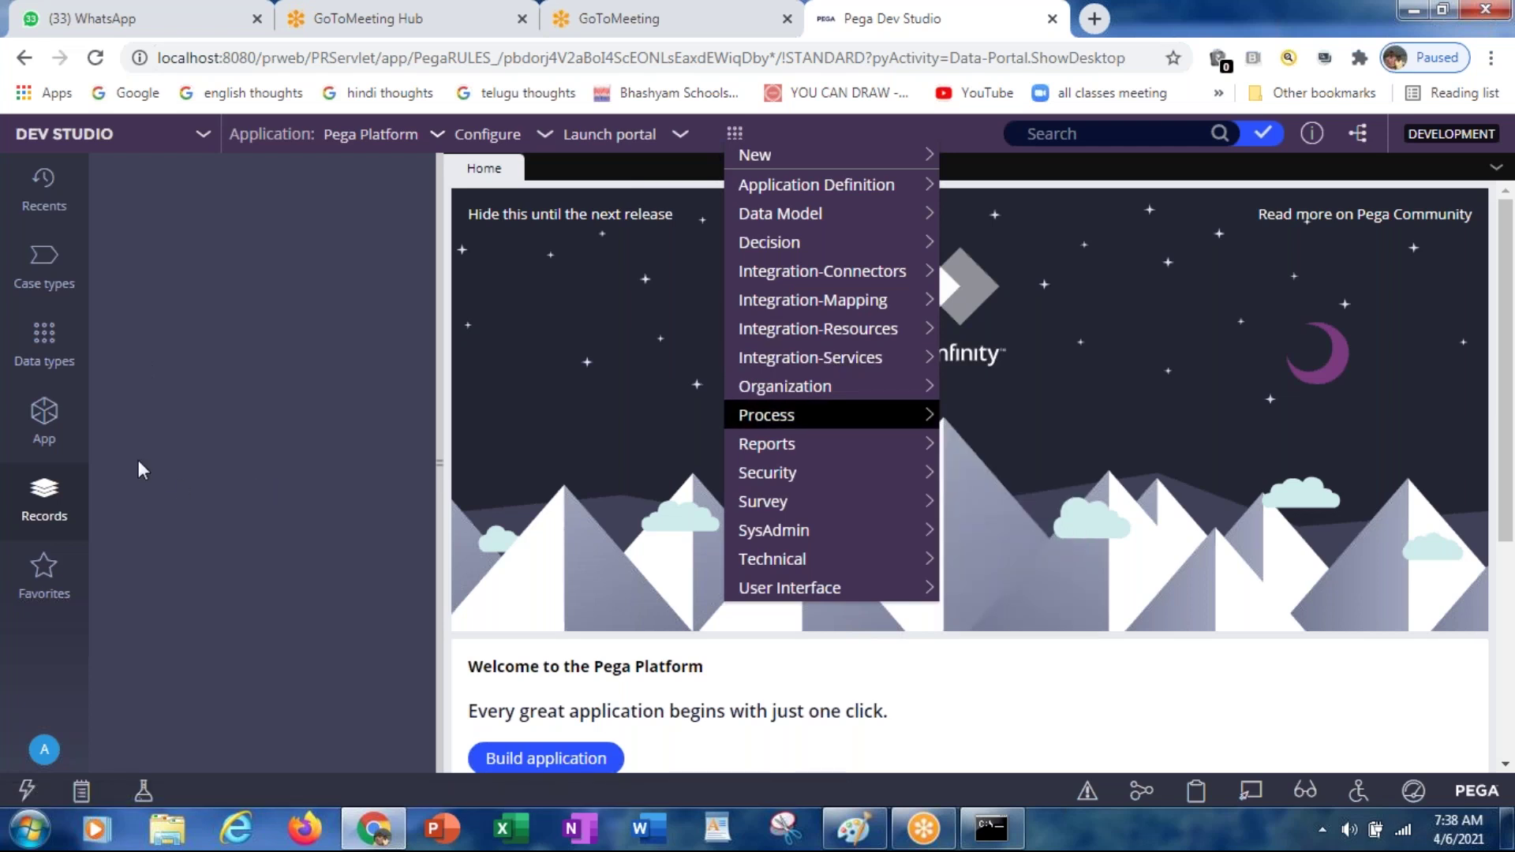
click(49, 424)
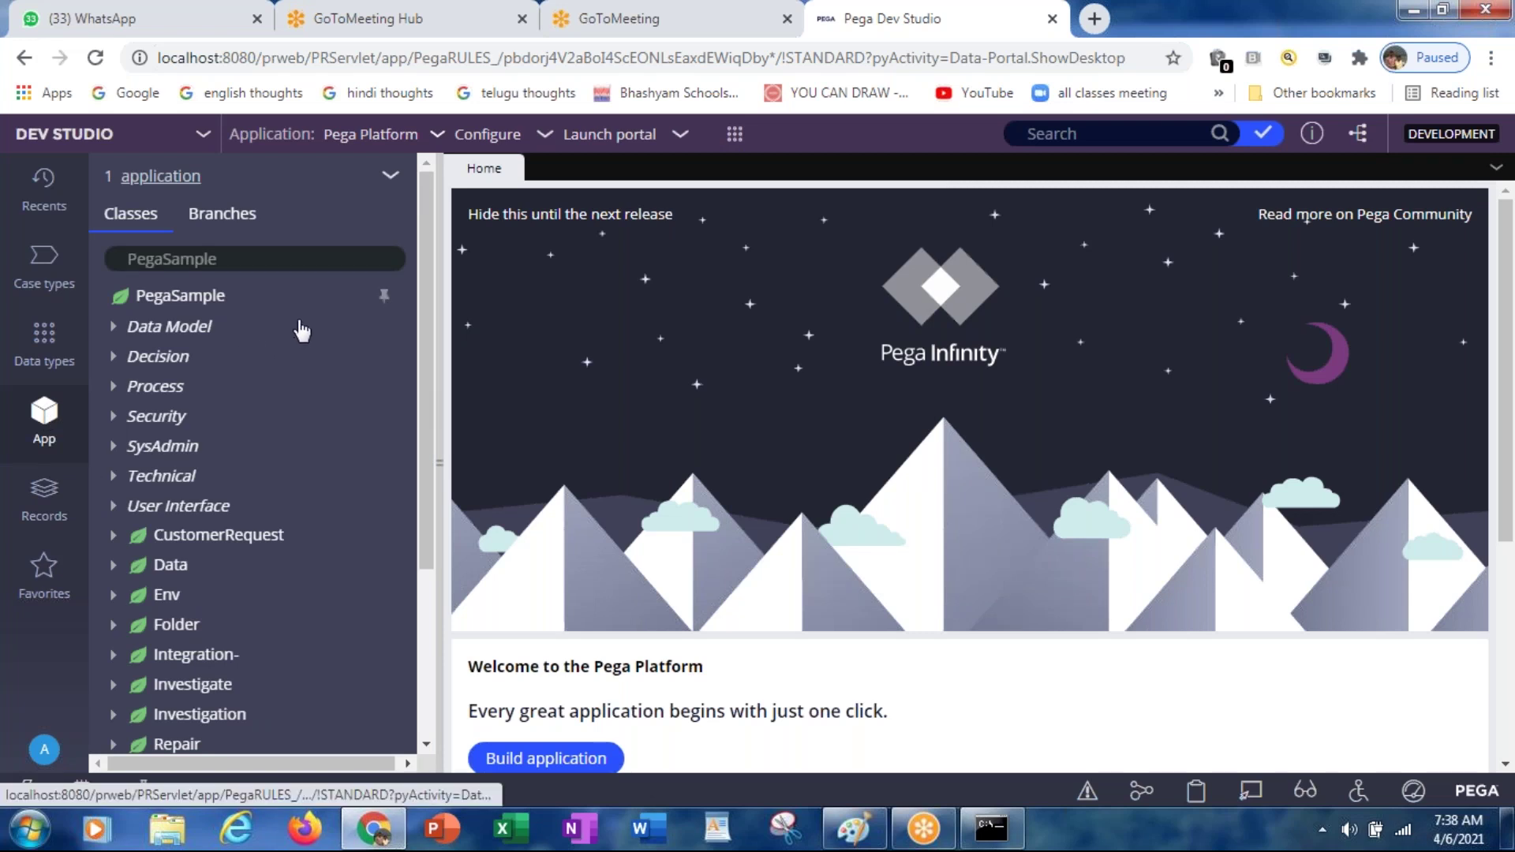
click(392, 179)
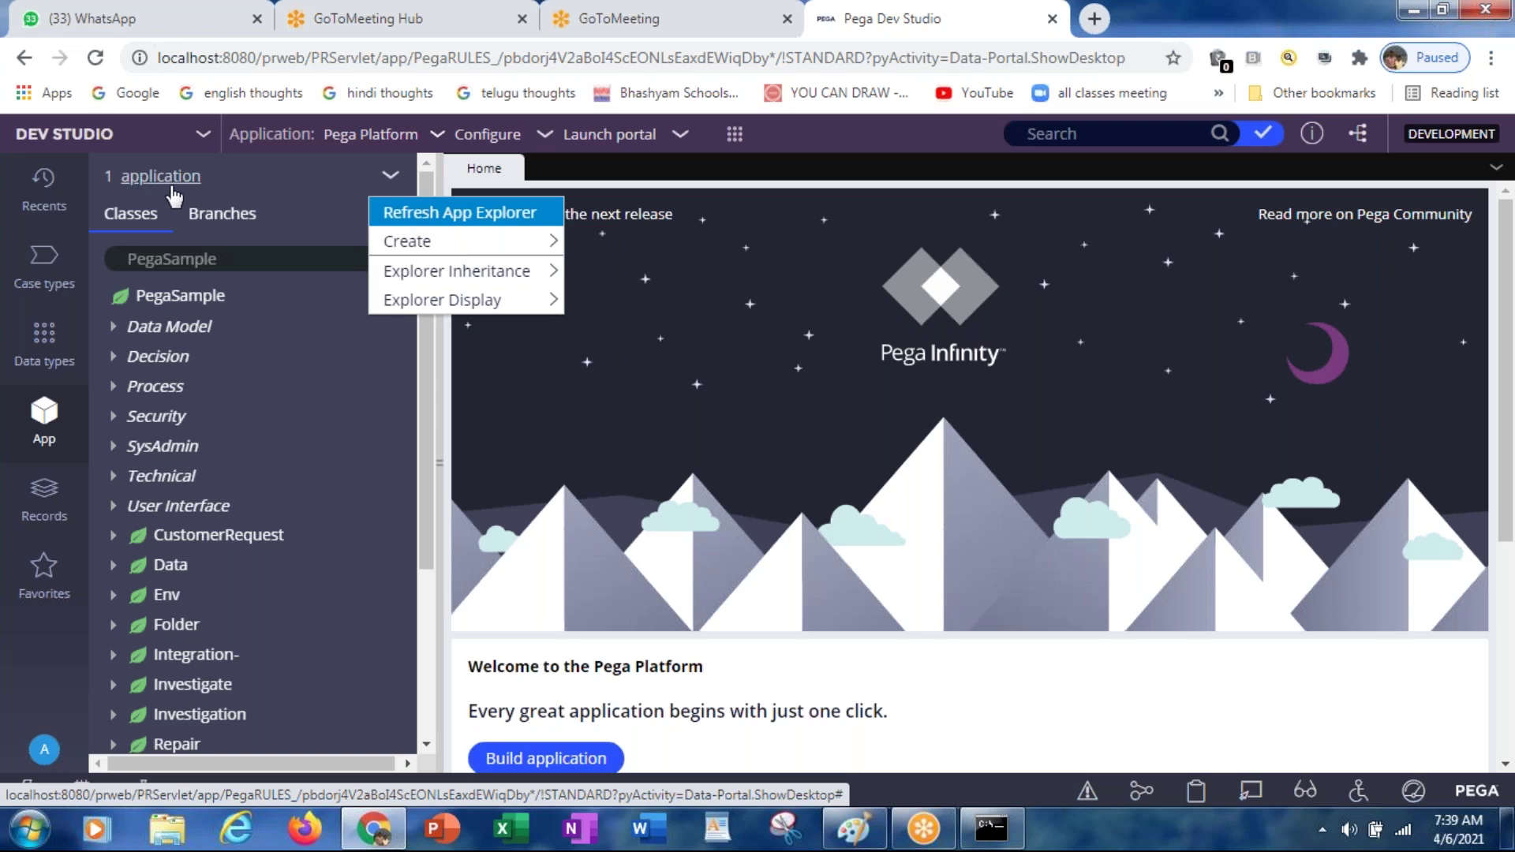
mouse_move(423, 248)
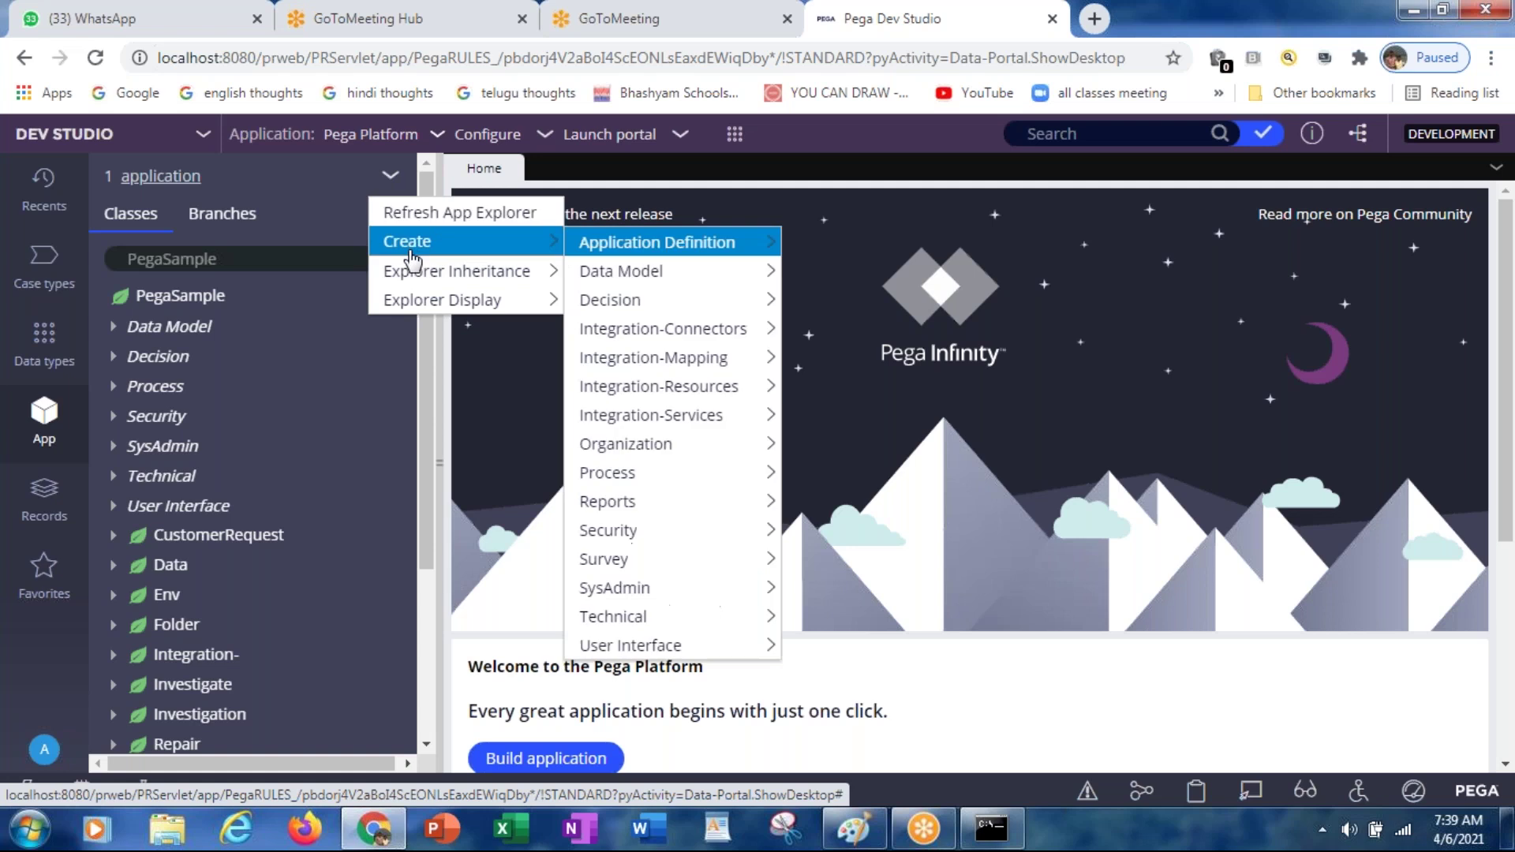
mouse_move(684, 259)
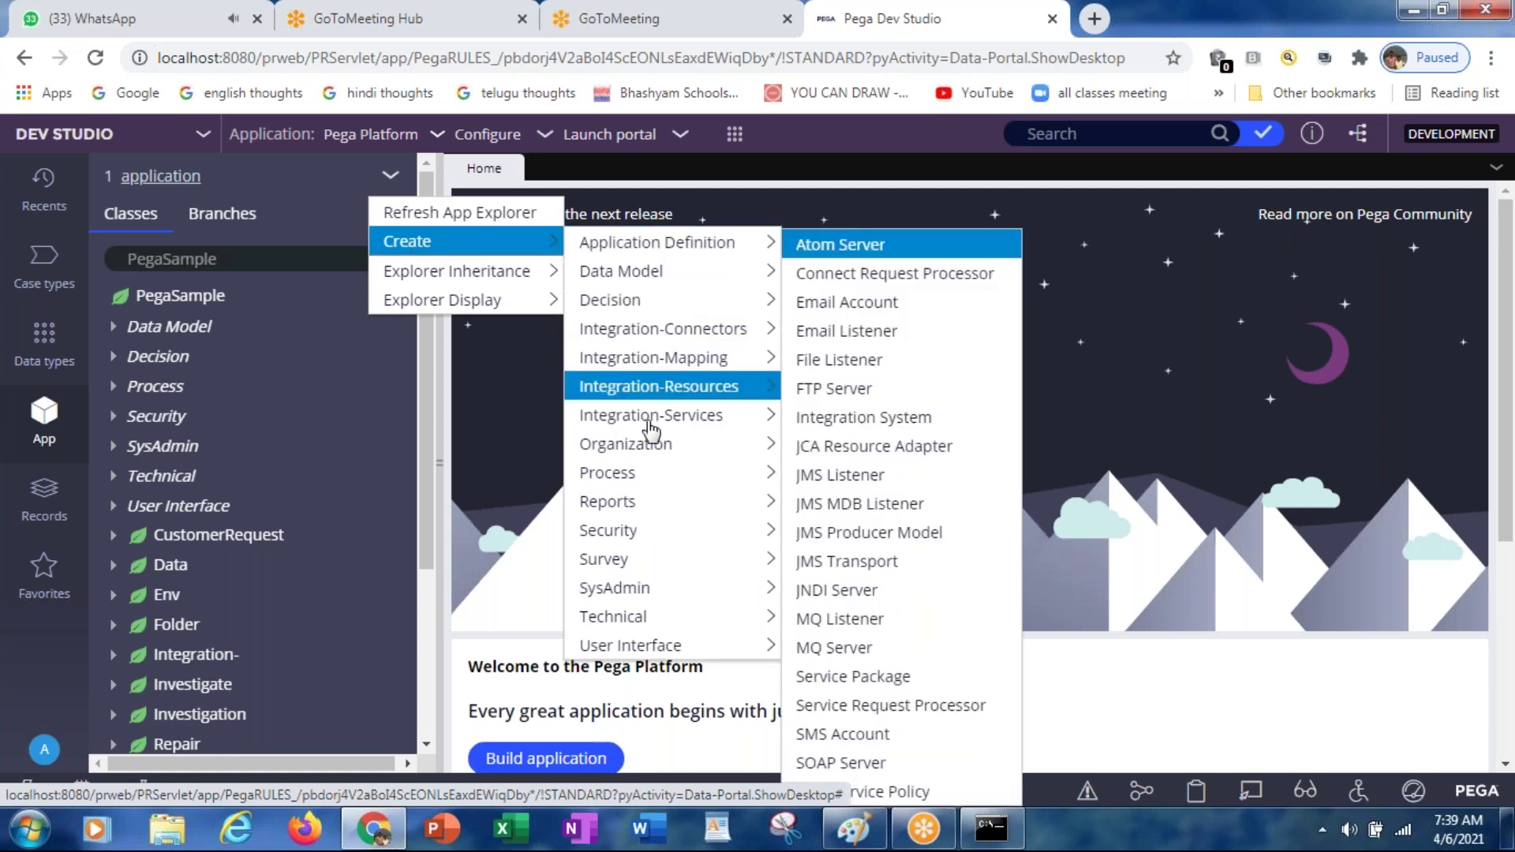
mouse_move(646, 504)
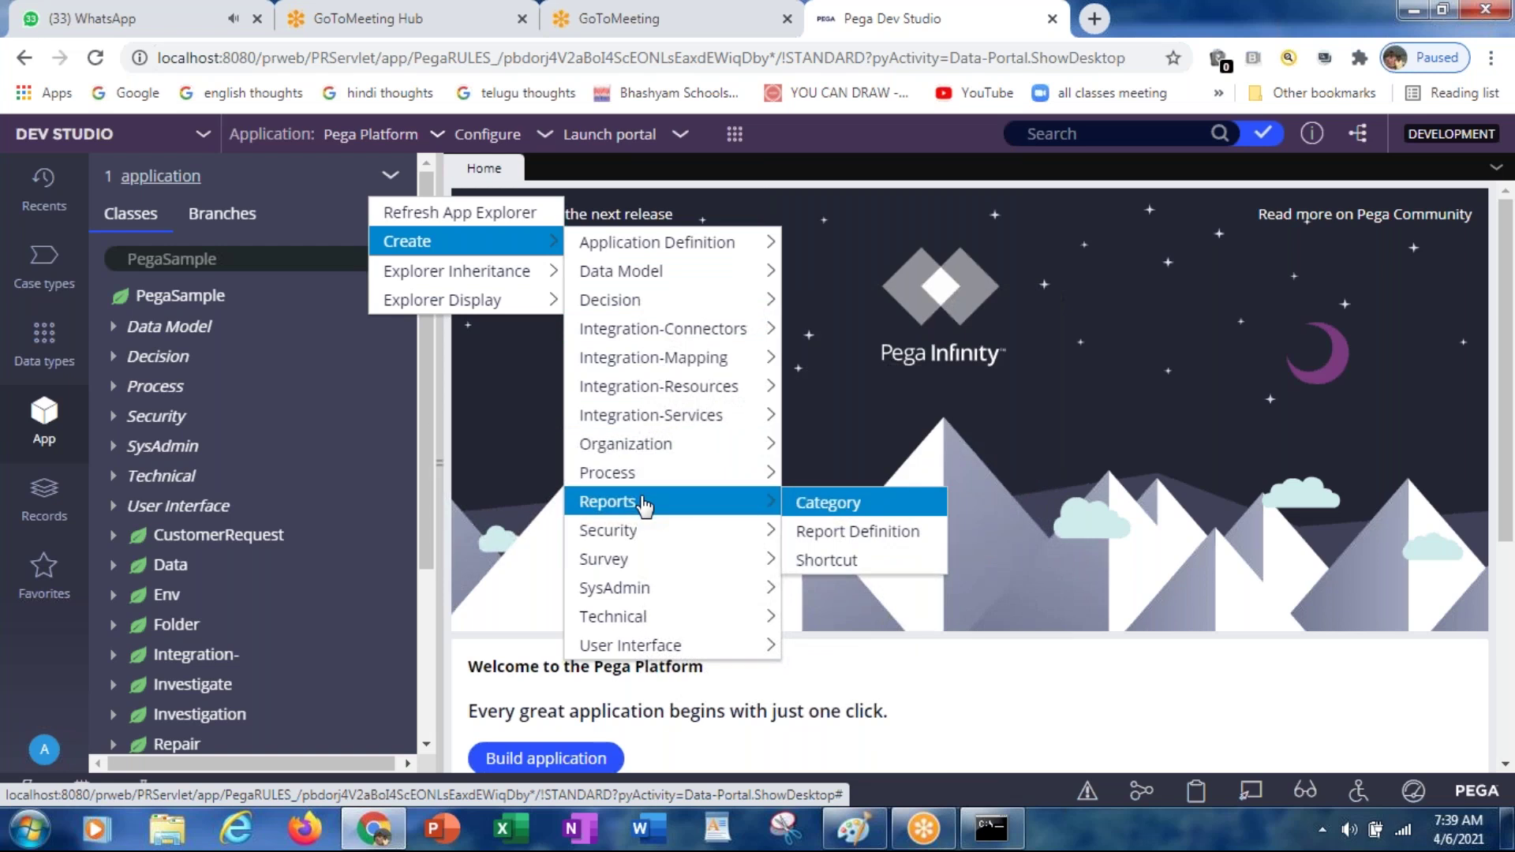
mouse_move(645, 448)
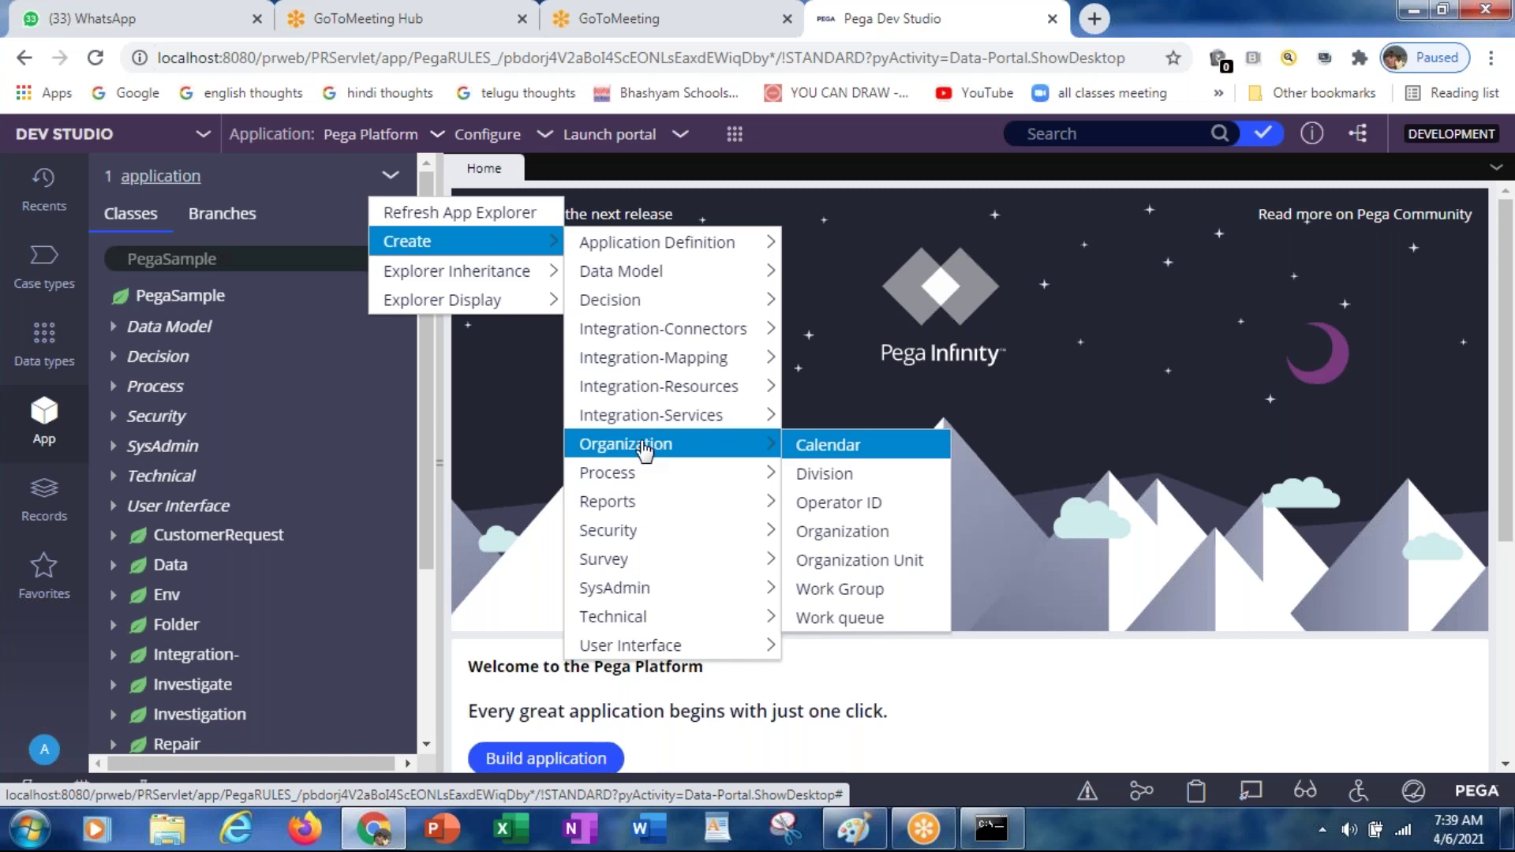
click(734, 136)
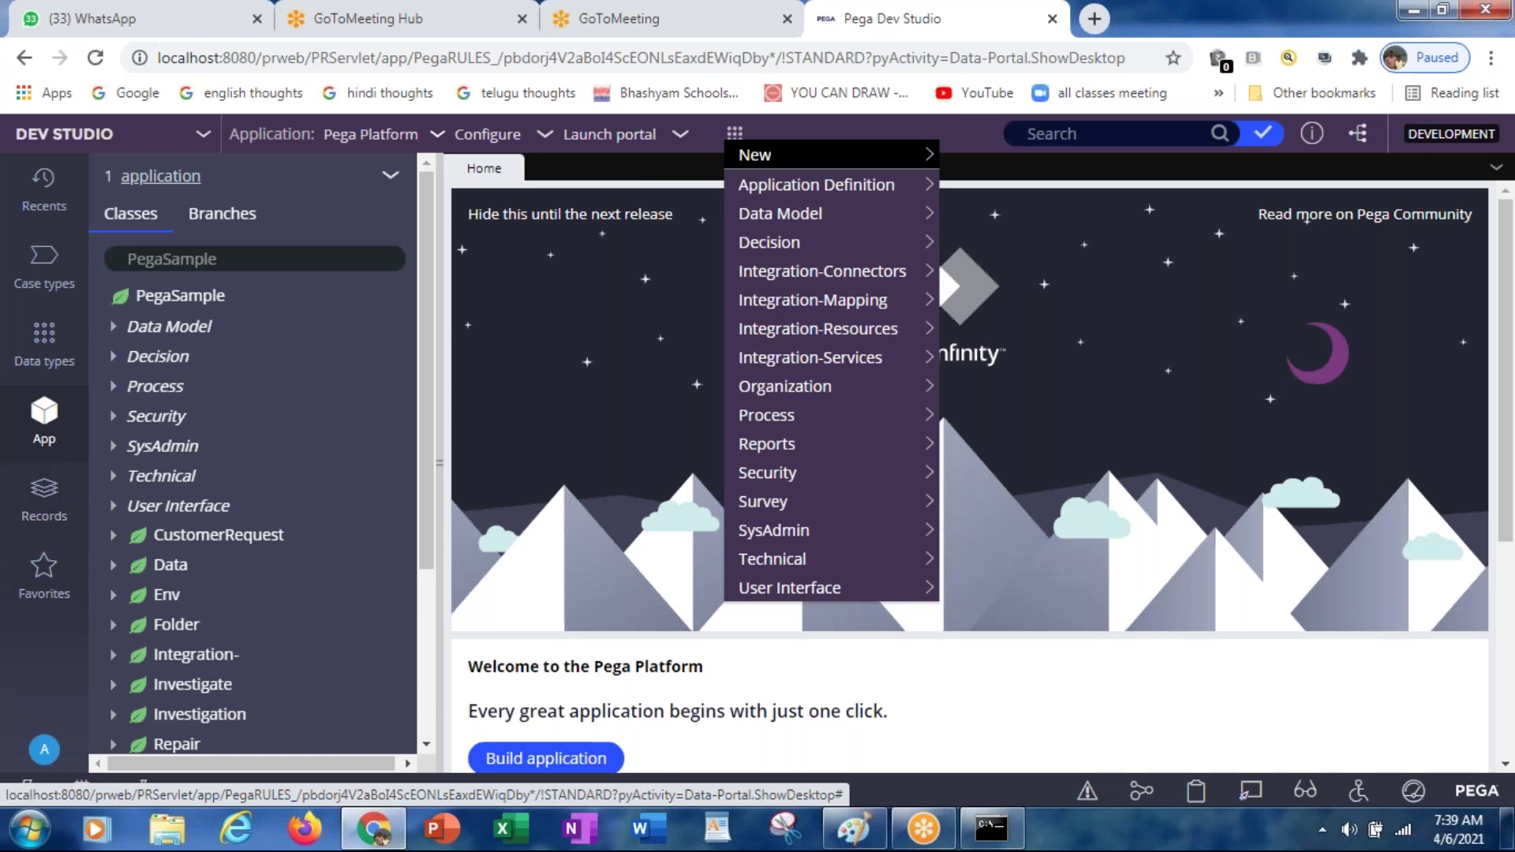
Step: Set the class explorer's Explorer Inheritance option to Show all
click(389, 188)
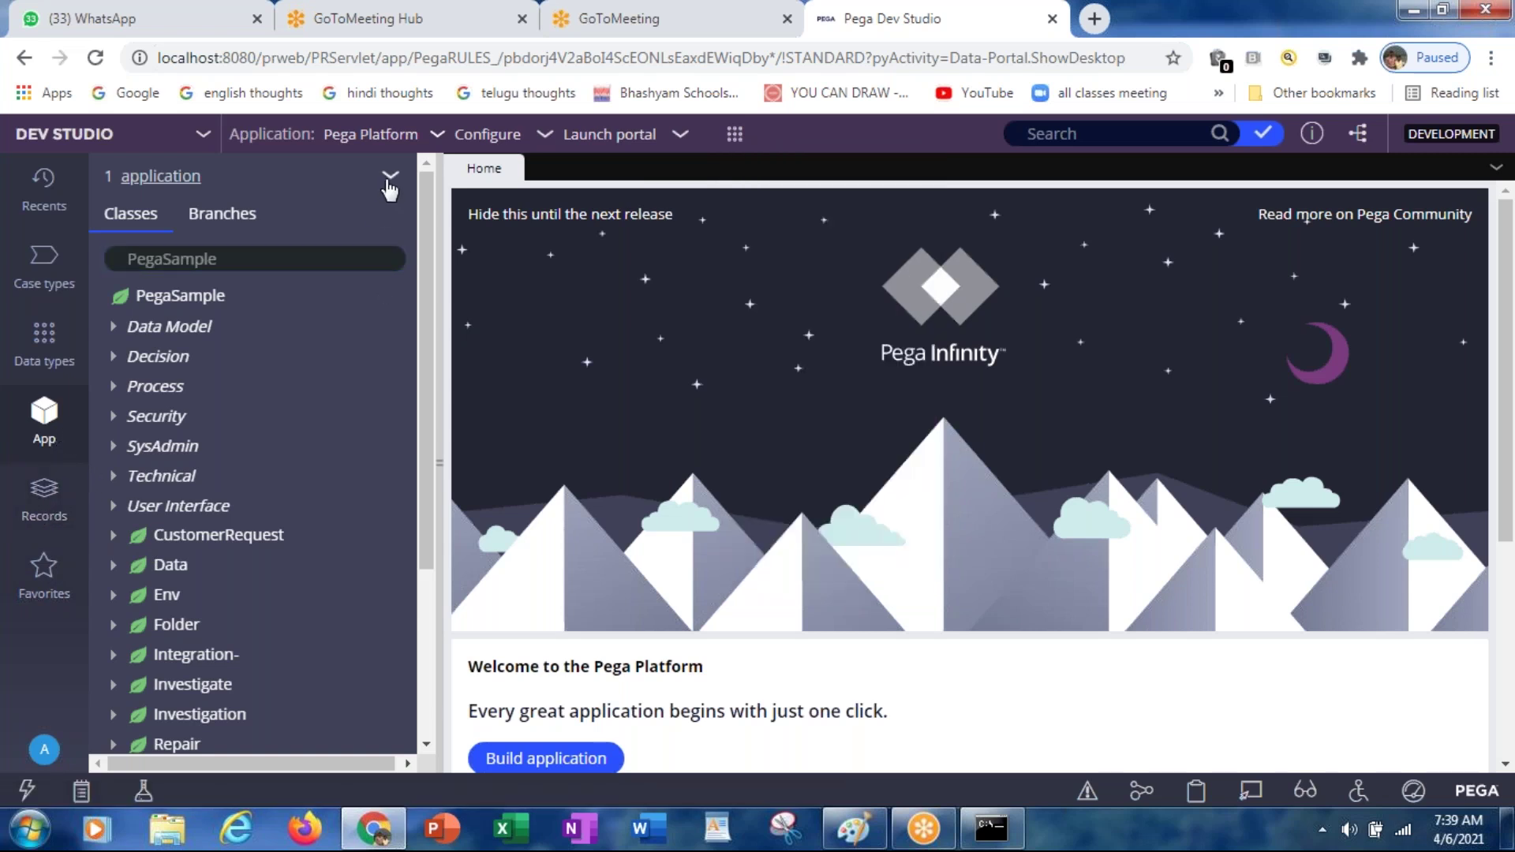
click(389, 188)
mouse_move(404, 246)
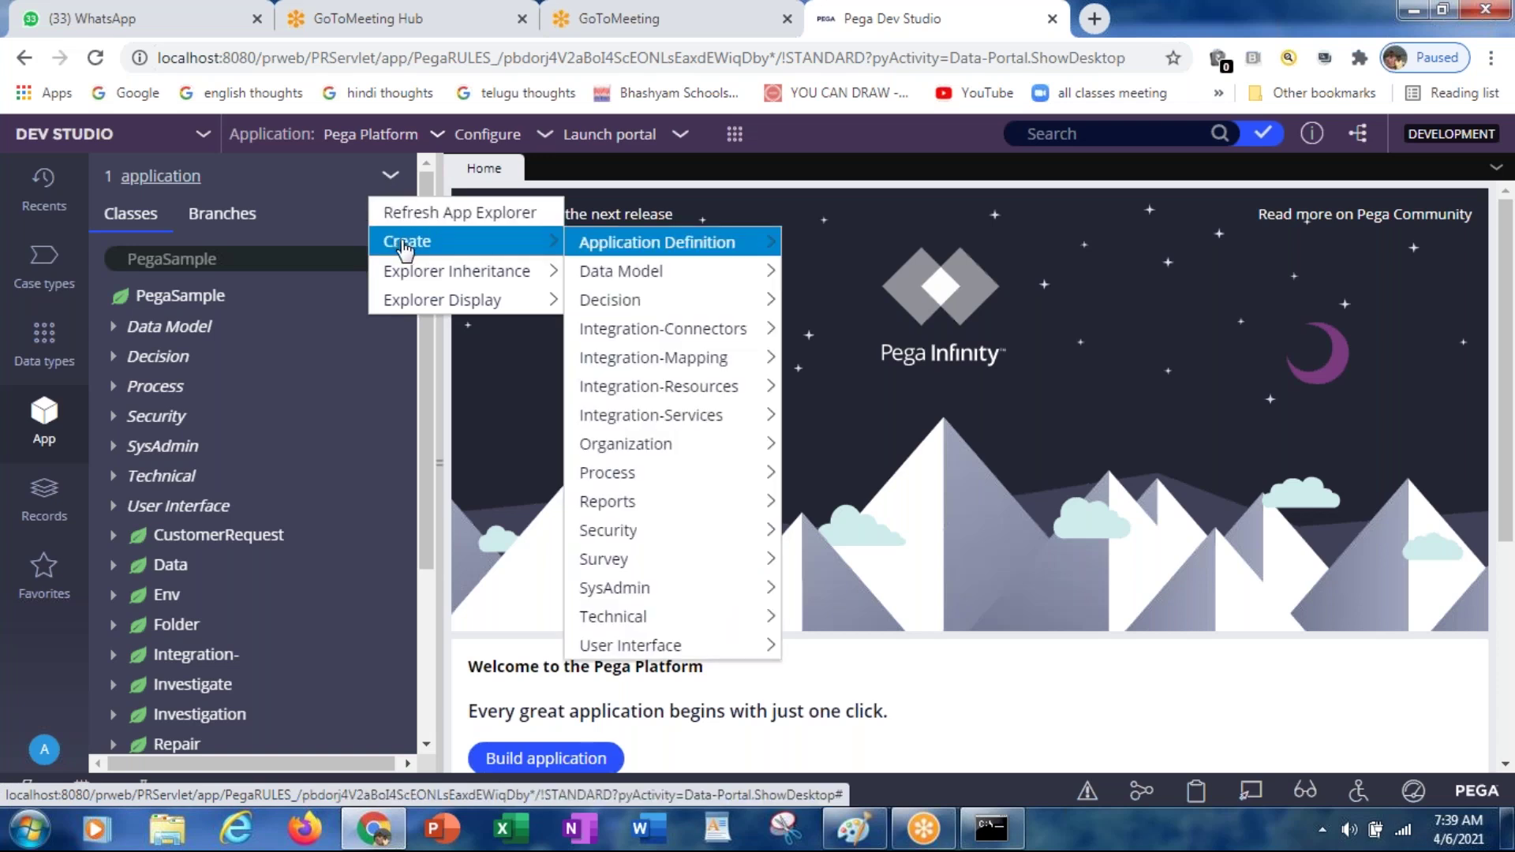
mouse_move(416, 277)
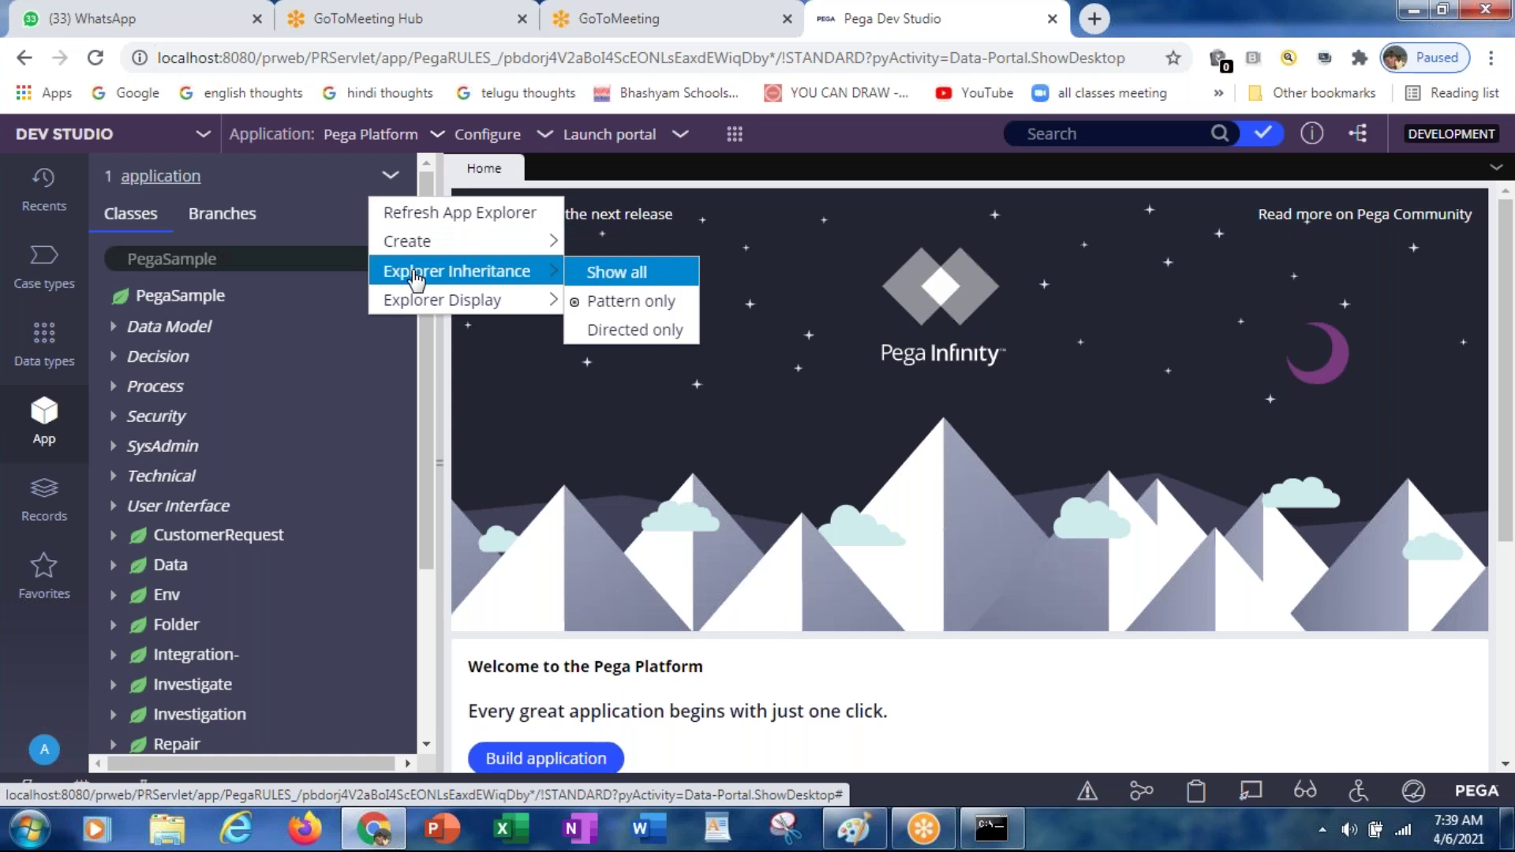
click(598, 274)
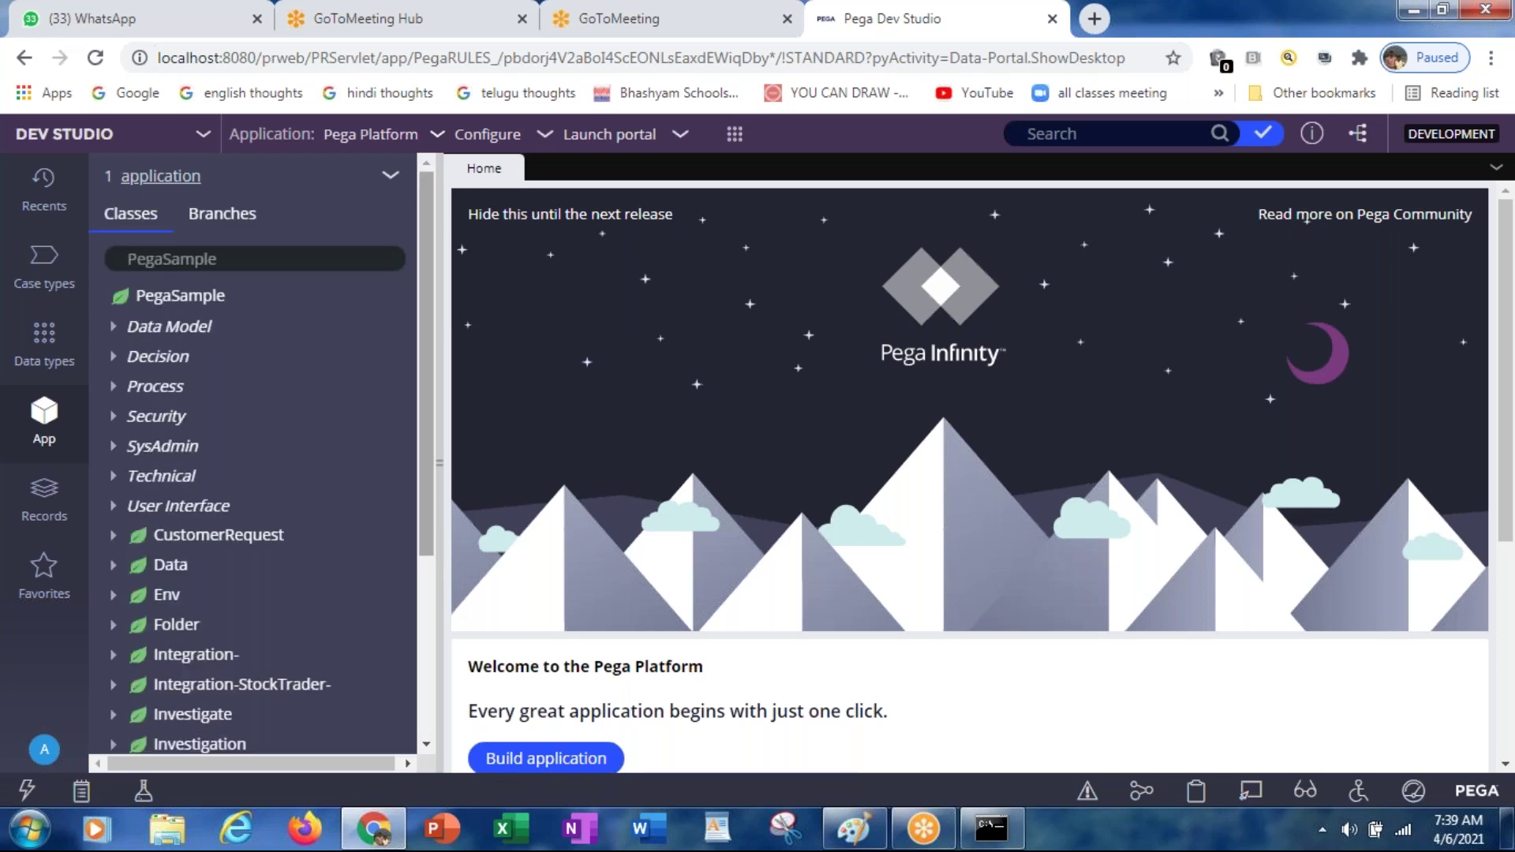
Step: Set Explorer Display to Display by label, then switch to the empty Data types panel
click(390, 180)
mouse_move(427, 257)
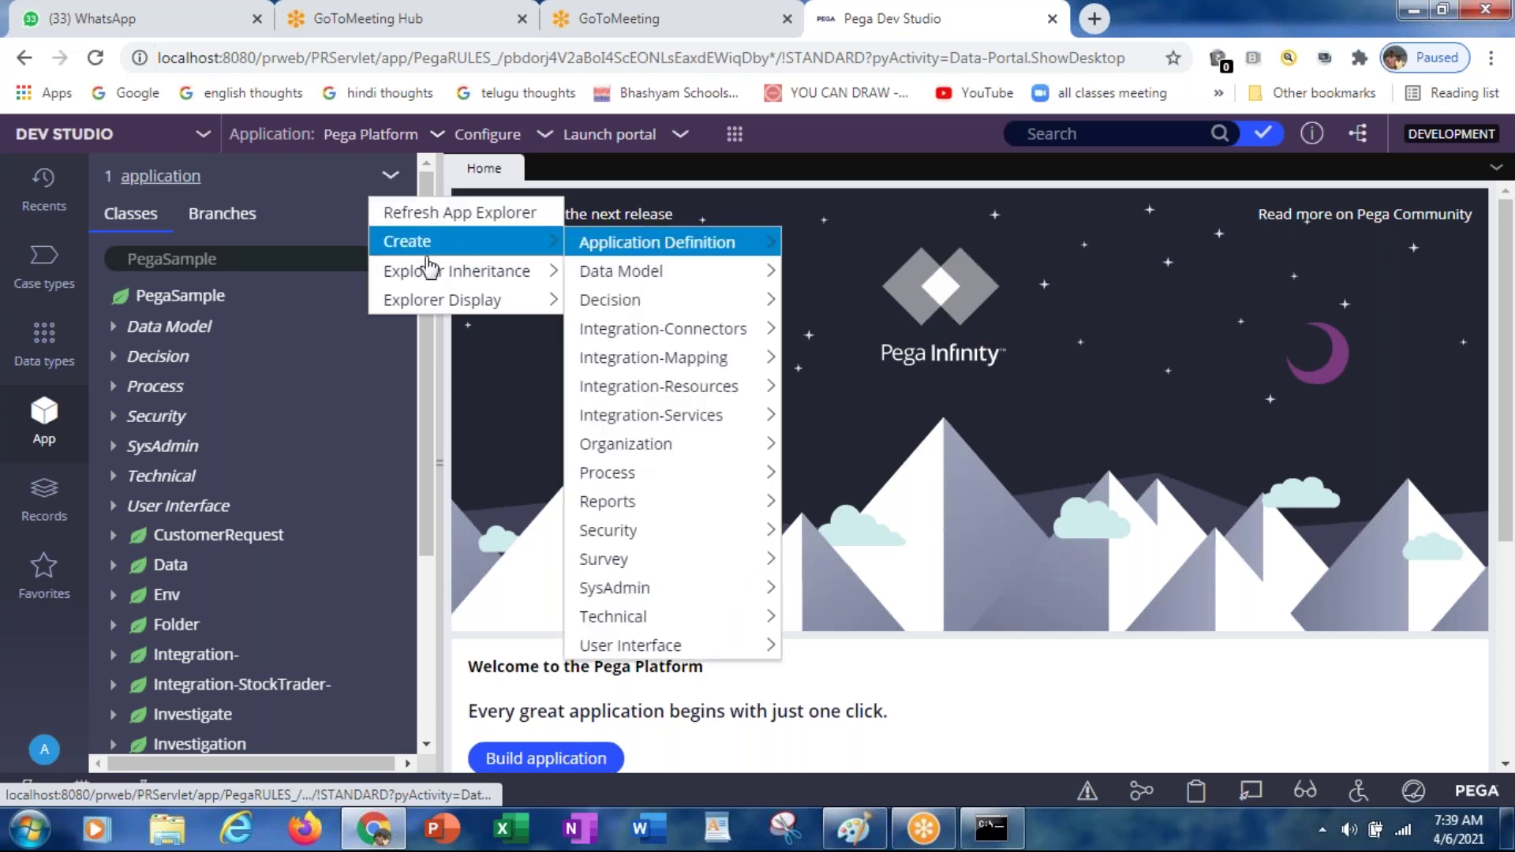
mouse_move(415, 310)
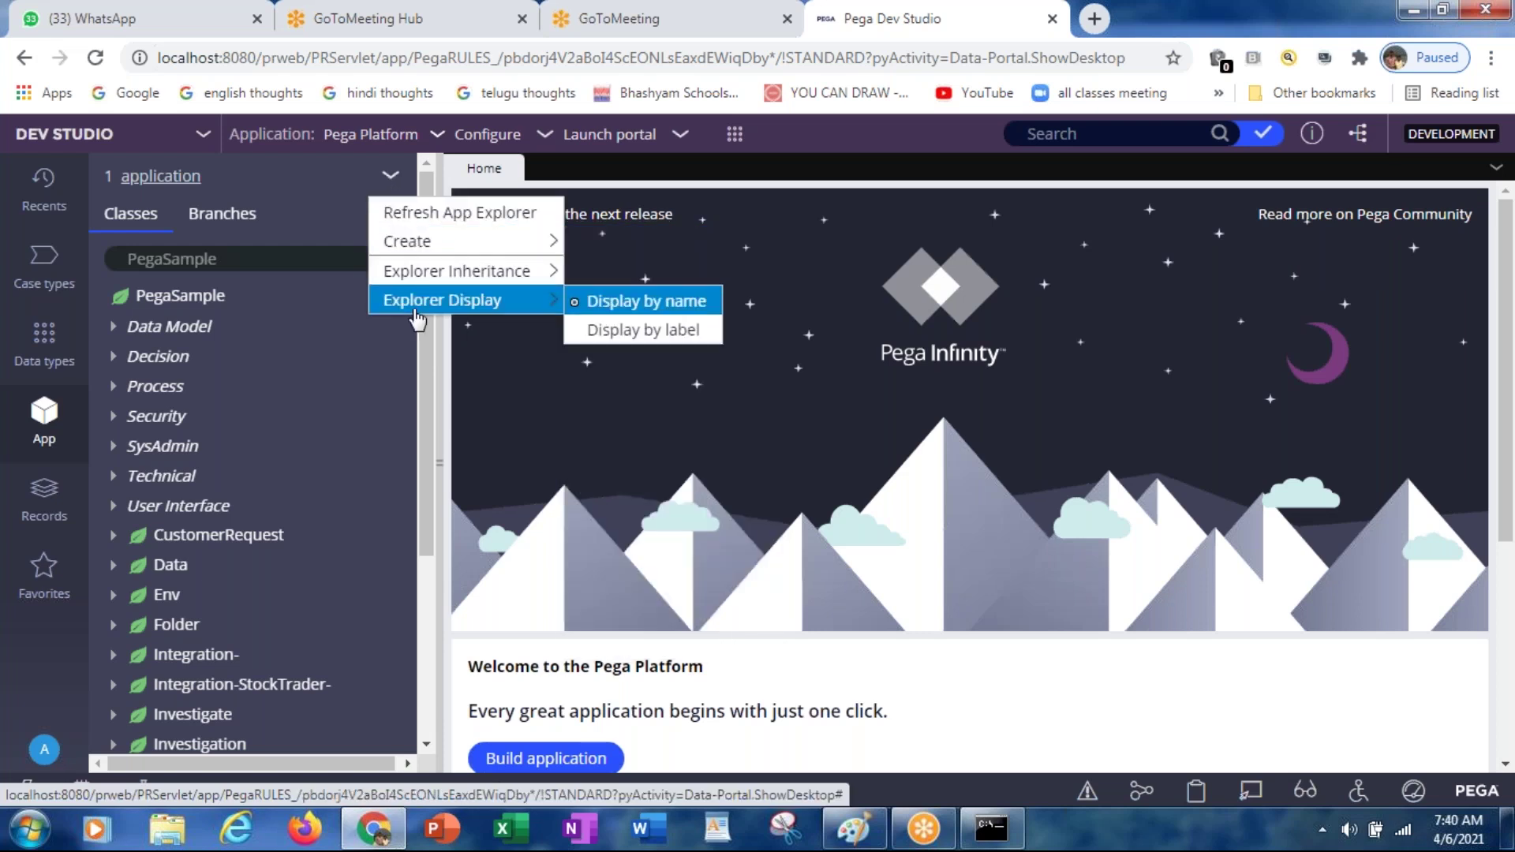
click(620, 329)
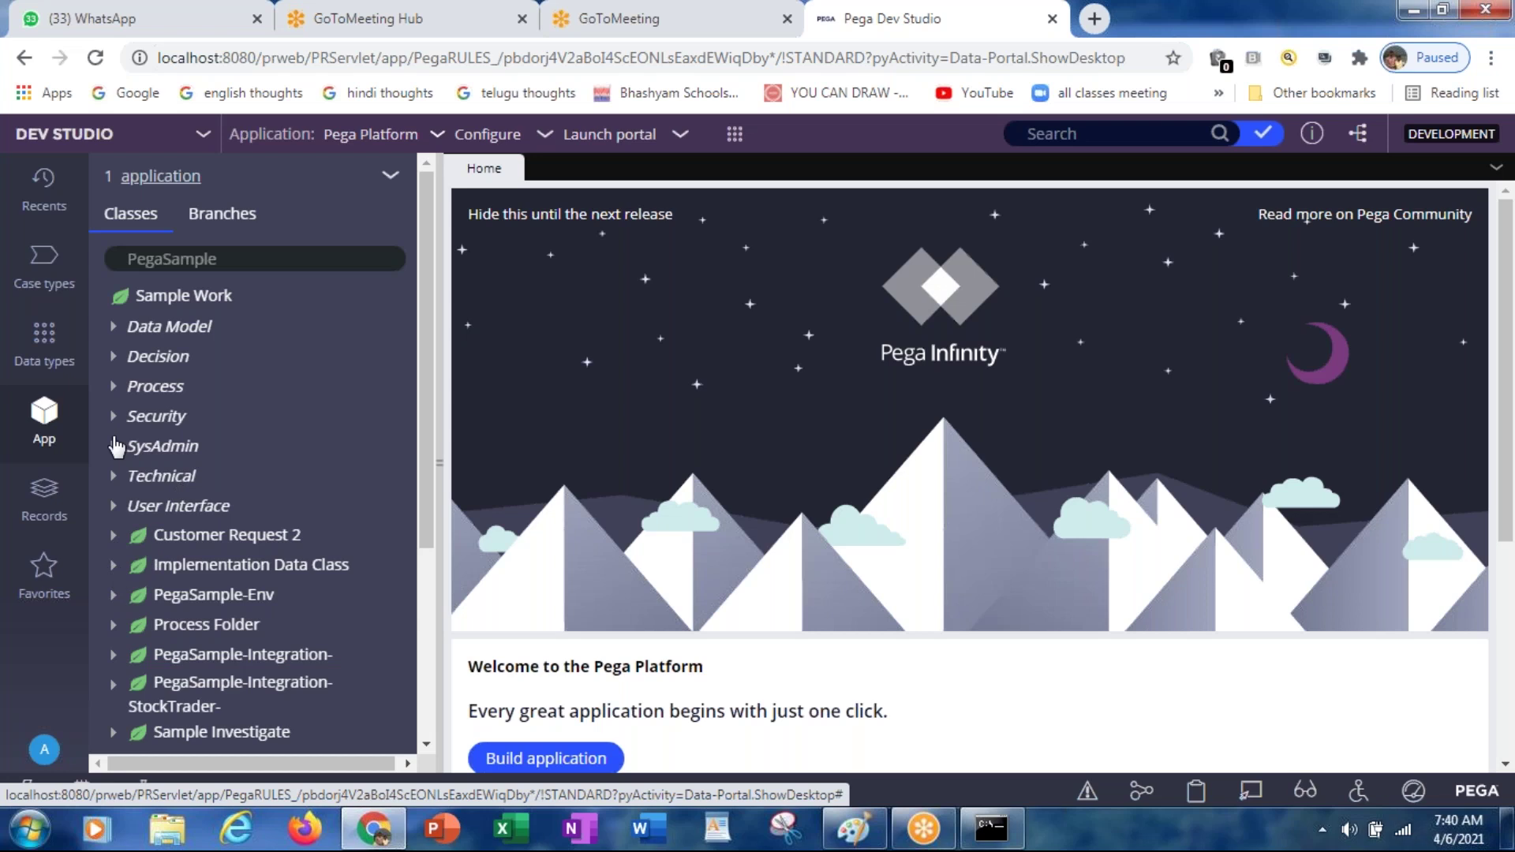
click(37, 341)
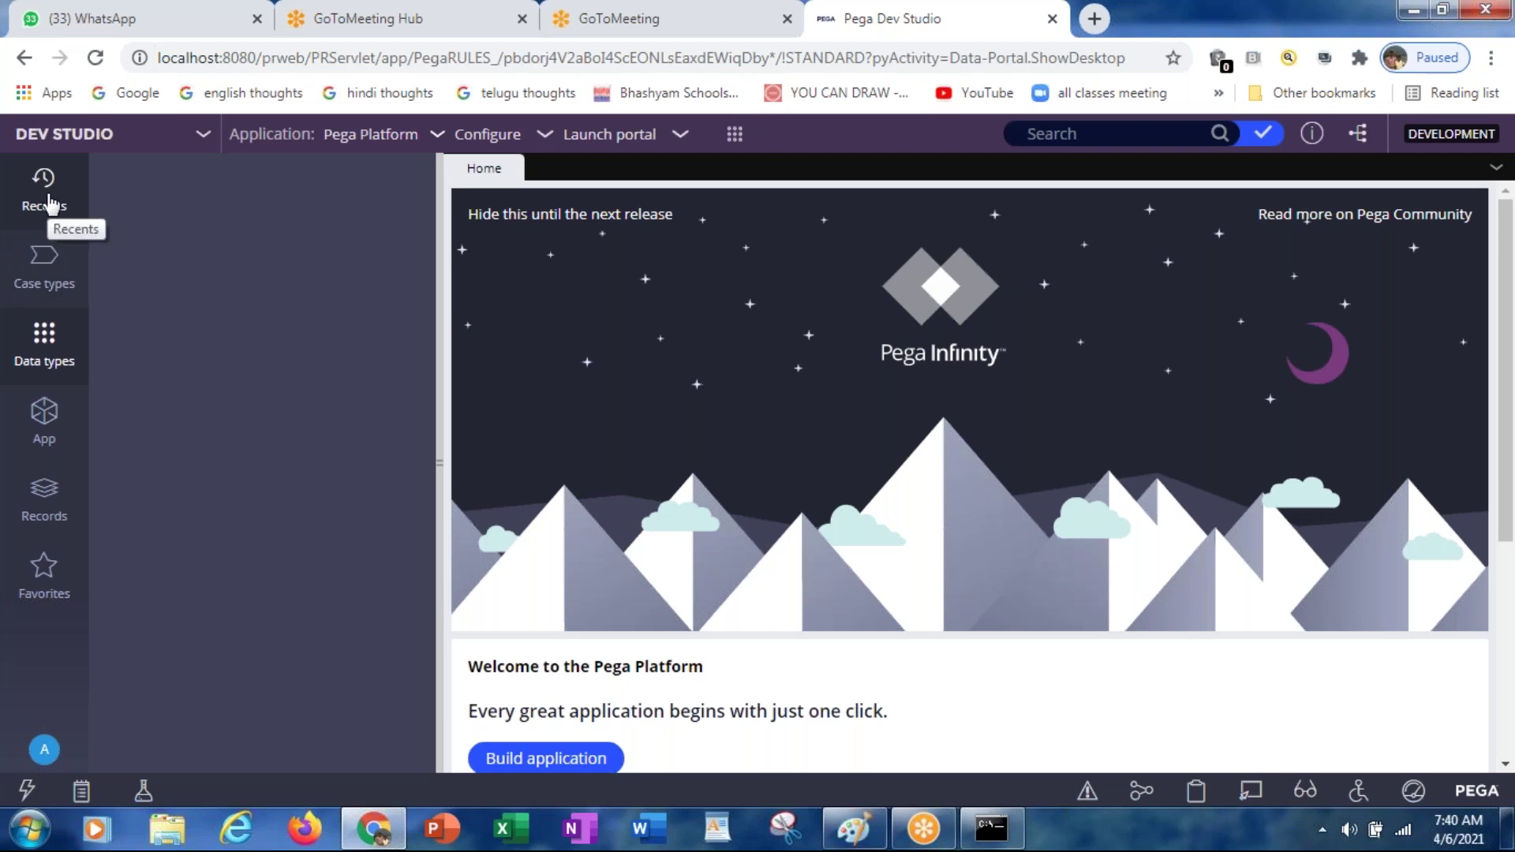
Step: Open Application - Overview from Recents, then switch to the Pega Platform 8.5.1 Startup console
click(50, 204)
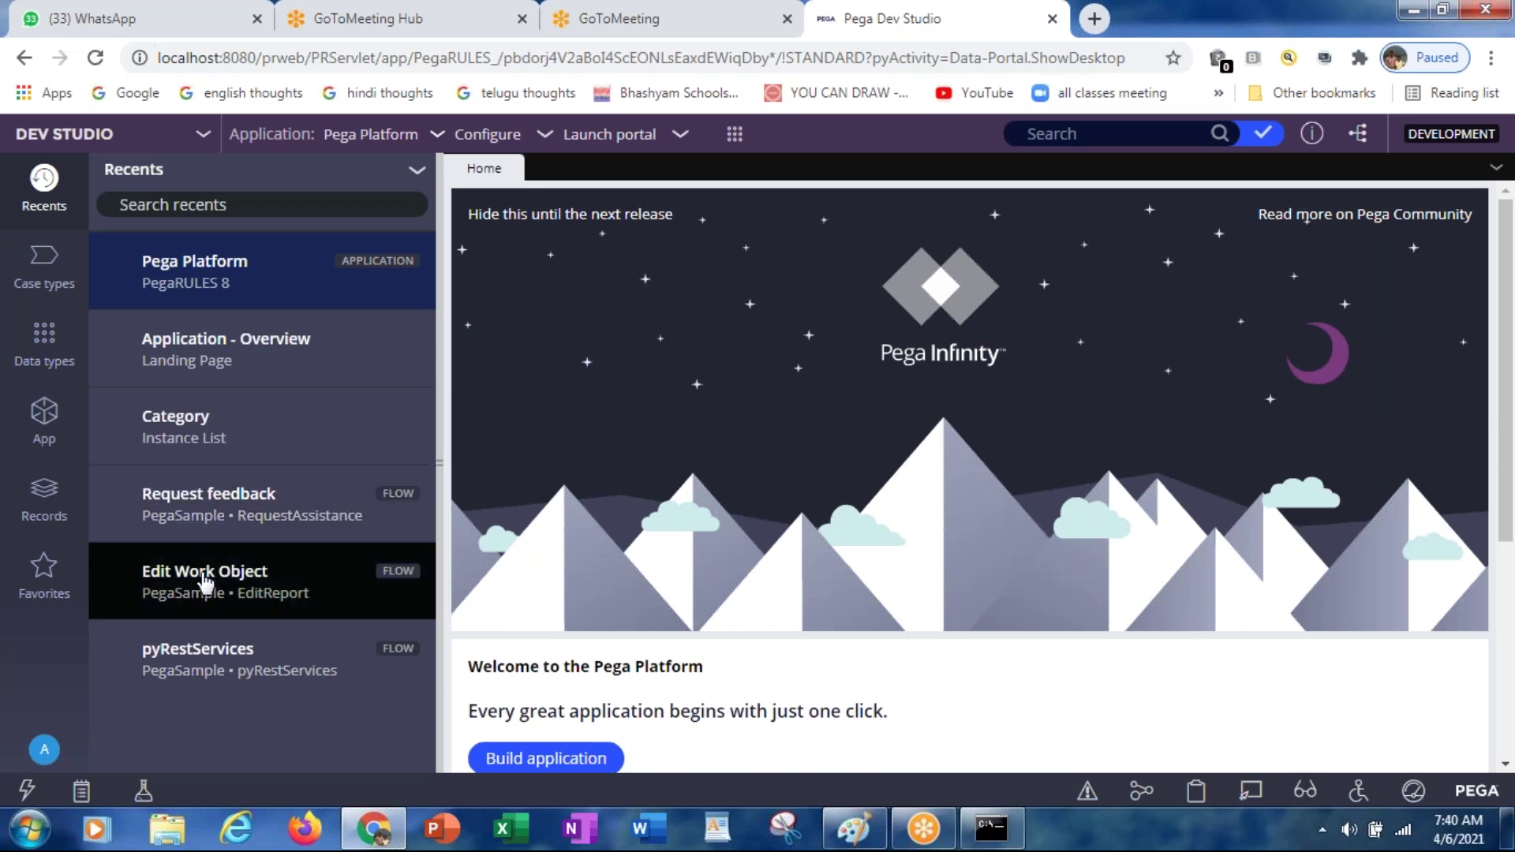
click(198, 355)
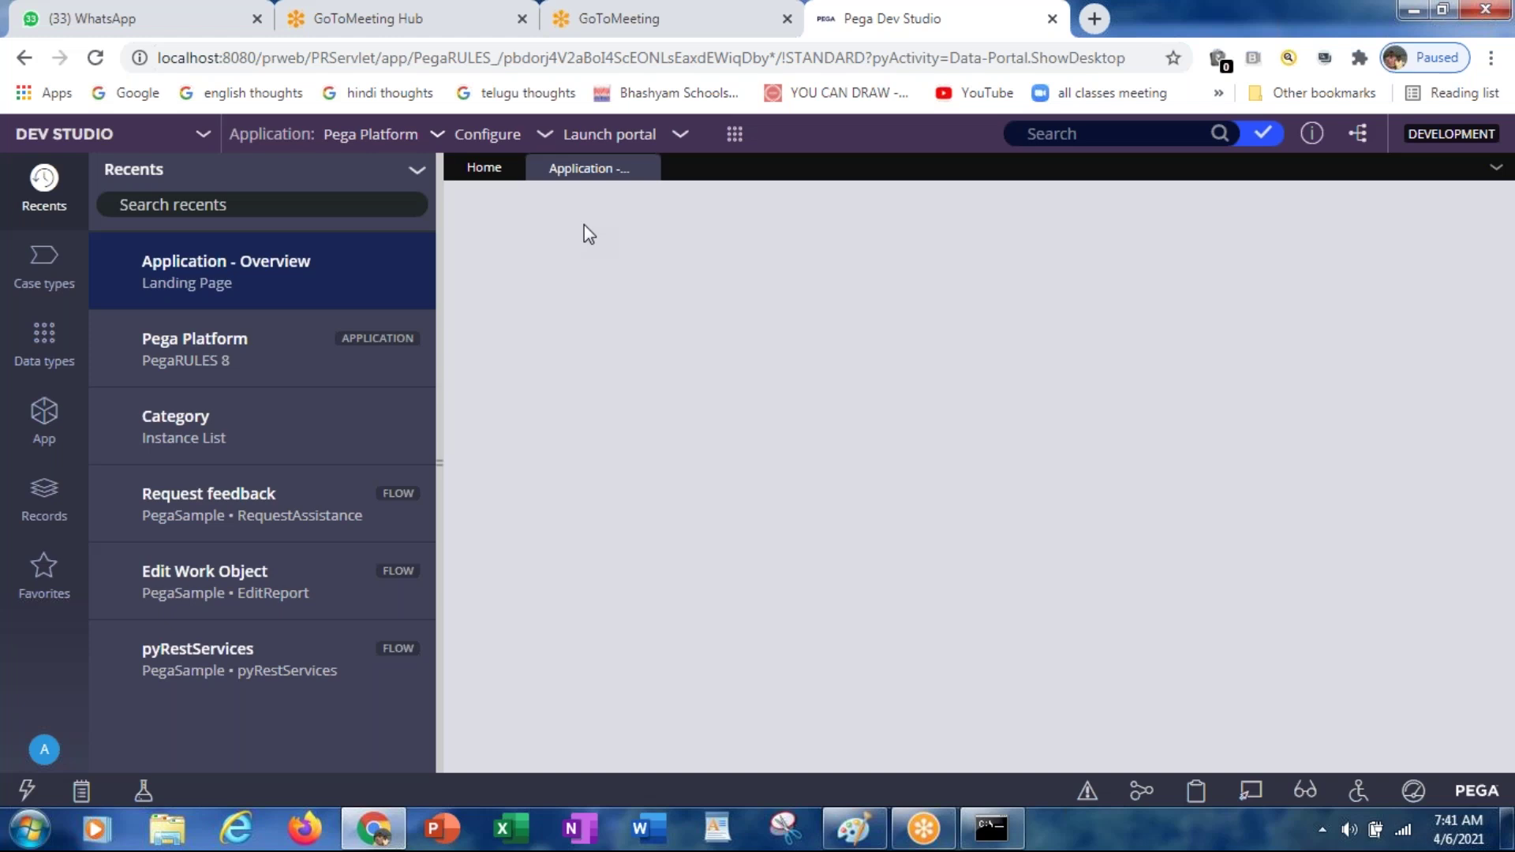
key(alt+Tab)
key(alt+Tab)
key(alt+Tab)
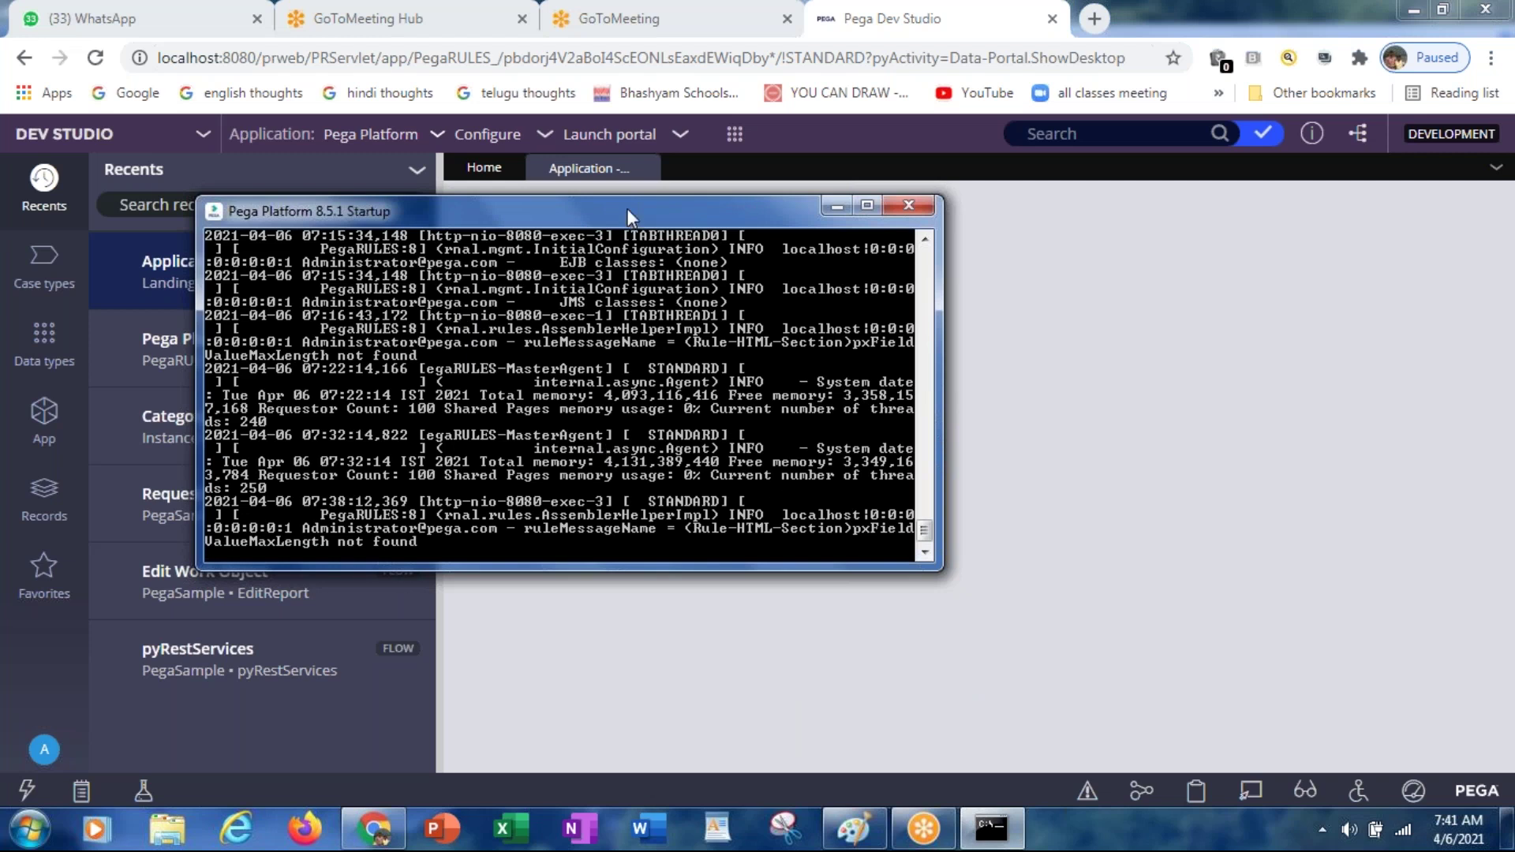
Step: Move the Startup console window aside and bring Chrome back in front of it
drag(627, 212, 720, 336)
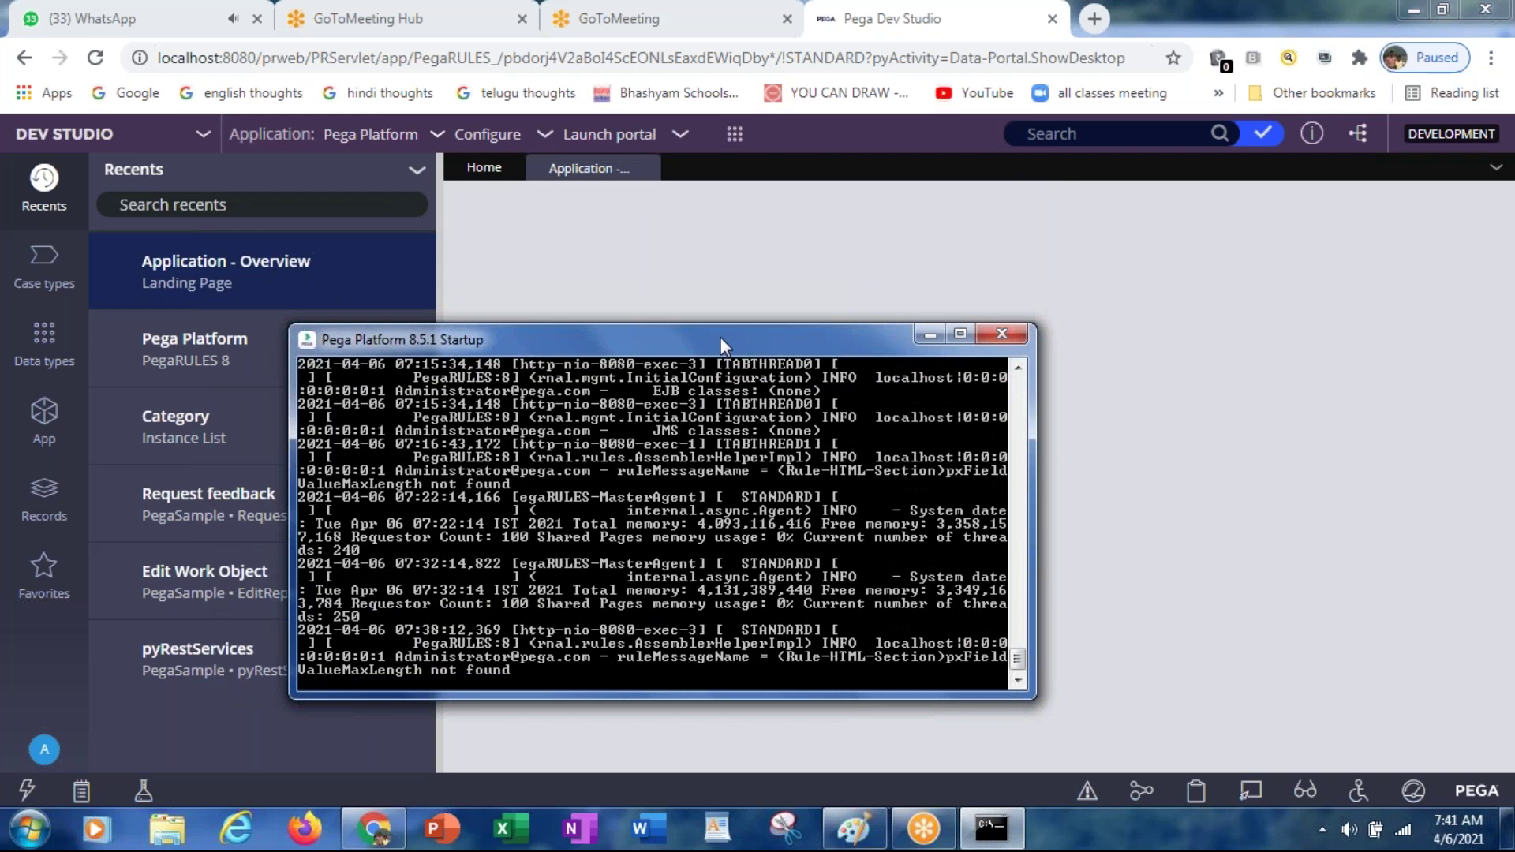
key(alt+Tab)
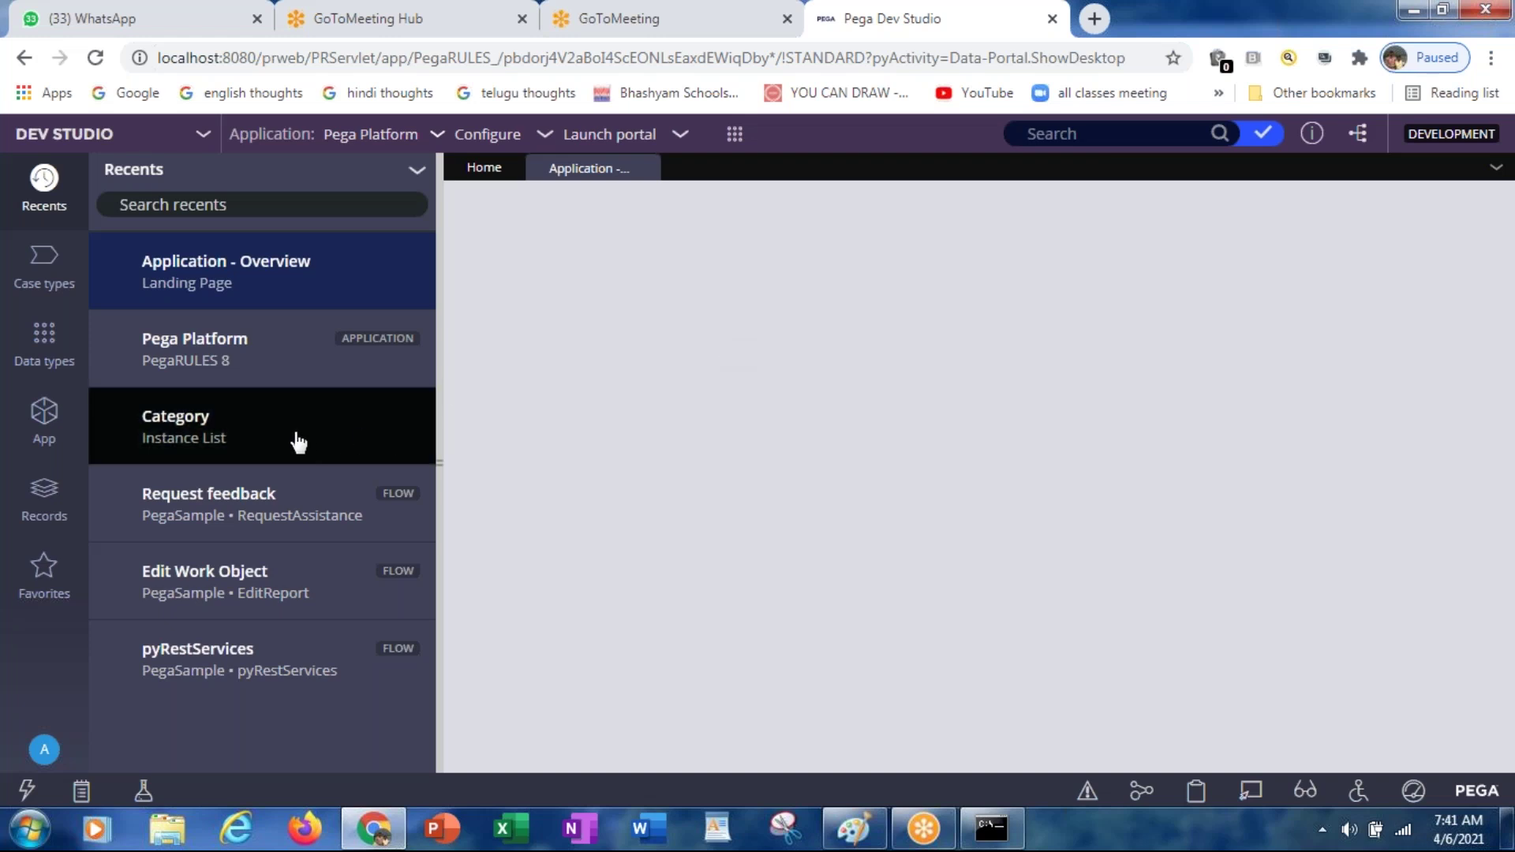
Step: Open the Pega Platform record from Recents and restore Chrome to full screen
double_click(231, 345)
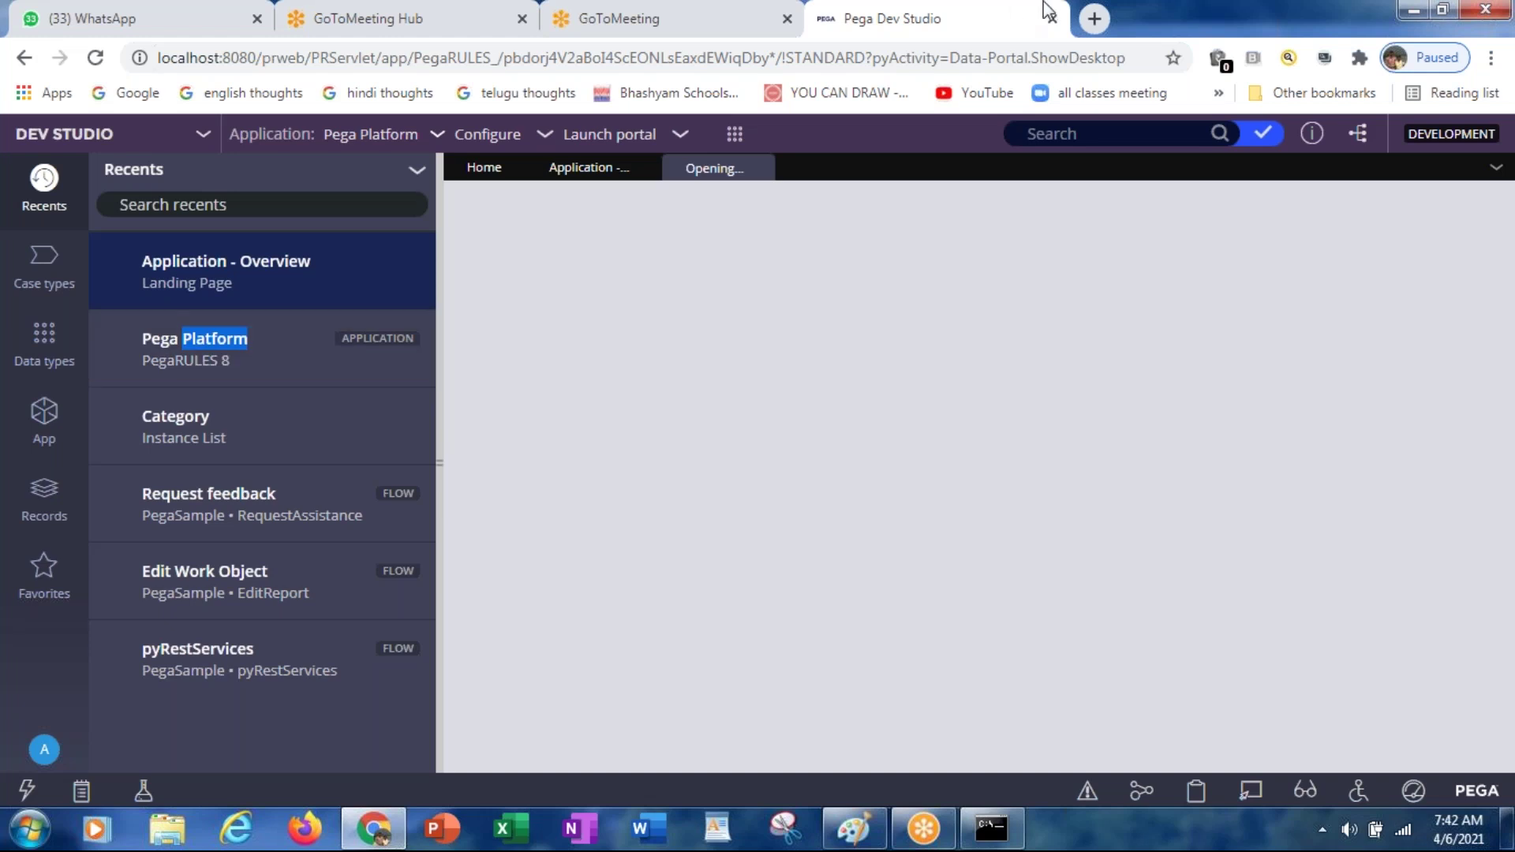
click(1443, 11)
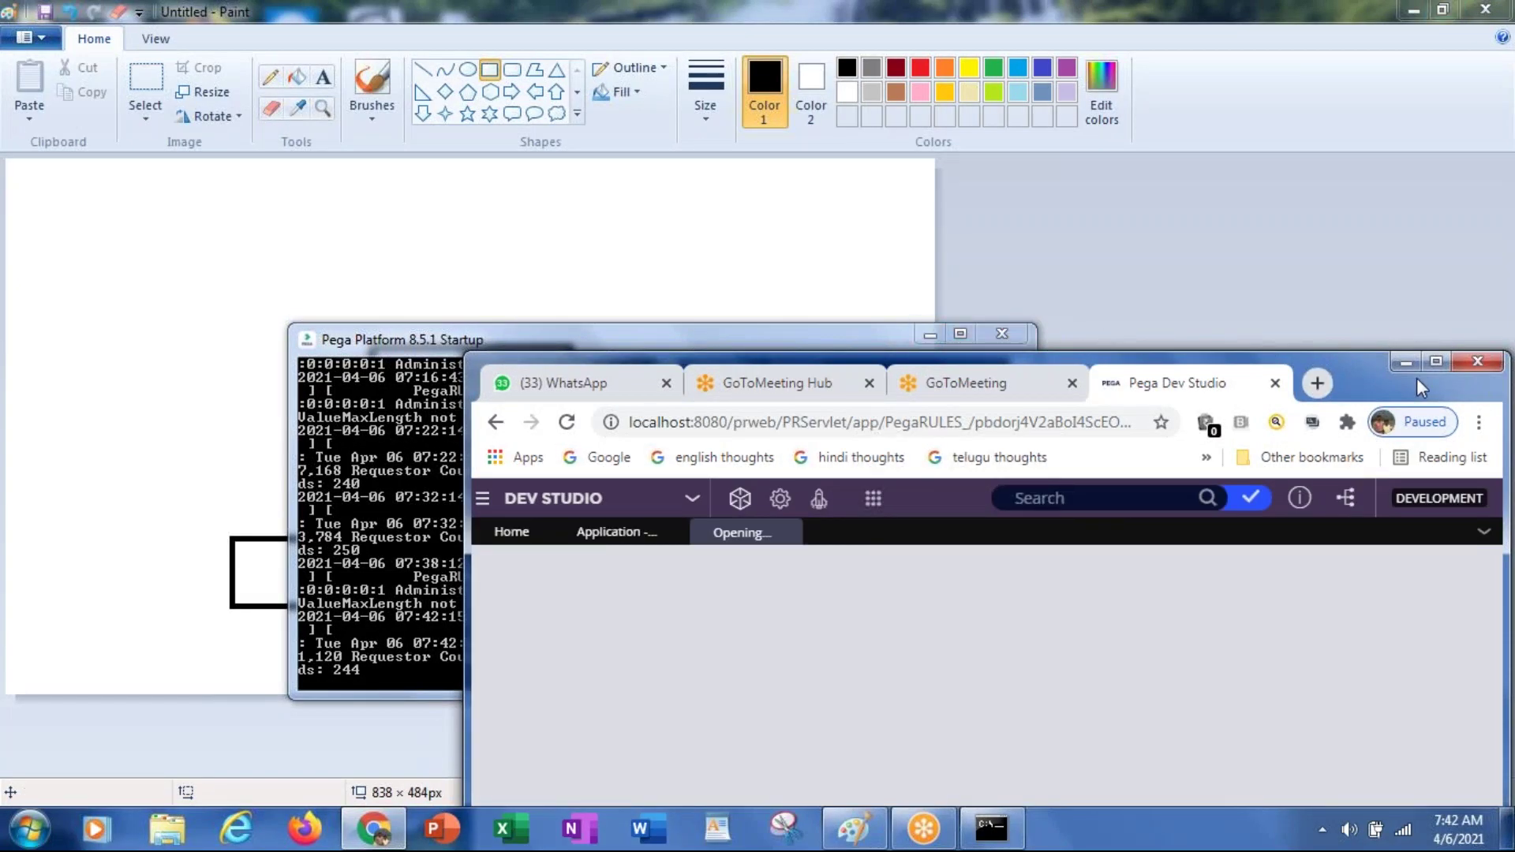
click(1435, 360)
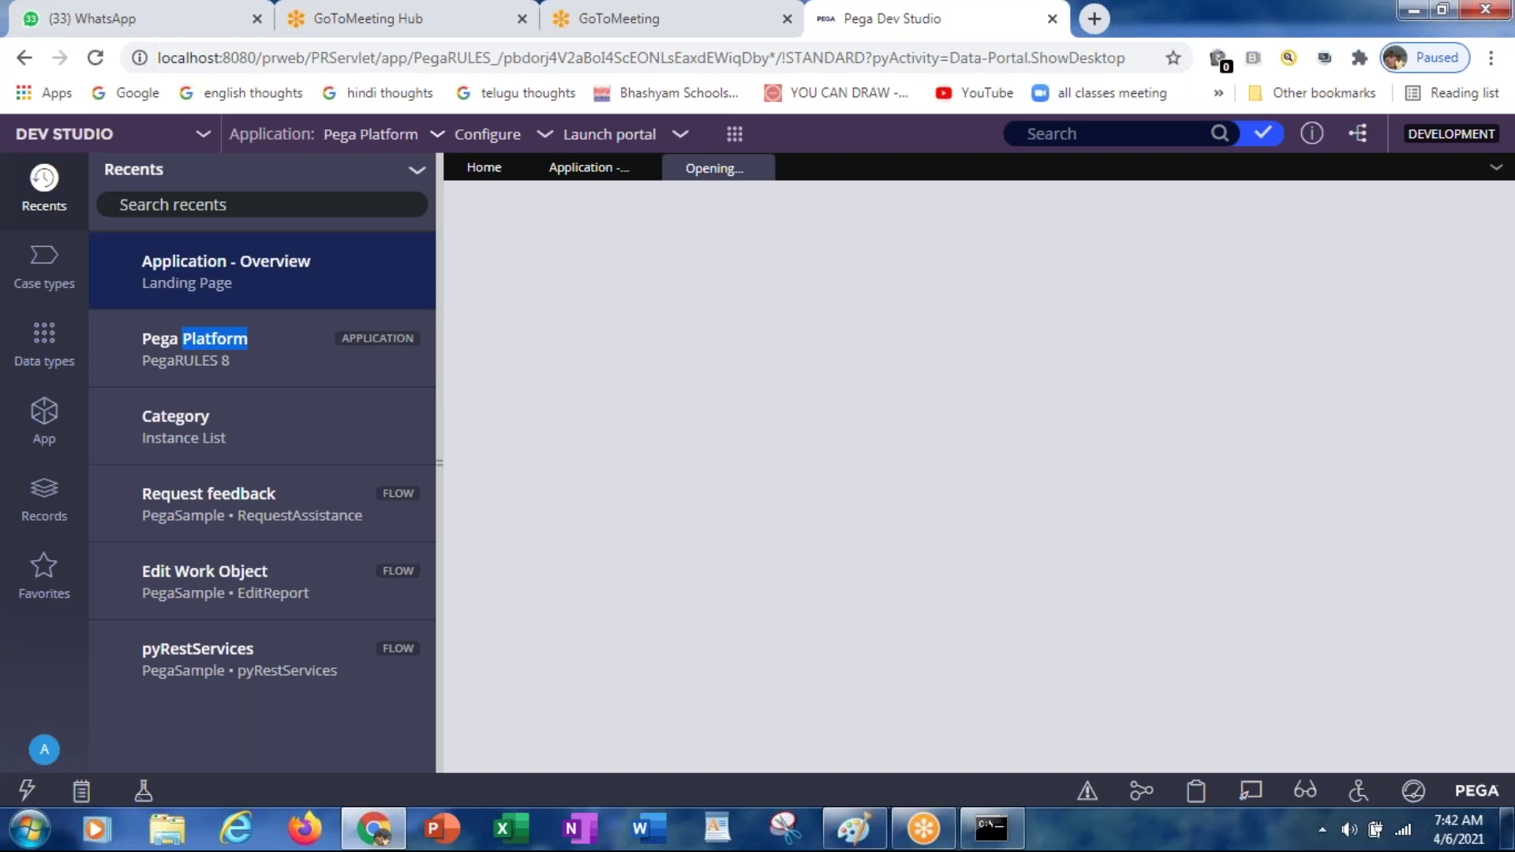
Step: Close the WhatsApp and GoToMeeting tabs, then switch to the still-opening record tab
click(258, 18)
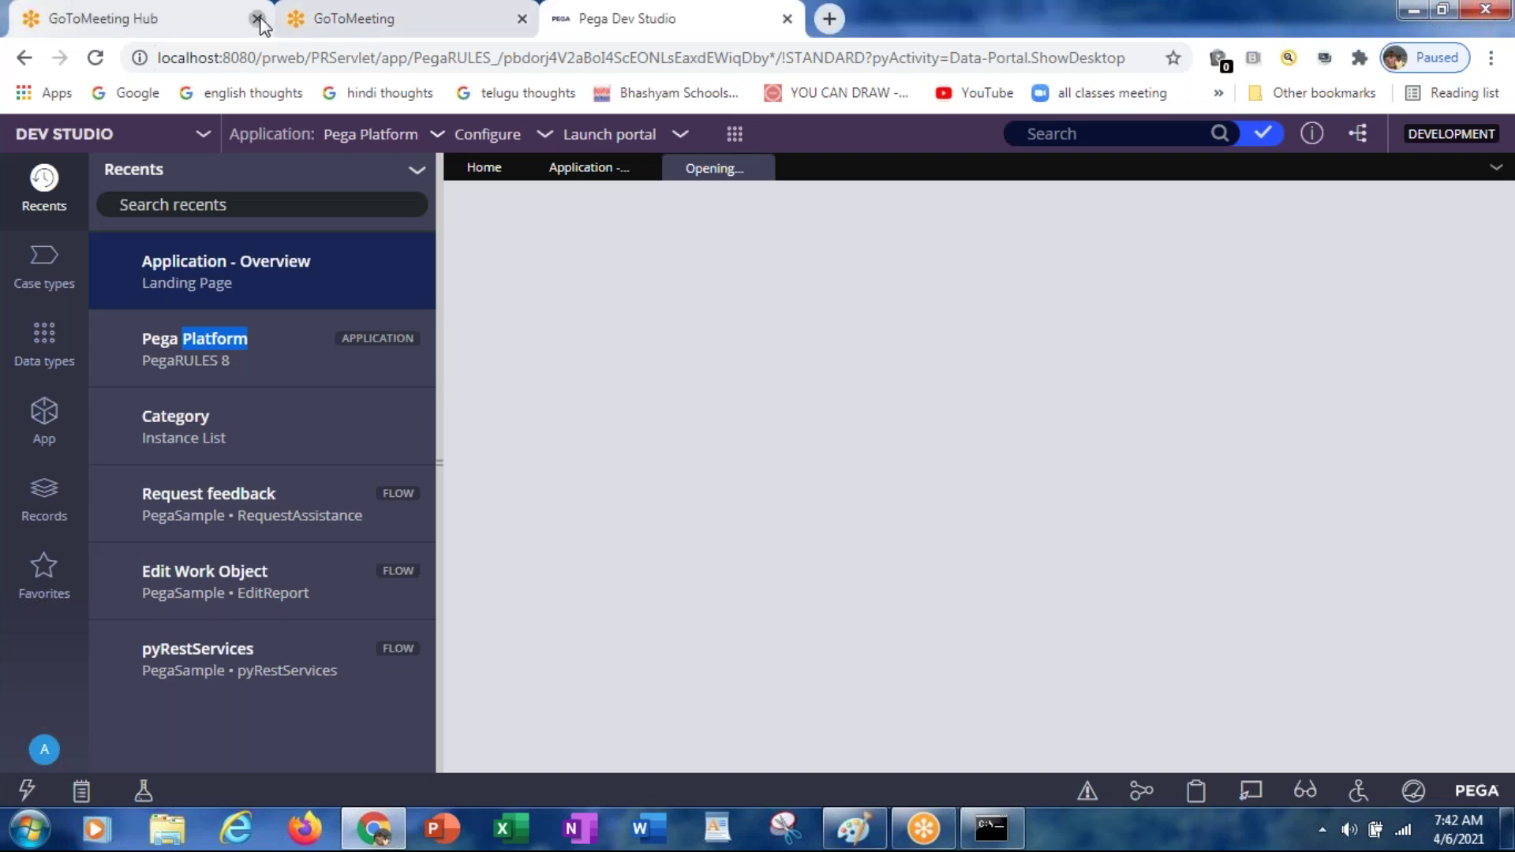
click(257, 18)
click(258, 19)
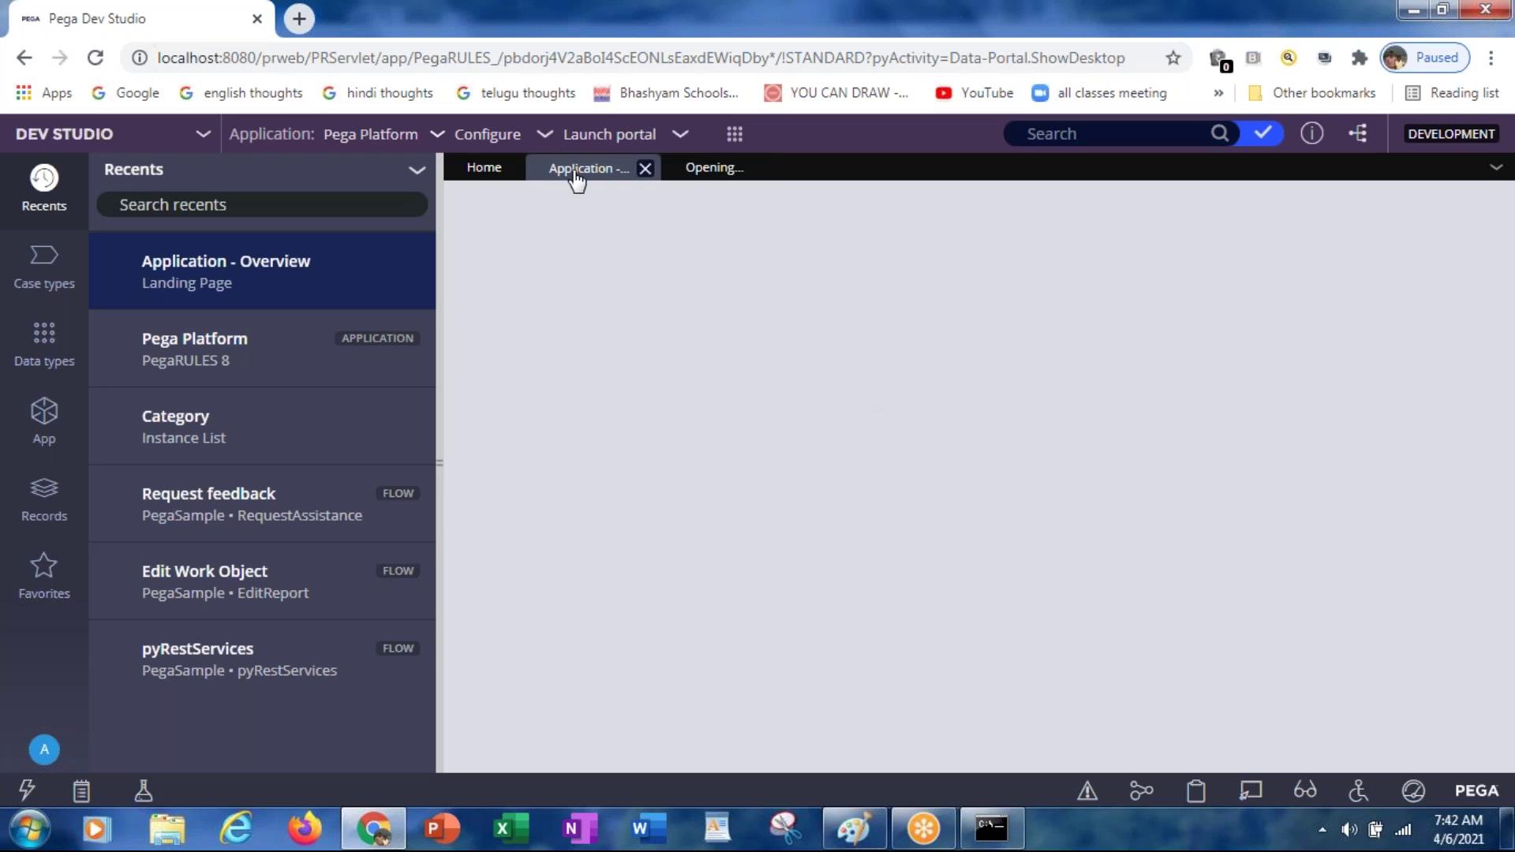
click(696, 174)
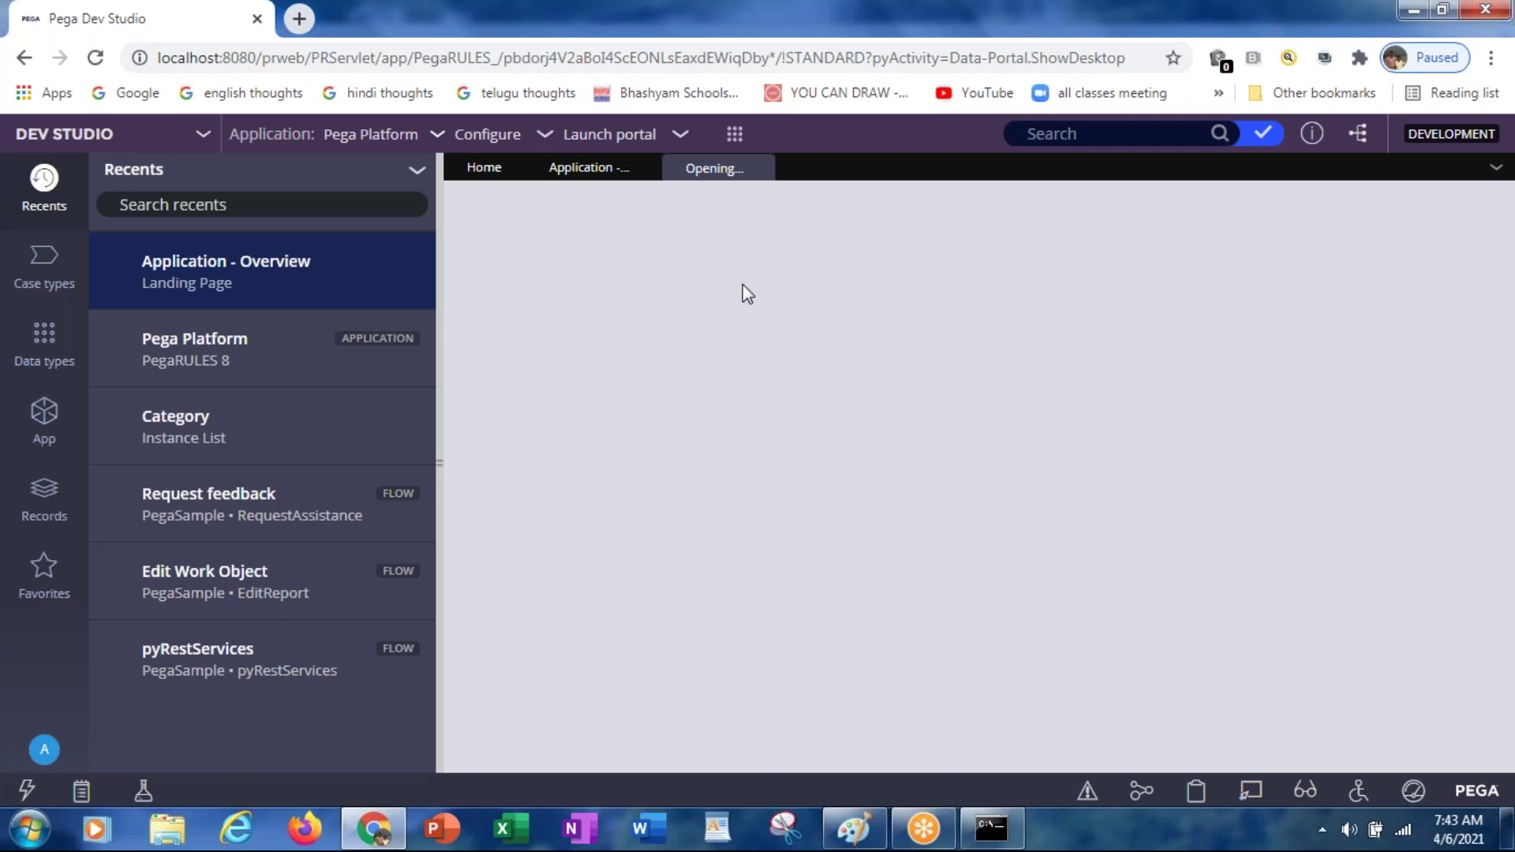
Step: Reload the portal, view the loaded PegaRULES 8 tab, then return to Application - Overview
mouse_move(760, 172)
click(595, 58)
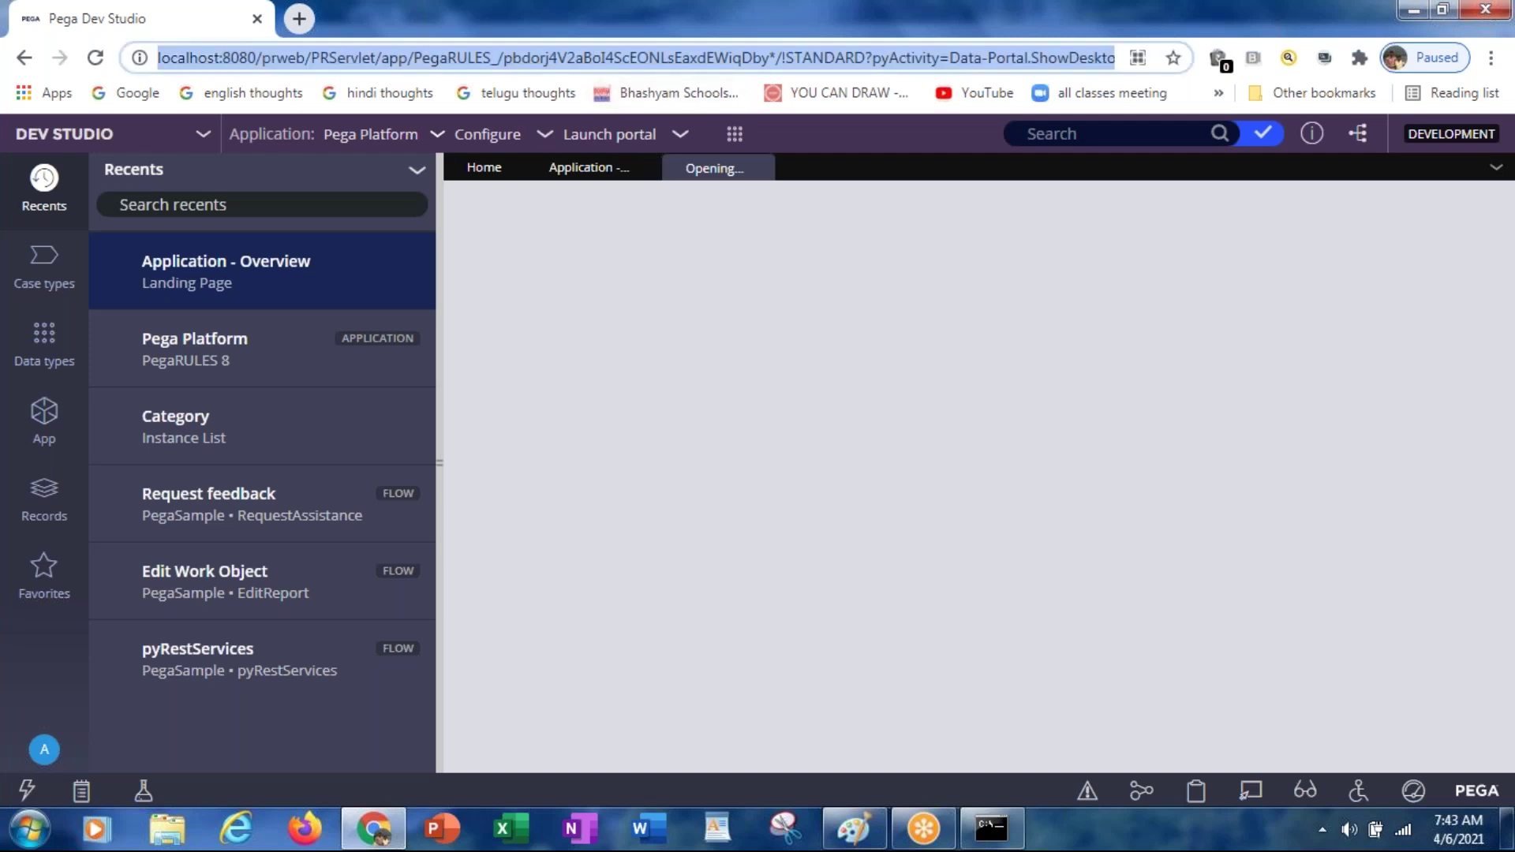
key(Return)
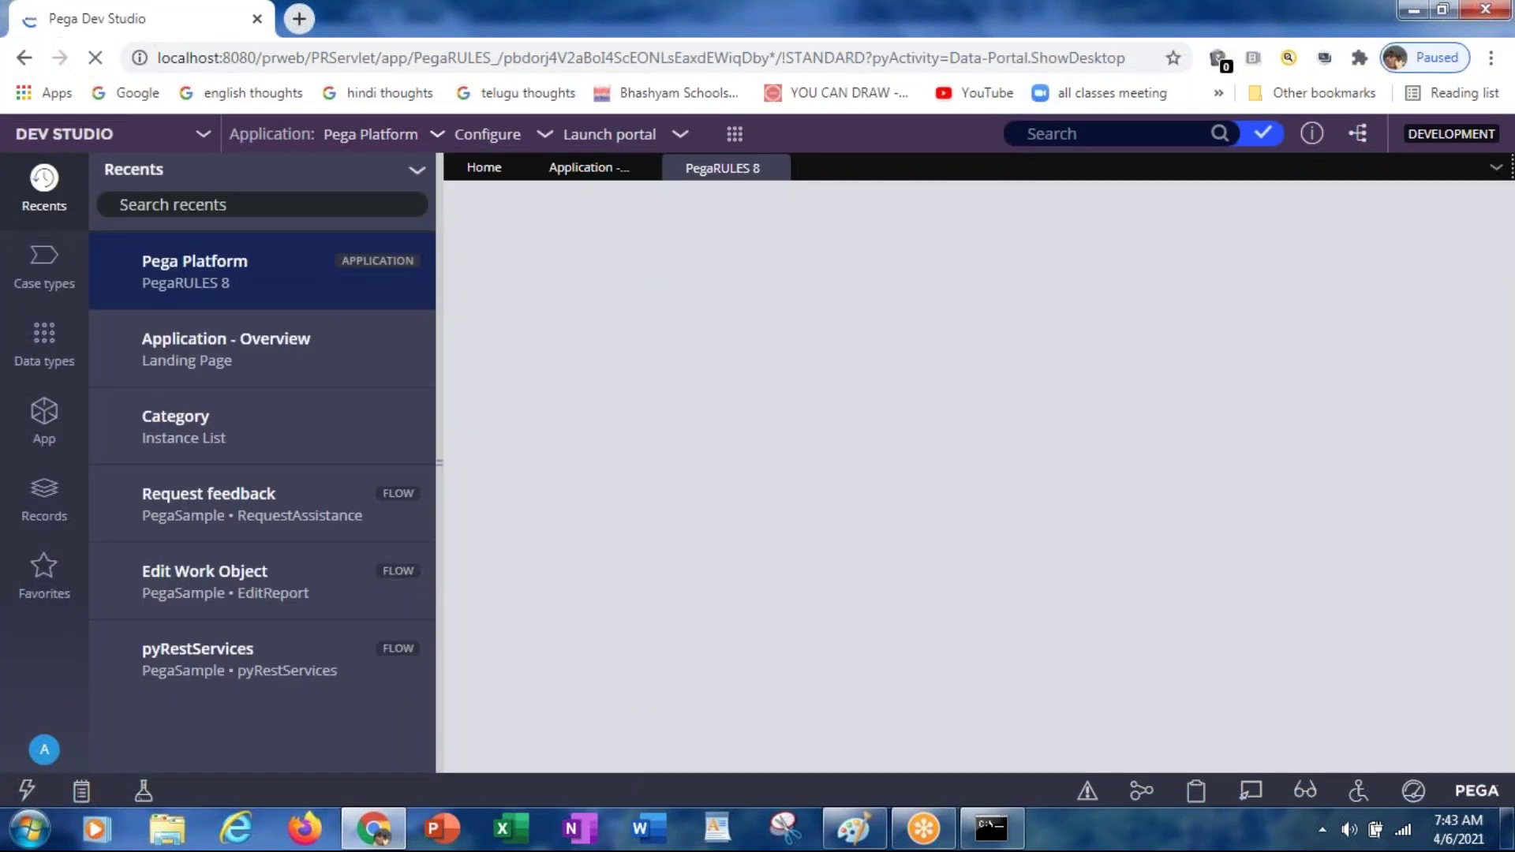
click(767, 176)
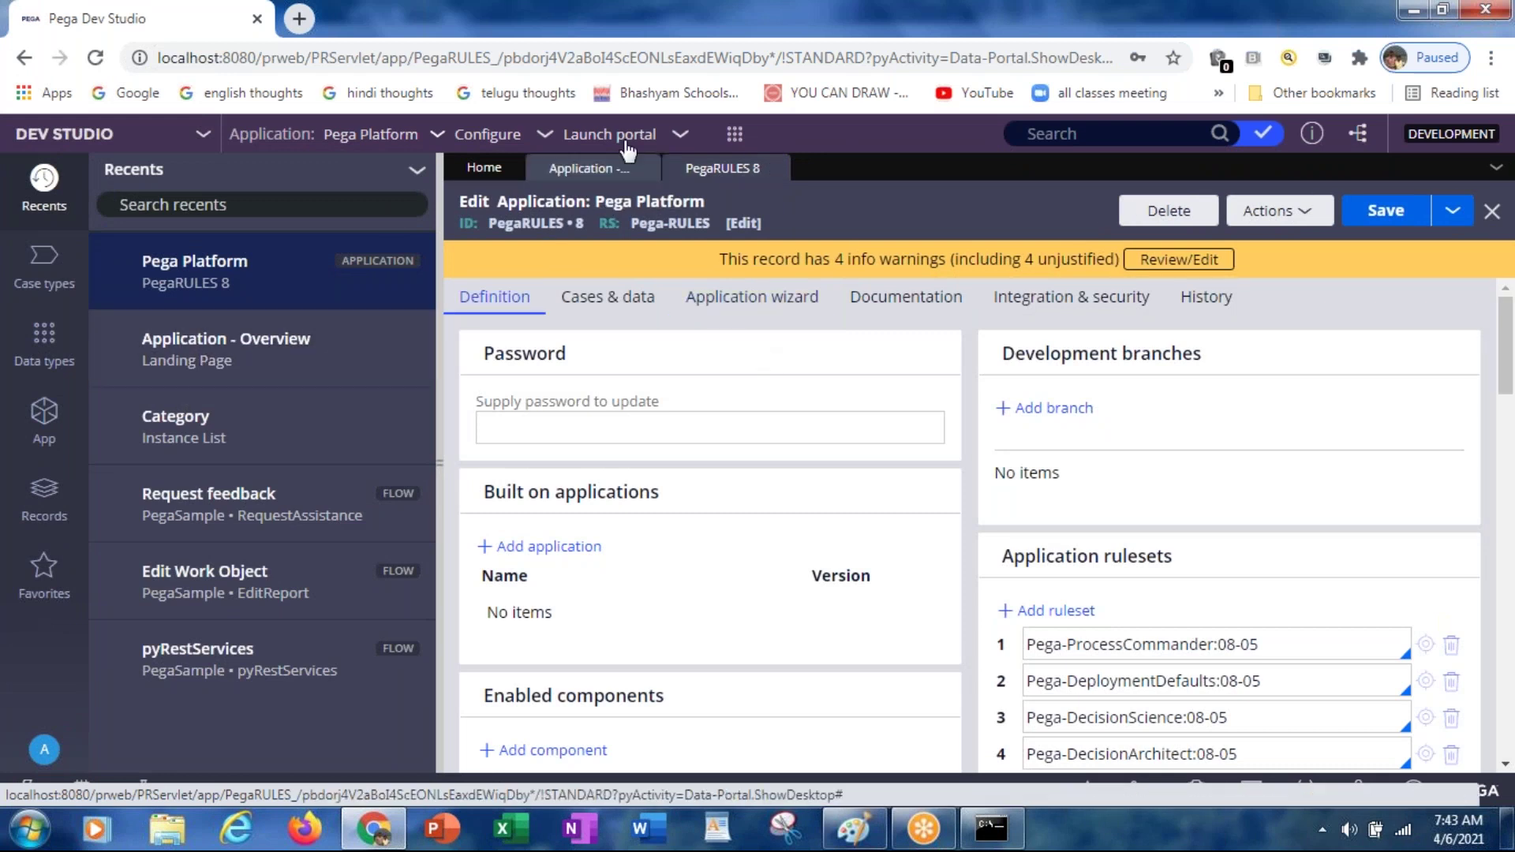
click(574, 174)
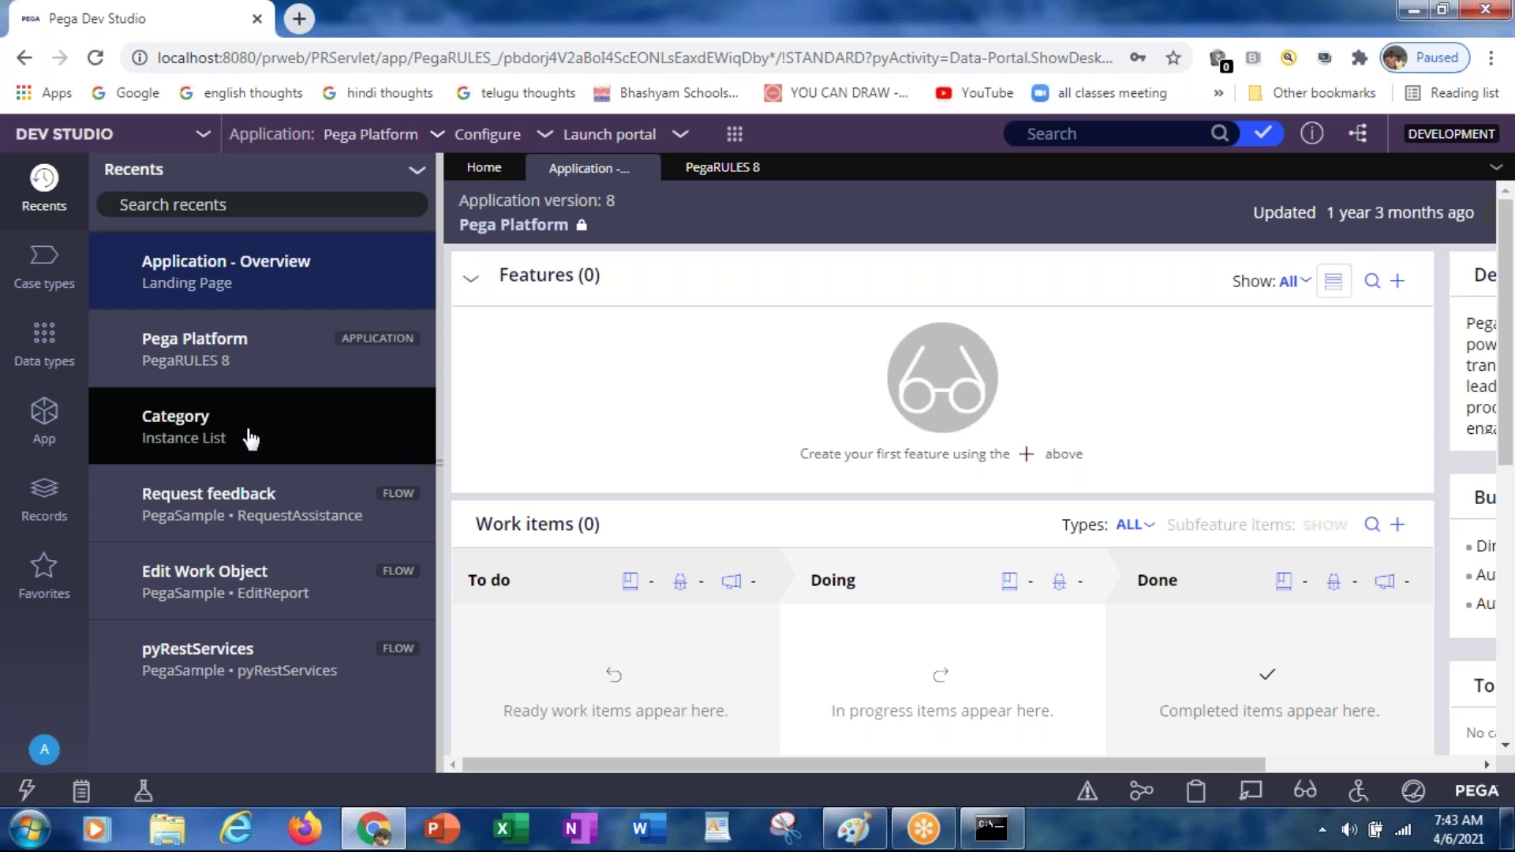
Step: Open the Request feedback flow from Recents and expand its Configure dropdown
click(187, 515)
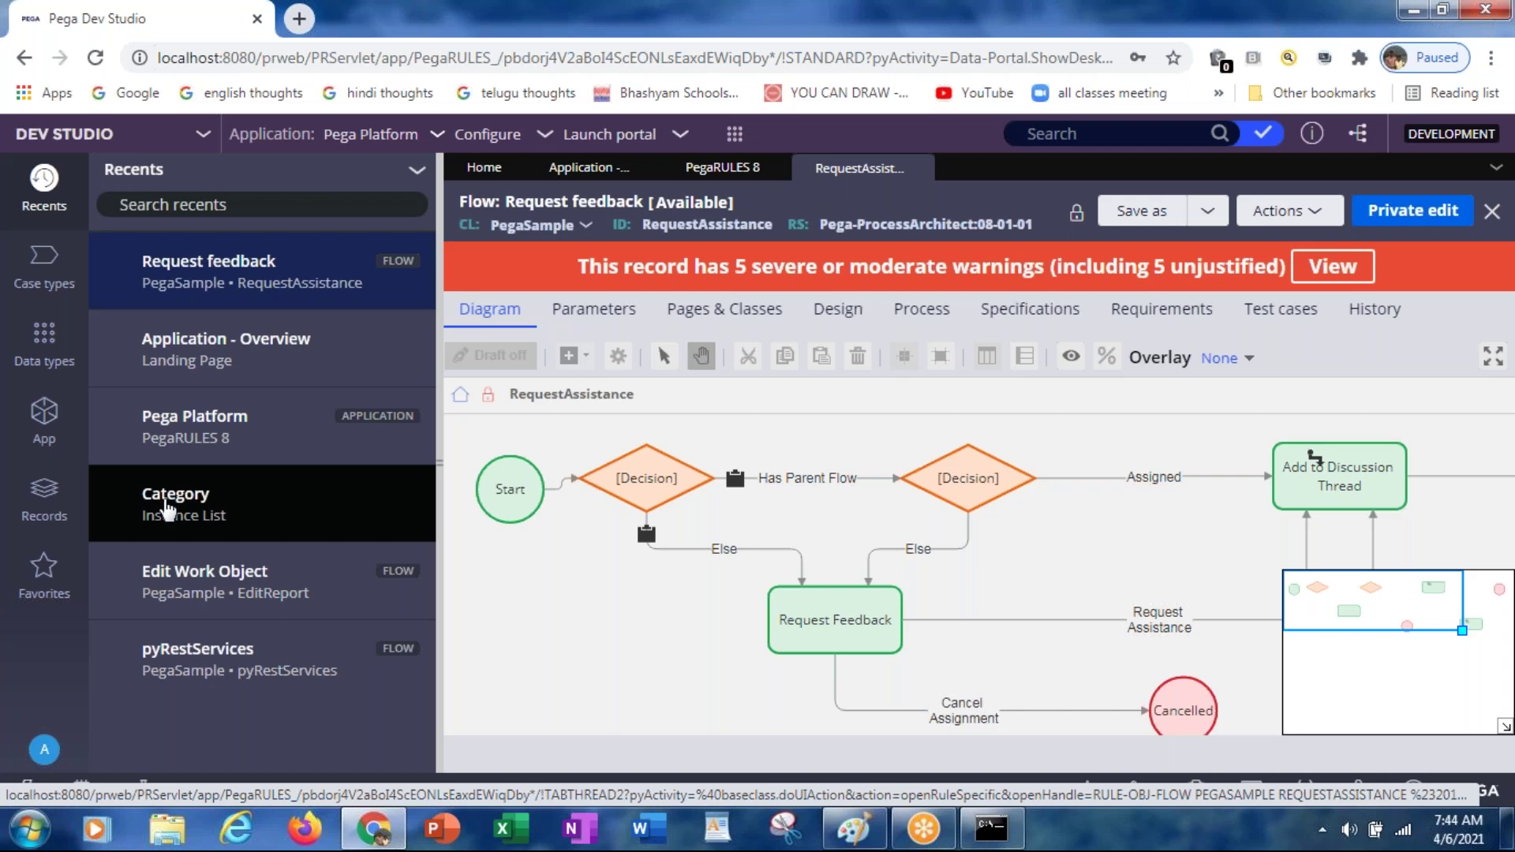
click(546, 139)
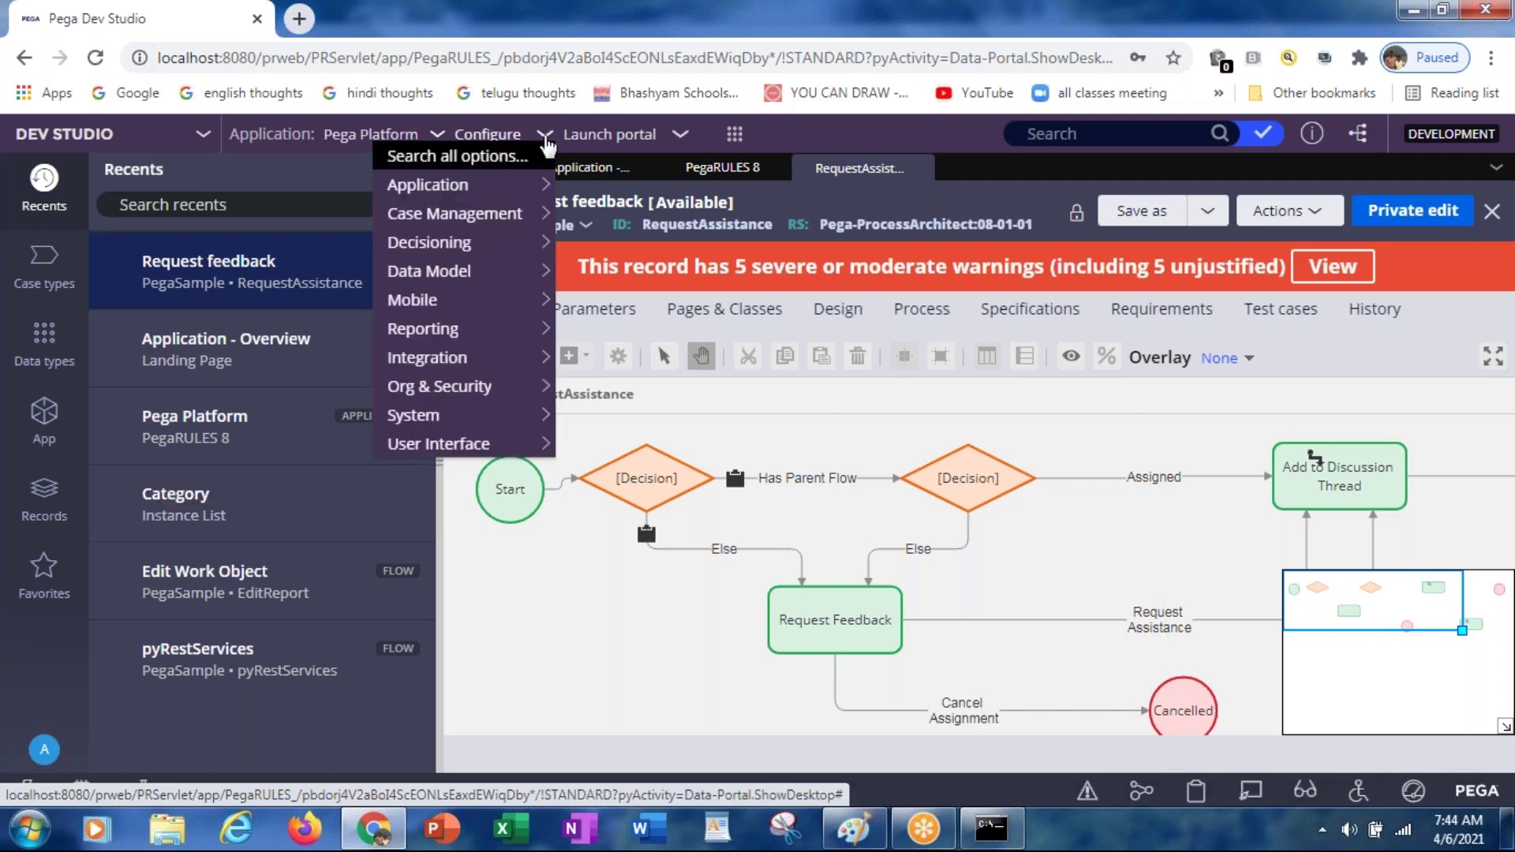
Step: Choose New Application from the Application: Pega Platform menu to launch the wizard
click(438, 137)
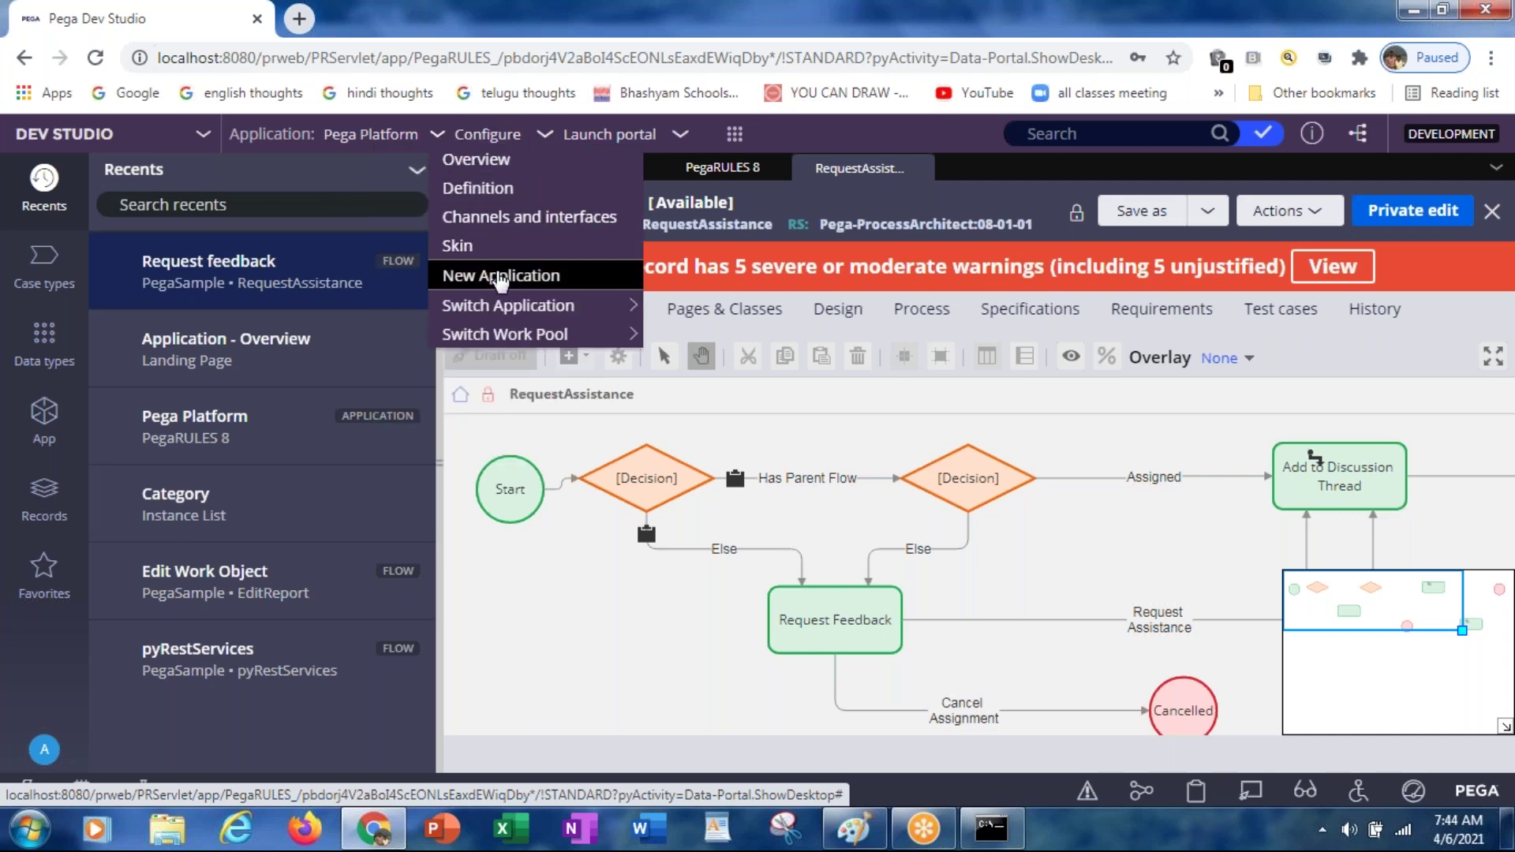
mouse_move(499, 312)
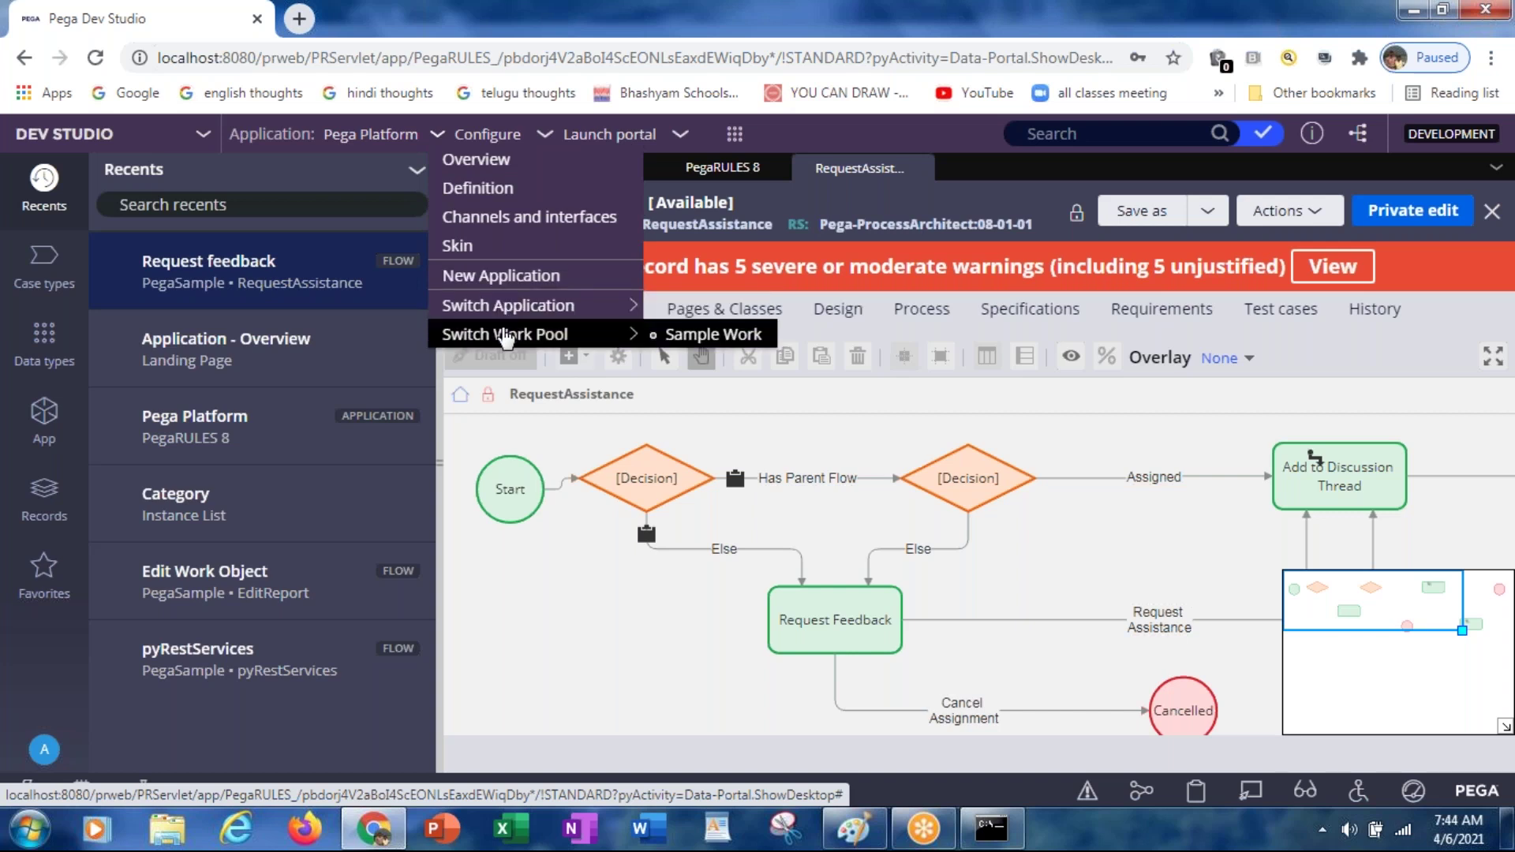
click(499, 278)
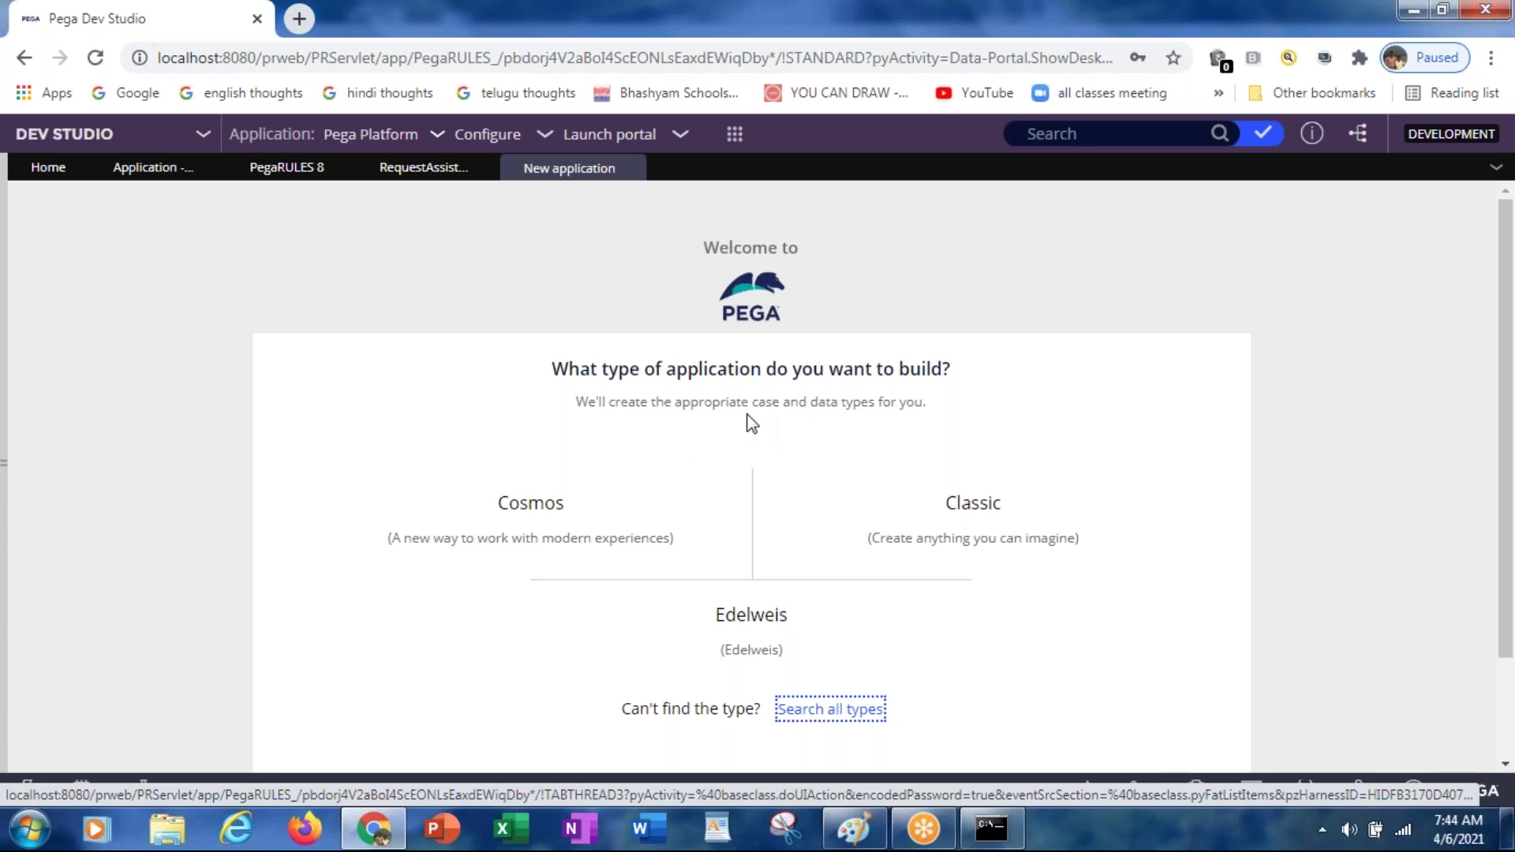
mouse_move(485, 542)
mouse_move(1031, 500)
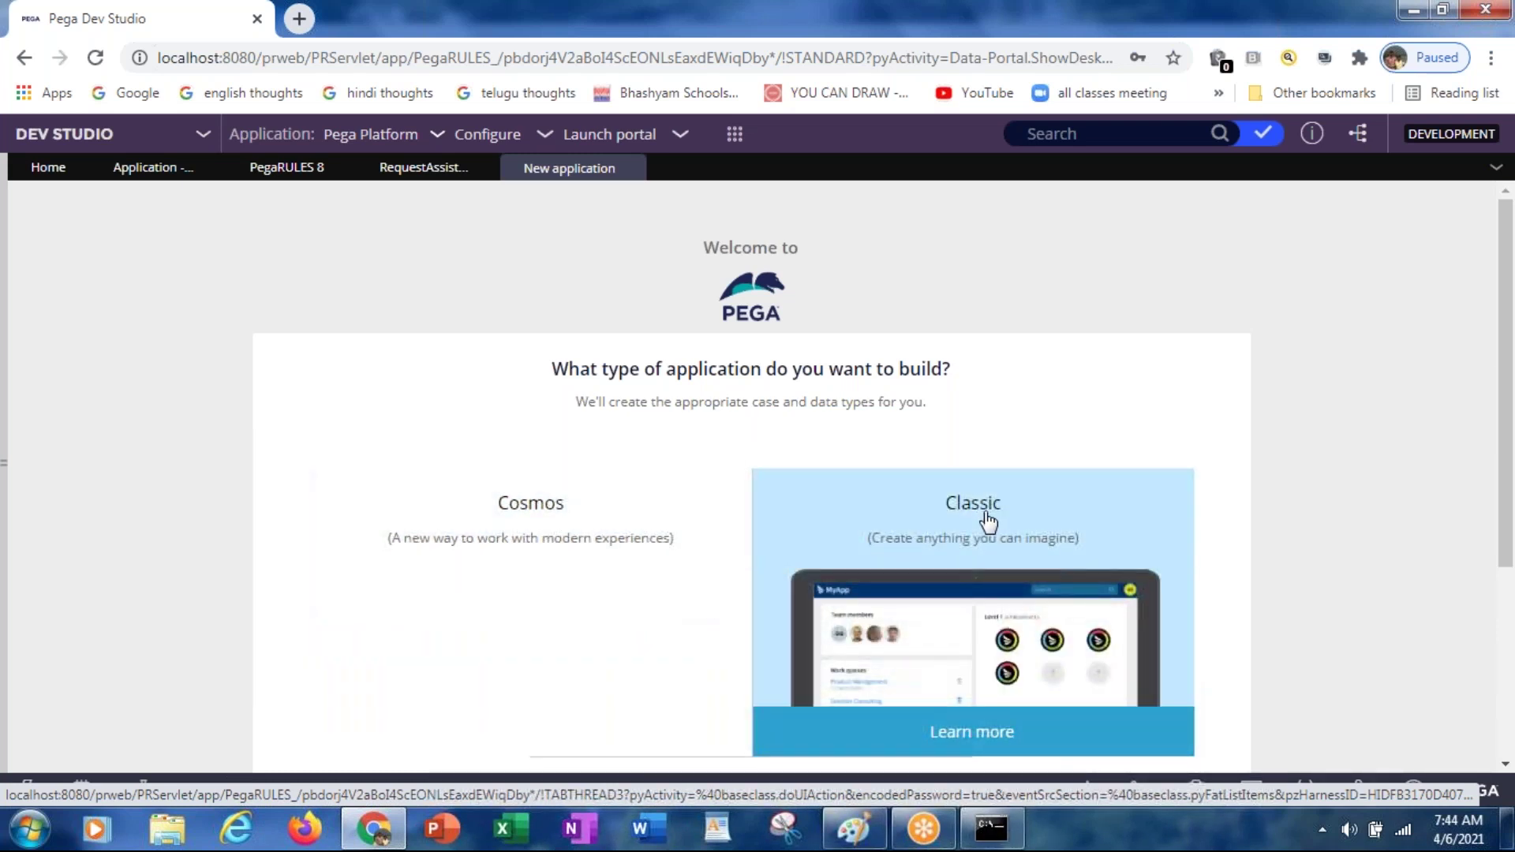
mouse_move(389, 616)
Step: Select the Classic card and confirm it as the application type to reach the naming step
click(976, 527)
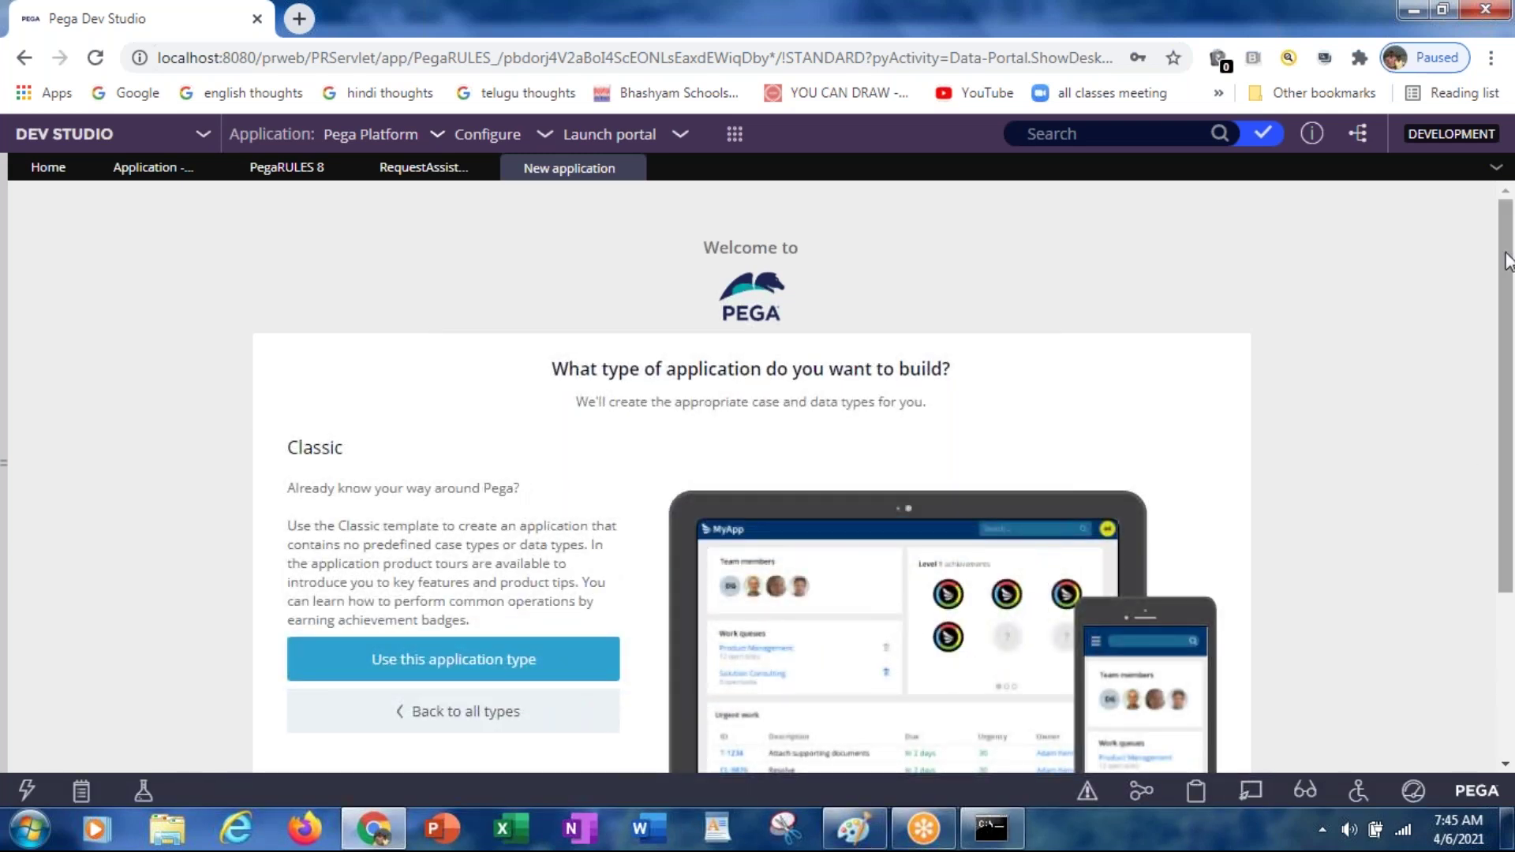
scroll(1507, 261, down, 2)
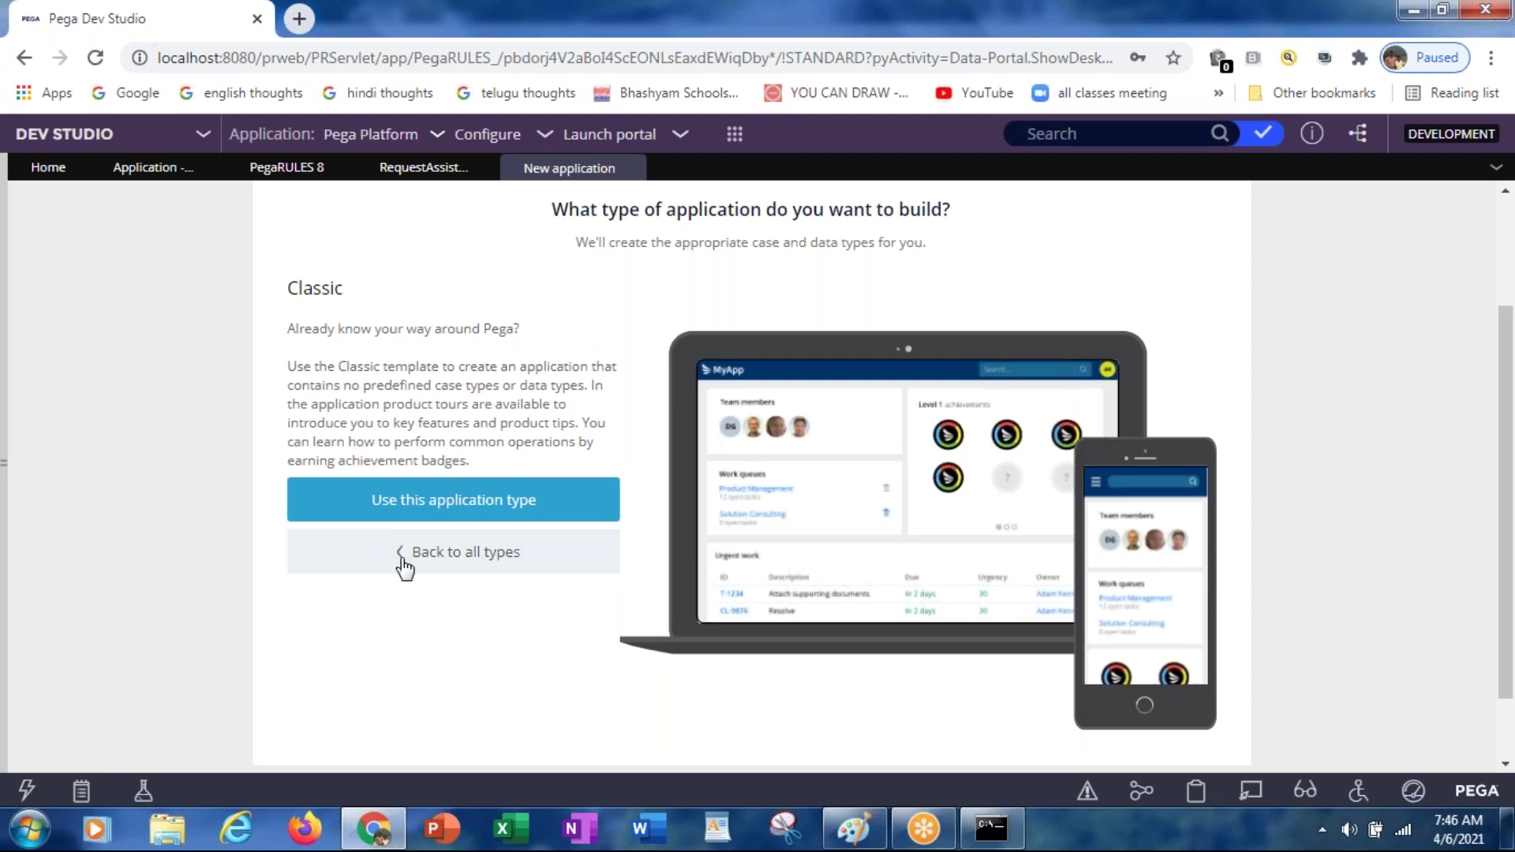
click(372, 505)
click(463, 445)
Step: Enter ICICIGenIns as the new application's name
click(463, 442)
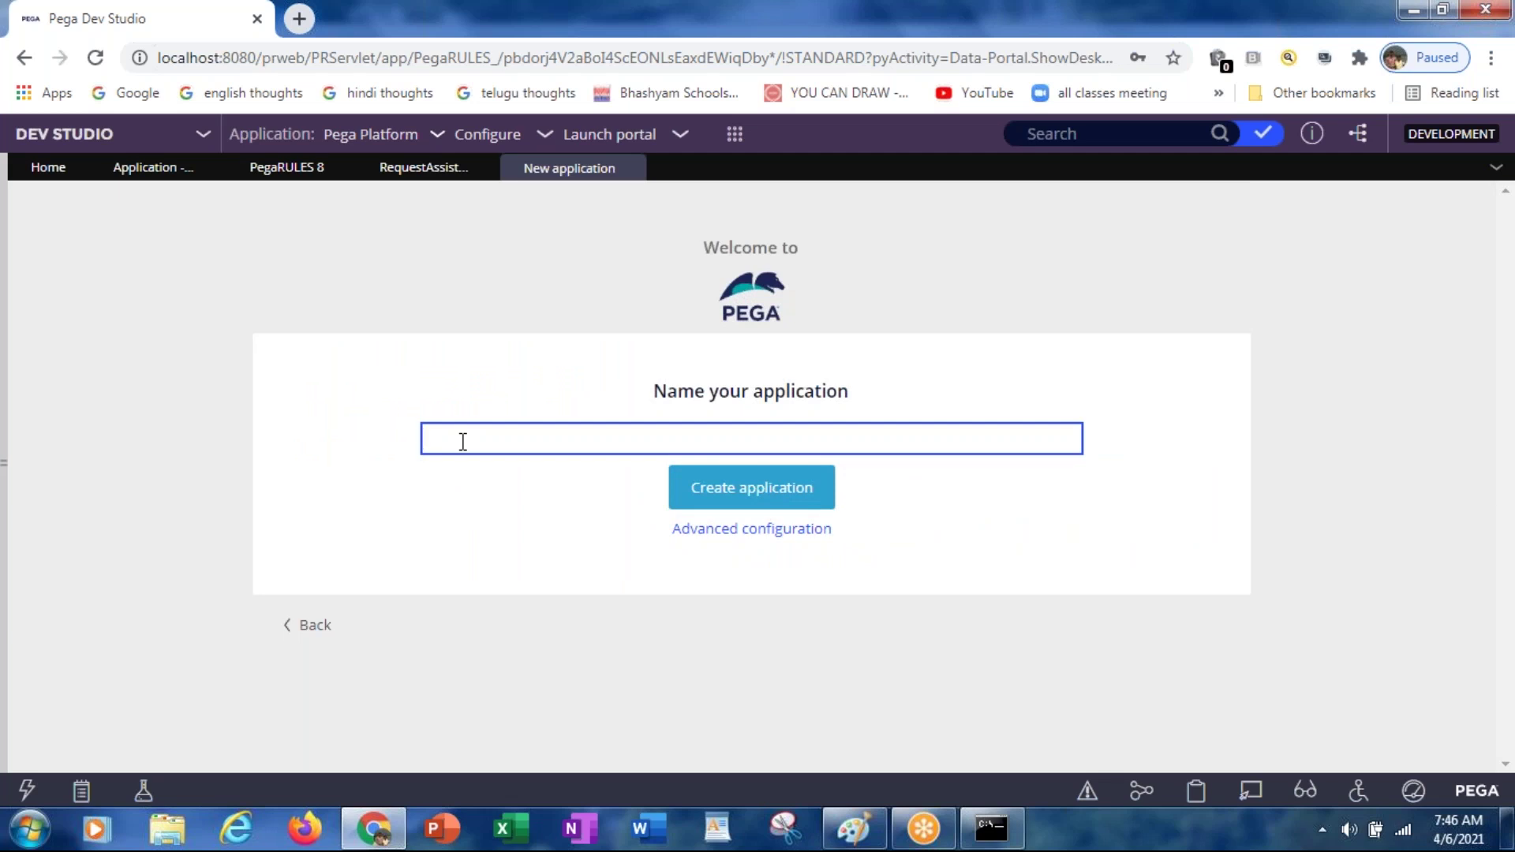
text(ICICIGenIns)
key(Tab)
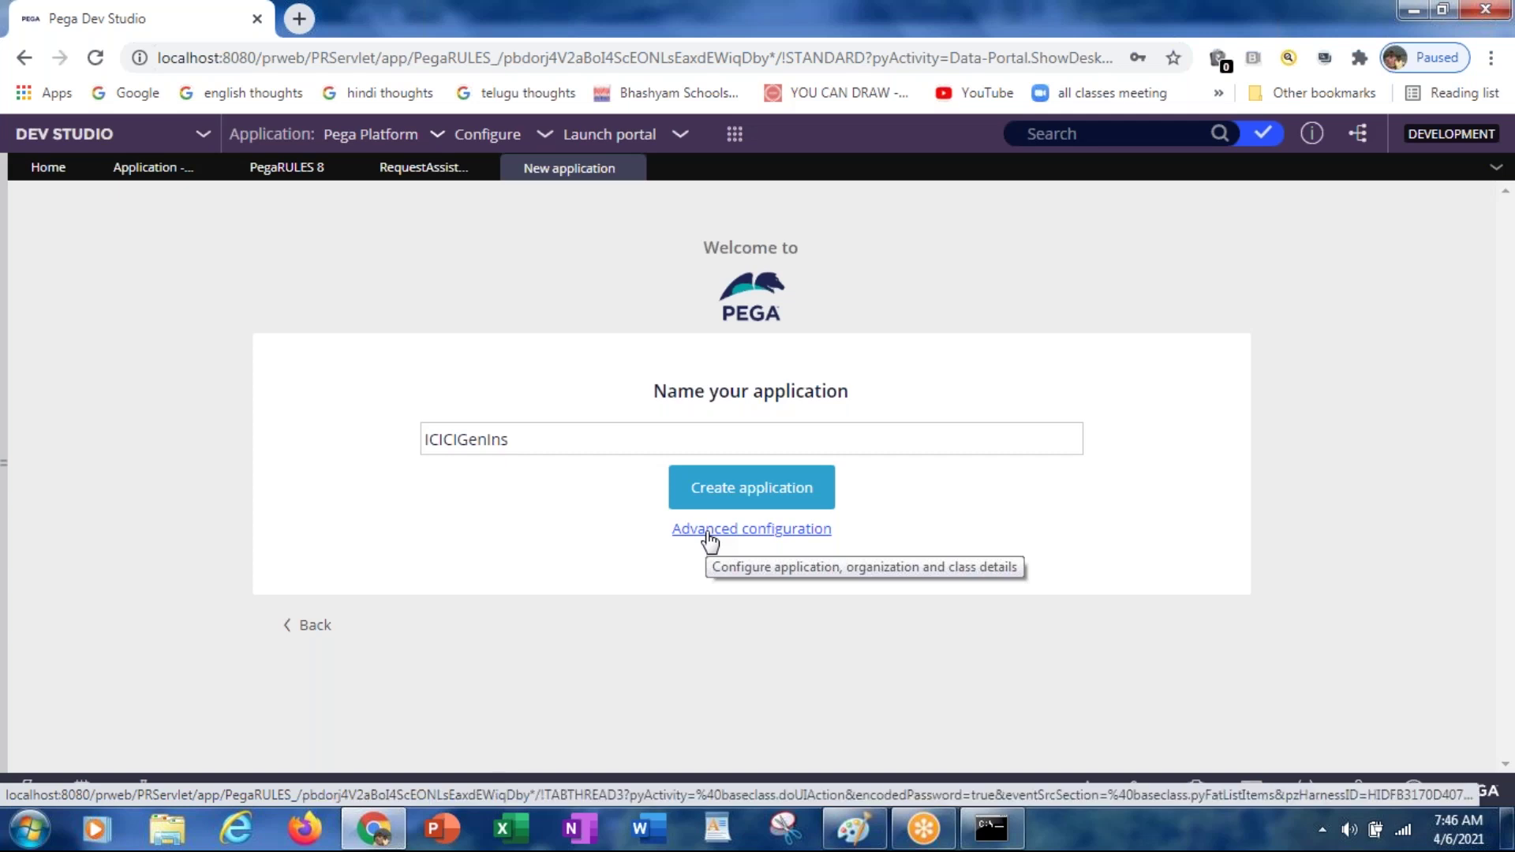
Step: In Advanced configuration, toggle the application structure between Framework and Implementation
click(709, 540)
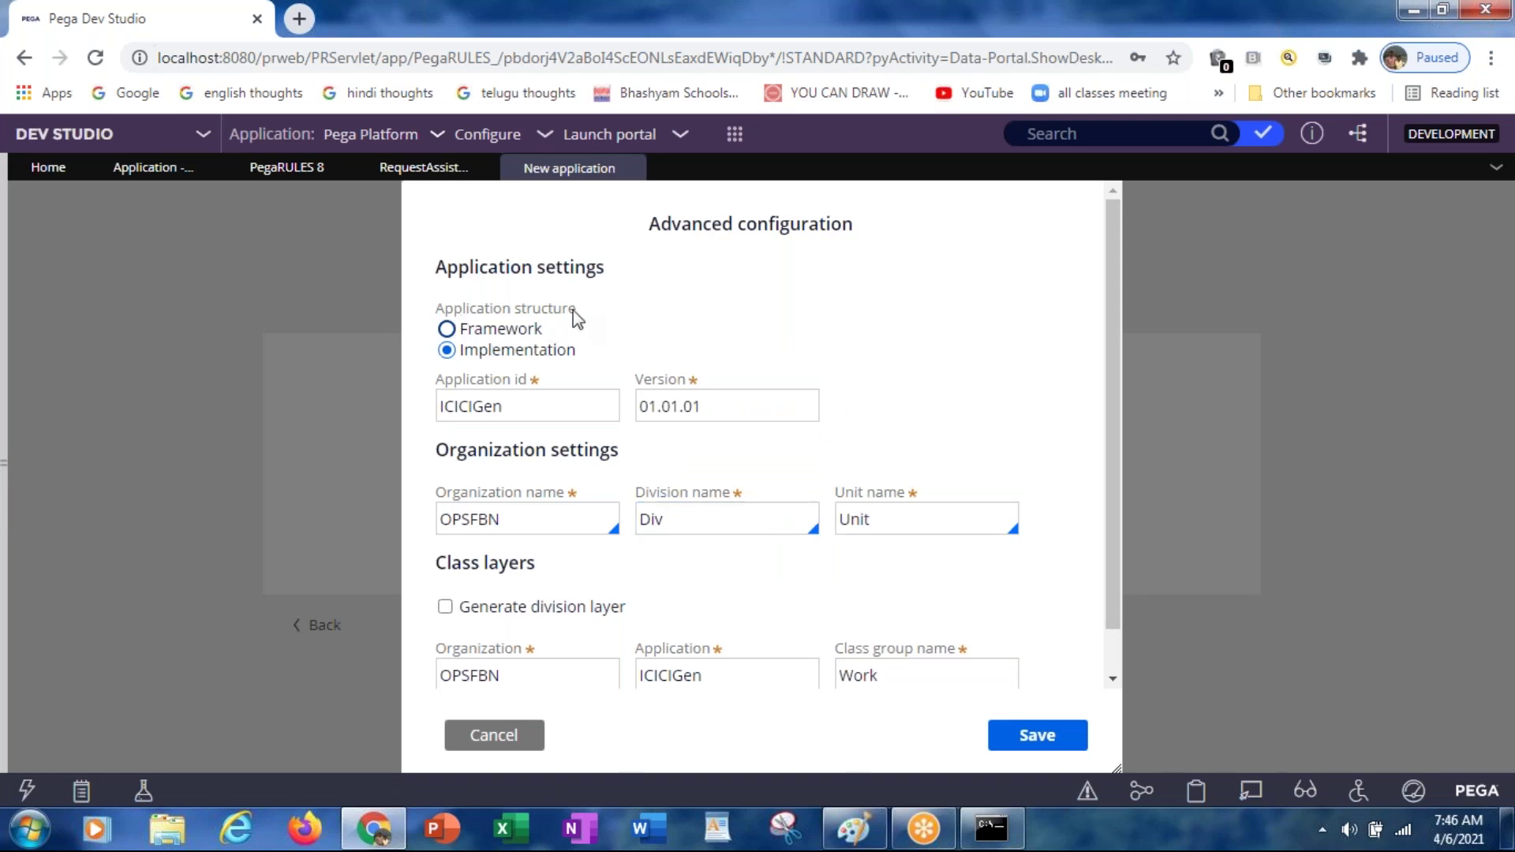
click(446, 329)
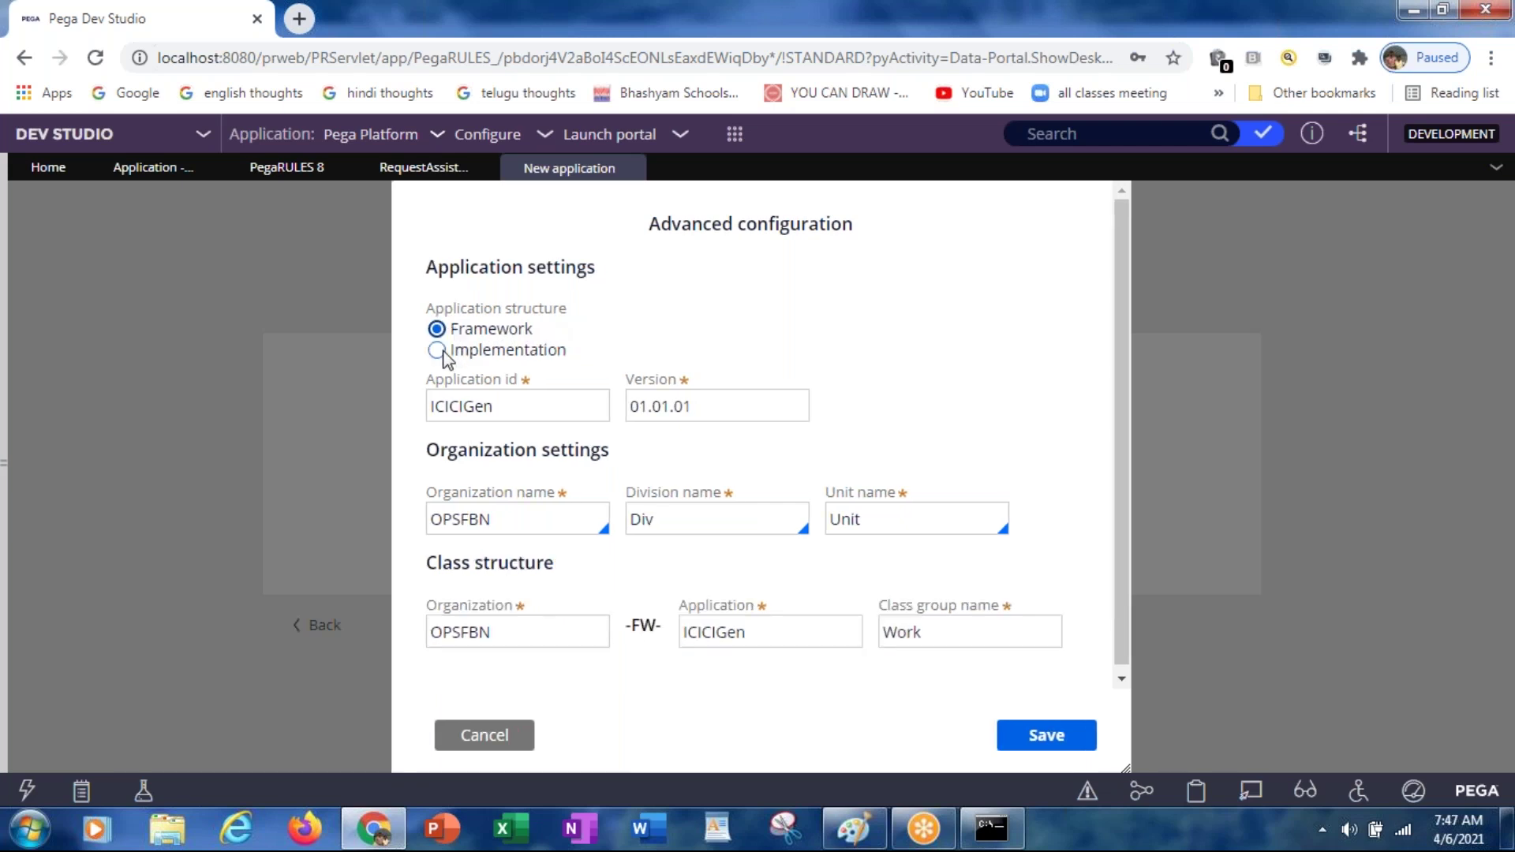
click(445, 351)
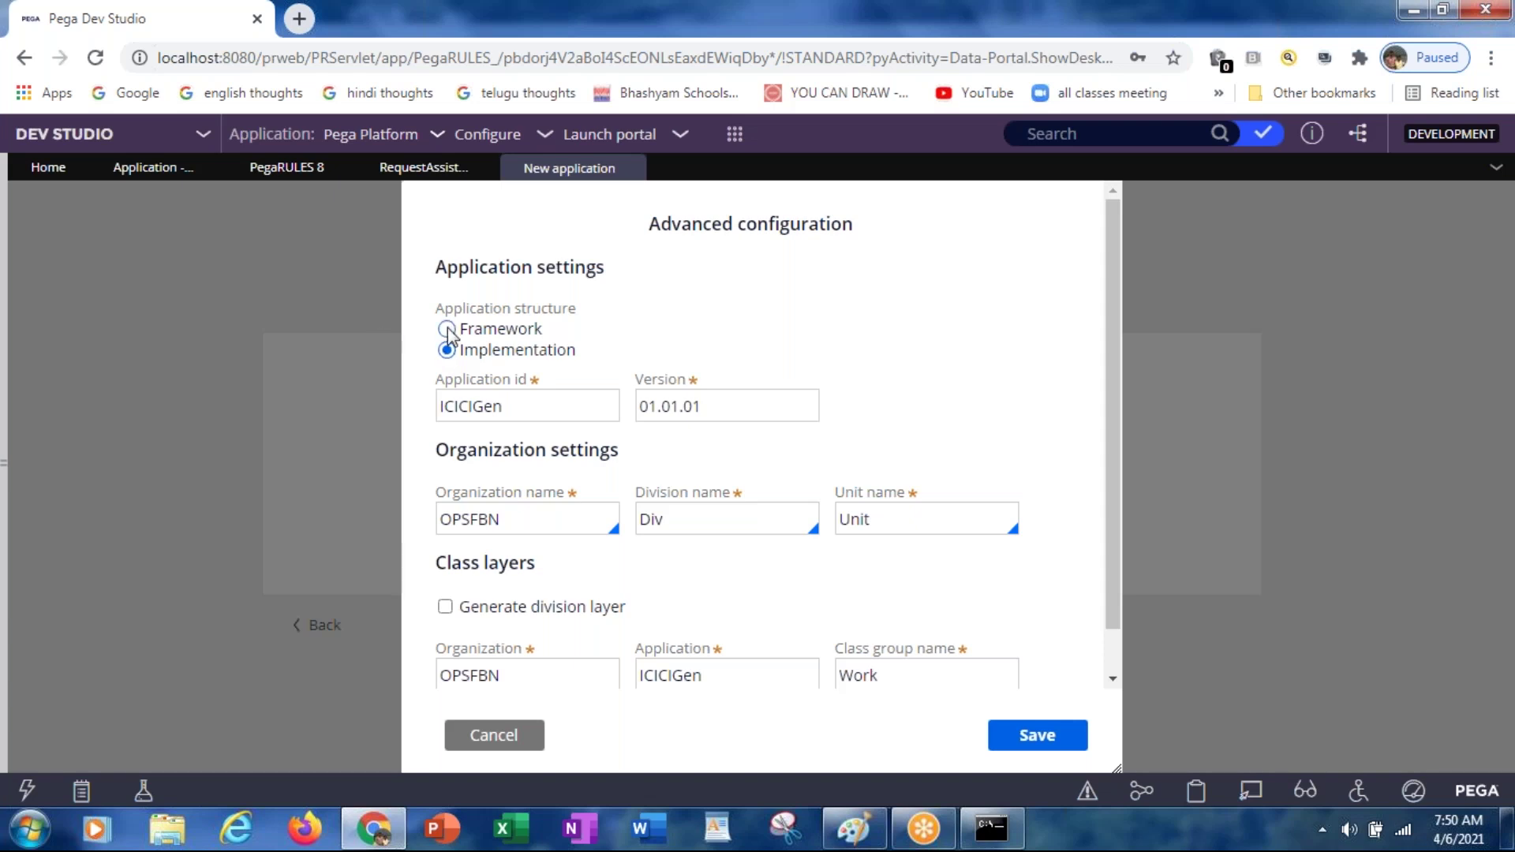
Step: Set the application structure to Framework and correct the application ID to ICICIGen
click(447, 330)
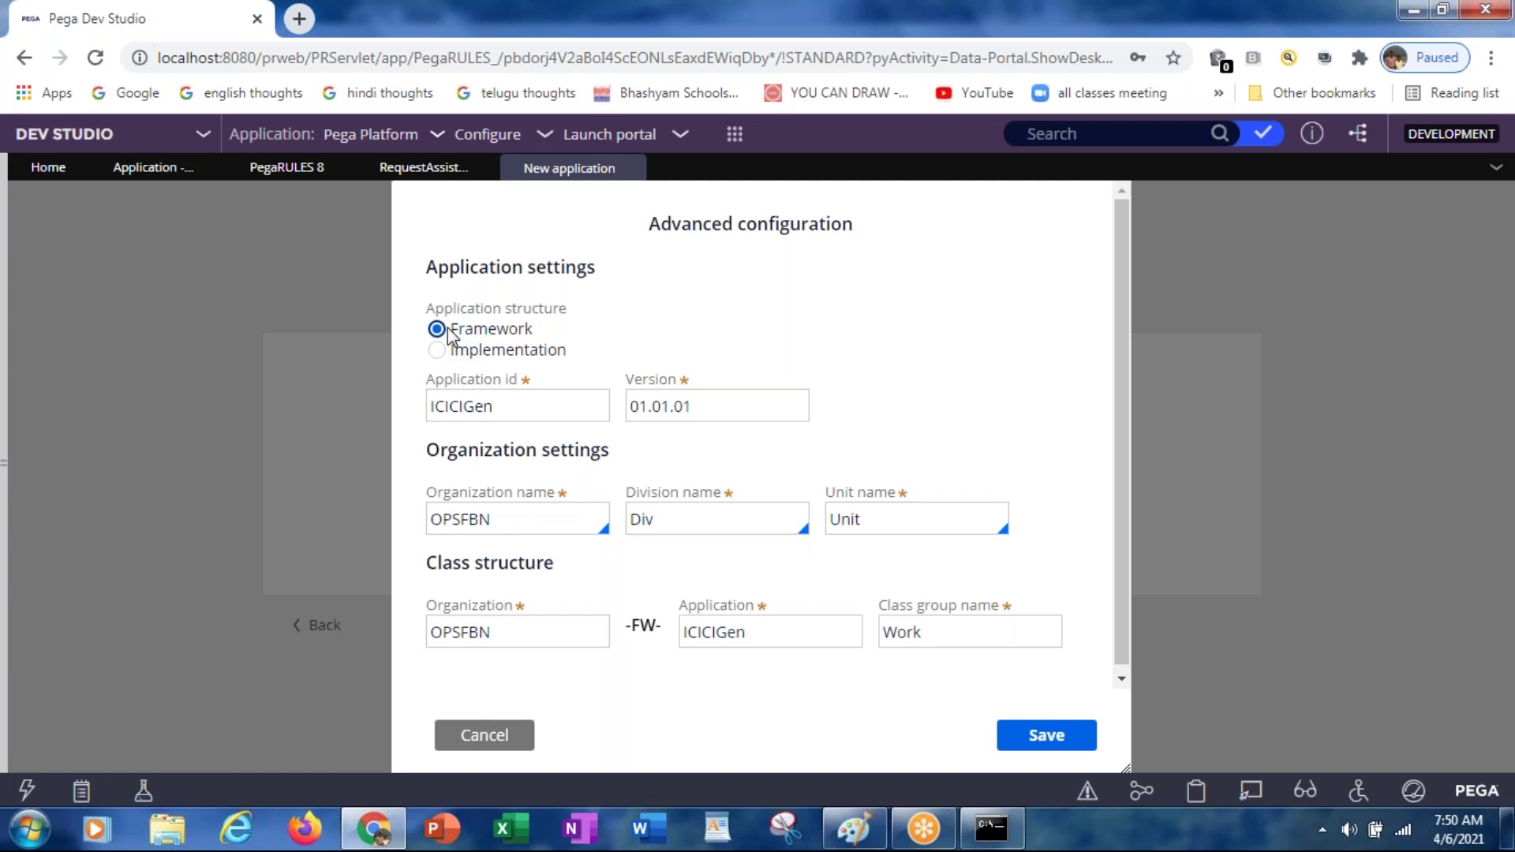
click(557, 408)
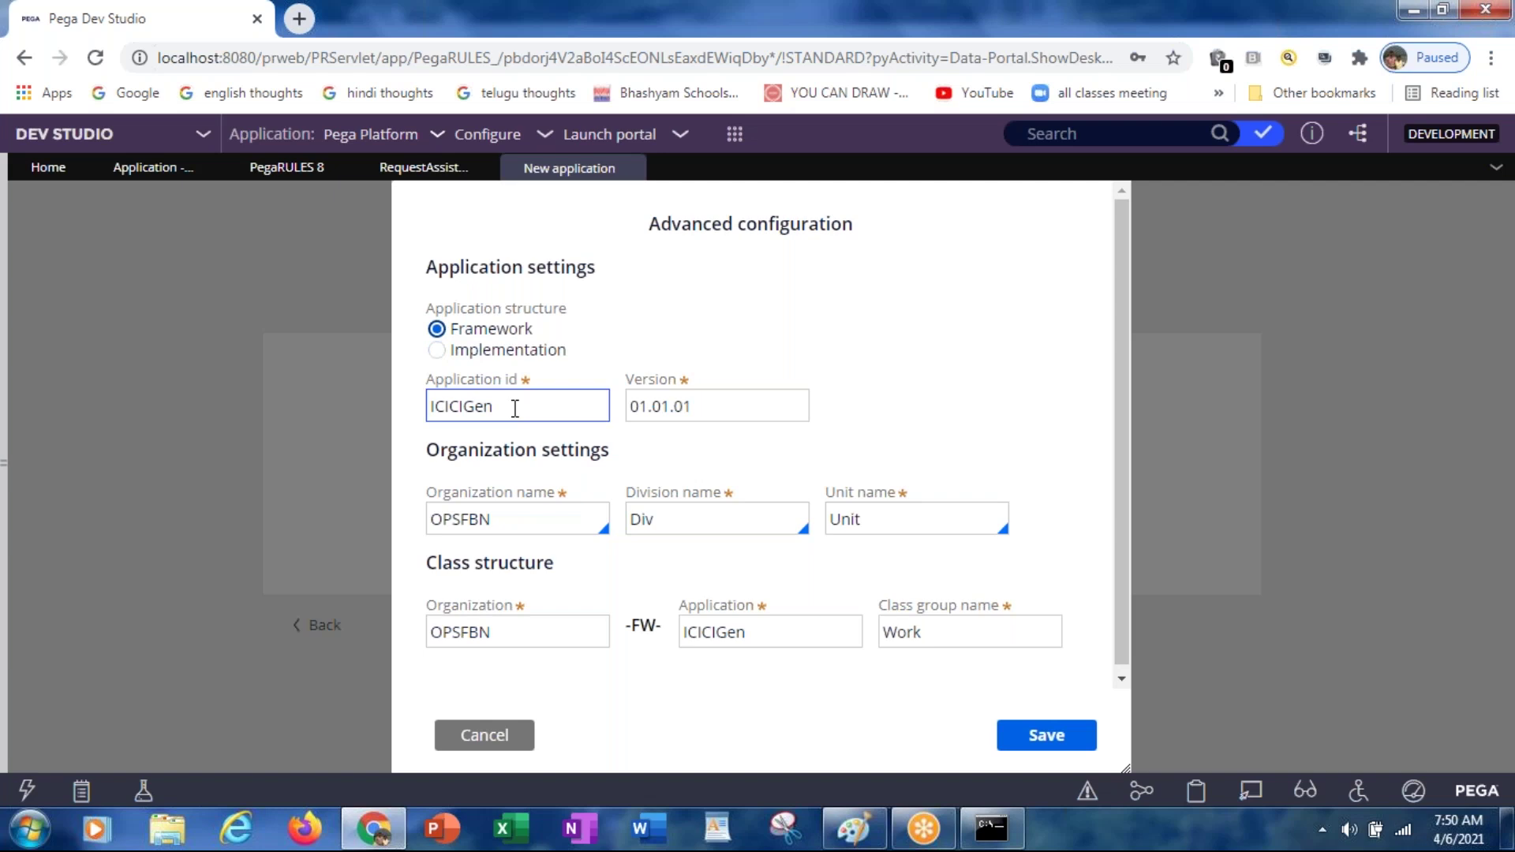
click(514, 407)
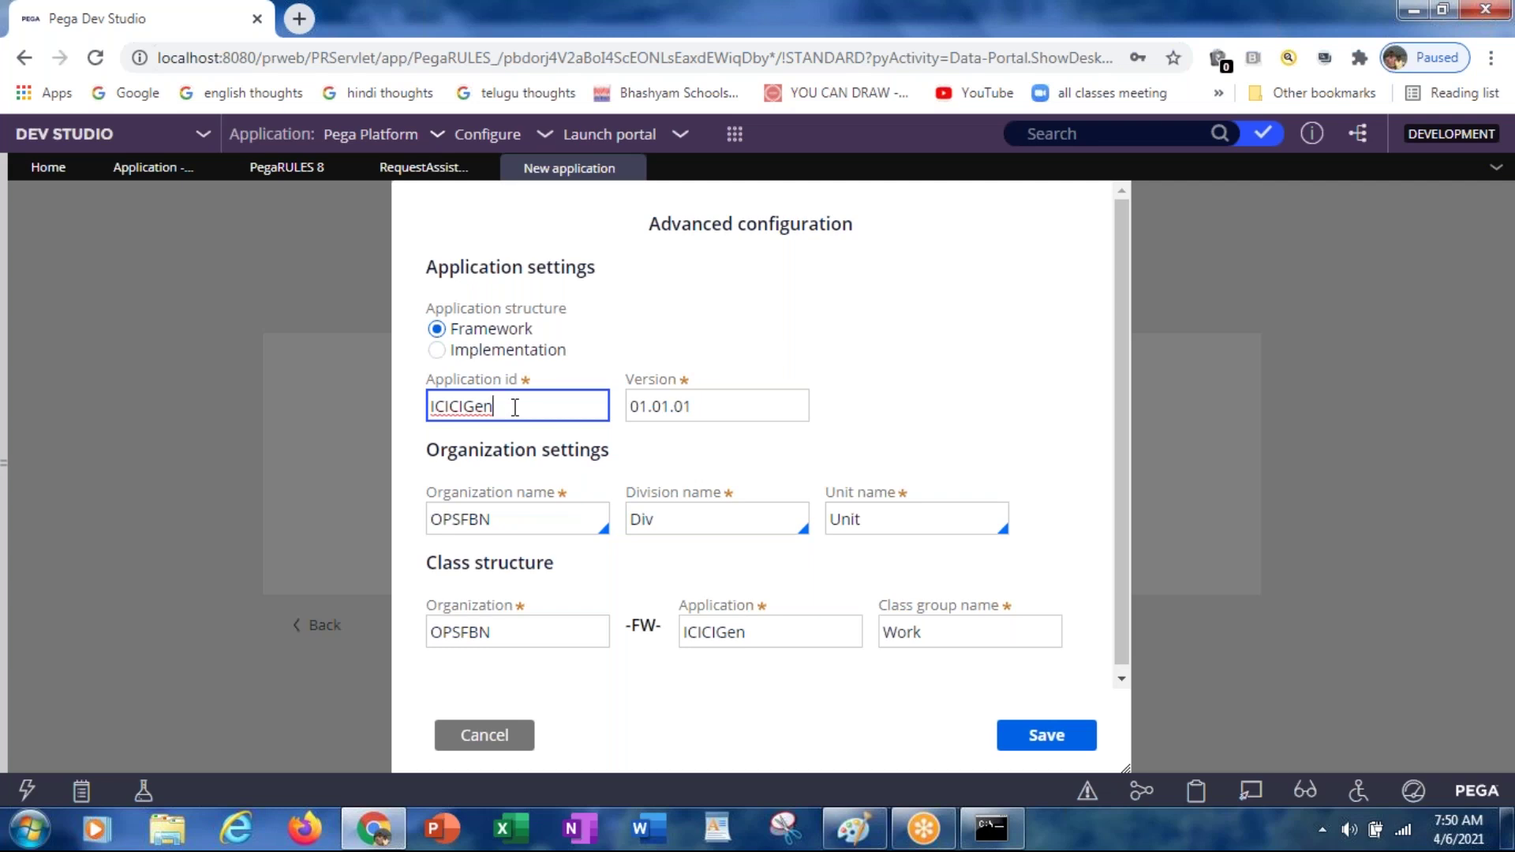
key(BackSpace)
text(n)
click(505, 522)
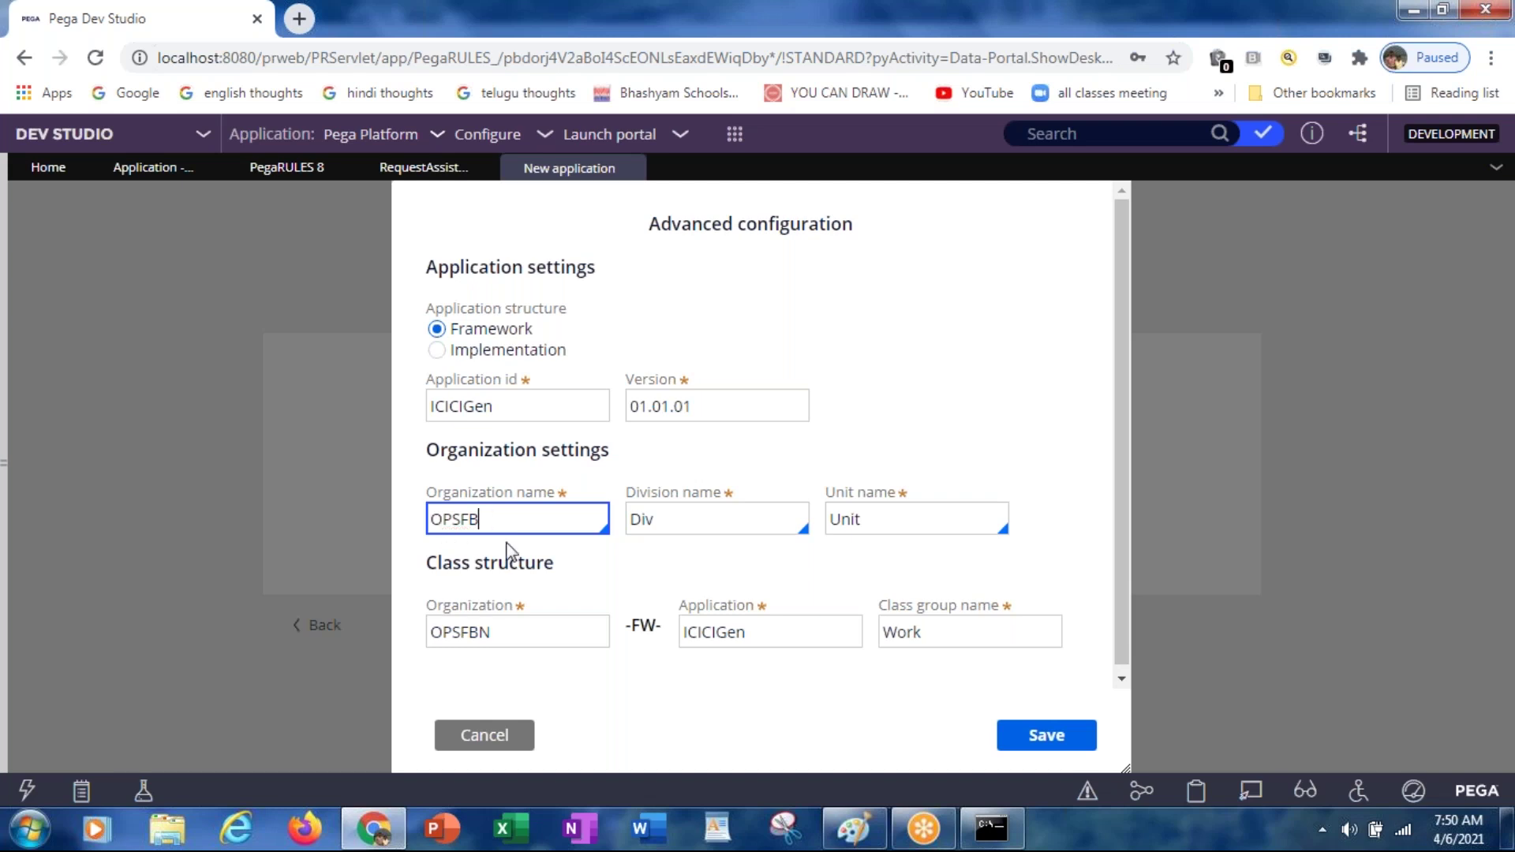
Step: Replace the organization name OPSFBN with ICICI
key(BackSpace)
key(BackSpace)
key(BackSpace)
key(BackSpace)
key(BackSpace)
key(BackSpace)
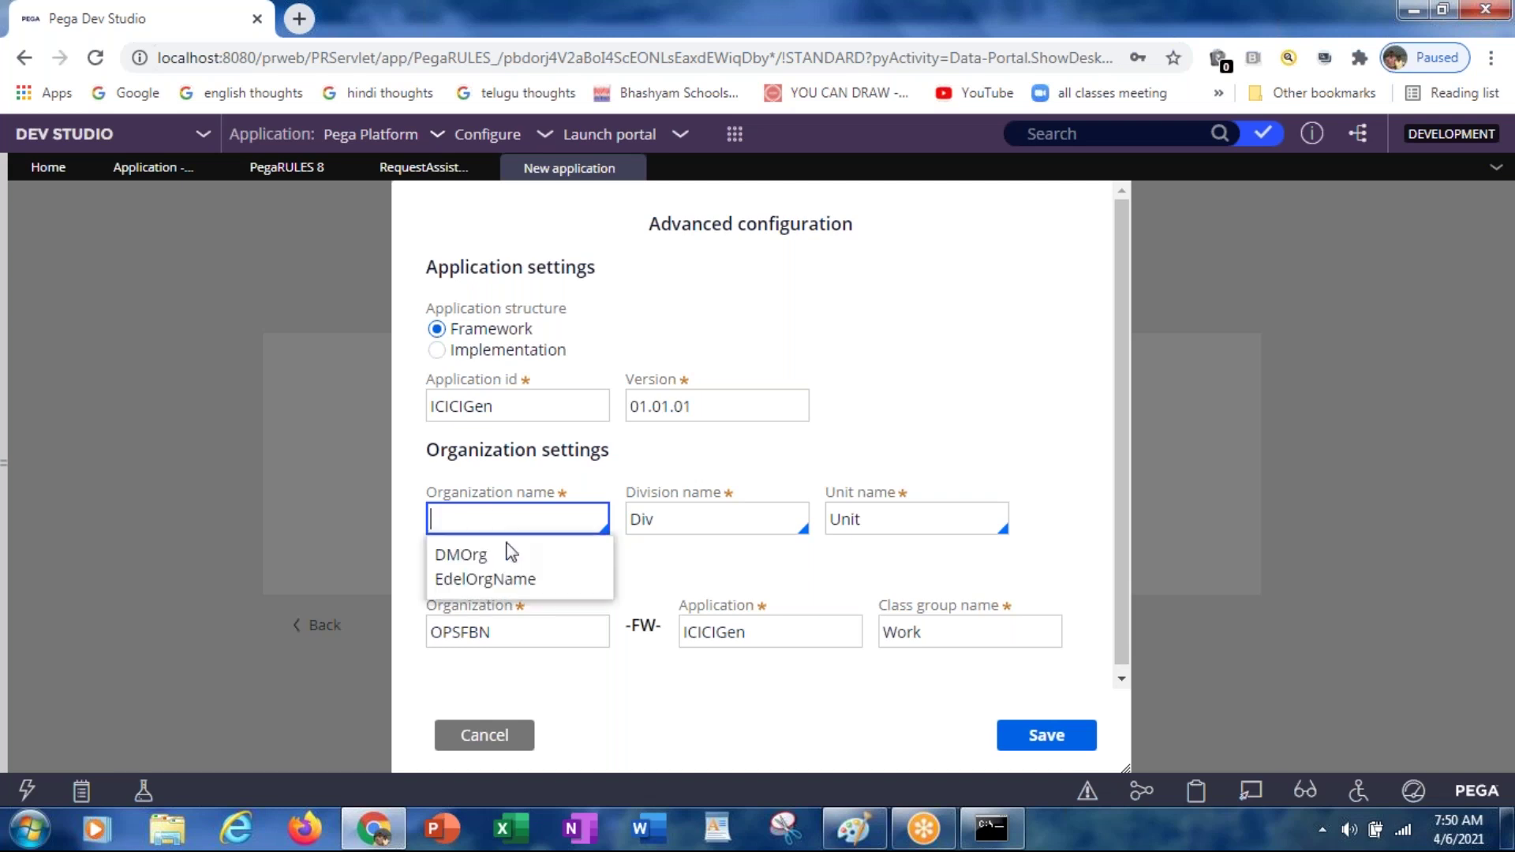
text(ICICIO)
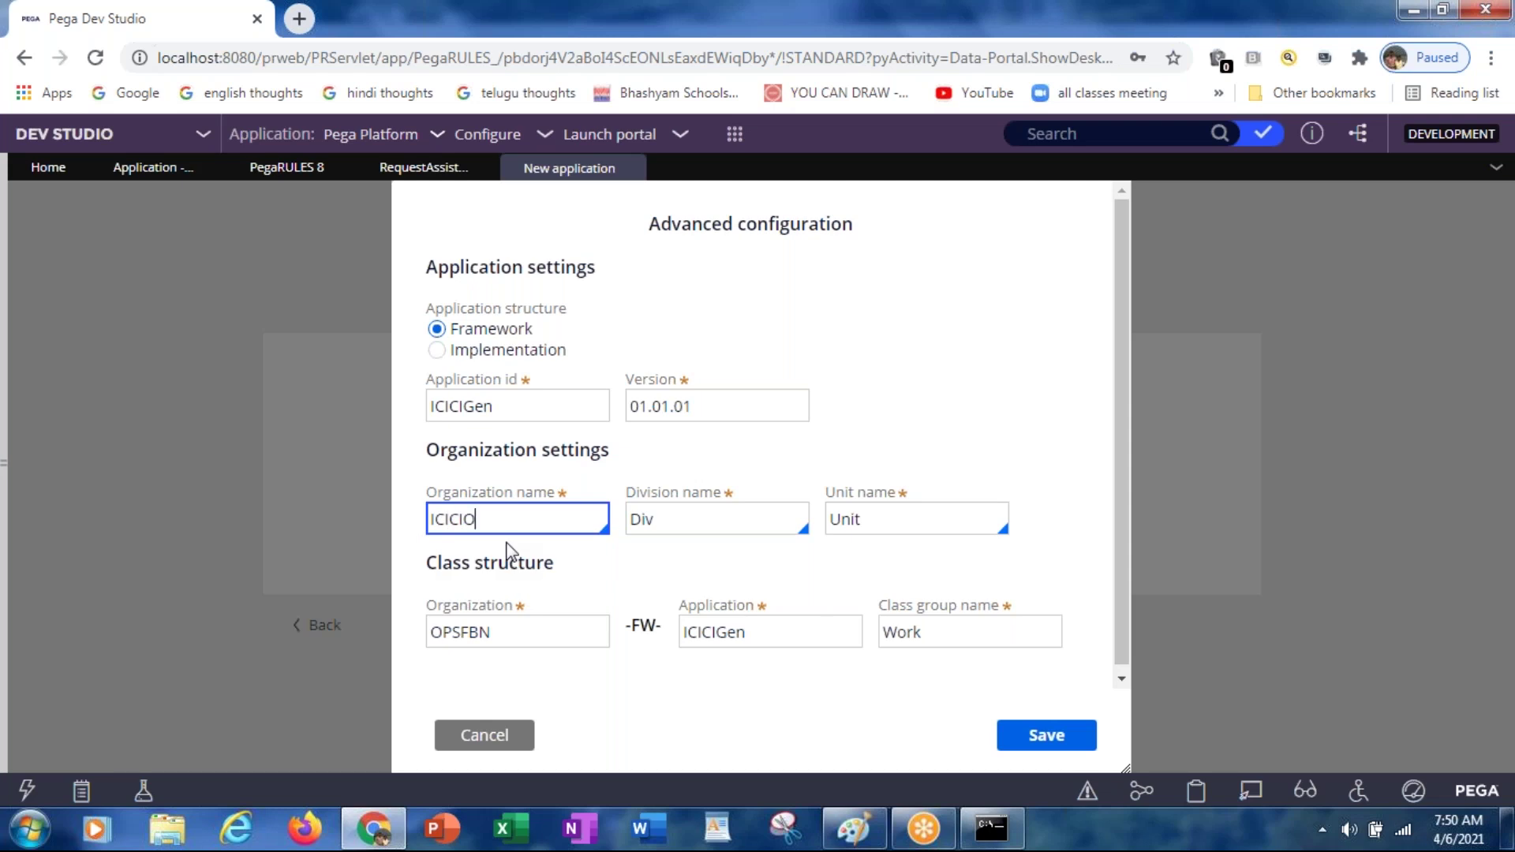
key(BackSpace)
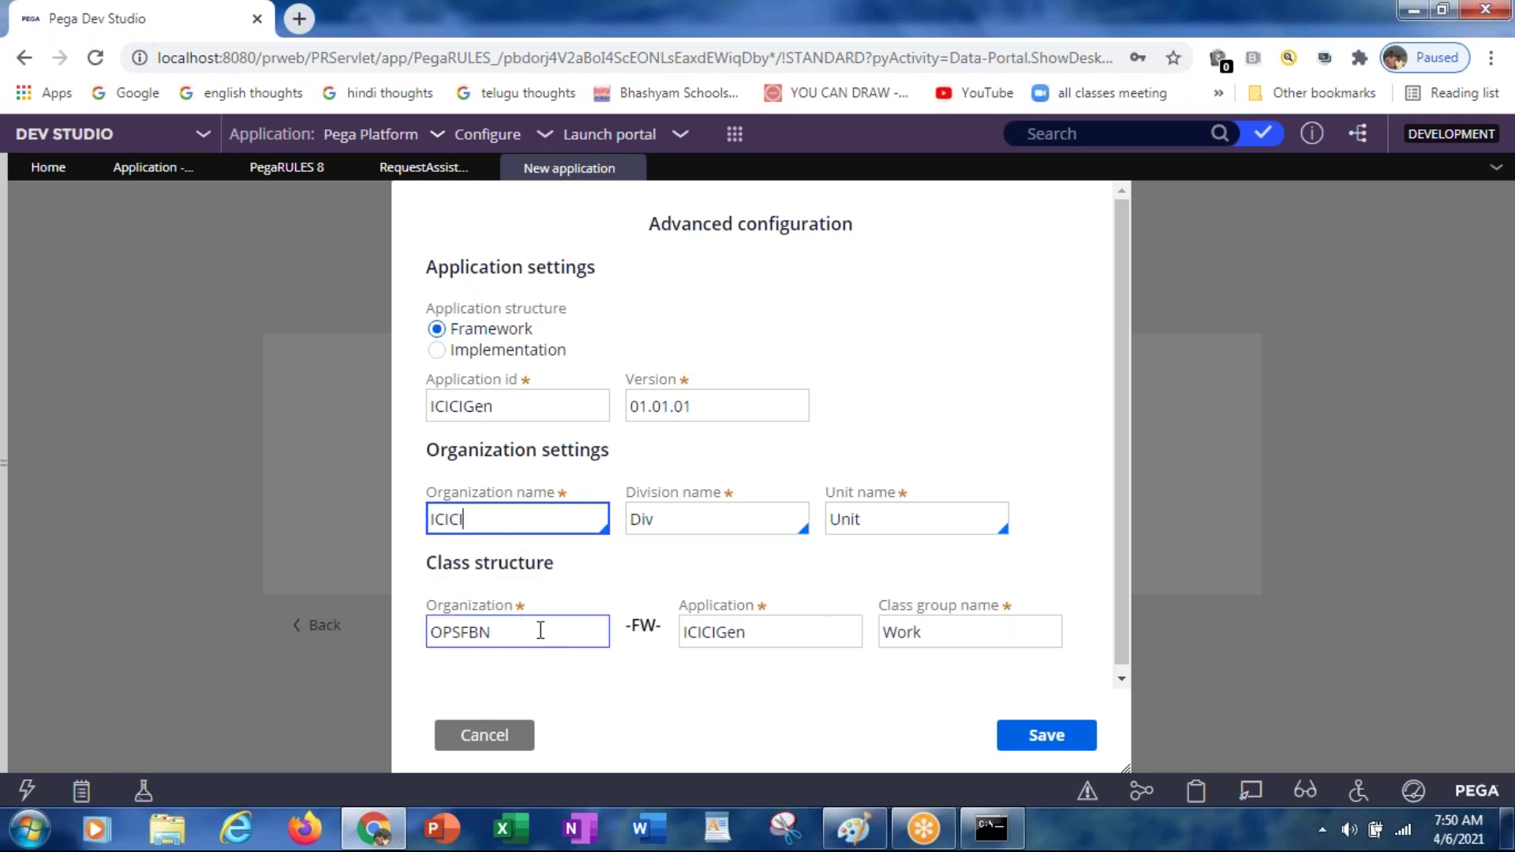
click(541, 705)
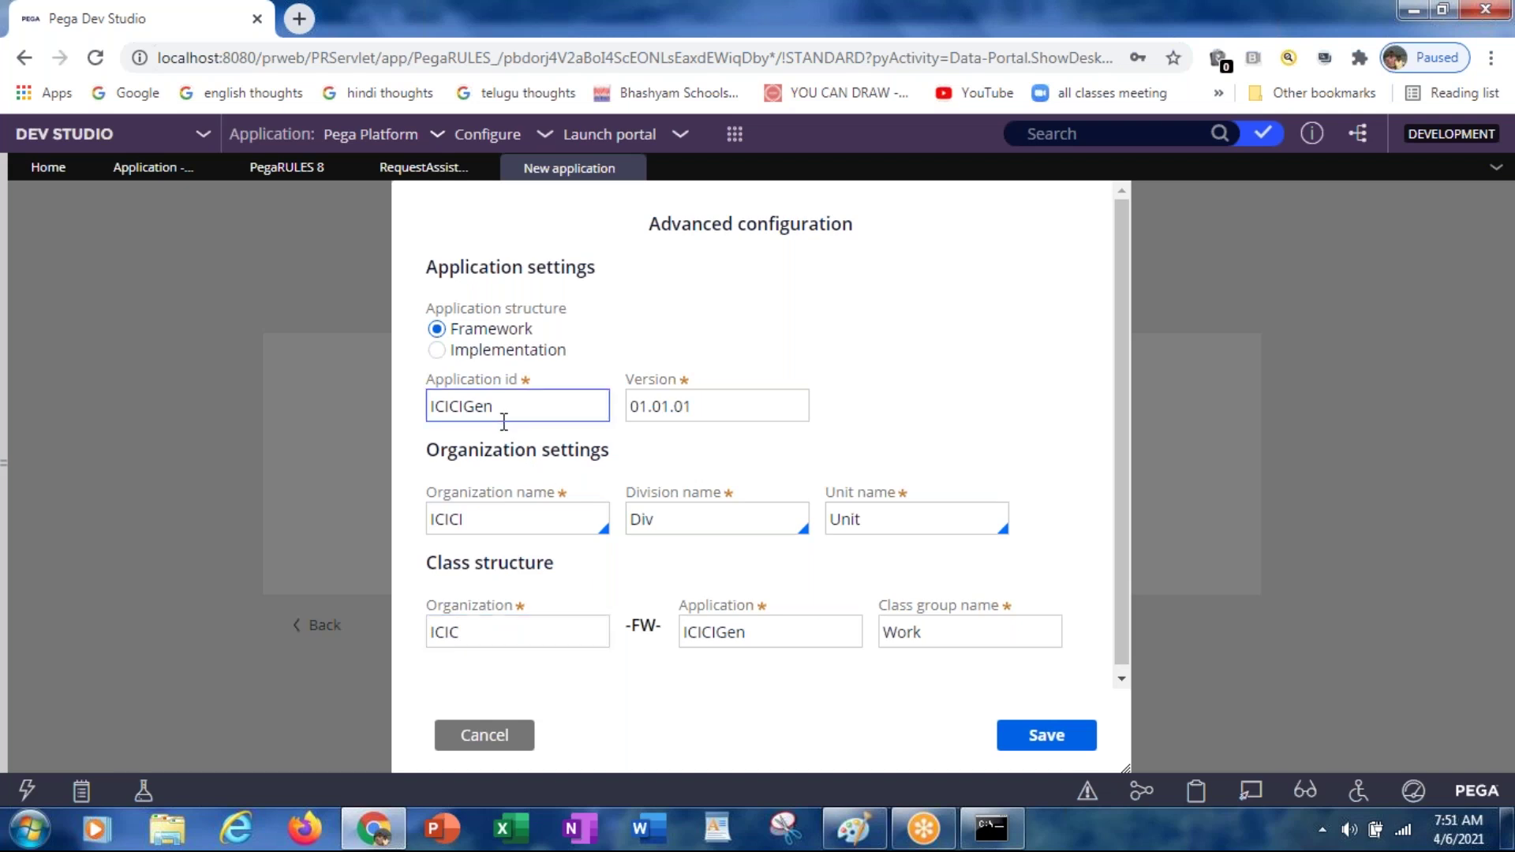
Step: Change the class structure organization to ICICIG
click(517, 633)
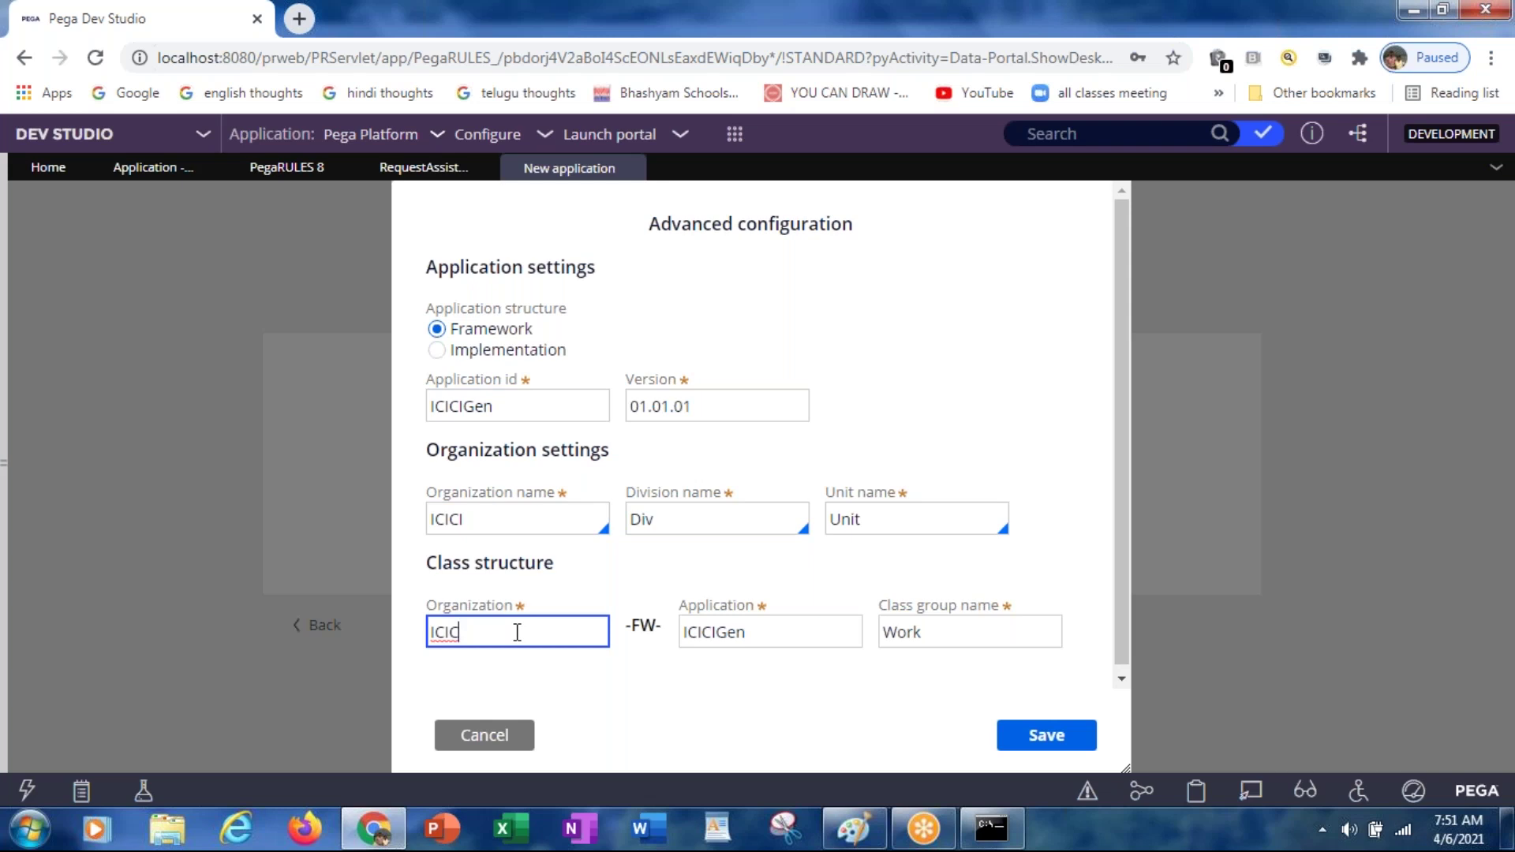
text(I)
text(I)
key(BackSpace)
key(BackSpace)
text(I)
key(BackSpace)
text(IG)
click(481, 521)
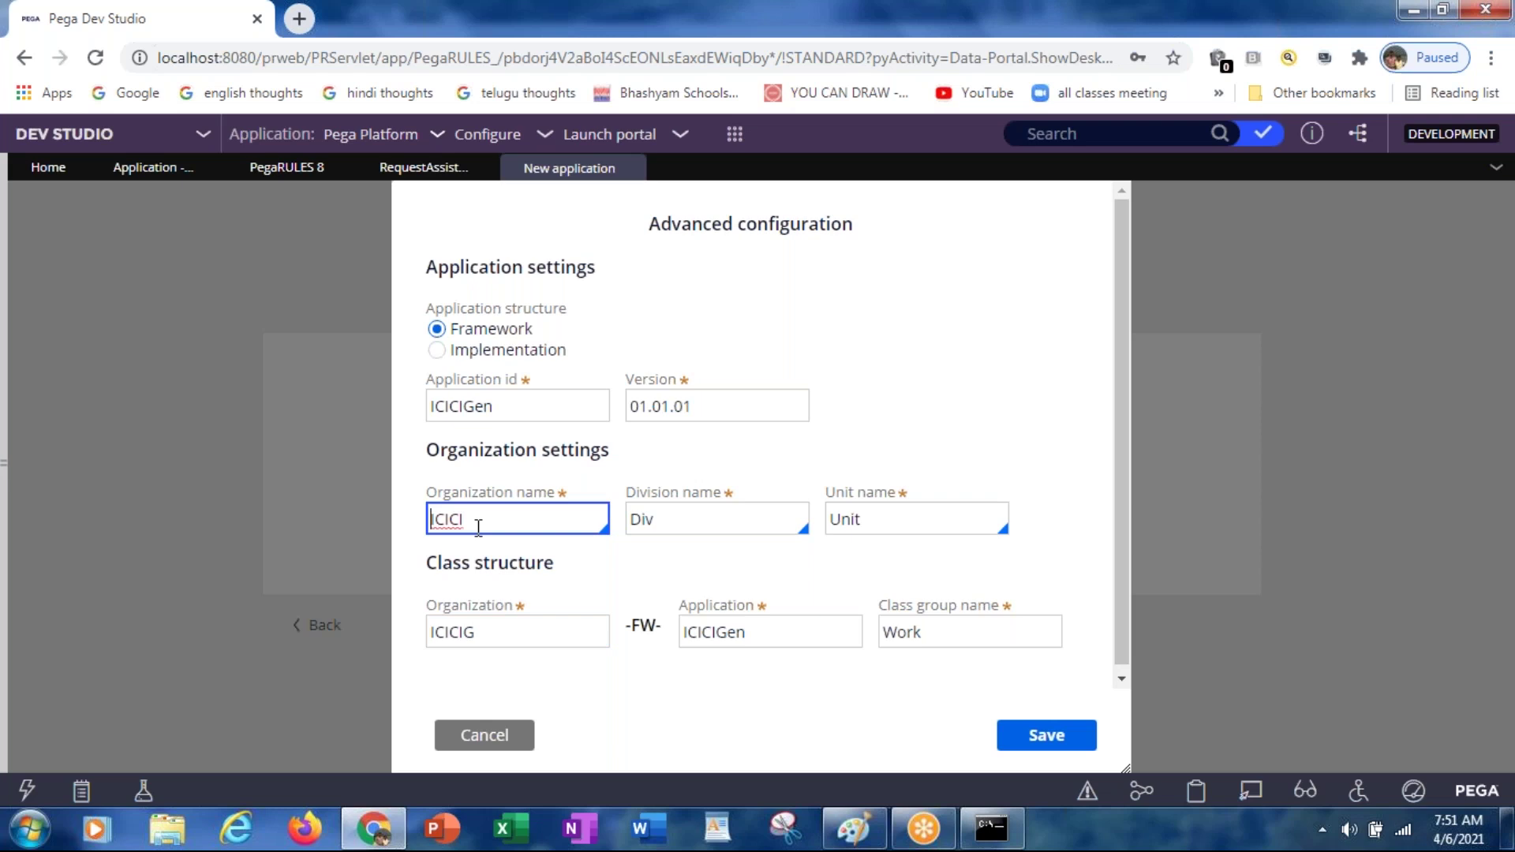
click(489, 633)
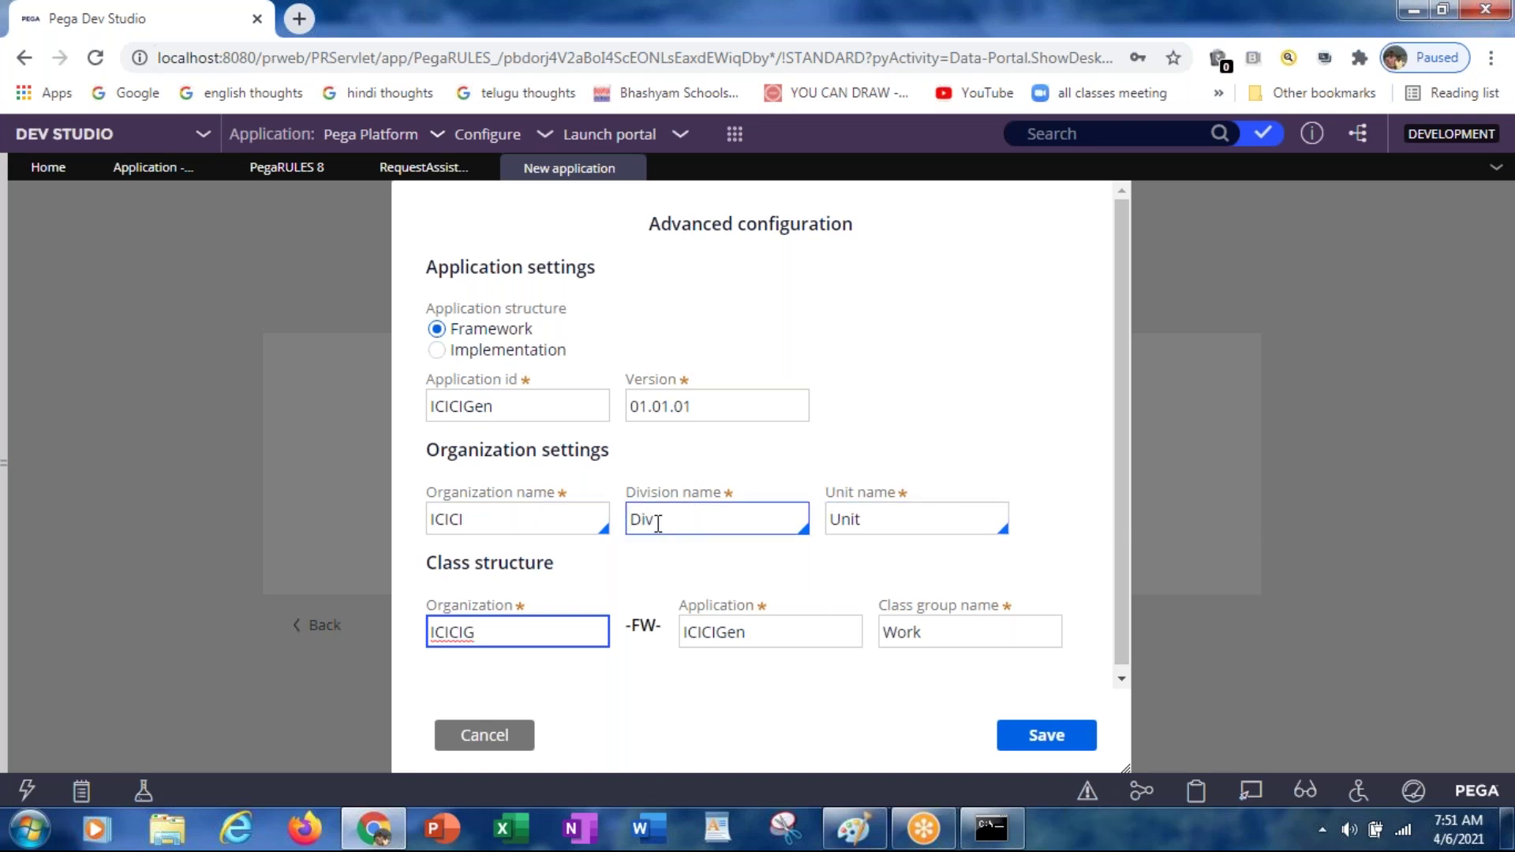
Step: Start the division name with ICICI and the unit name with HYD
click(658, 523)
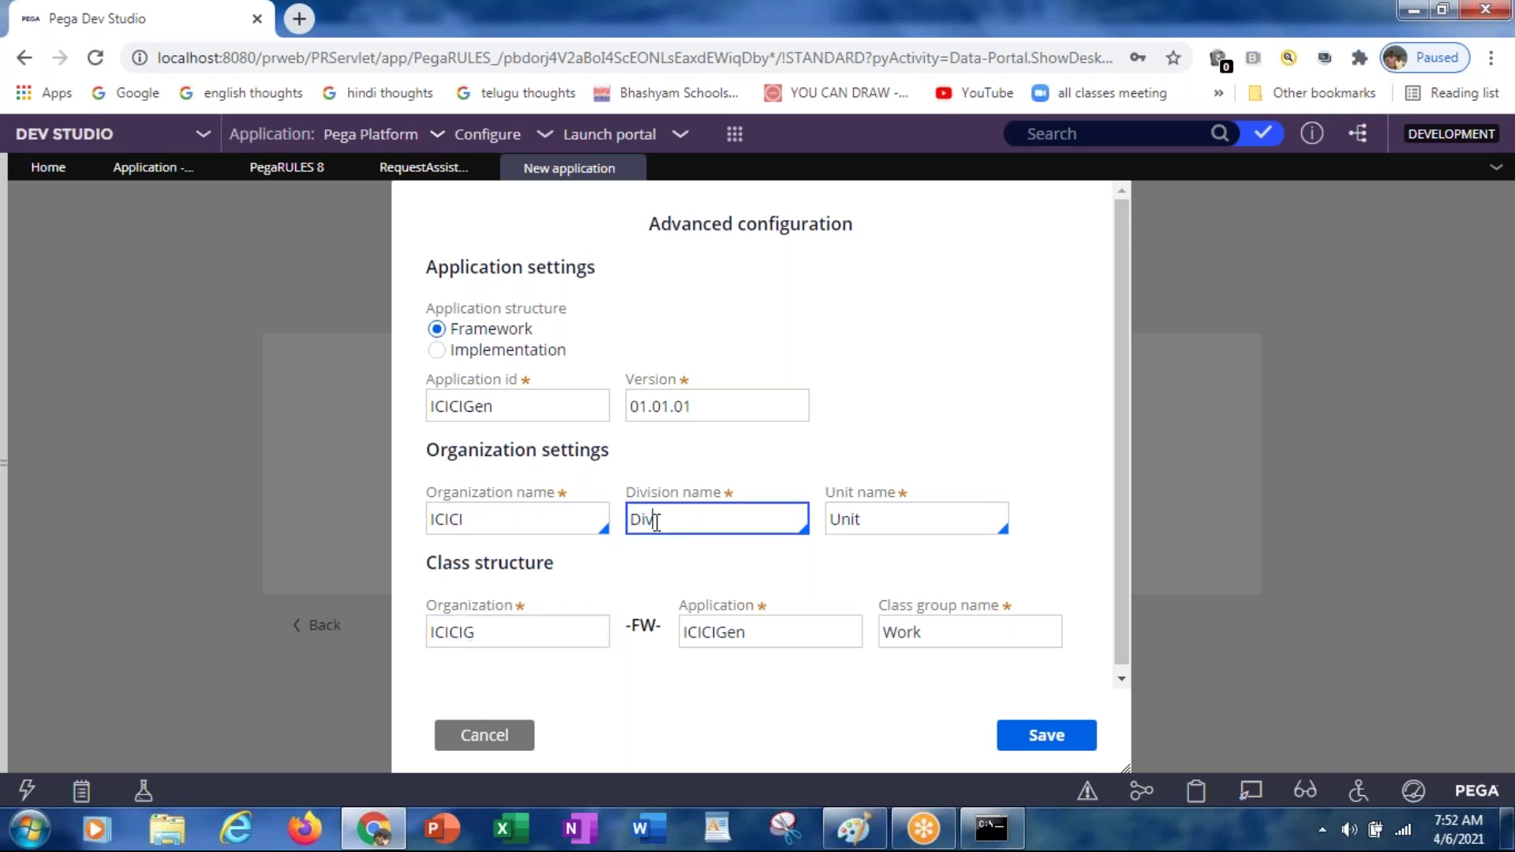
key(BackSpace)
key(BackSpace)
key(BackSpace)
text(icic)
key(BackSpace)
key(BackSpace)
key(BackSpace)
key(BackSpace)
text(ICIC)
text(ID)
key(Tab)
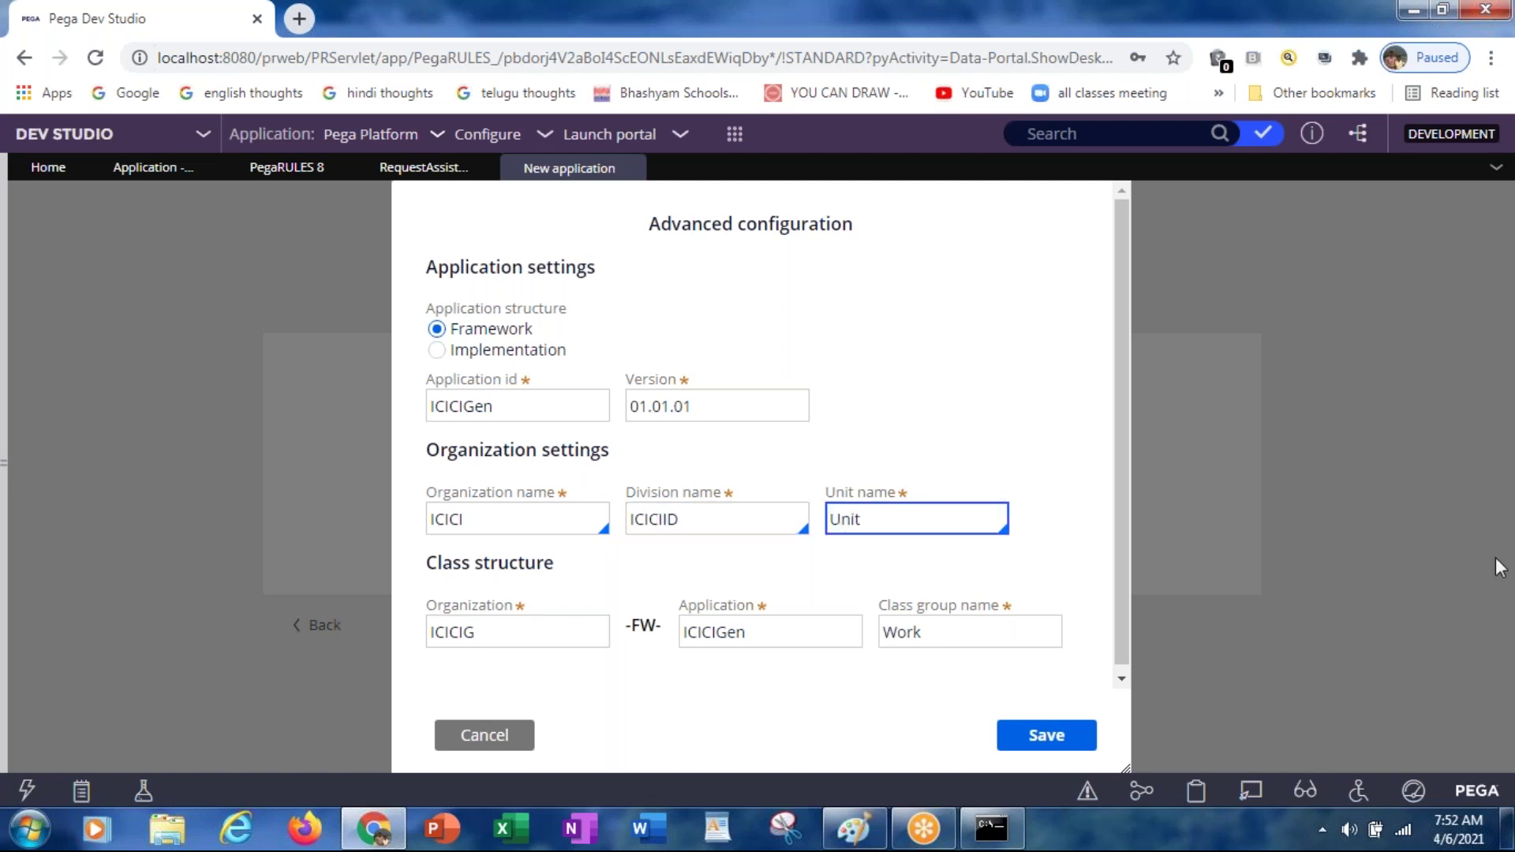
text(tJhy)
key(BackSpace)
key(BackSpace)
text(HYD)
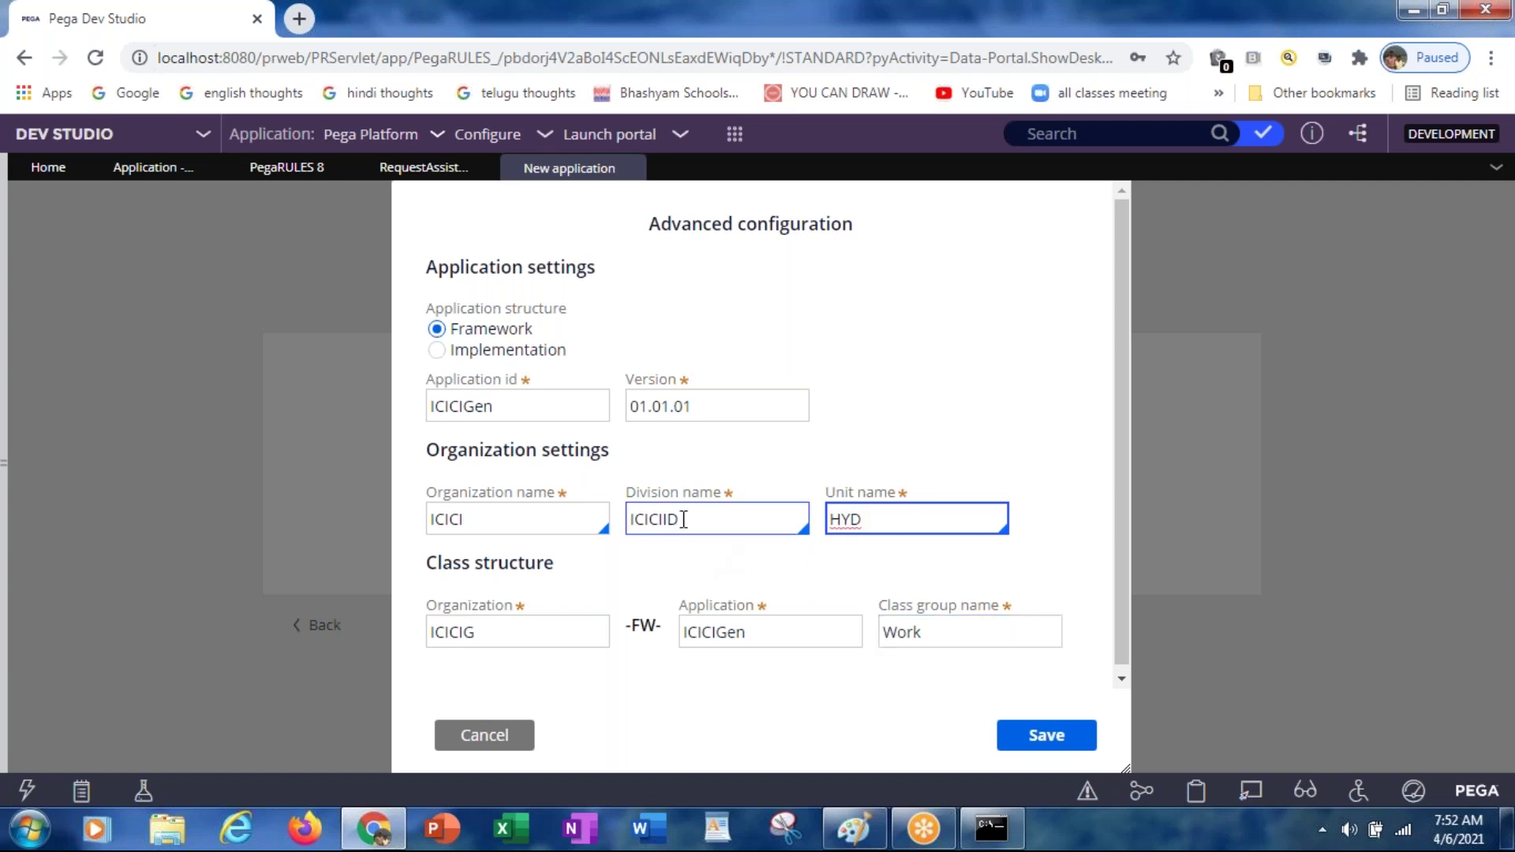
Step: Finish the division as ICICIDiv and unit as HYDUnit, and set organization to ICICIORG
click(683, 517)
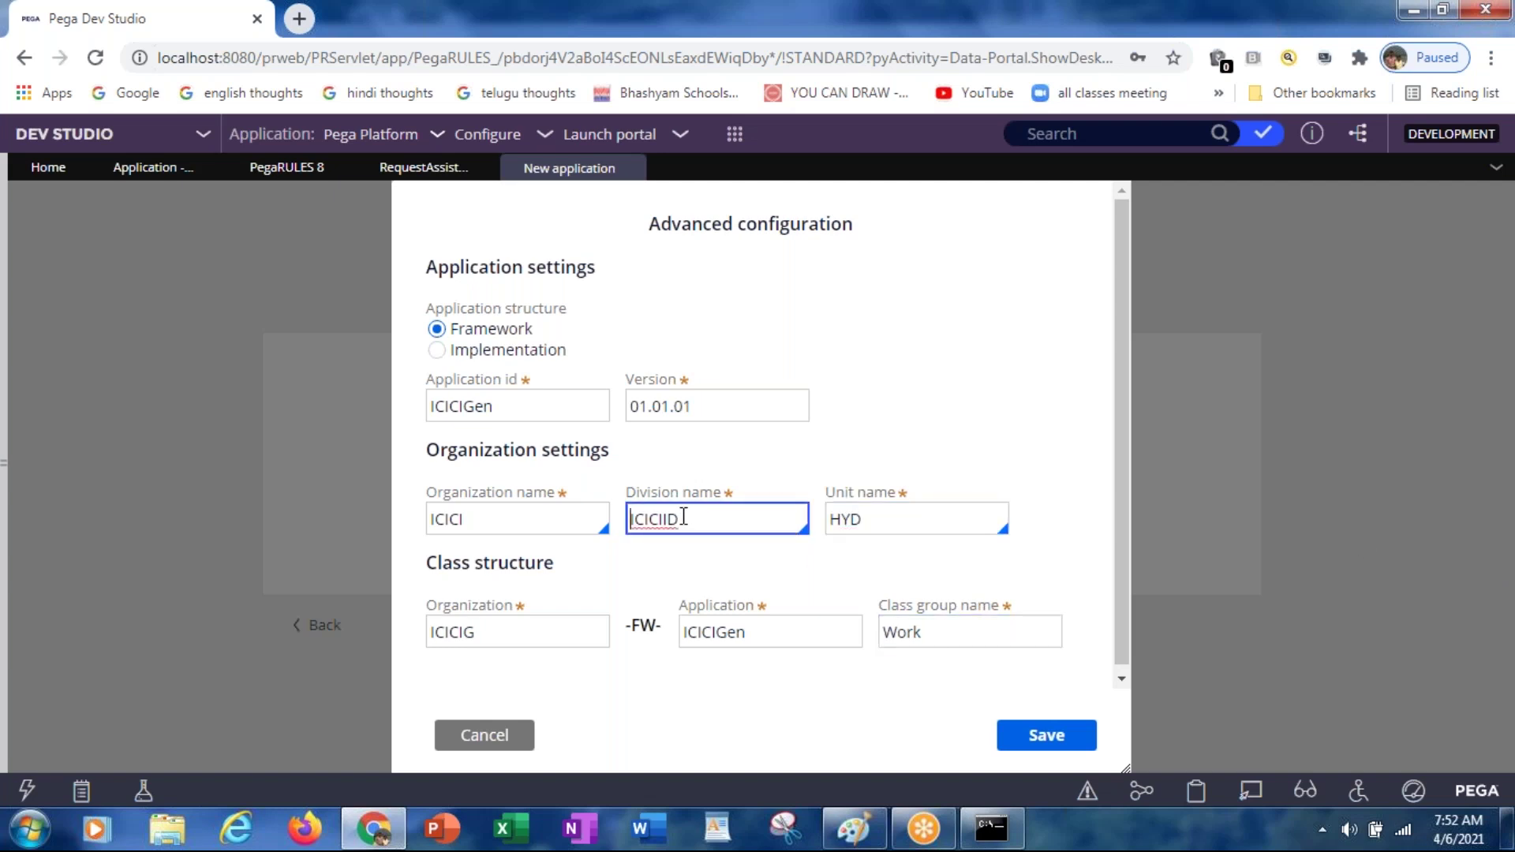
click(684, 517)
text(IDiv)
click(886, 520)
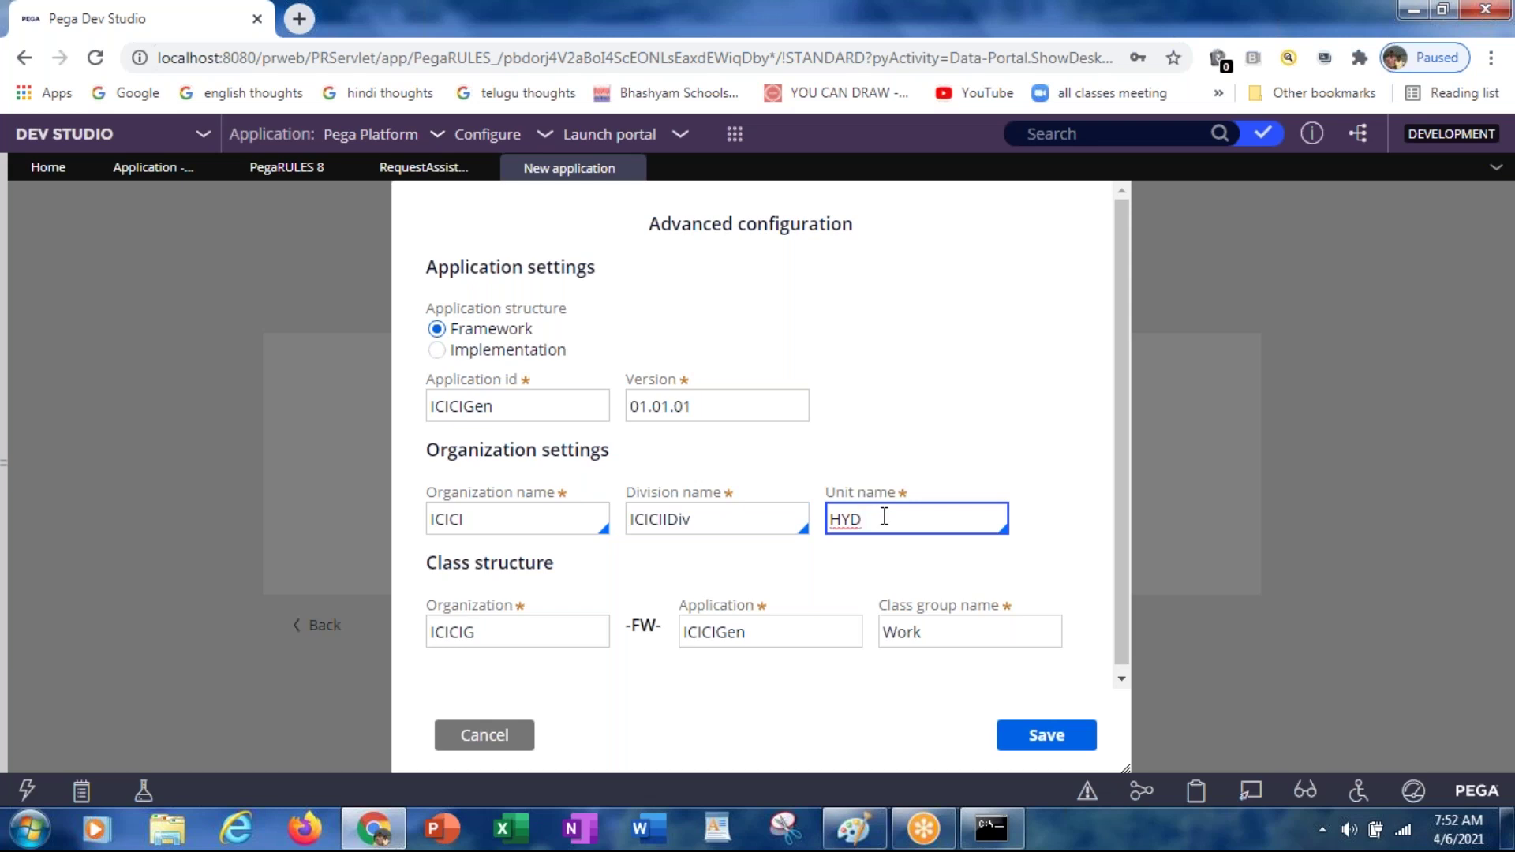
text(u)
key(BackSpace)
text(Unit)
click(513, 516)
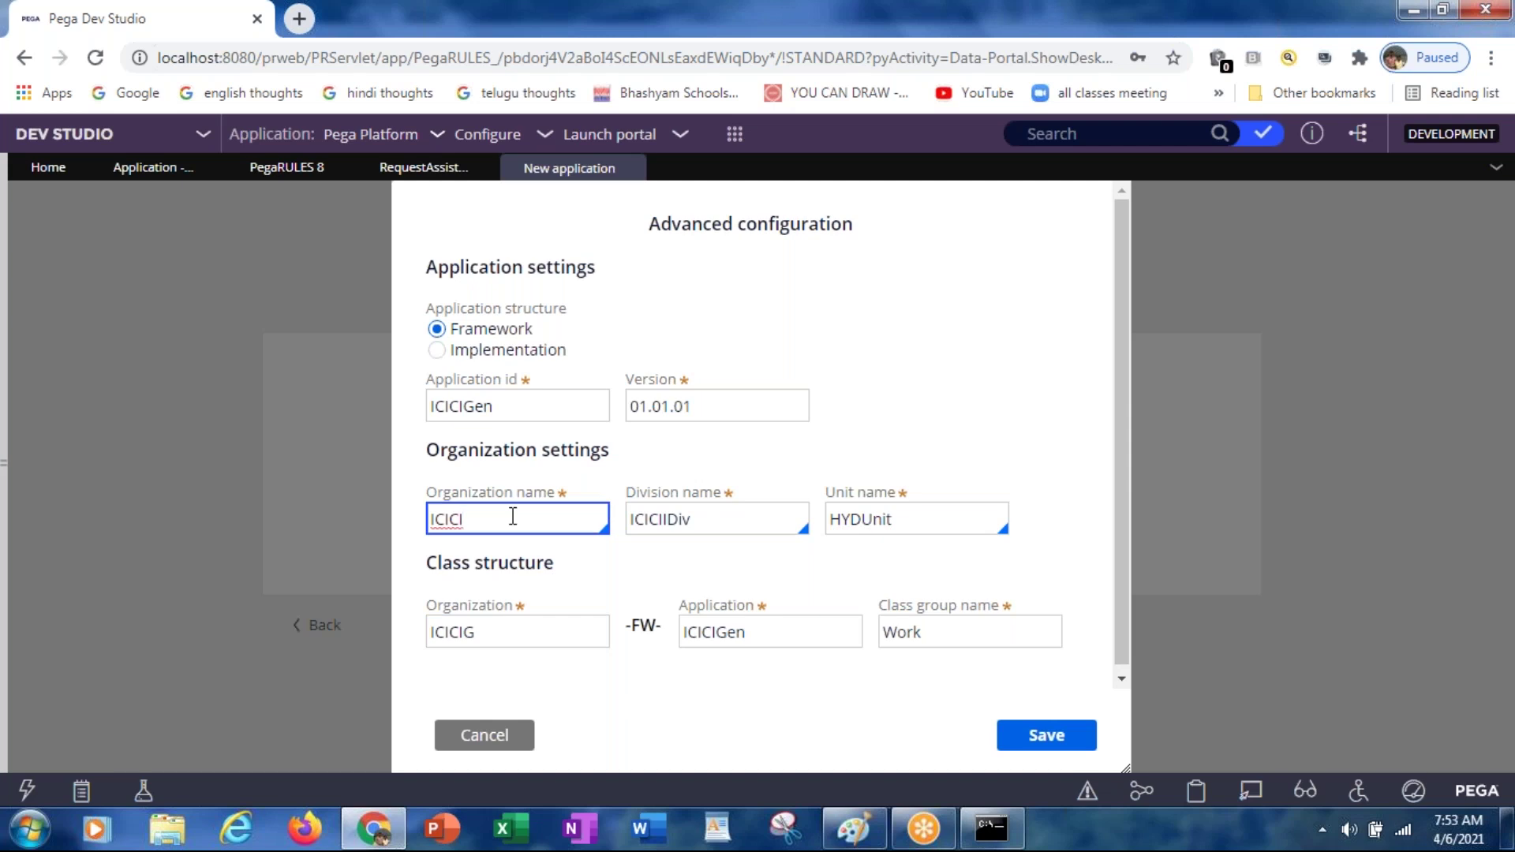
text(ORG)
Step: Save the advanced configuration and create the ICICIGenIns application
click(1018, 740)
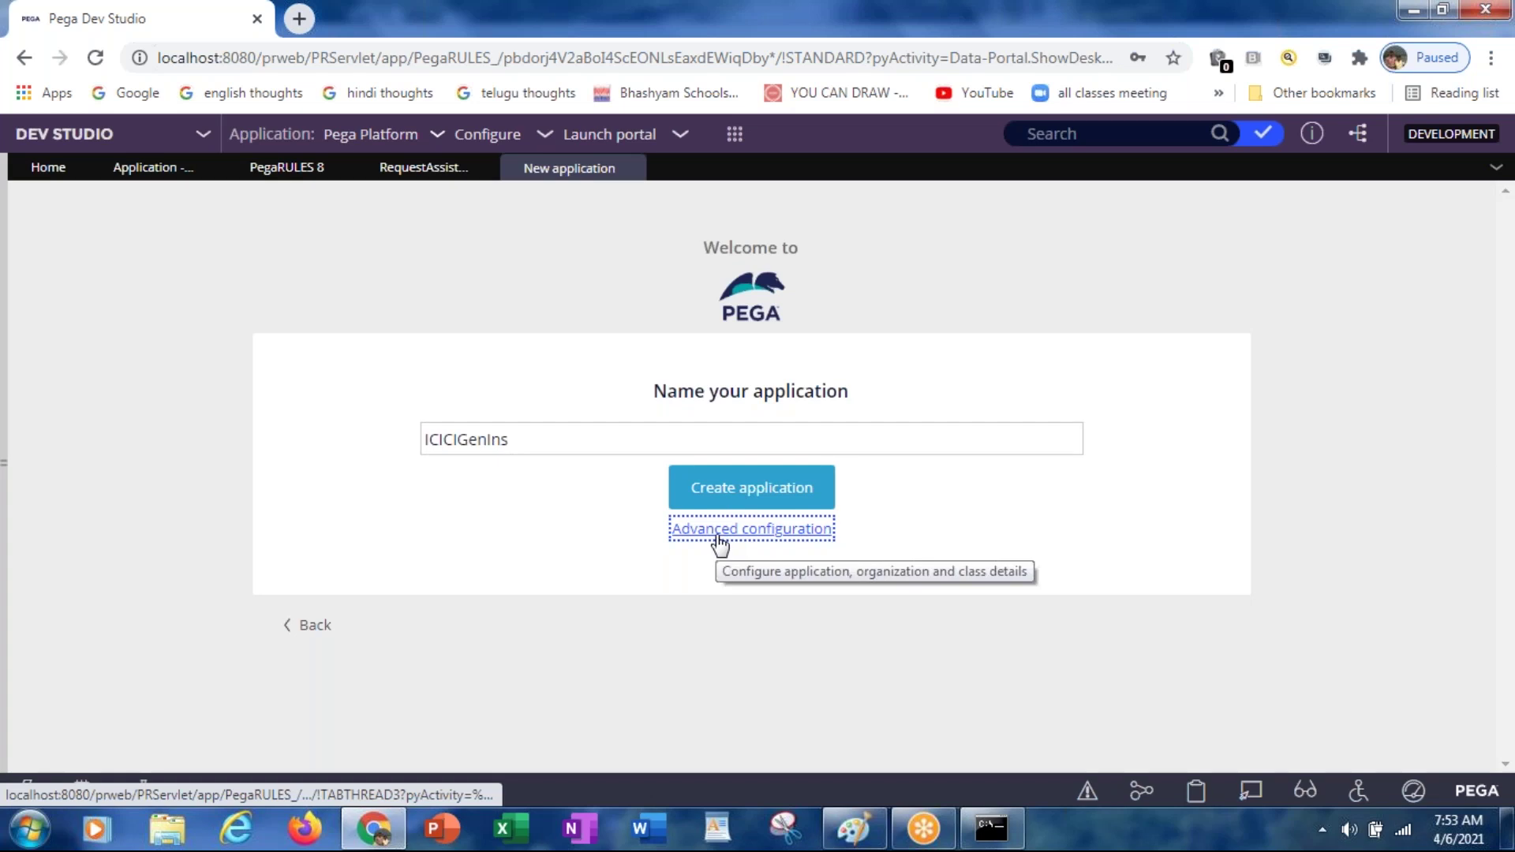
click(521, 441)
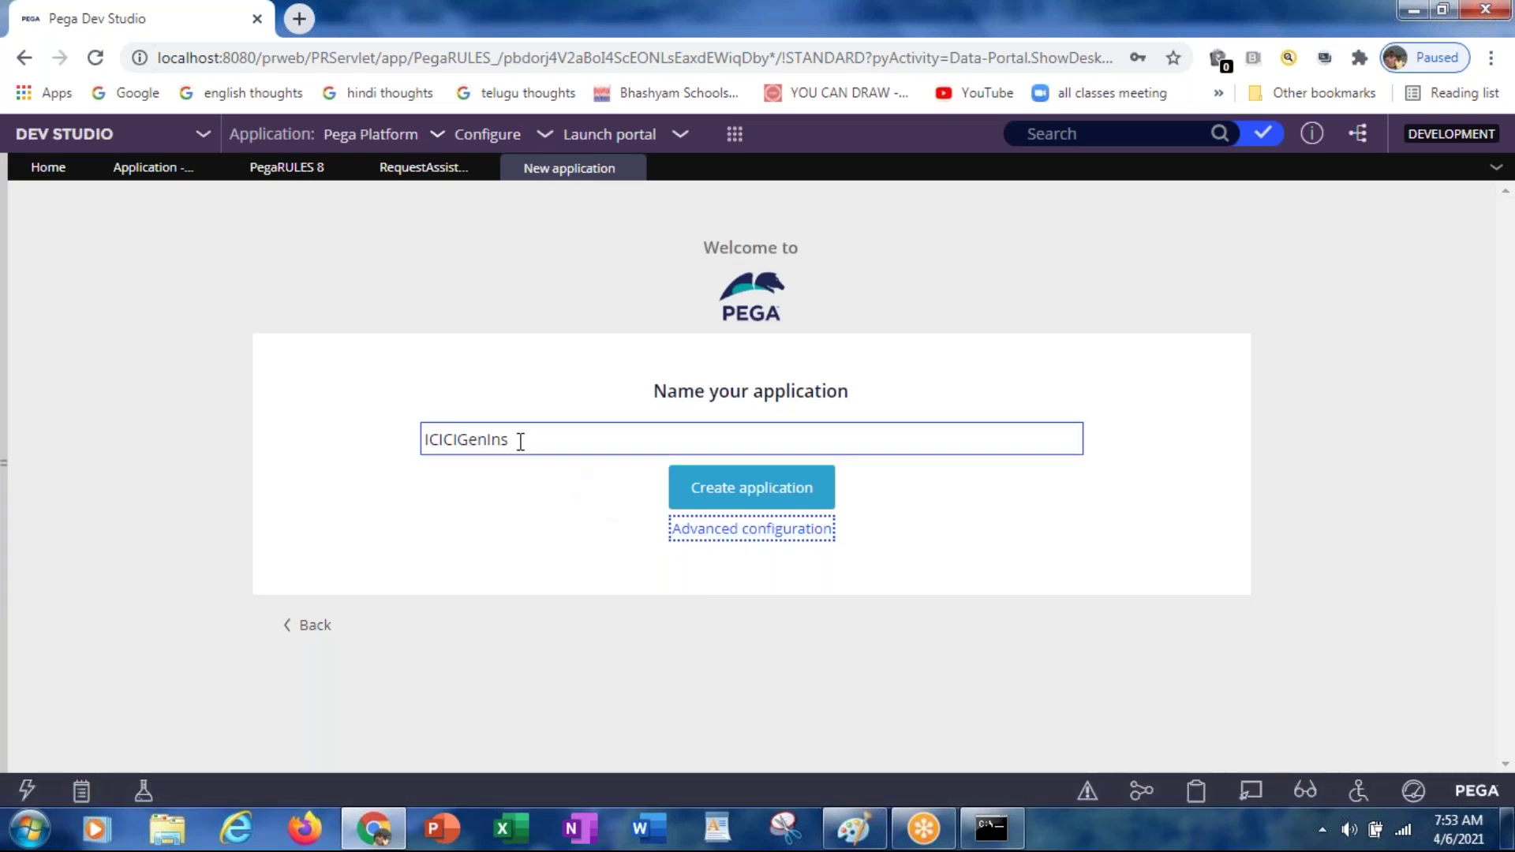
click(746, 491)
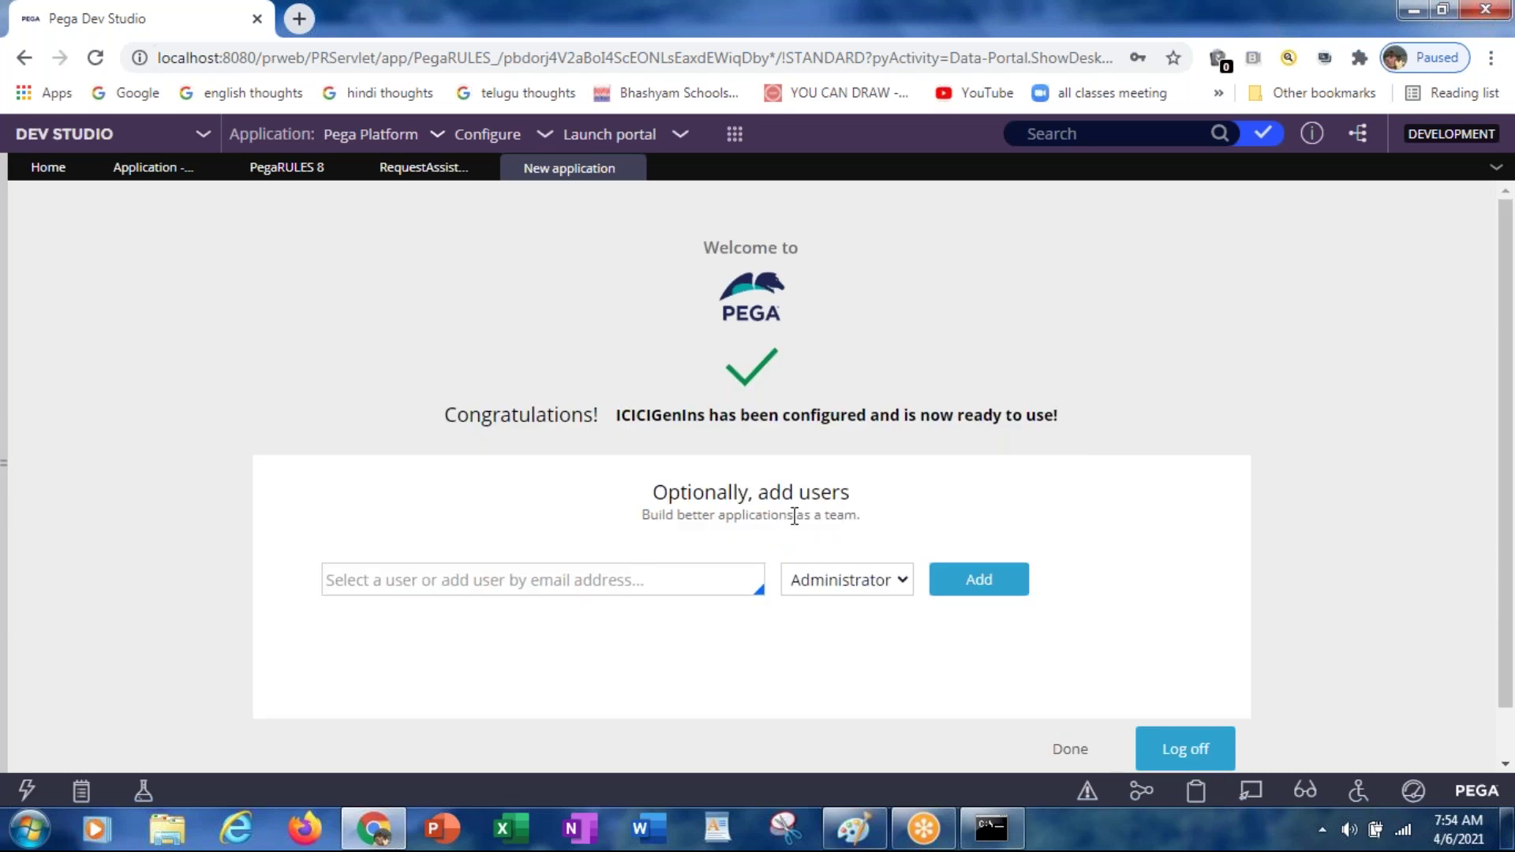
Step: Add the admin user's e-mail to ICICIGenIns with the Administrator role
click(512, 579)
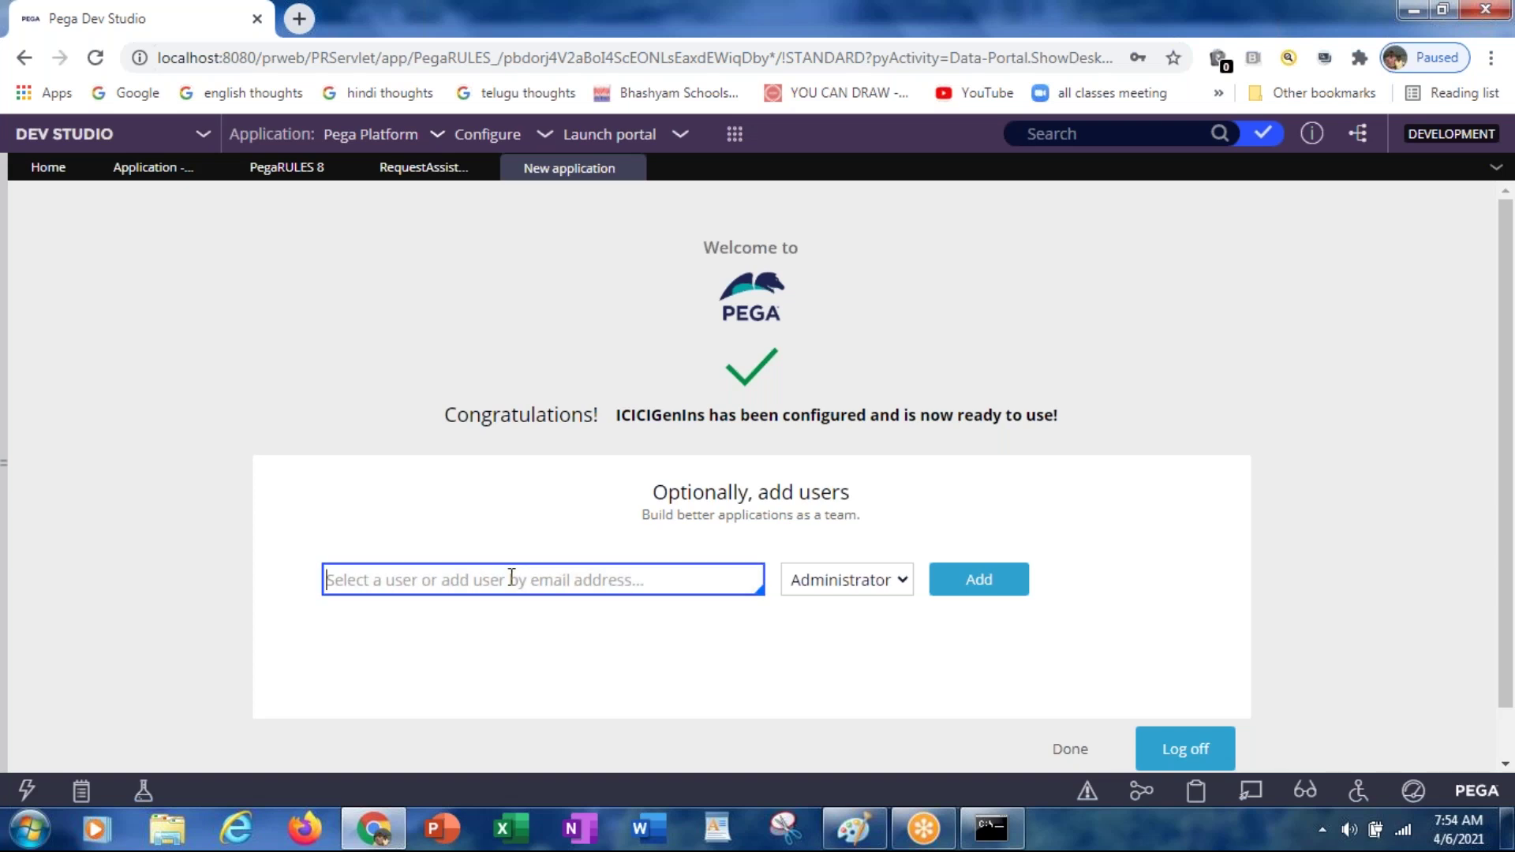
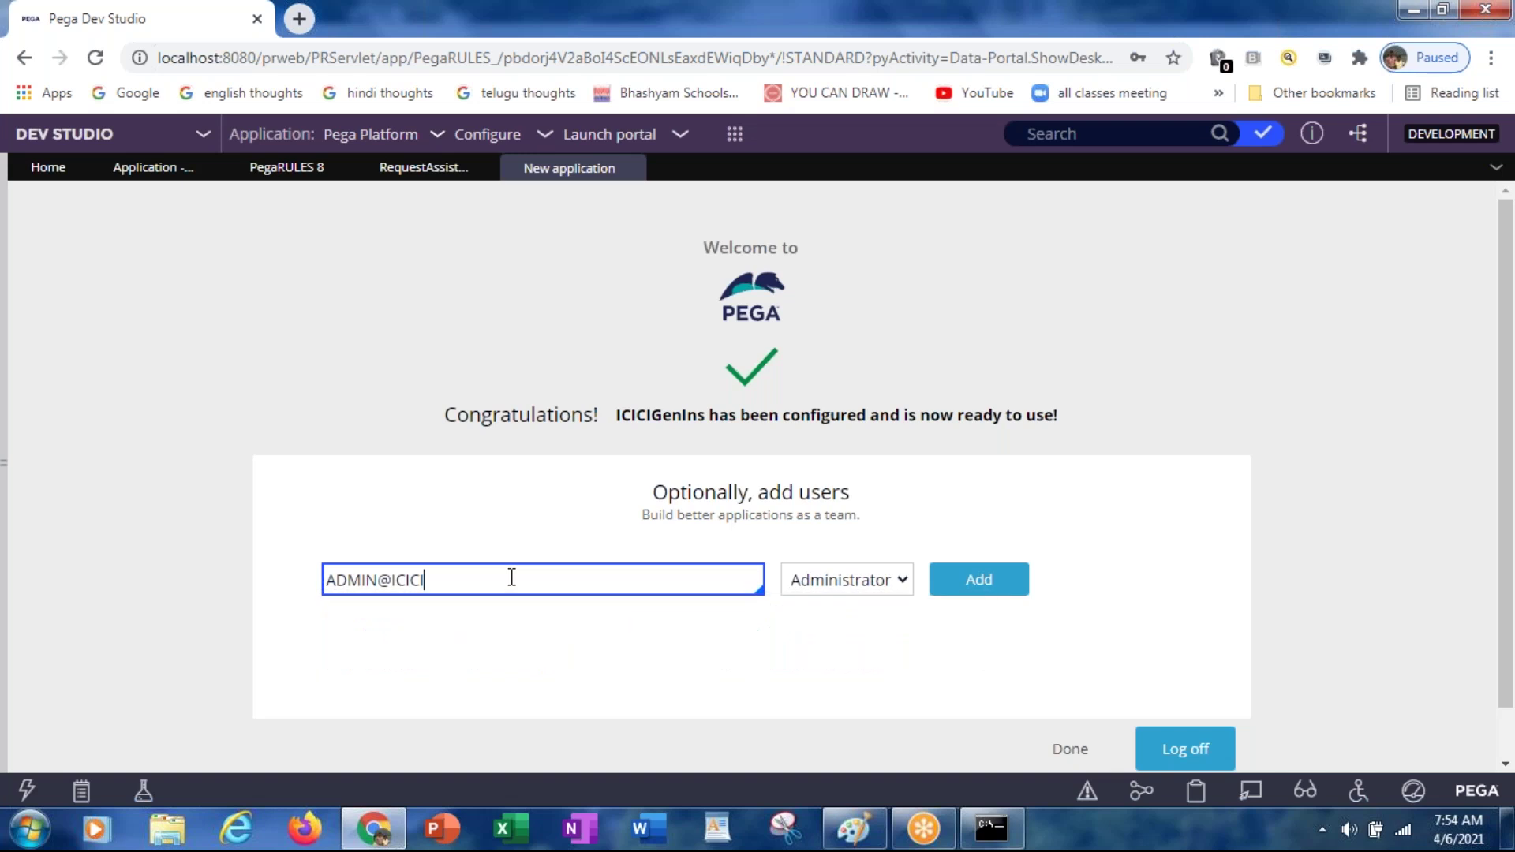
key(ctrl+a)
key(BackSpace)
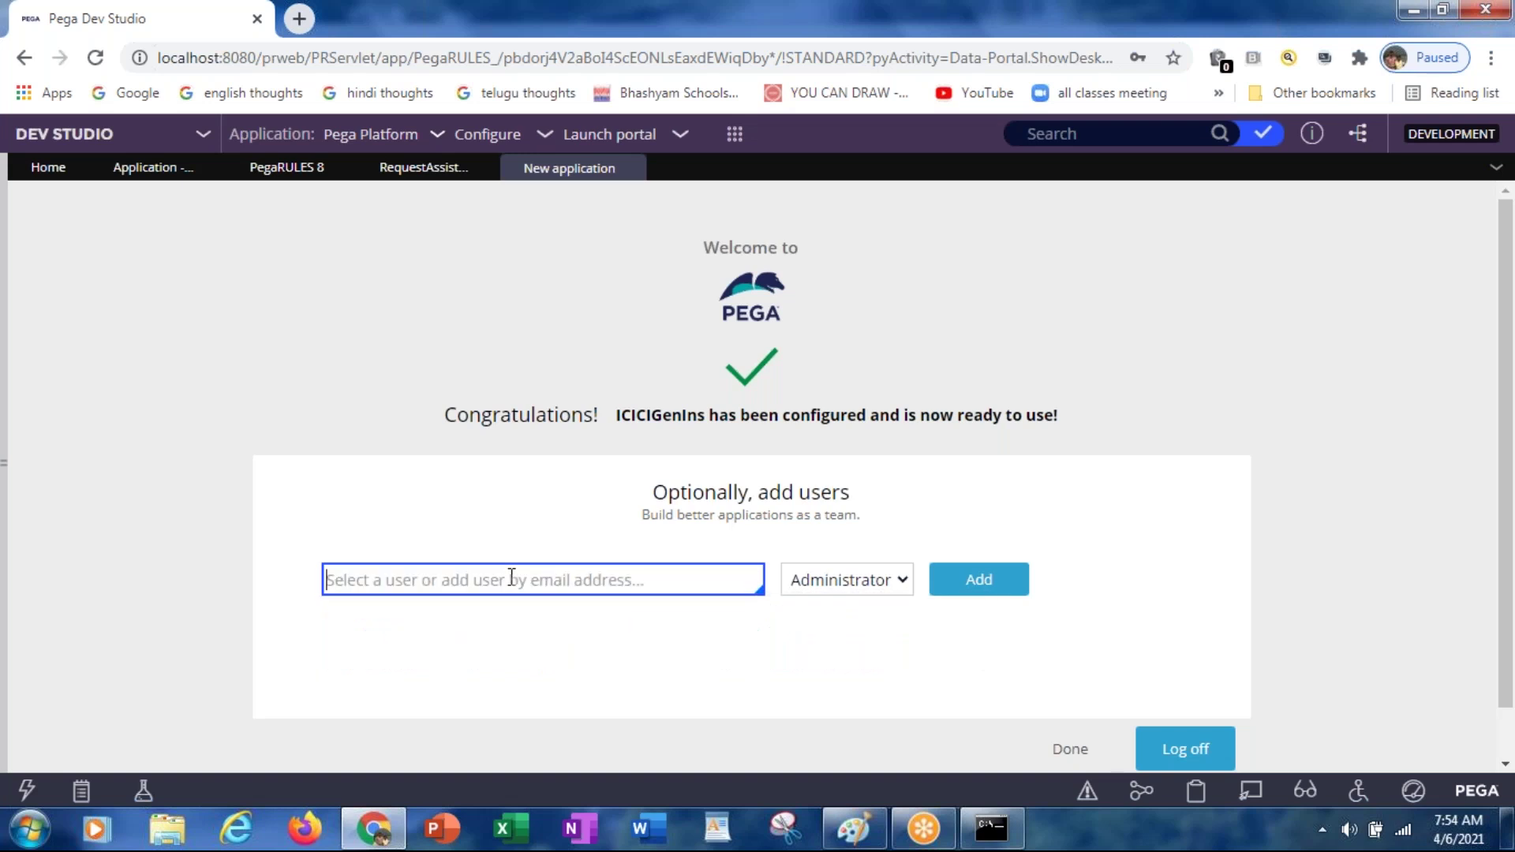
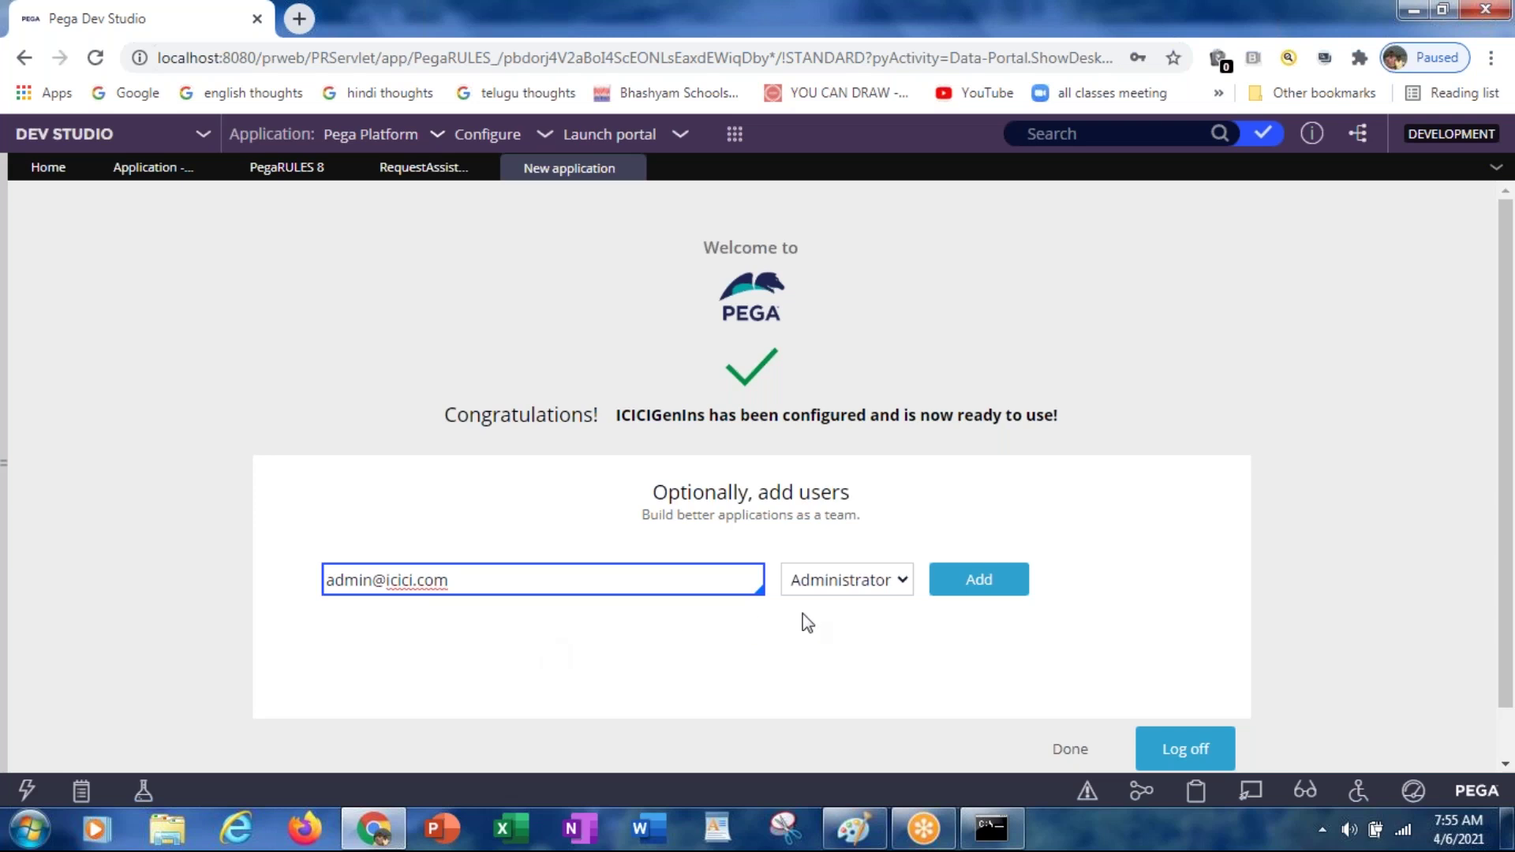
click(846, 585)
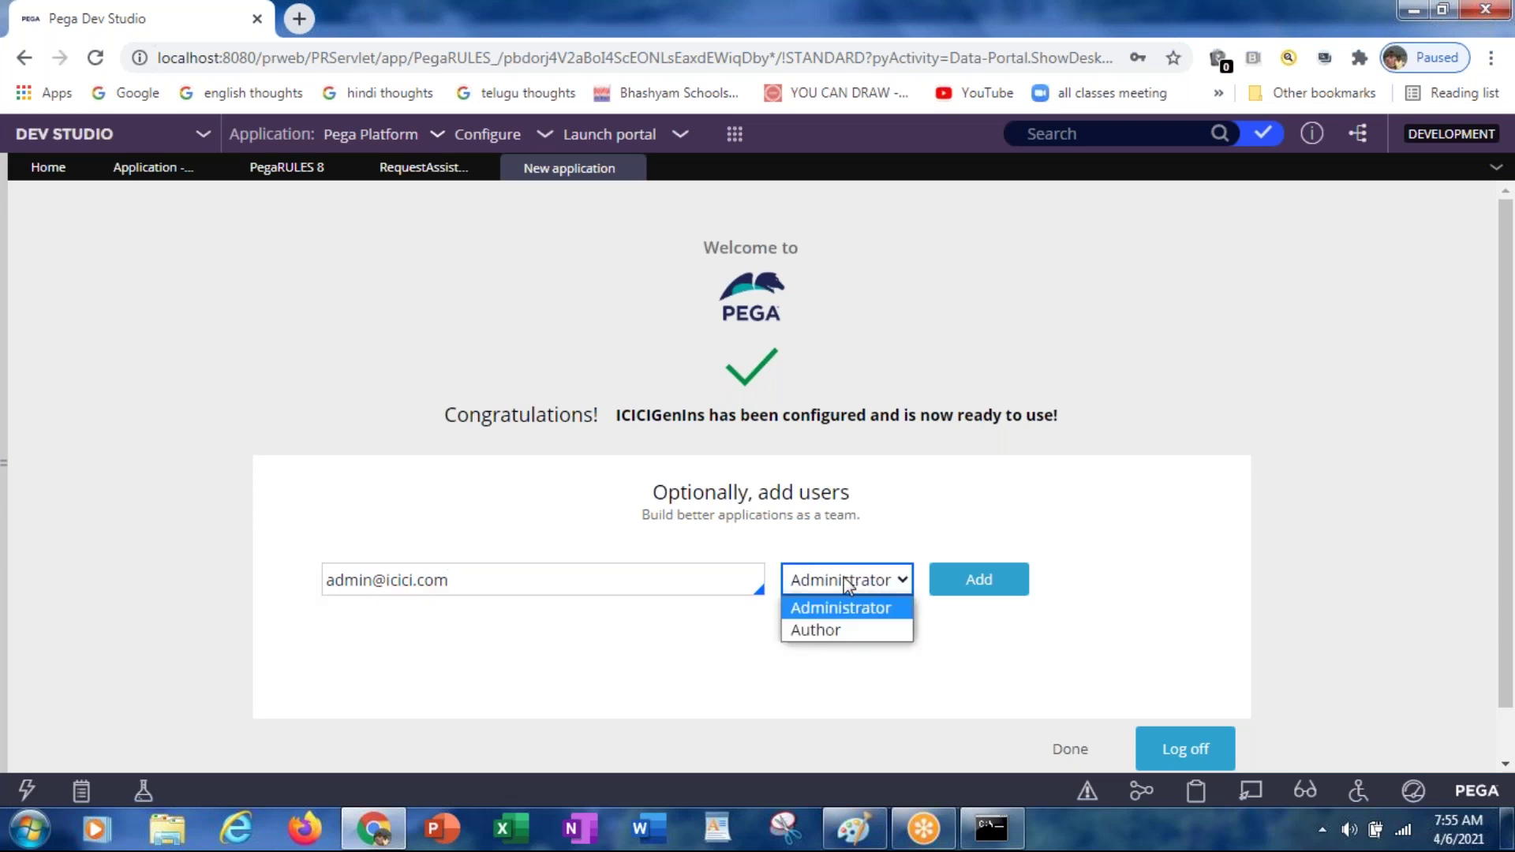
click(819, 609)
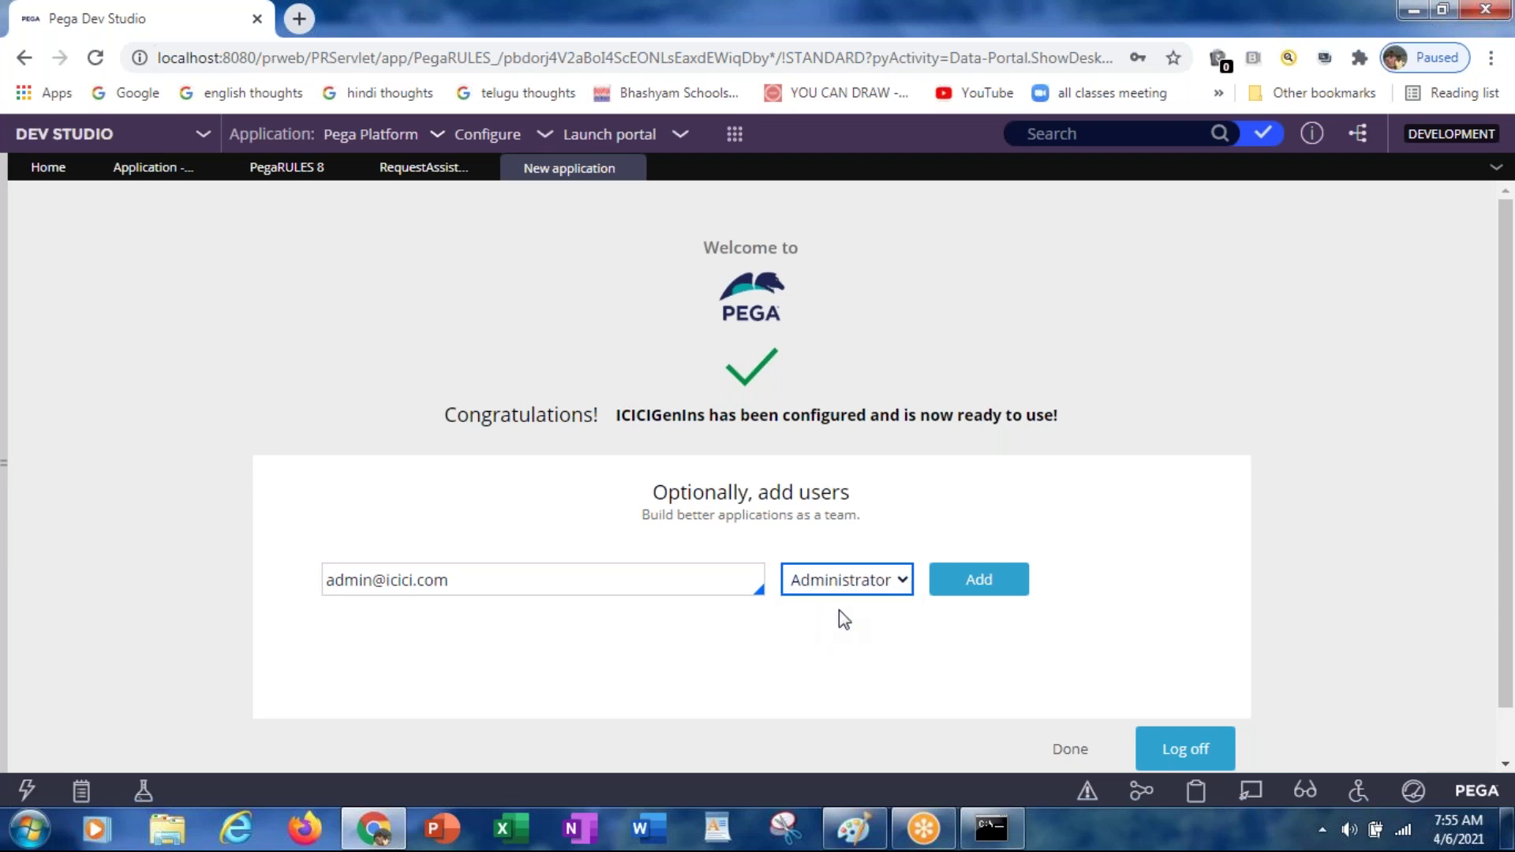
click(966, 592)
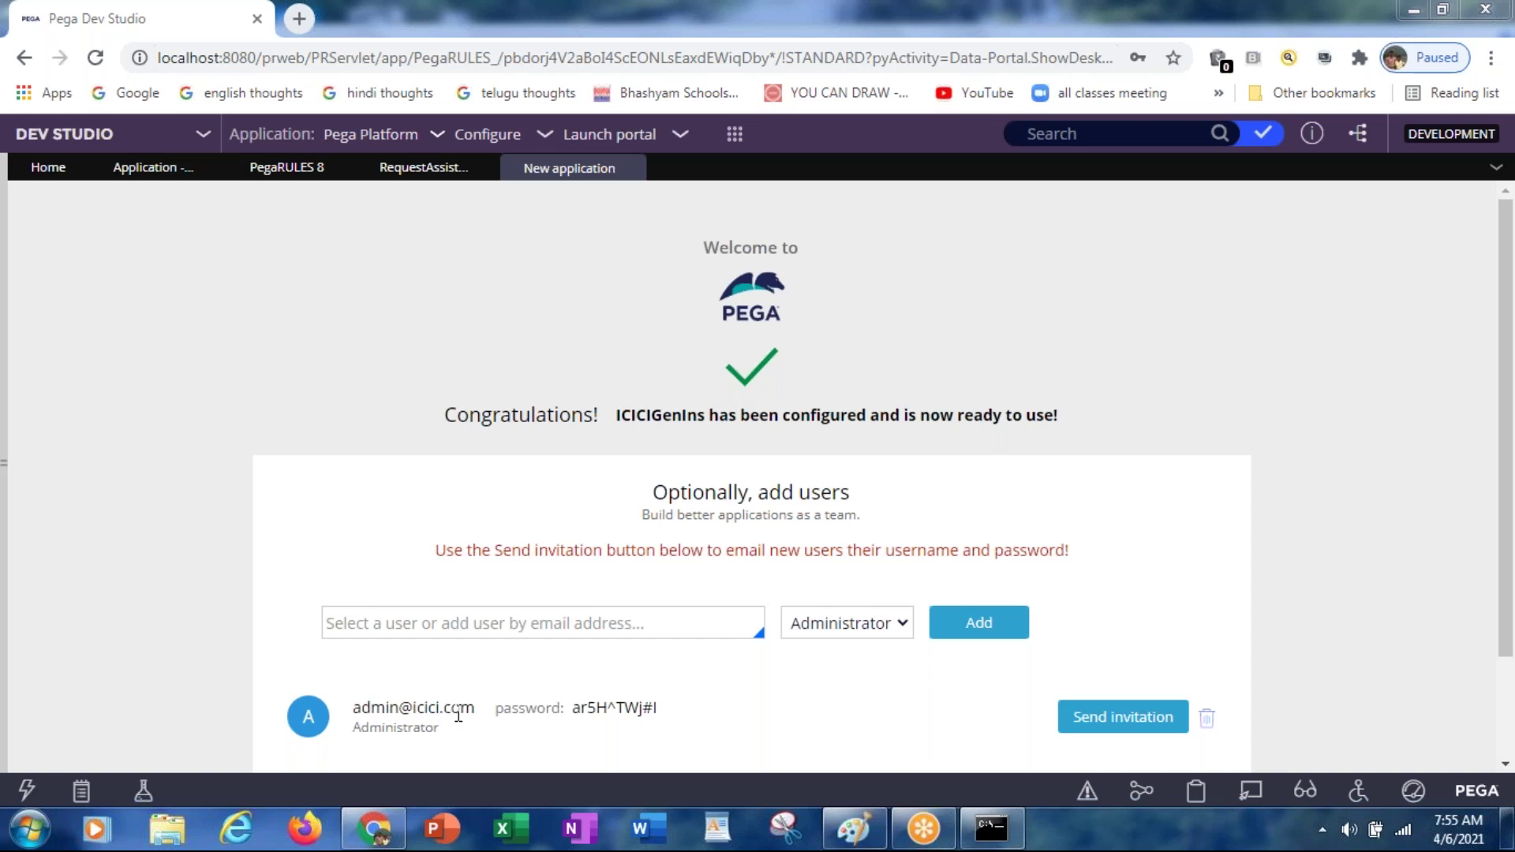
Step: Copy the new user's e-mail and generated password into Notepad
double_click(596, 705)
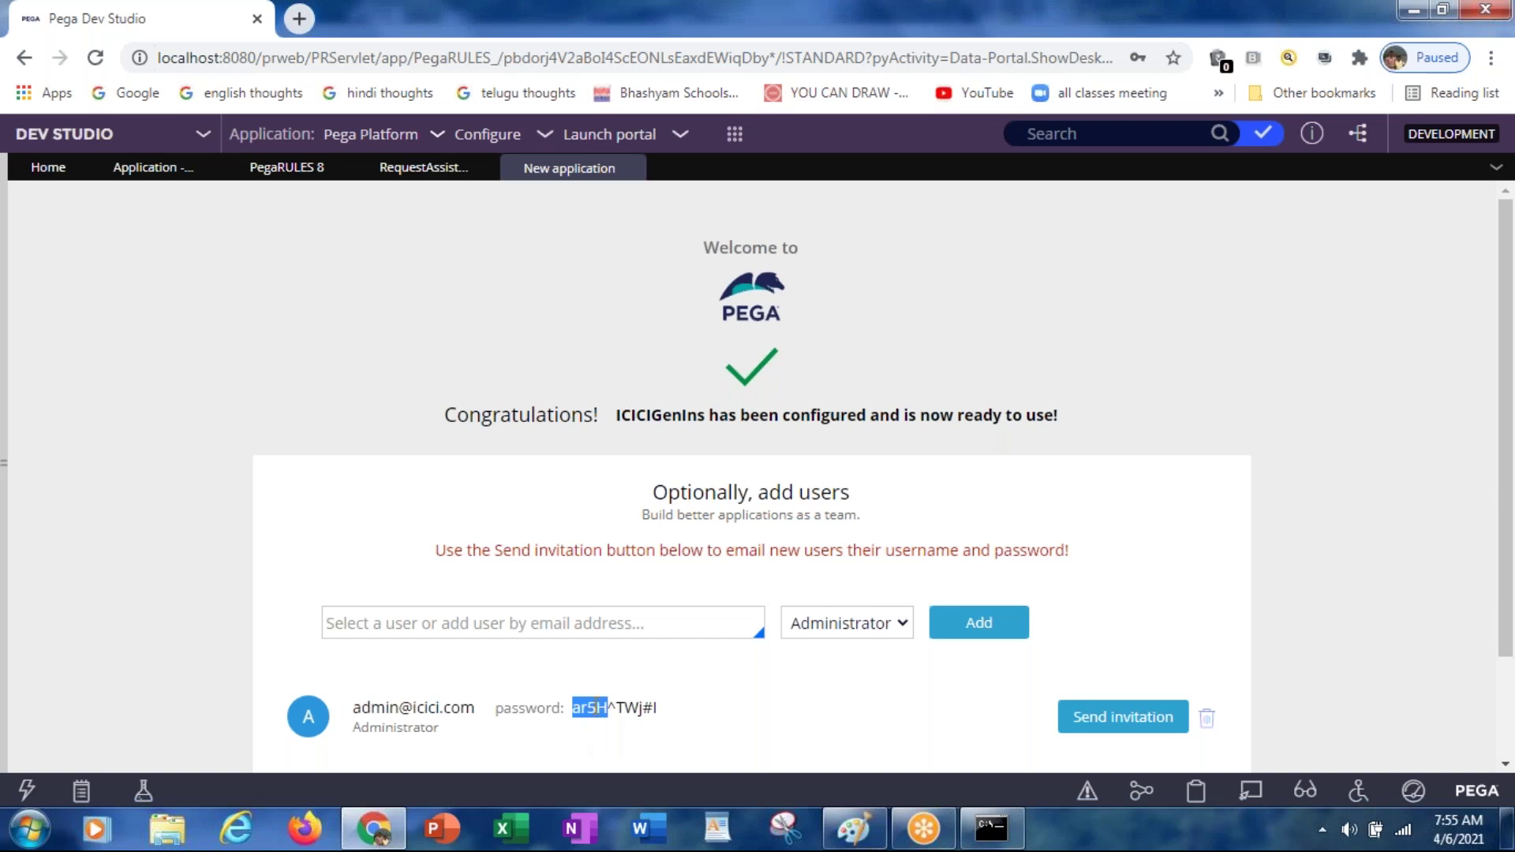
drag(670, 713, 357, 710)
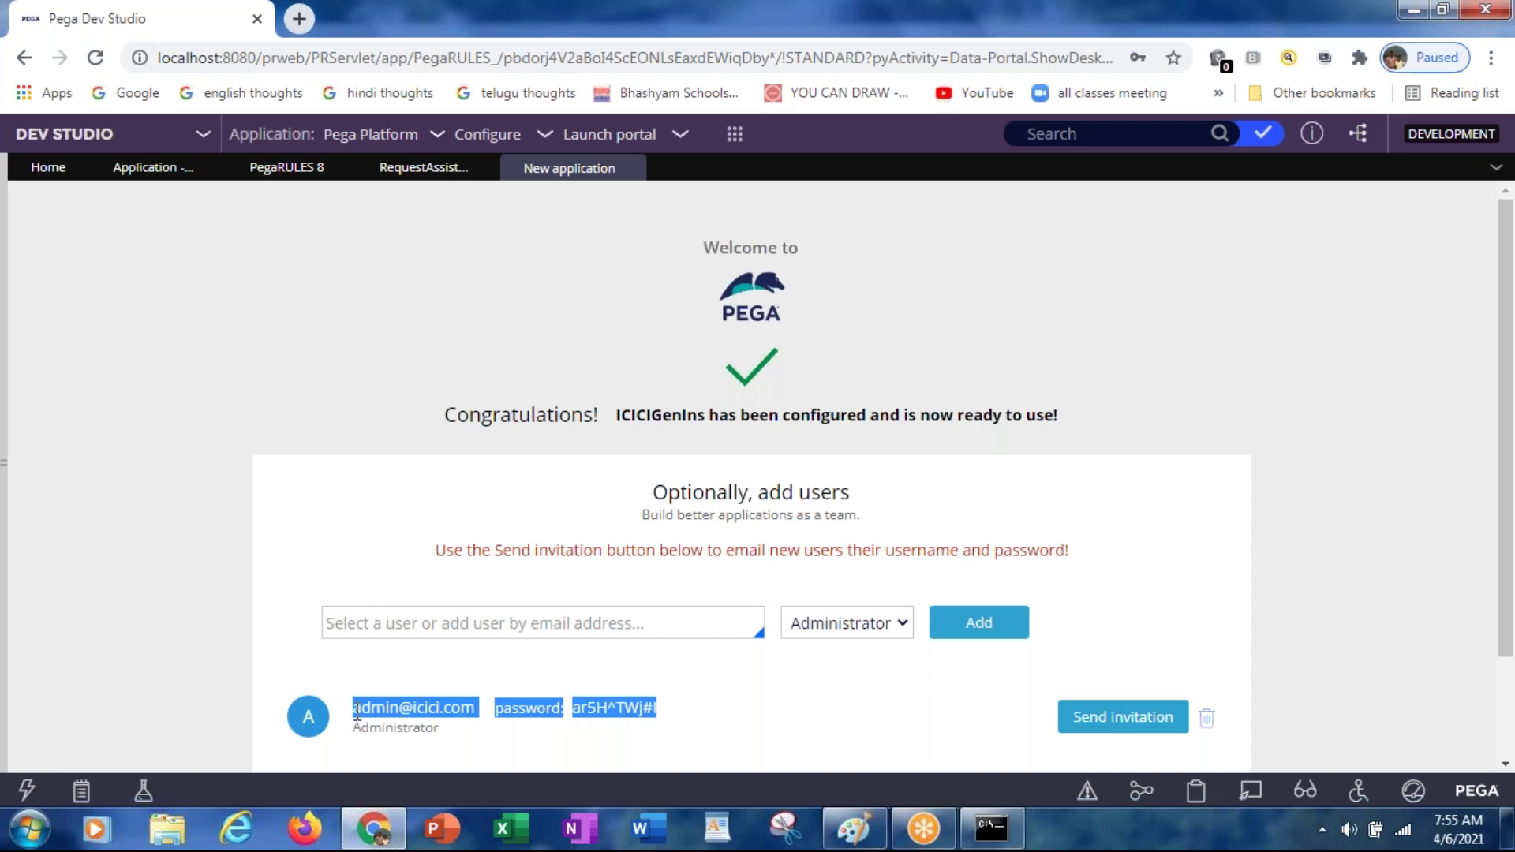
key(super+r)
text(notepad)
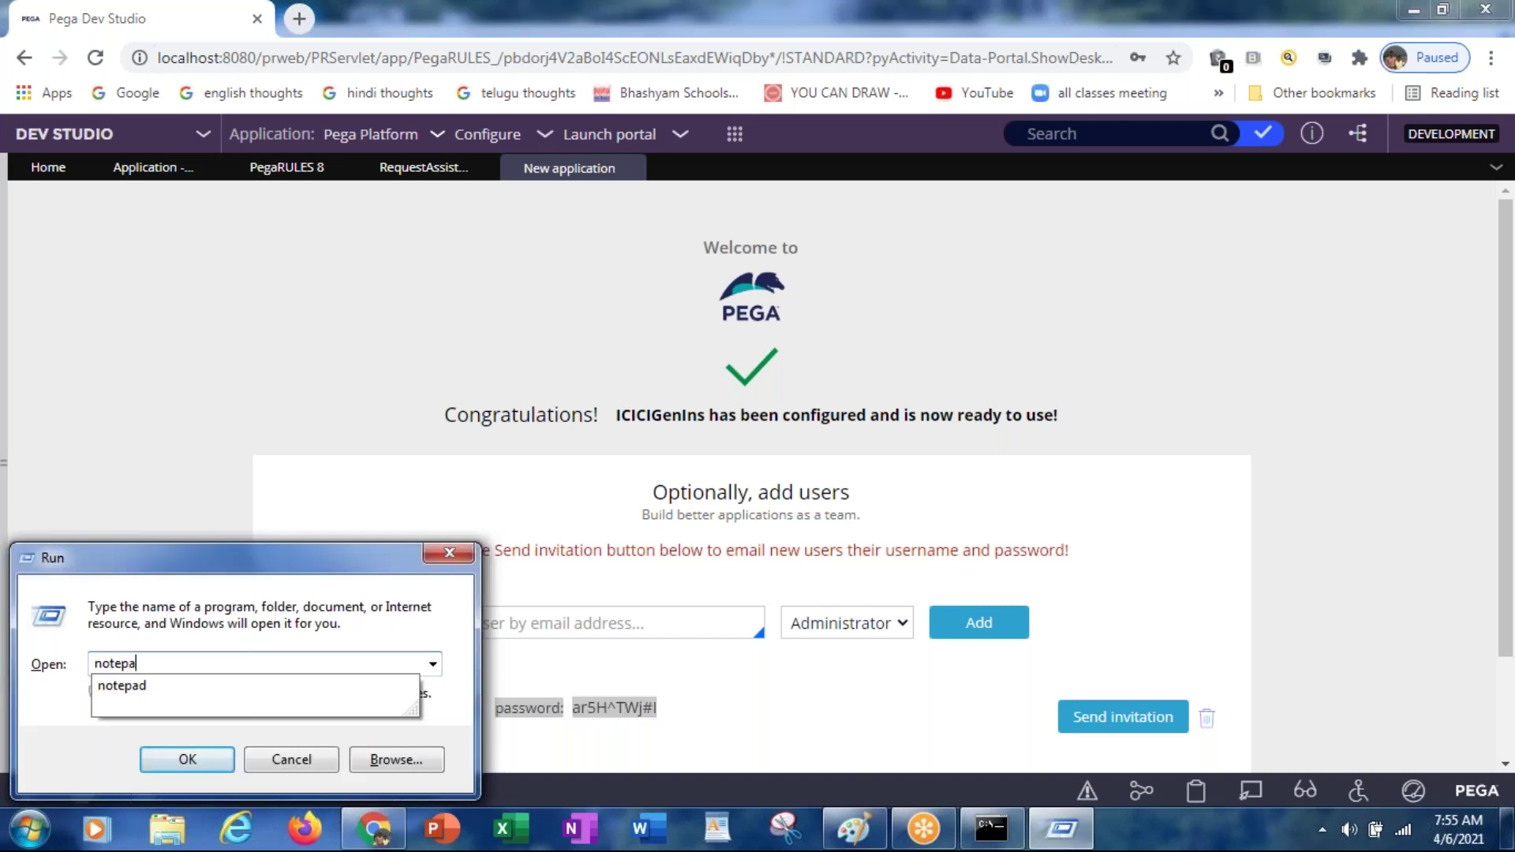
key(Return)
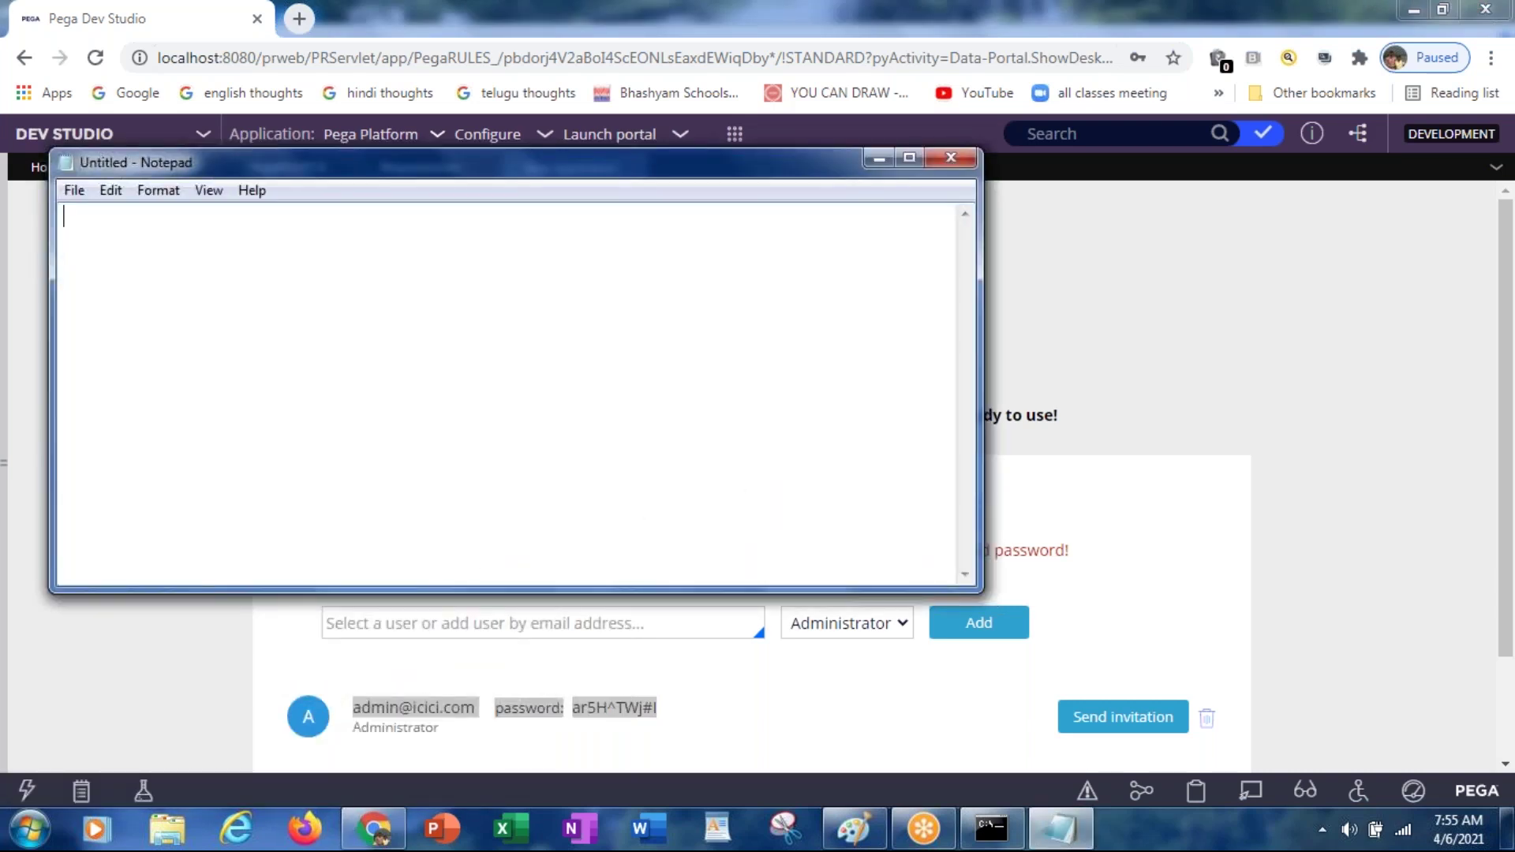
key(ctrl+v)
Step: Send the new user an invitation and finish the application wizard with Done
key(alt+Tab)
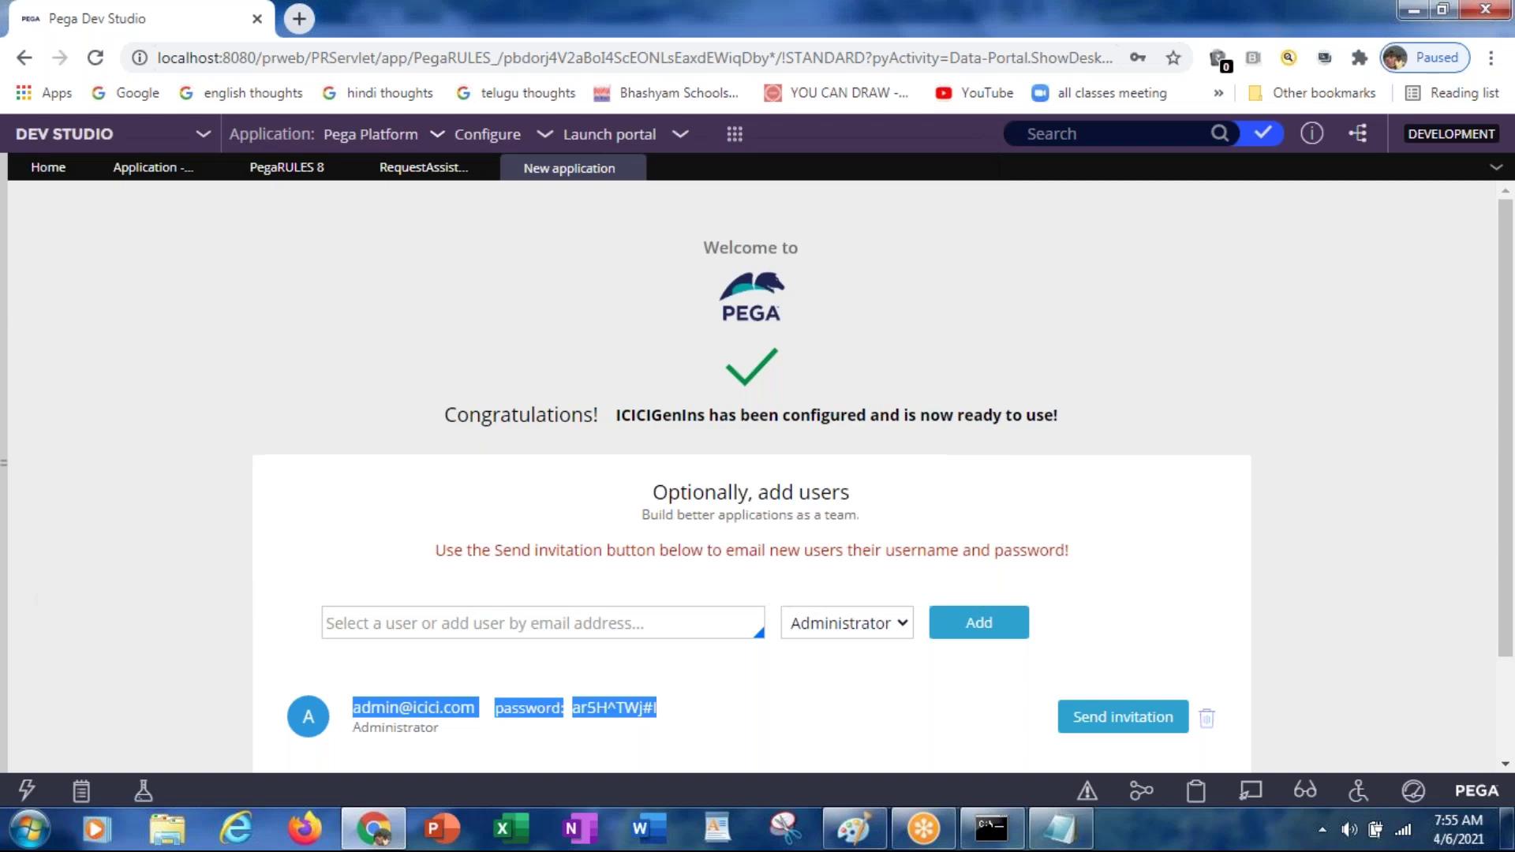
click(1067, 734)
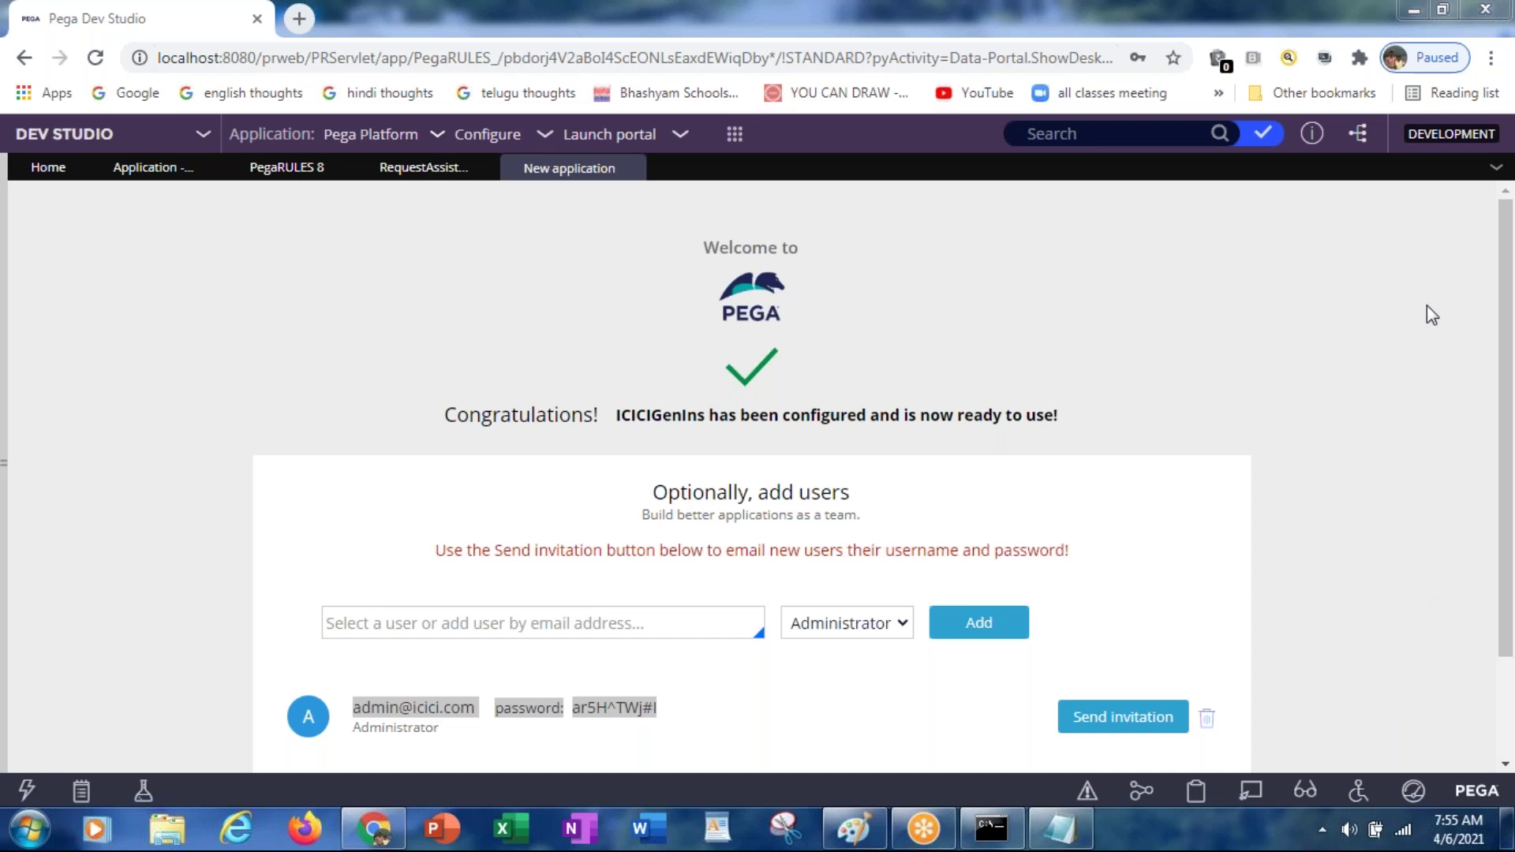
click(1504, 420)
drag(1504, 426, 1503, 539)
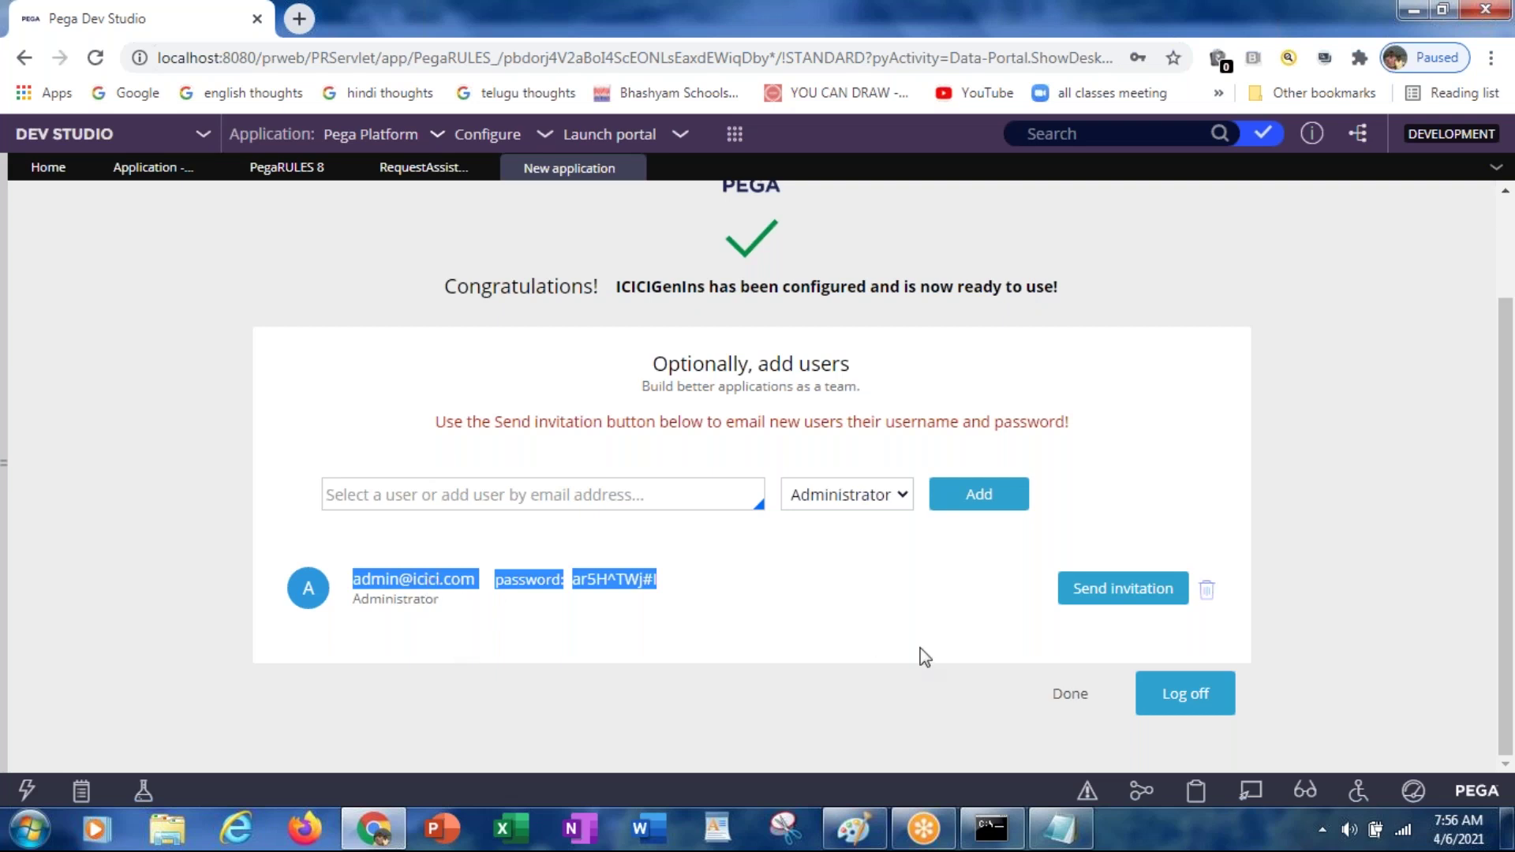
click(1071, 696)
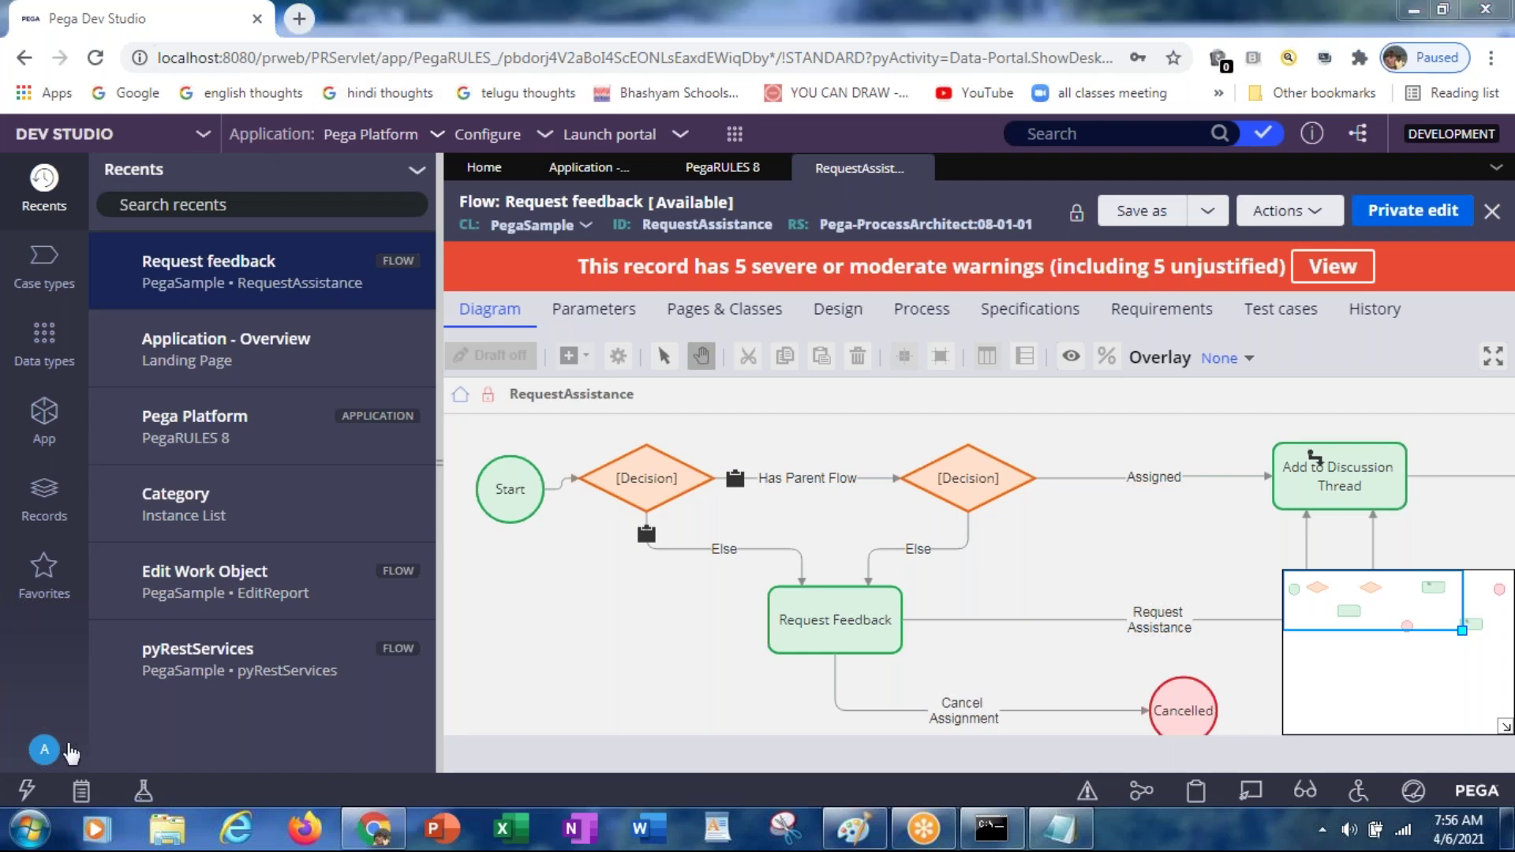
Step: Log off Dev Studio and enter the new administrator's username on the login page
click(44, 751)
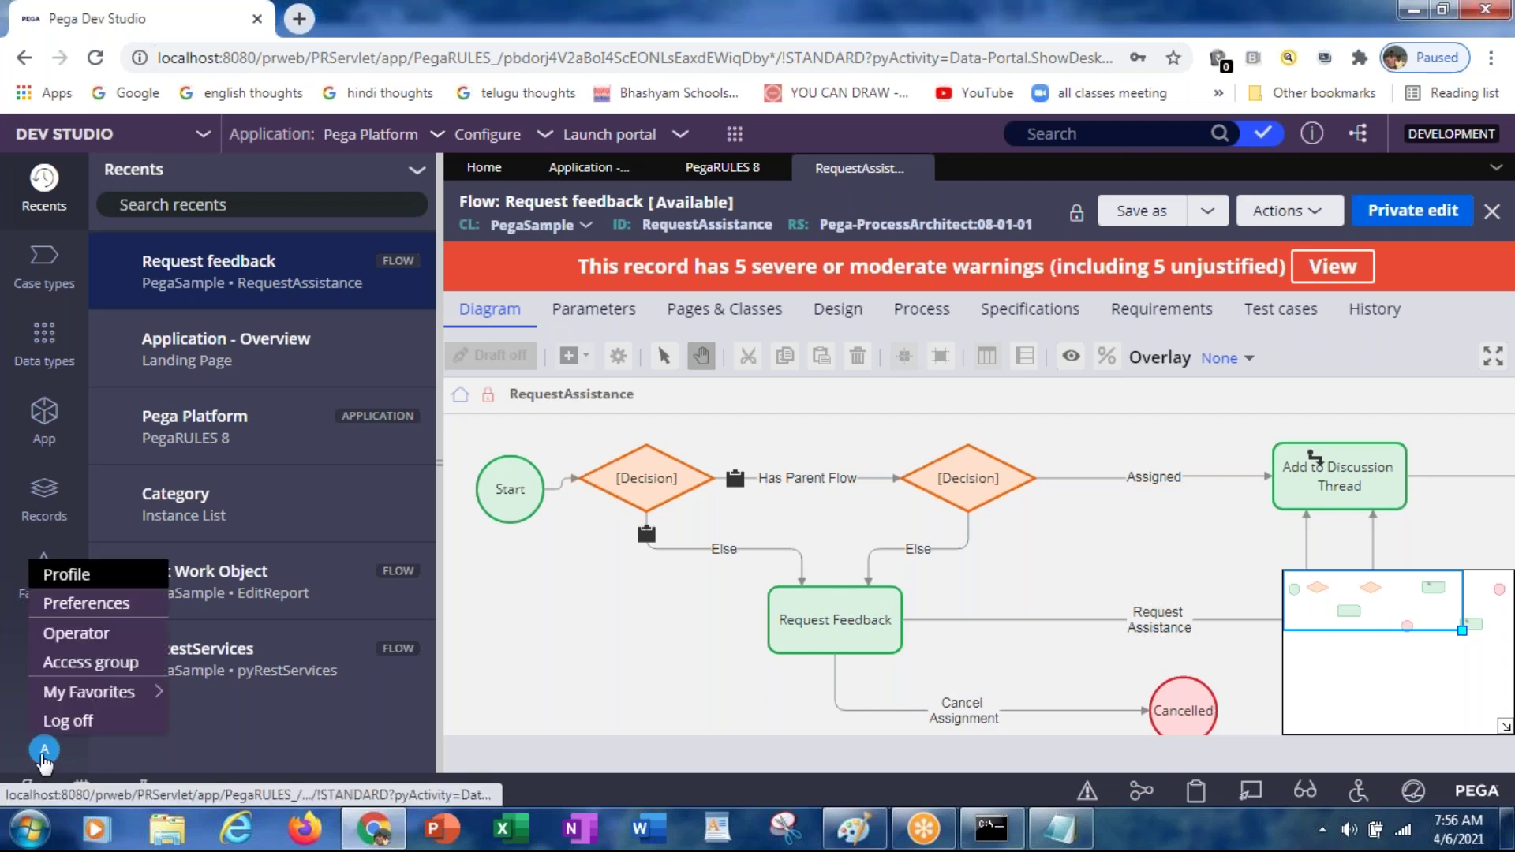
click(96, 717)
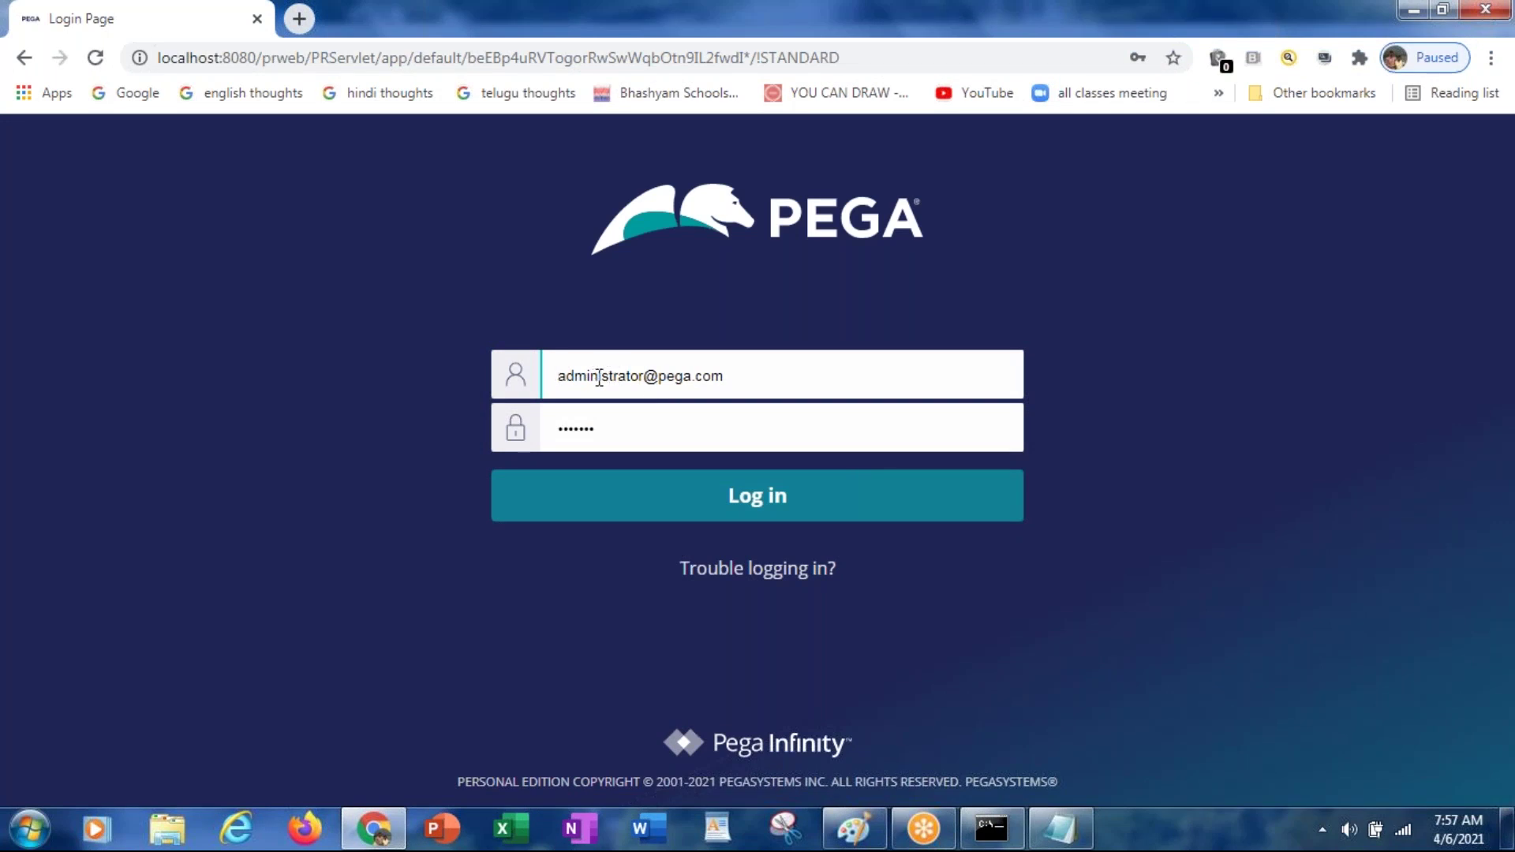
drag(600, 377, 902, 376)
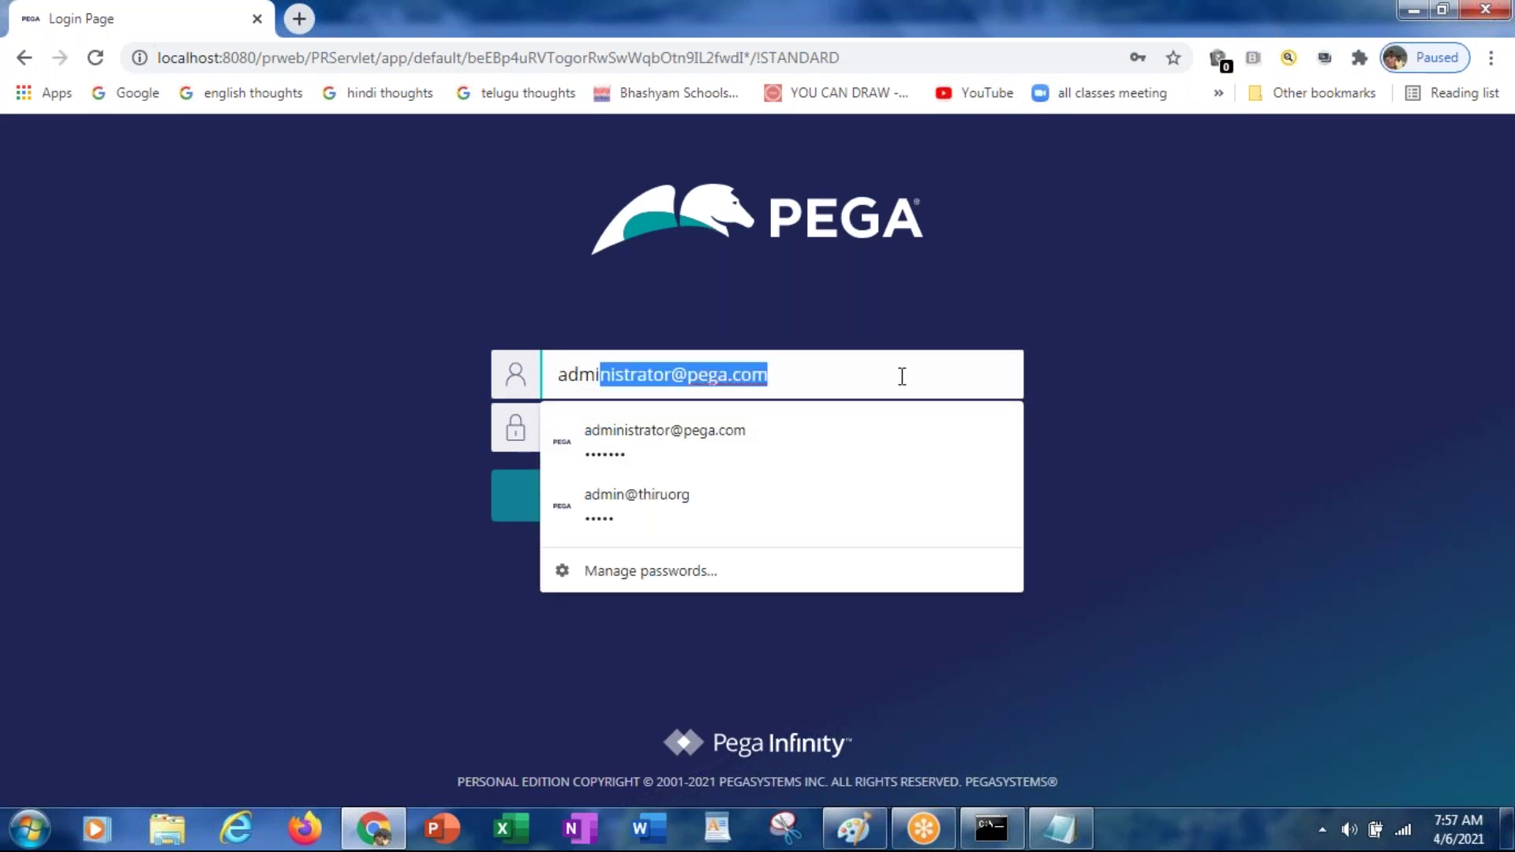
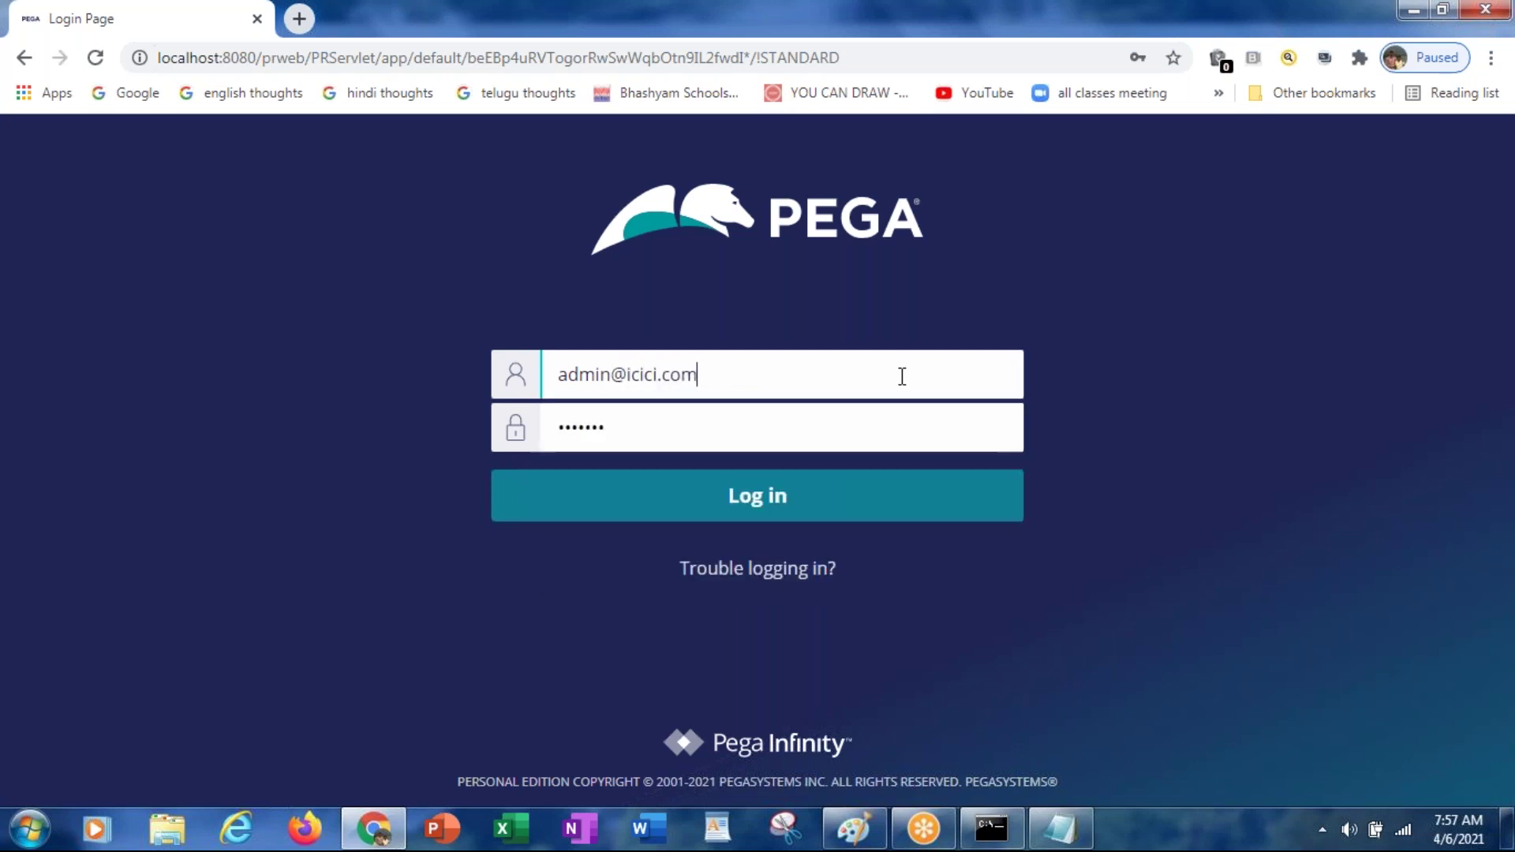
key(Tab)
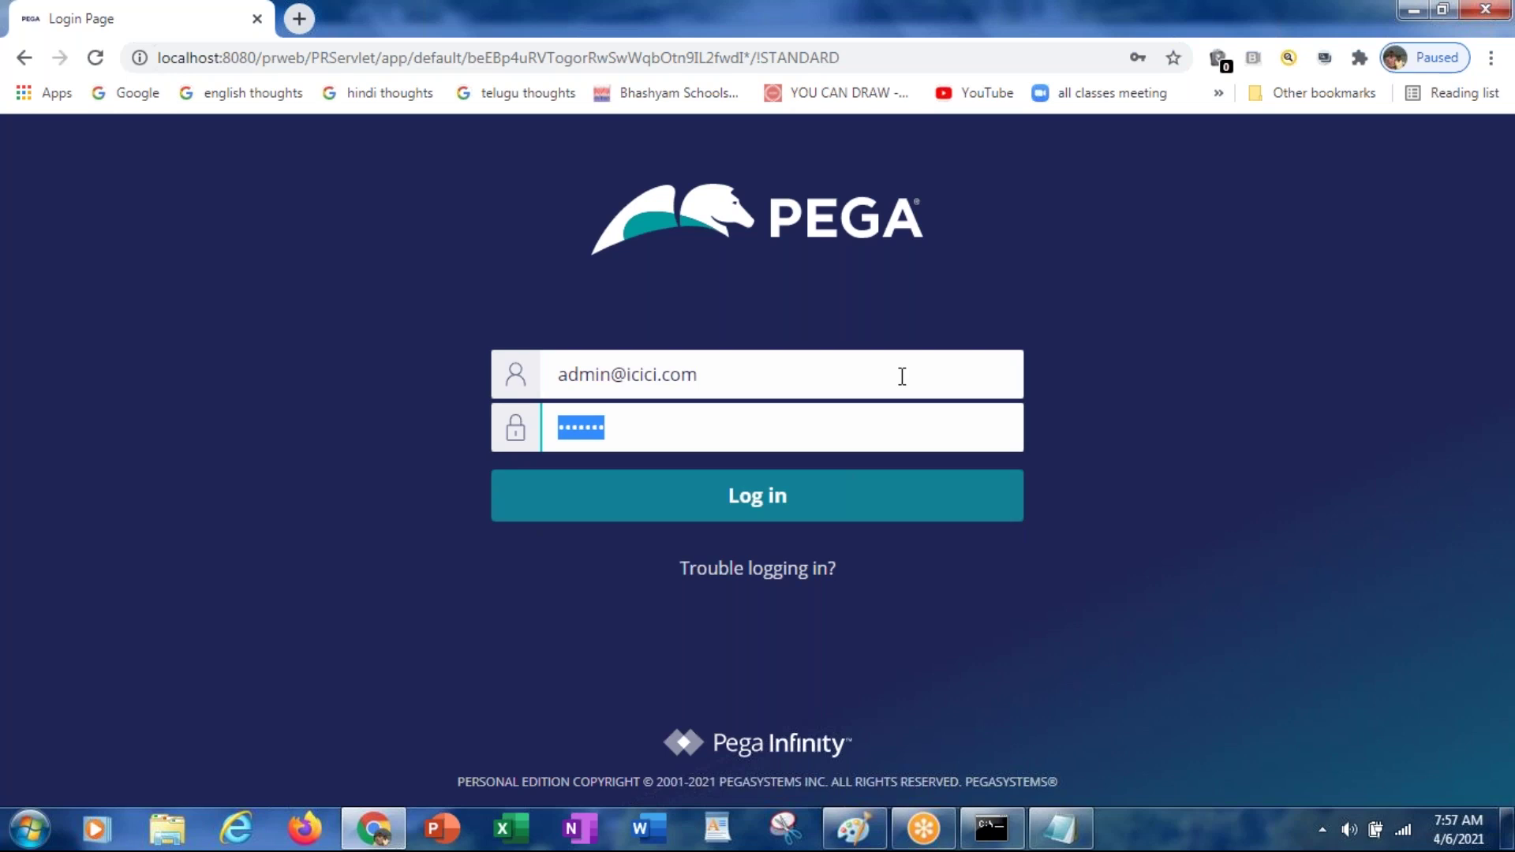
Step: Paste the password saved in Notepad into the login Password field
key(alt+Tab)
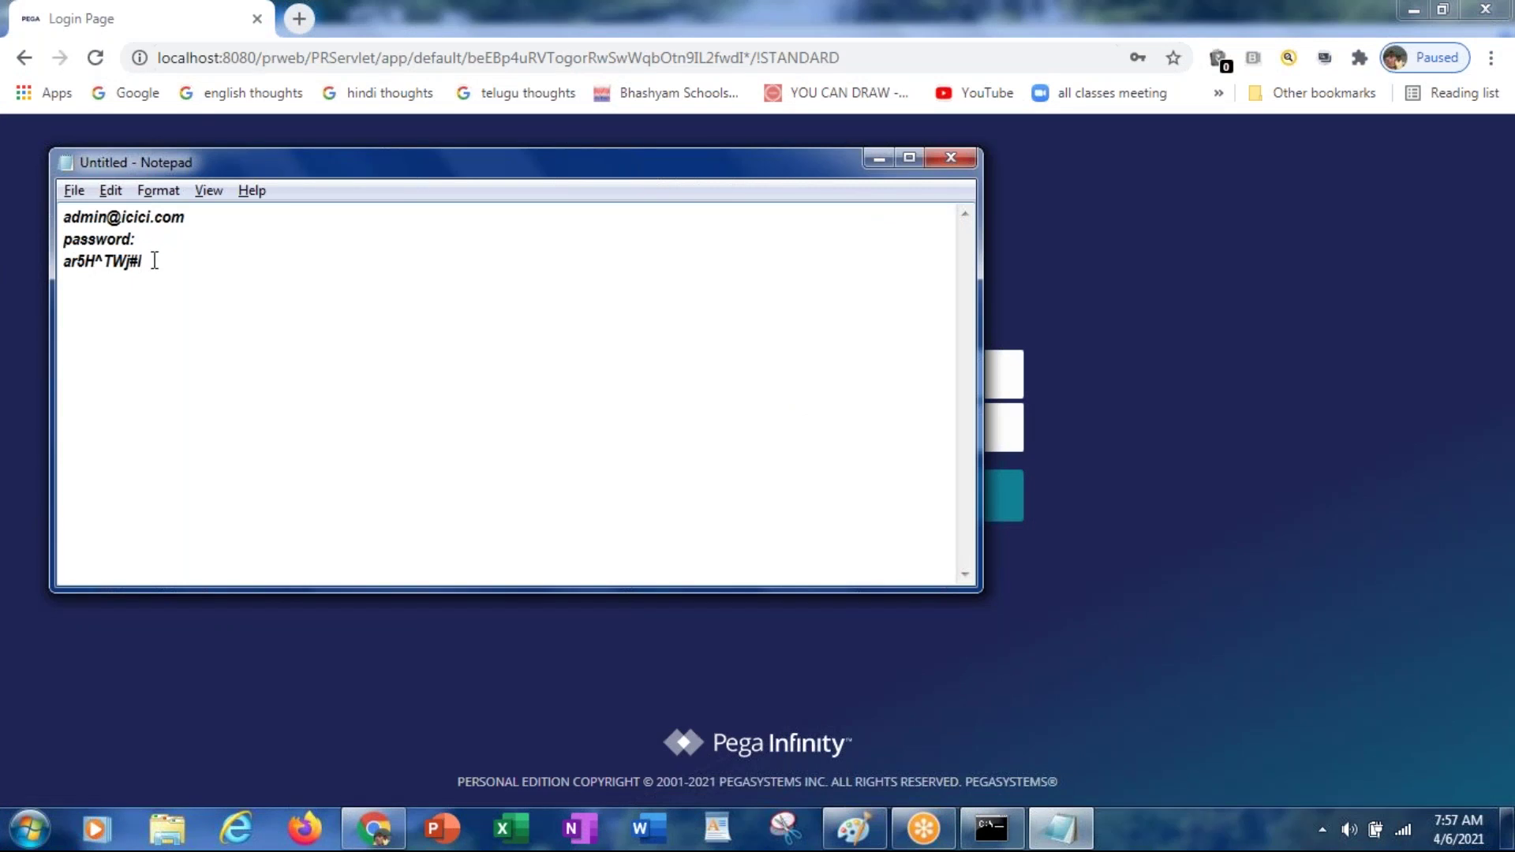
key(shift+Left)
key(shift+Left)
key(shift+Left)
key(shift+Left)
key(shift+Left)
key(shift+Left)
key(shift+Left)
key(shift+Left)
key(shift+Left)
key(shift+Left)
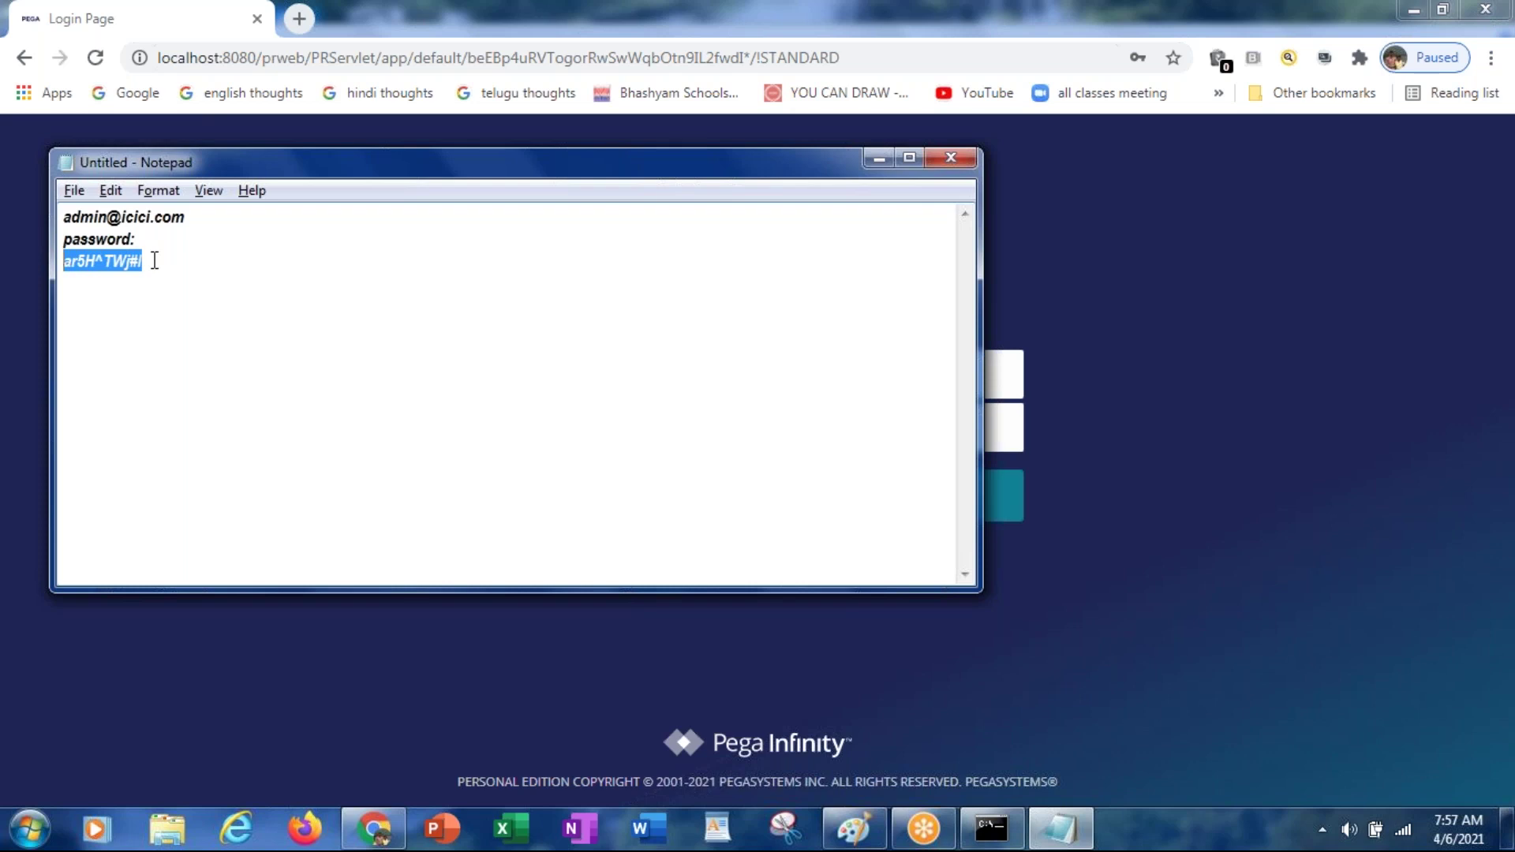
key(alt+Tab)
key(ctrl+v)
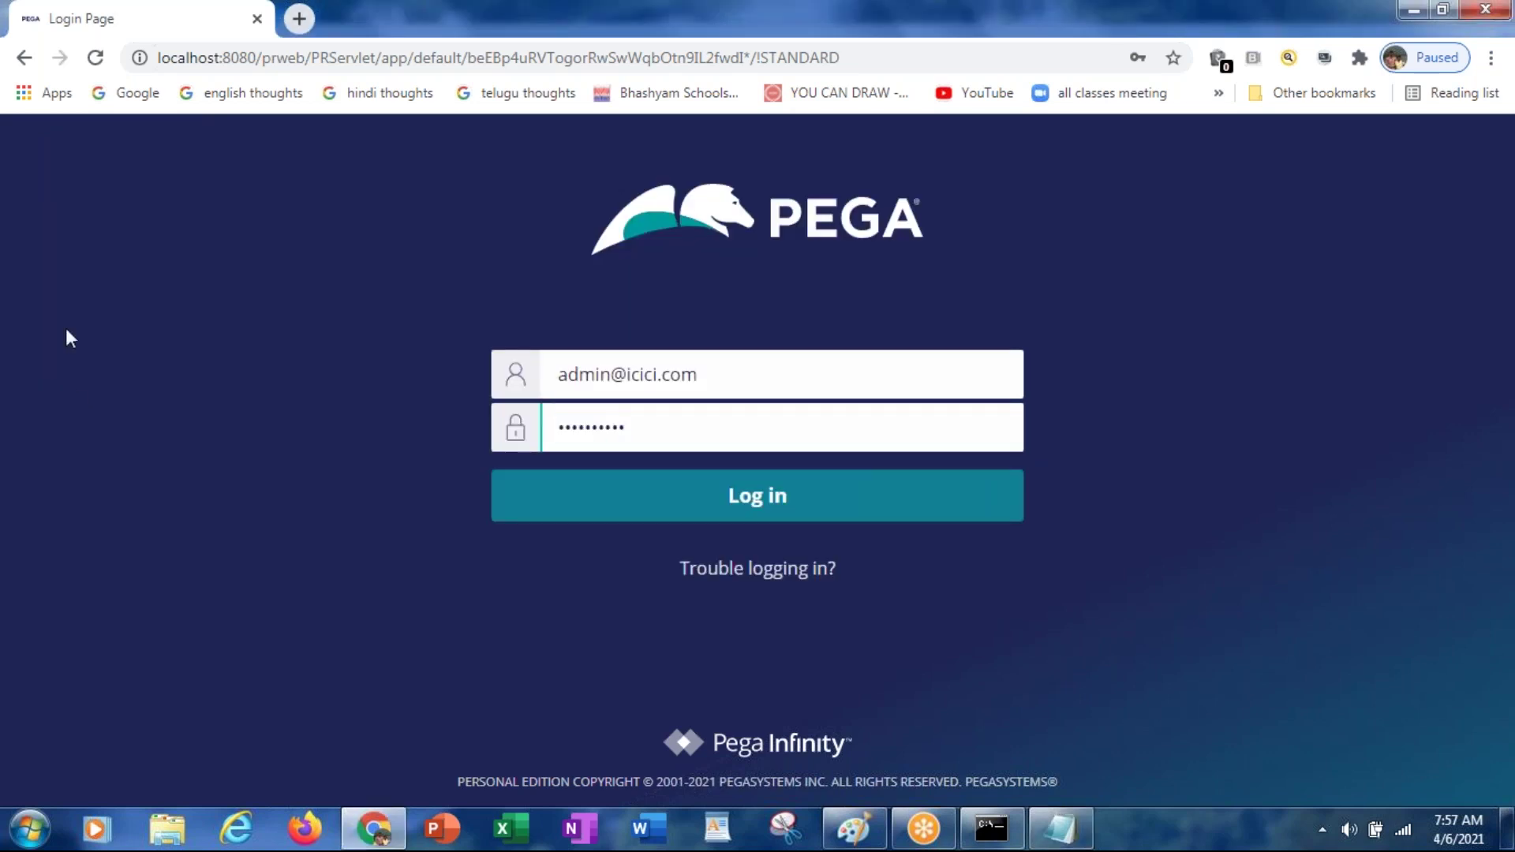
Step: Log in as the new administrator and decline Chrome's offer to save the password
click(747, 505)
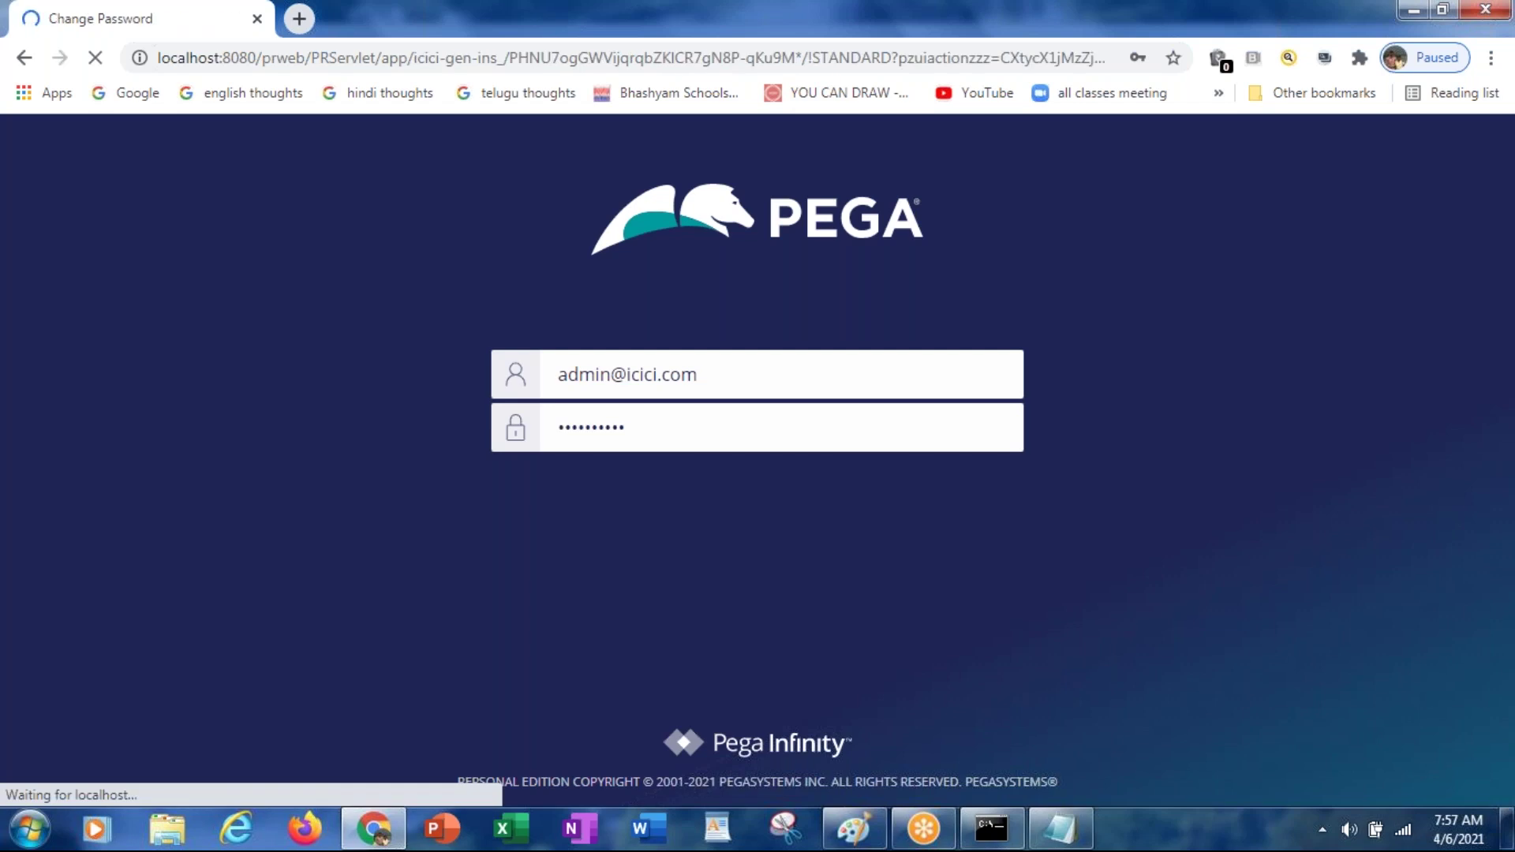
click(857, 513)
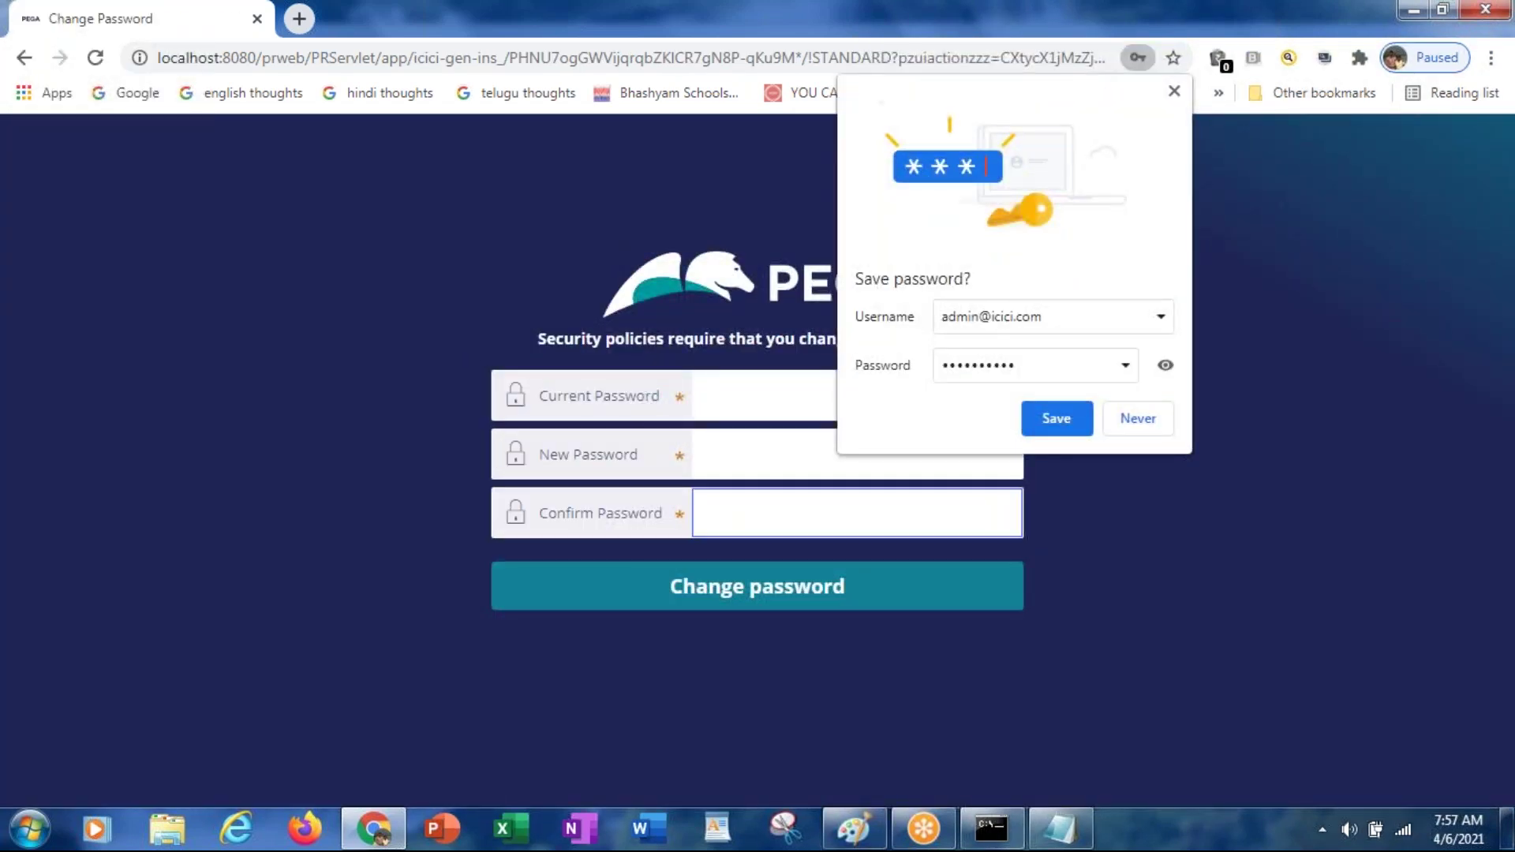
click(1167, 425)
Step: Enter the current password, a new password and its confirmation, and submit the change
click(825, 392)
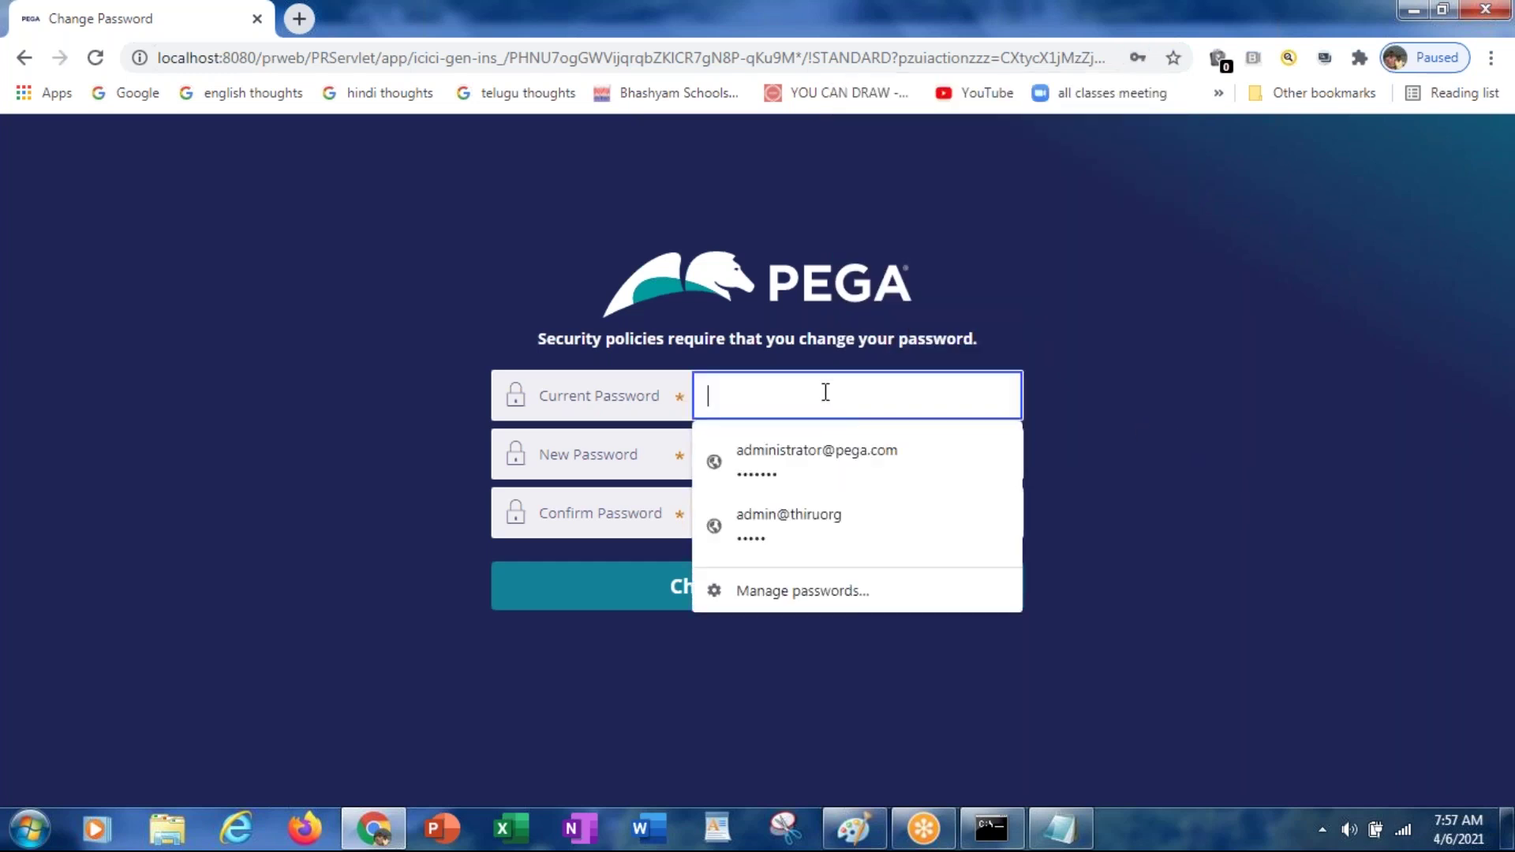
text(**********)
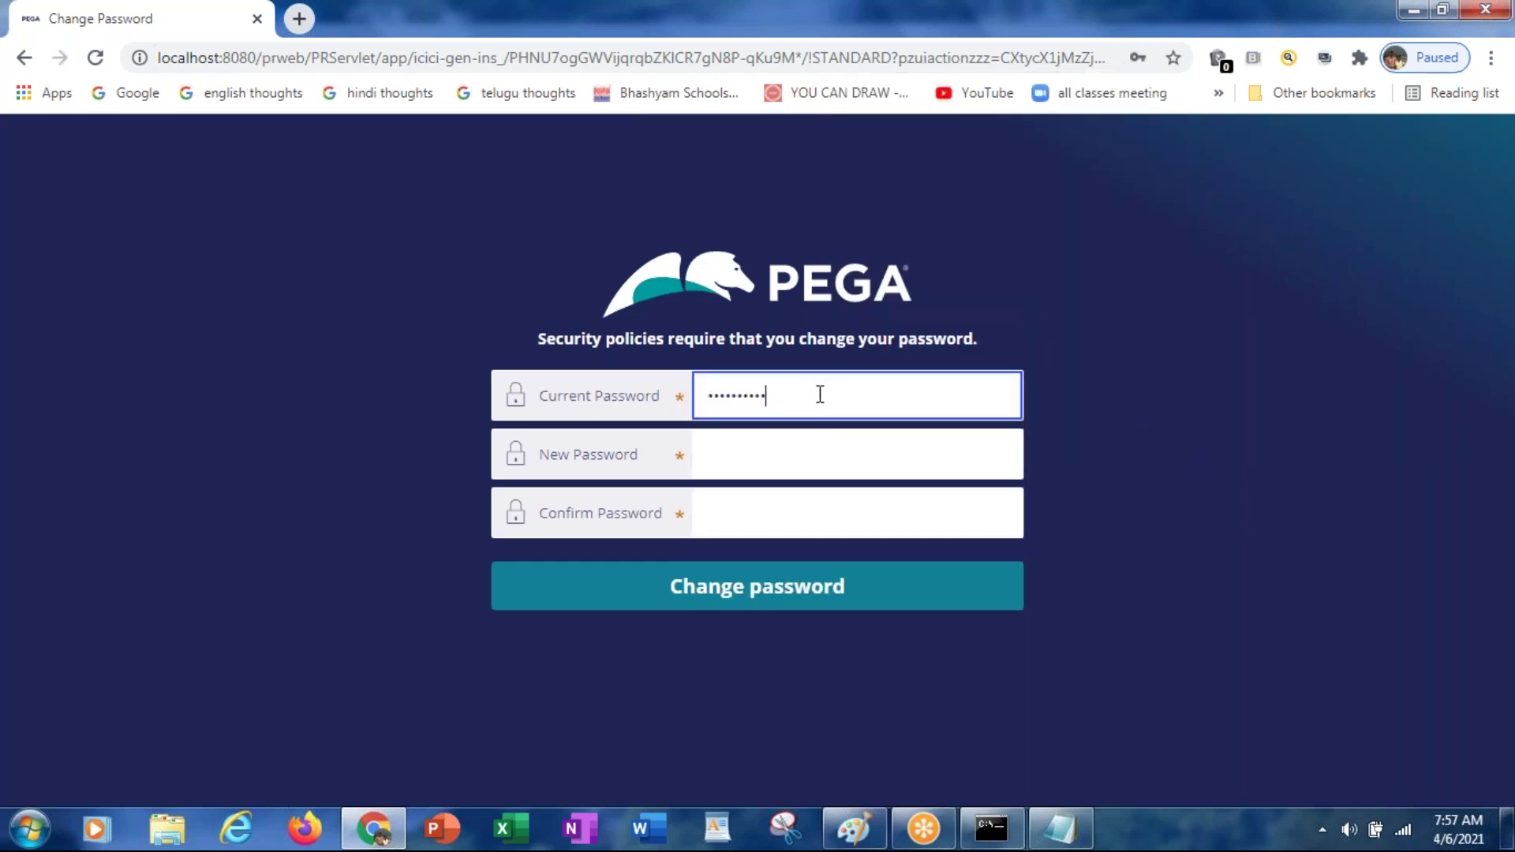
click(766, 456)
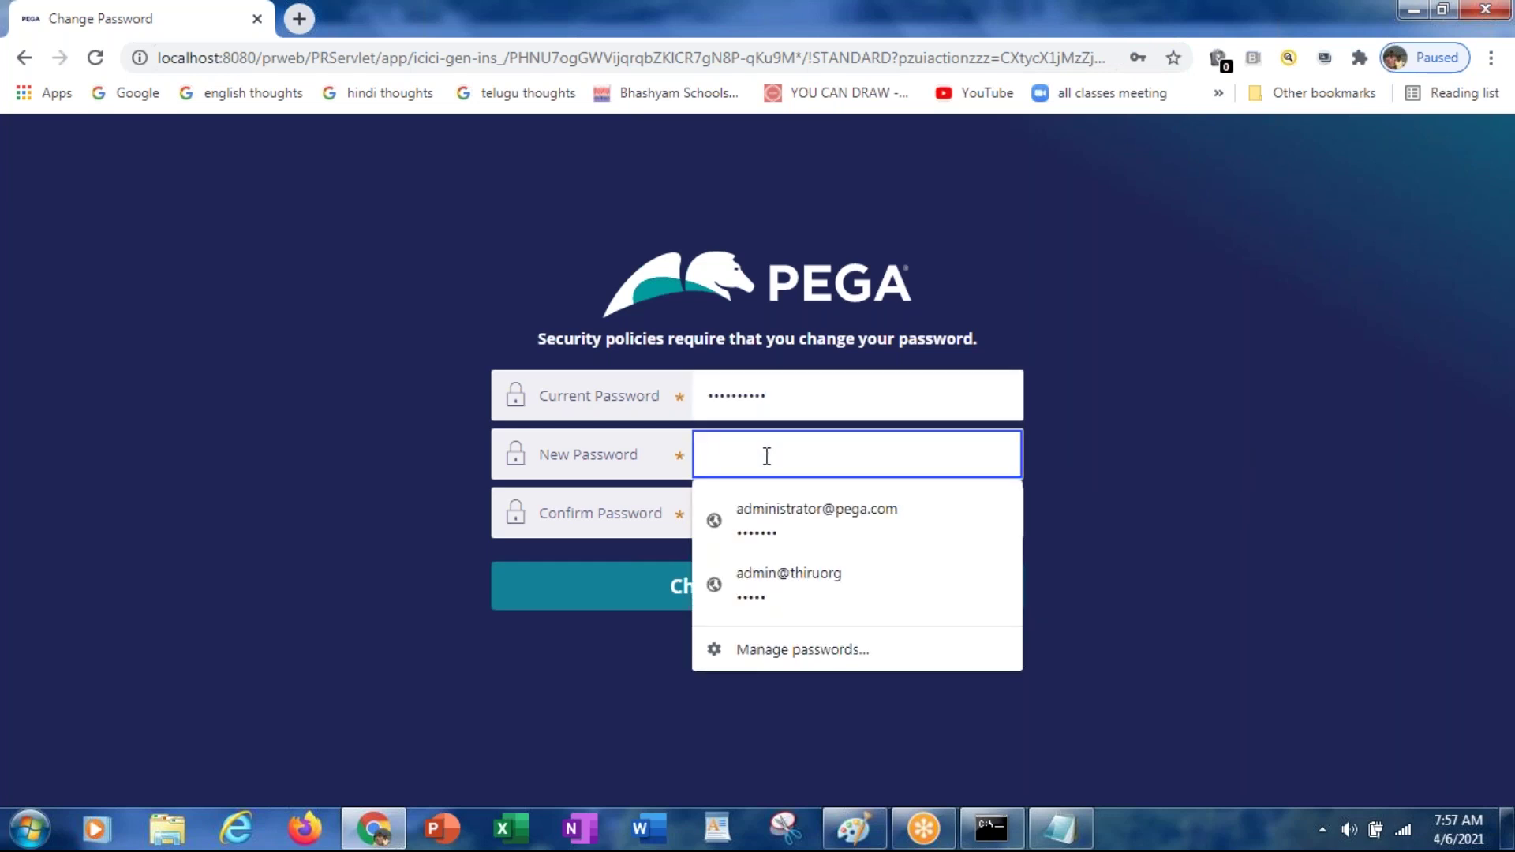
text(*****)
key(Tab)
text(*****)
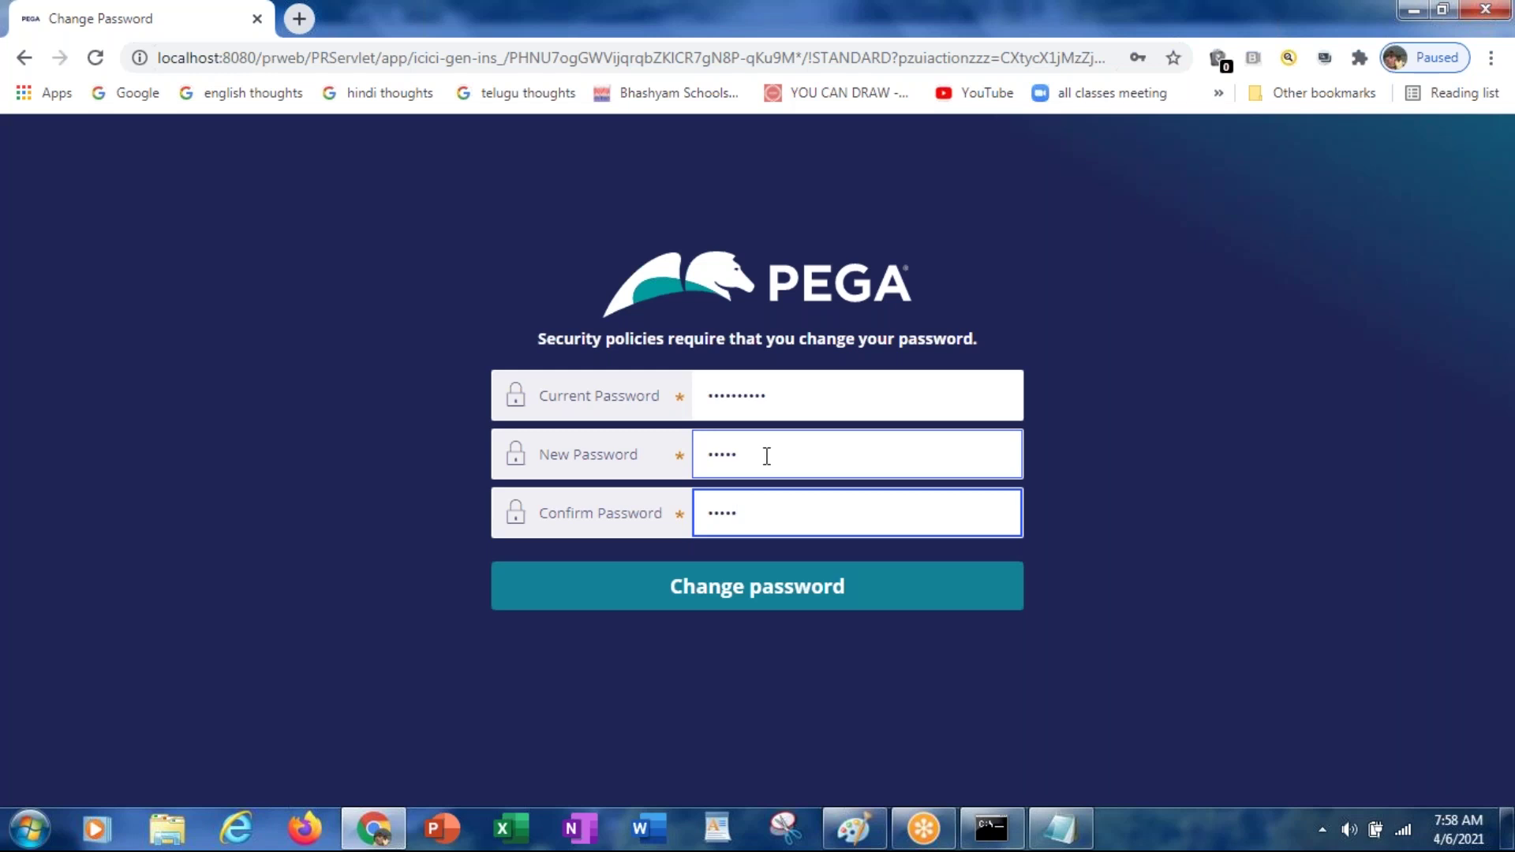
click(707, 601)
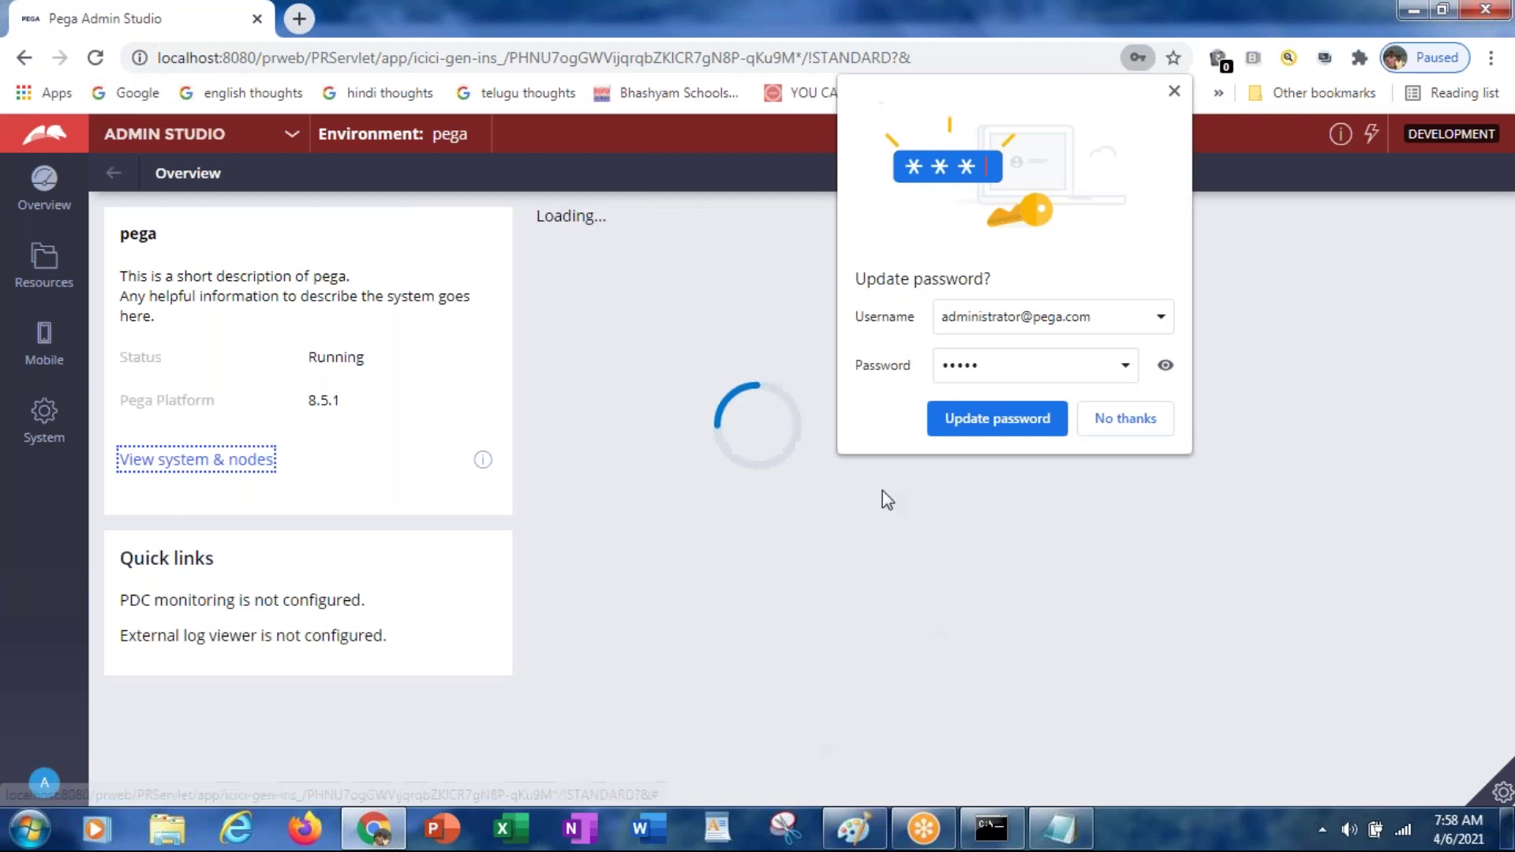
Step: Decline Chrome's password update and switch from Admin Studio to Dev Studio
click(1081, 419)
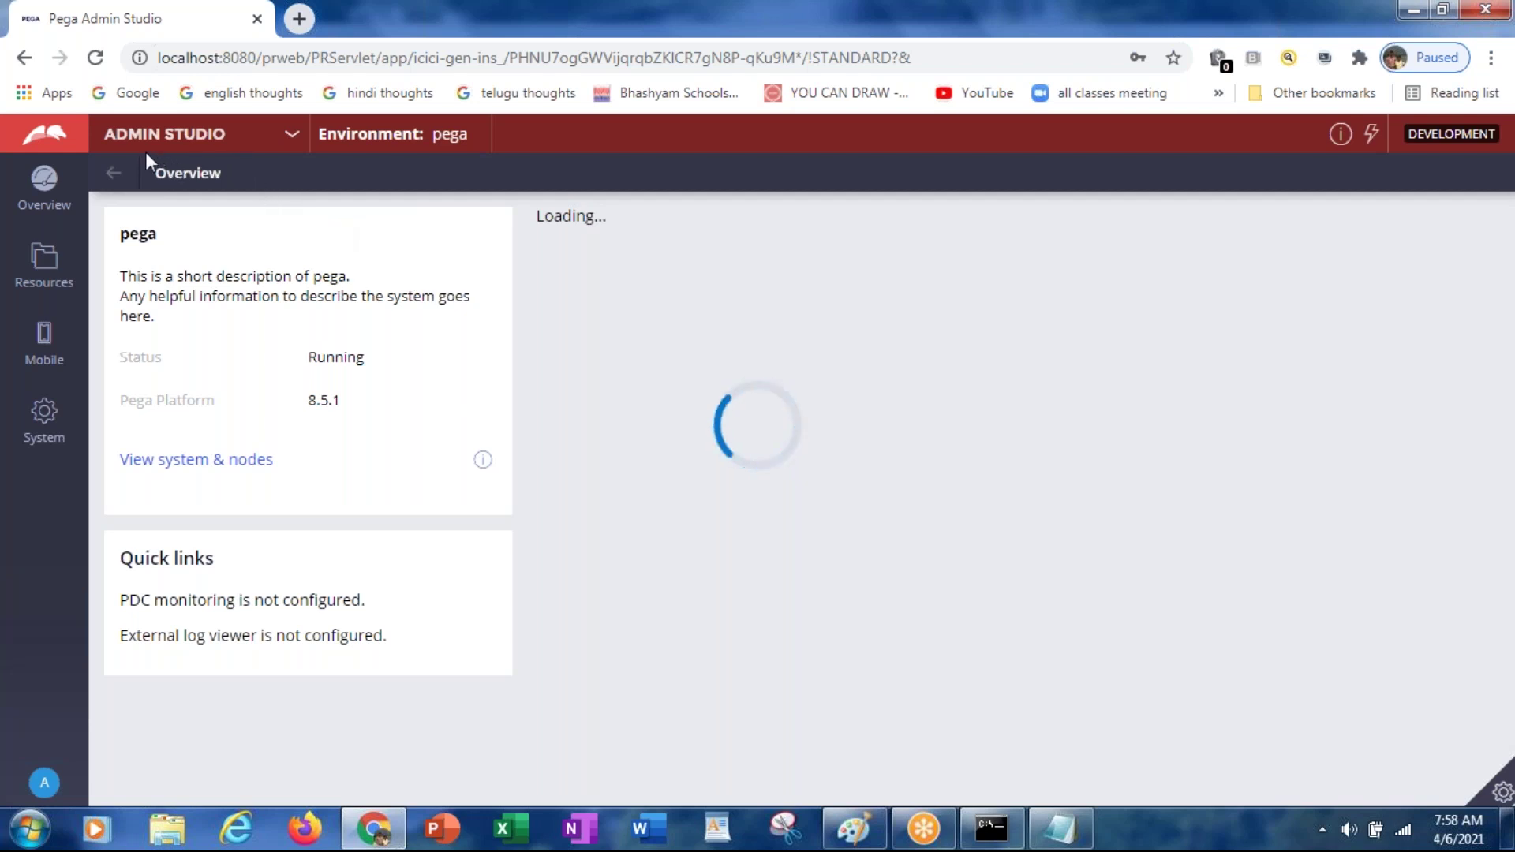
click(294, 139)
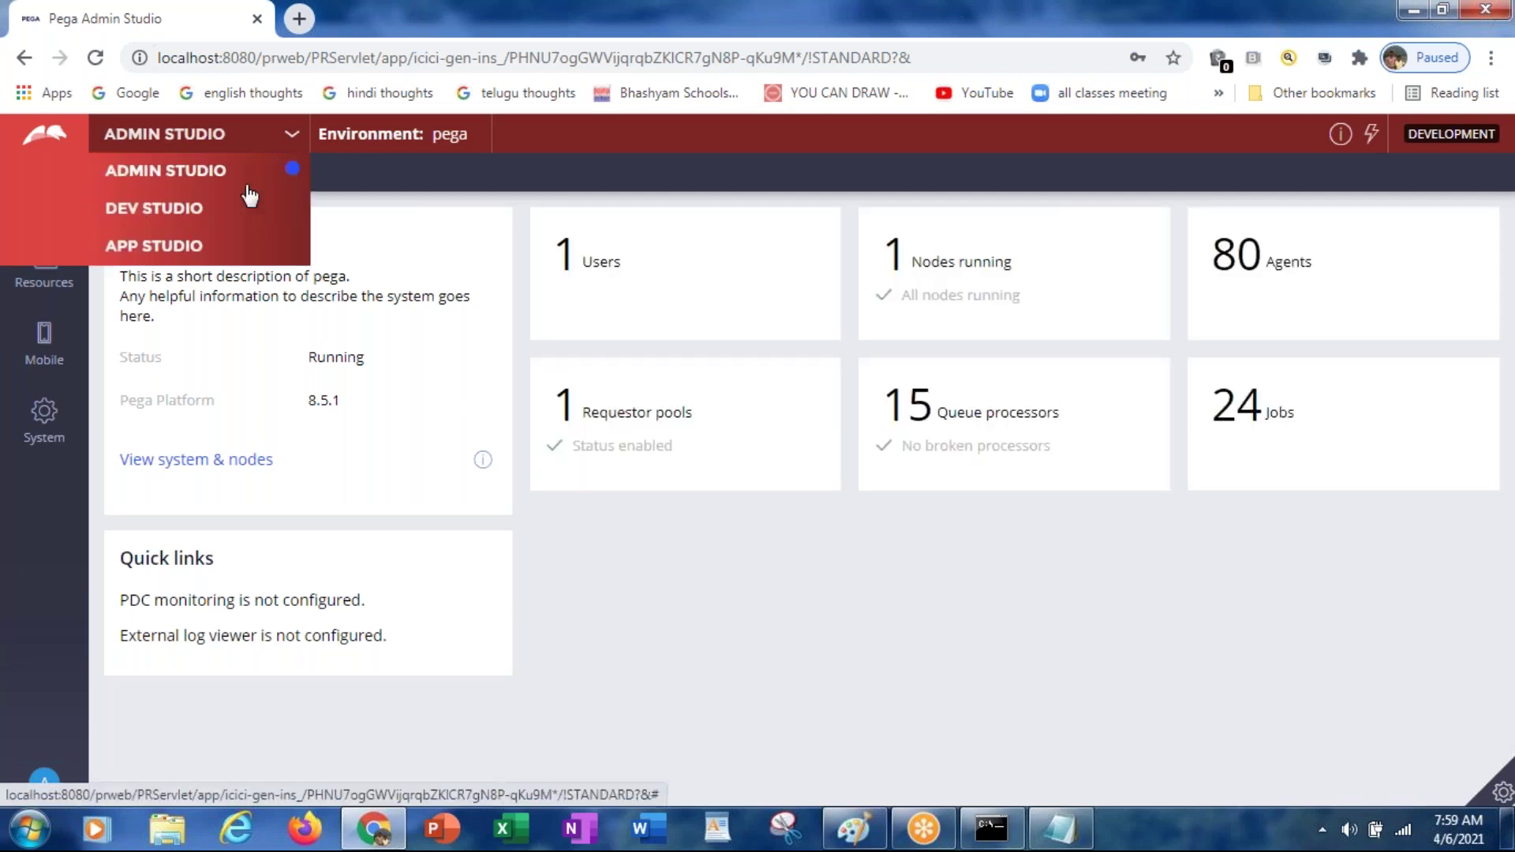
click(205, 214)
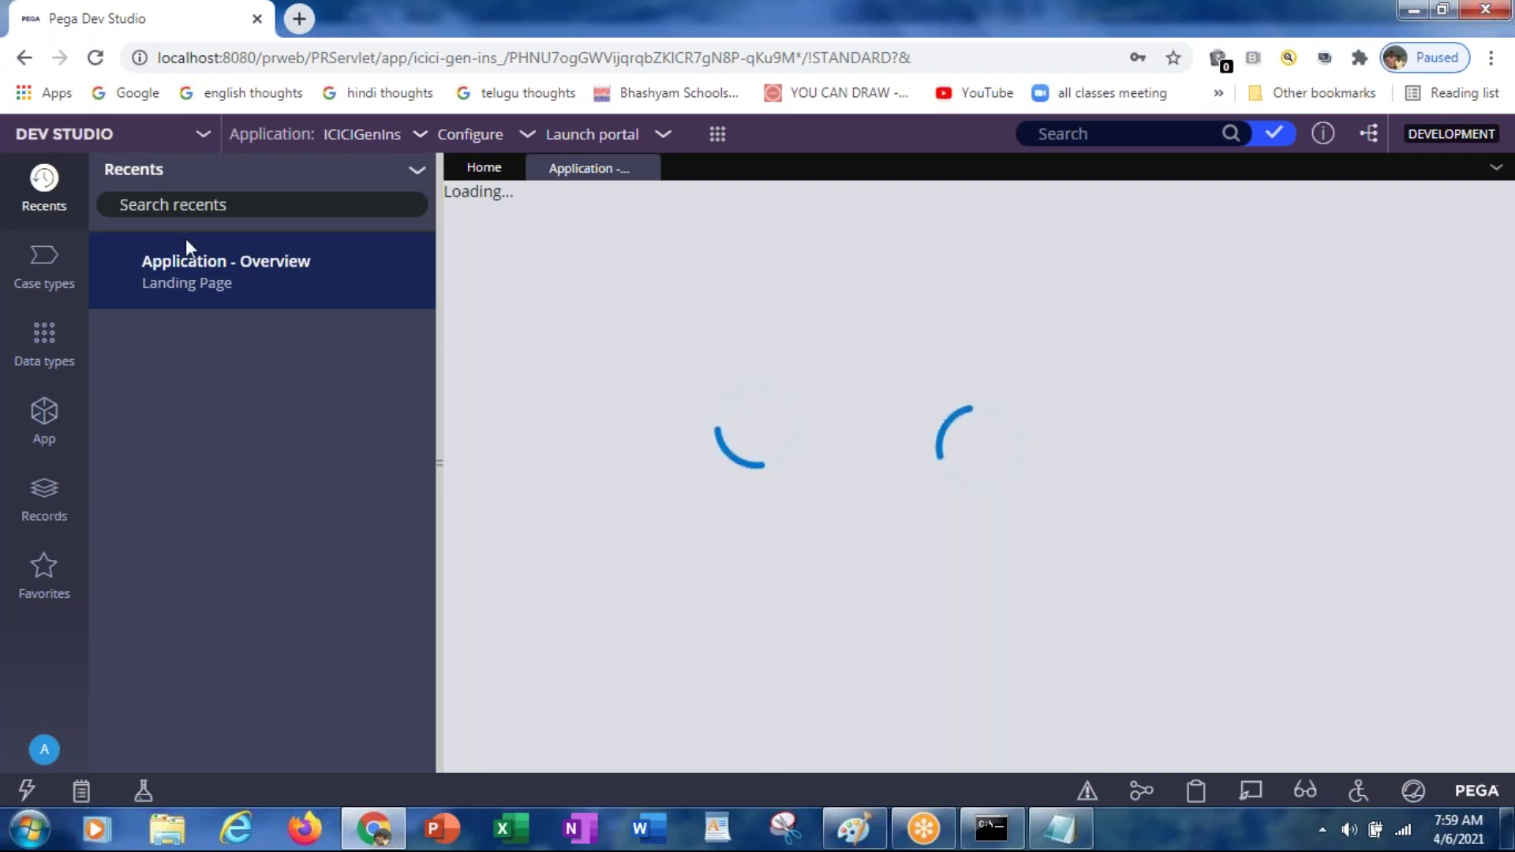
Step: Browse Case types and Data types, then open the App explorer showing ICIC-FW-ICICIGen-Work
click(53, 273)
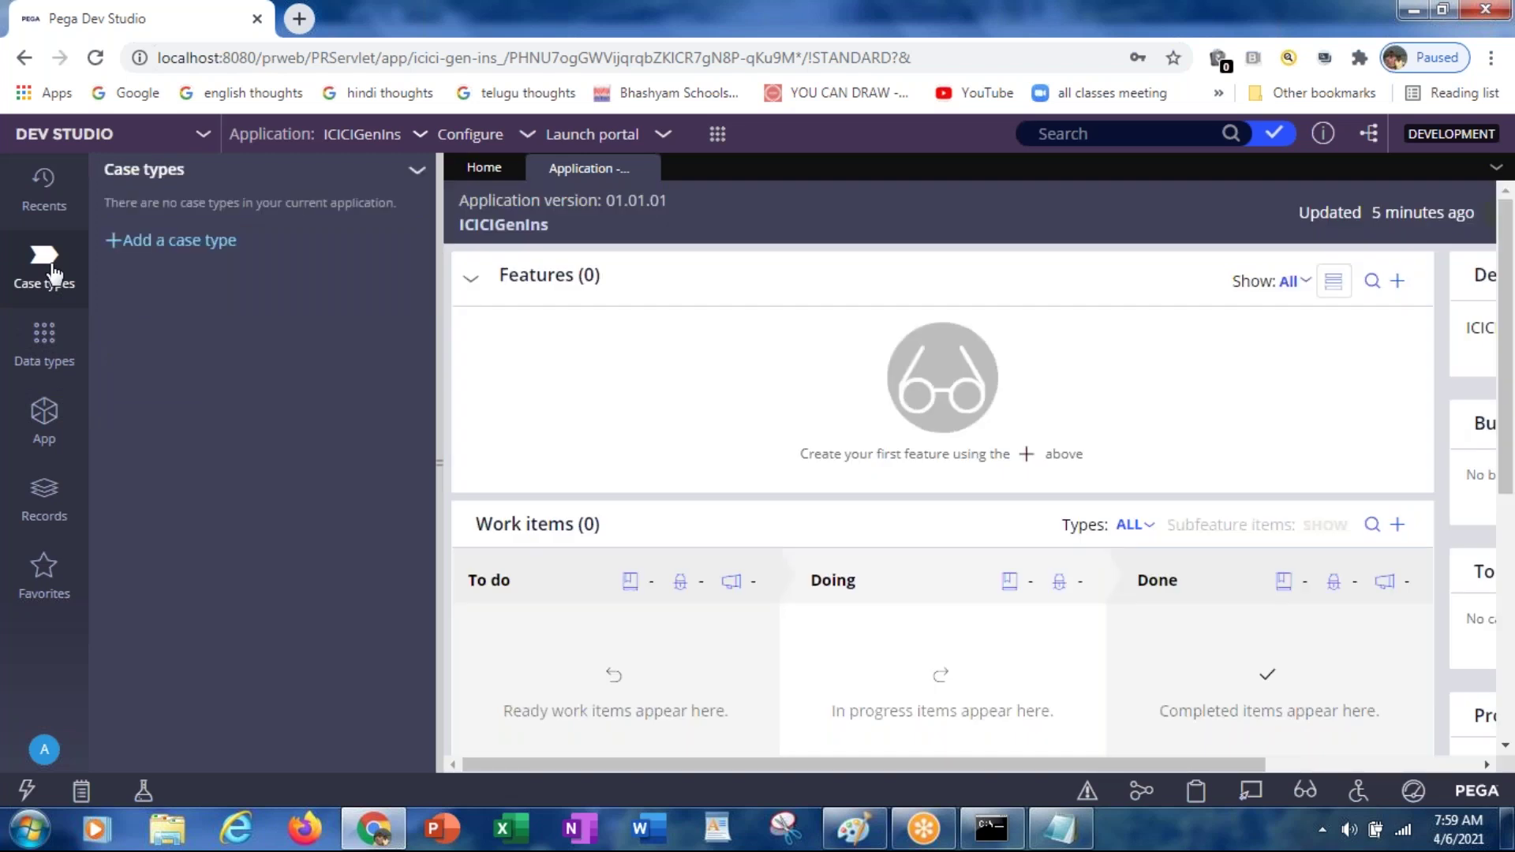
click(54, 343)
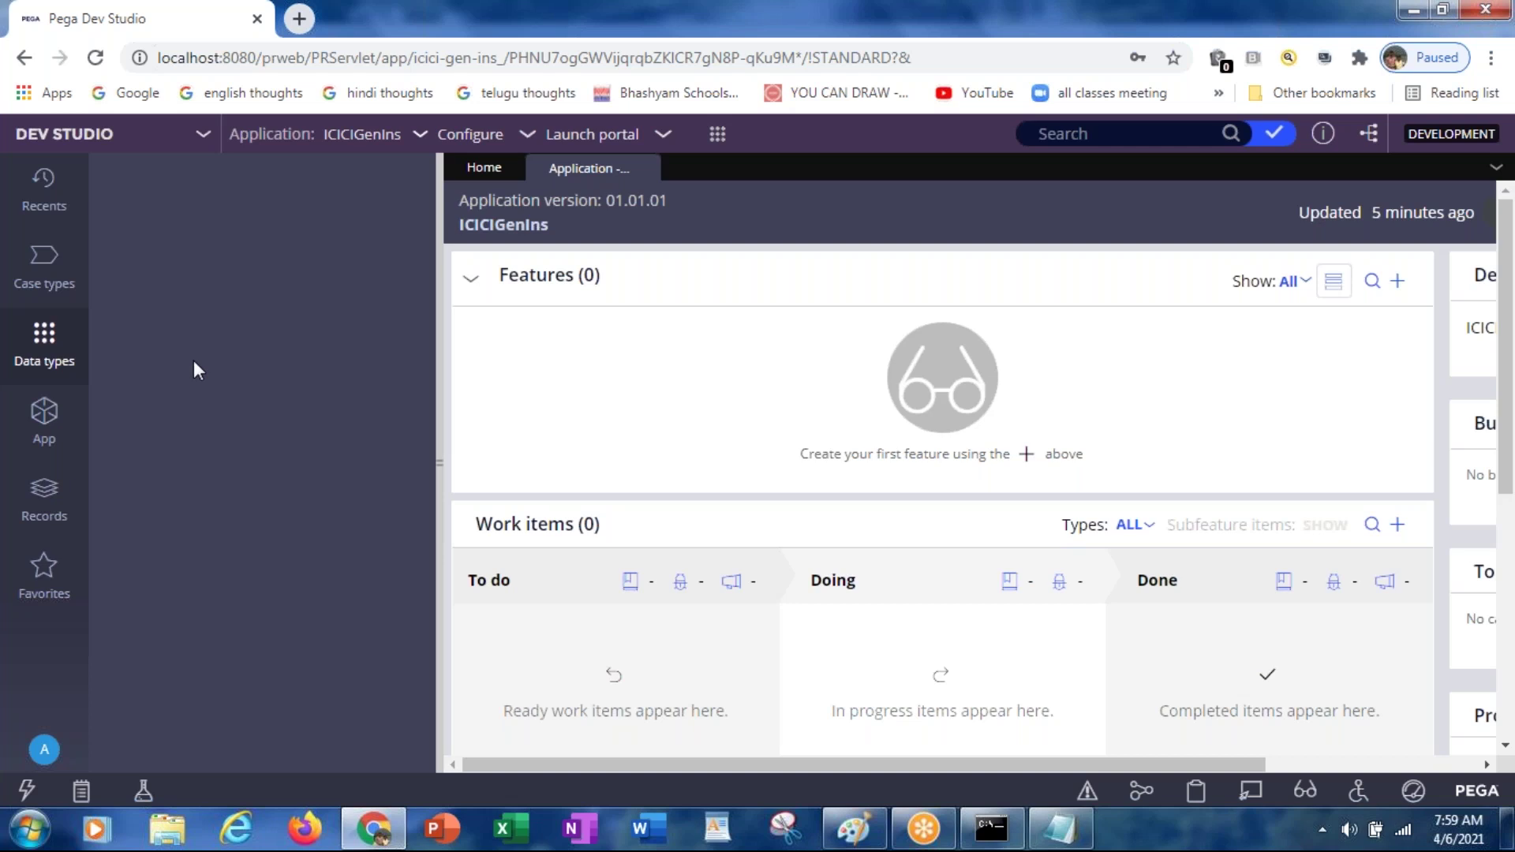
click(46, 428)
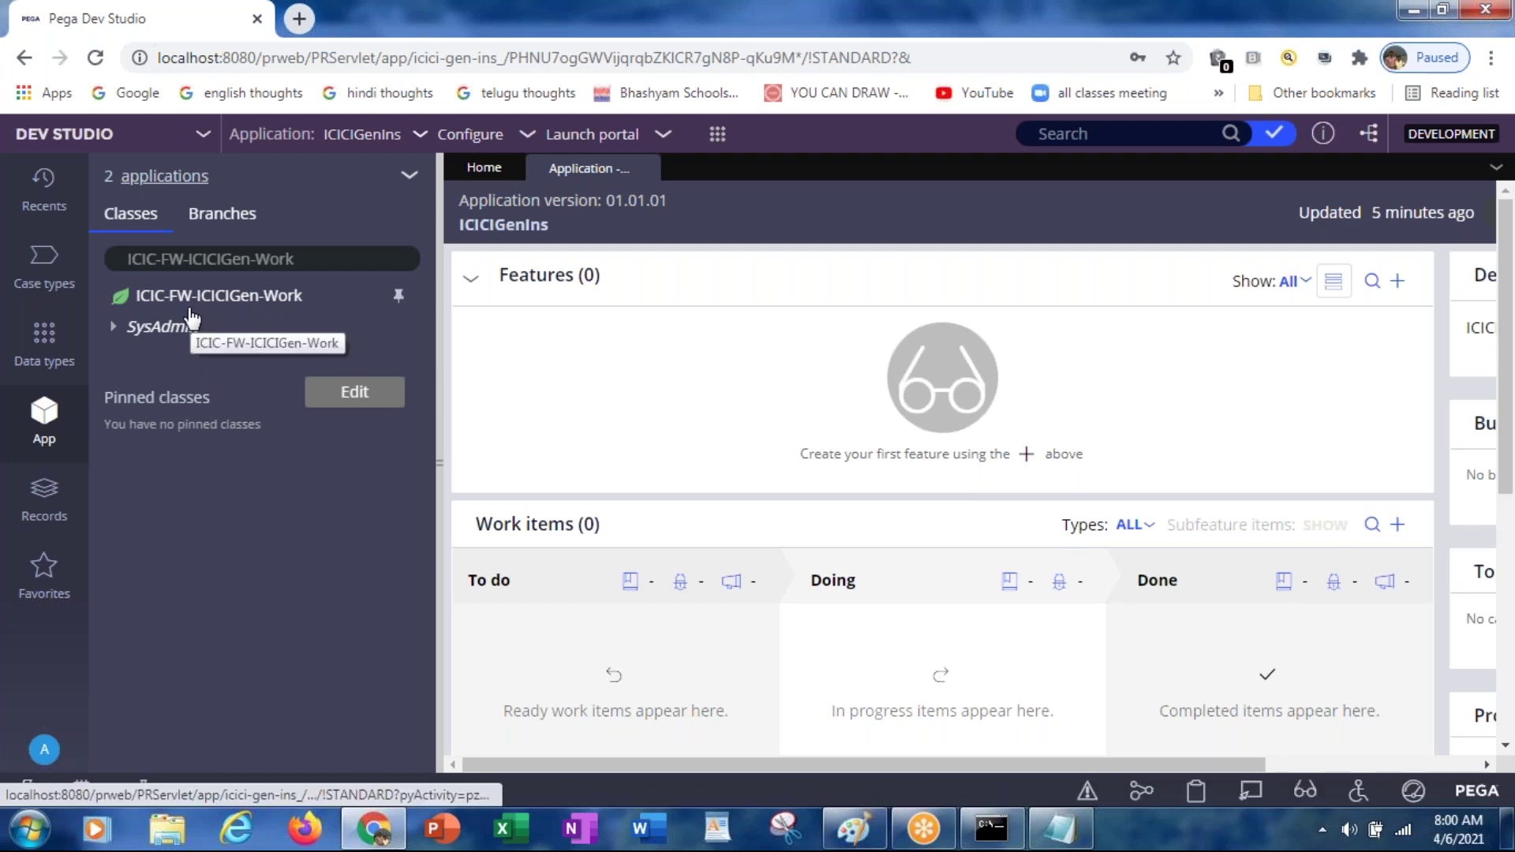
Step: Filter the App Explorer class list to ICIC-FW-ICICIGen and show that class in the tree
click(161, 258)
drag(161, 258, 393, 256)
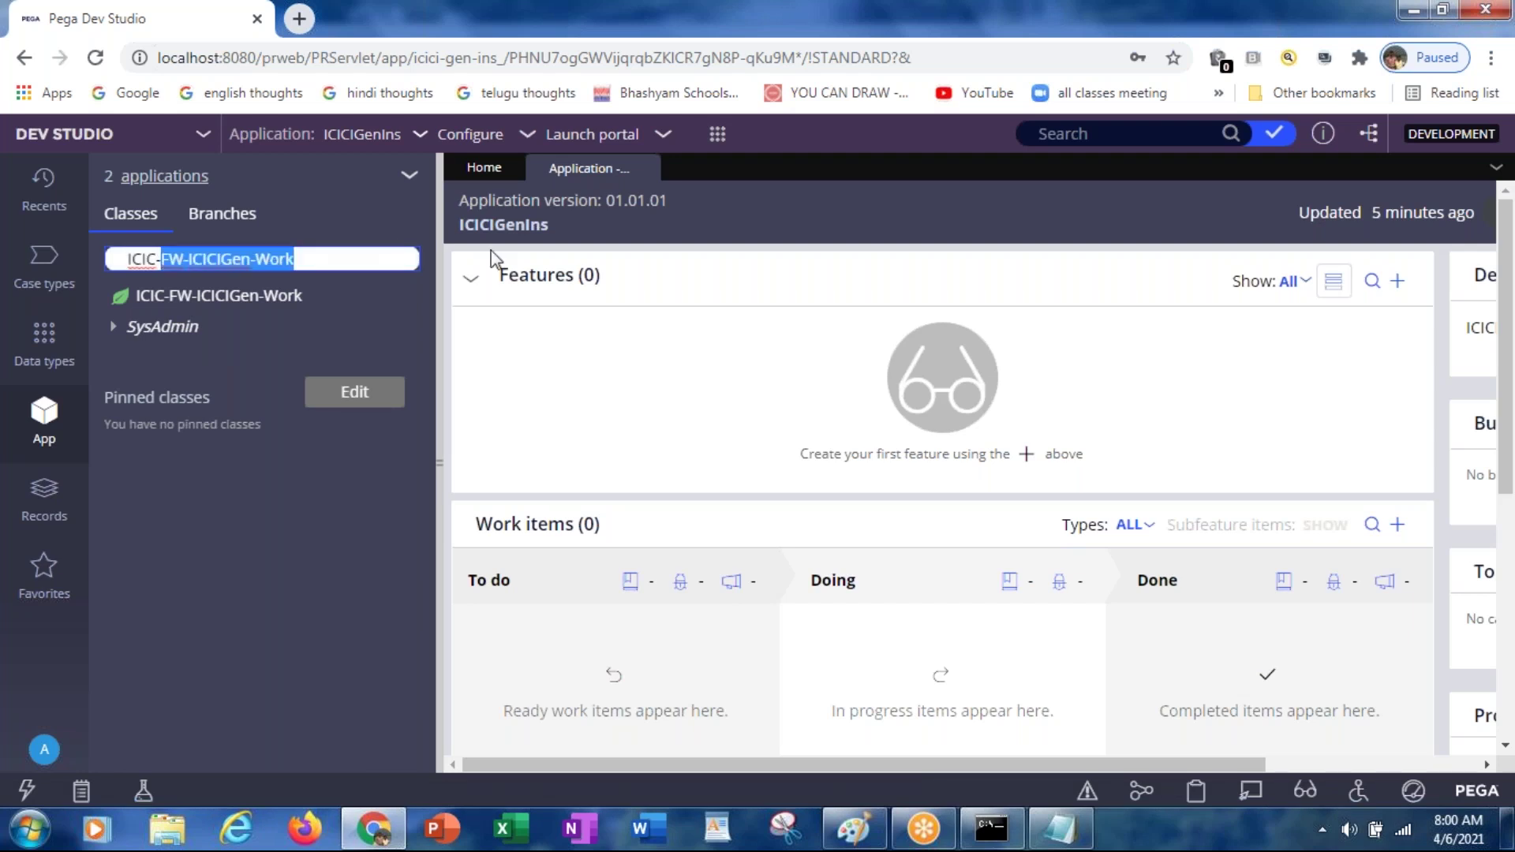
key(BackSpace)
key(BackSpace)
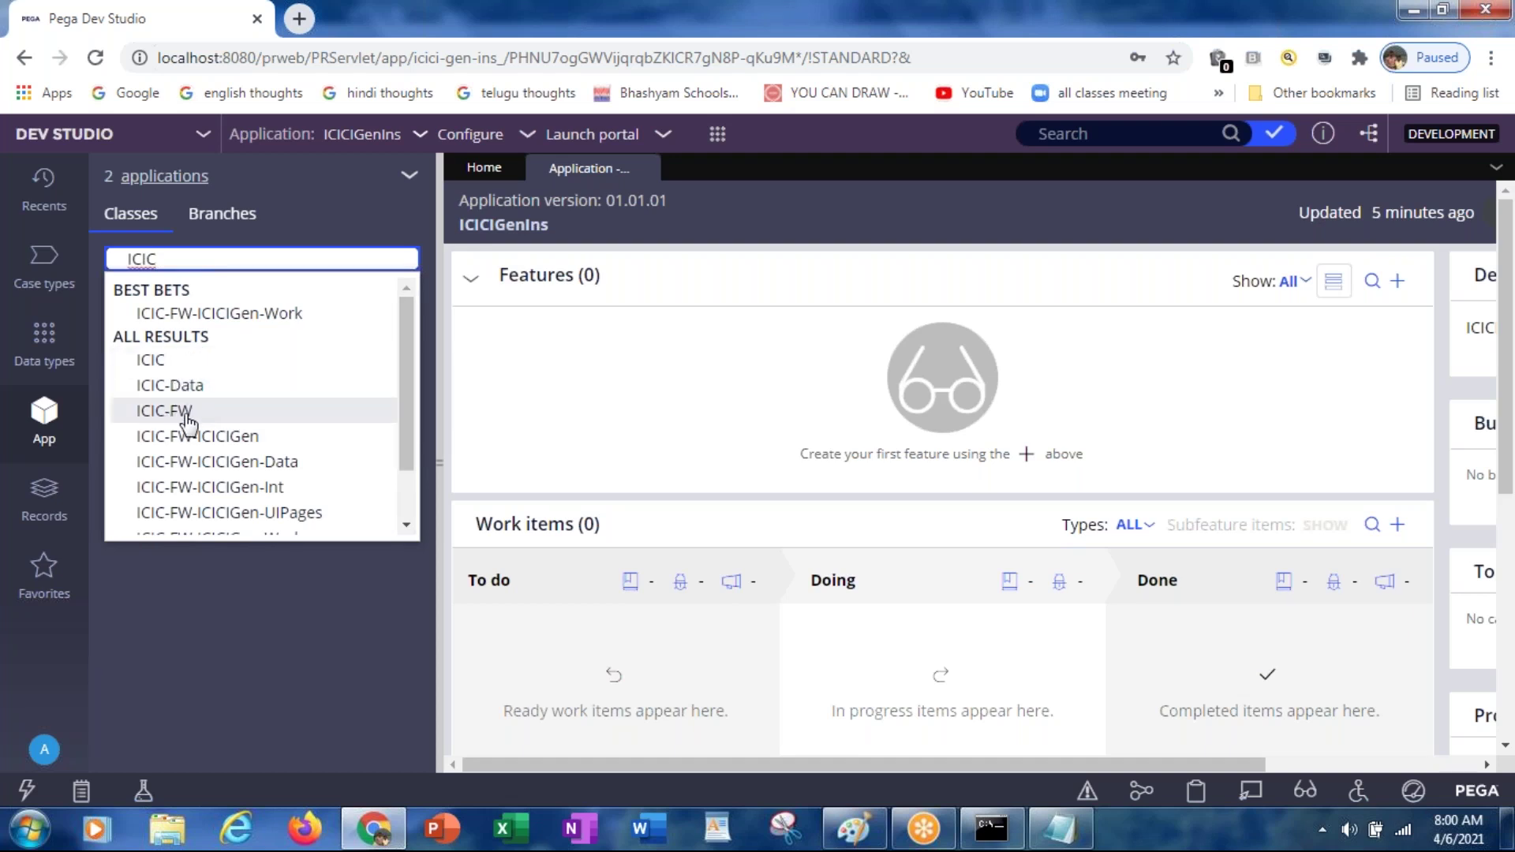
drag(406, 405, 411, 465)
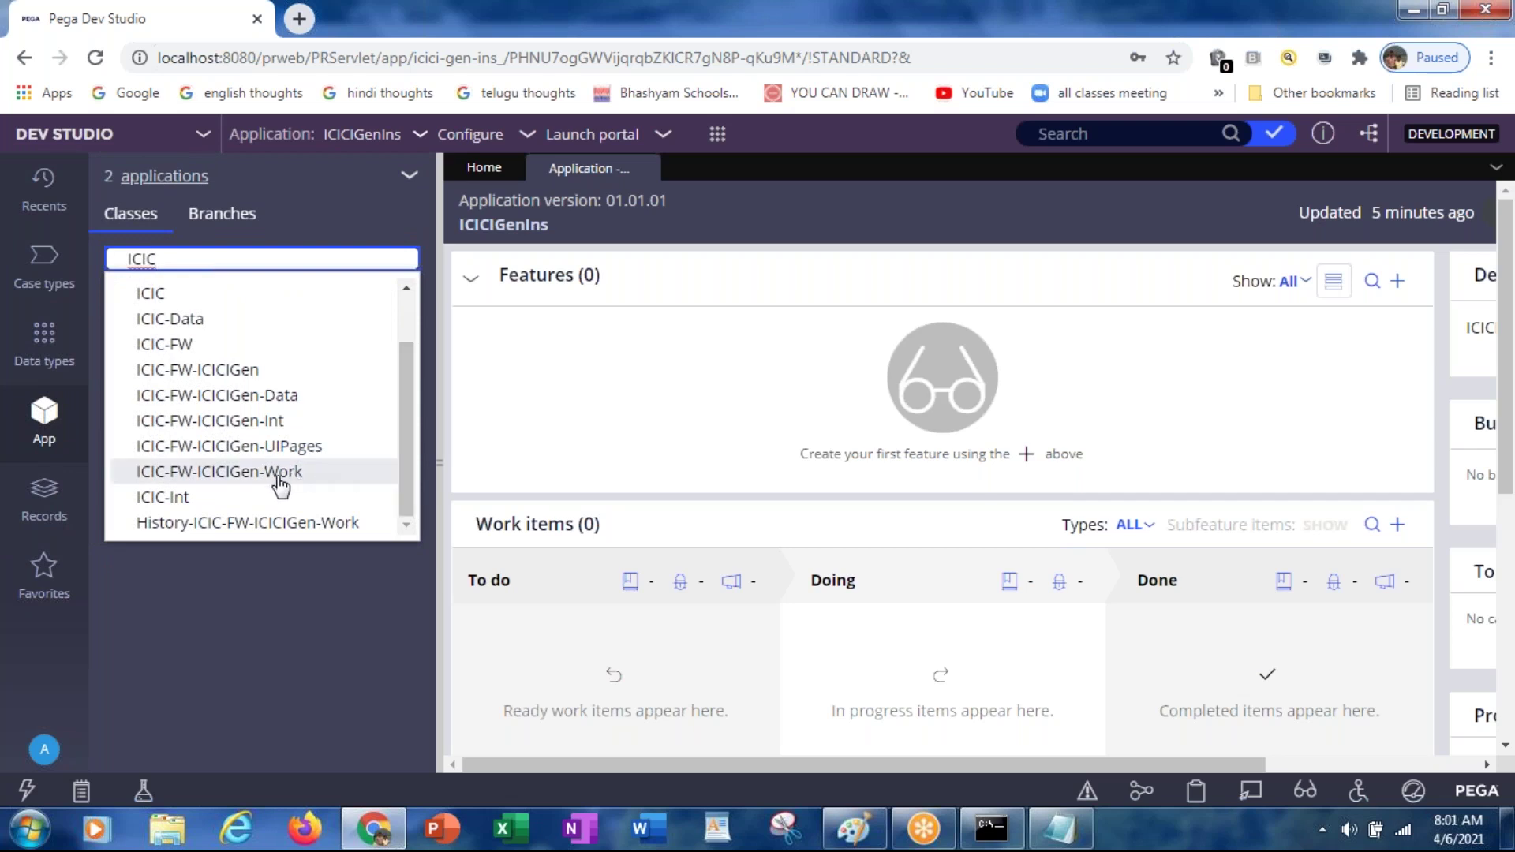
click(251, 380)
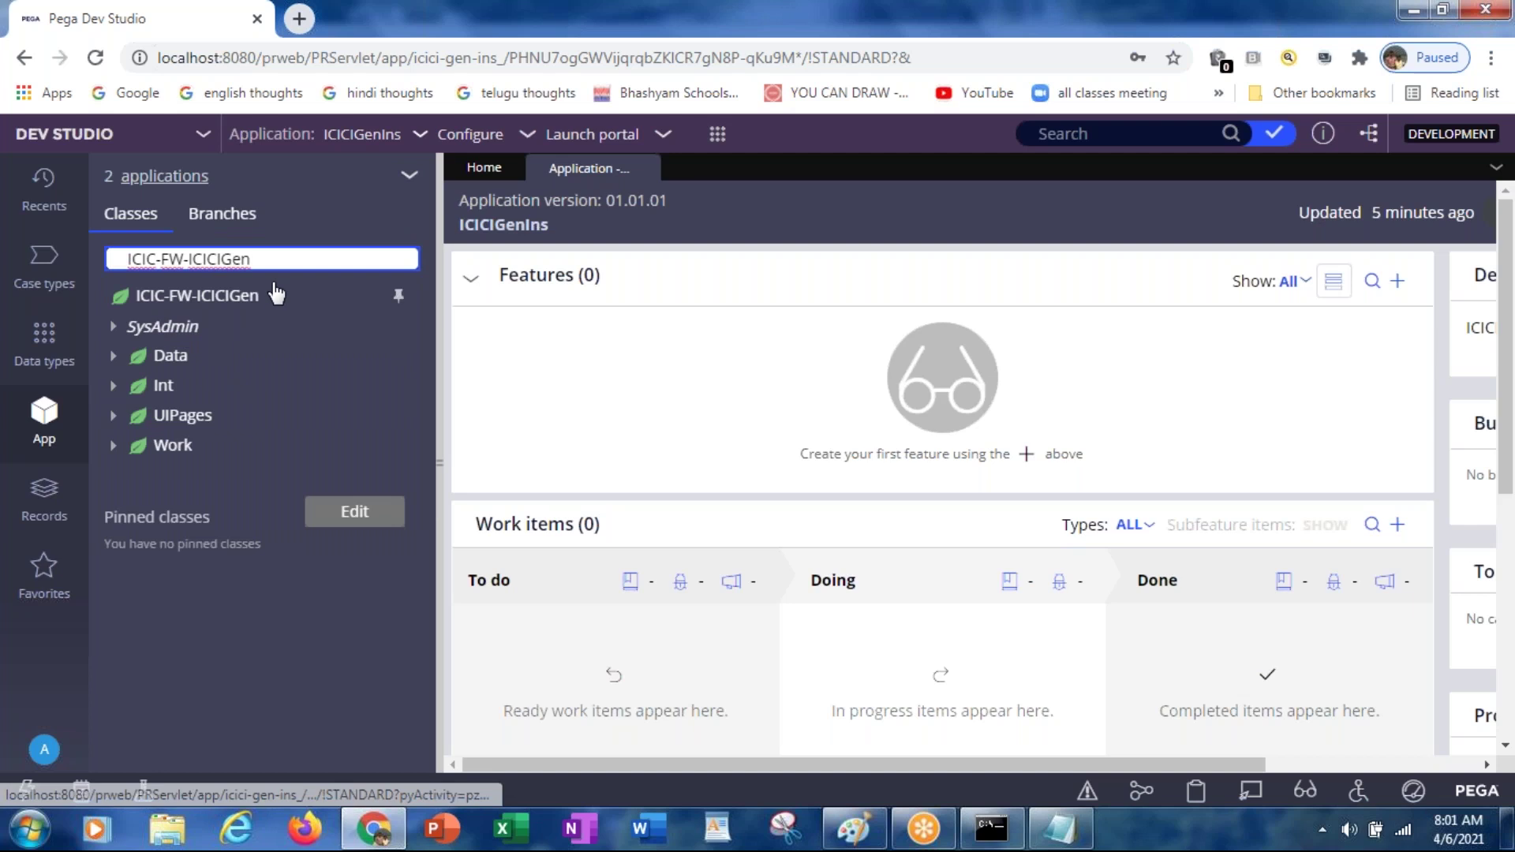
Step: Filter the class list to ICIC-FW to see its child classes, then open the Records explorer
drag(190, 258, 410, 255)
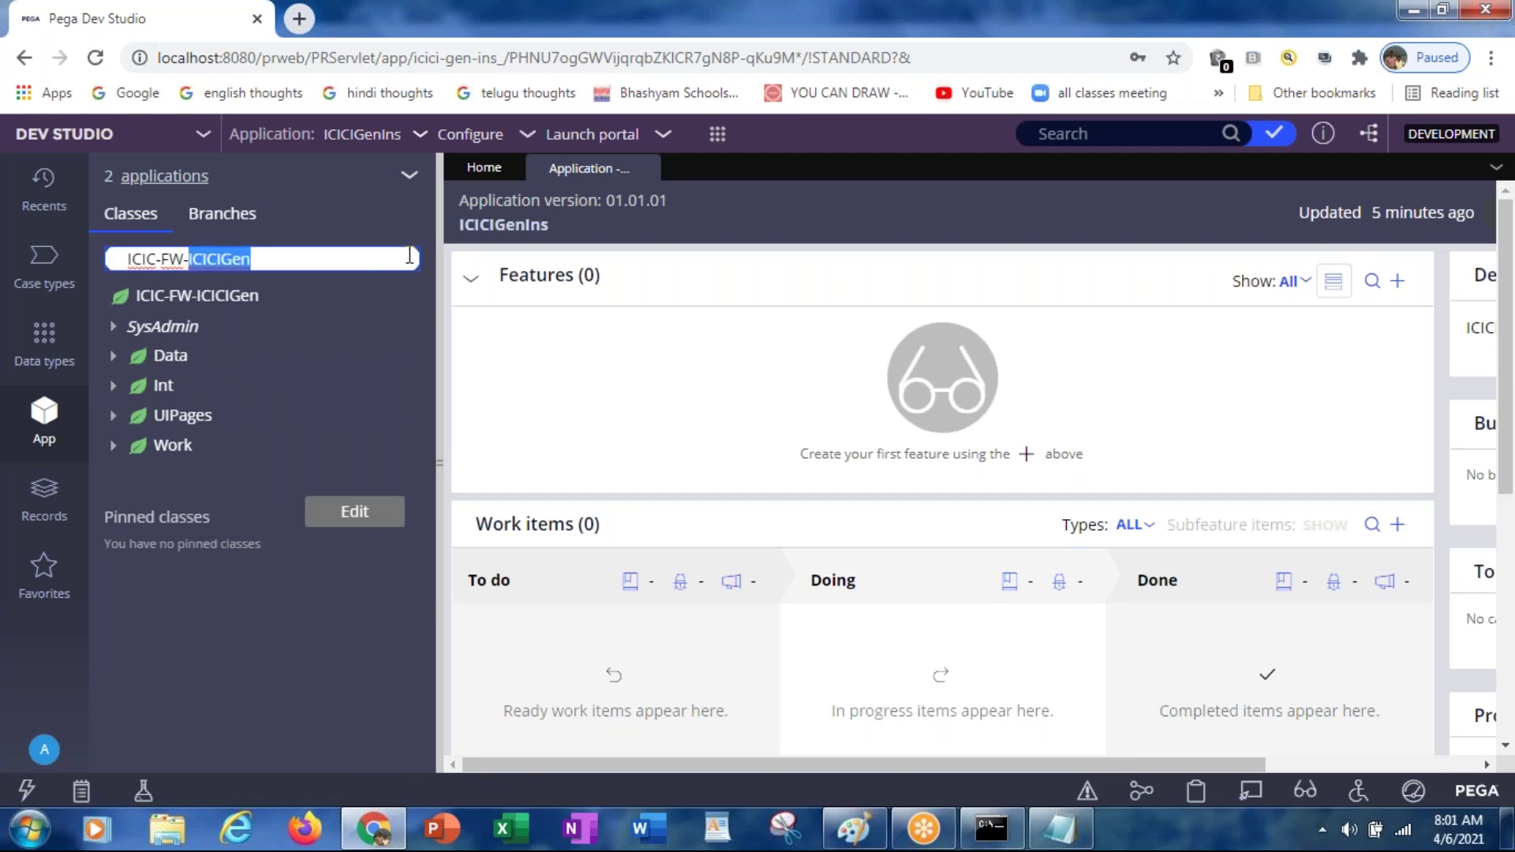
key(BackSpace)
key(BackSpace)
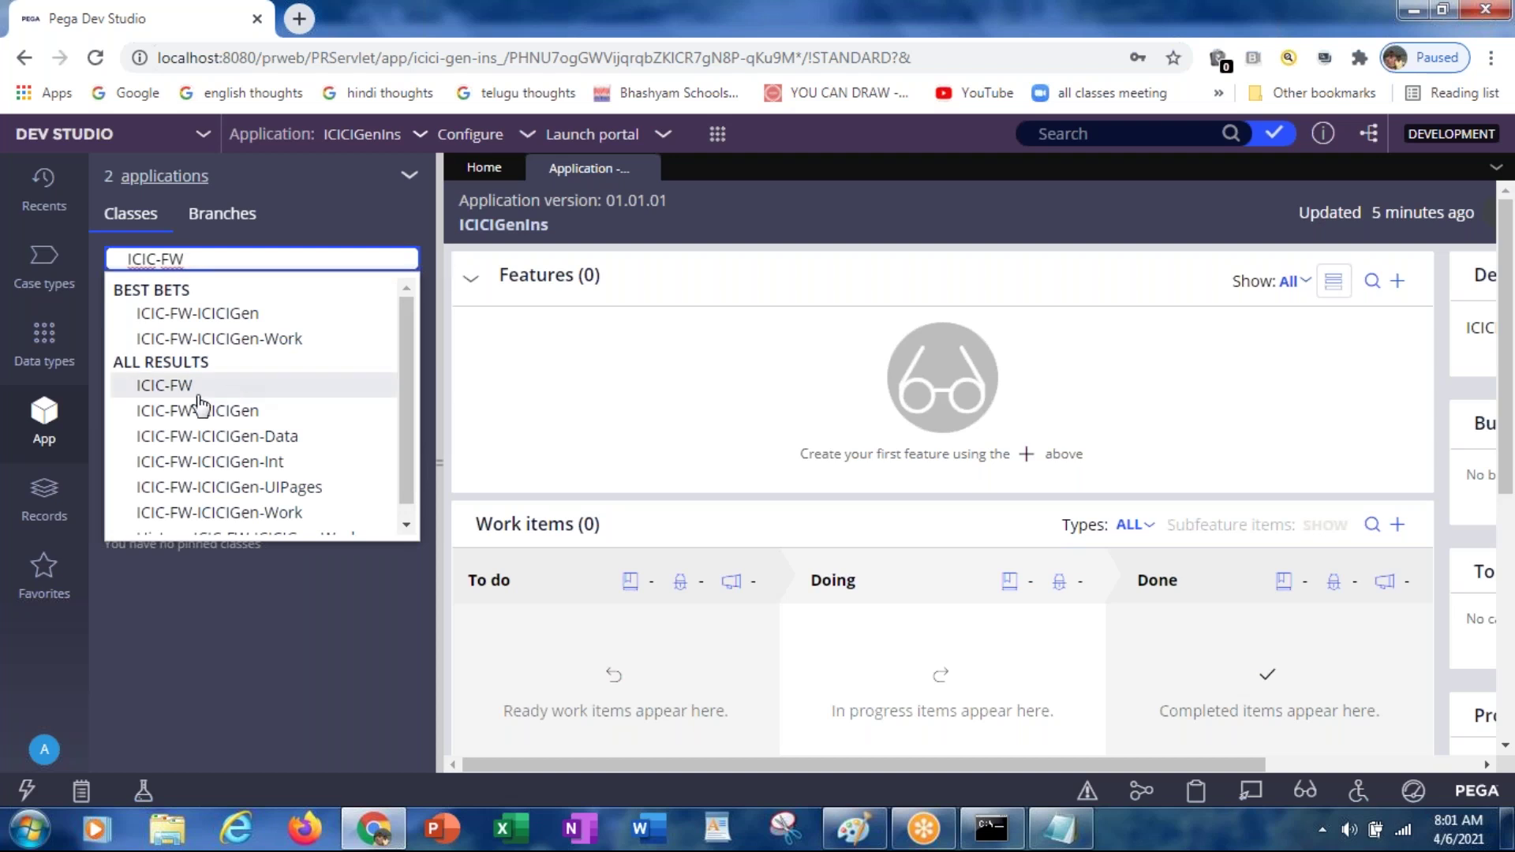
click(192, 391)
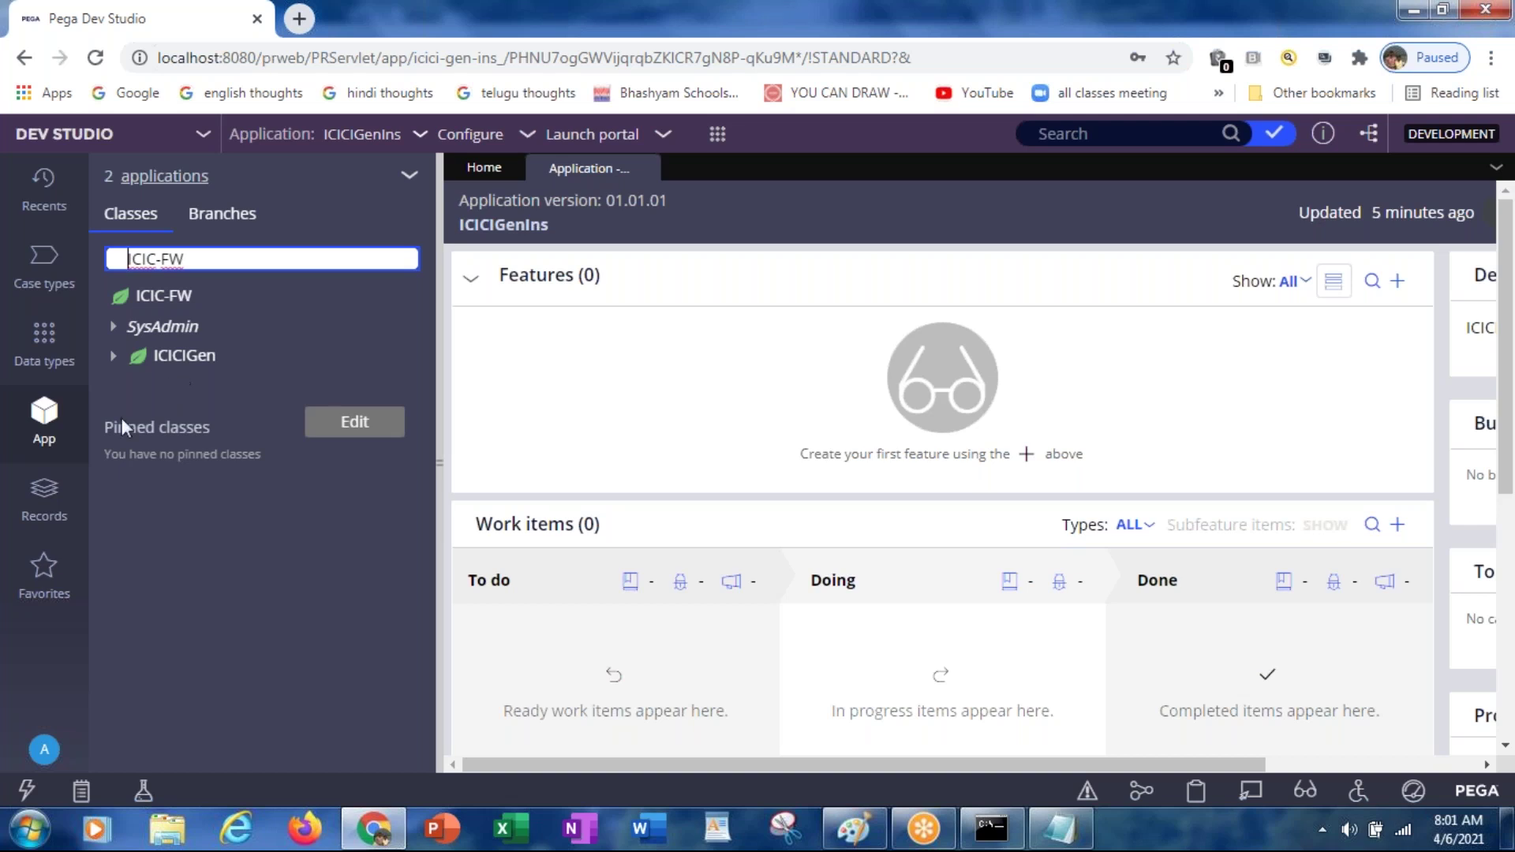
click(44, 499)
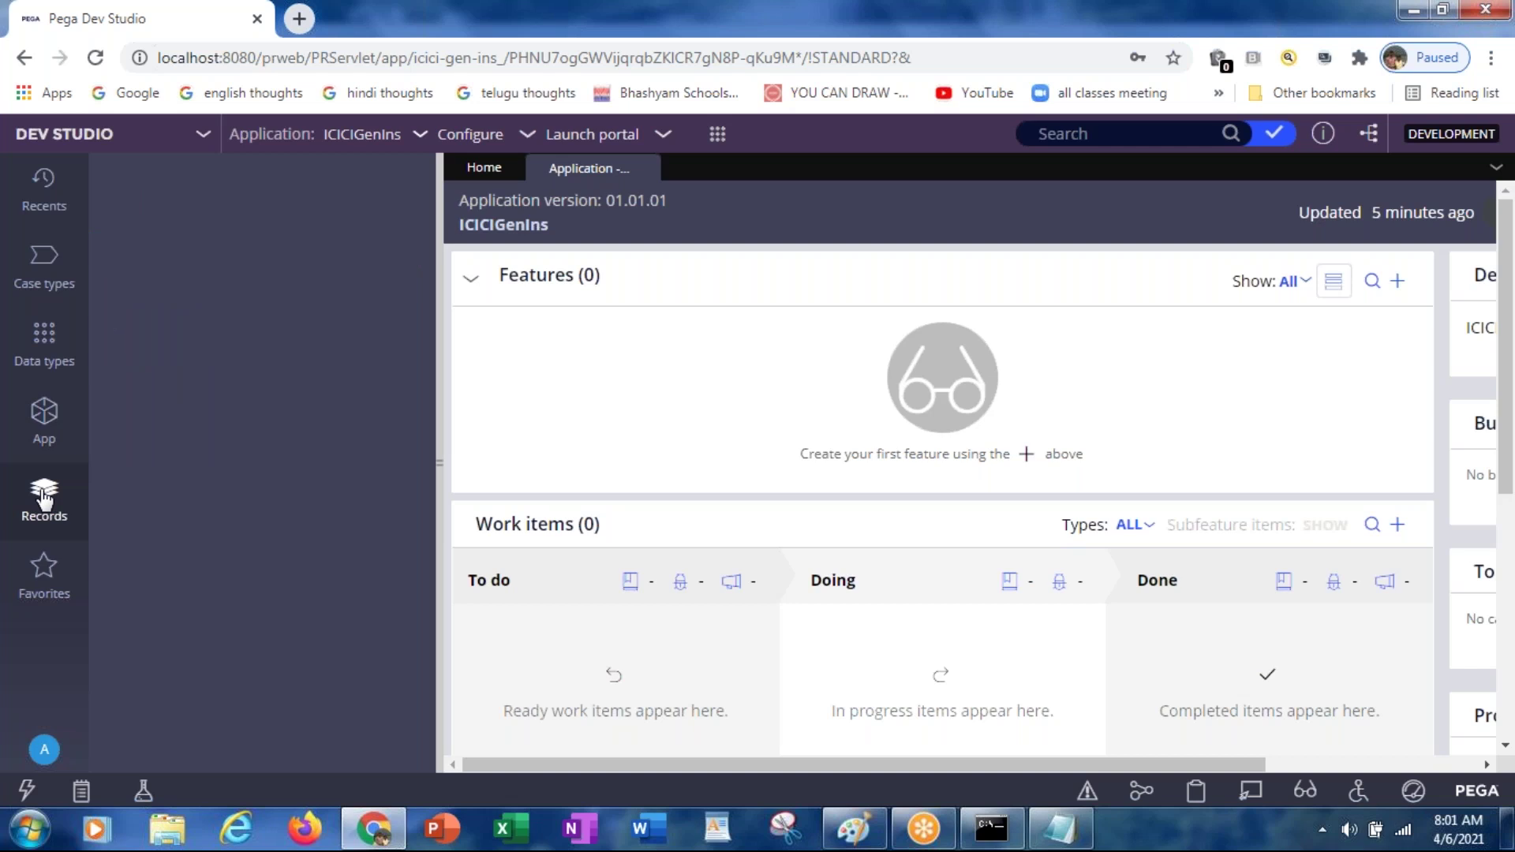
Step: Reopen Application - Overview from the Recents list, then log off Dev Studio
click(46, 570)
click(45, 186)
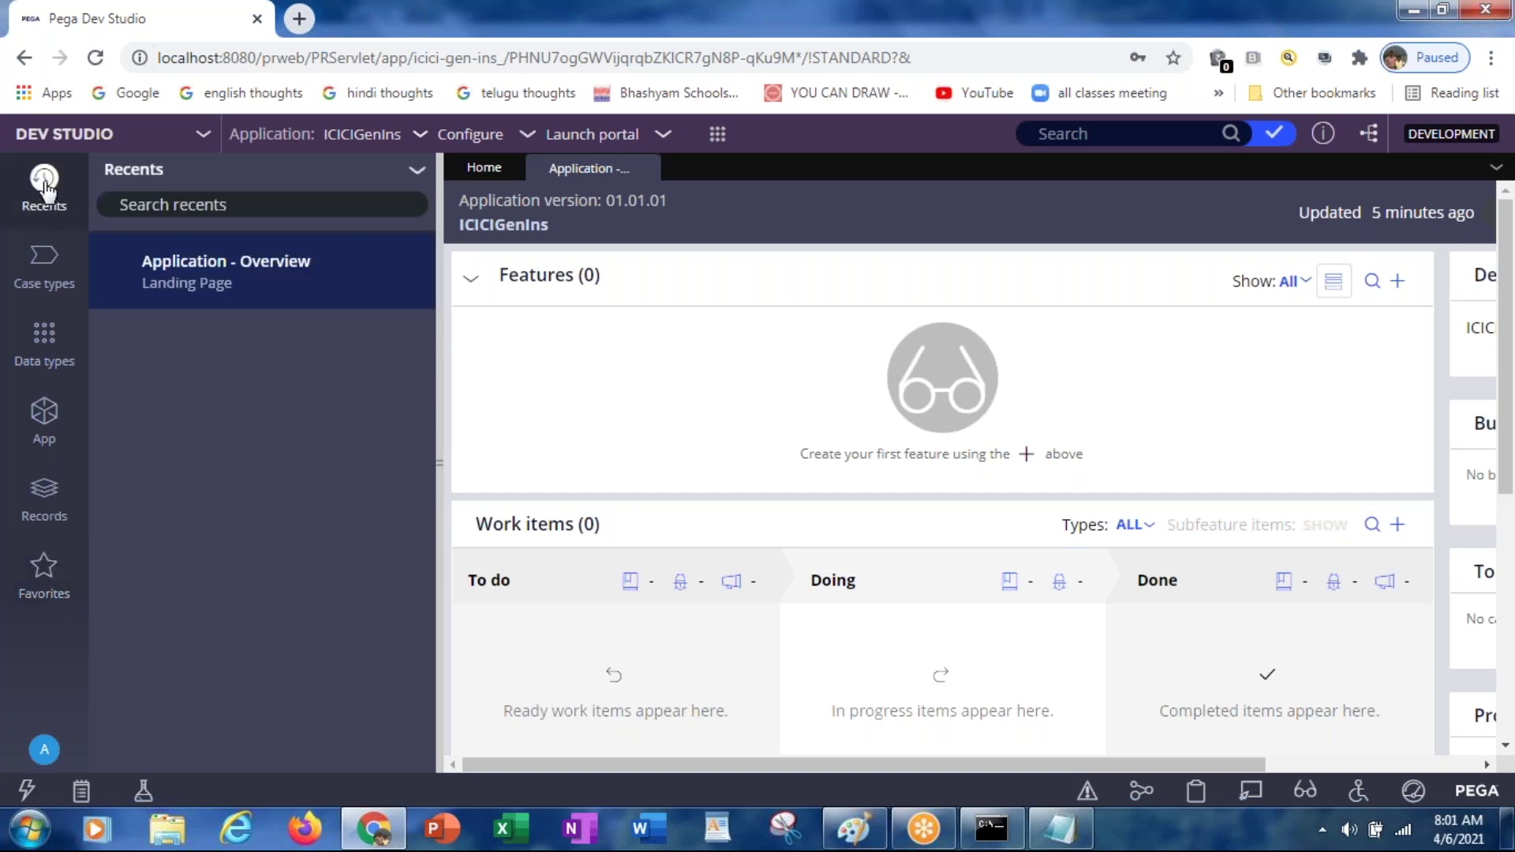
click(197, 291)
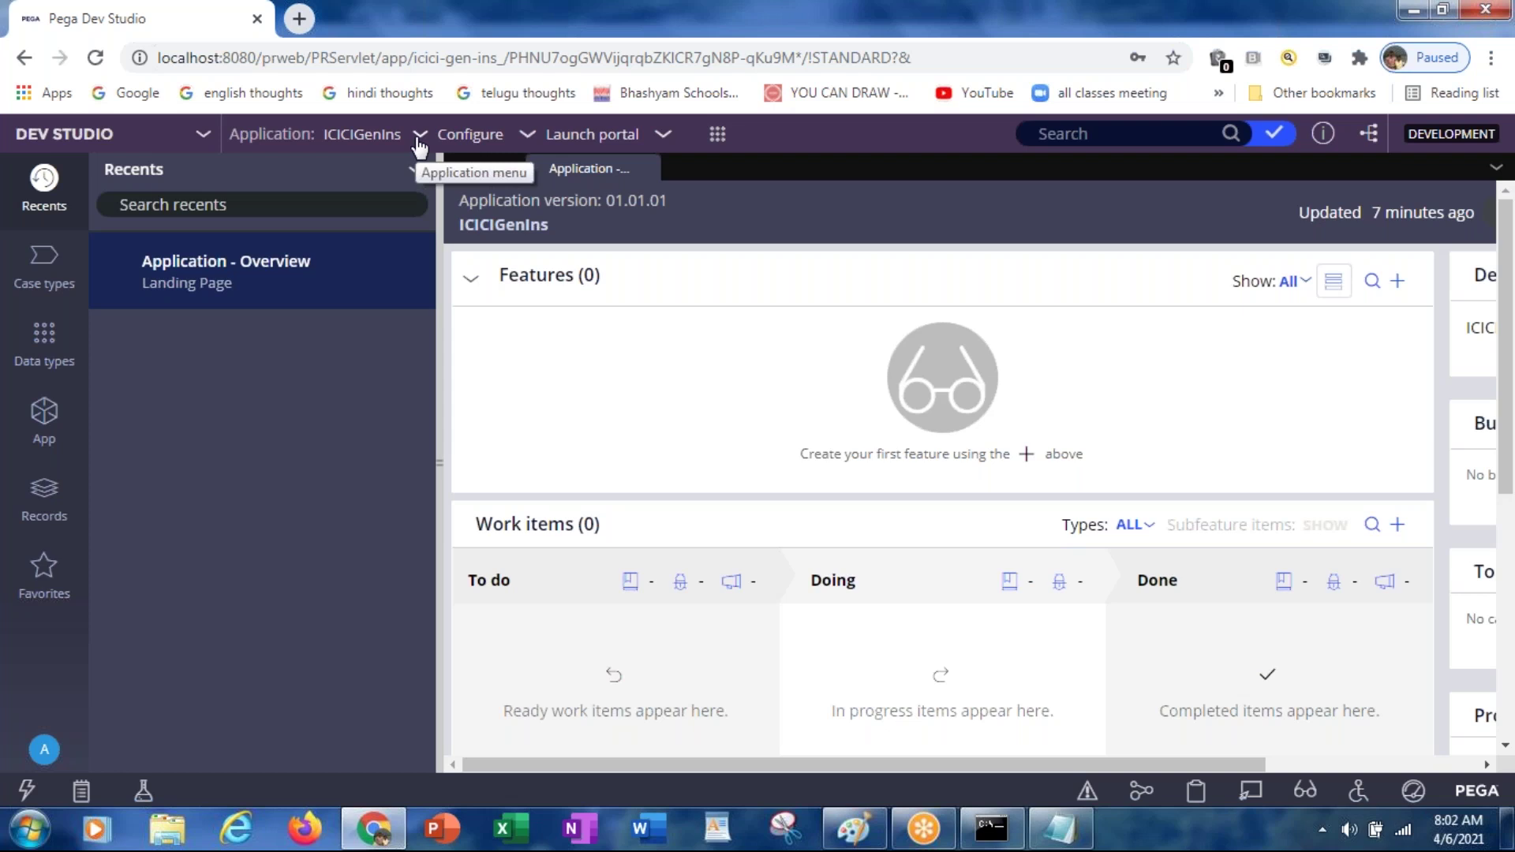
click(46, 753)
click(64, 727)
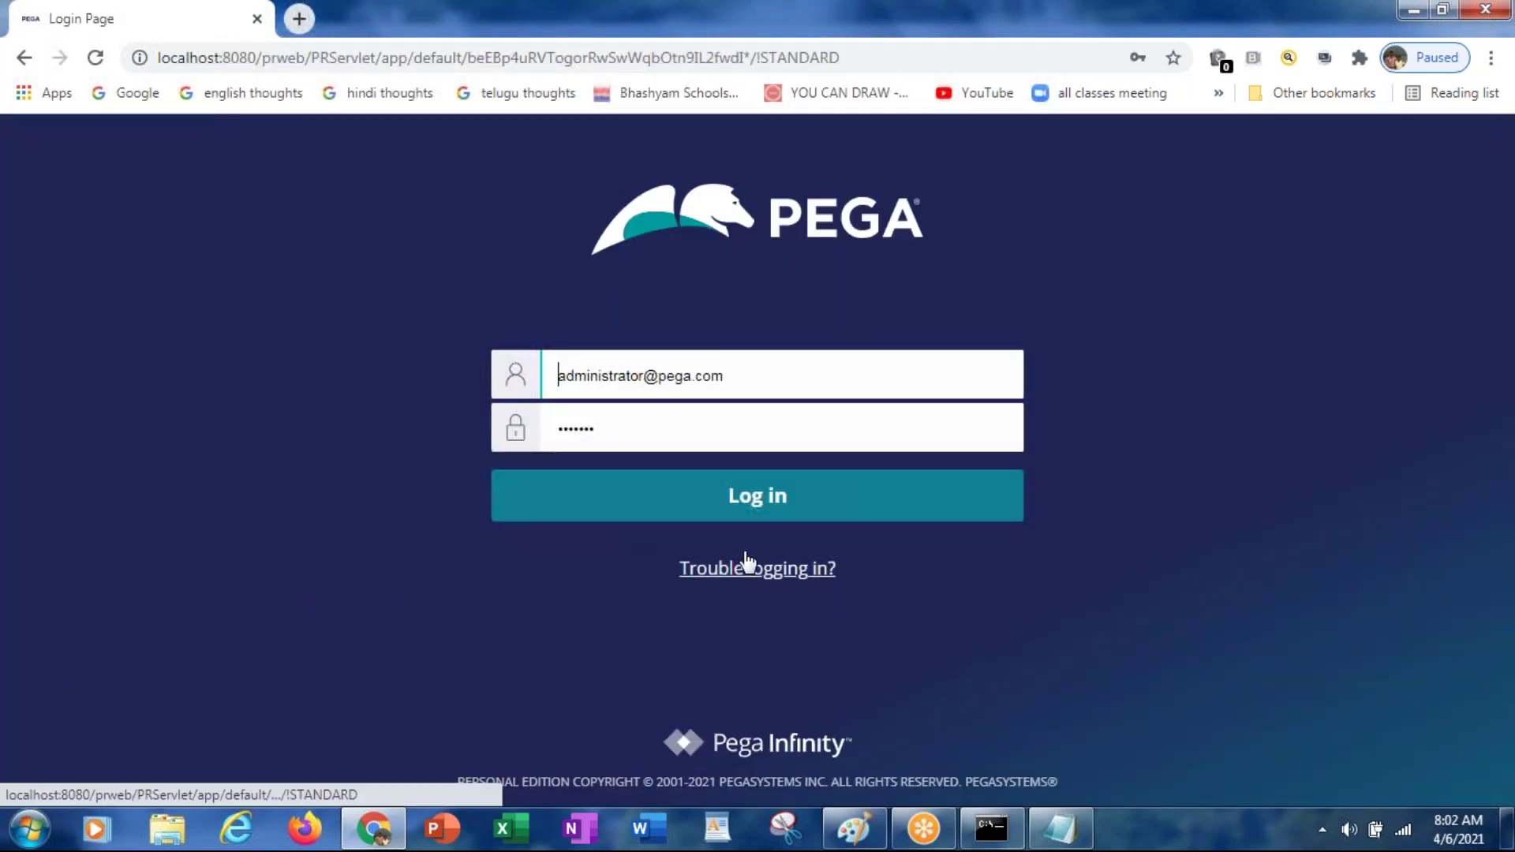
Step: Try signing in with the saved ICICI admin login from Chrome's autofill
click(598, 376)
drag(597, 375, 928, 367)
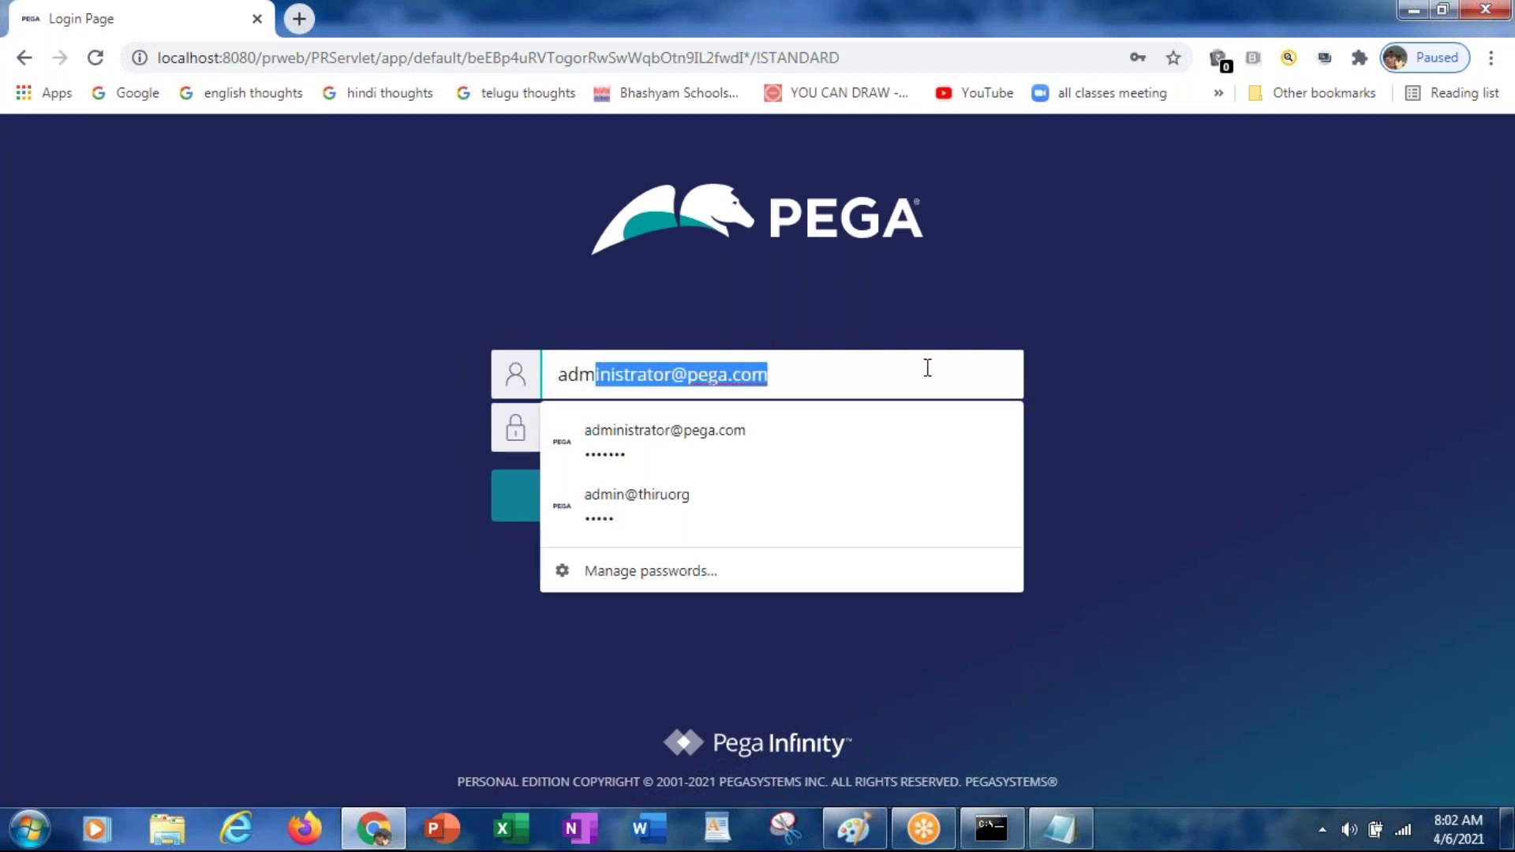
text(in)
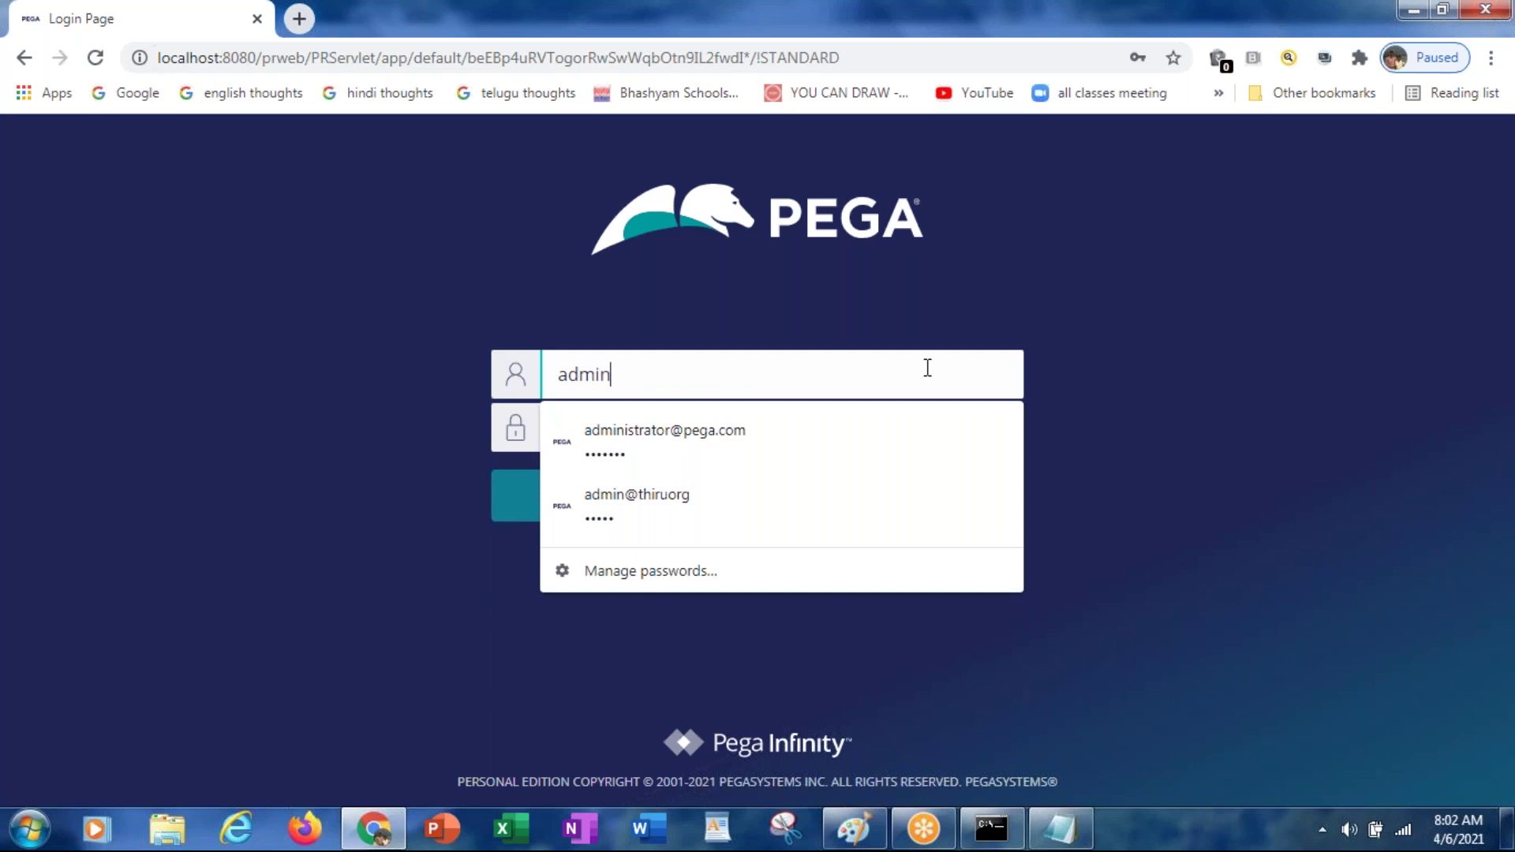
text(@icic)
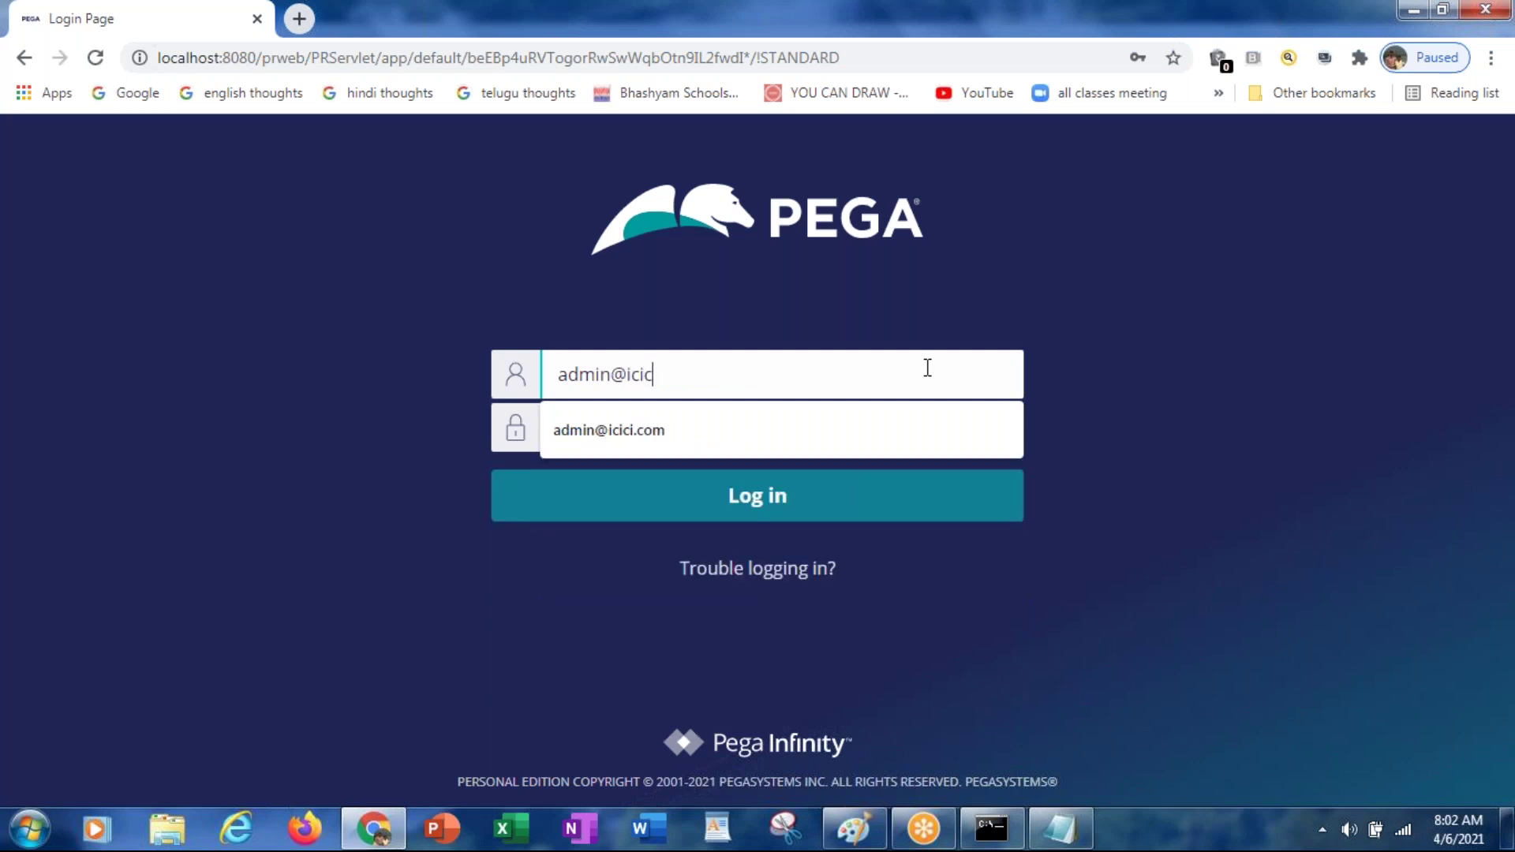
key(Down)
key(Return)
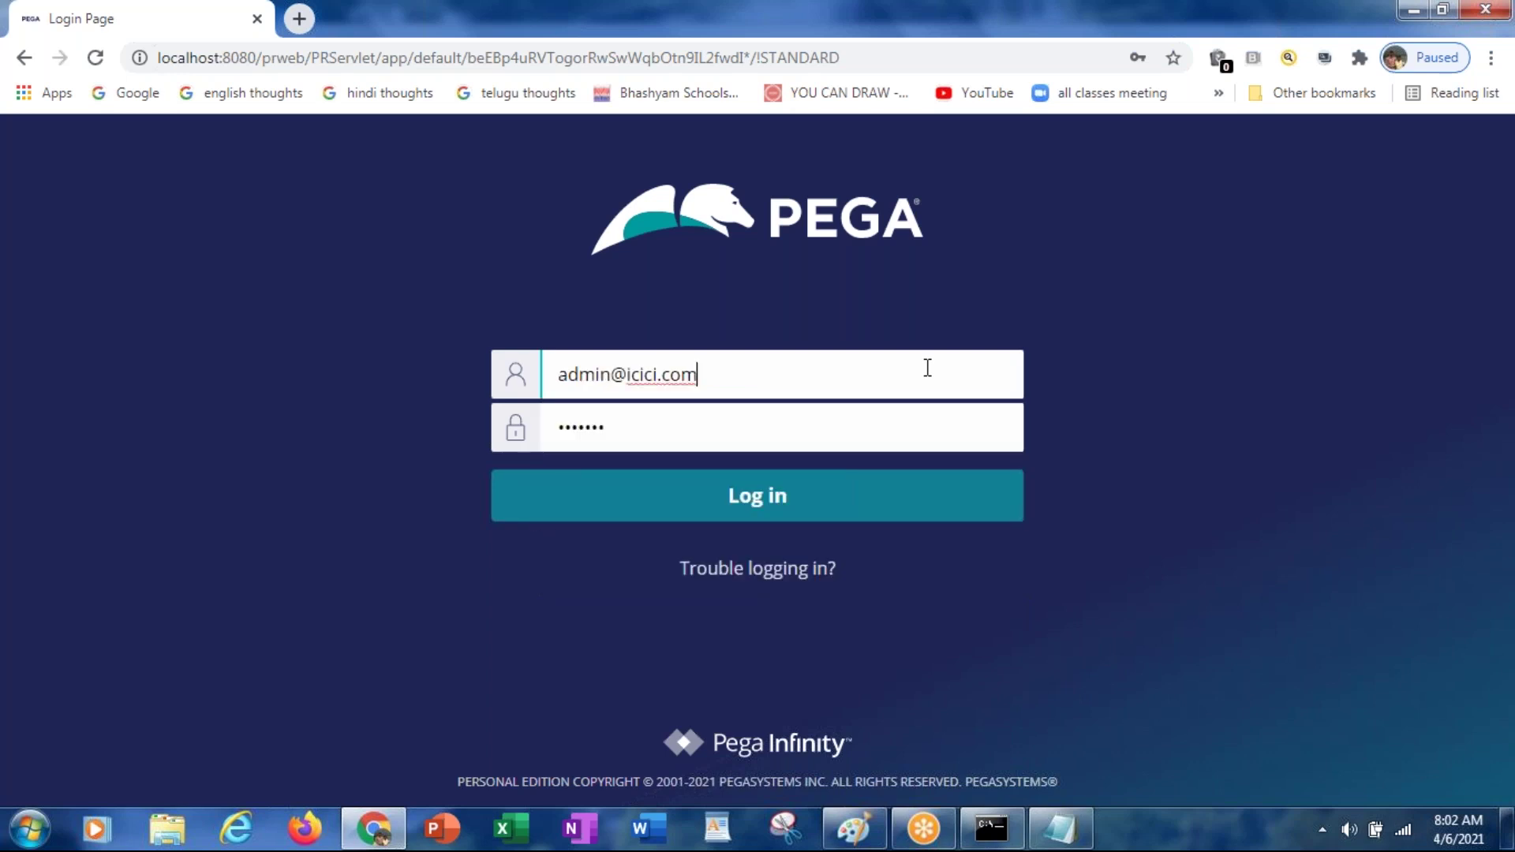
key(Return)
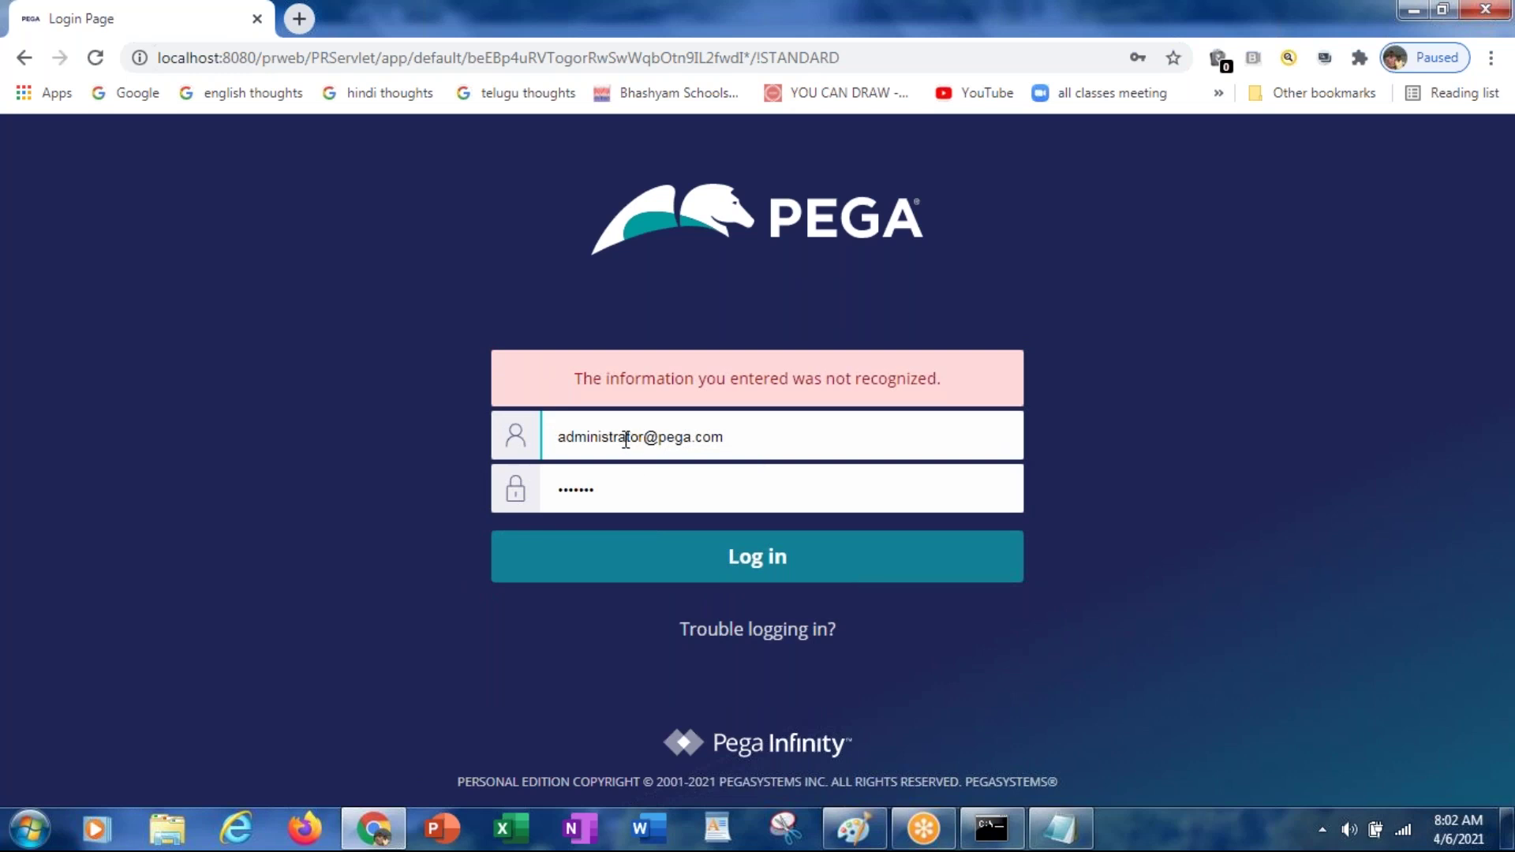
Step: After the rejection, re-enter the ICICI admin username, type the new password, and log in
drag(598, 437, 1028, 450)
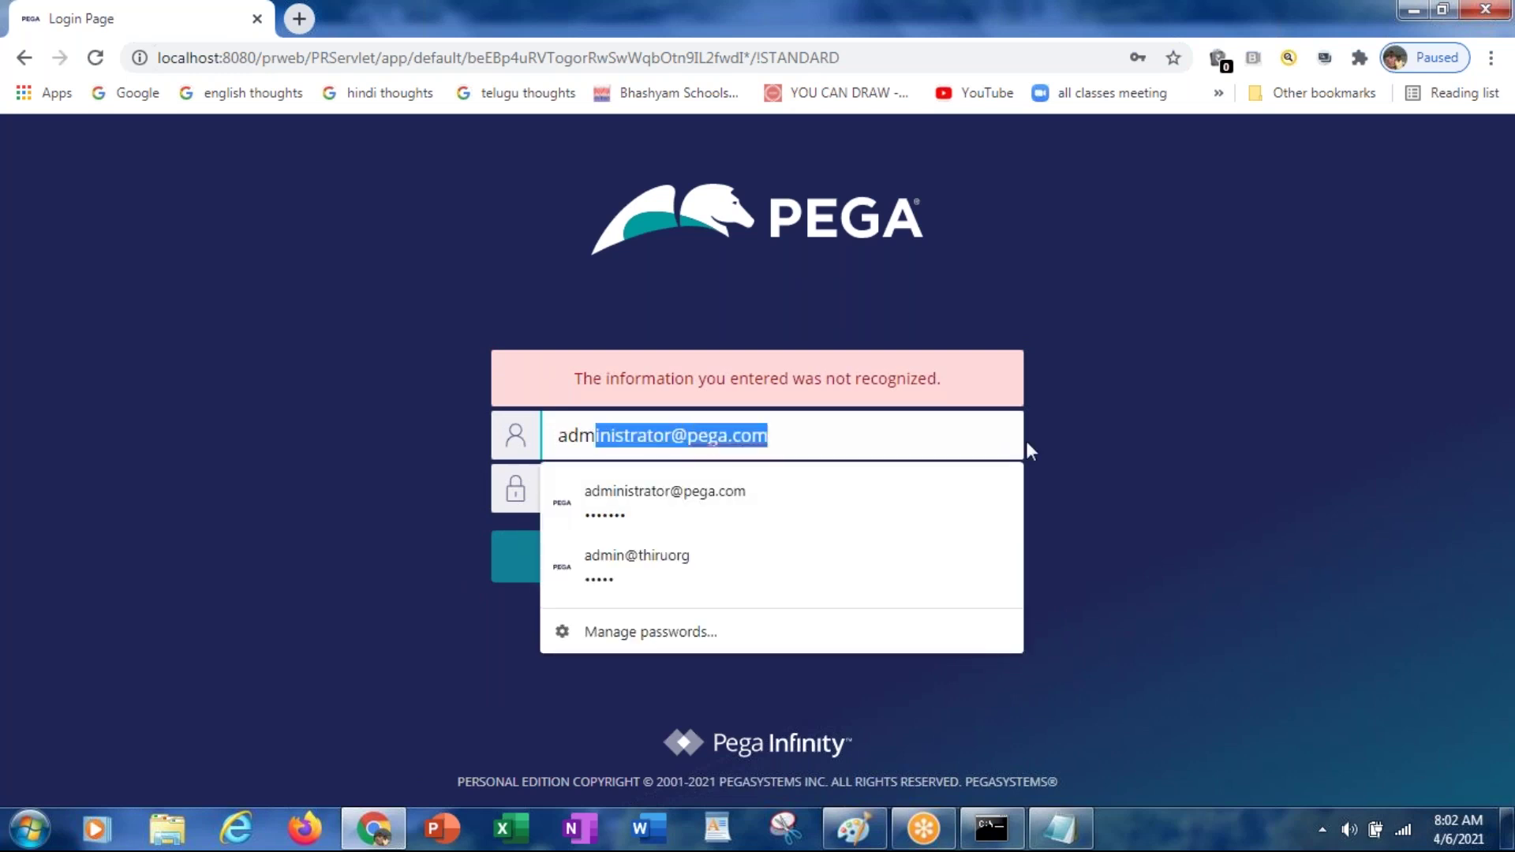
text(in@icici.)
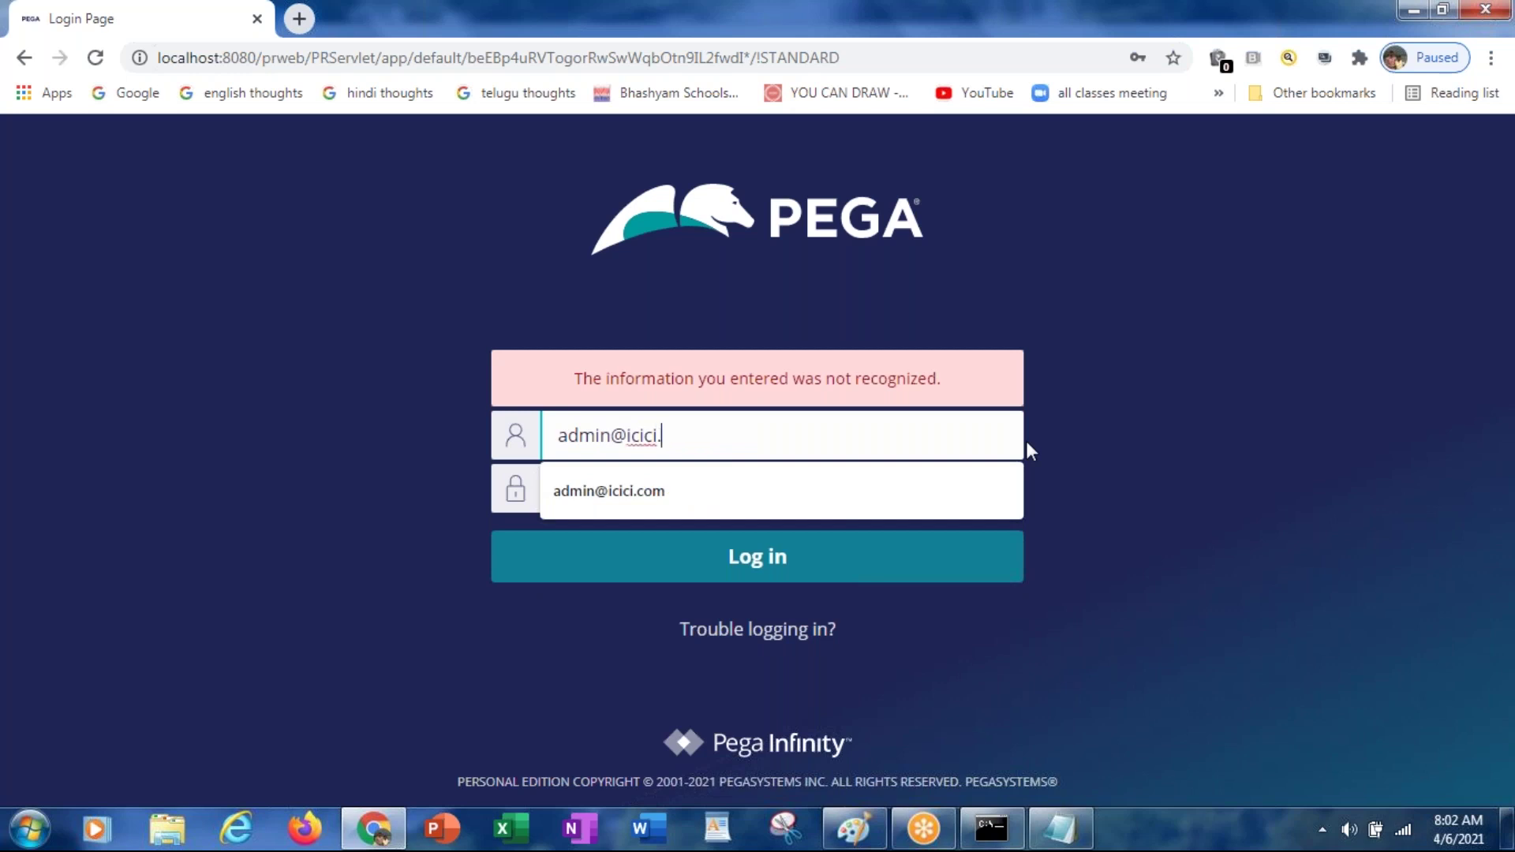
key(Down)
key(Return)
key(Tab)
text(rule)
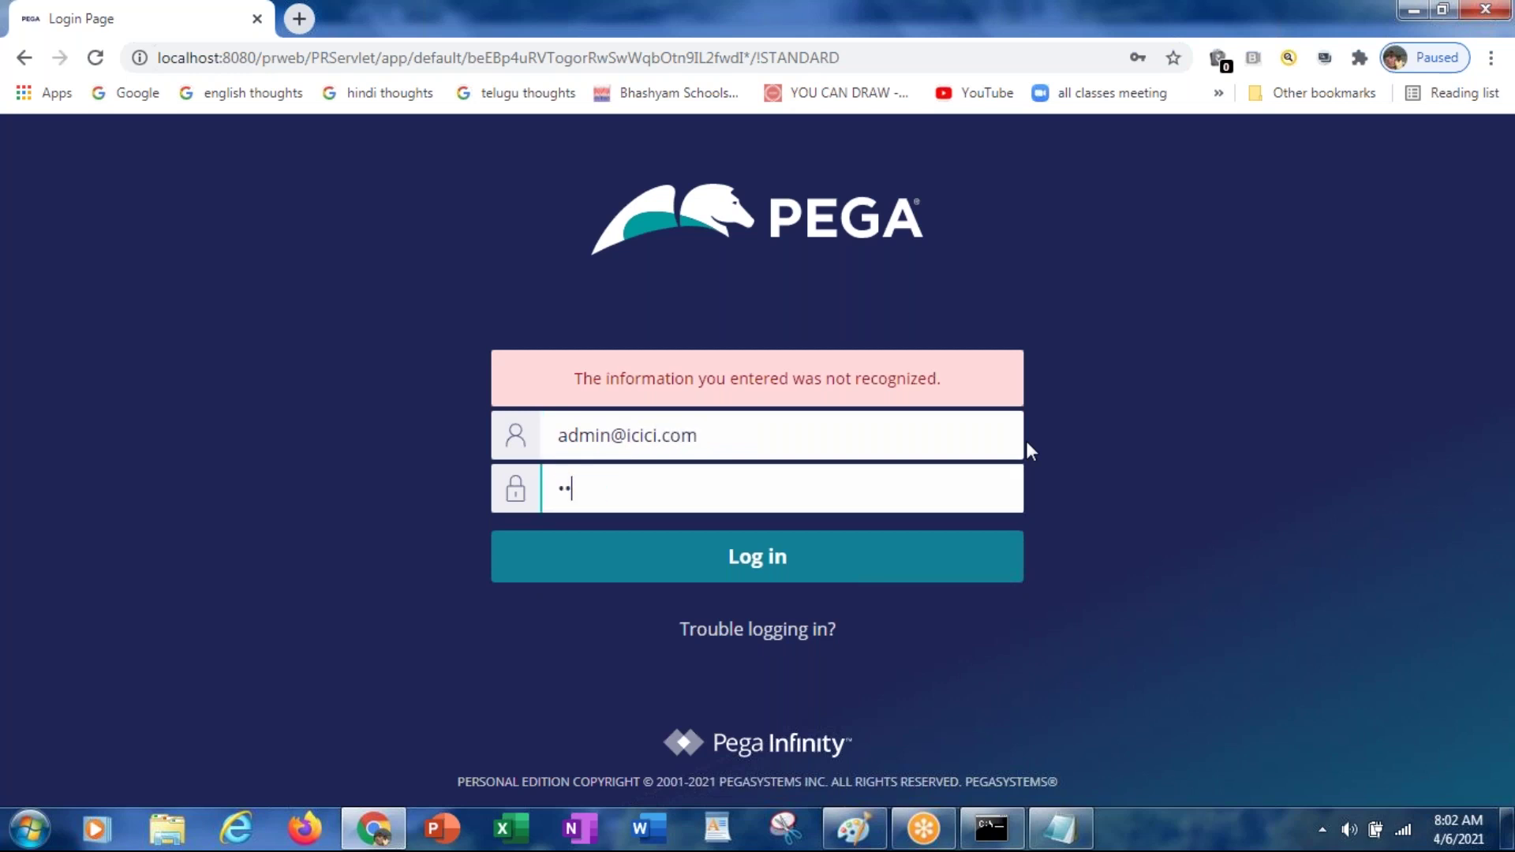
text(s)
key(Return)
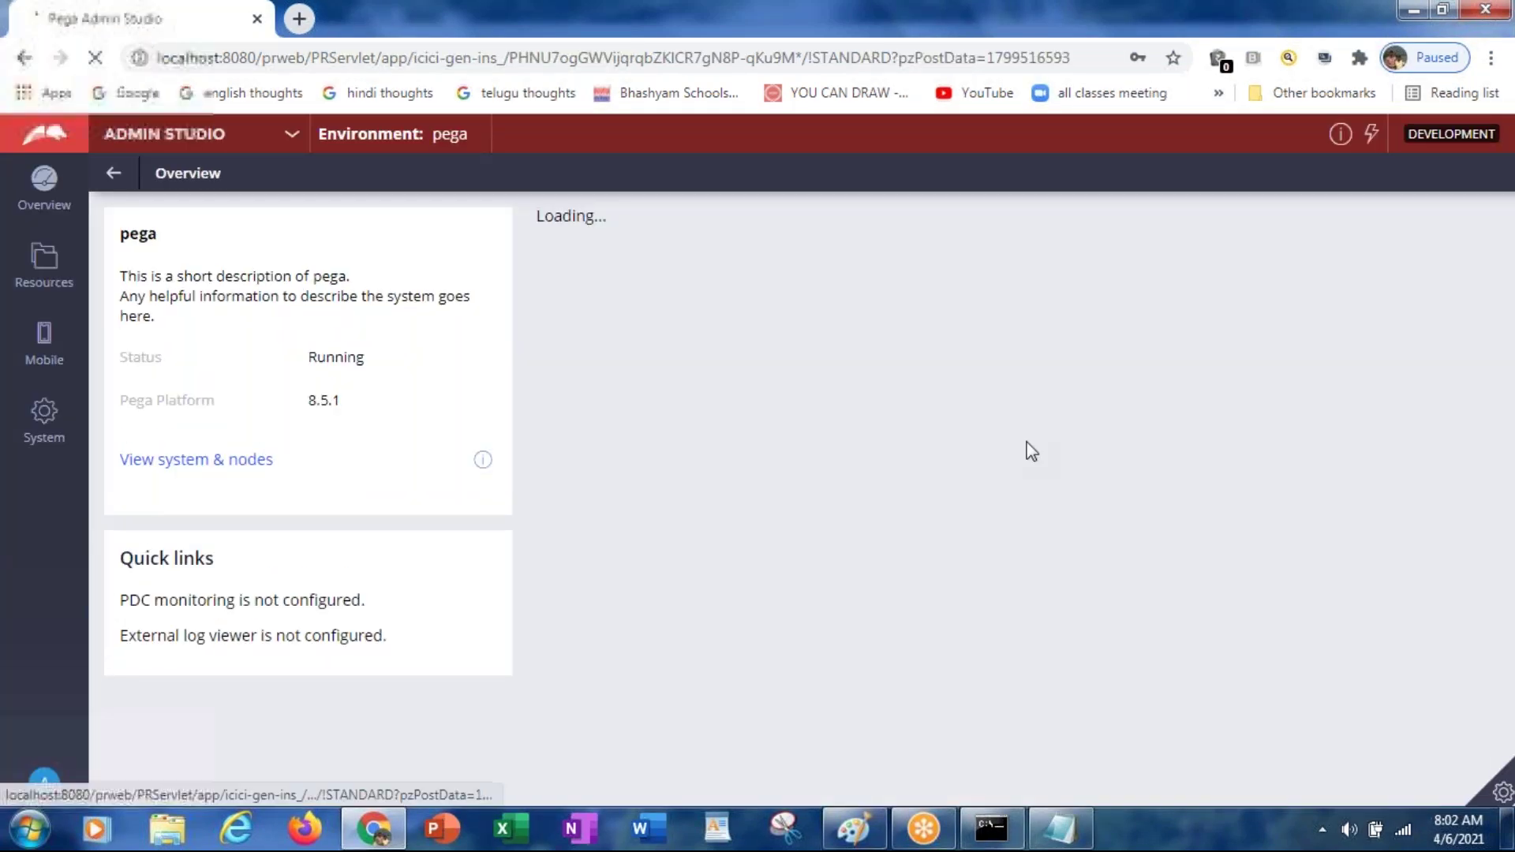
Step: Switch from Admin Studio to Dev Studio for ICICIGenIns and open the Application menu
click(291, 135)
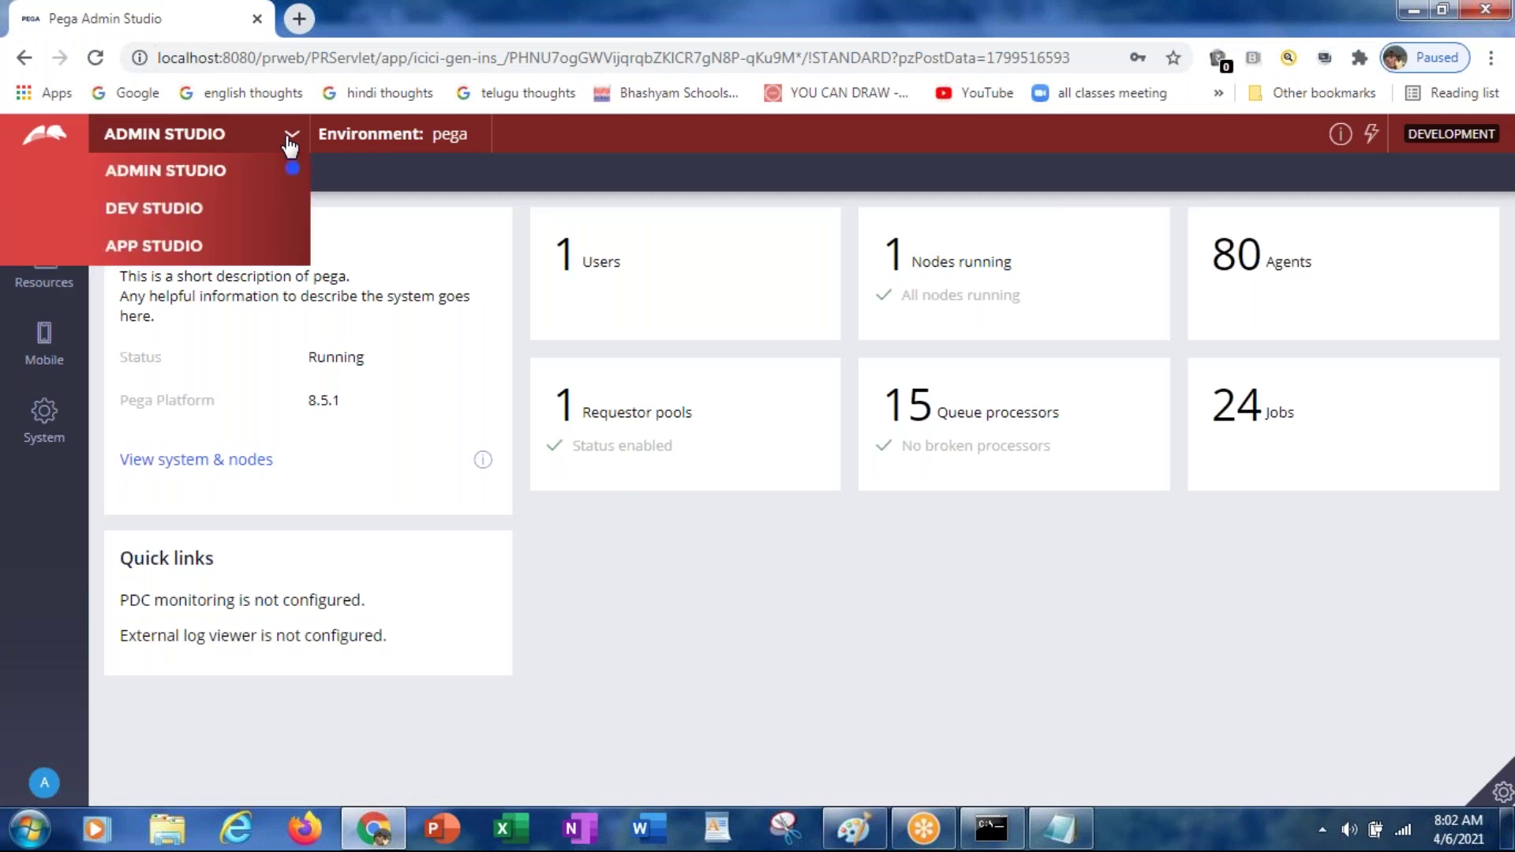
click(178, 212)
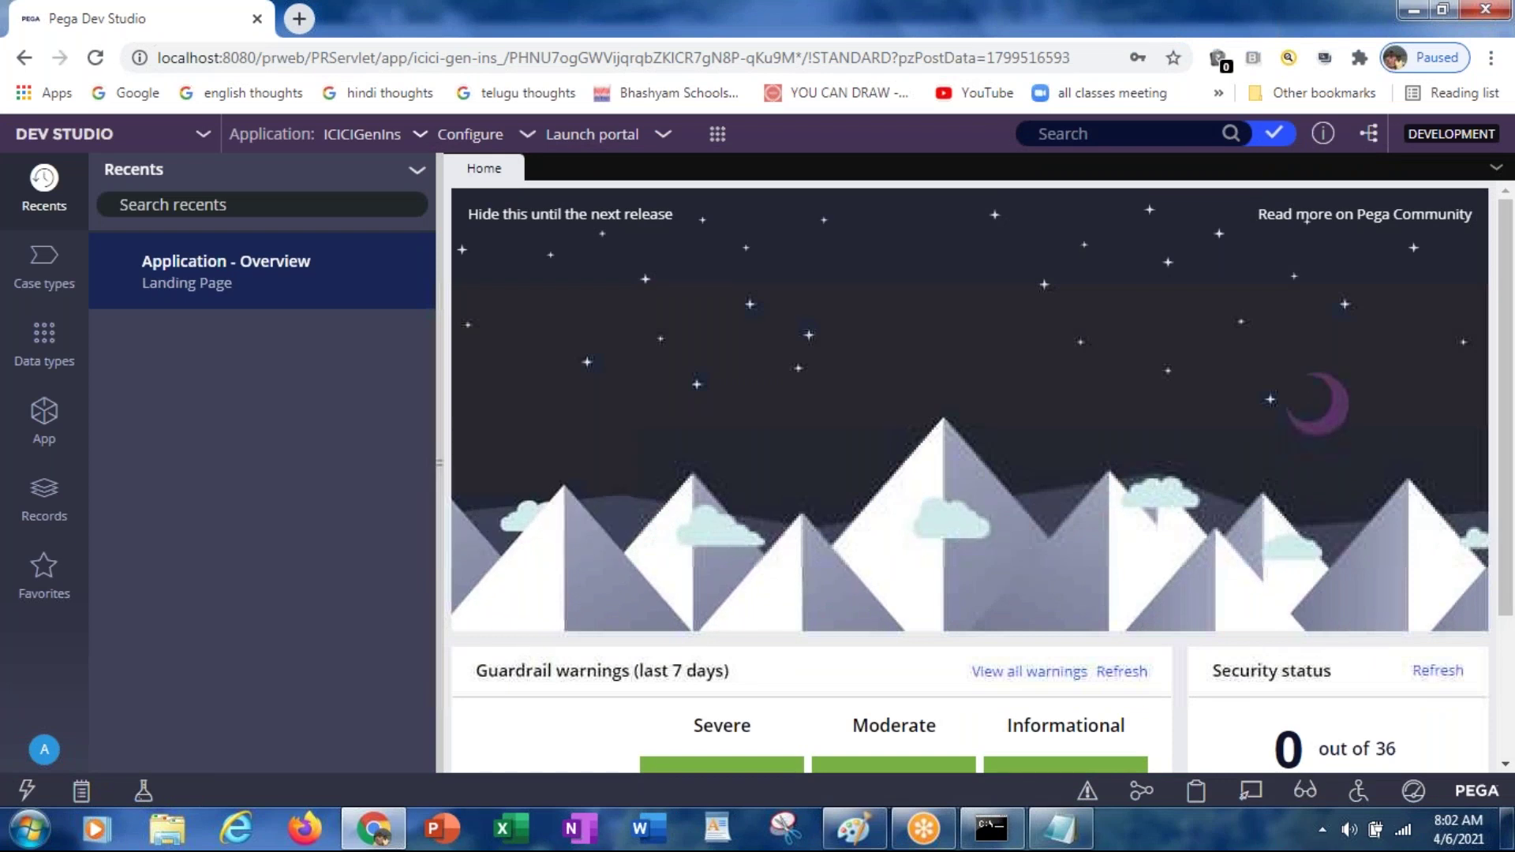
click(420, 137)
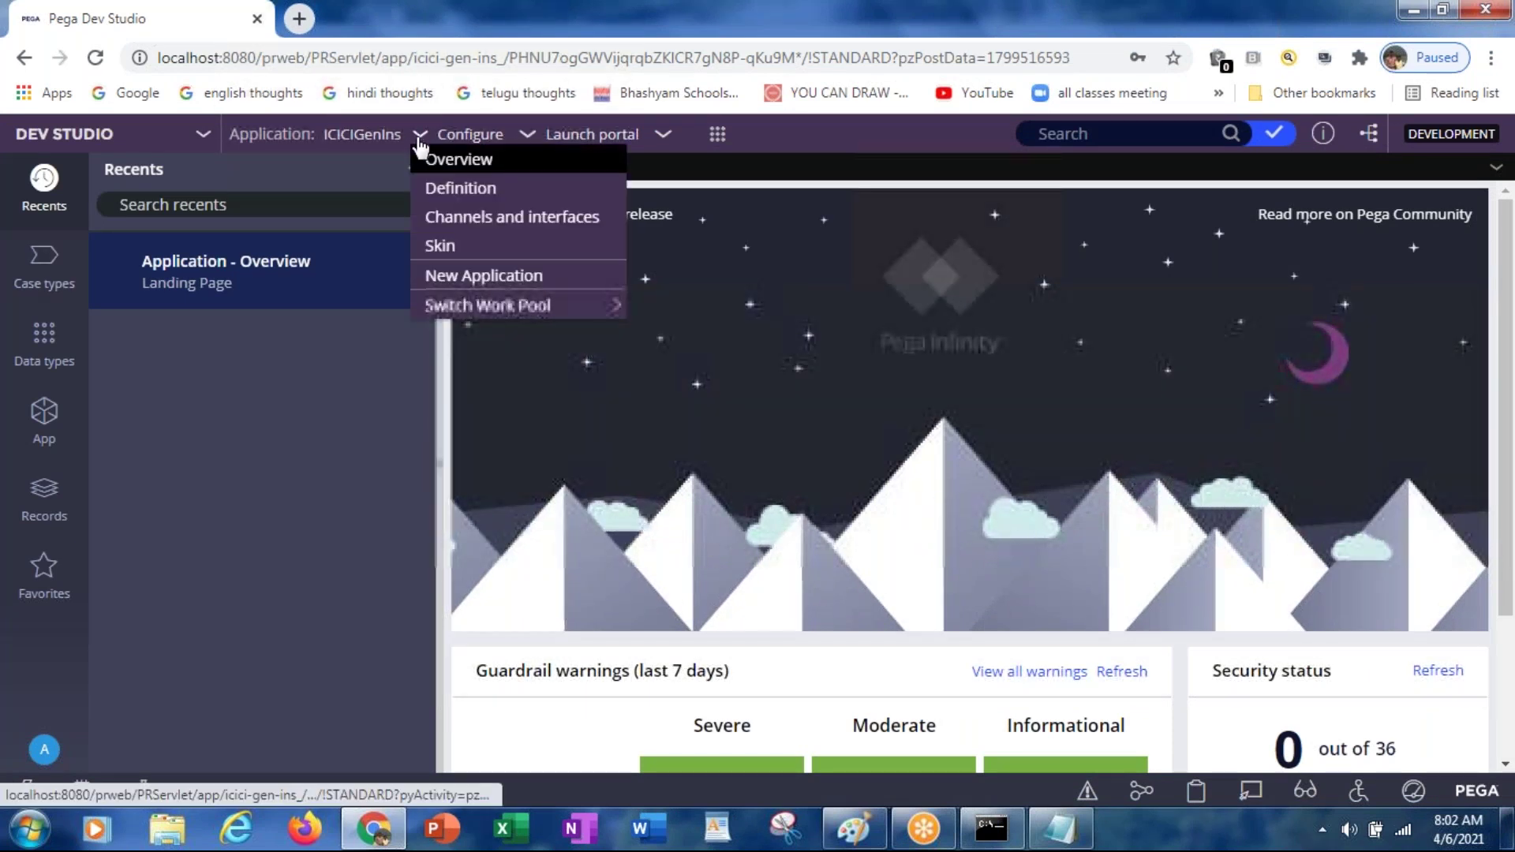
Step: Start a New Application and review the offered types: Cosmos, Classic, Edelweis and ICICIGenIns
click(447, 277)
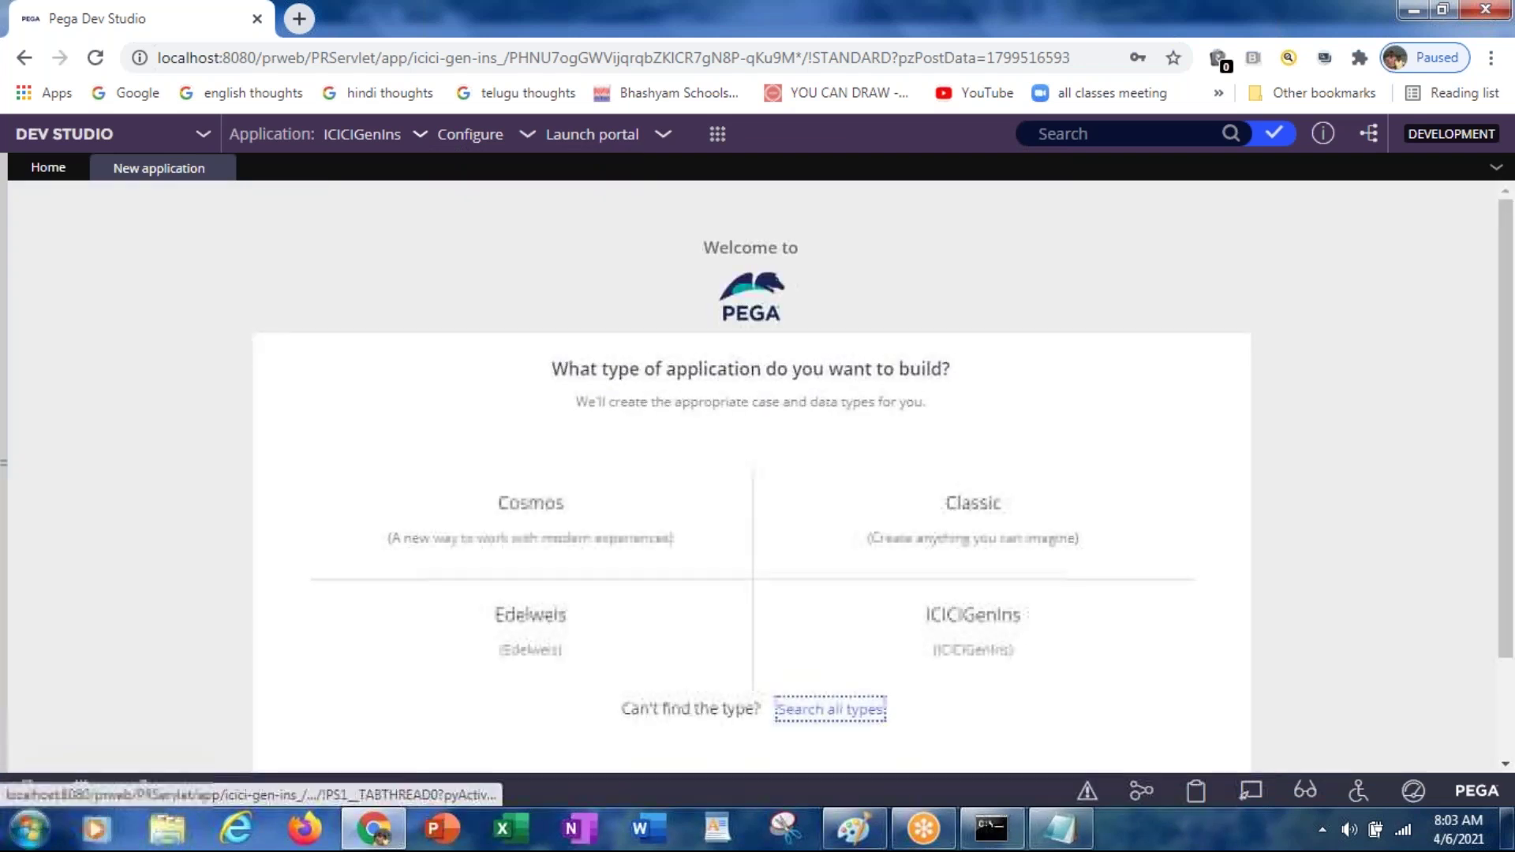
mouse_move(969, 532)
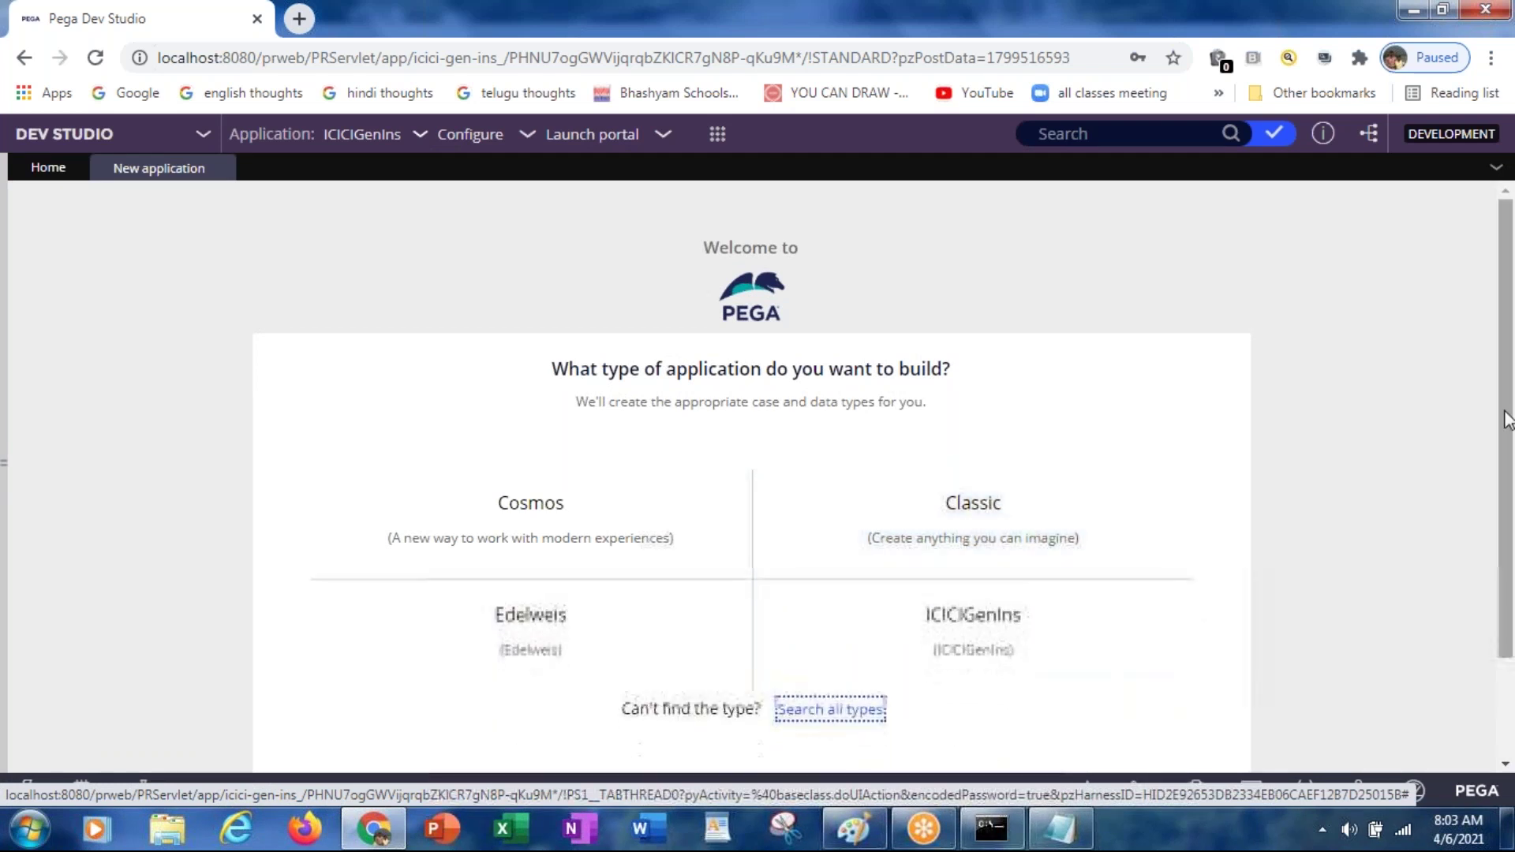
drag(1507, 424, 1506, 477)
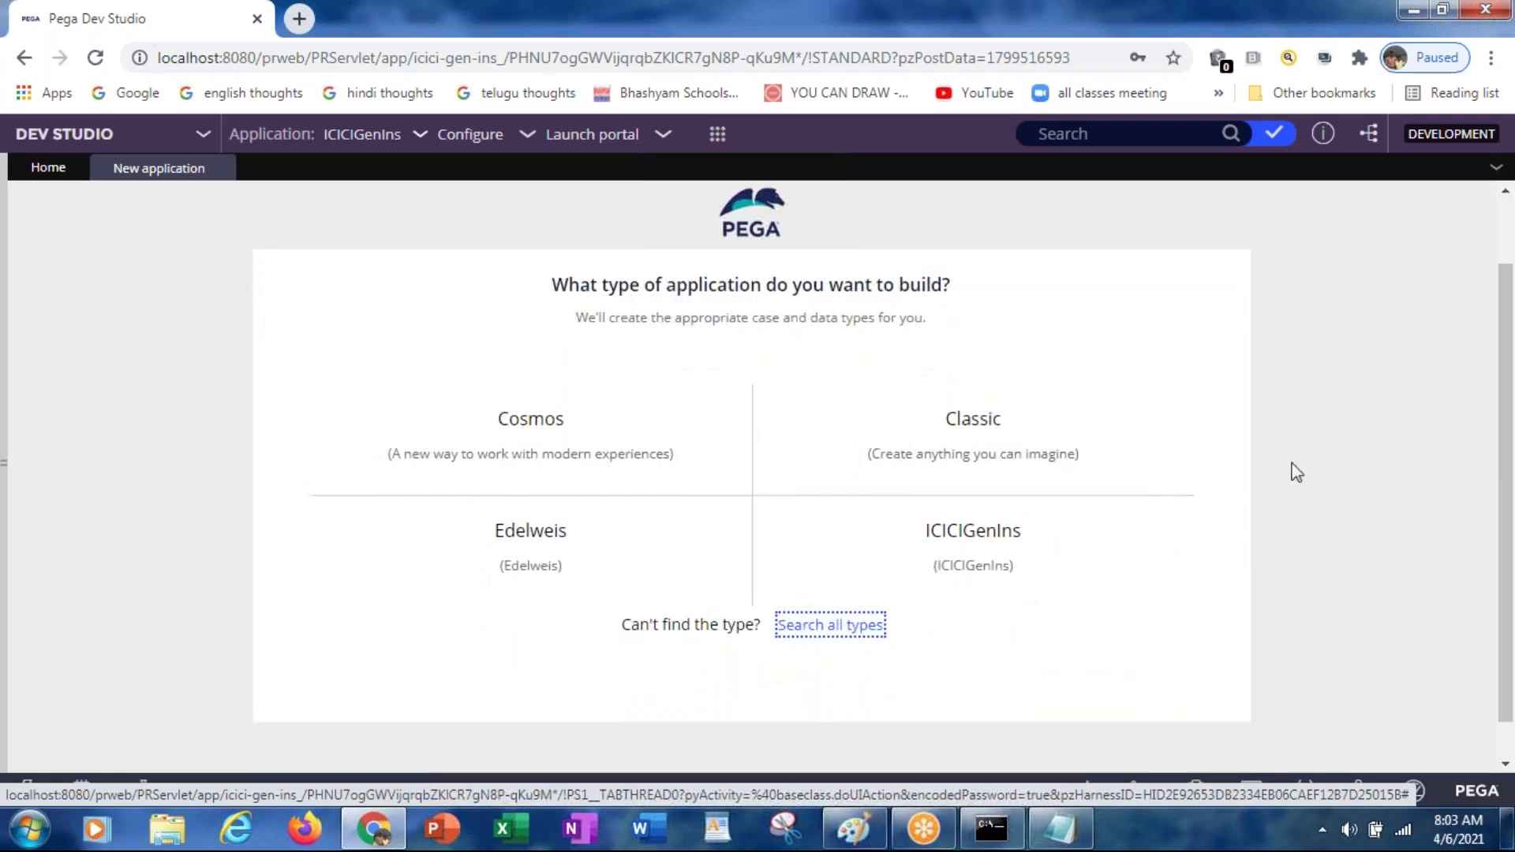
mouse_move(964, 551)
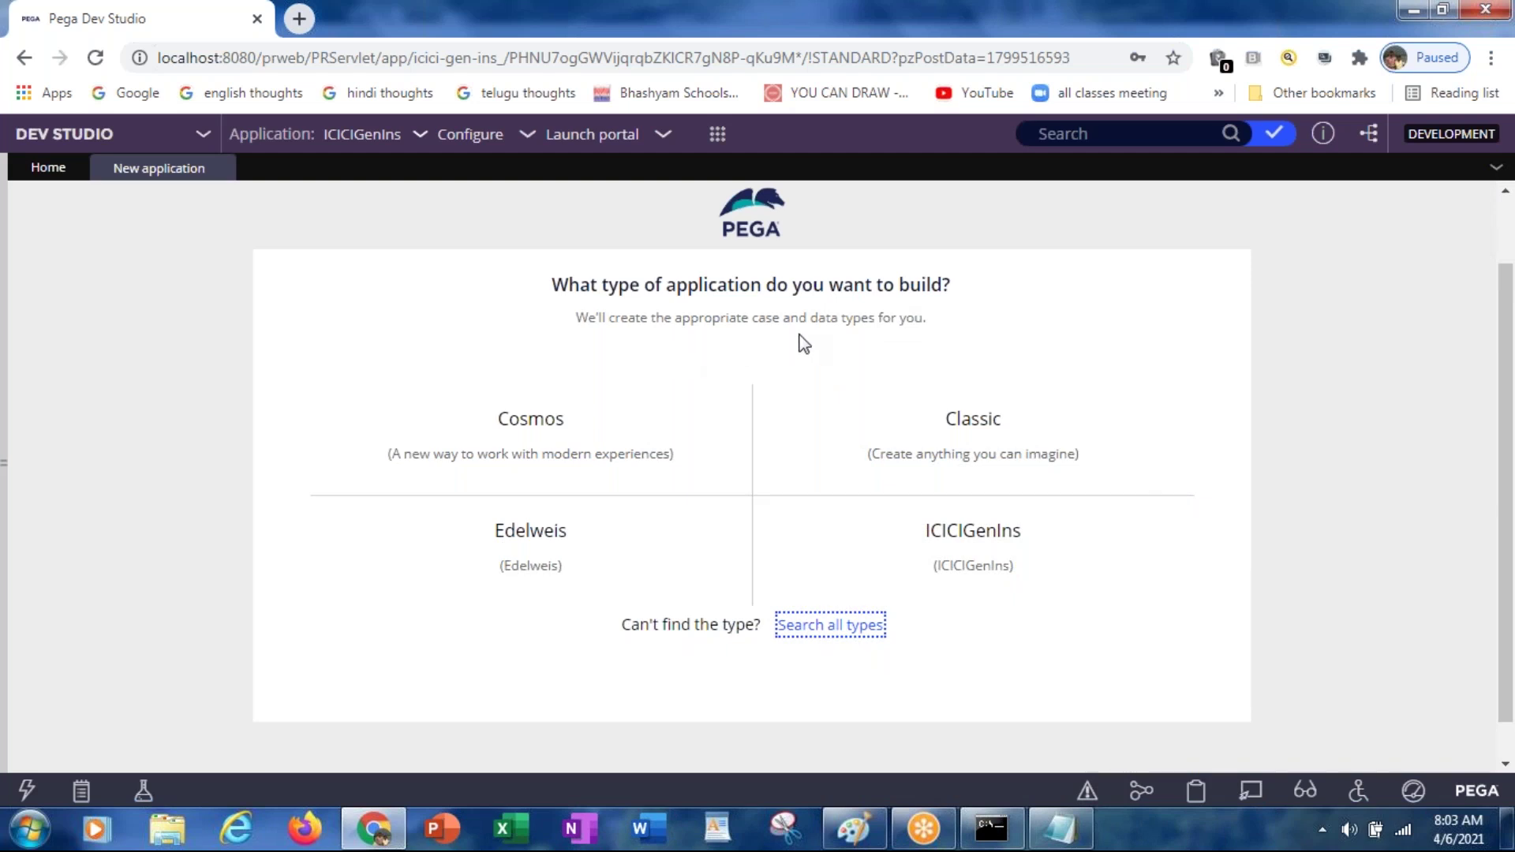
mouse_move(839, 423)
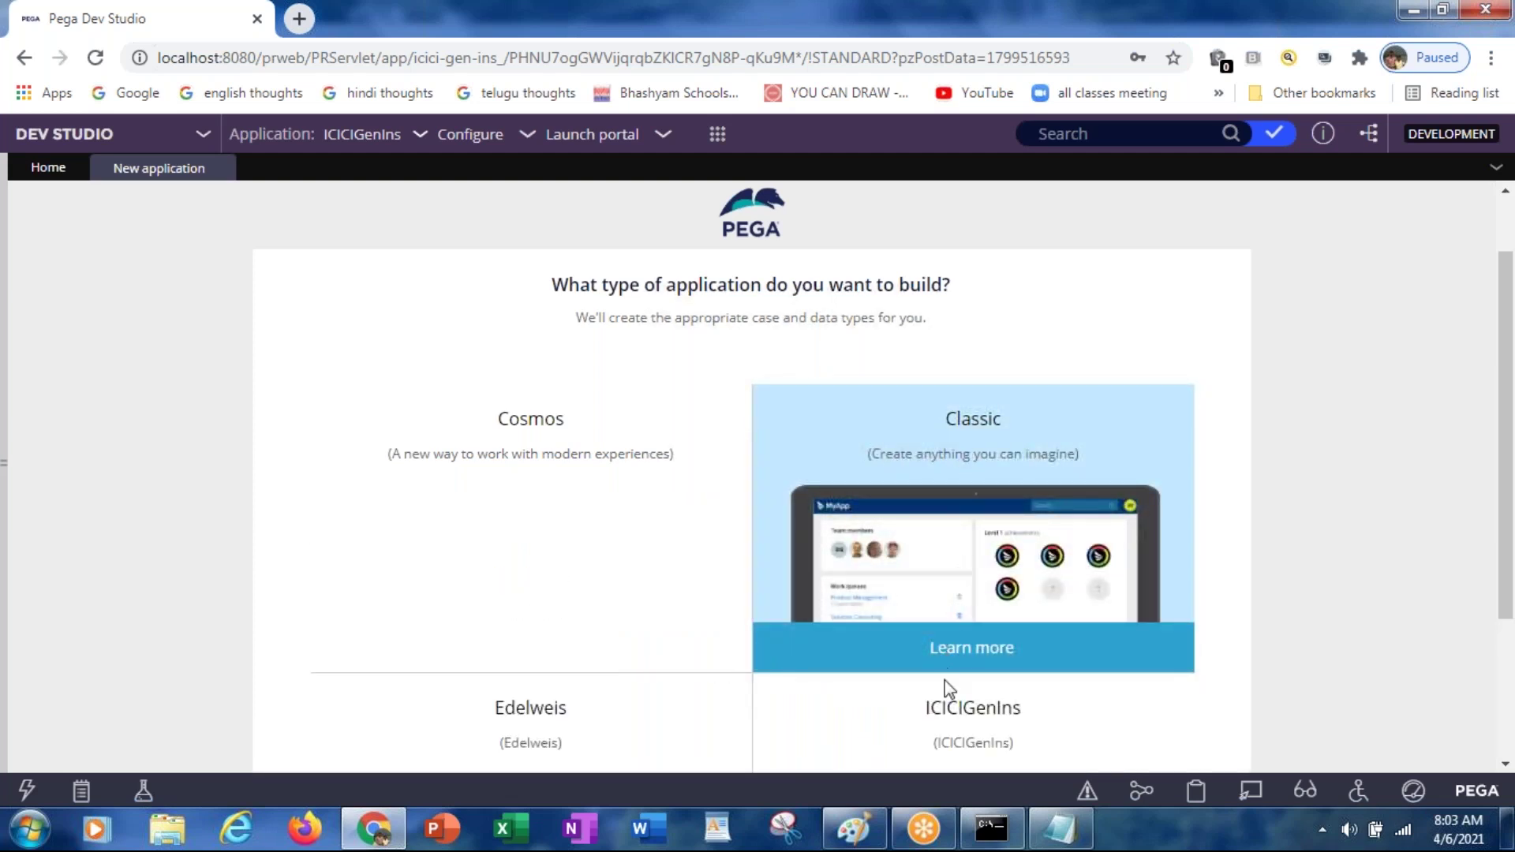
mouse_move(952, 714)
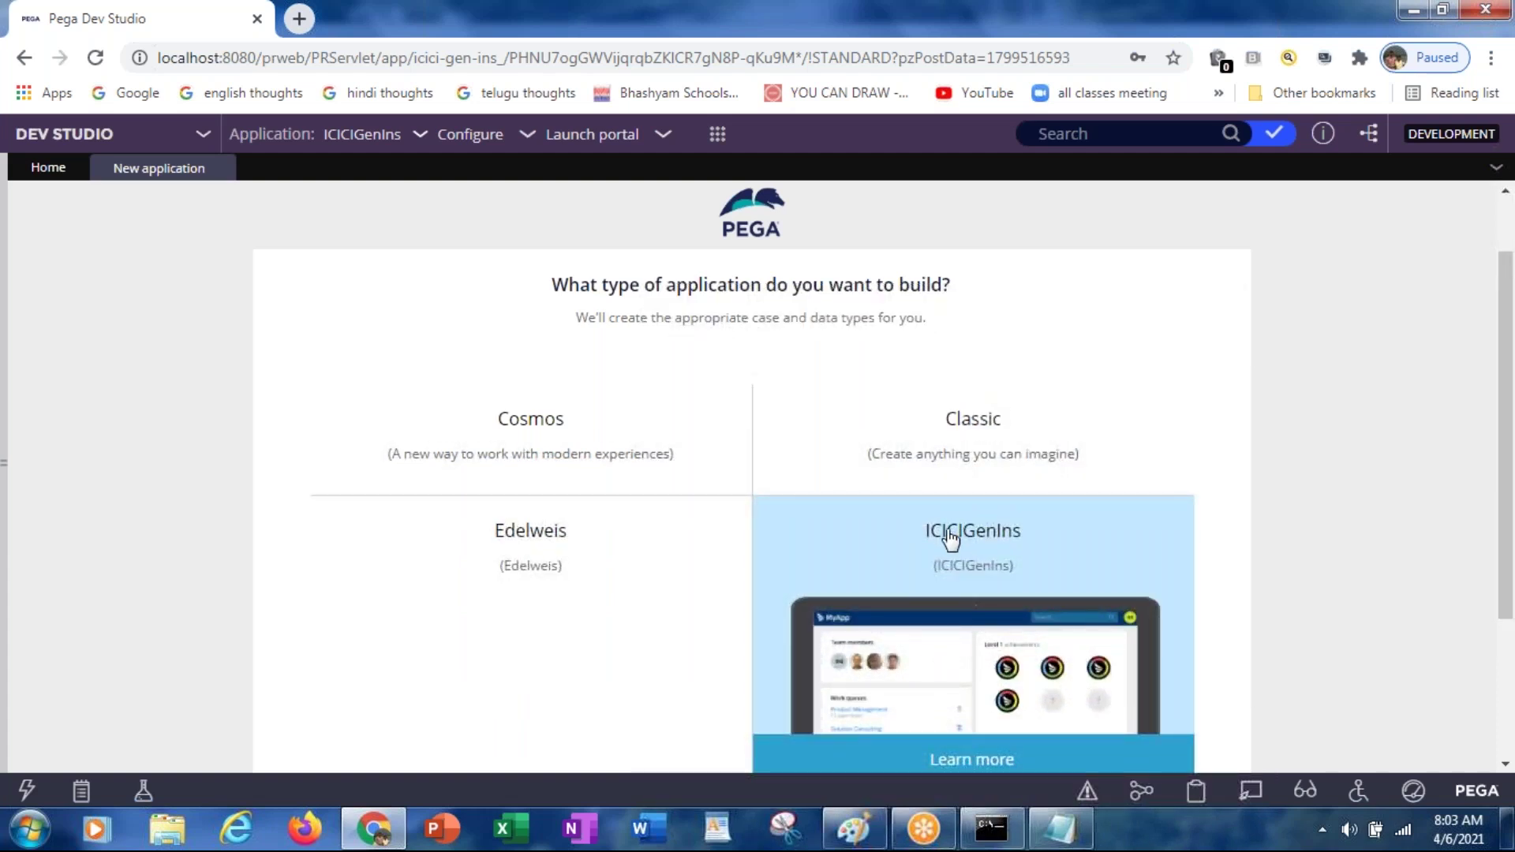
Step: Check the ICICIGenIns type, which has no case types to clone, then go back and view Classic's details
click(949, 536)
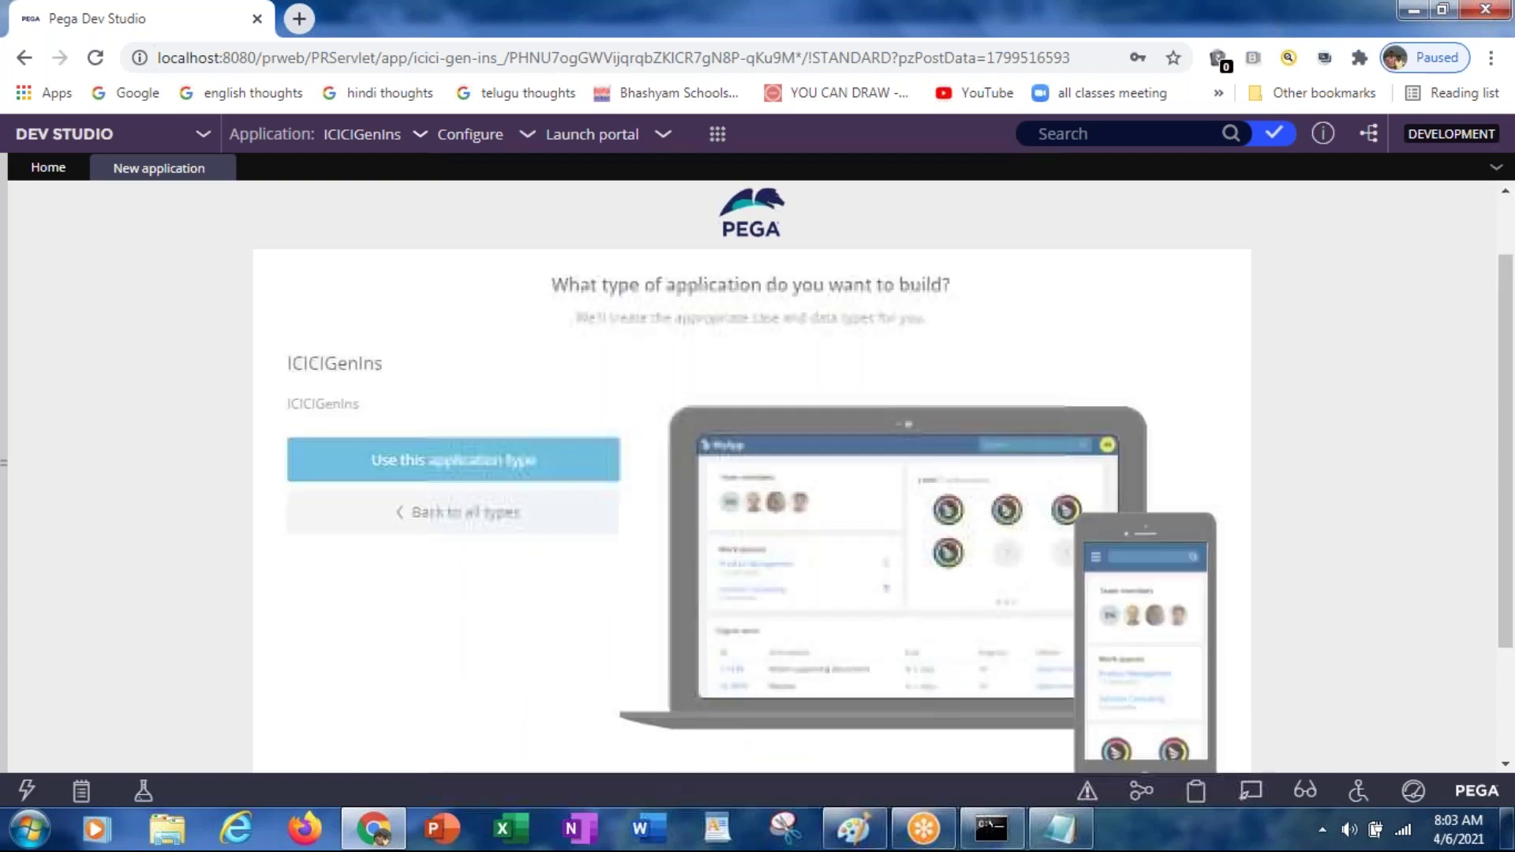
click(481, 466)
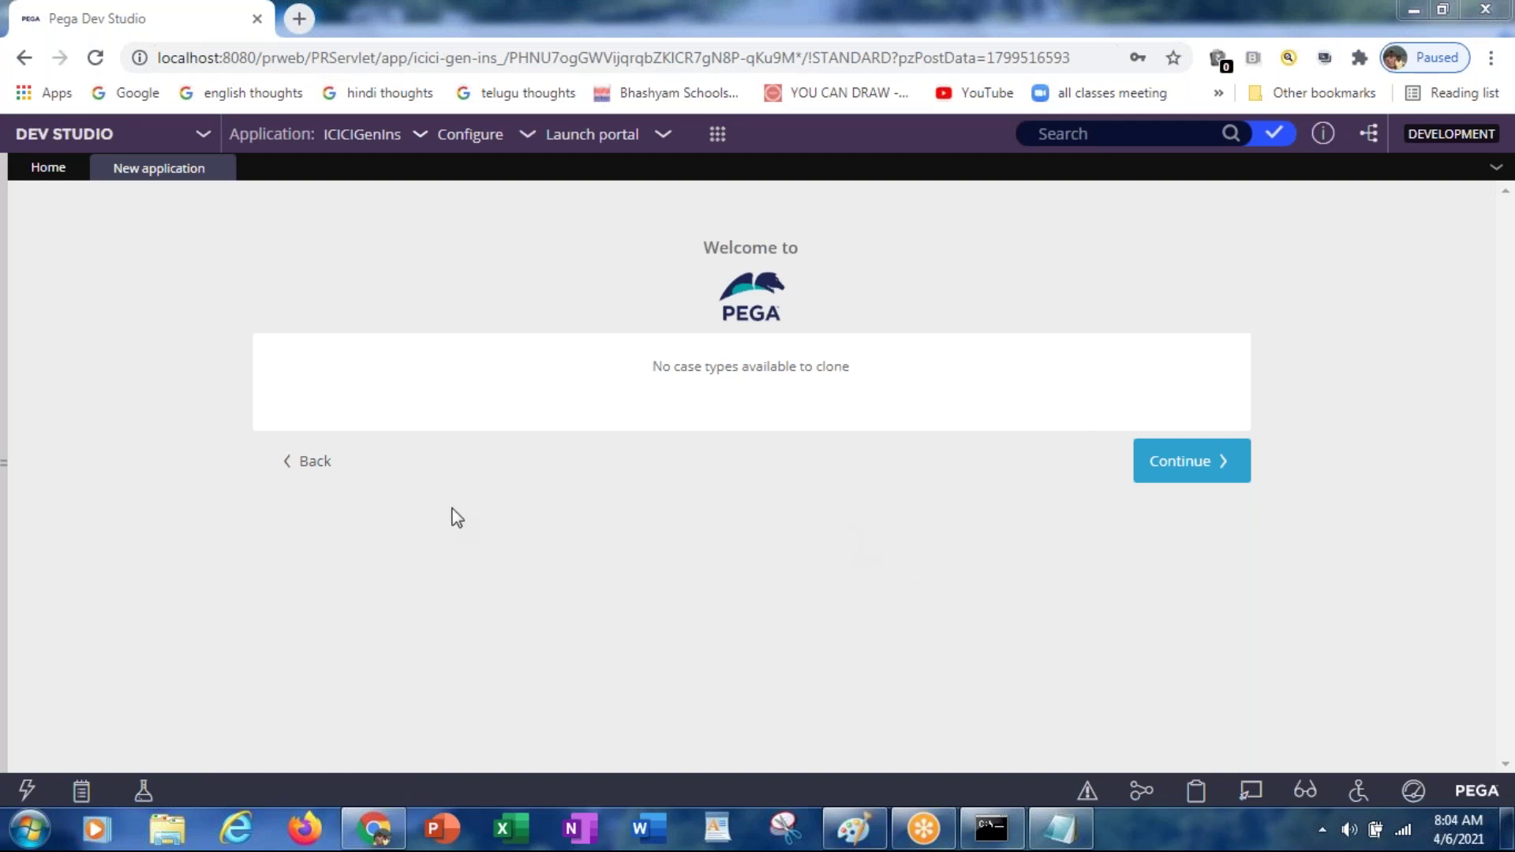
click(311, 470)
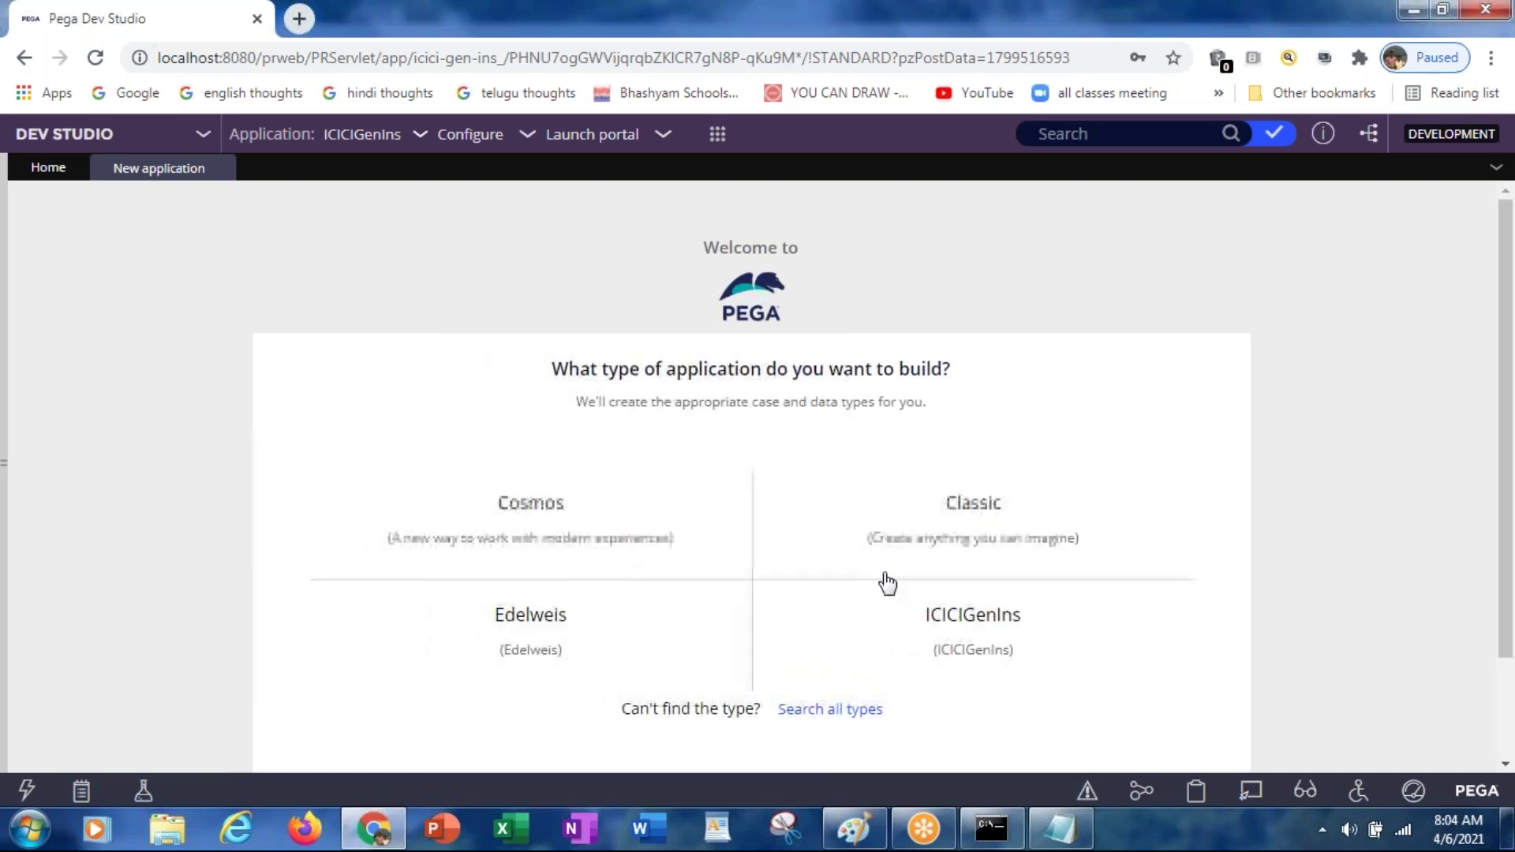
click(958, 531)
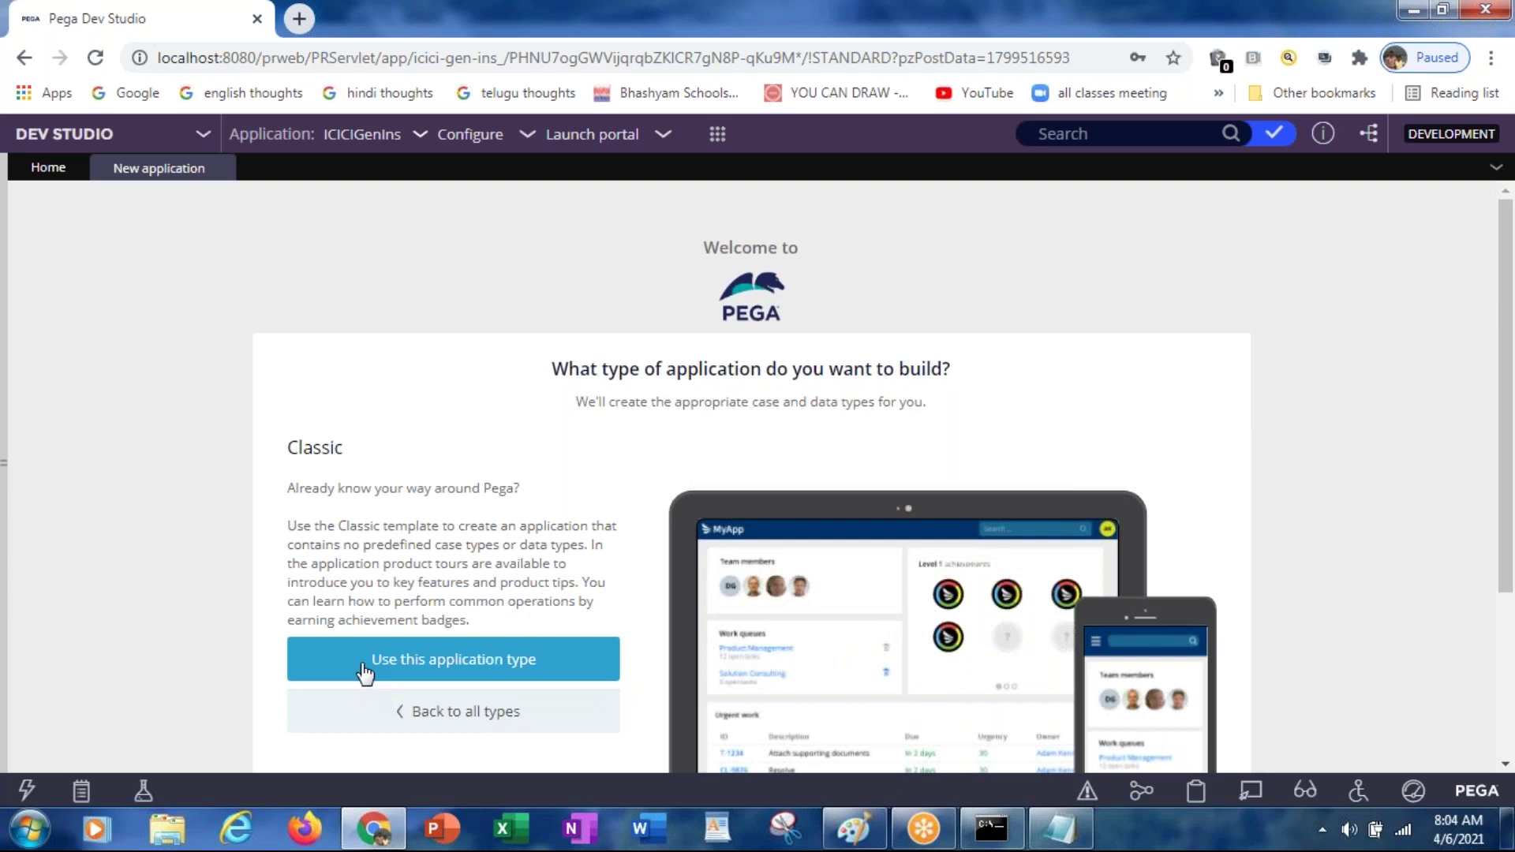
Step: Use the Classic application type, name the application ICICITermIns, and open Advanced configuration
click(365, 669)
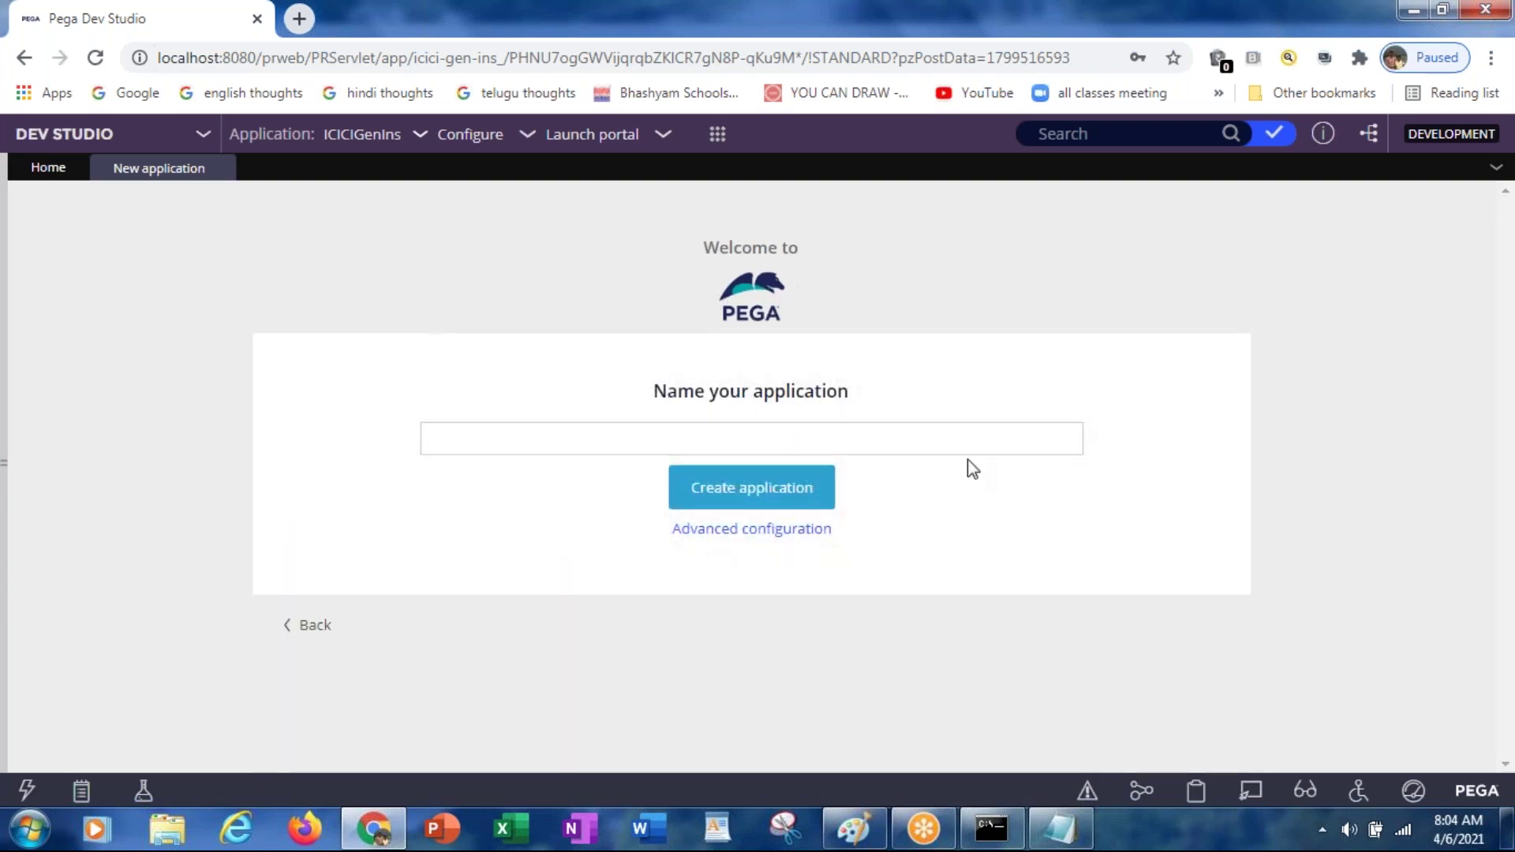
click(746, 440)
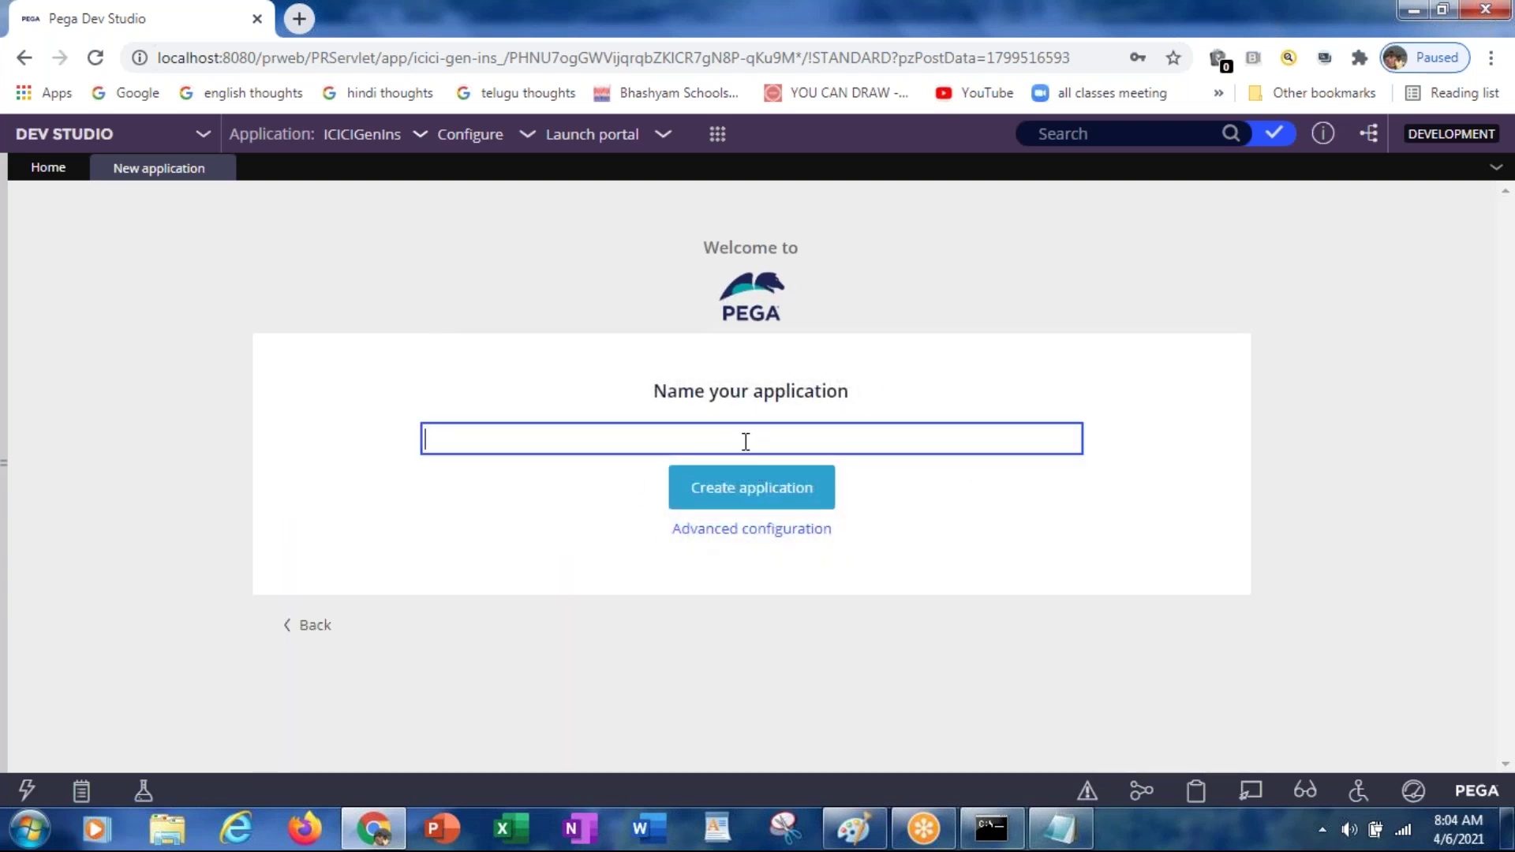
text(ICICI)
text(TermIns)
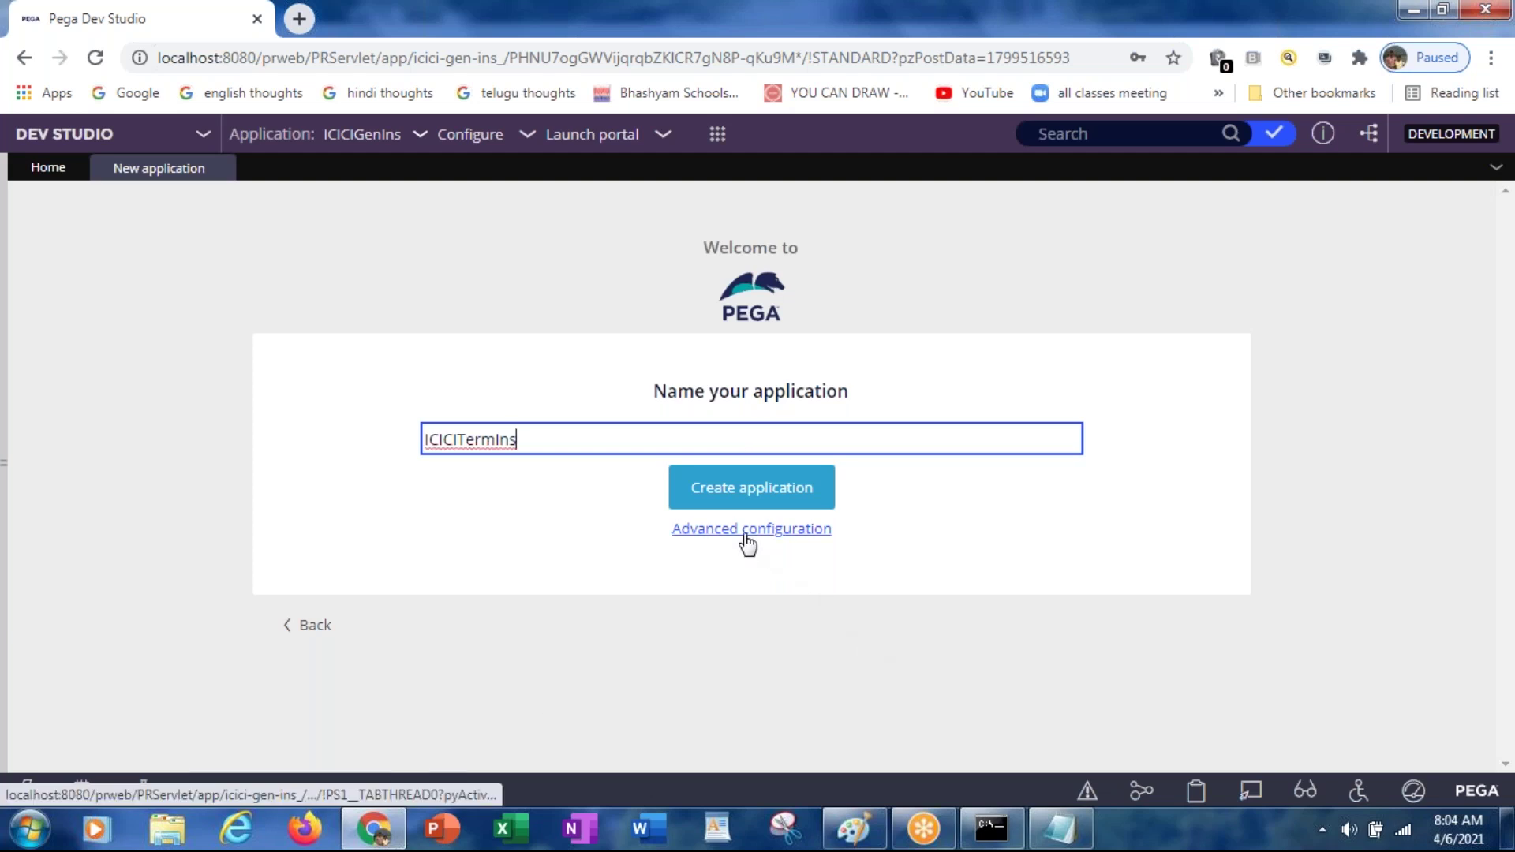
click(745, 538)
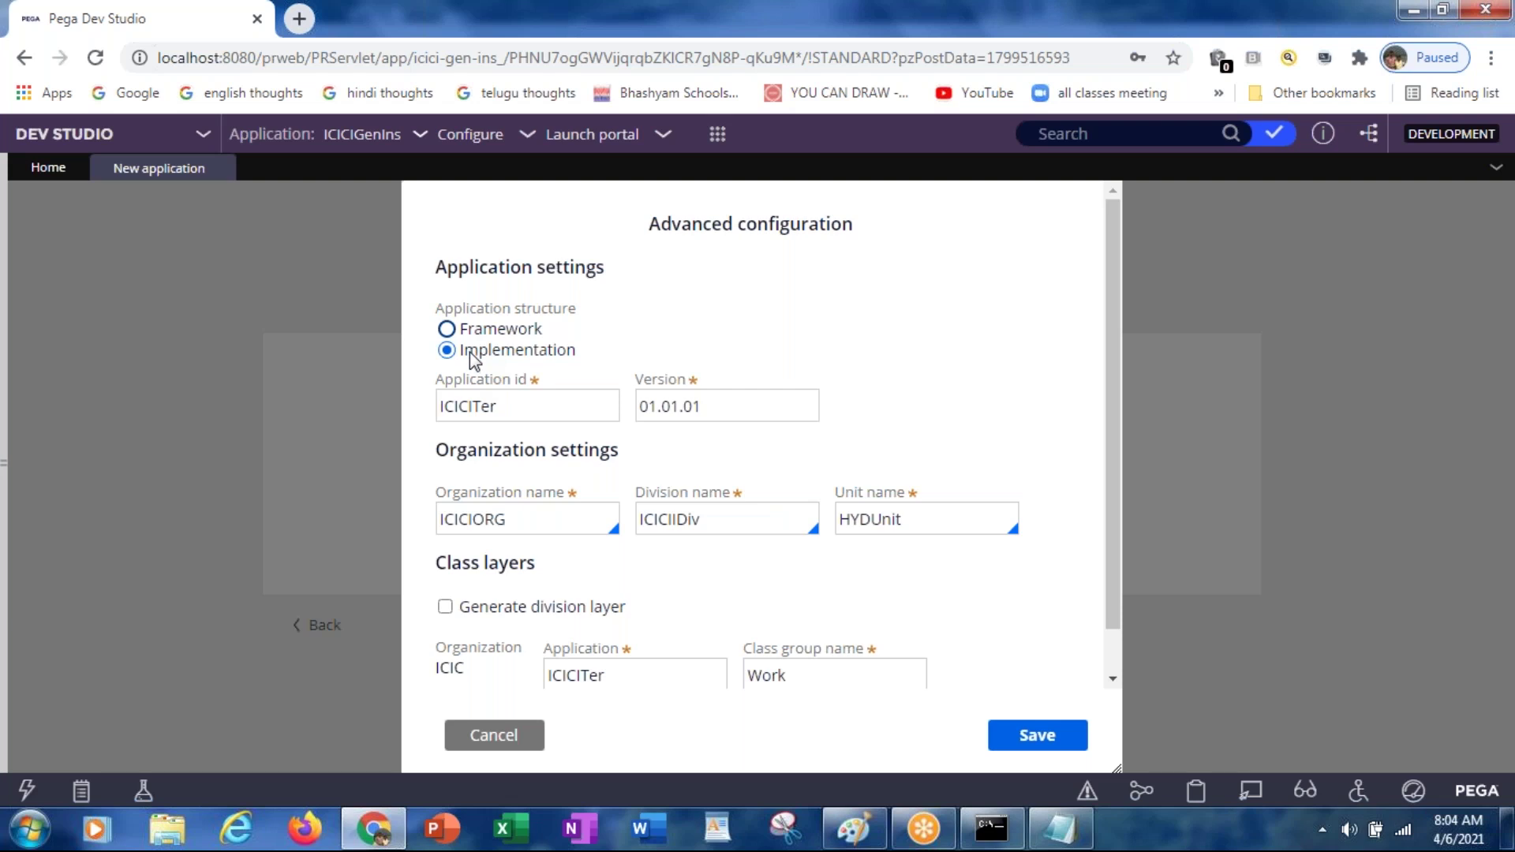
click(523, 418)
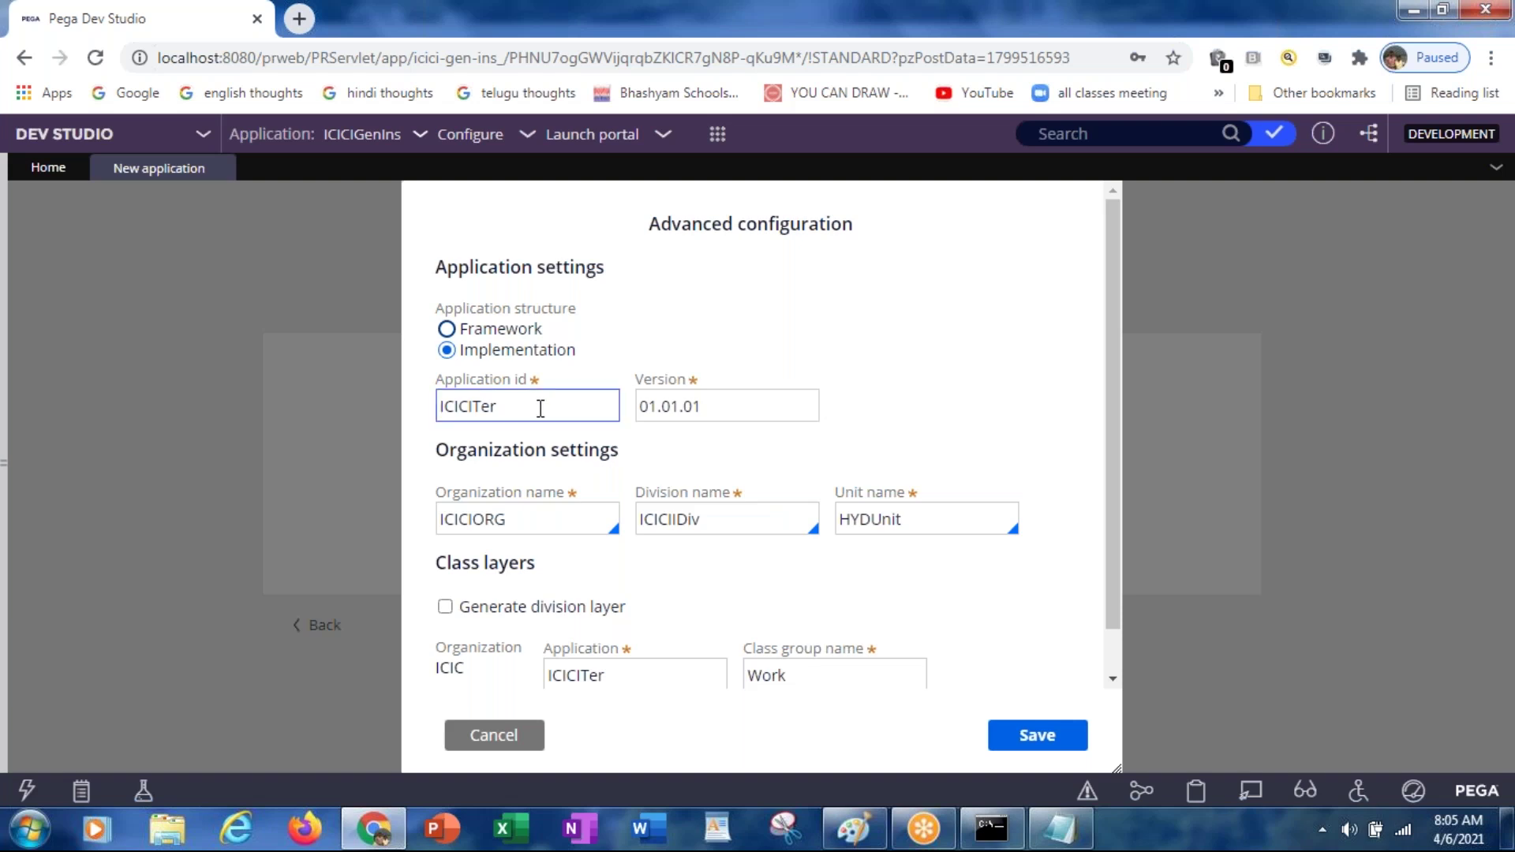
click(524, 518)
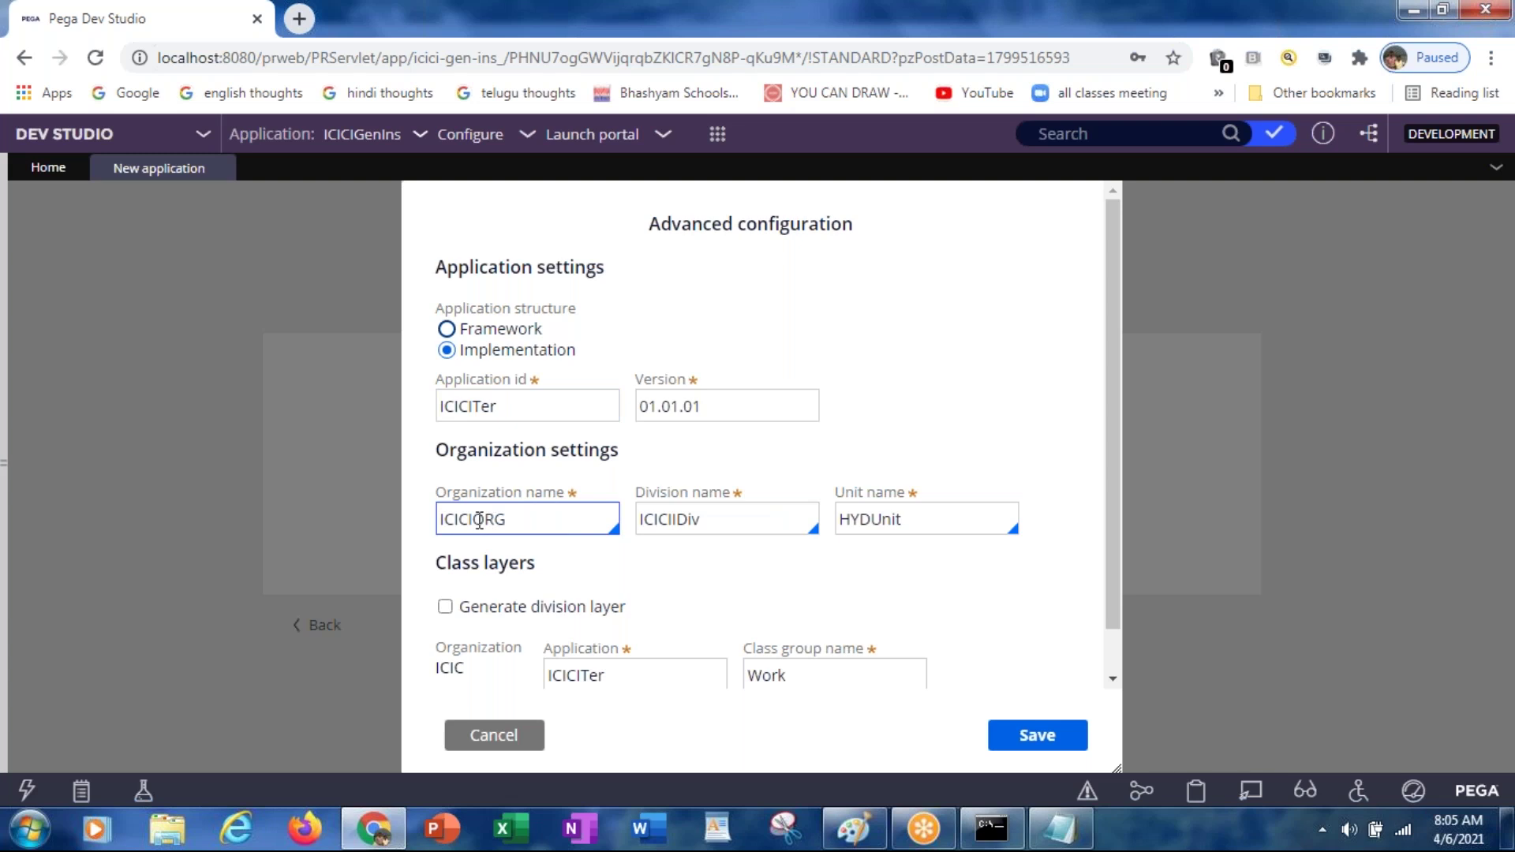
click(592, 520)
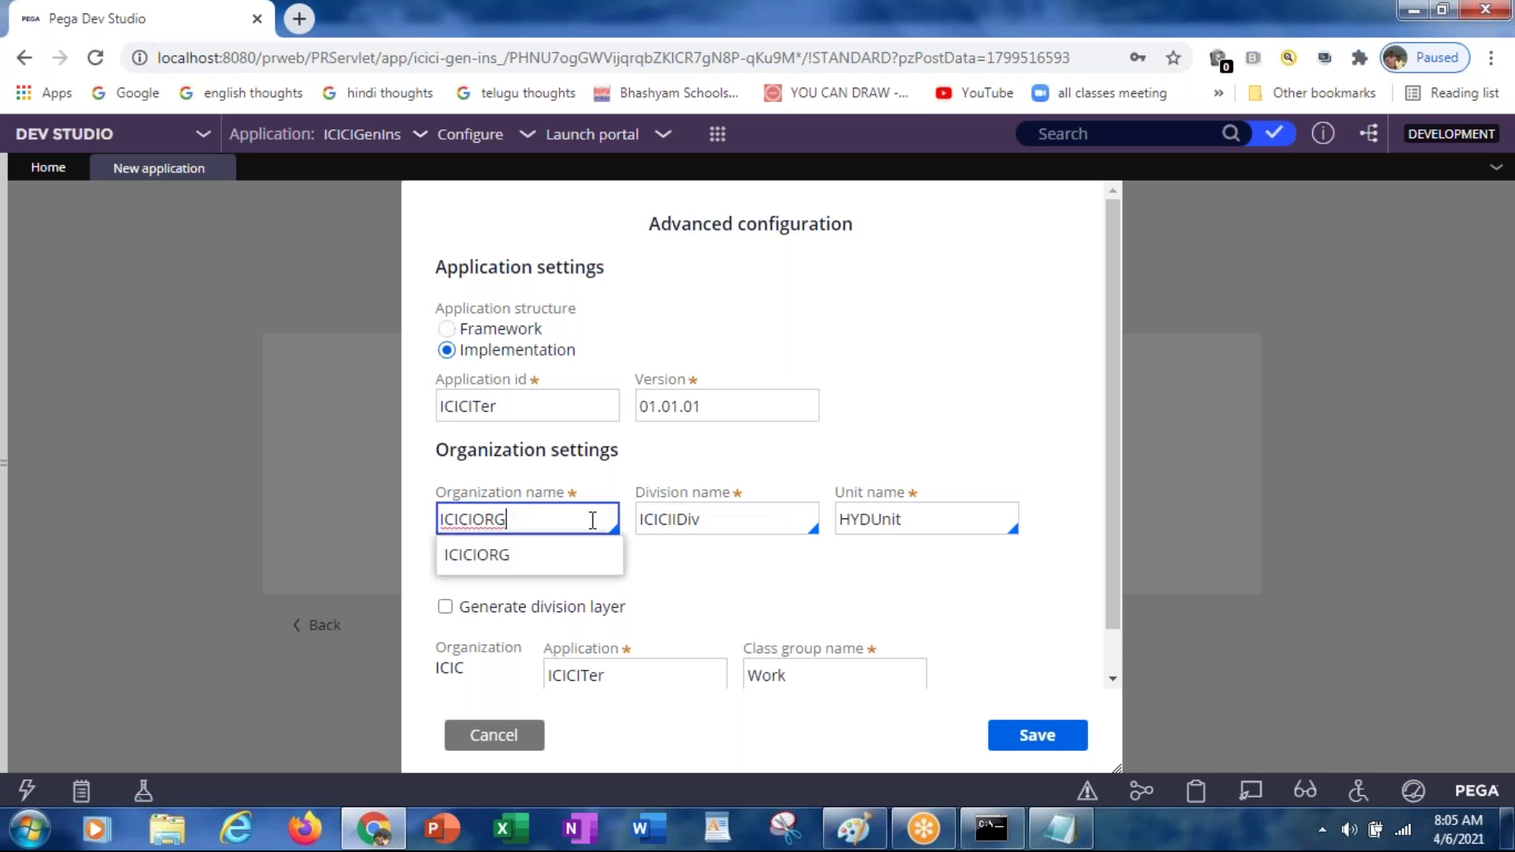
key(BackSpace)
key(BackSpace)
key(BackSpace)
key(BackSpace)
key(BackSpace)
key(BackSpace)
key(BackSpace)
key(BackSpace)
key(Down)
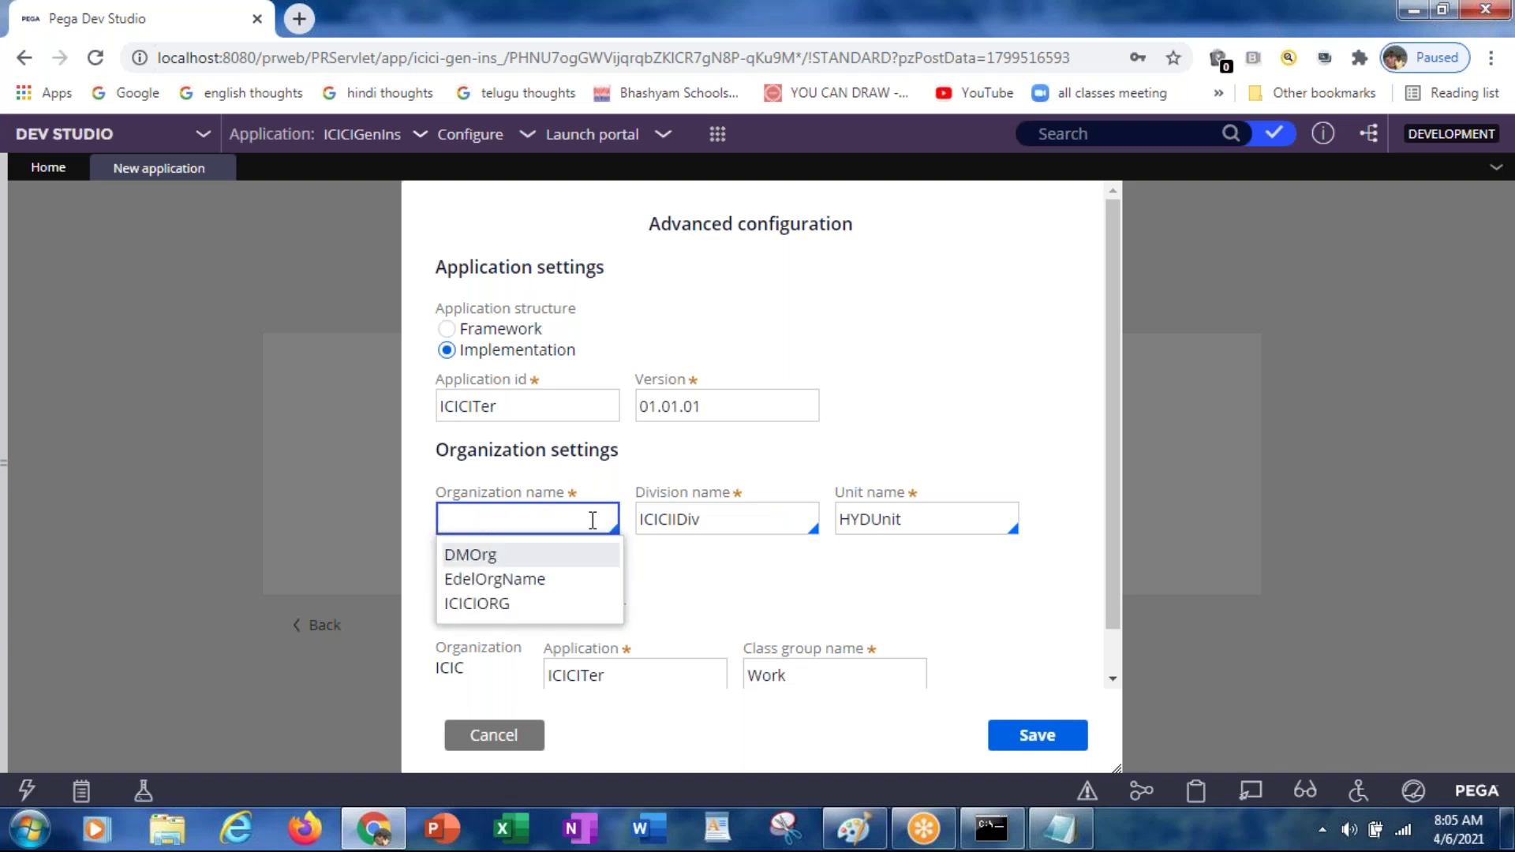
key(Down)
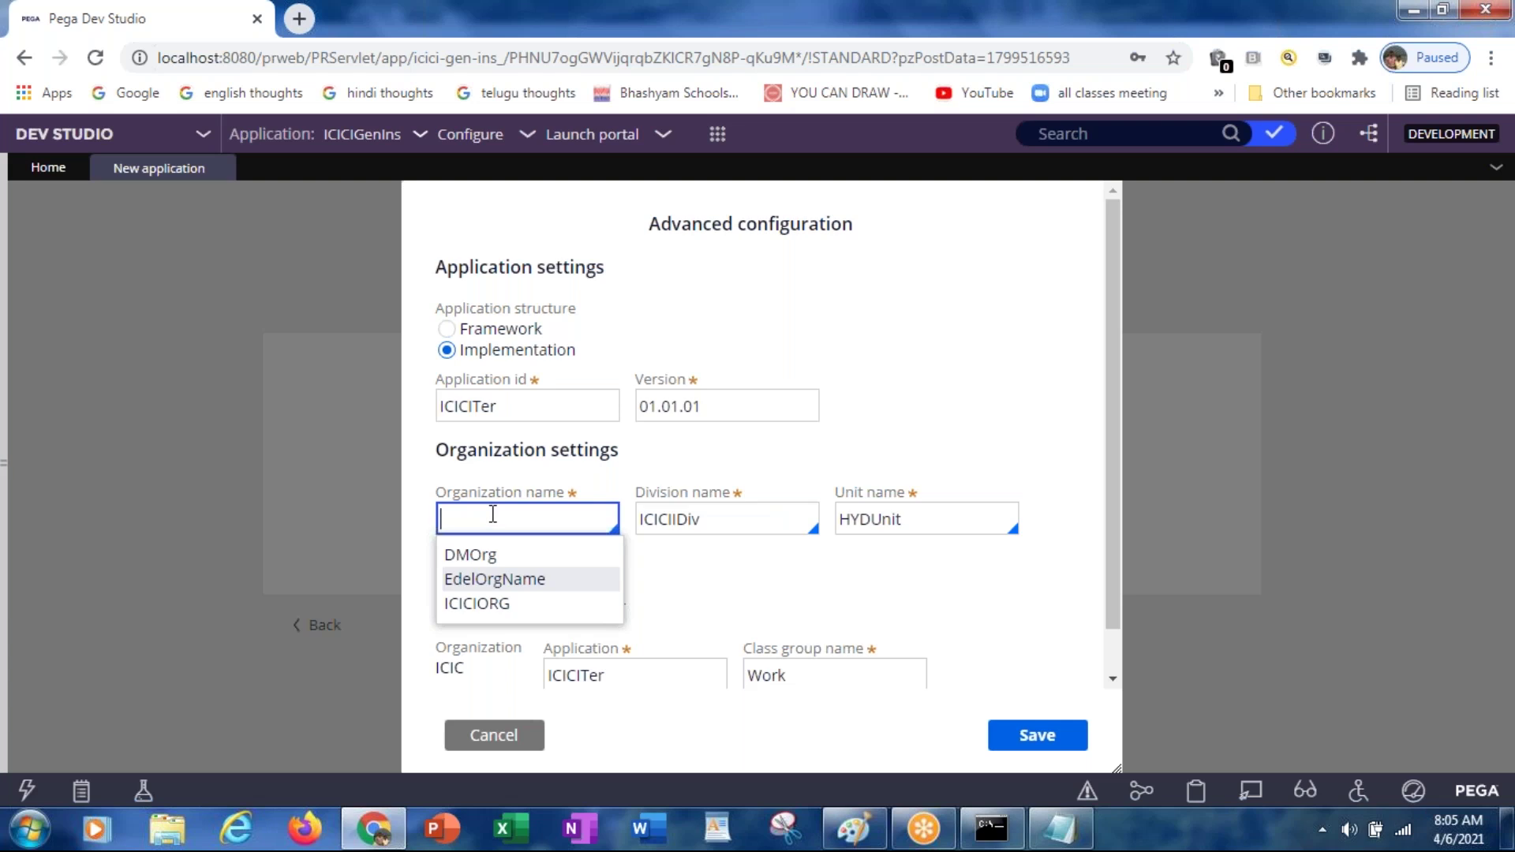
key(Down)
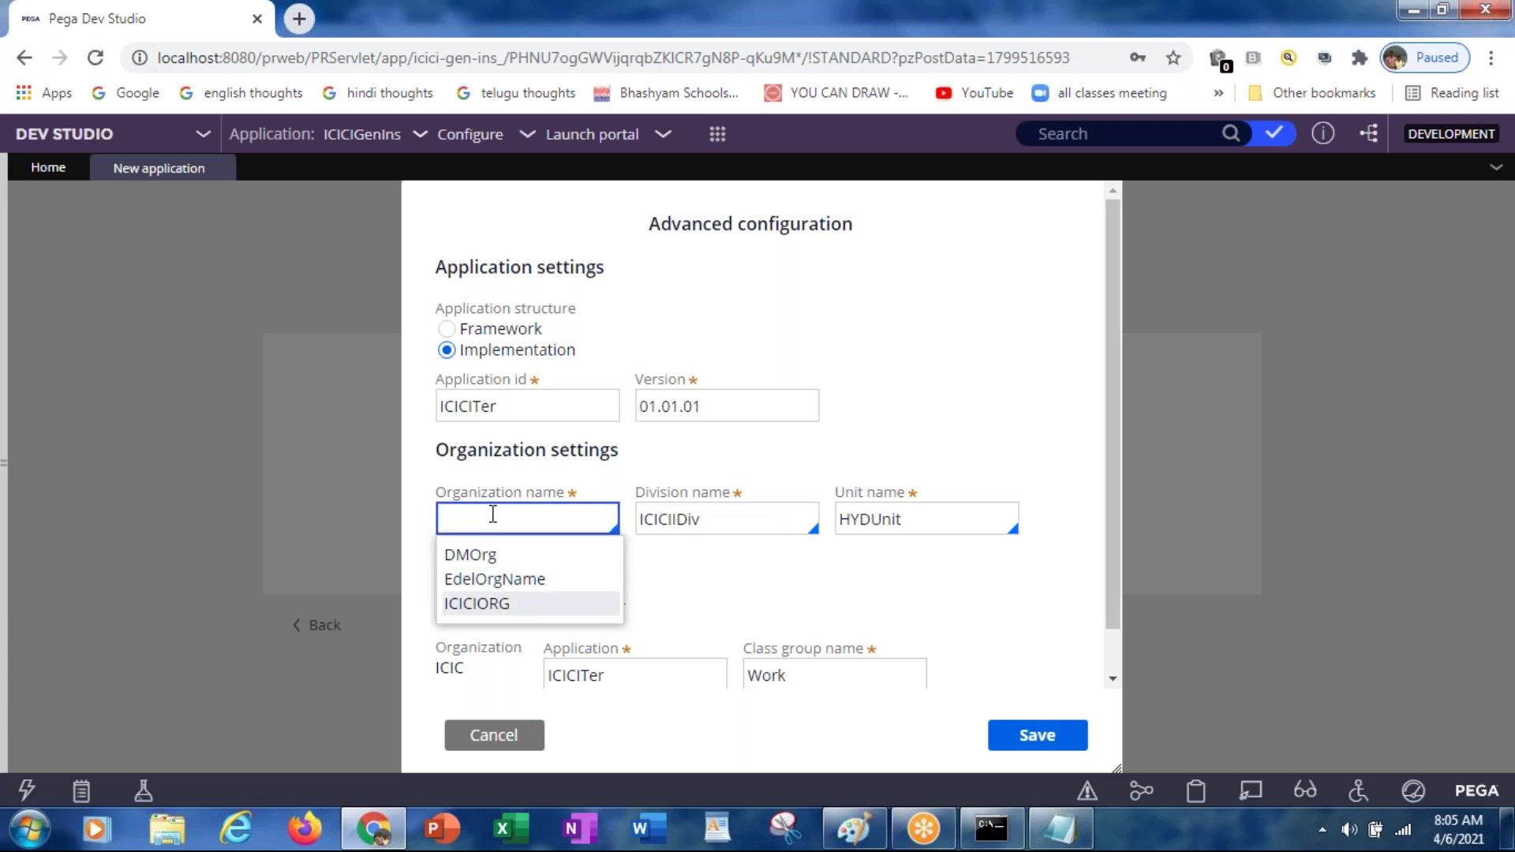
key(Return)
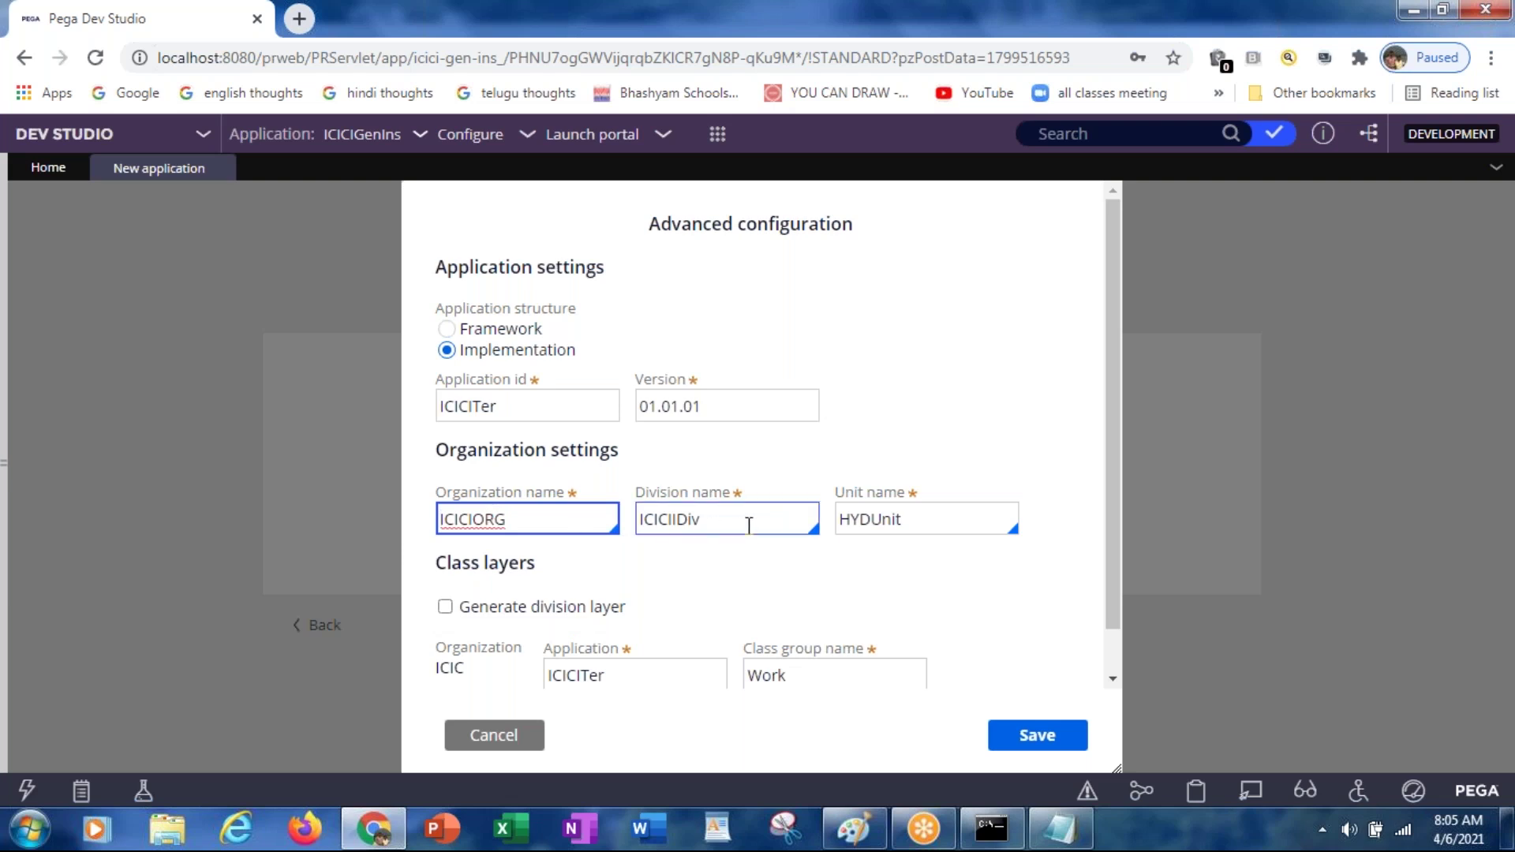
click(749, 525)
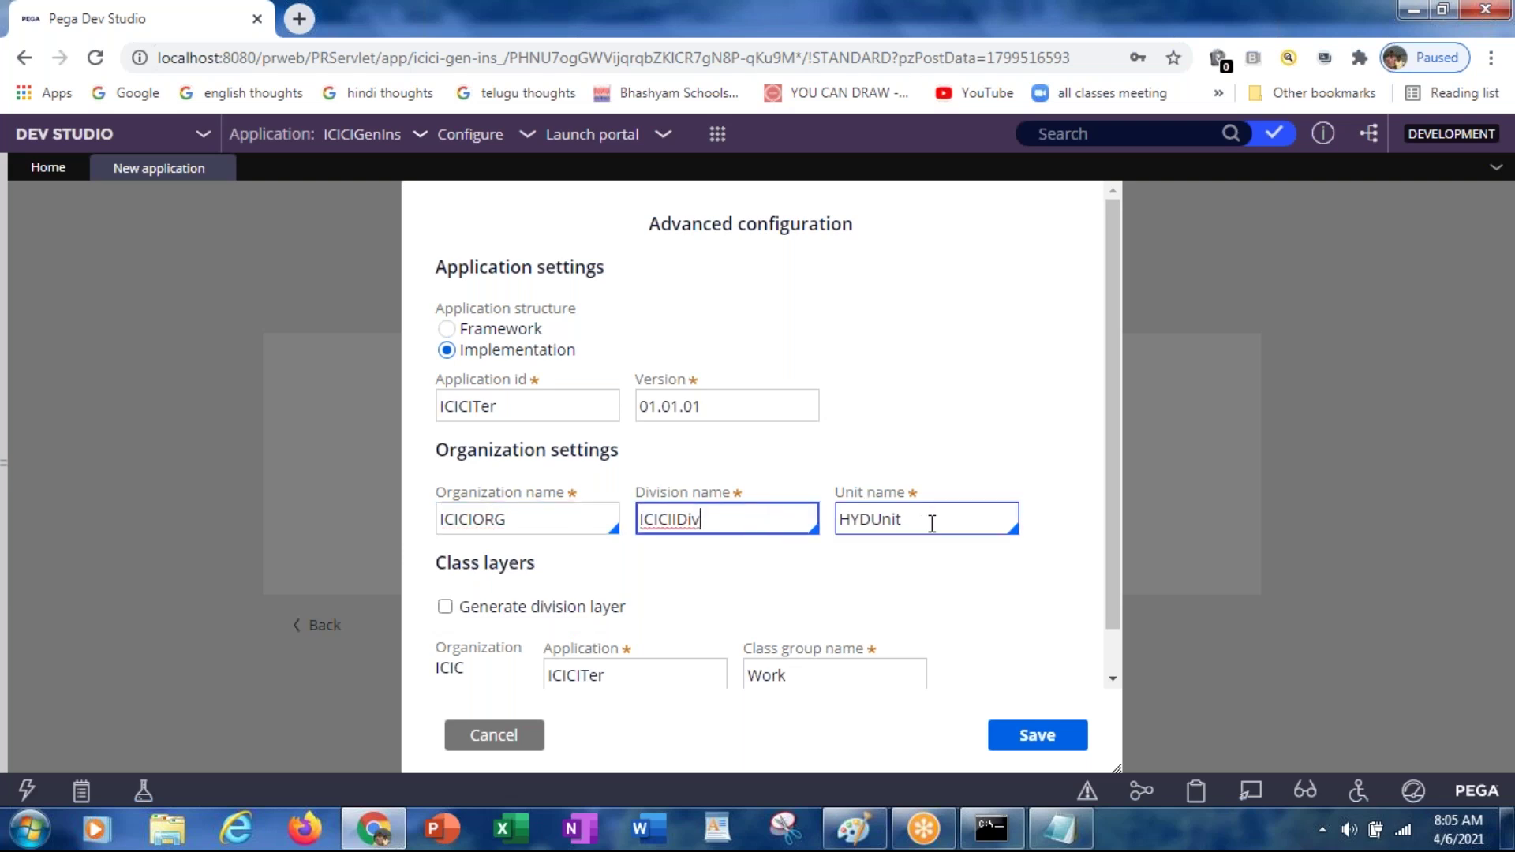
click(740, 511)
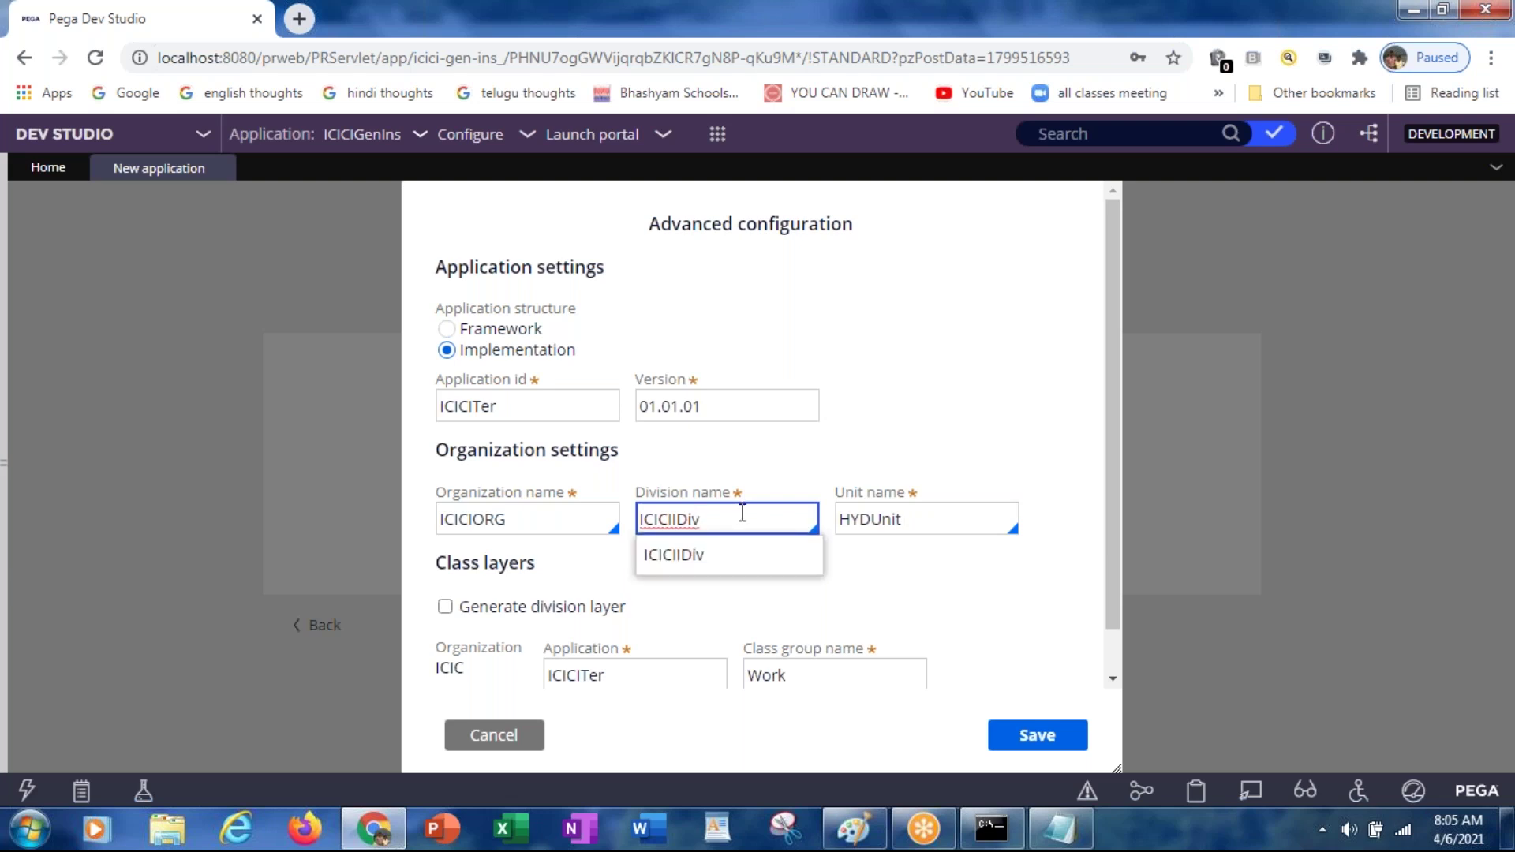
click(977, 592)
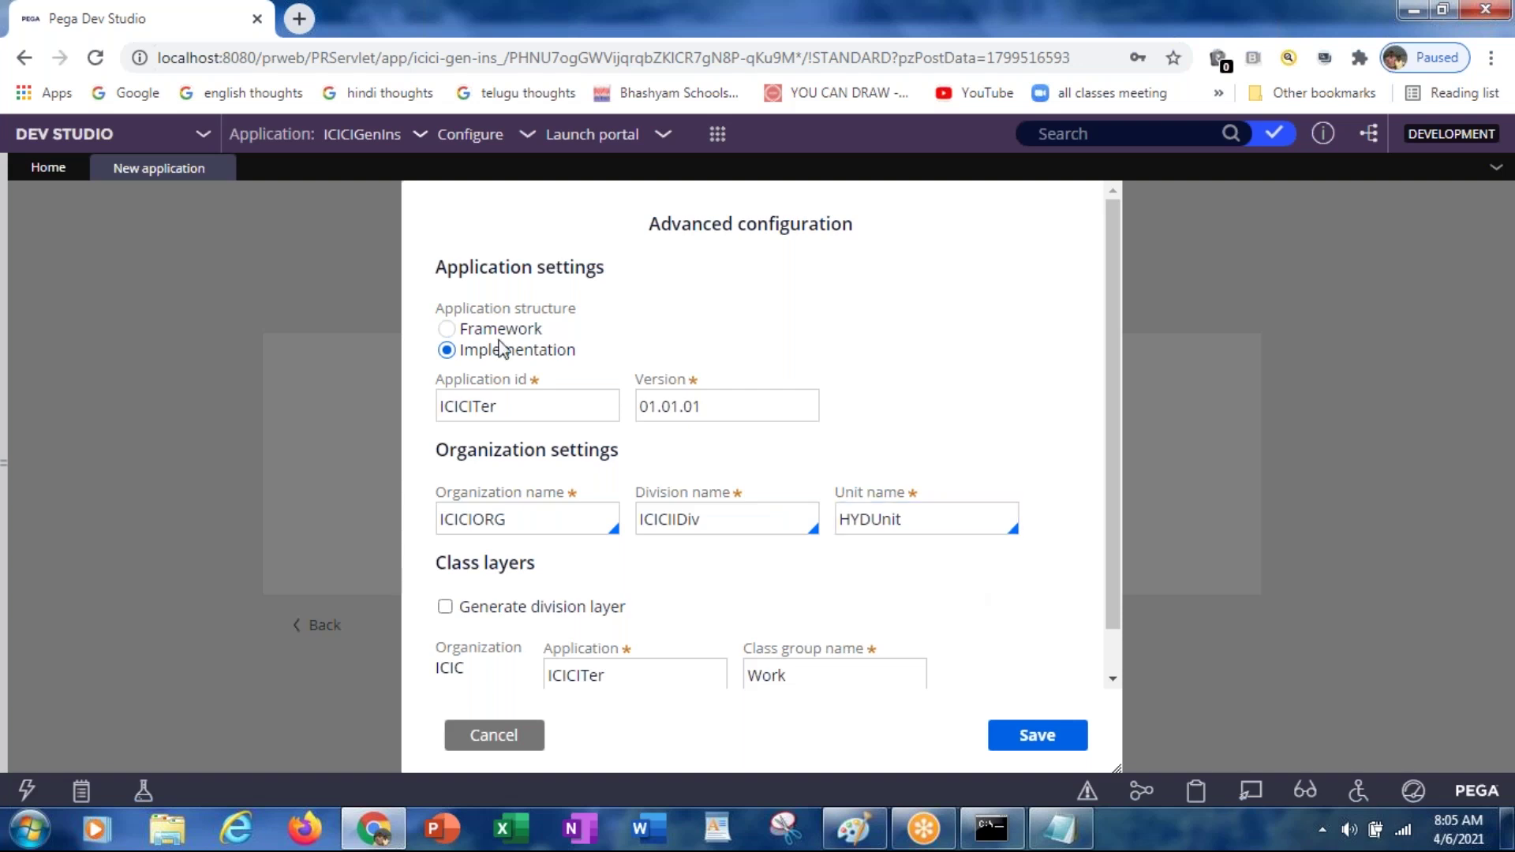
Step: Enable generation of the division class layer (ICIC) and the unit class layer (HYDU)
drag(1110, 385, 1110, 462)
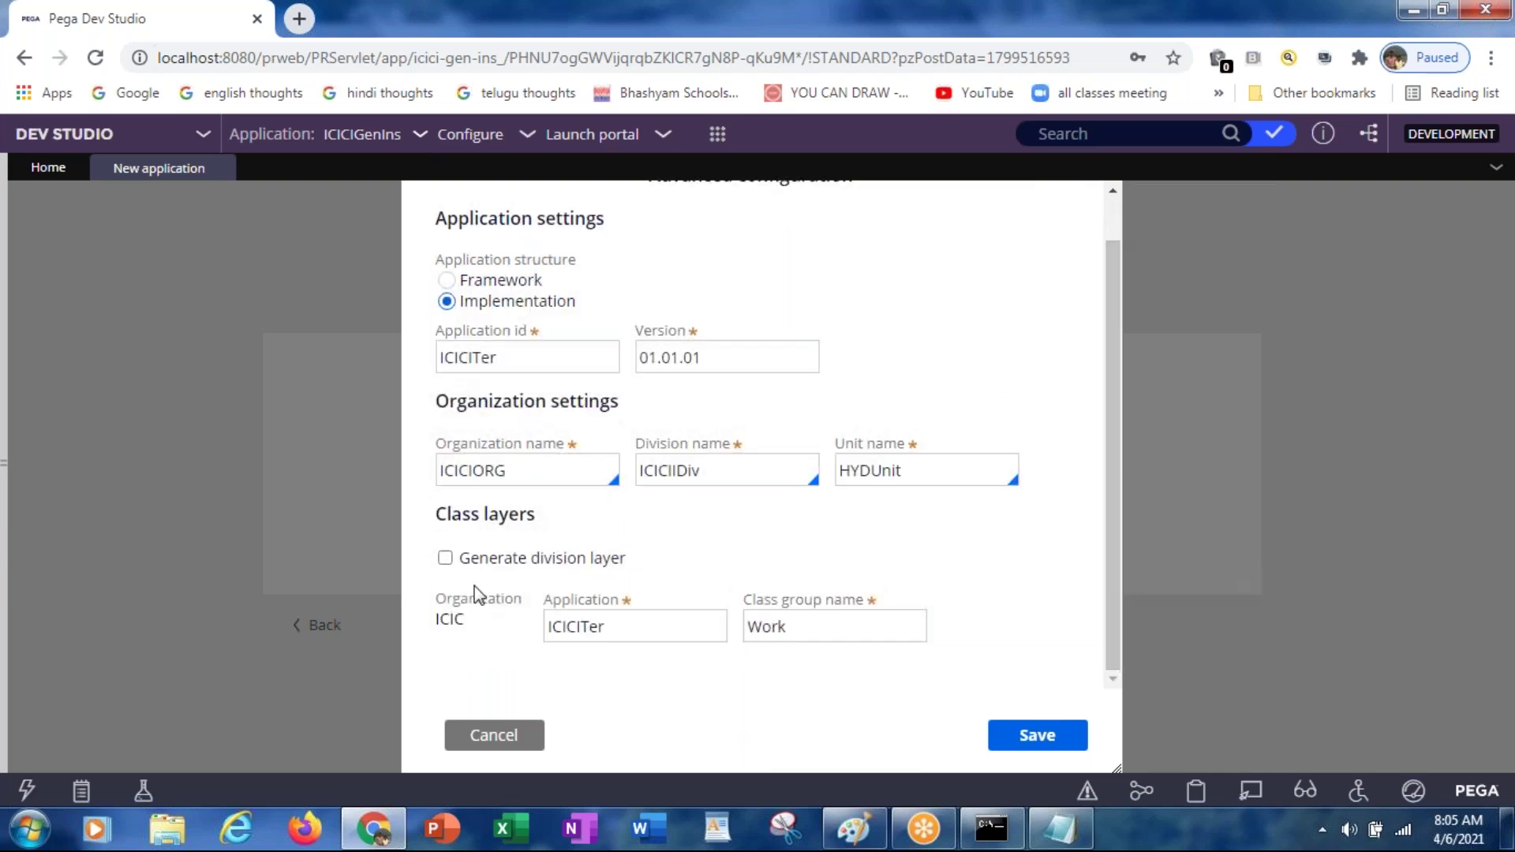
click(445, 559)
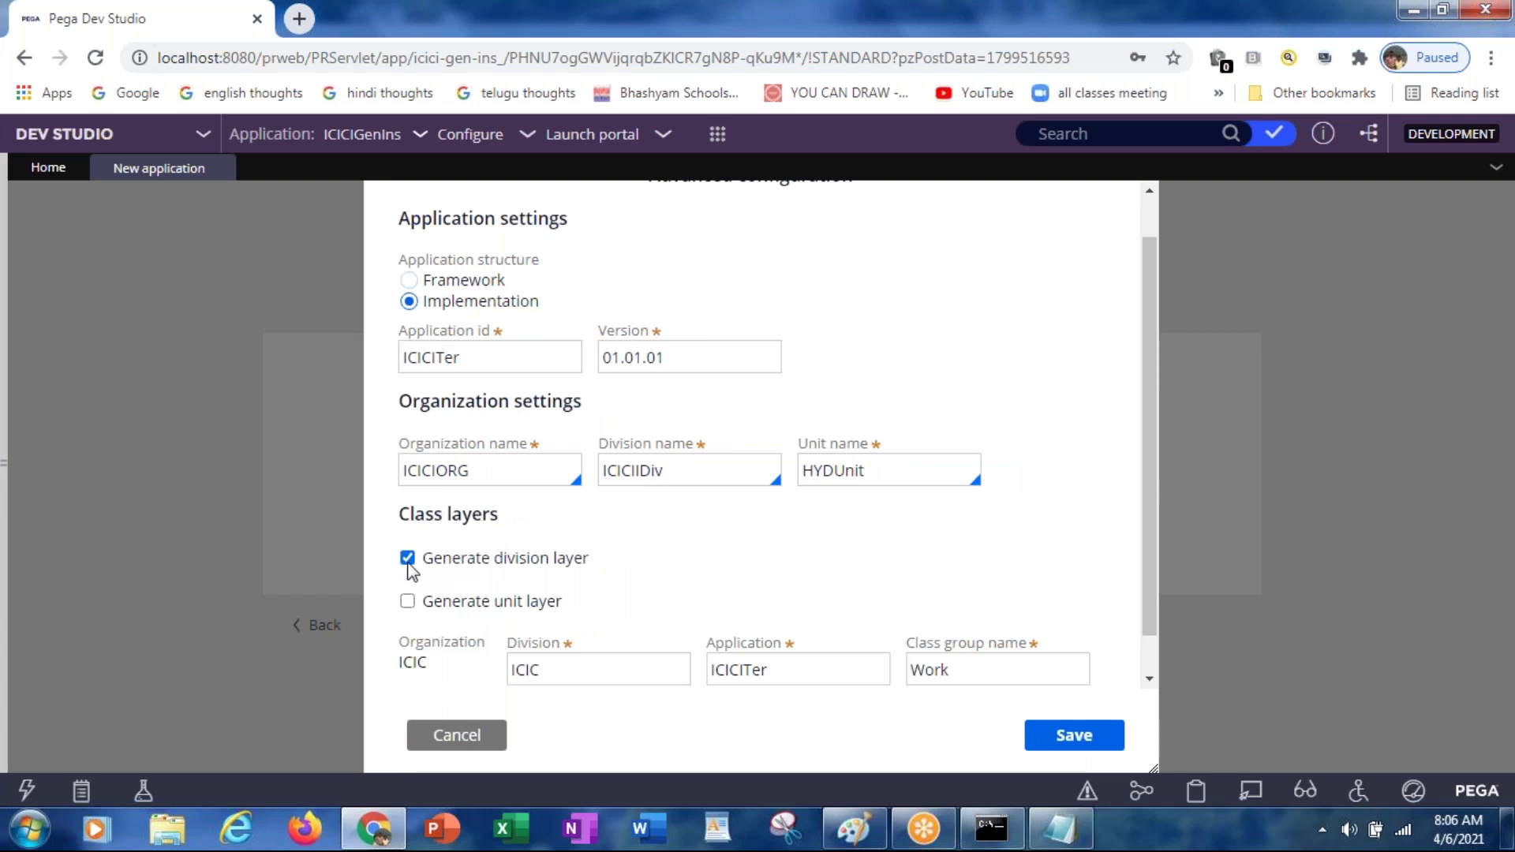
click(408, 559)
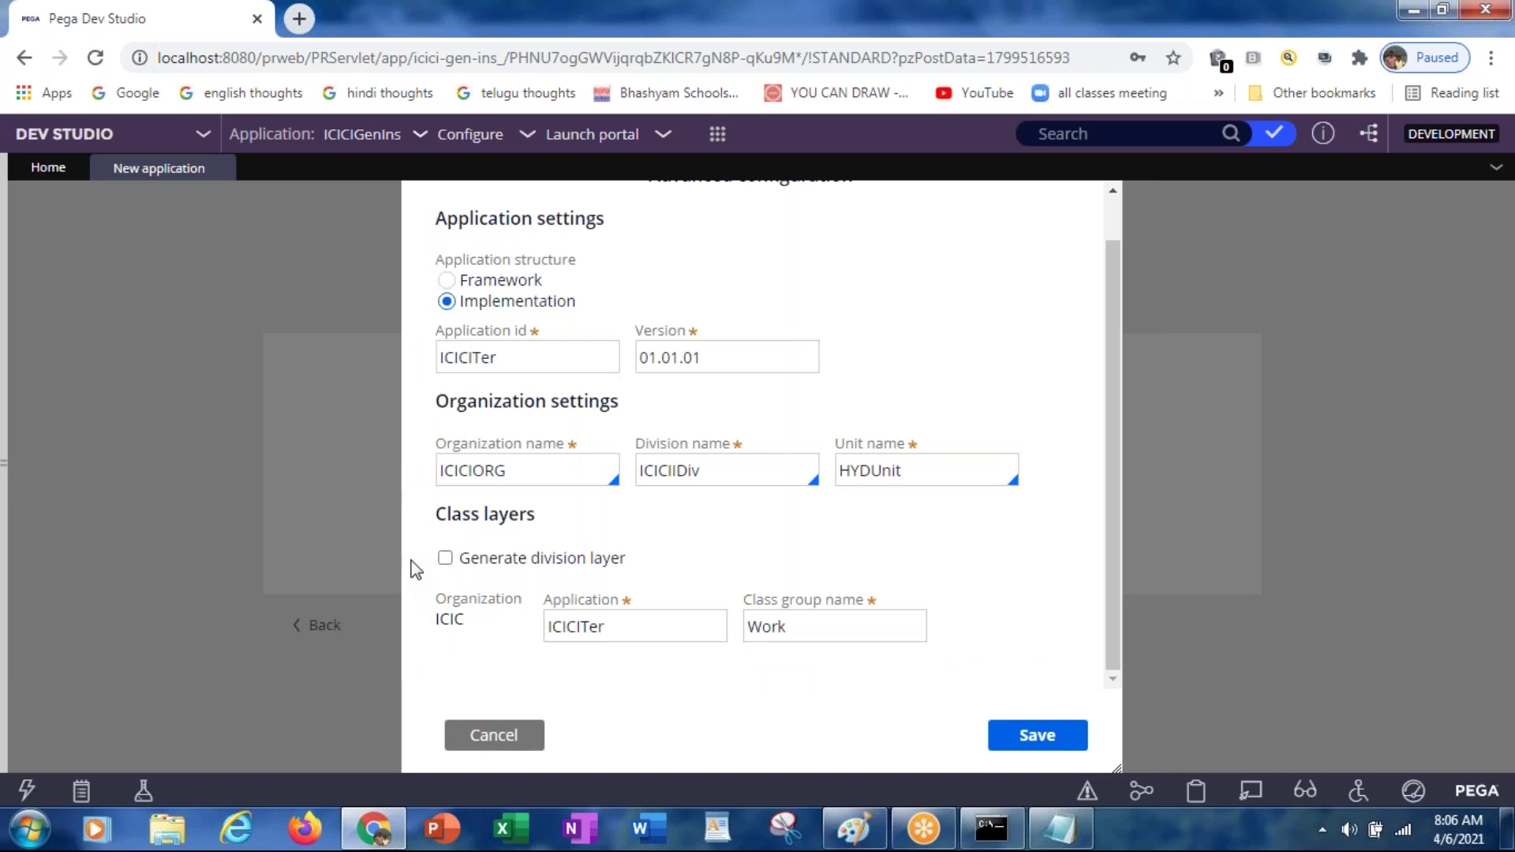
click(444, 561)
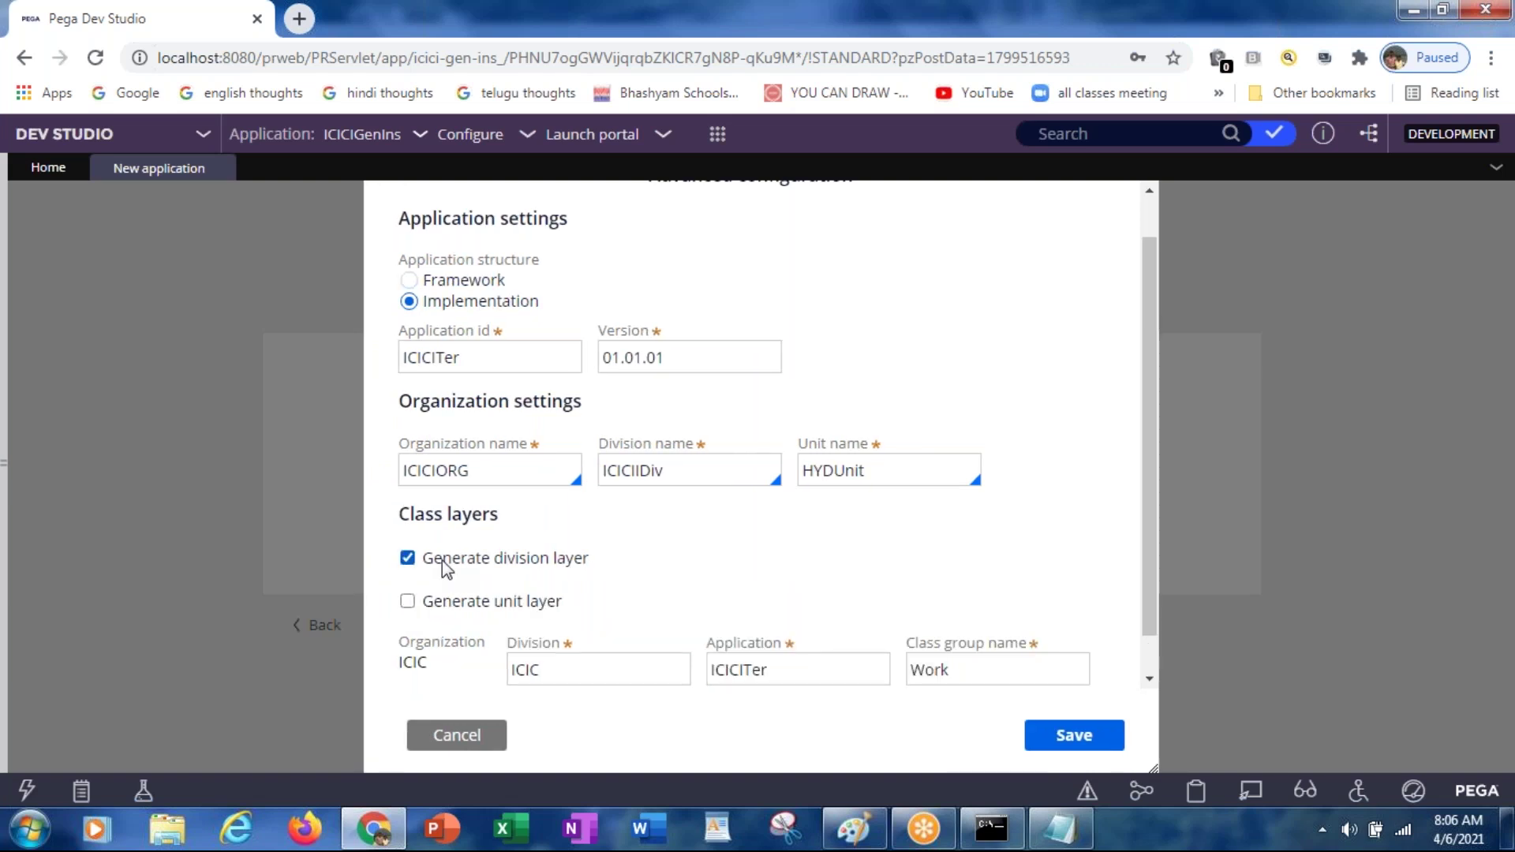
click(541, 669)
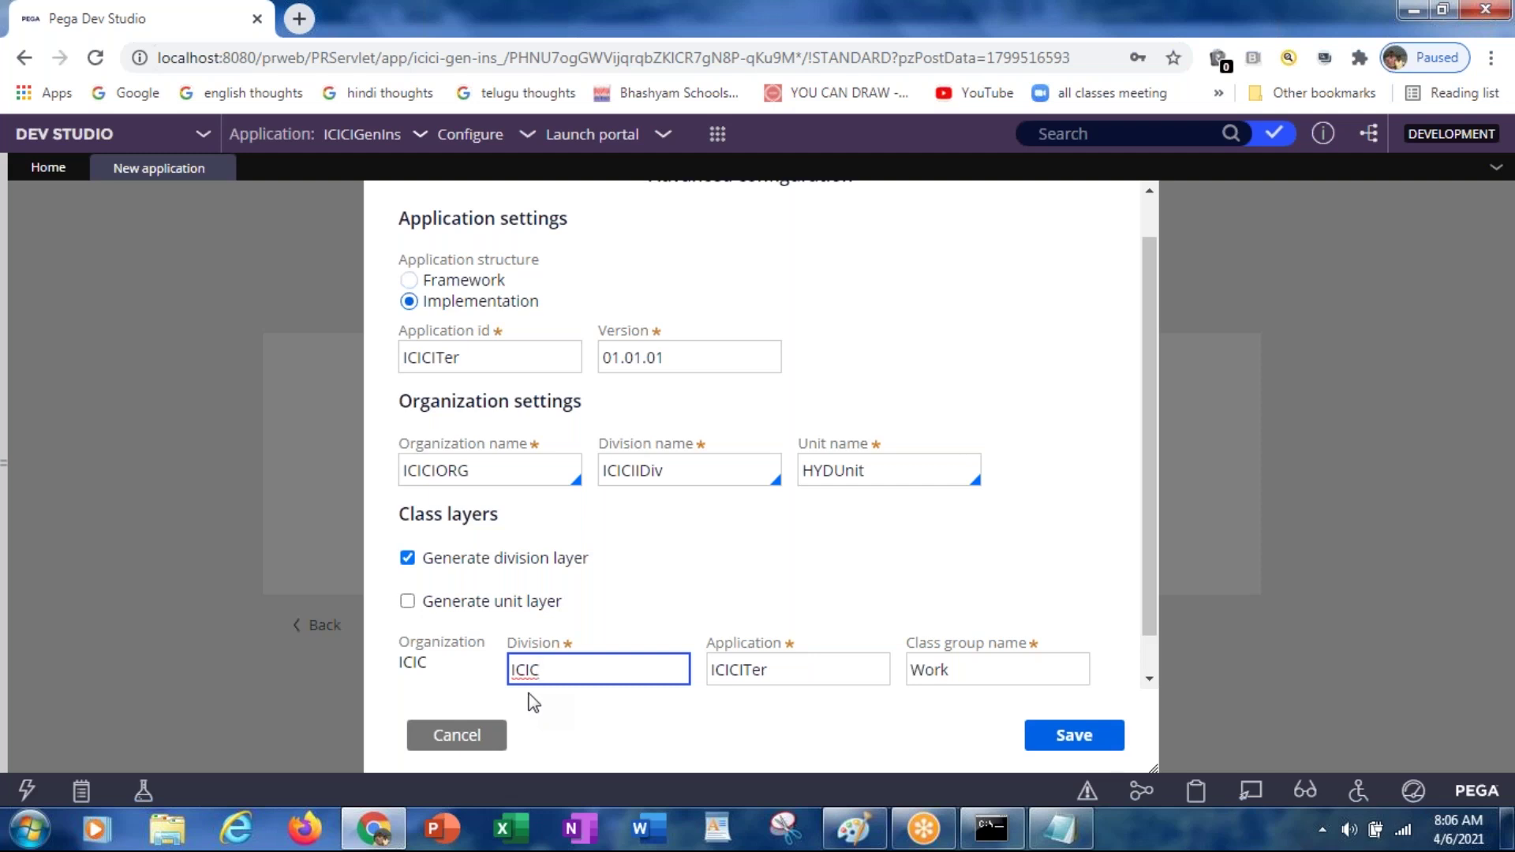
click(407, 601)
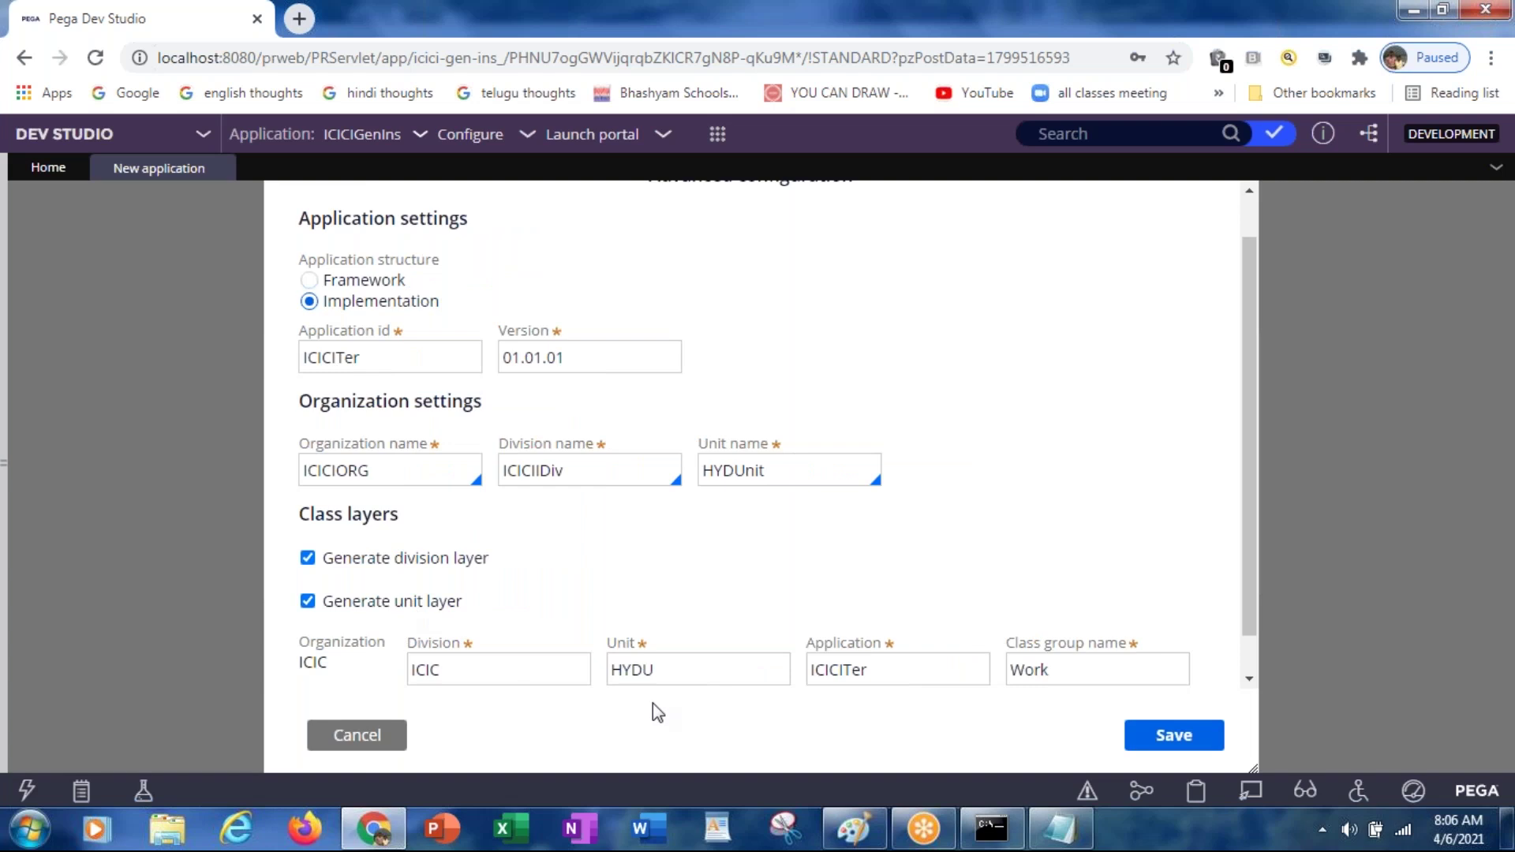
click(667, 676)
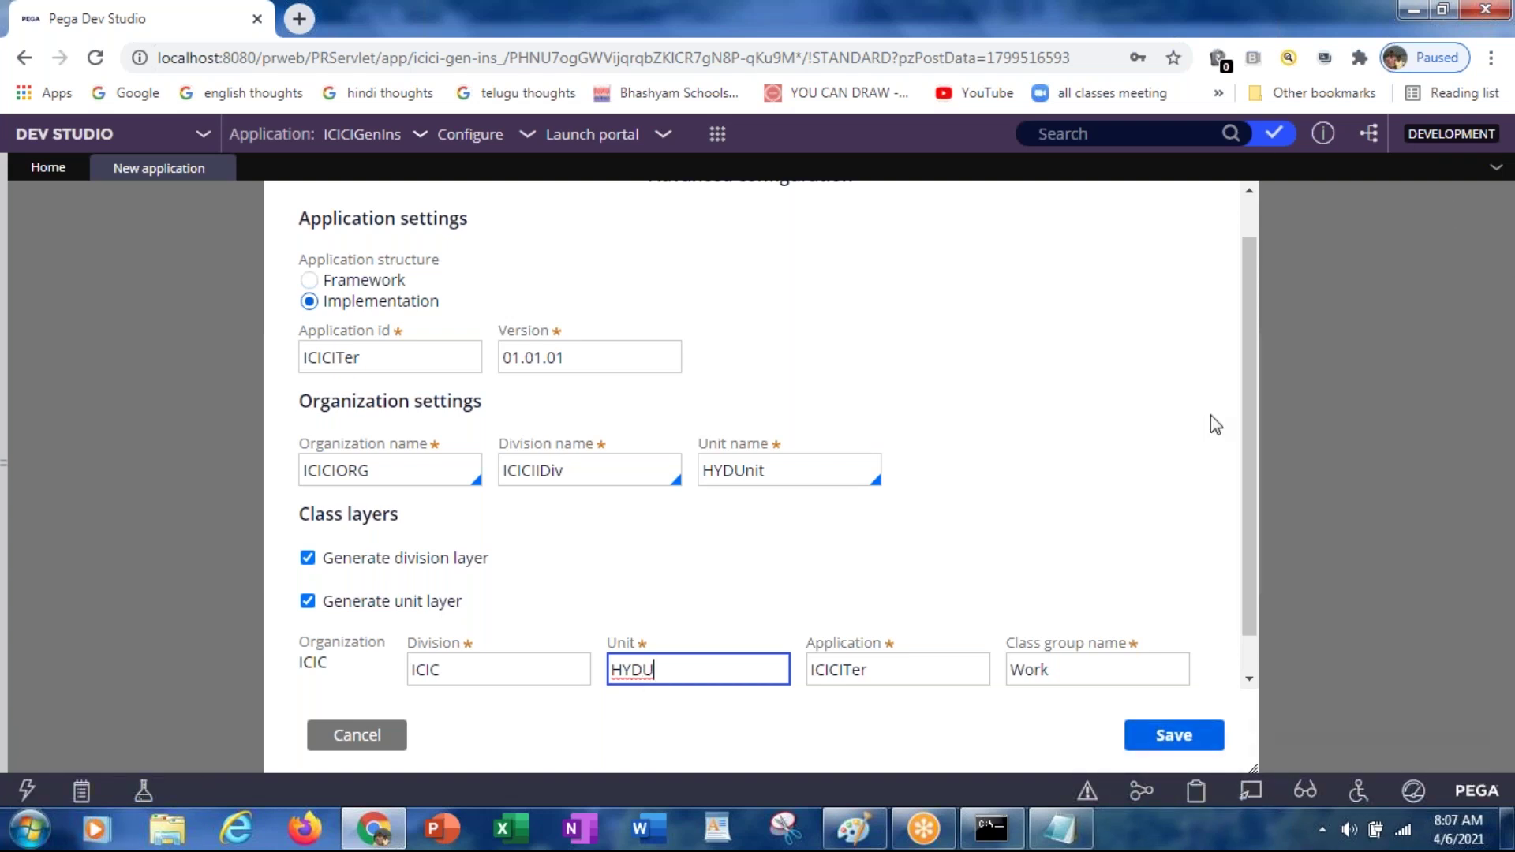
scroll(1248, 414, down, 1)
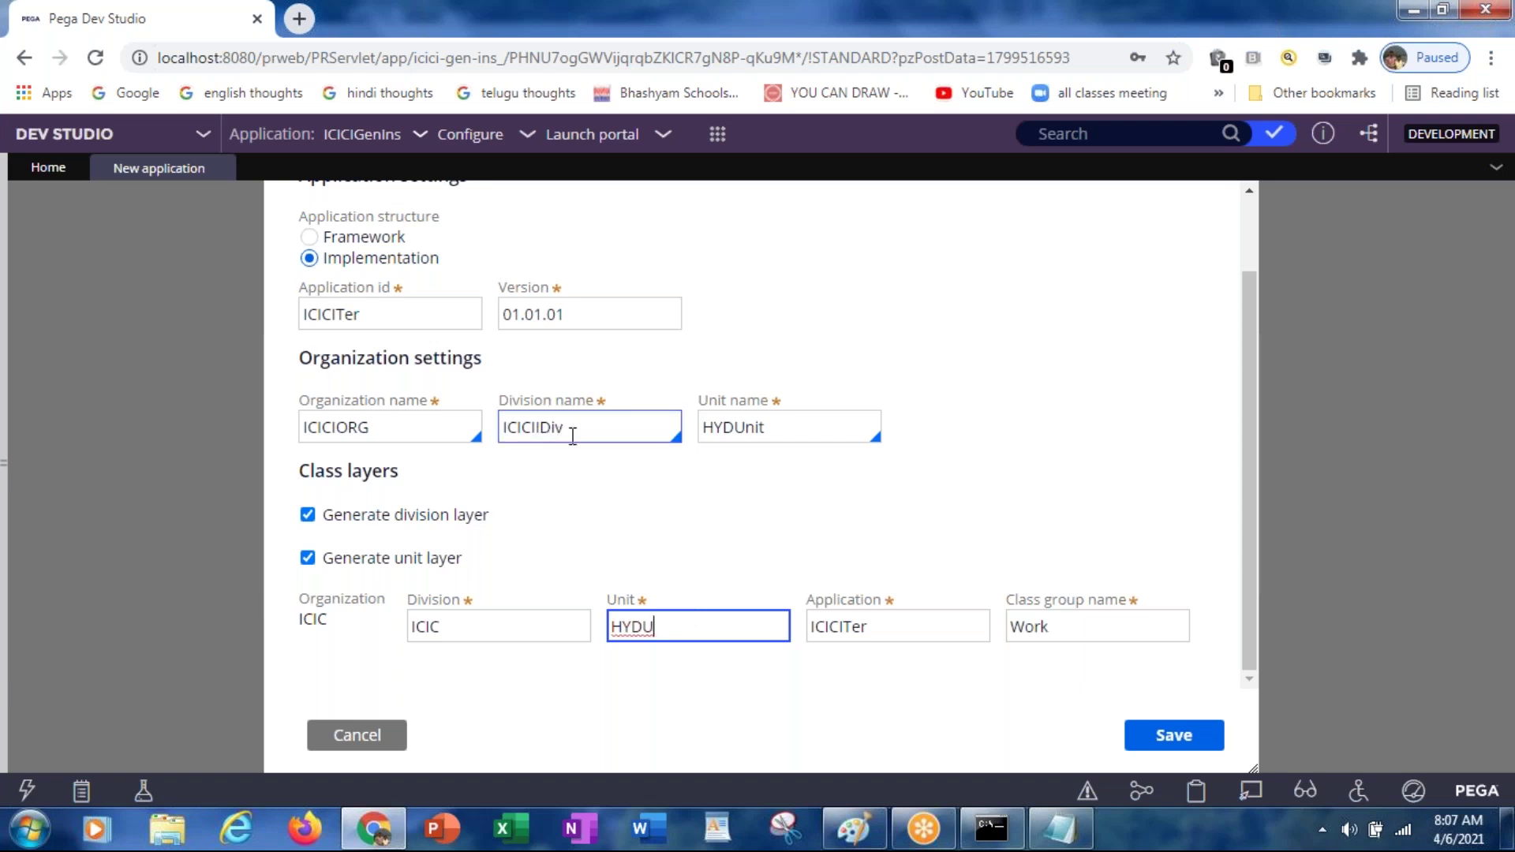
Step: Append ImplDiv to the division layer name to make ICICImplDiv, and change the unit layer to HYDImplUnit
click(456, 624)
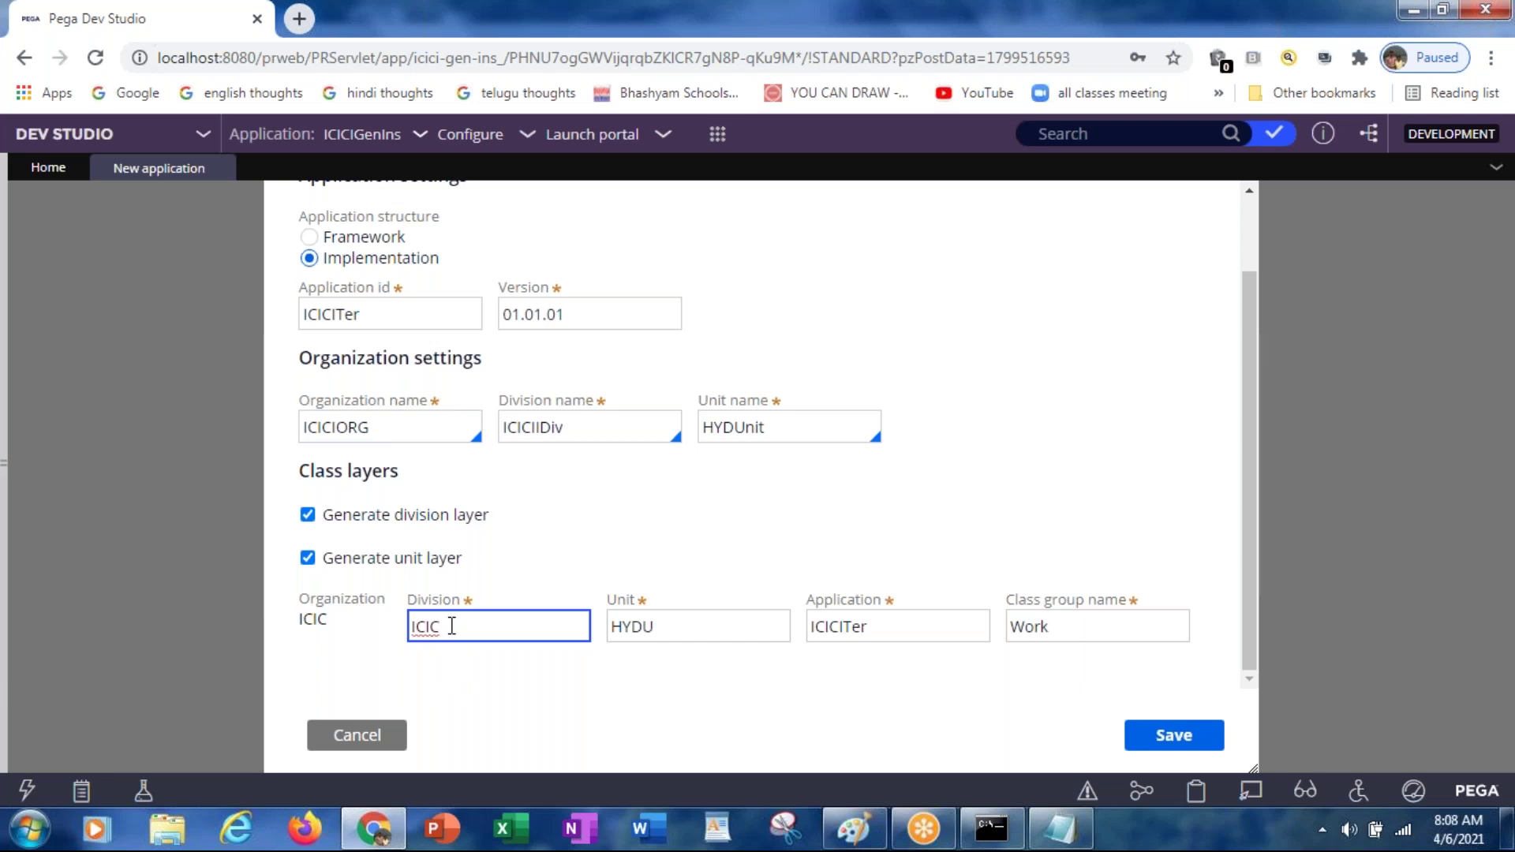
text(ImplD)
text(uv)
key(BackSpace)
key(BackSpace)
text(iv)
click(684, 627)
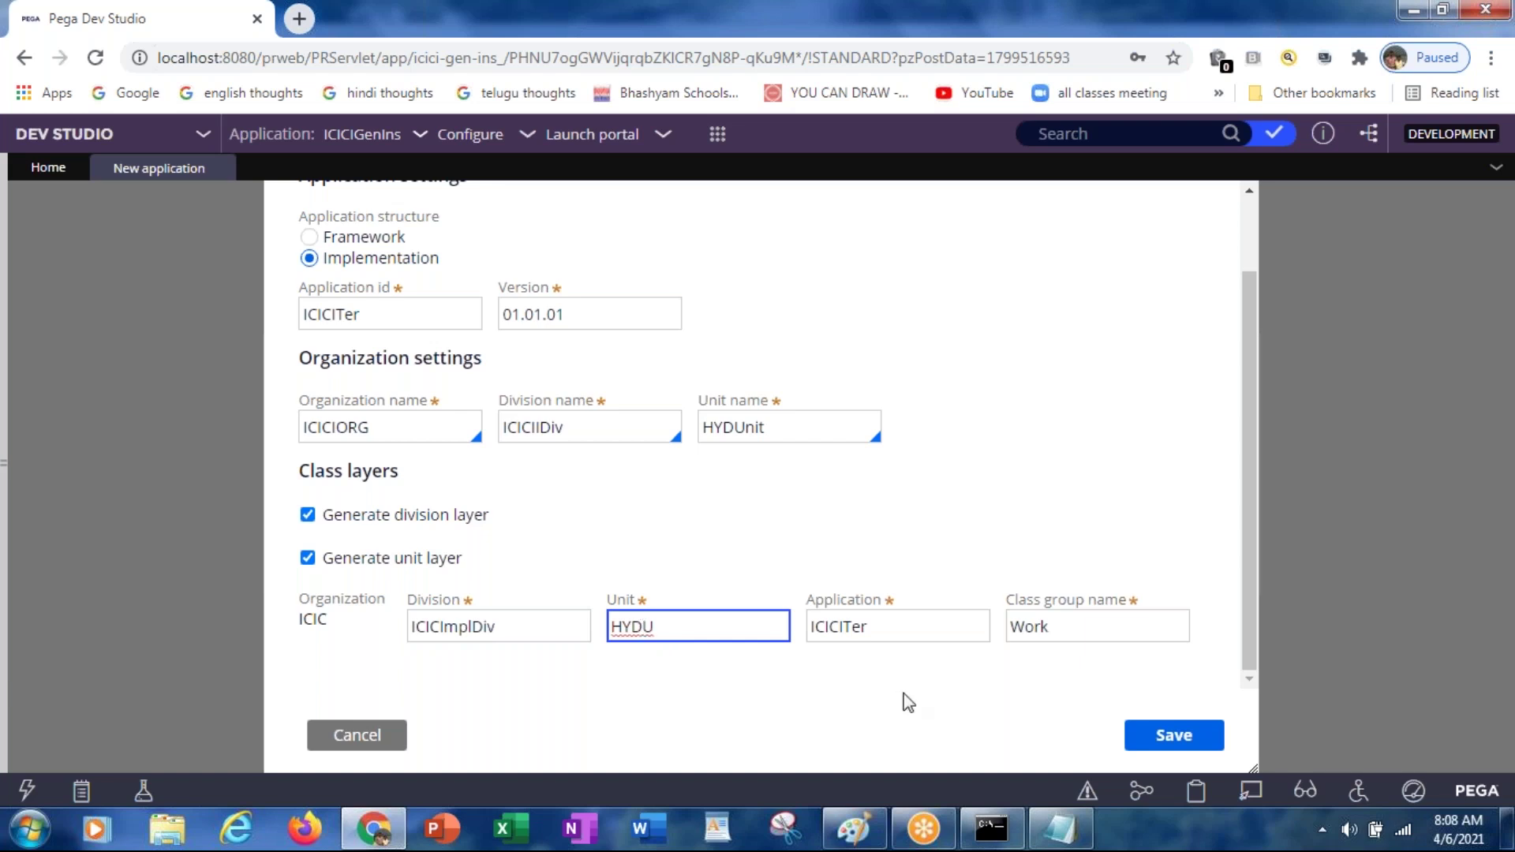
text(Impl)
key(End)
text(nit)
Step: Save the advanced configuration with the ICICImplDiv and HYDImplUnit class layers
click(1137, 746)
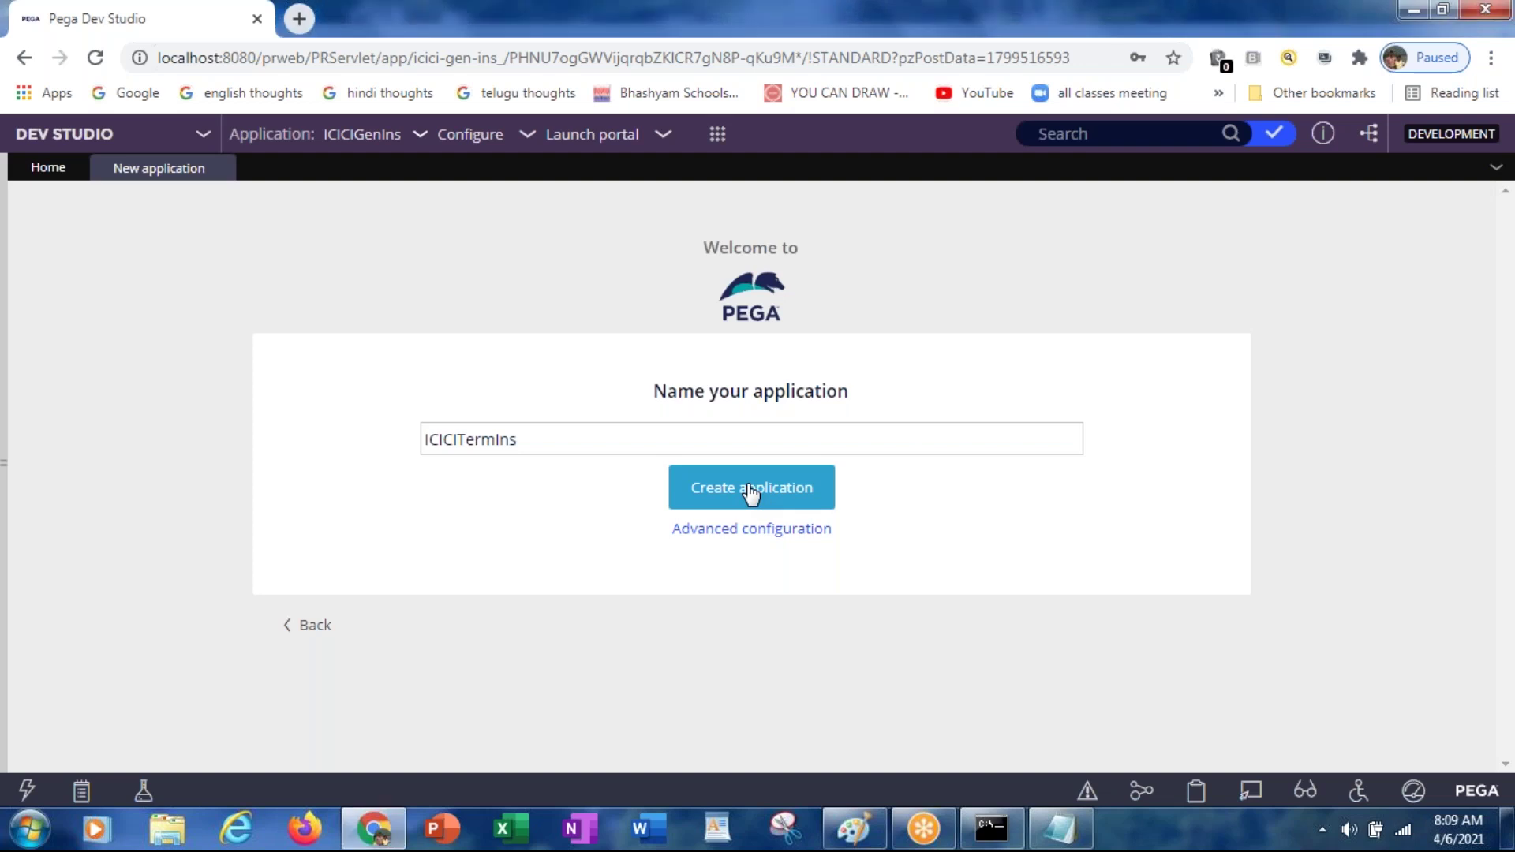
Step: Confirm creation of the ICICITermIns application and reach the Congratulations page
click(751, 491)
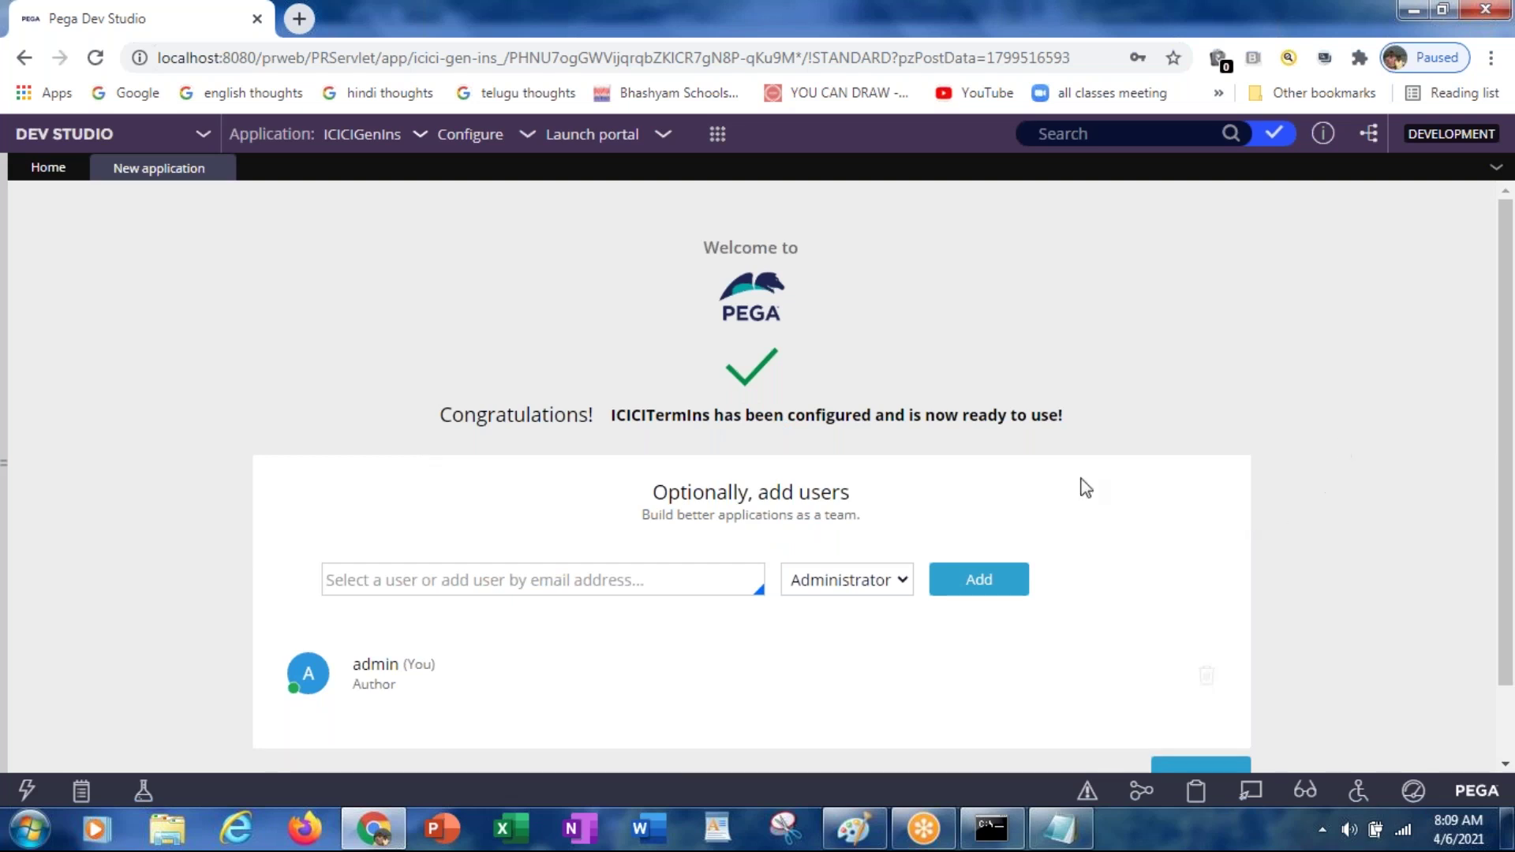
Step: Add the implementation admin's e-mail as a new Administrator user of ICICITermIns
click(553, 588)
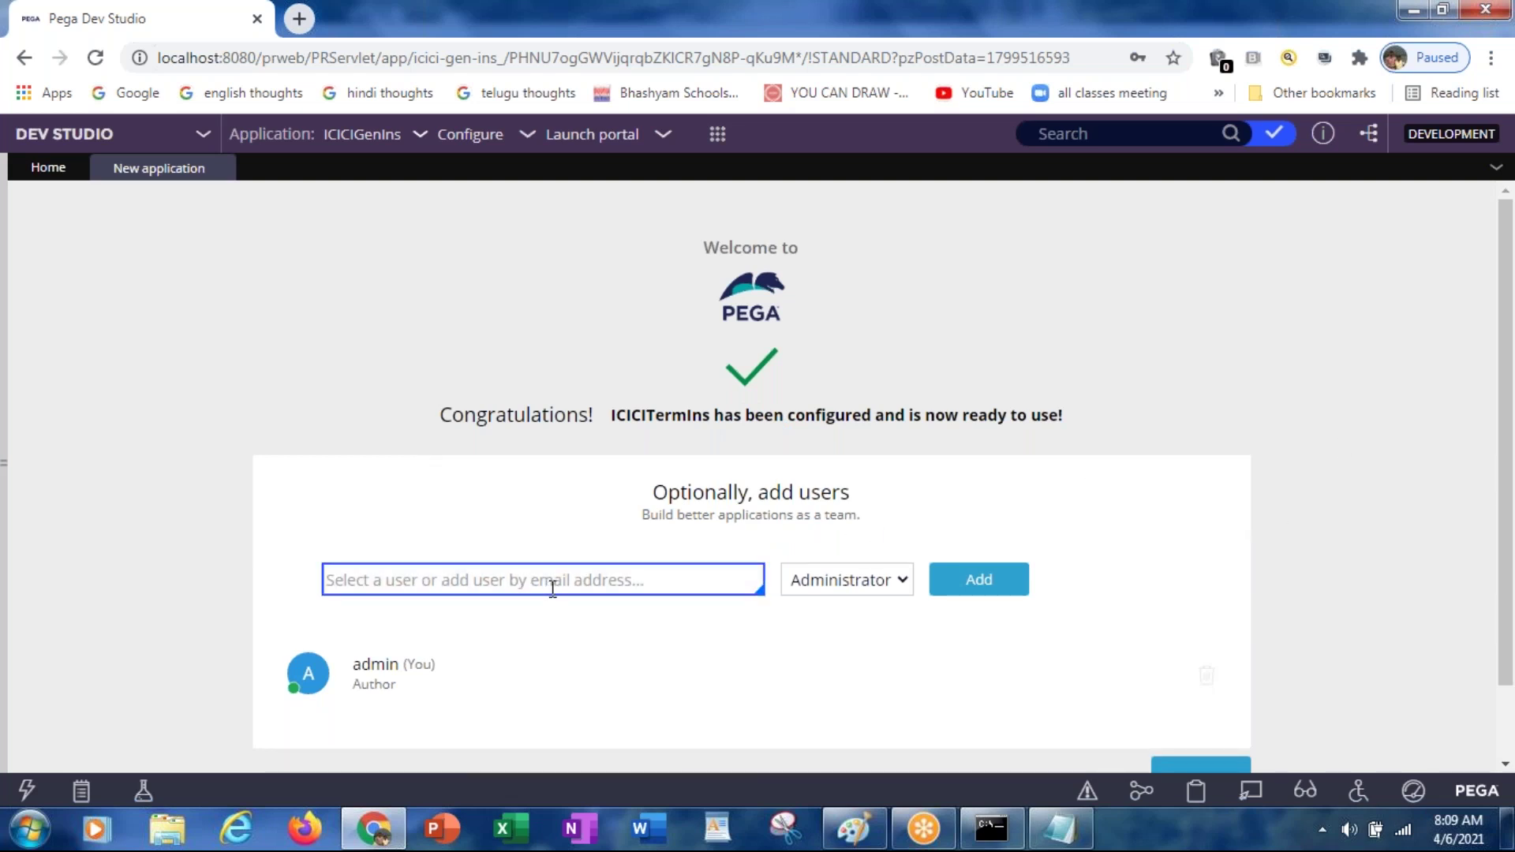
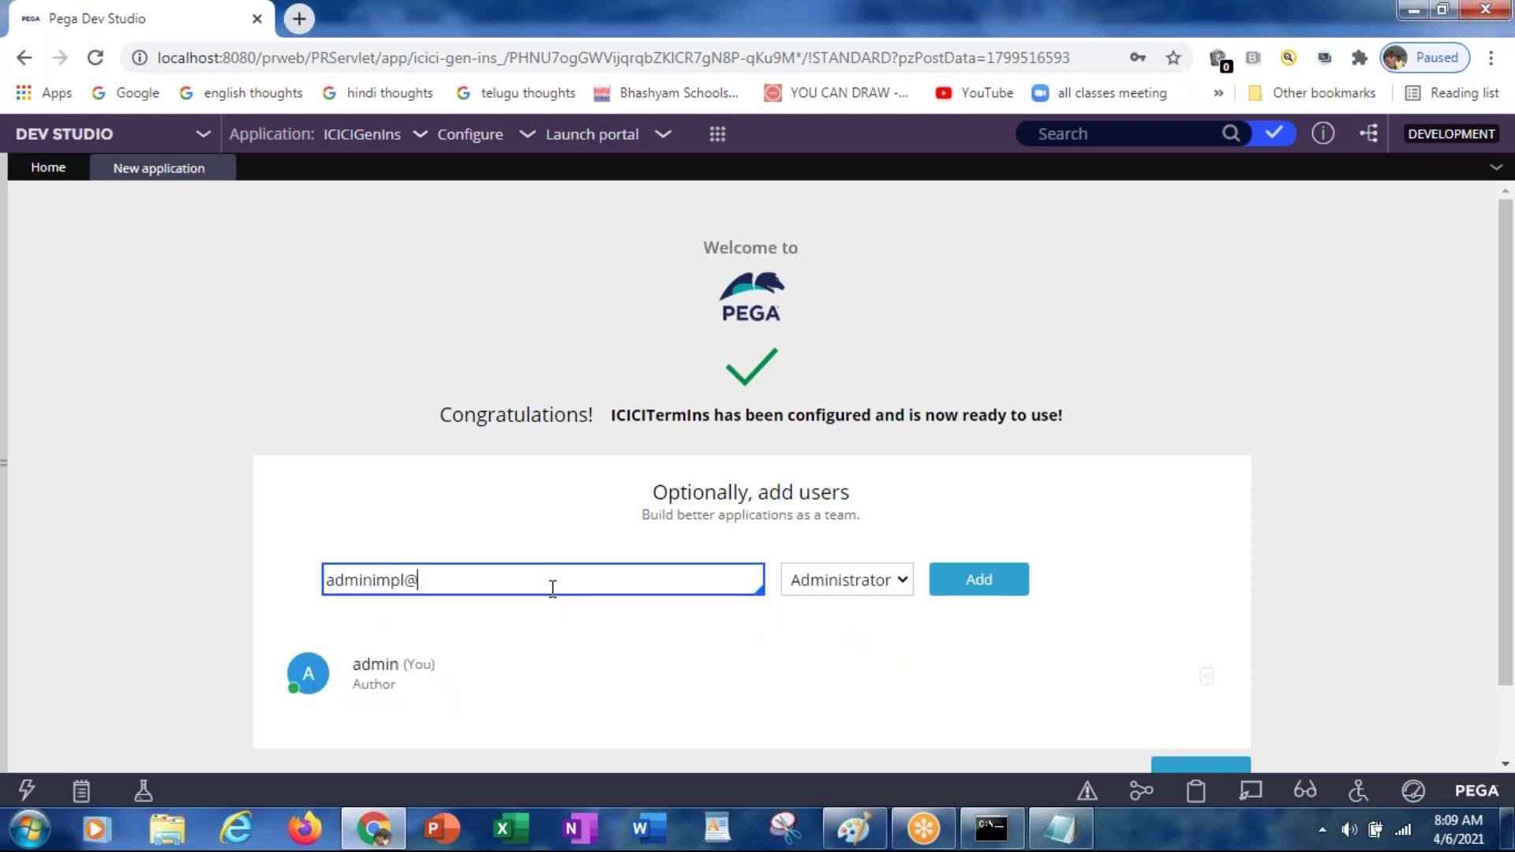
click(981, 582)
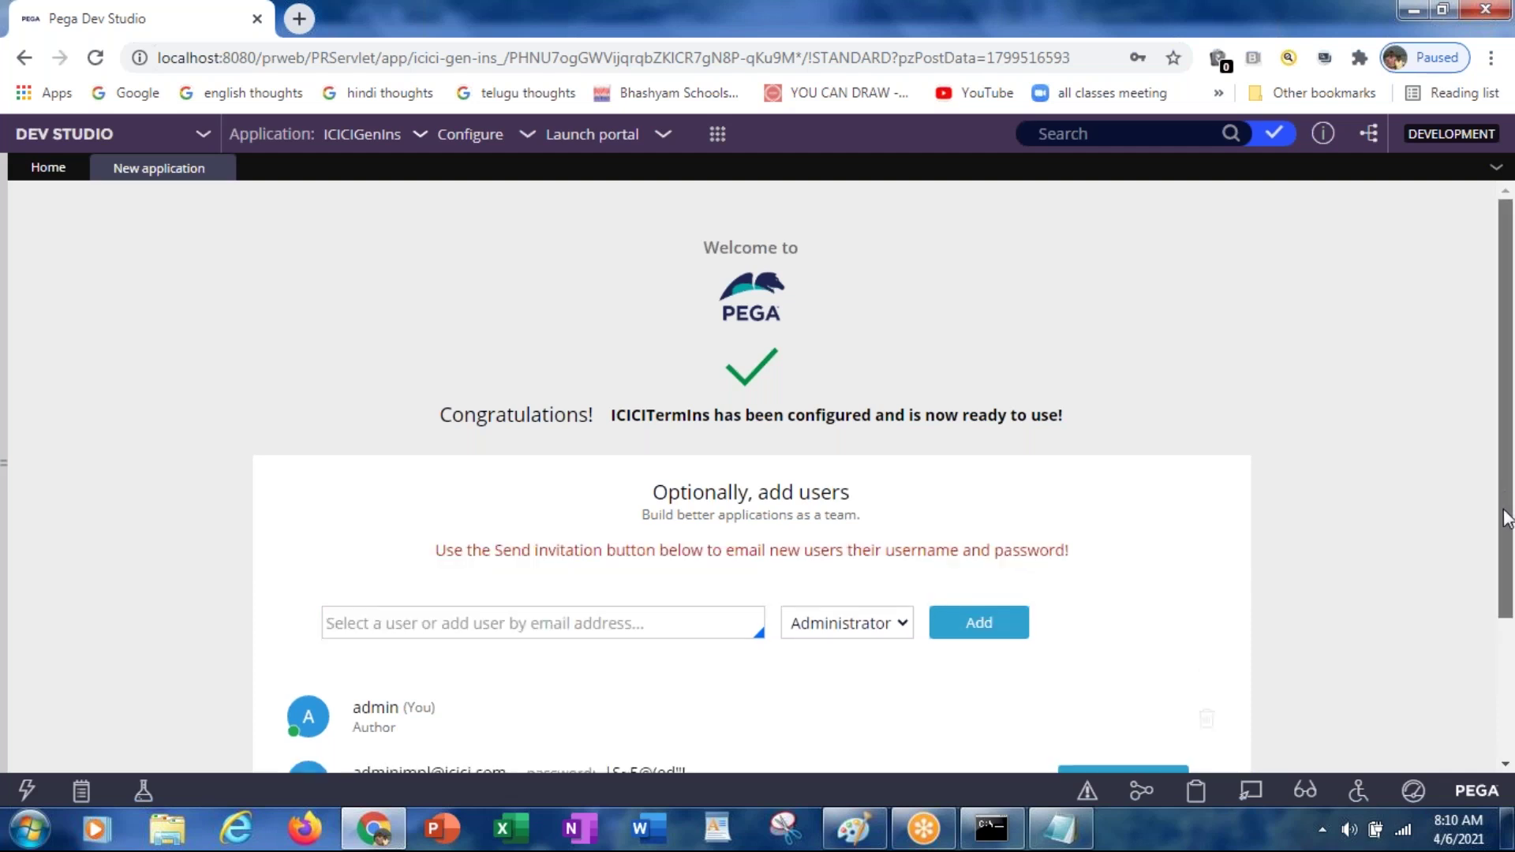
scroll(1487, 655, down, 2)
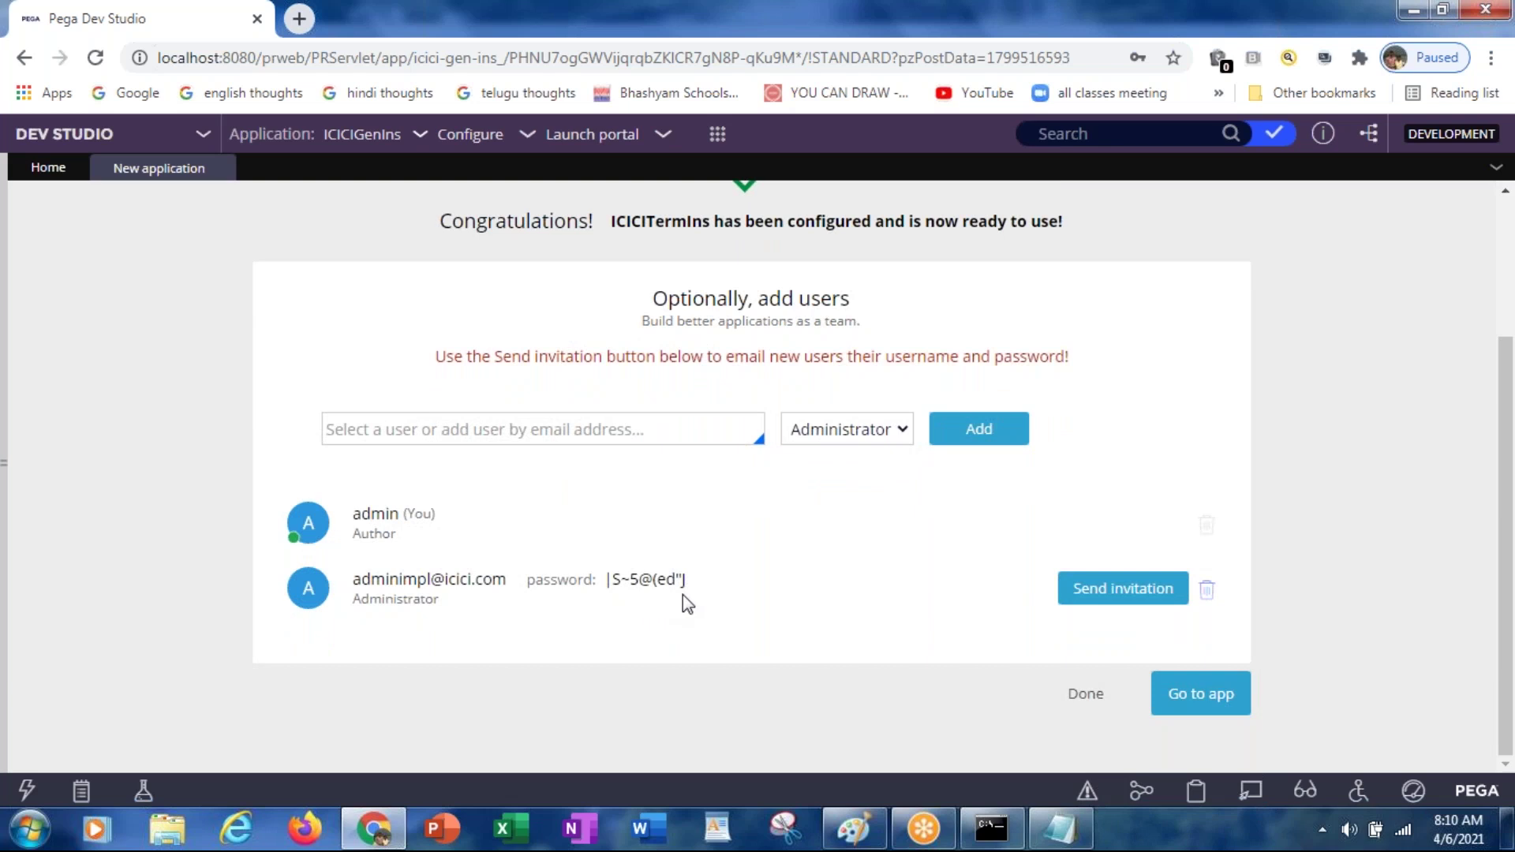
Step: Copy the new user's e-mail and generated password over Notepad's old credentials, then finish the wizard
drag(684, 592, 356, 575)
key(ctrl+c)
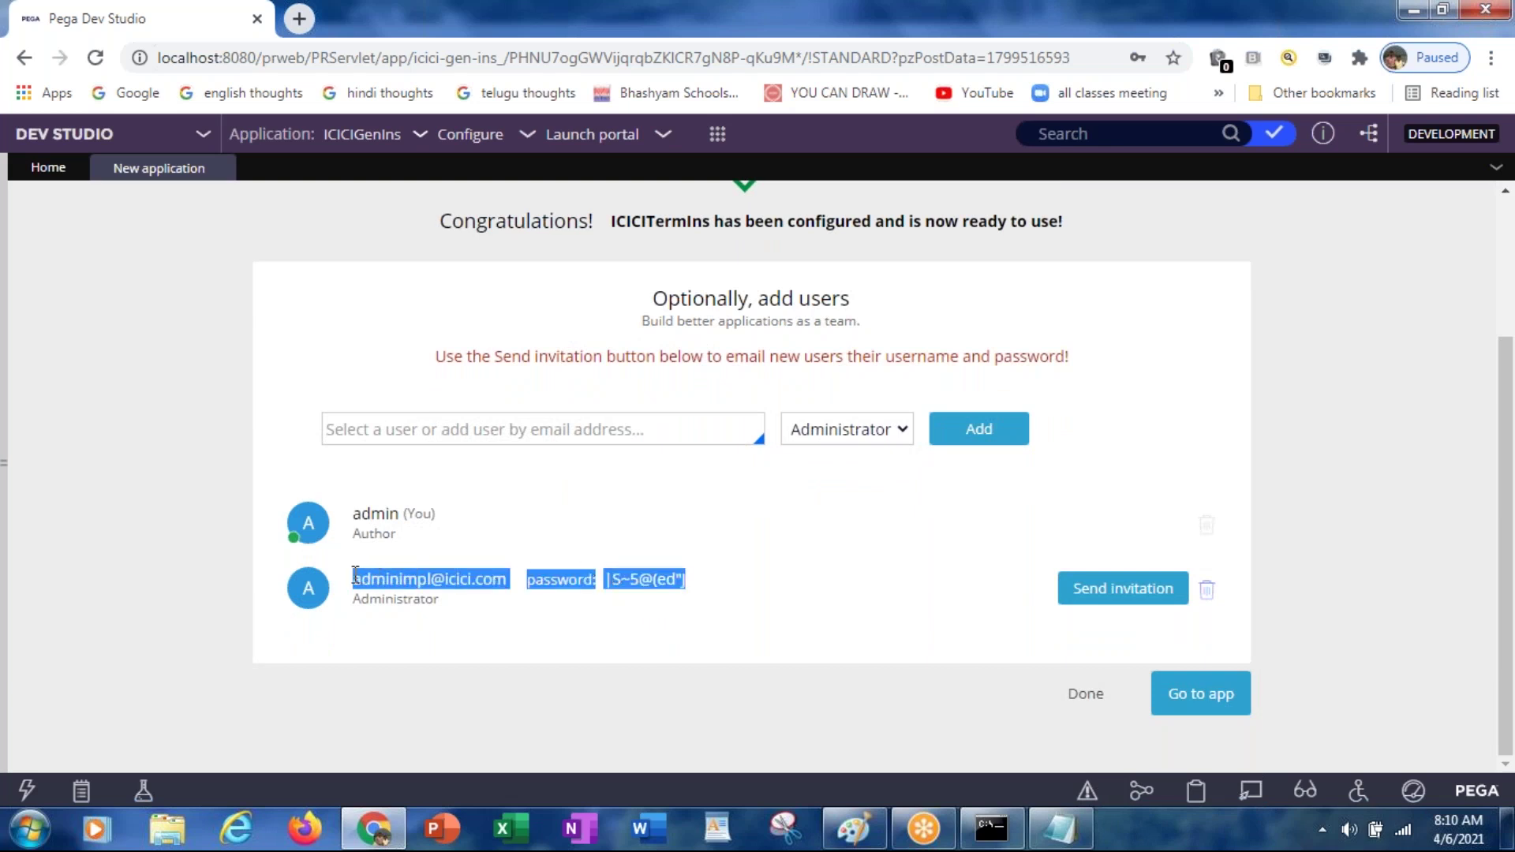
key(alt+Tab)
key(ctrl+a)
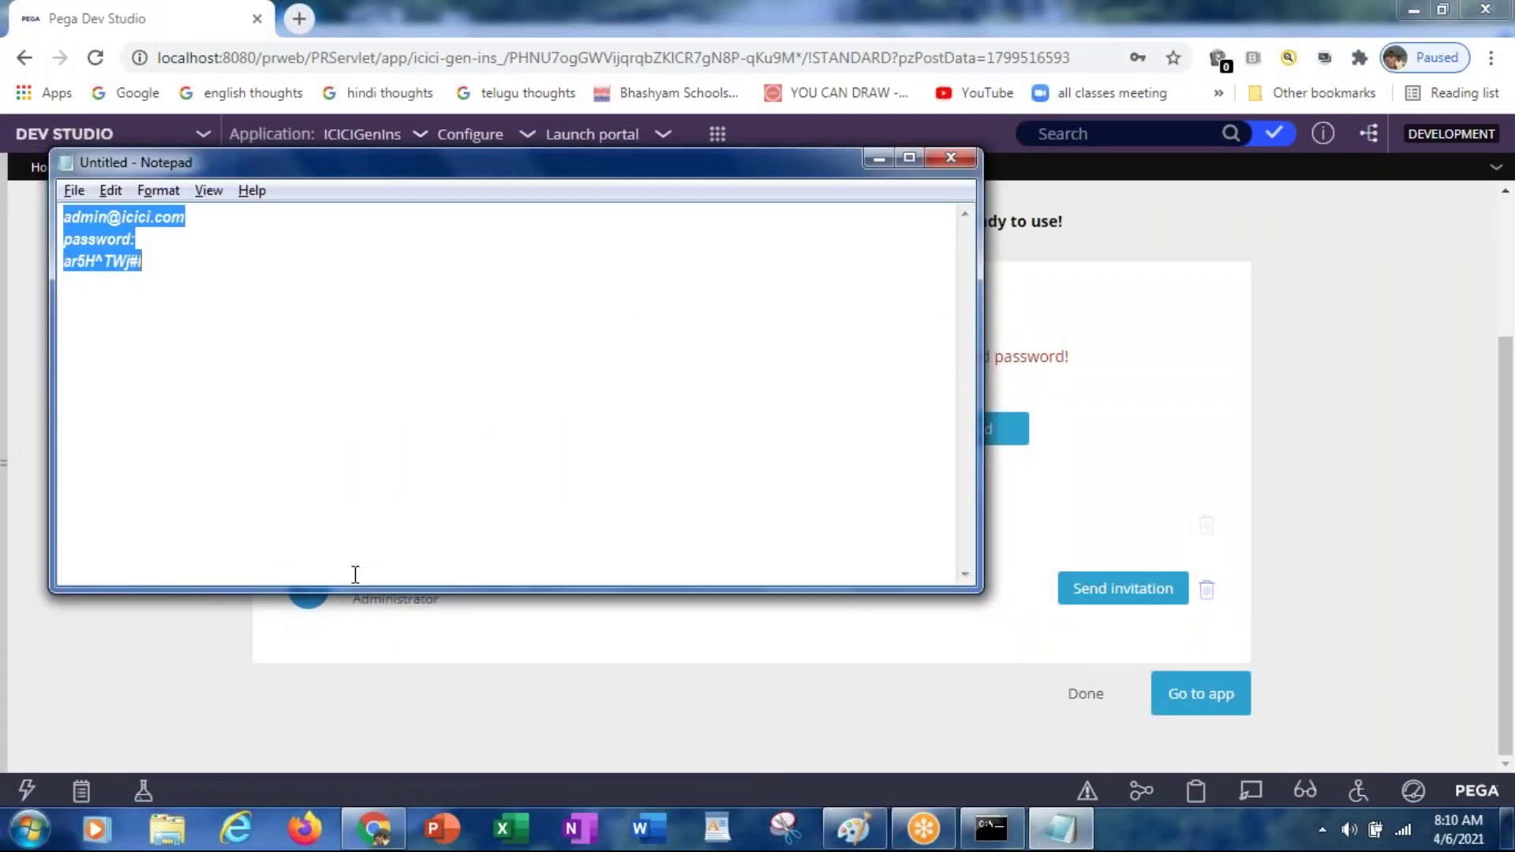
key(ctrl+v)
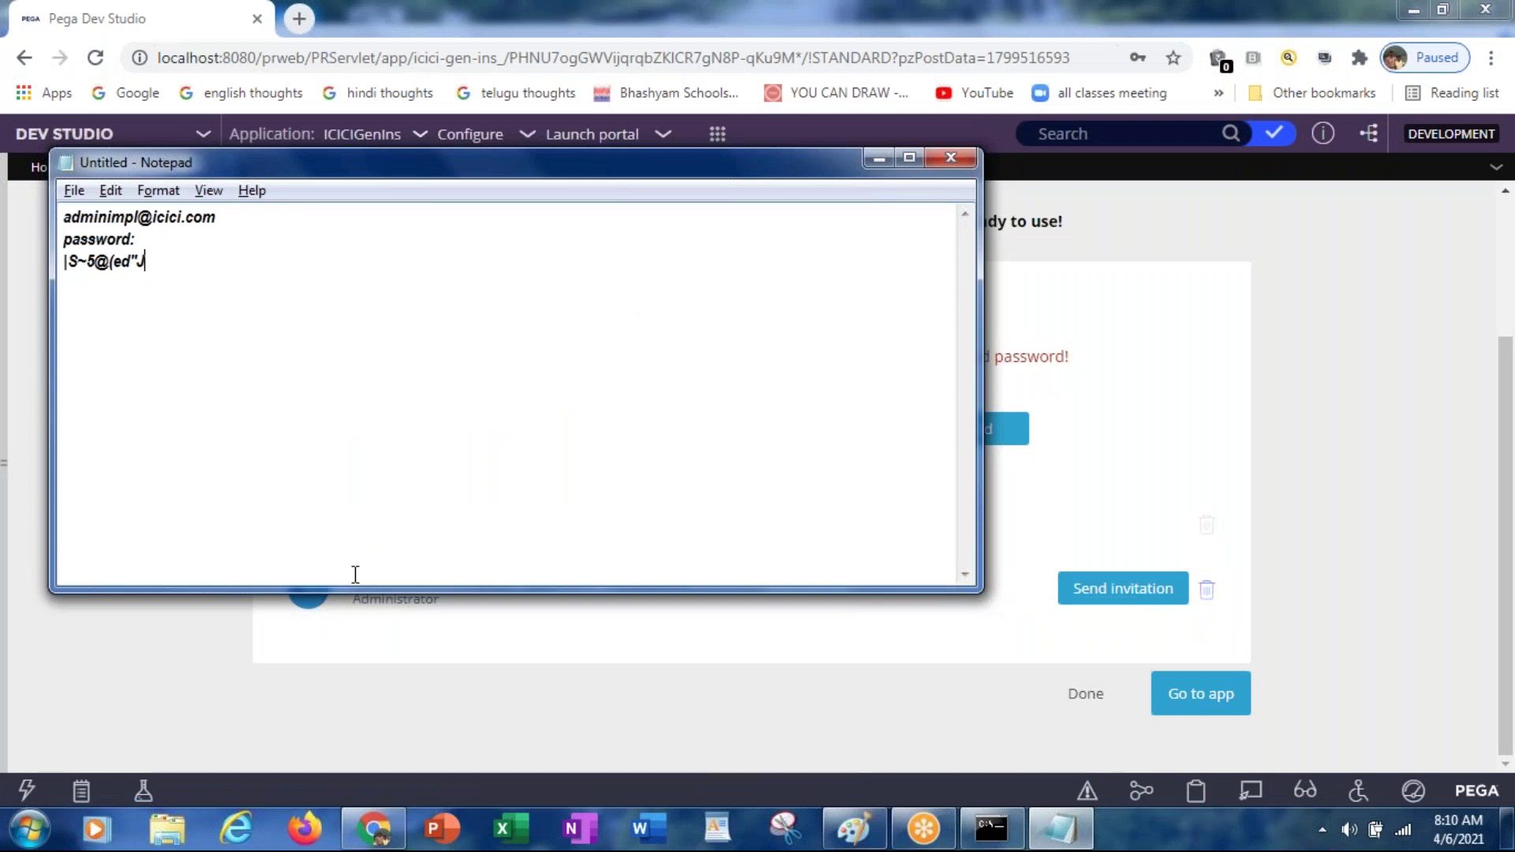
key(alt+Tab)
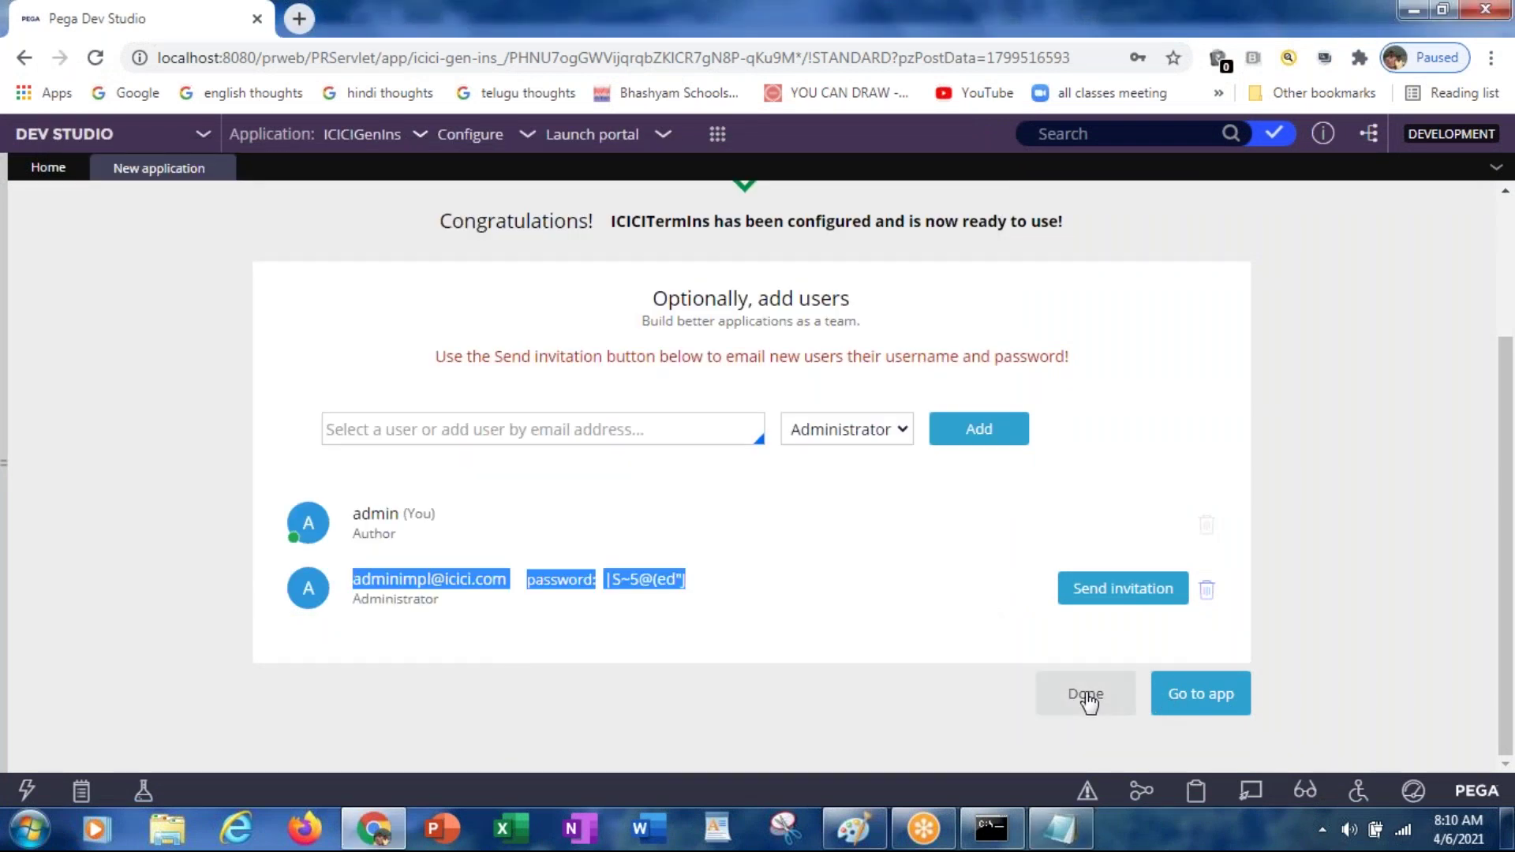
click(1087, 694)
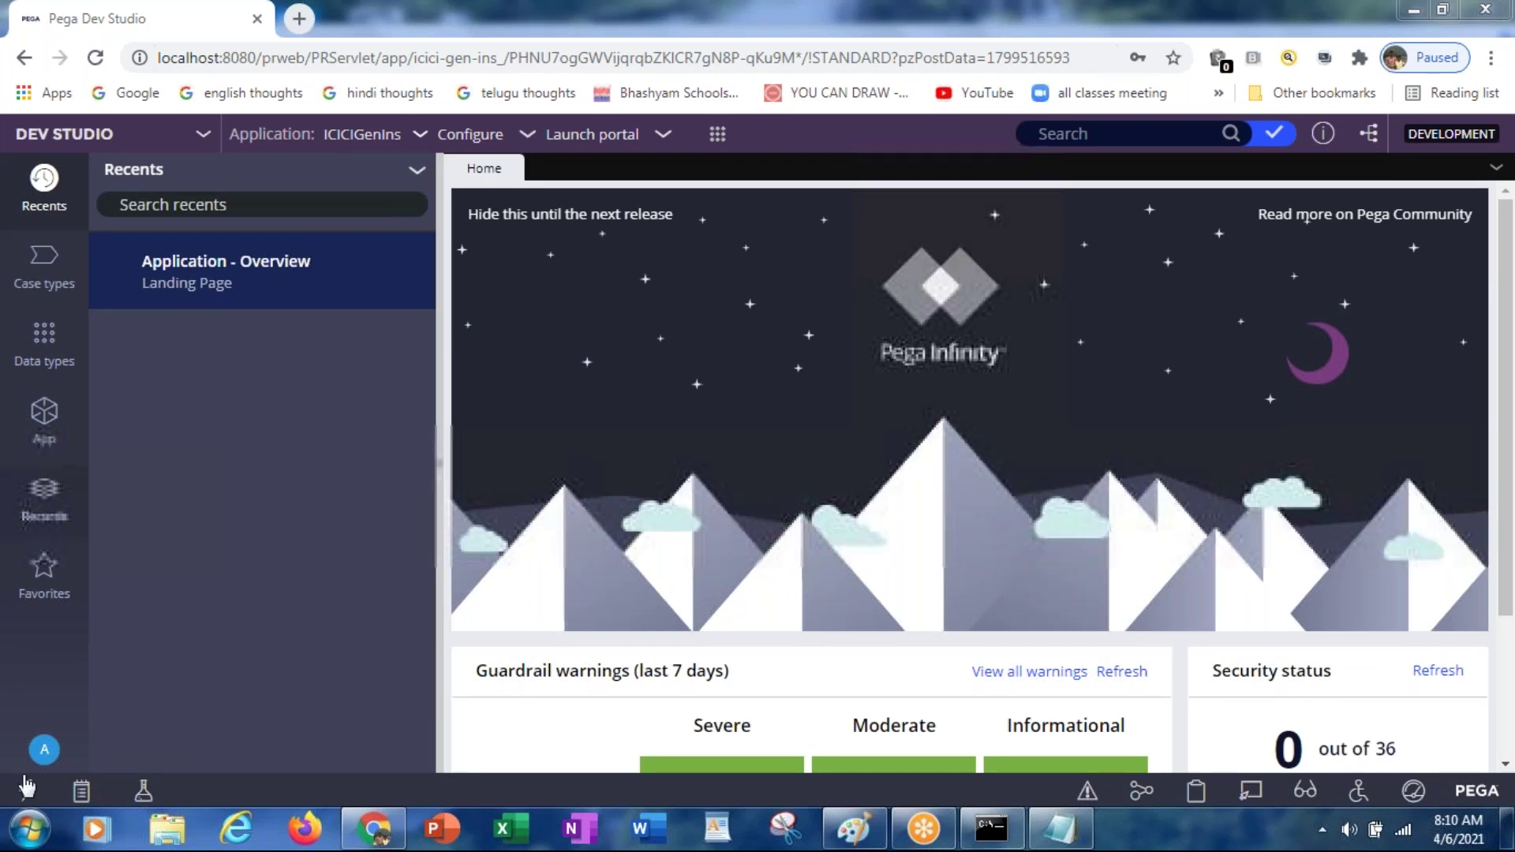
Step: Log off Dev Studio from the operator avatar's account menu
click(43, 759)
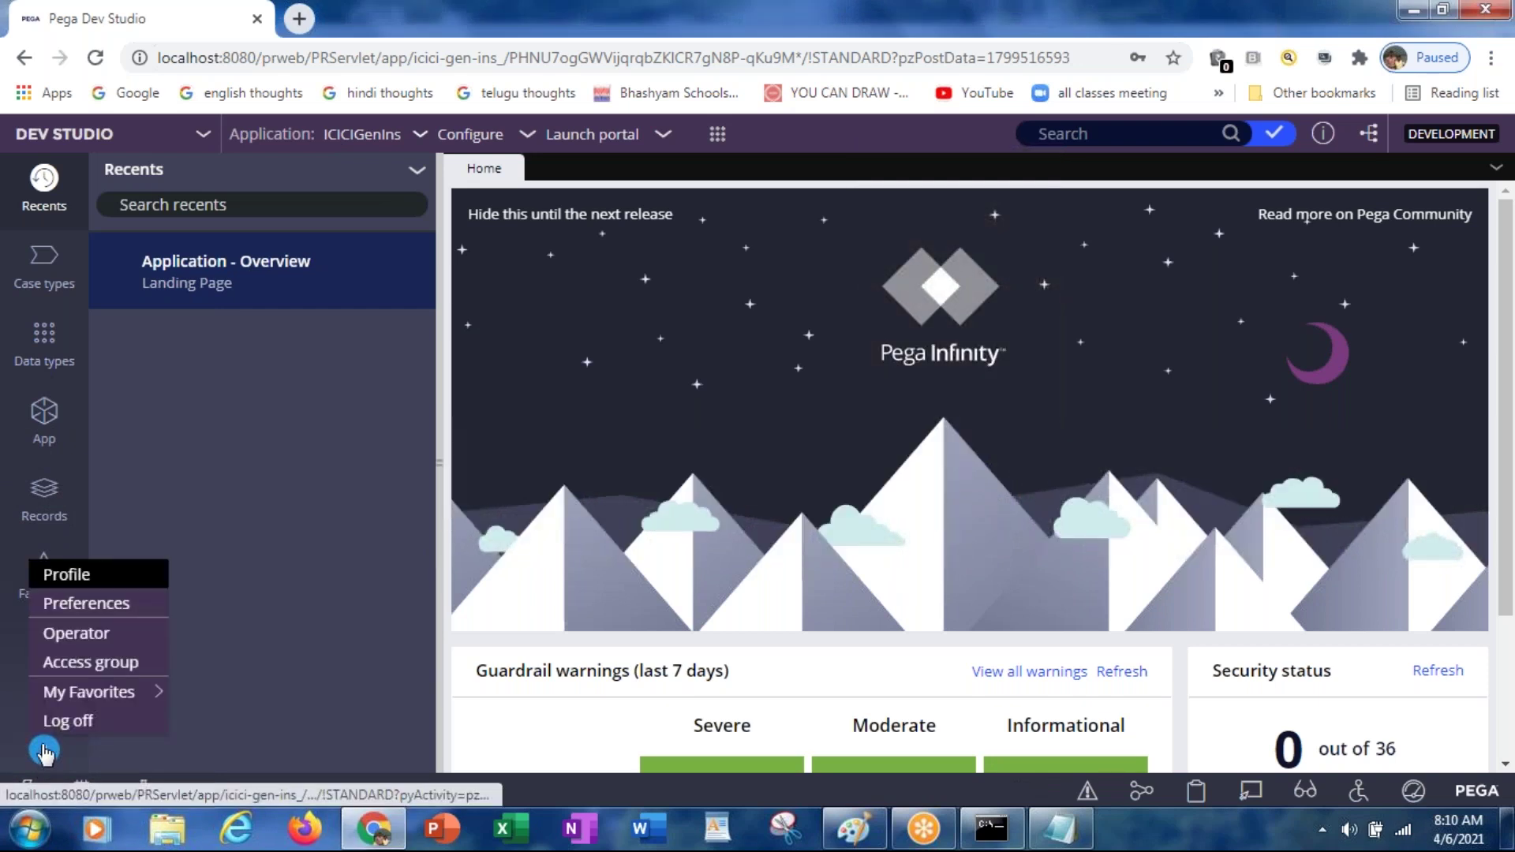
click(67, 722)
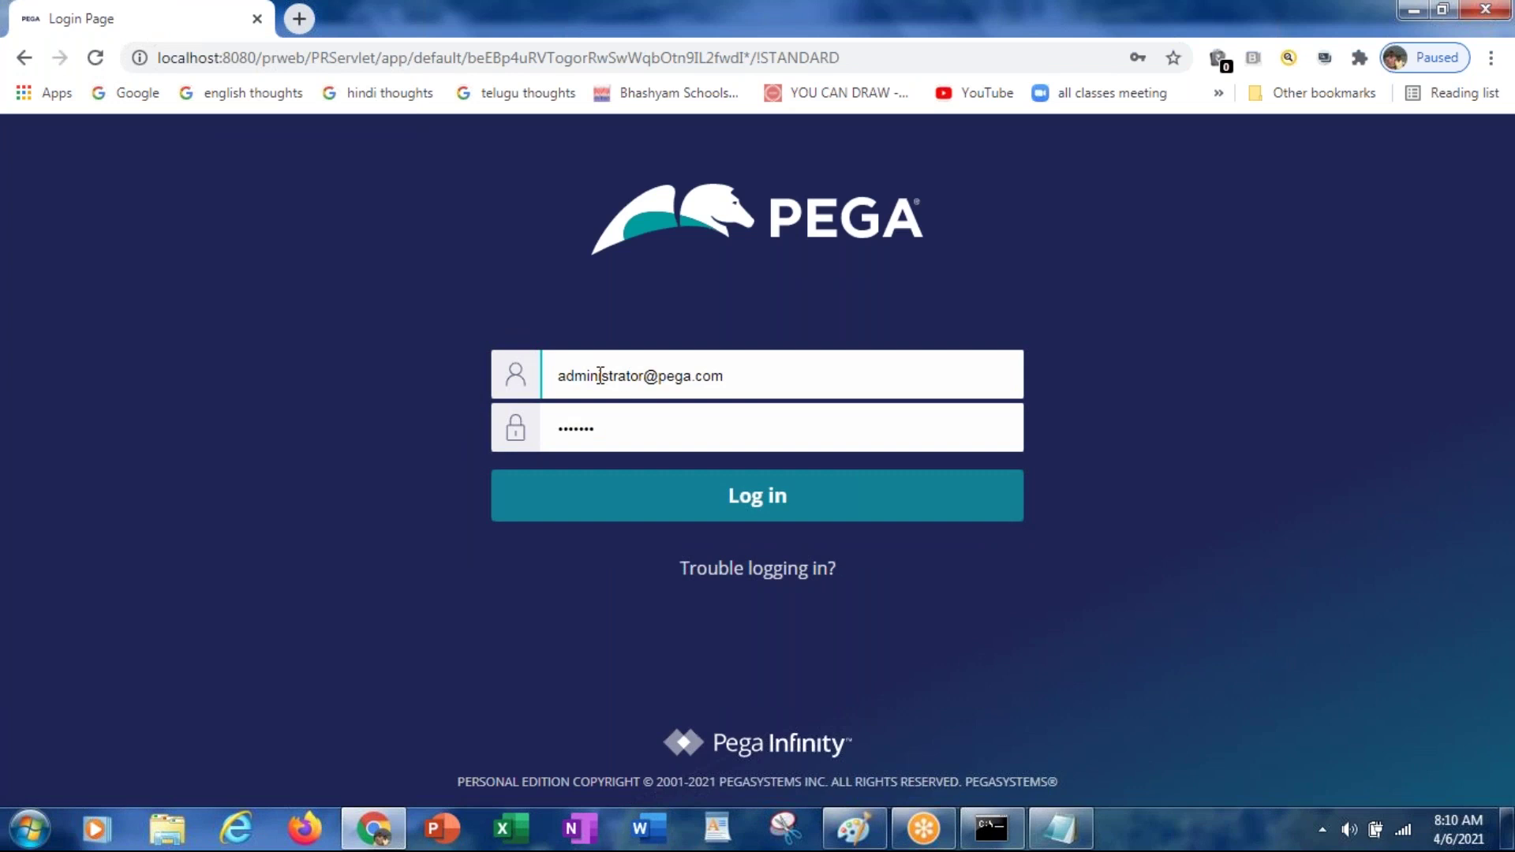
Step: Replace the autofilled username with the new administrator's e-mail address
key(ctrl+a)
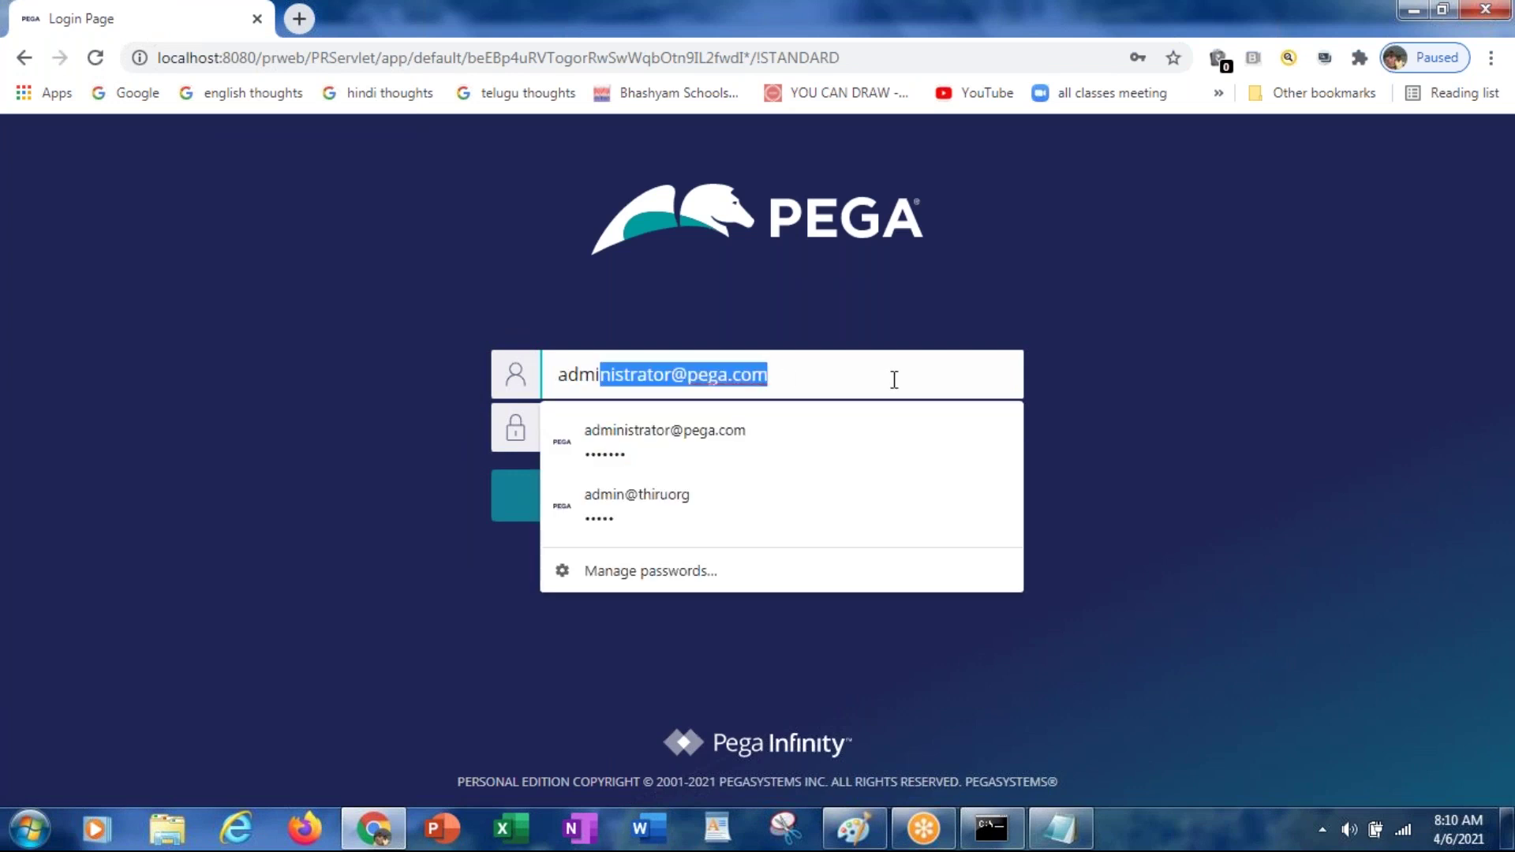
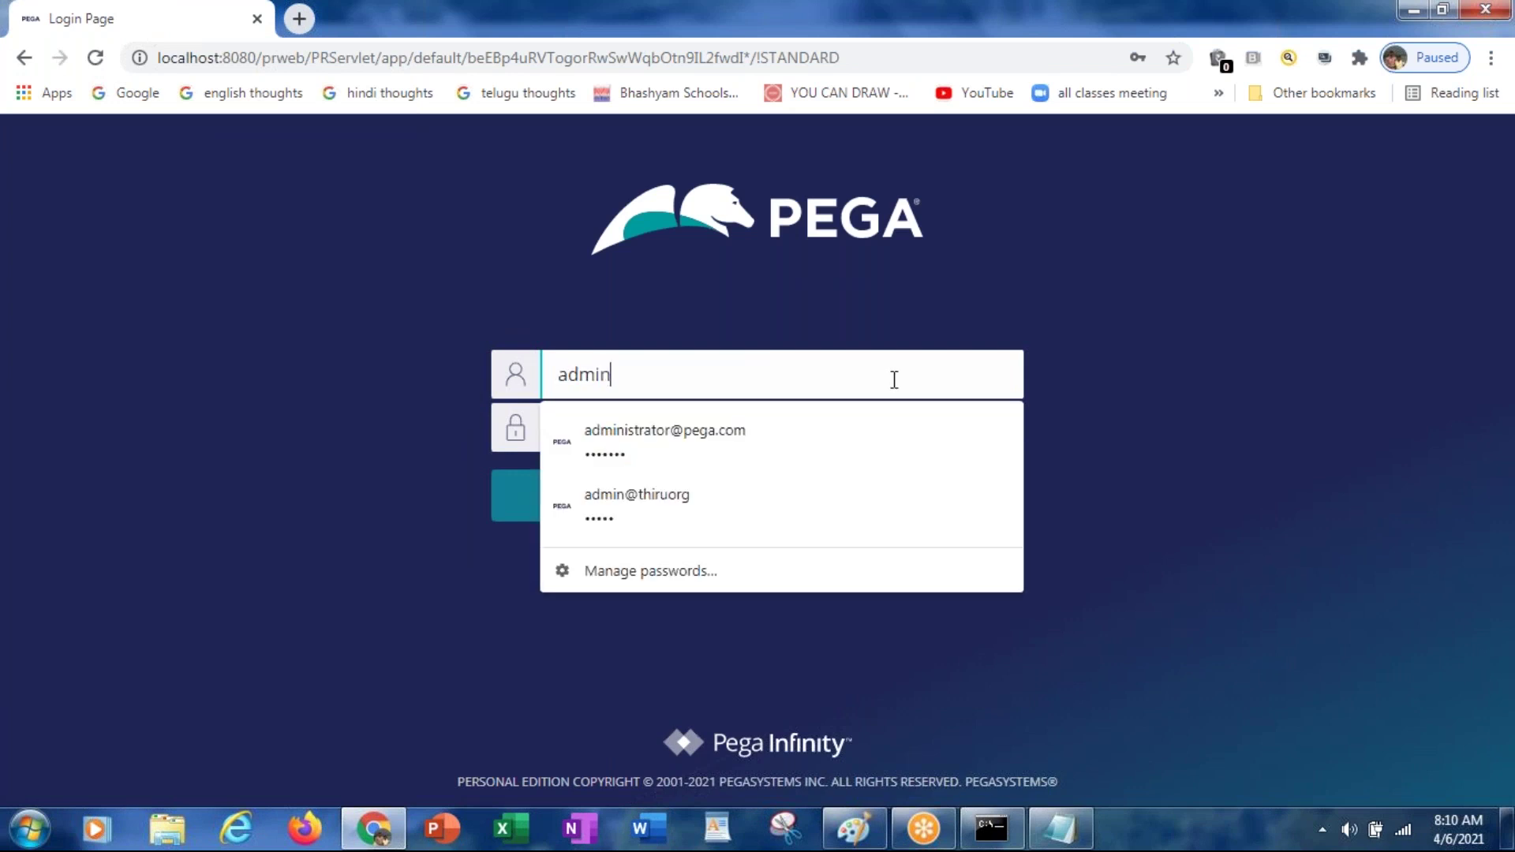
key(alt+Tab)
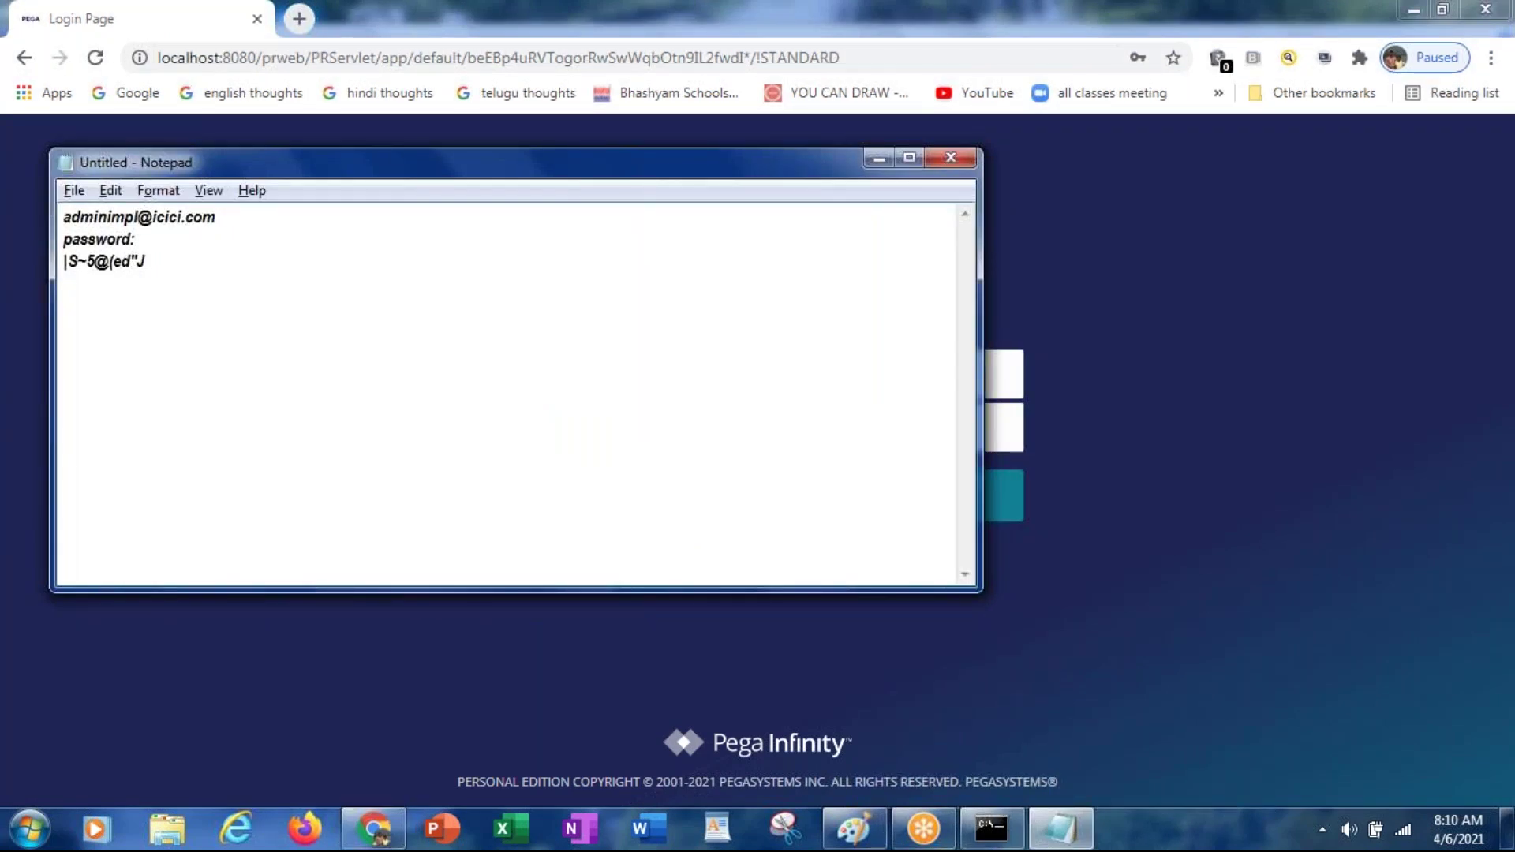
key(alt+Tab)
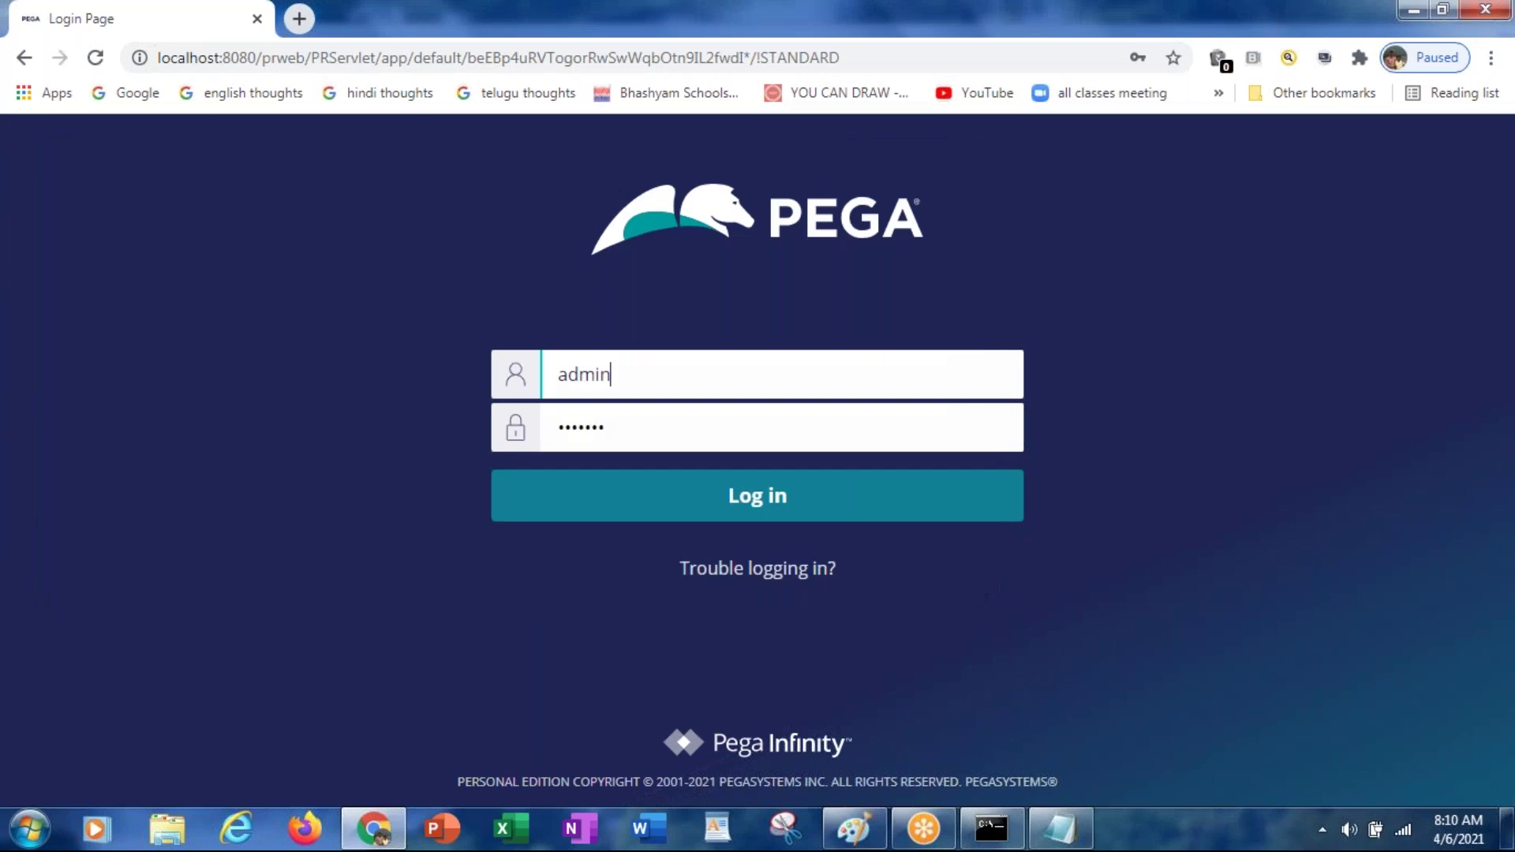
key(Tab)
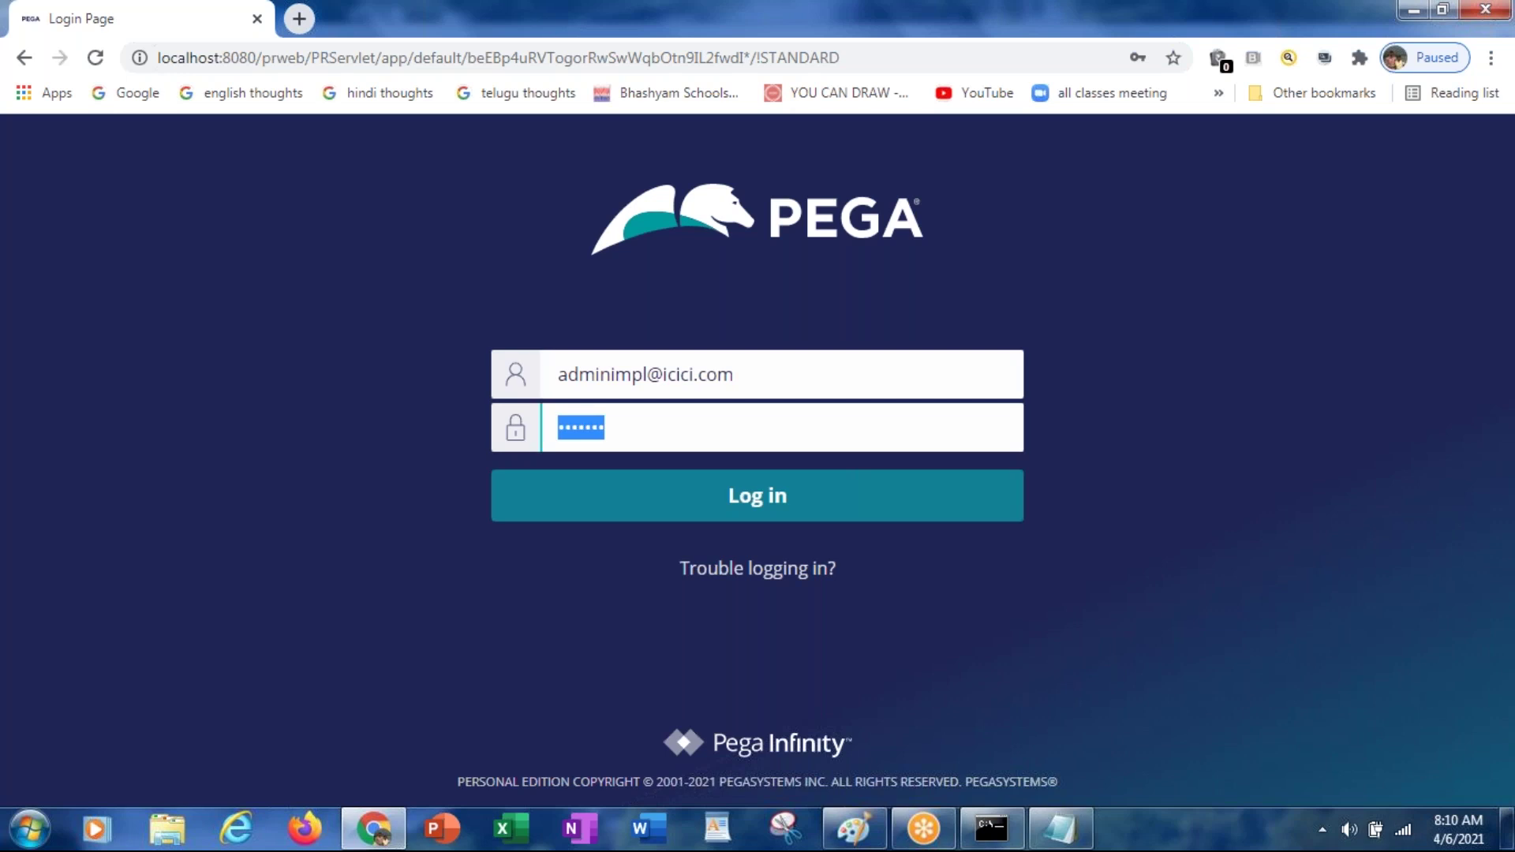
Step: Paste the generated password copied from Notepad and log in as the new administrator
key(alt+Tab)
key(shift+Home)
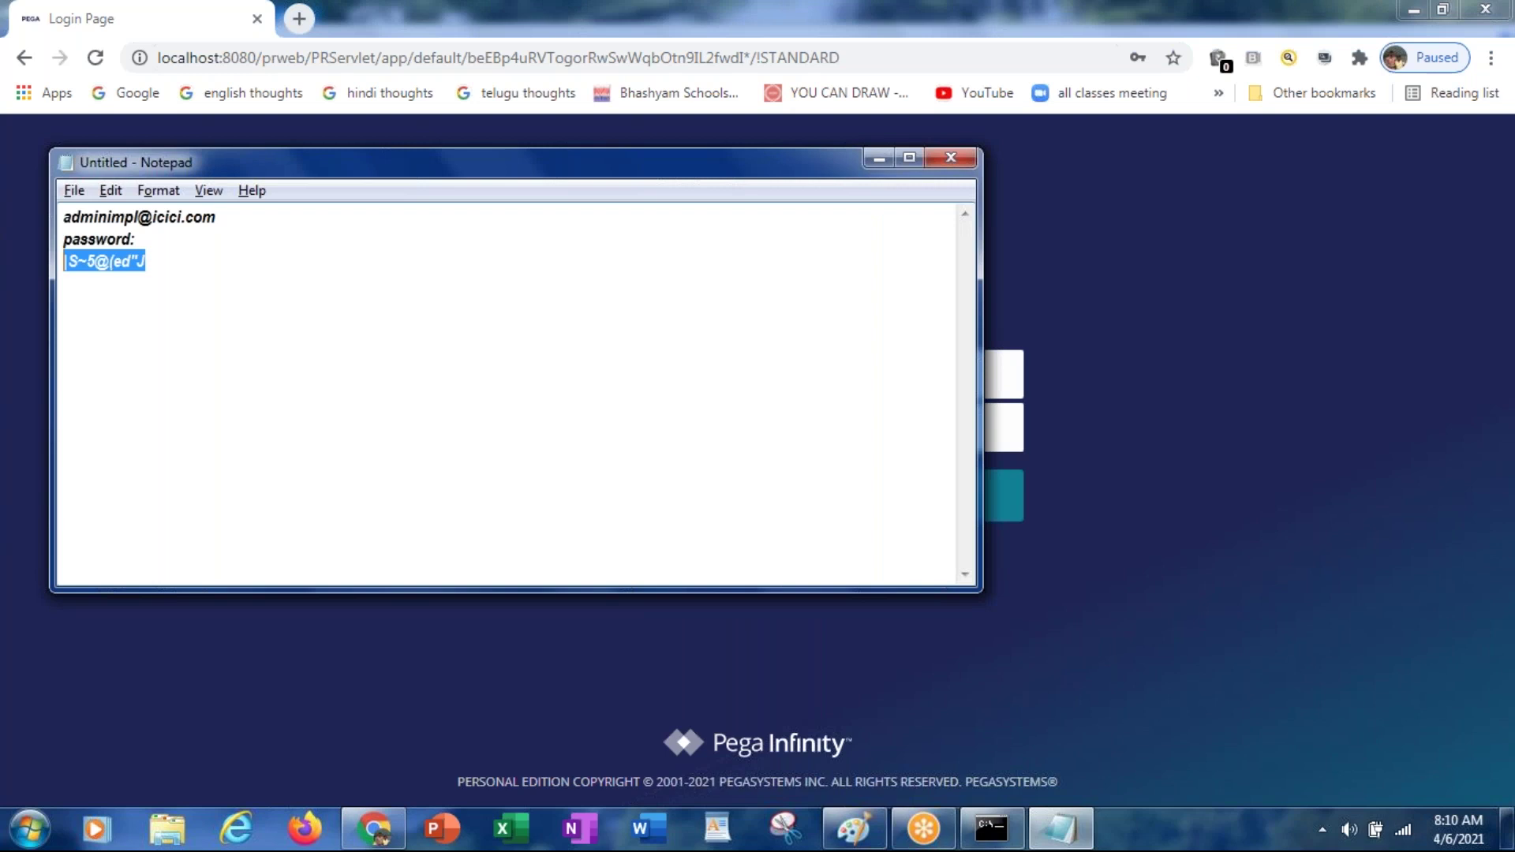
key(alt+Tab)
key(ctrl+v)
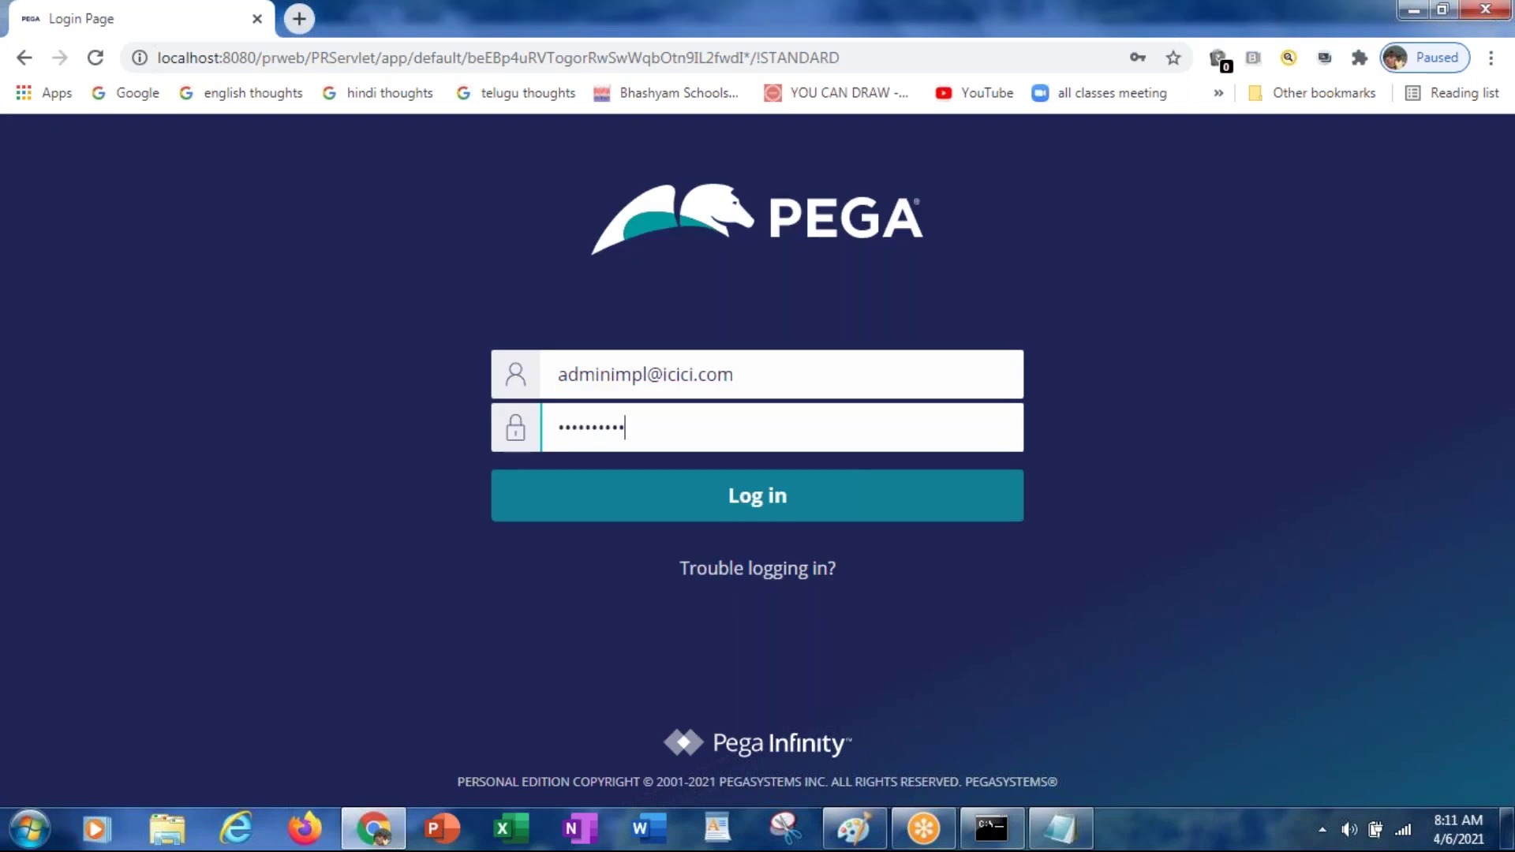
click(764, 494)
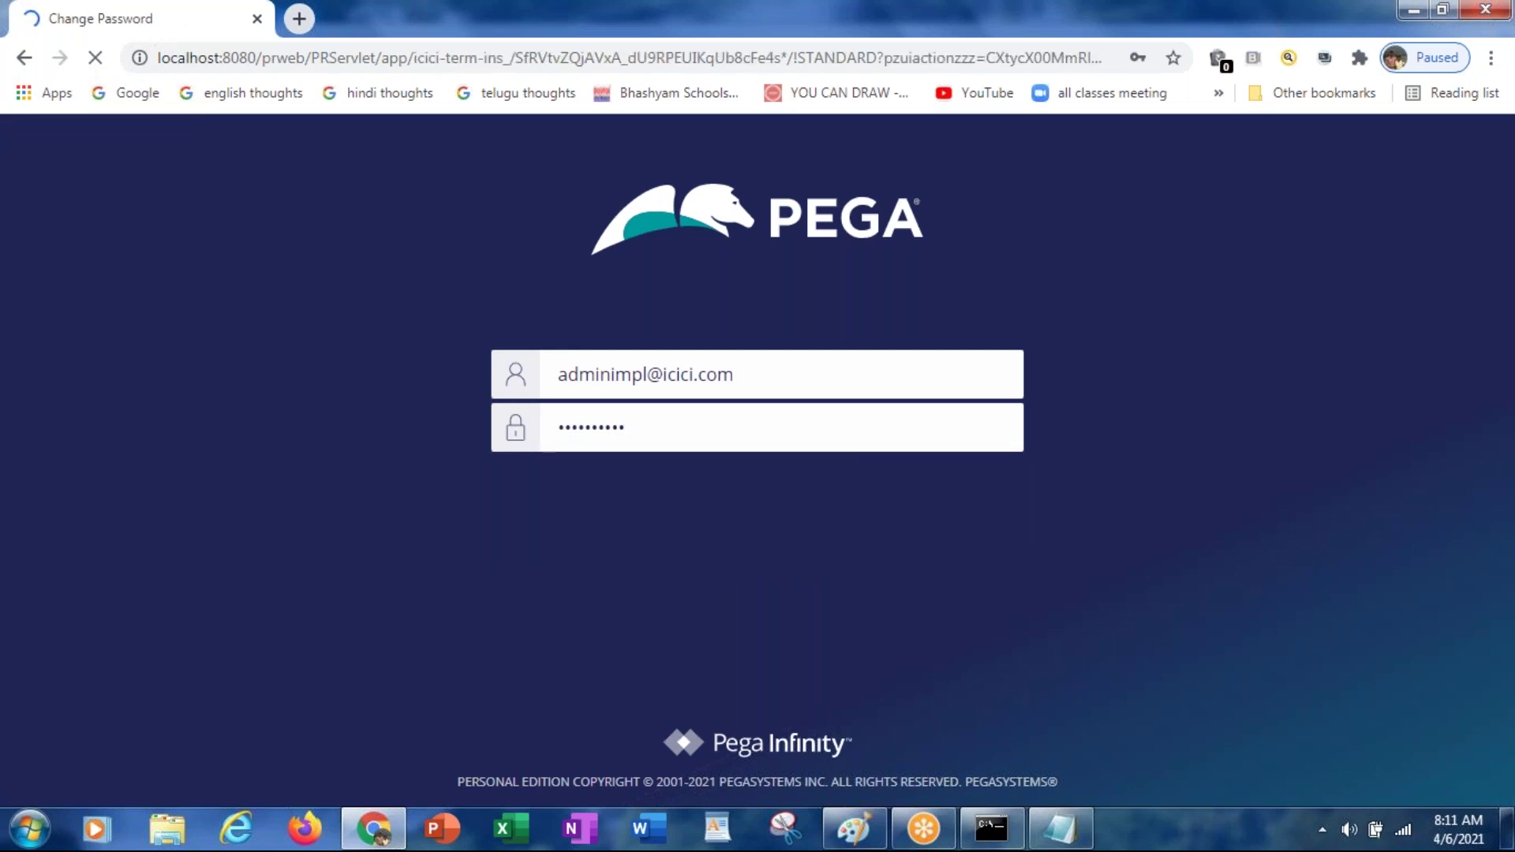
Step: Replace the temporary password with a new five-character password, entered and confirmed
click(722, 395)
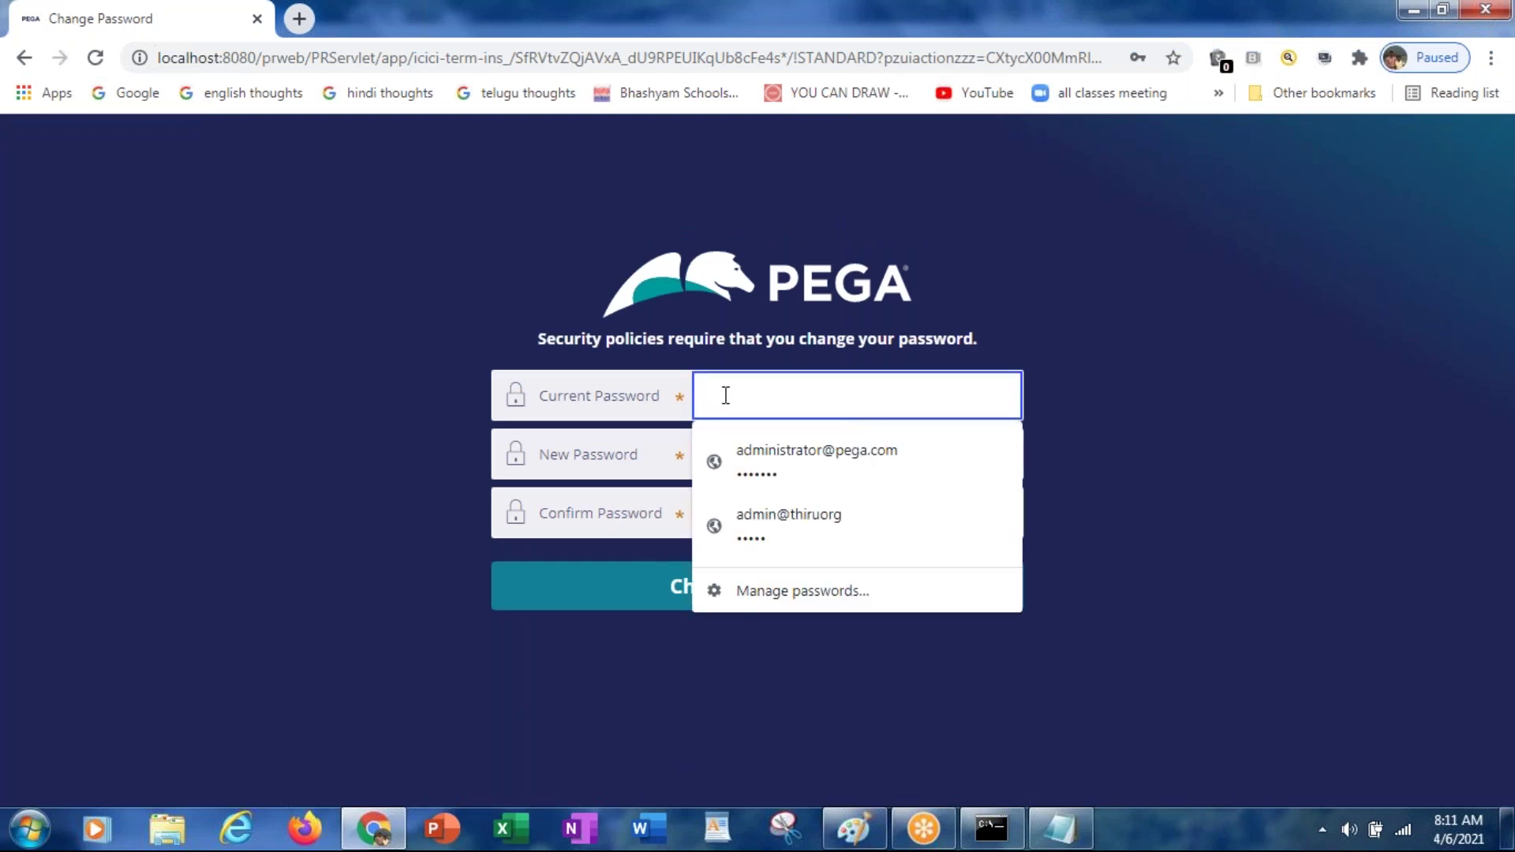
key(ctrl+v)
click(726, 443)
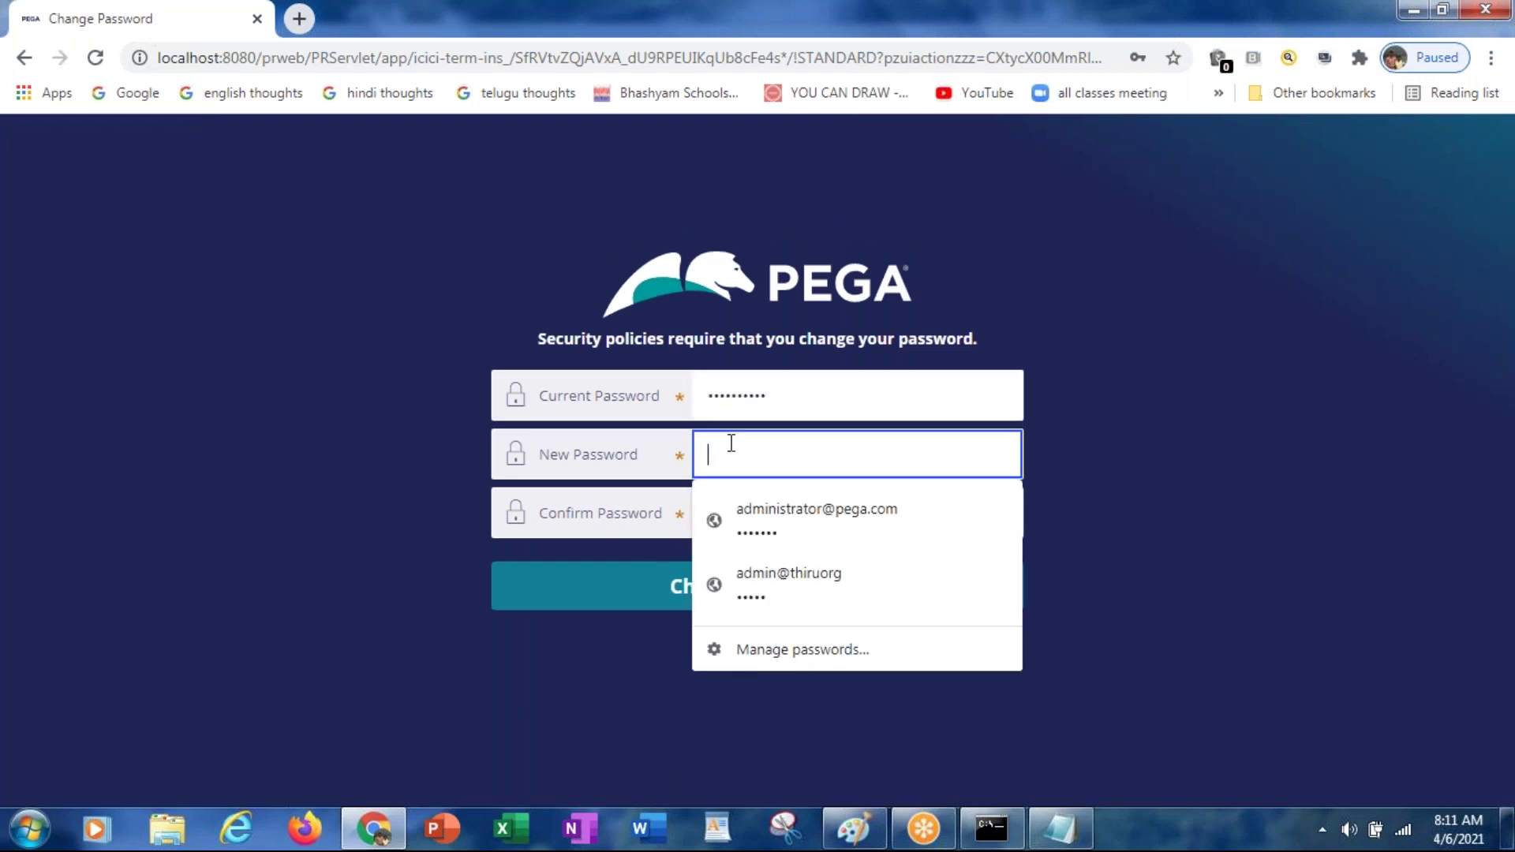
text(rules)
key(Tab)
text(rules)
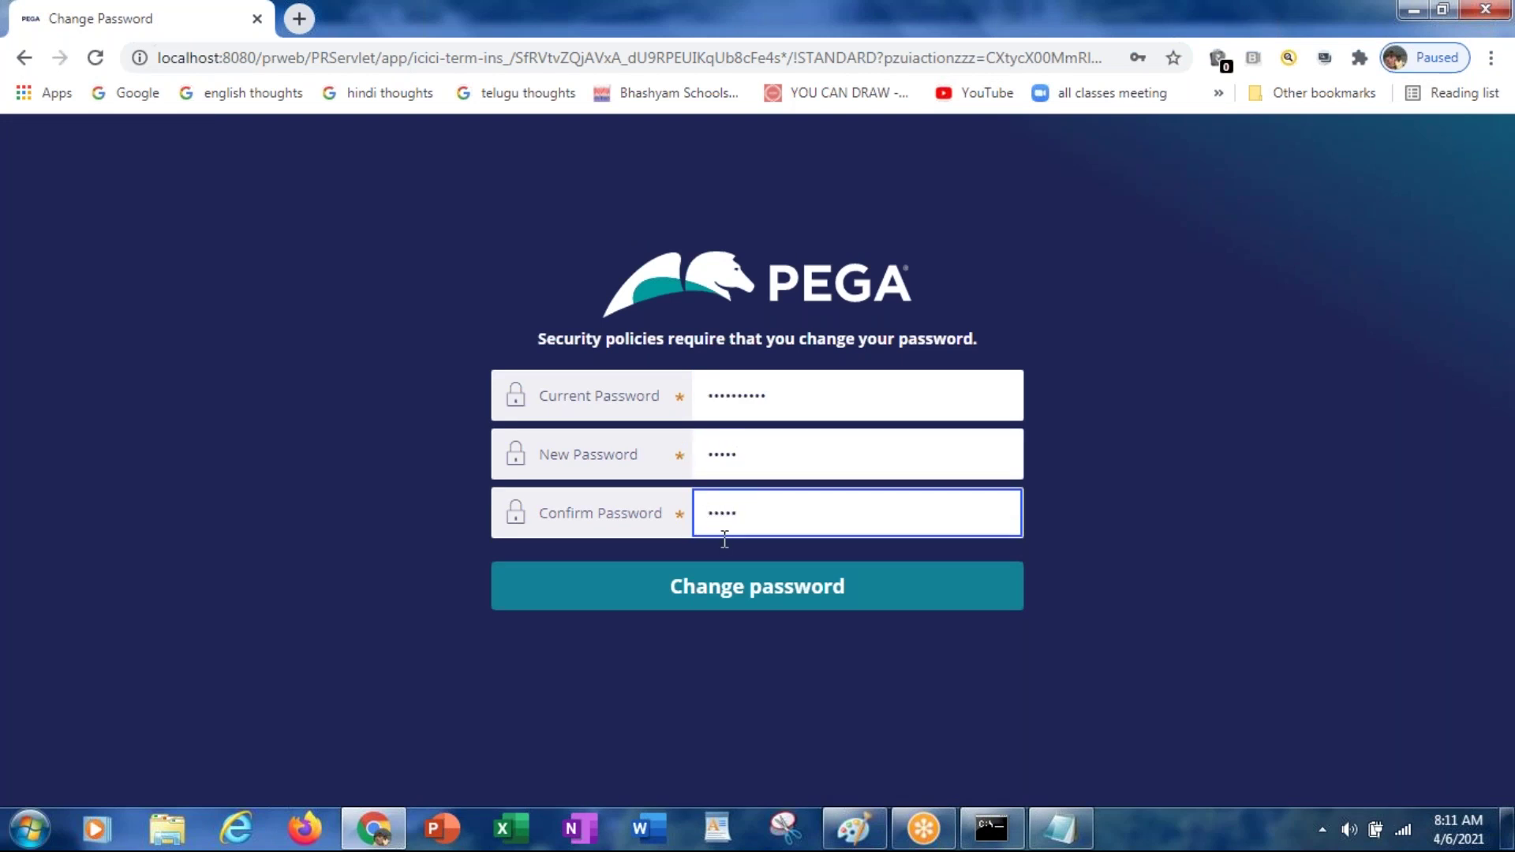
click(730, 584)
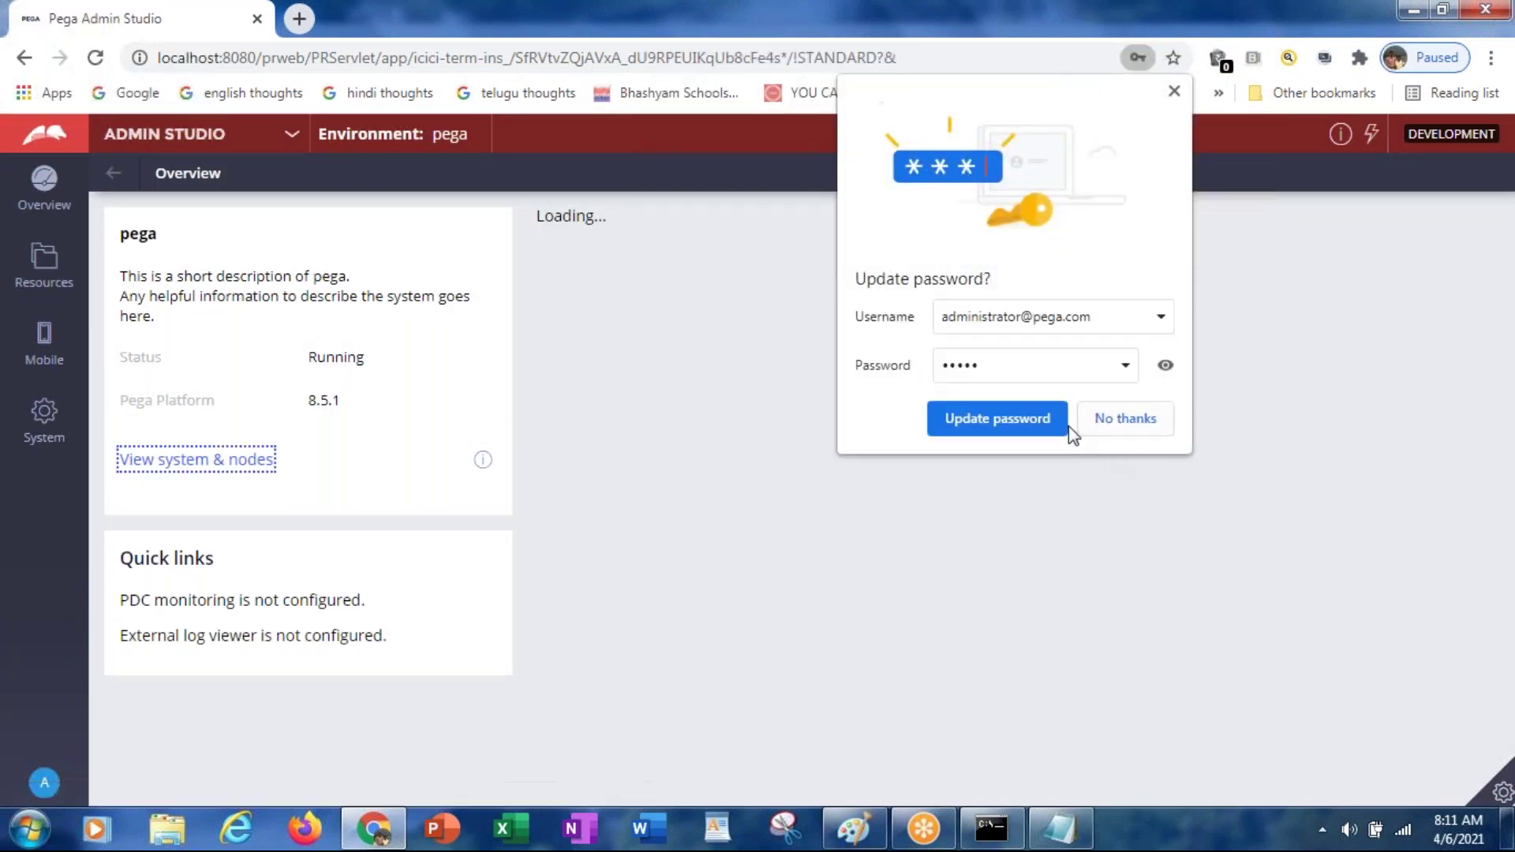
Step: Save the updated password in Chrome, dismiss the compromised-password warning, and switch to Dev Studio
click(1031, 418)
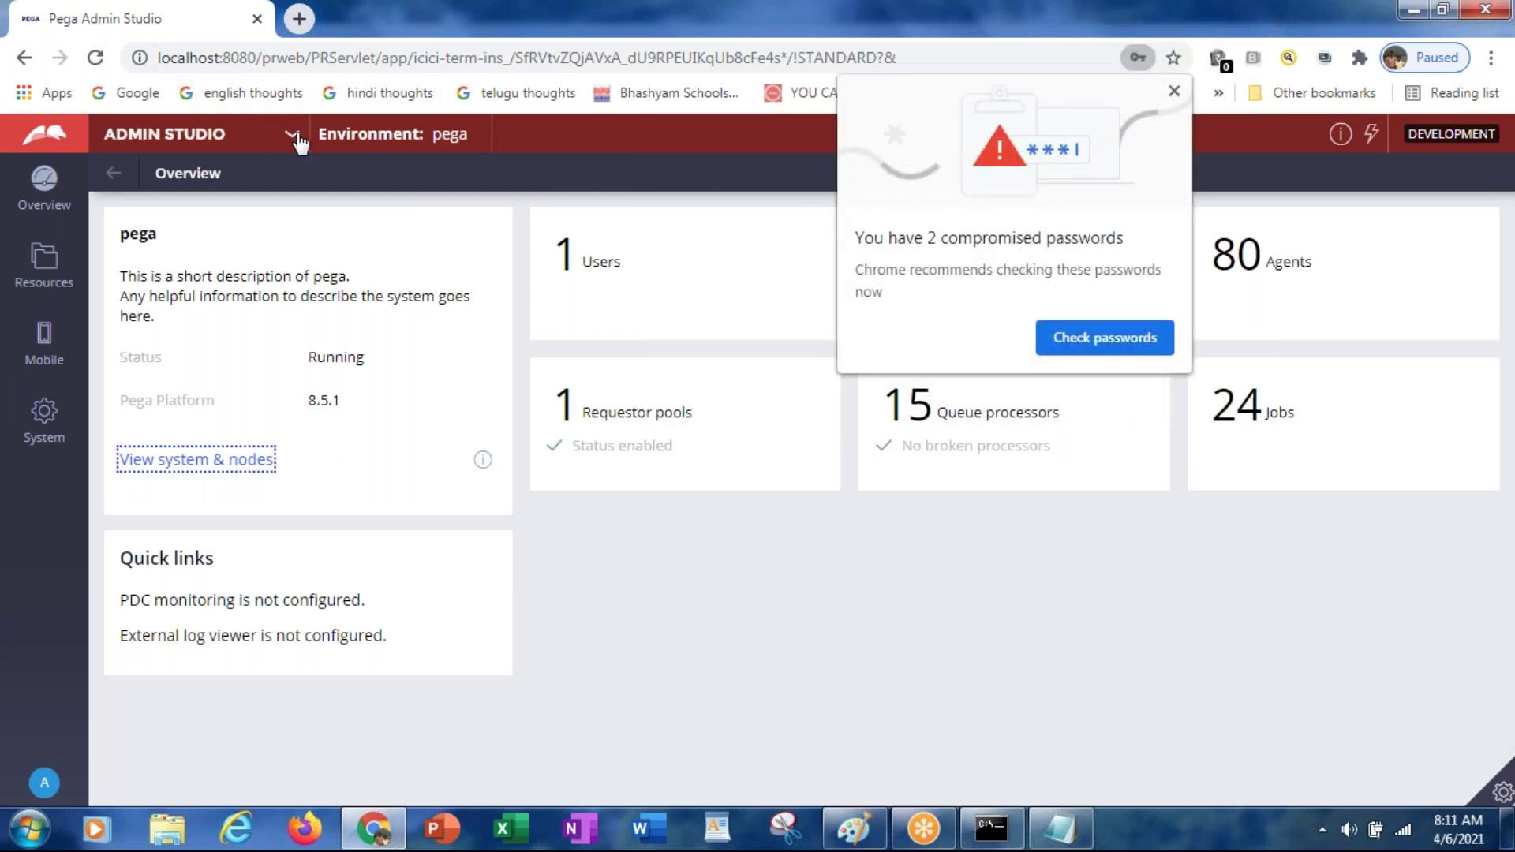
click(1171, 93)
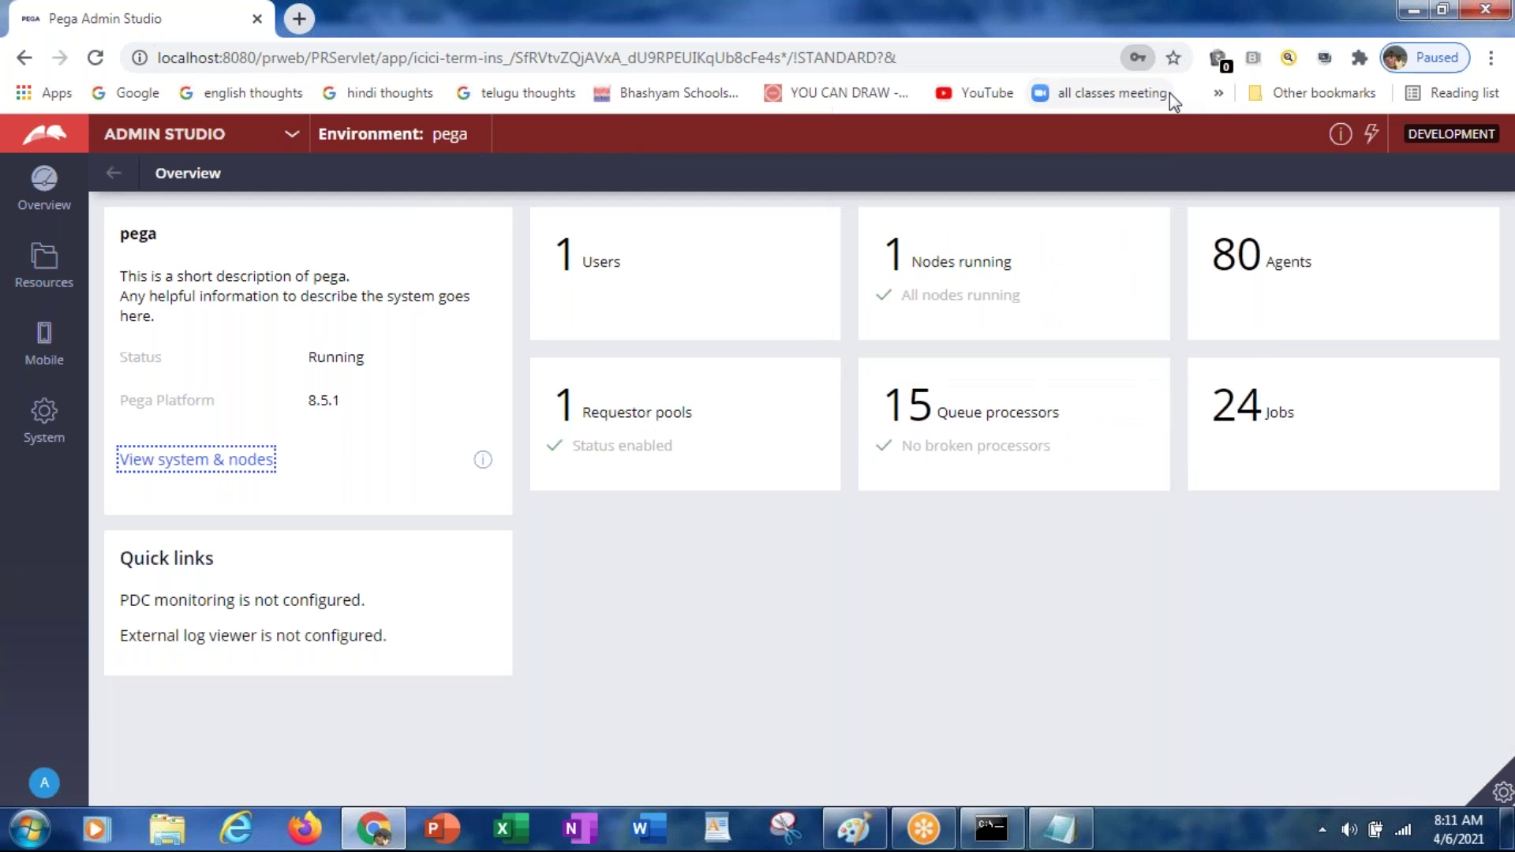
click(292, 135)
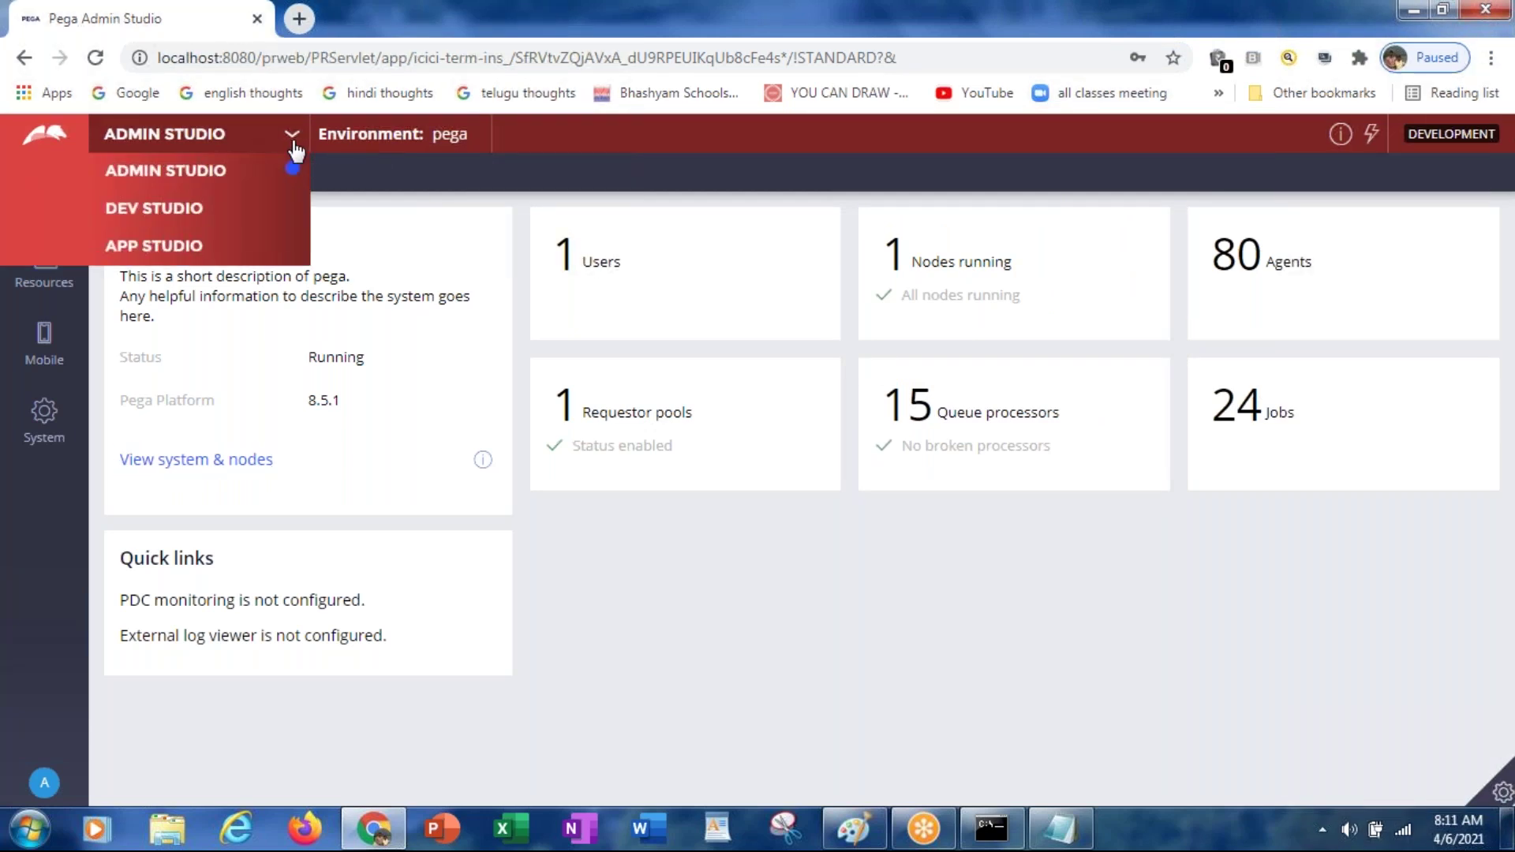
click(199, 207)
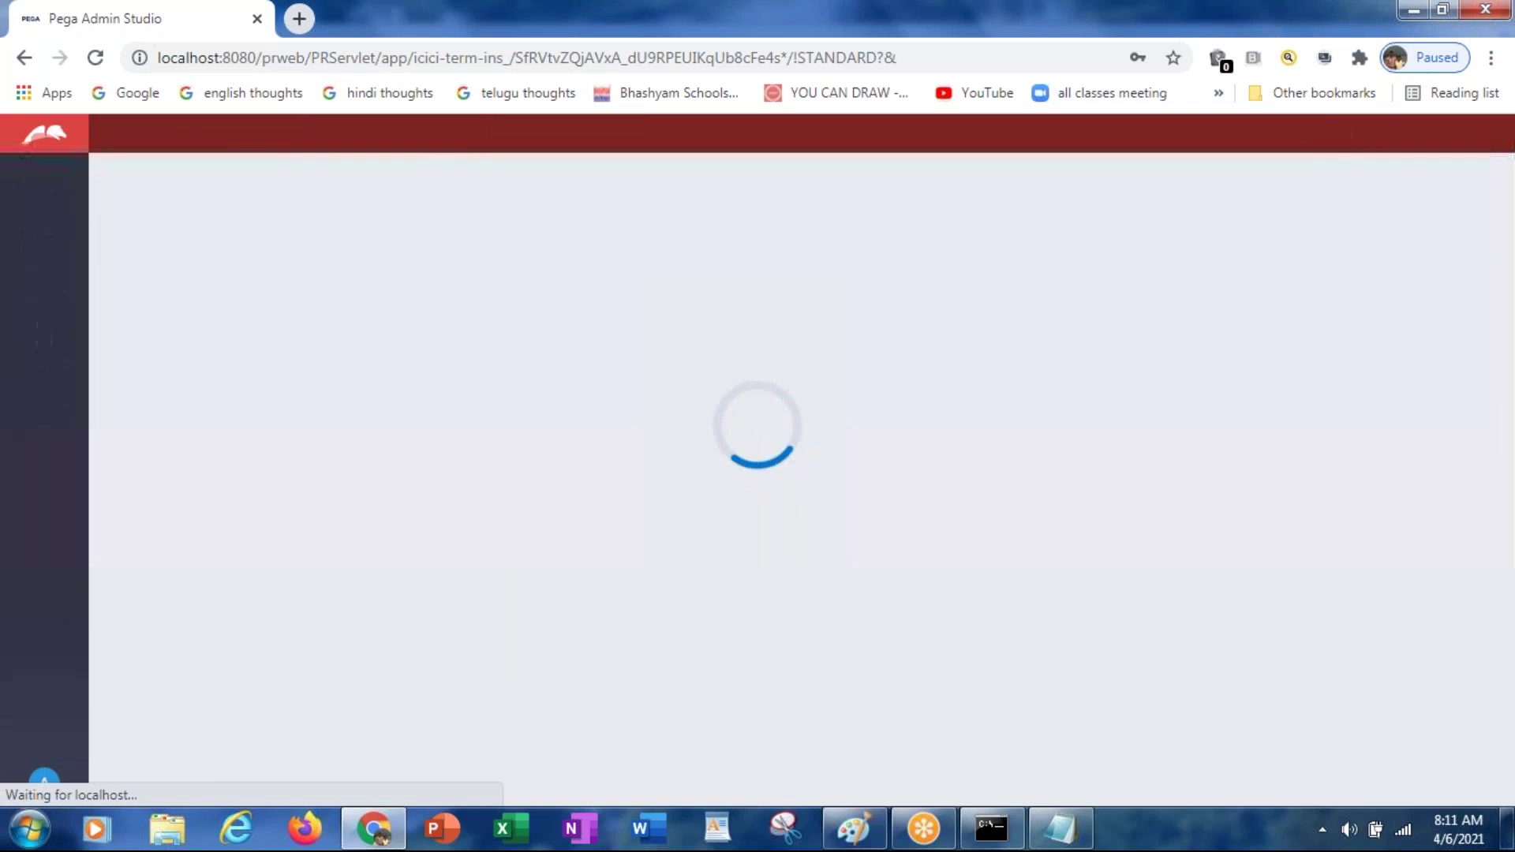